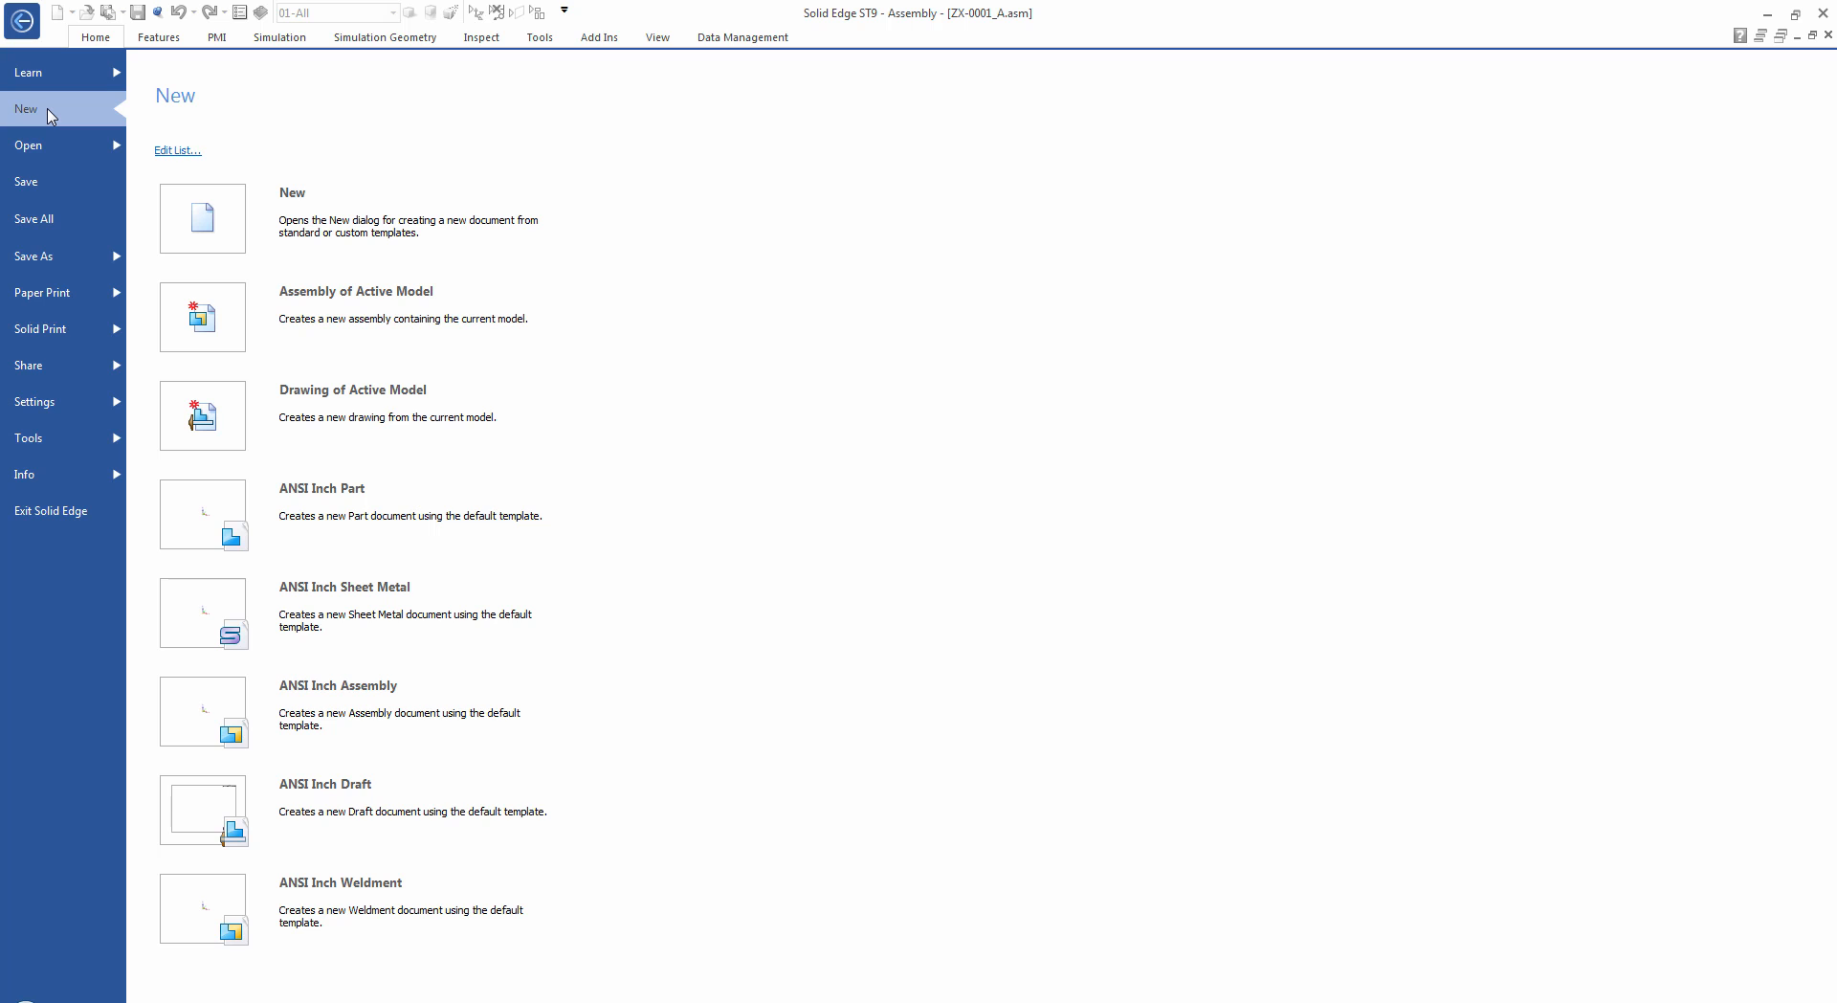
Examine the list of new-document templates, the recent files and folders, and the Solid Edge learning page.
{"action": "left_click", "coordinate": [168, 151]}
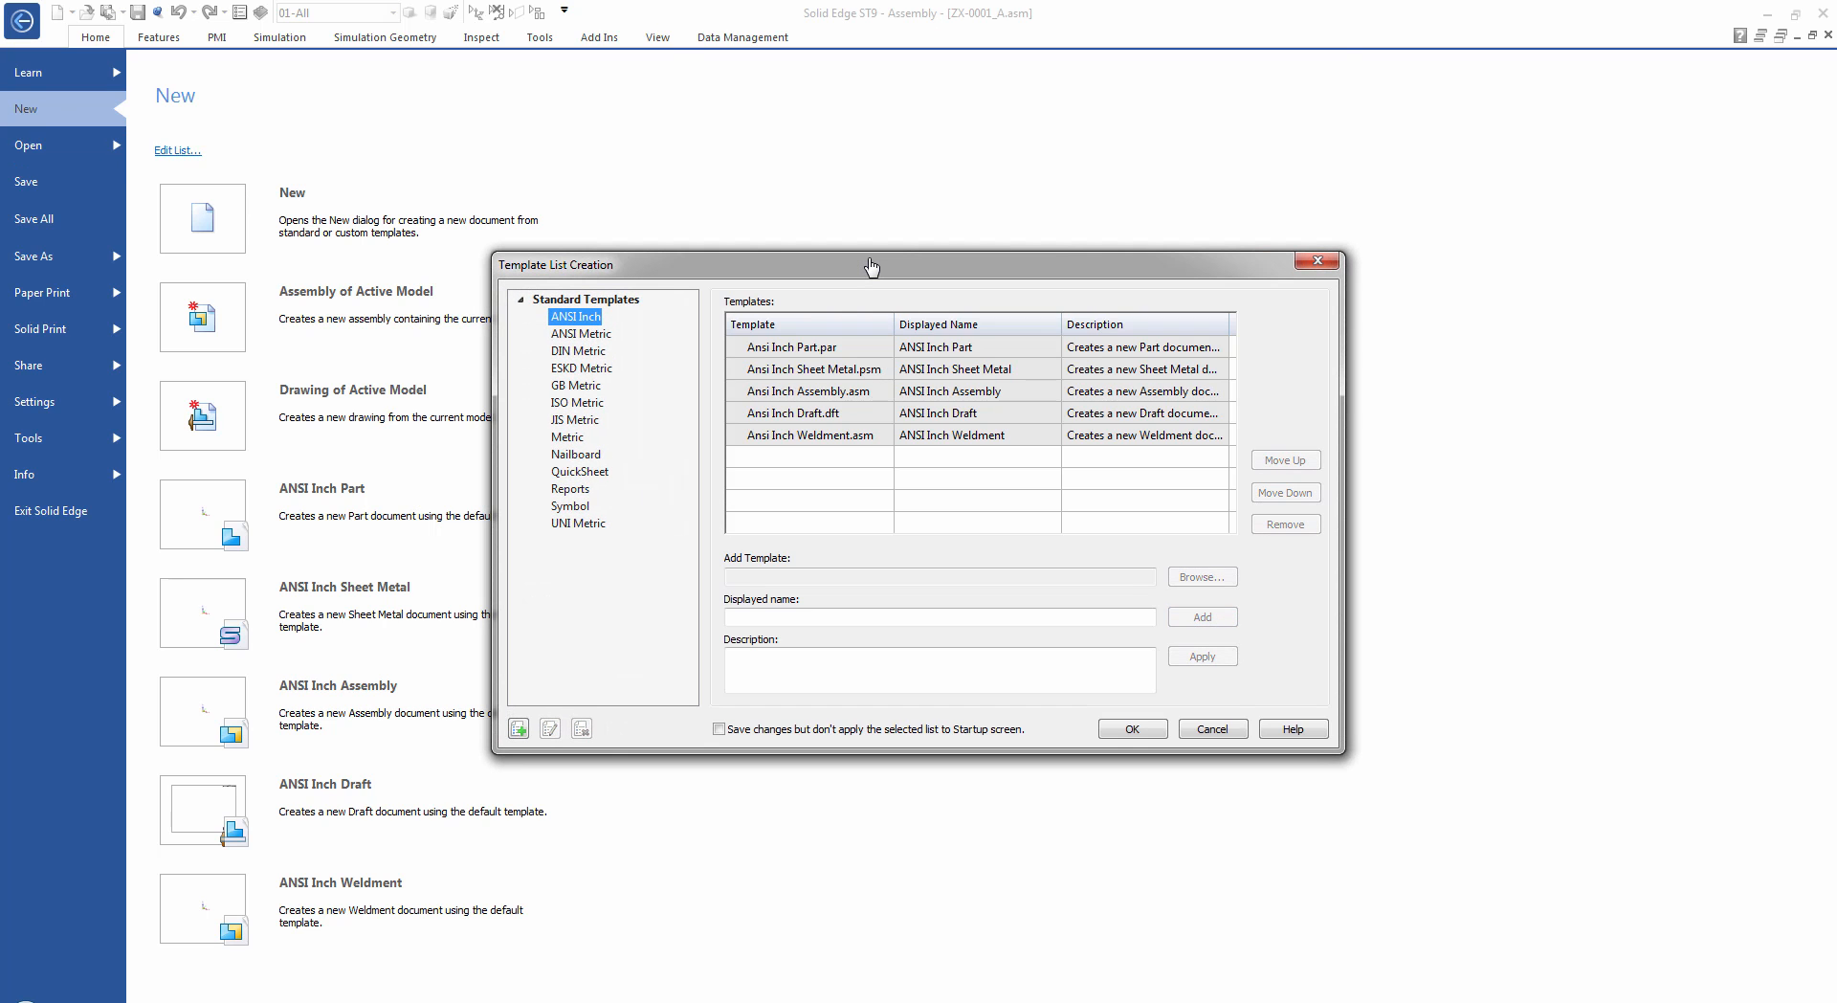
{"action": "left_click", "coordinate": [1317, 260]}
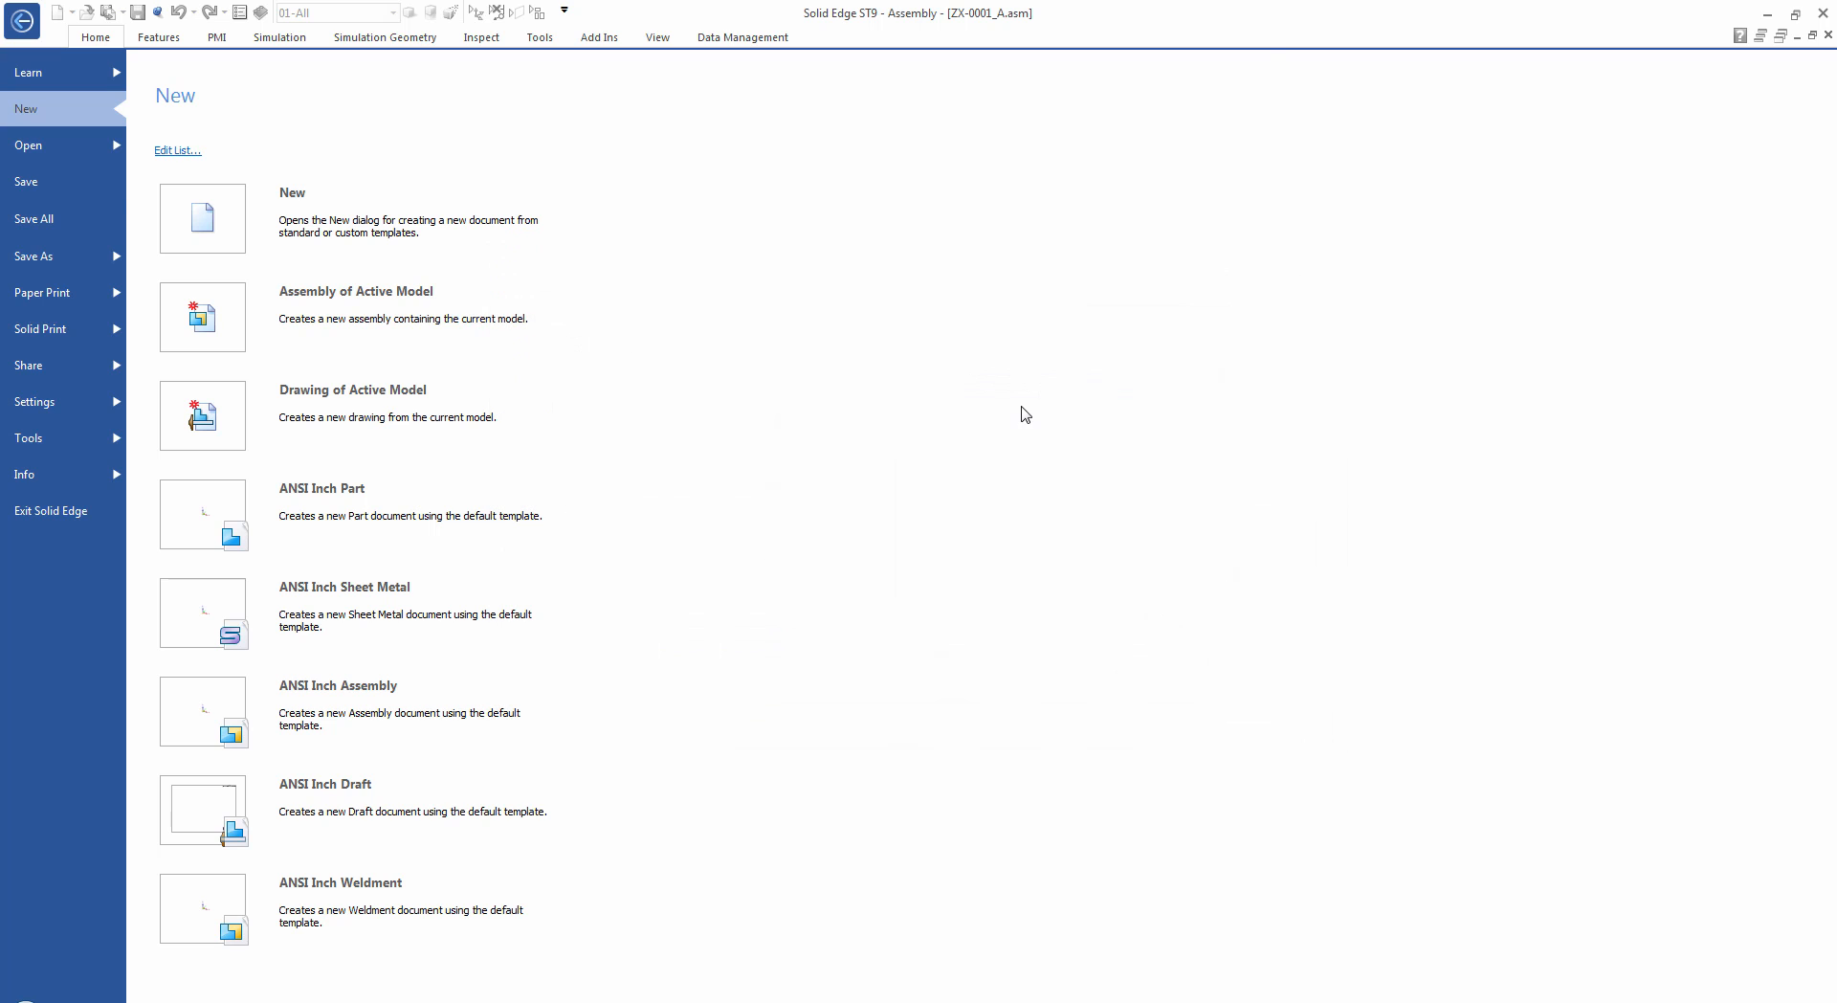
{"action": "left_click", "coordinate": [69, 149]}
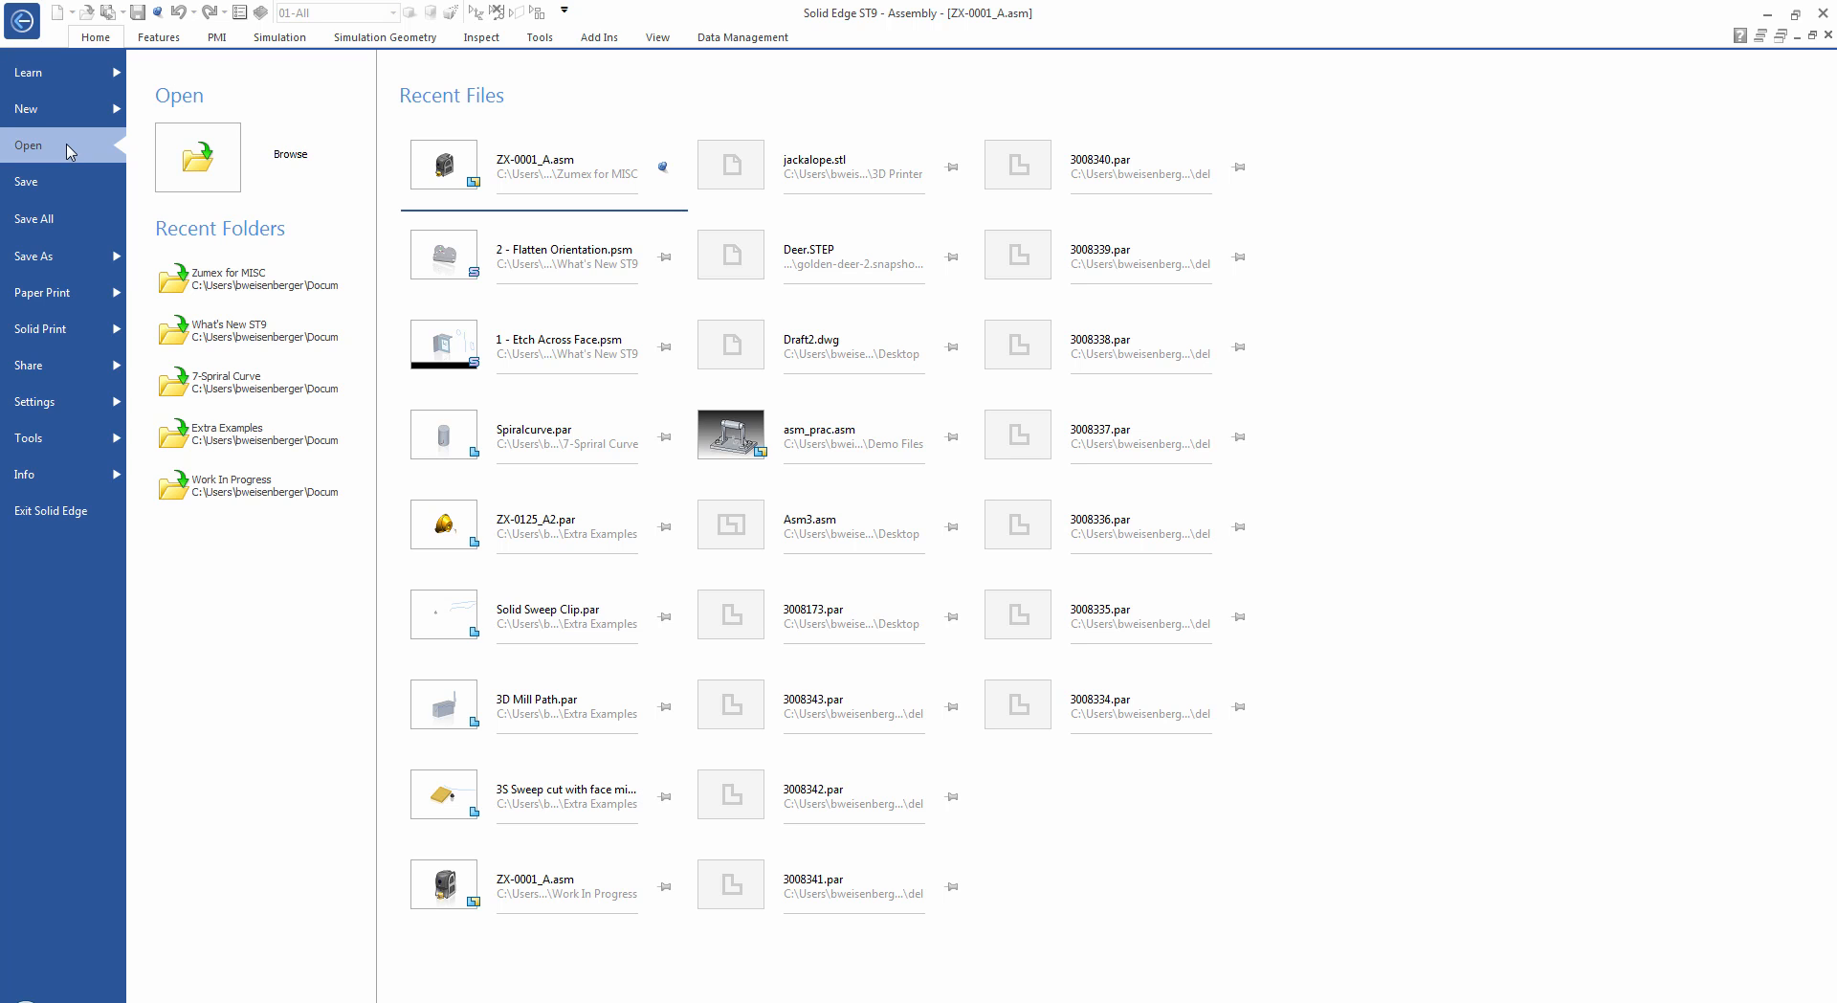
{"action": "left_click", "coordinate": [12, 72]}
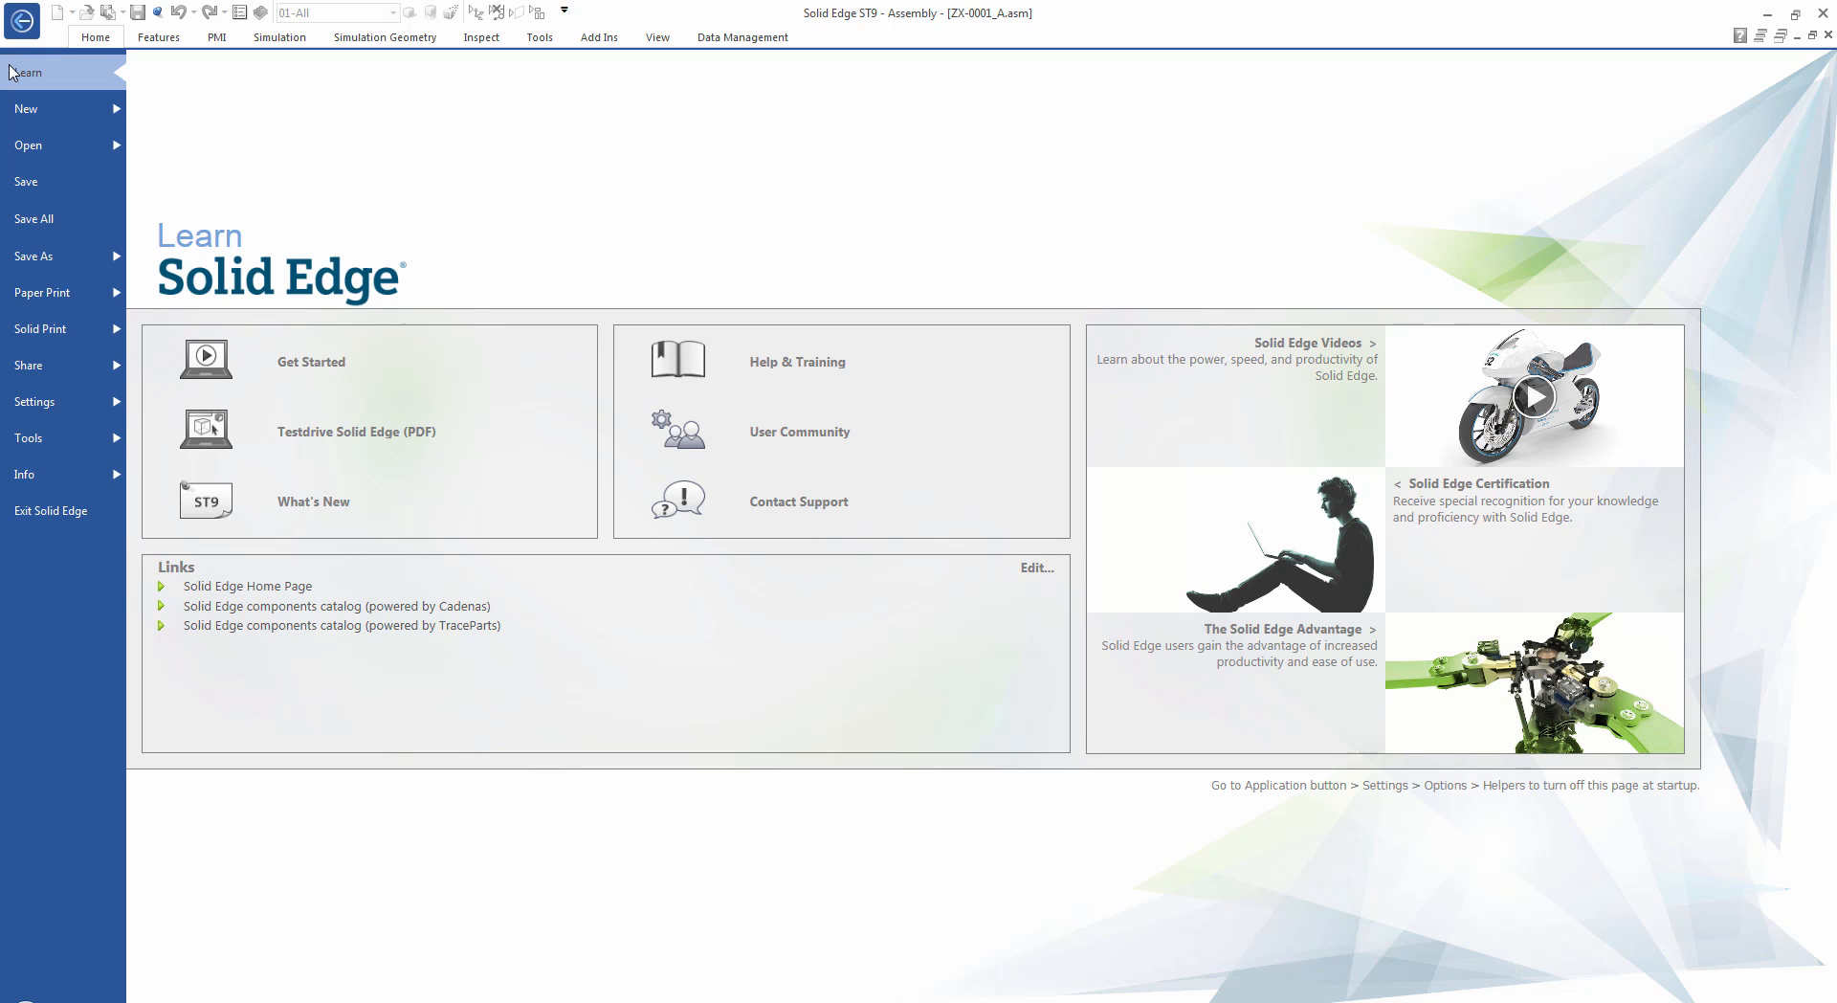
{"action": "left_click", "coordinate": [73, 139]}
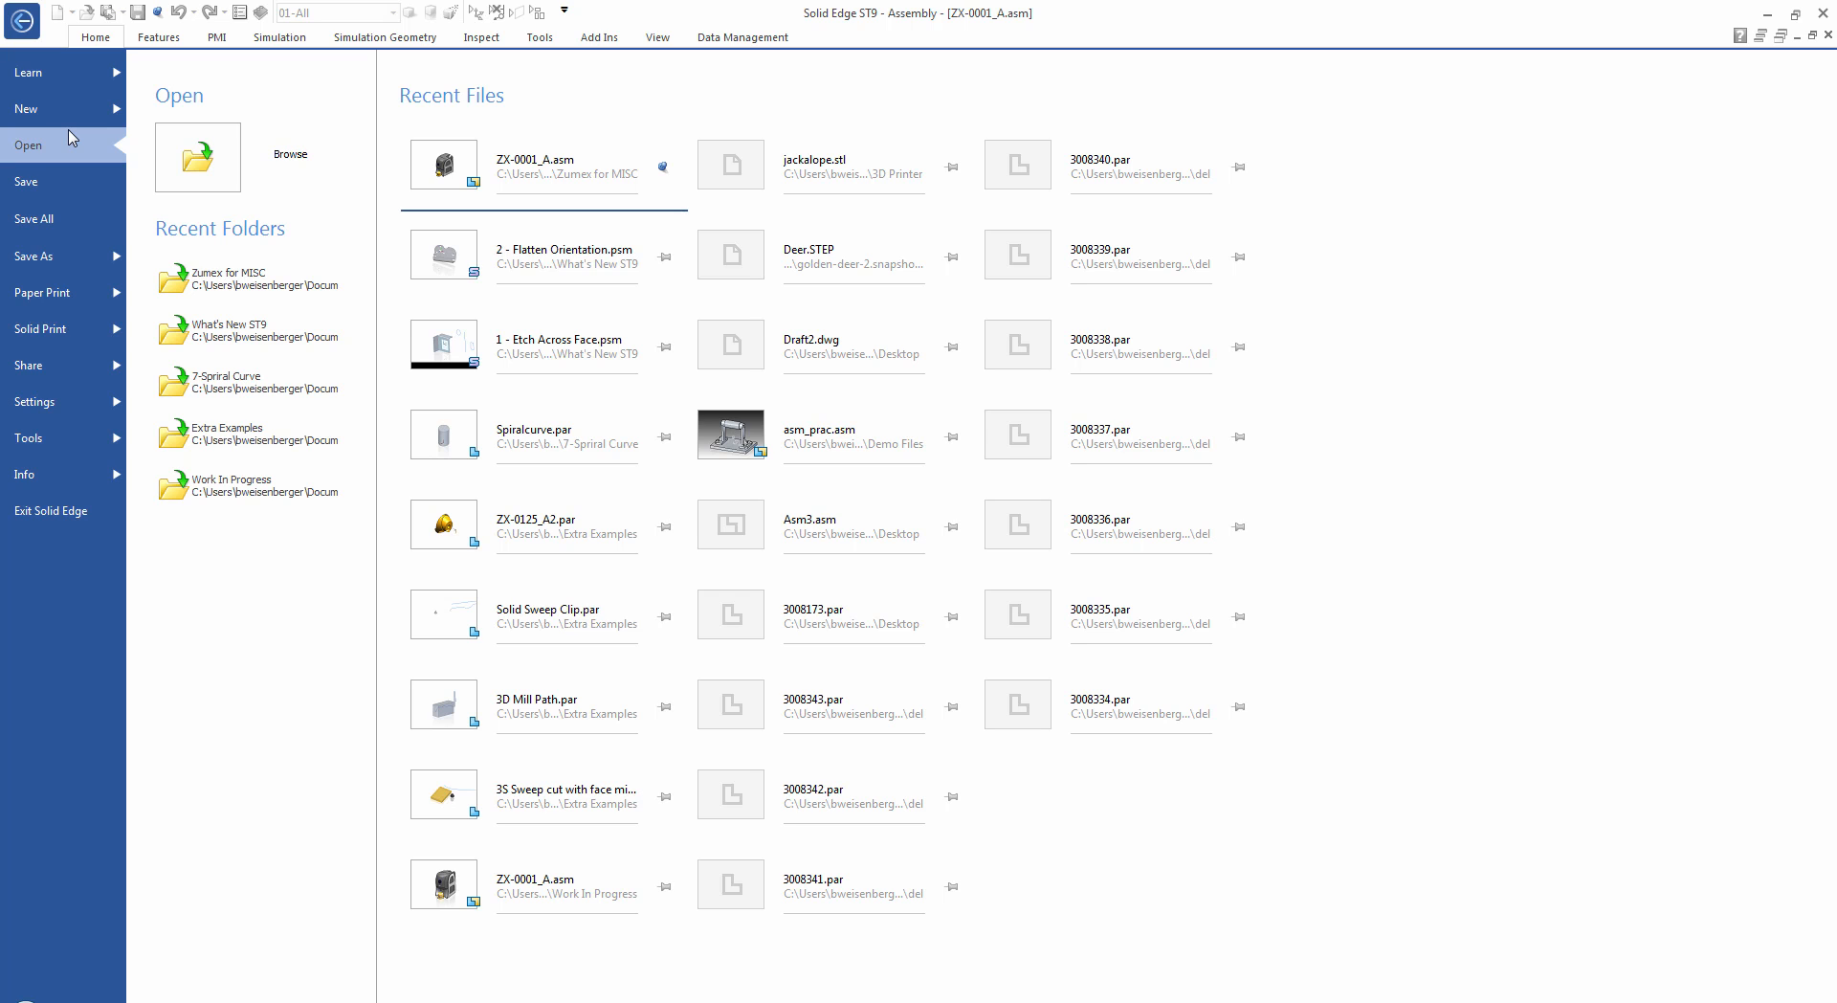
{"action": "left_click", "coordinate": [27, 29]}
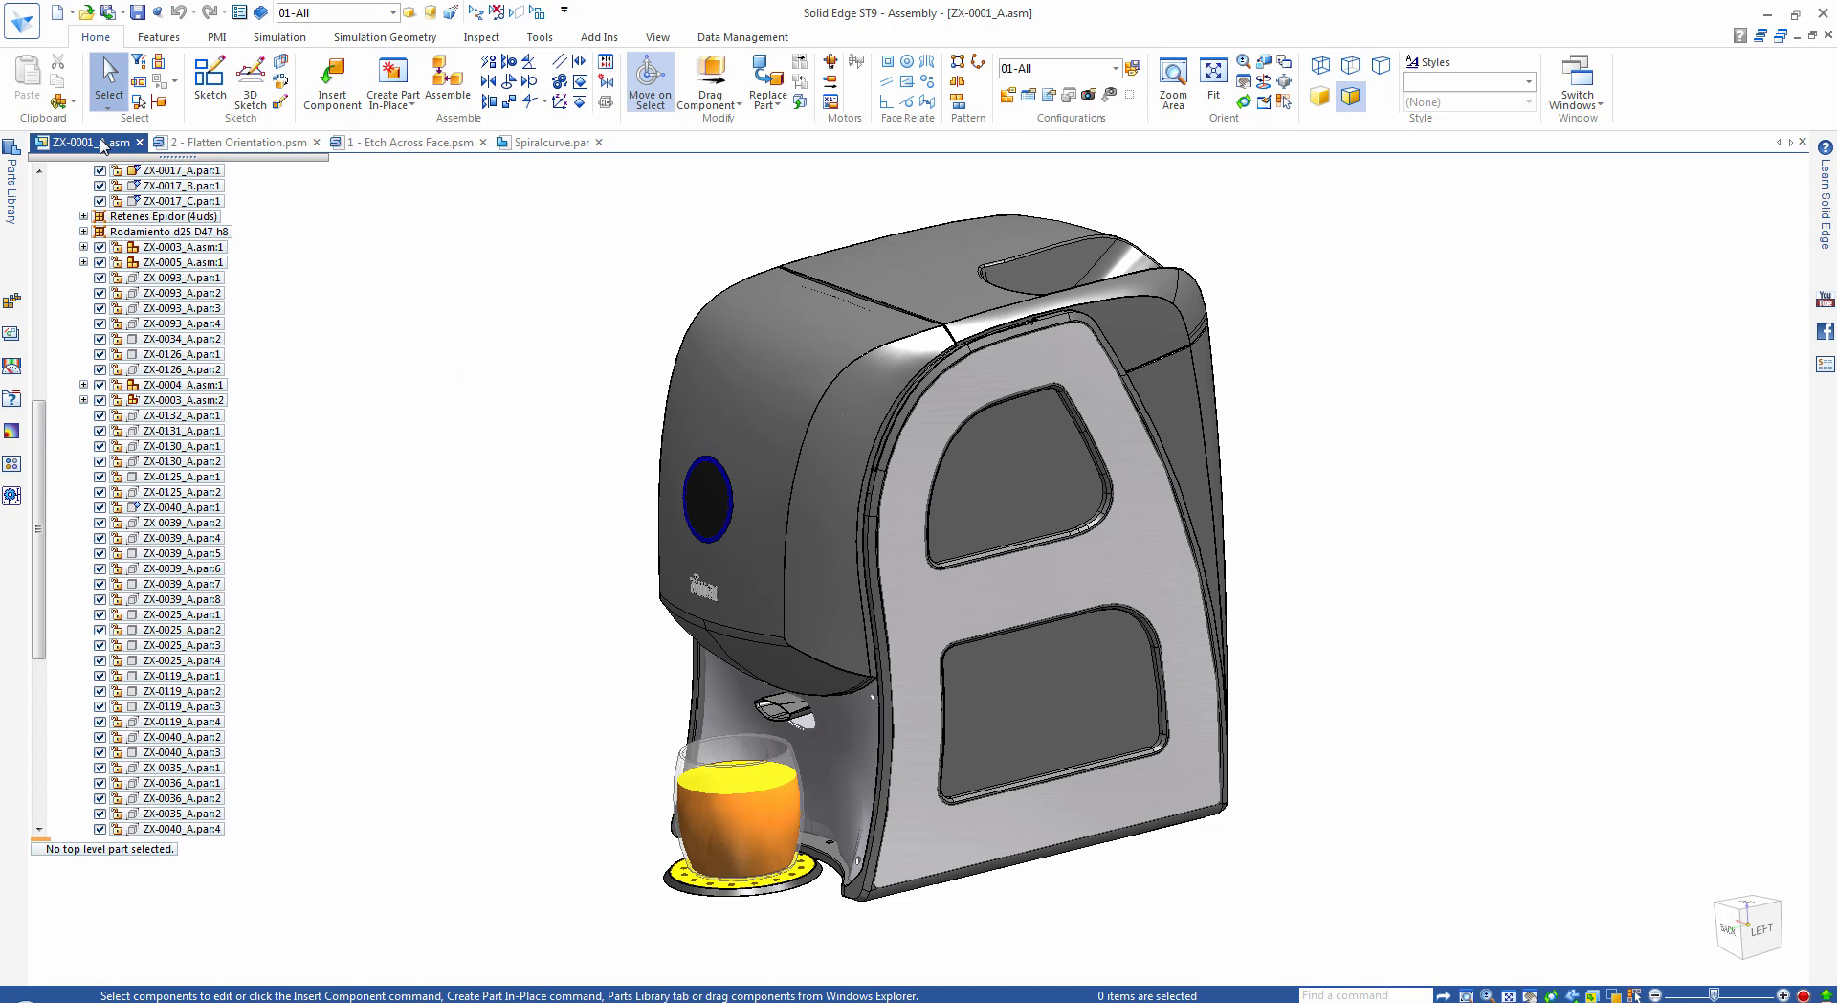
Examine the window options for the open Spiralcurve.par document and the available data management commands.
{"action": "right_click", "coordinate": [536, 143]}
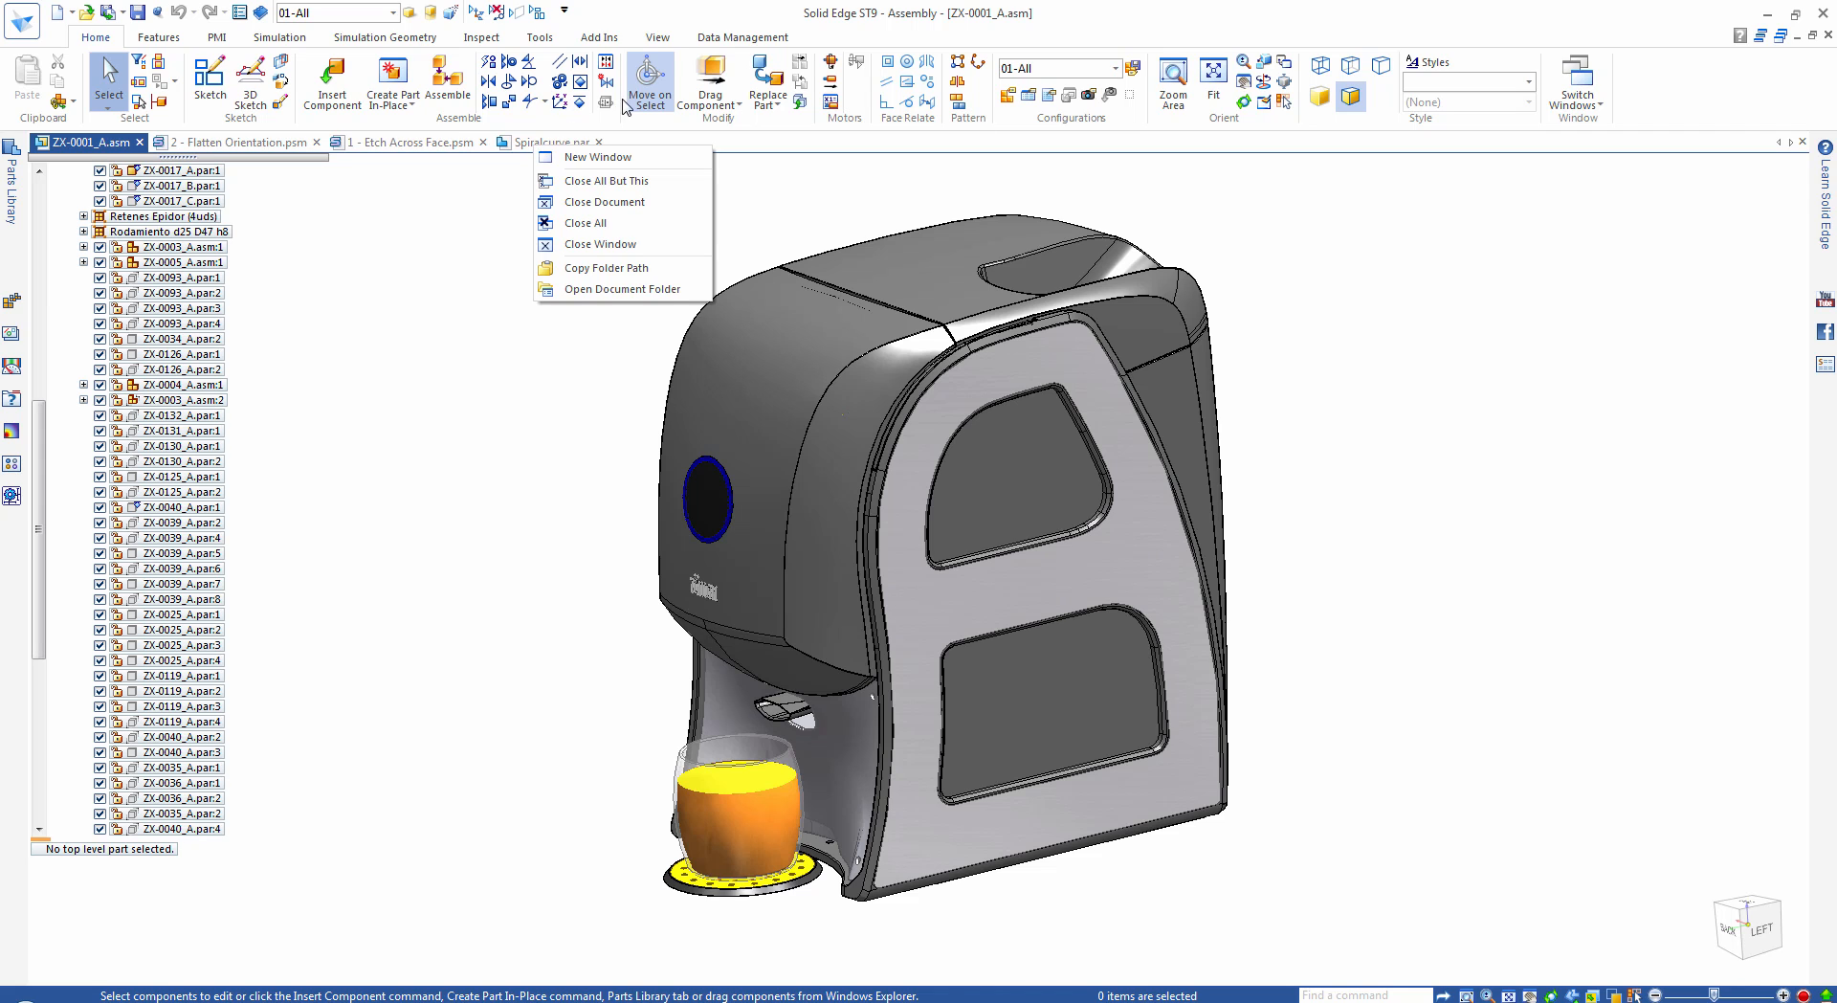
{"action": "left_click", "coordinate": [669, 10]}
{"action": "left_click", "coordinate": [714, 37]}
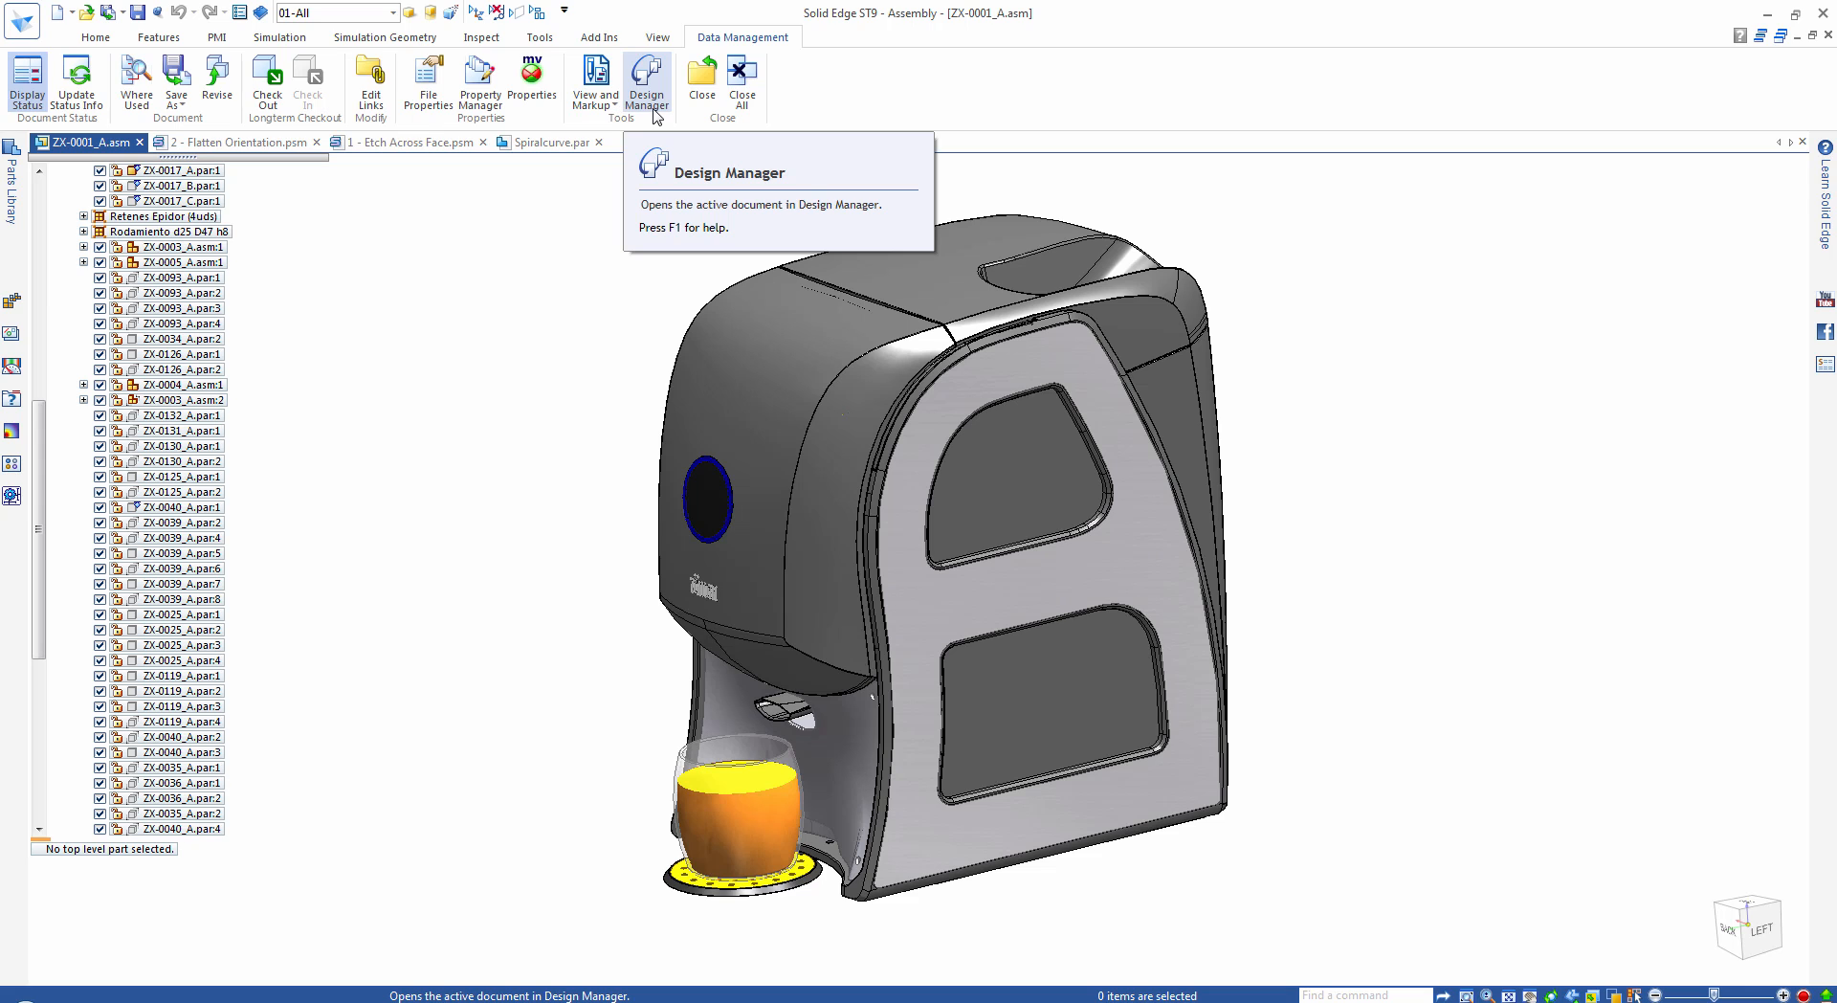
{"action": "left_click", "coordinate": [95, 37]}
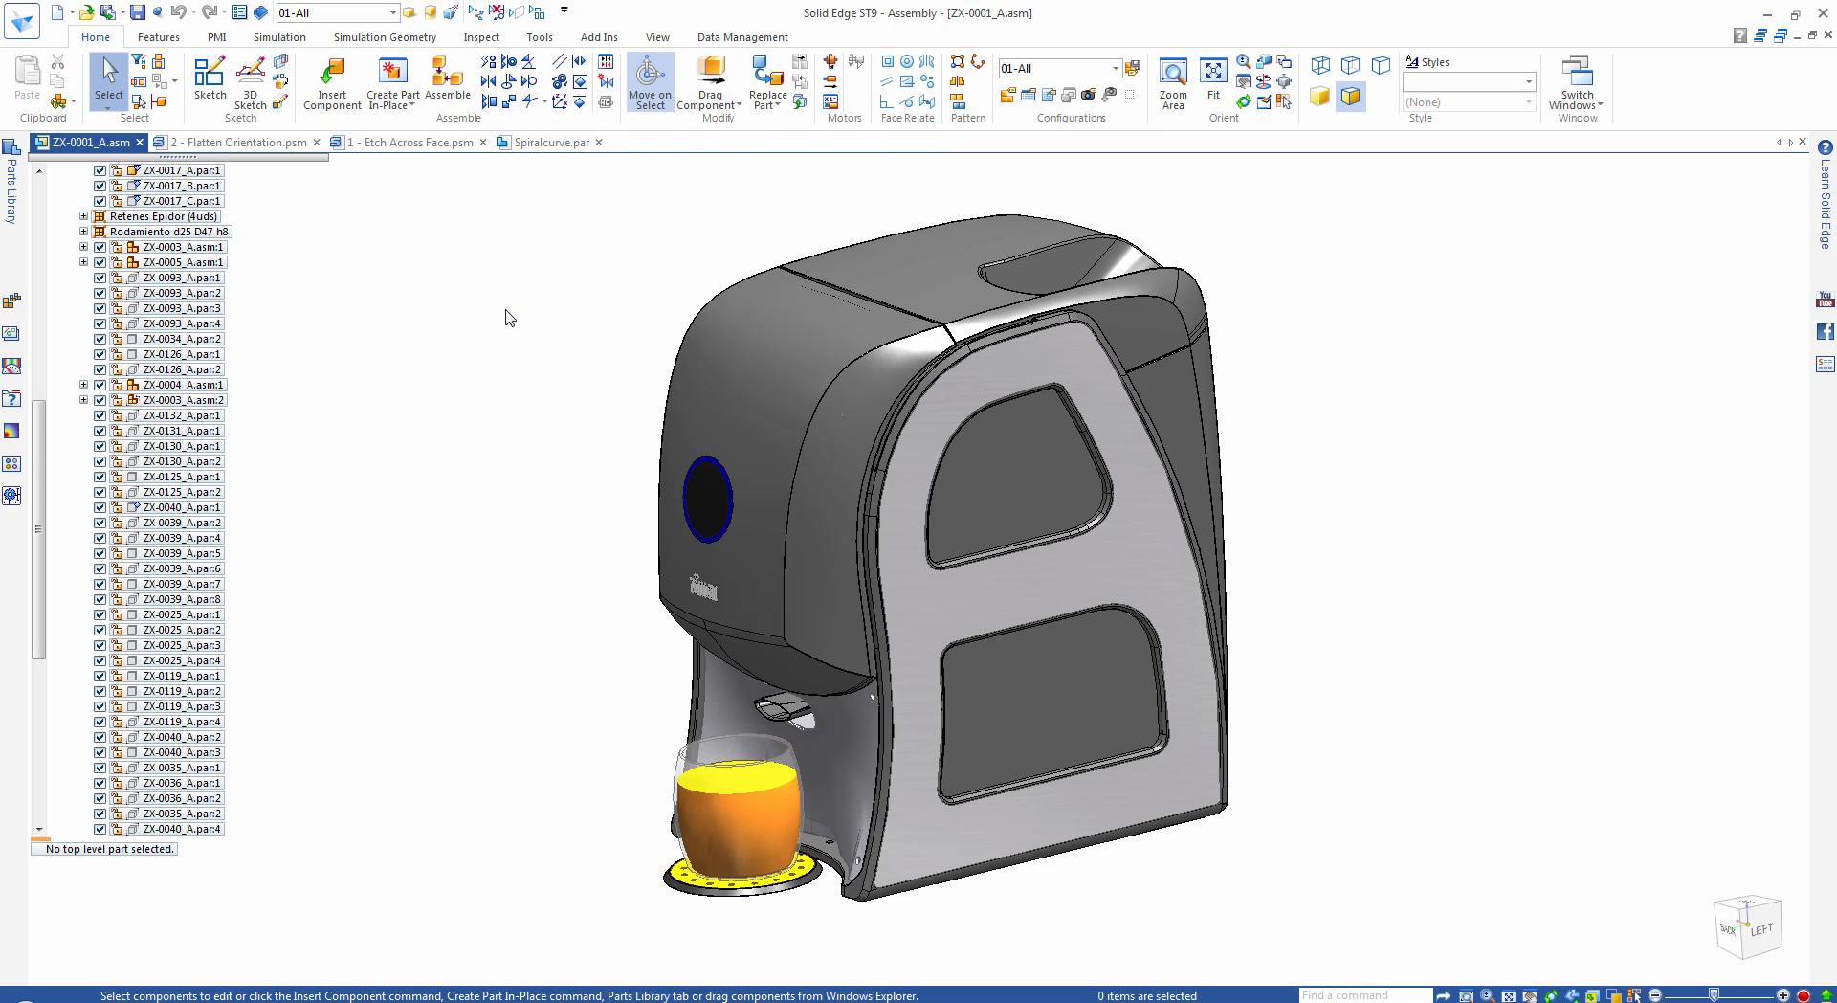
Apply the 02-Mechanism configuration and open the central housing part ZX-0017_A.par for editing within the assembly.
{"action": "left_click", "coordinate": [392, 13]}
{"action": "left_click", "coordinate": [366, 56]}
{"action": "left_click", "coordinate": [407, 166]}
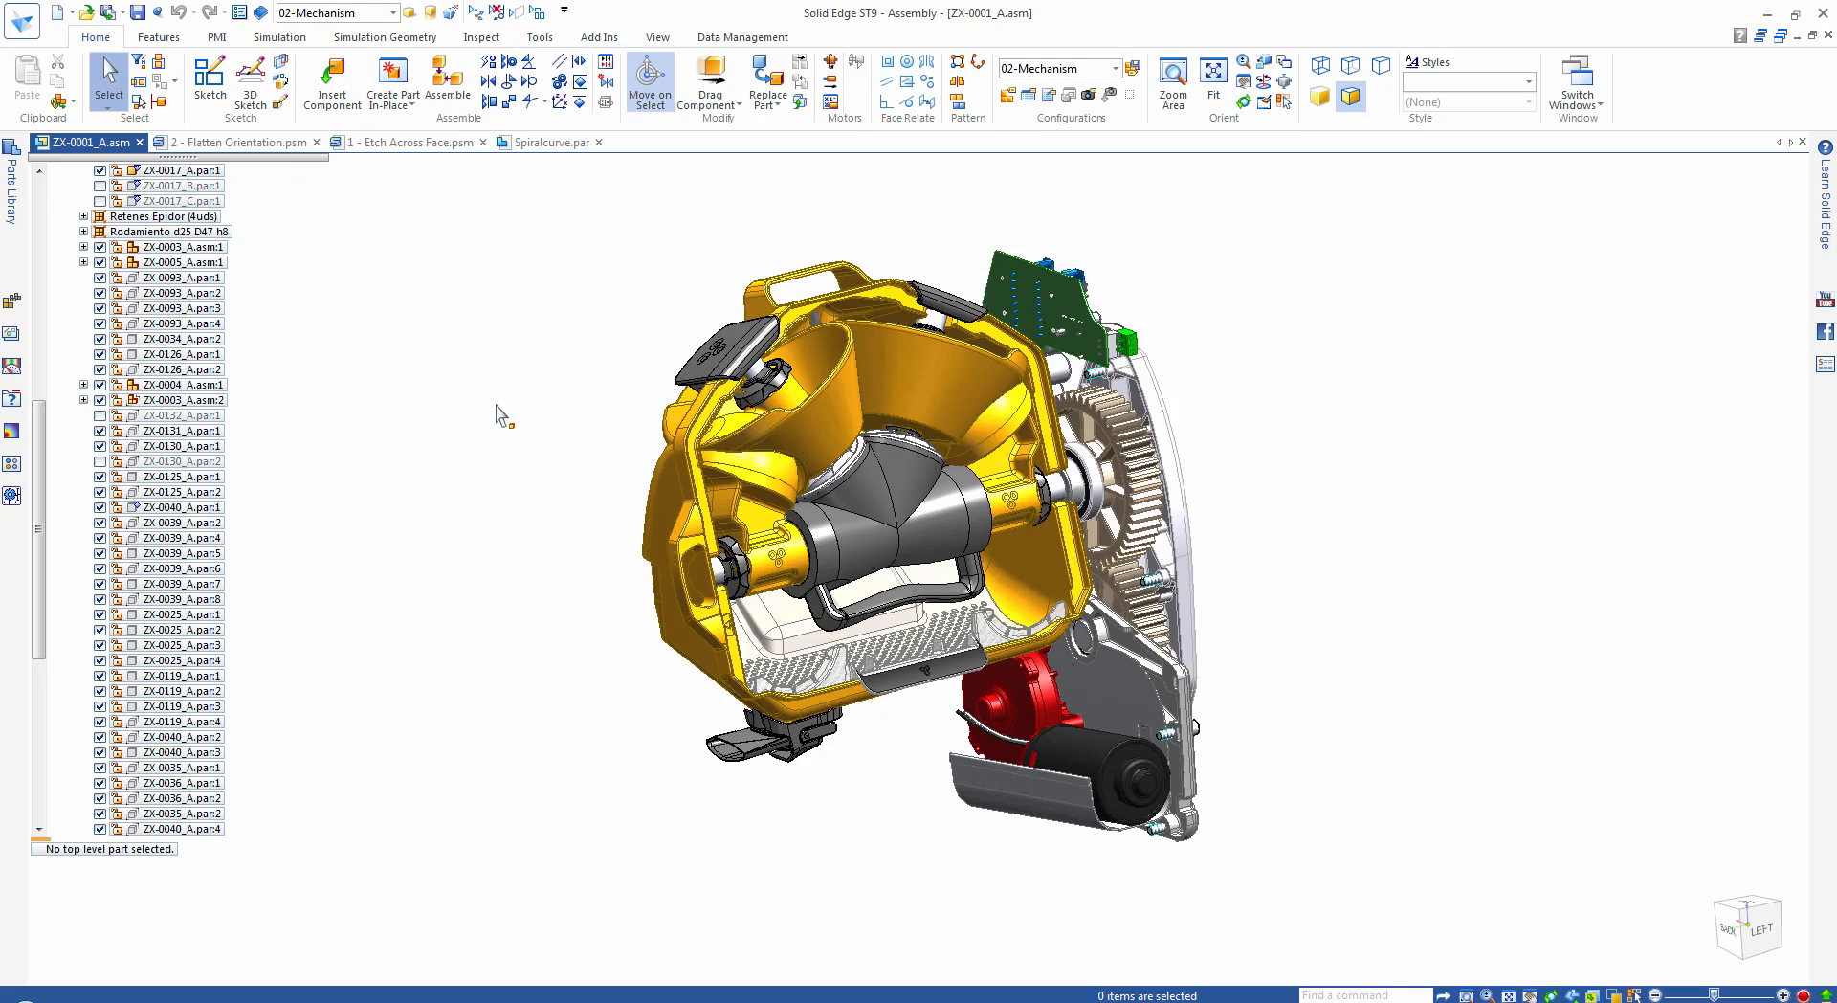
{"action": "scroll", "coordinate": [498, 407], "scroll_direction": "up", "scroll_amount": 4}
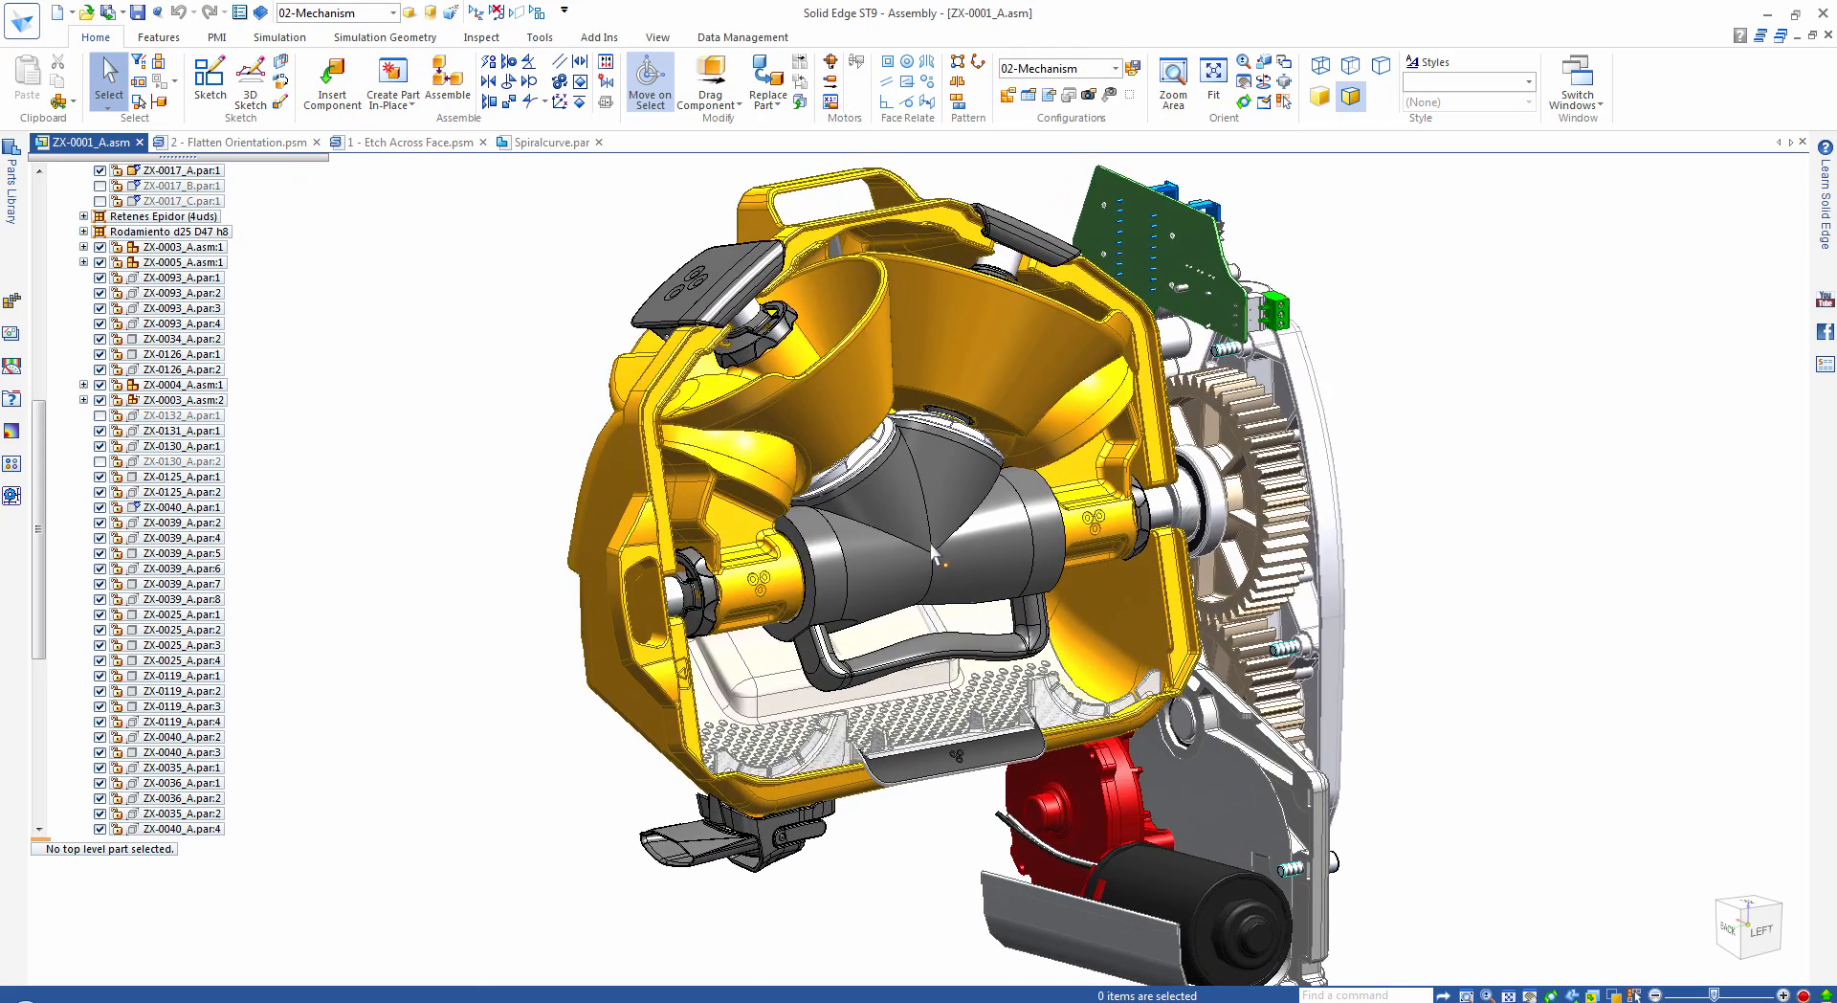
{"action": "double_click", "coordinate": [941, 577]}
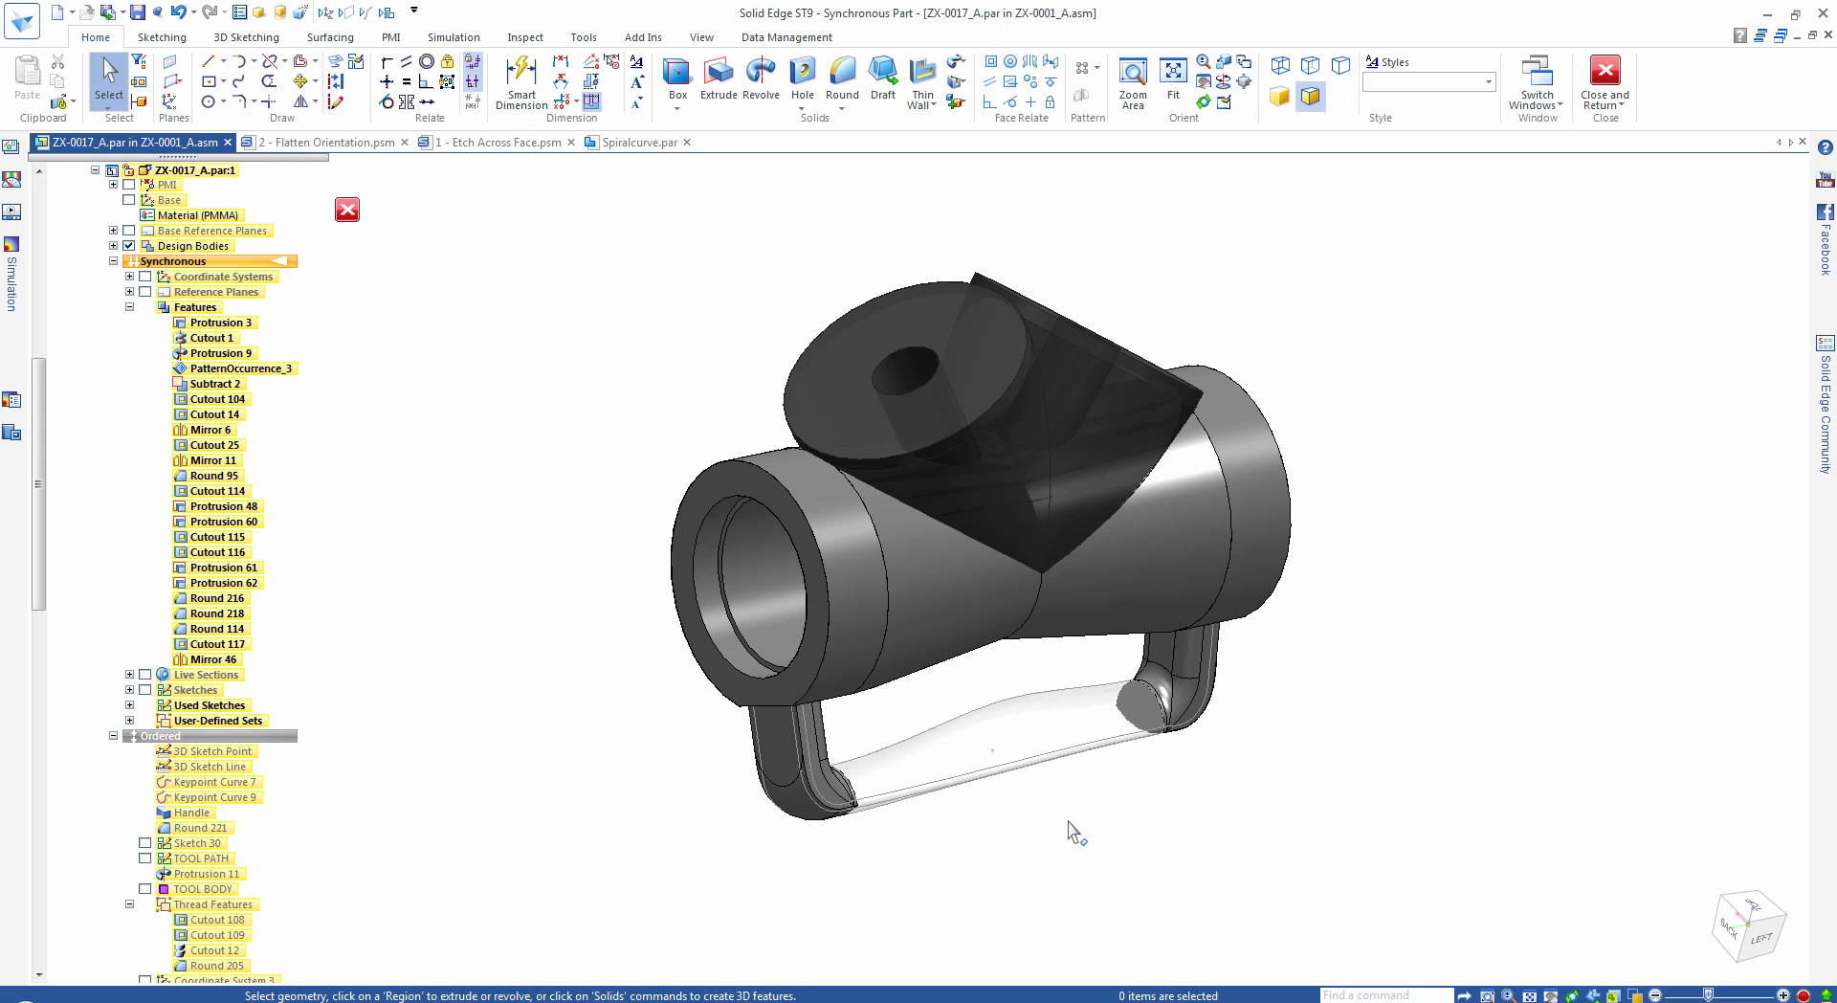
Rotate the Right-Handle Pillar user-defined set by -20° about the centre of the housing's circular bore.
{"action": "left_click", "coordinate": [129, 719]}
{"action": "left_click", "coordinate": [220, 736]}
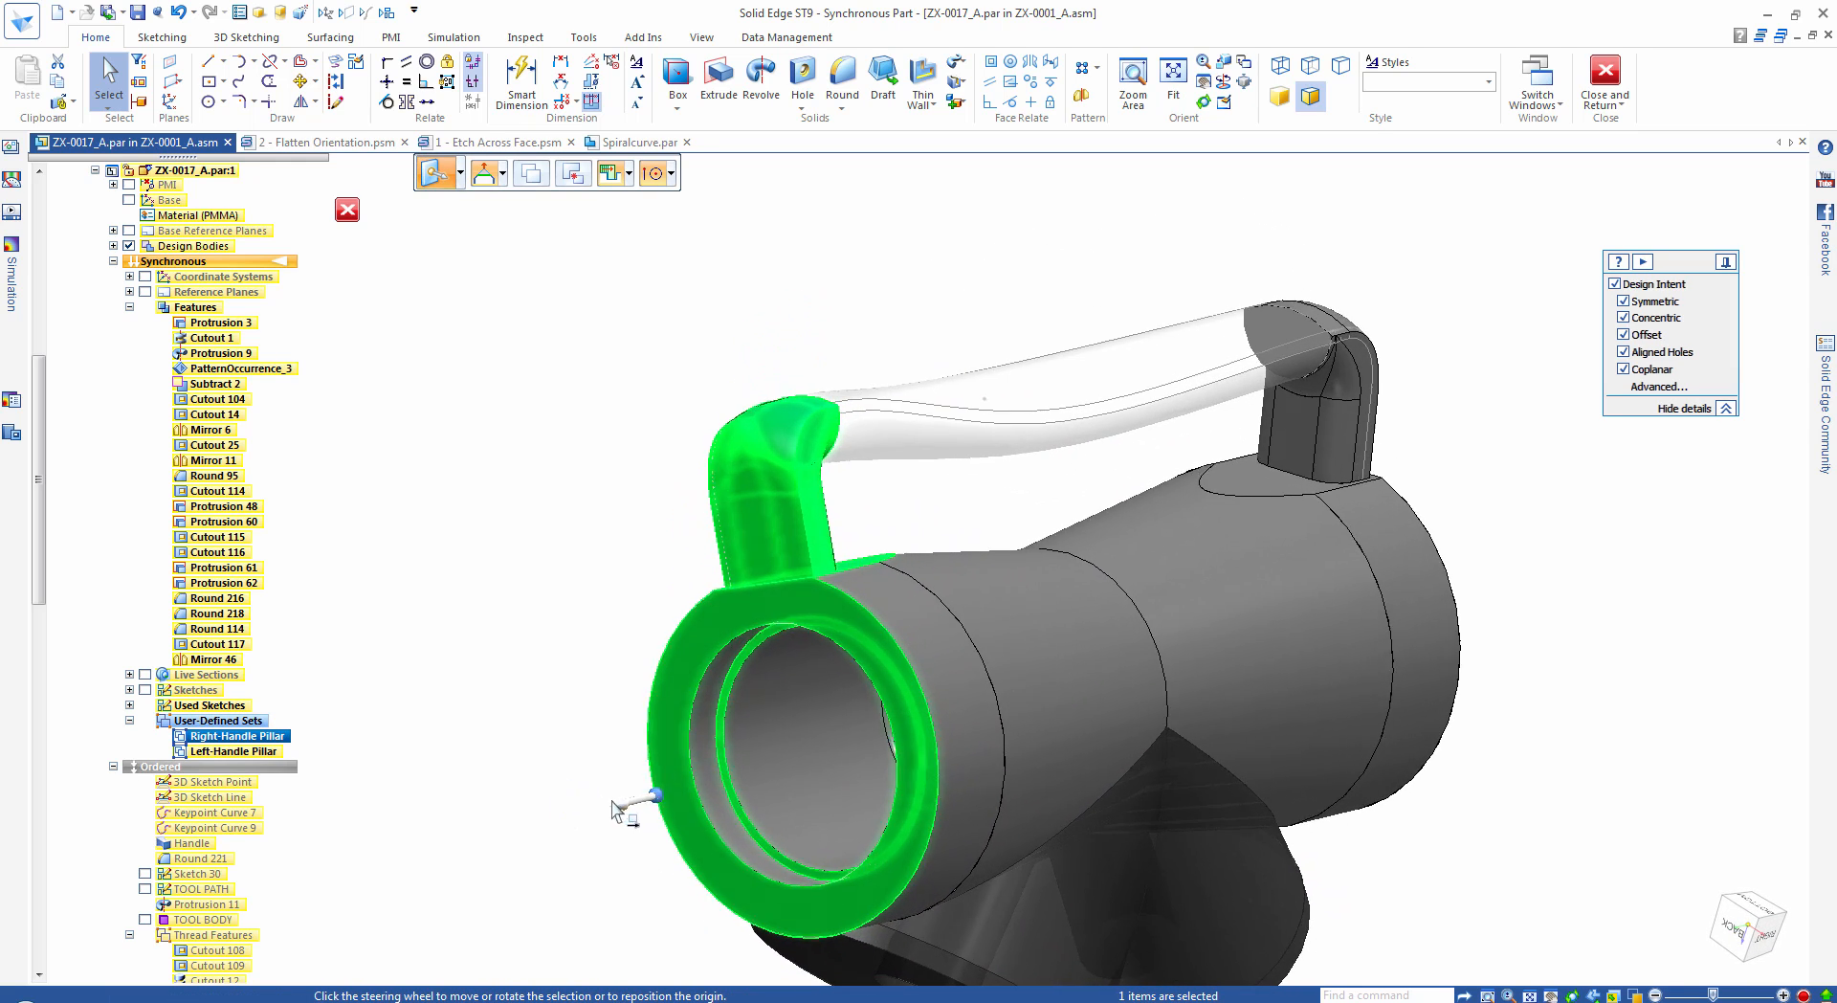
{"action": "left_click", "coordinate": [836, 662]}
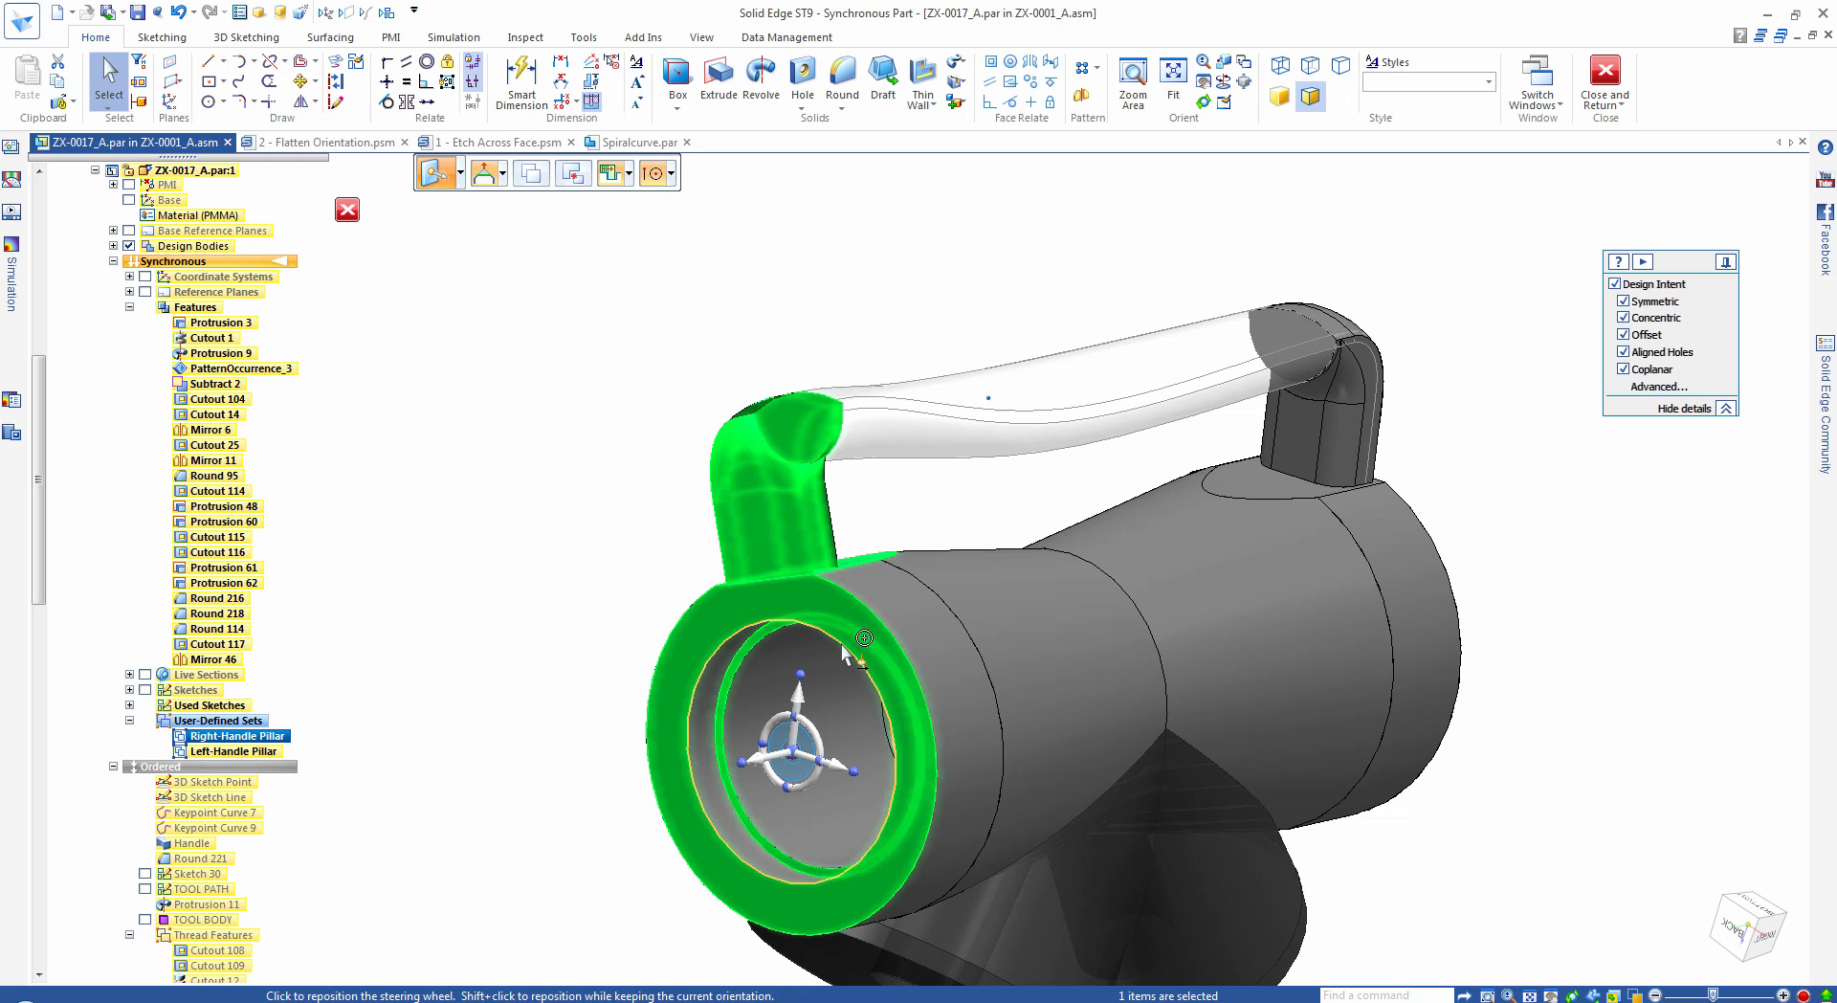
{"action": "left_click", "coordinate": [821, 736]}
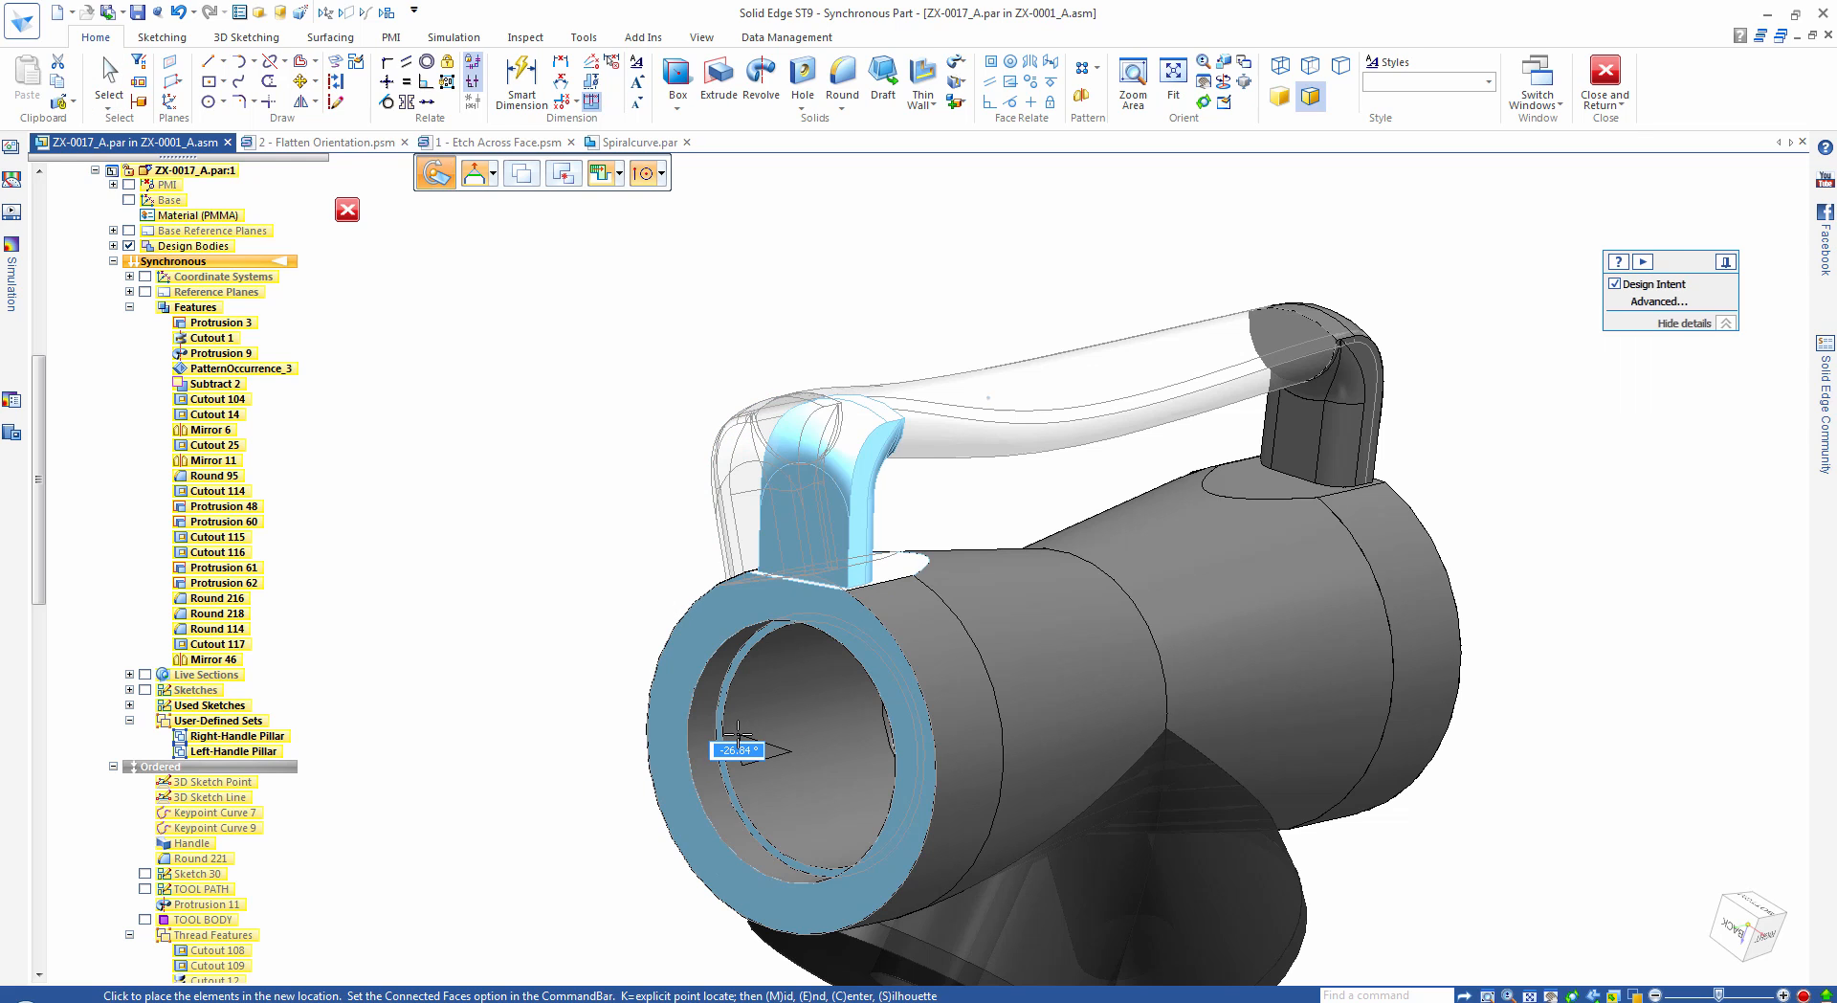
{"action": "type", "text": "-20"}
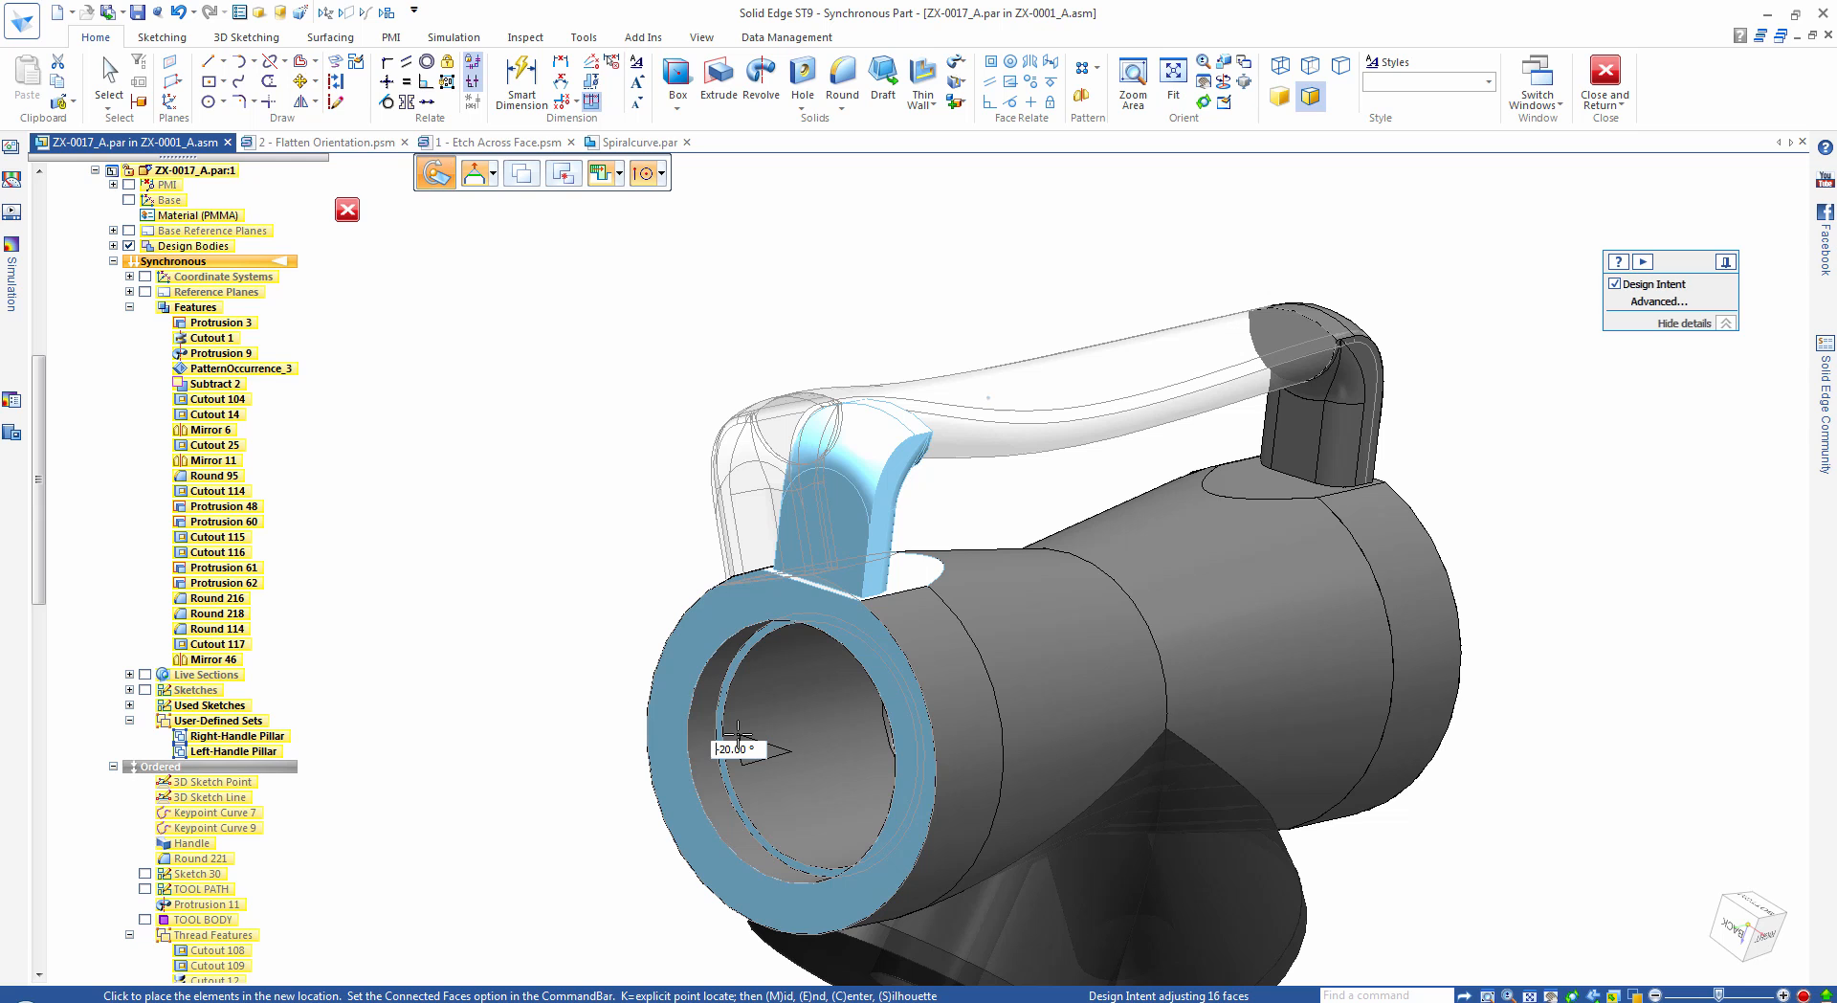
{"action": "key", "text": "Return"}
Move the Right-Handle Pillar set 15 mm along the bore axis with the symmetric design intent kept on.
{"action": "middle_click_drag", "start_coordinate": [622, 454], "coordinate": [657, 583]}
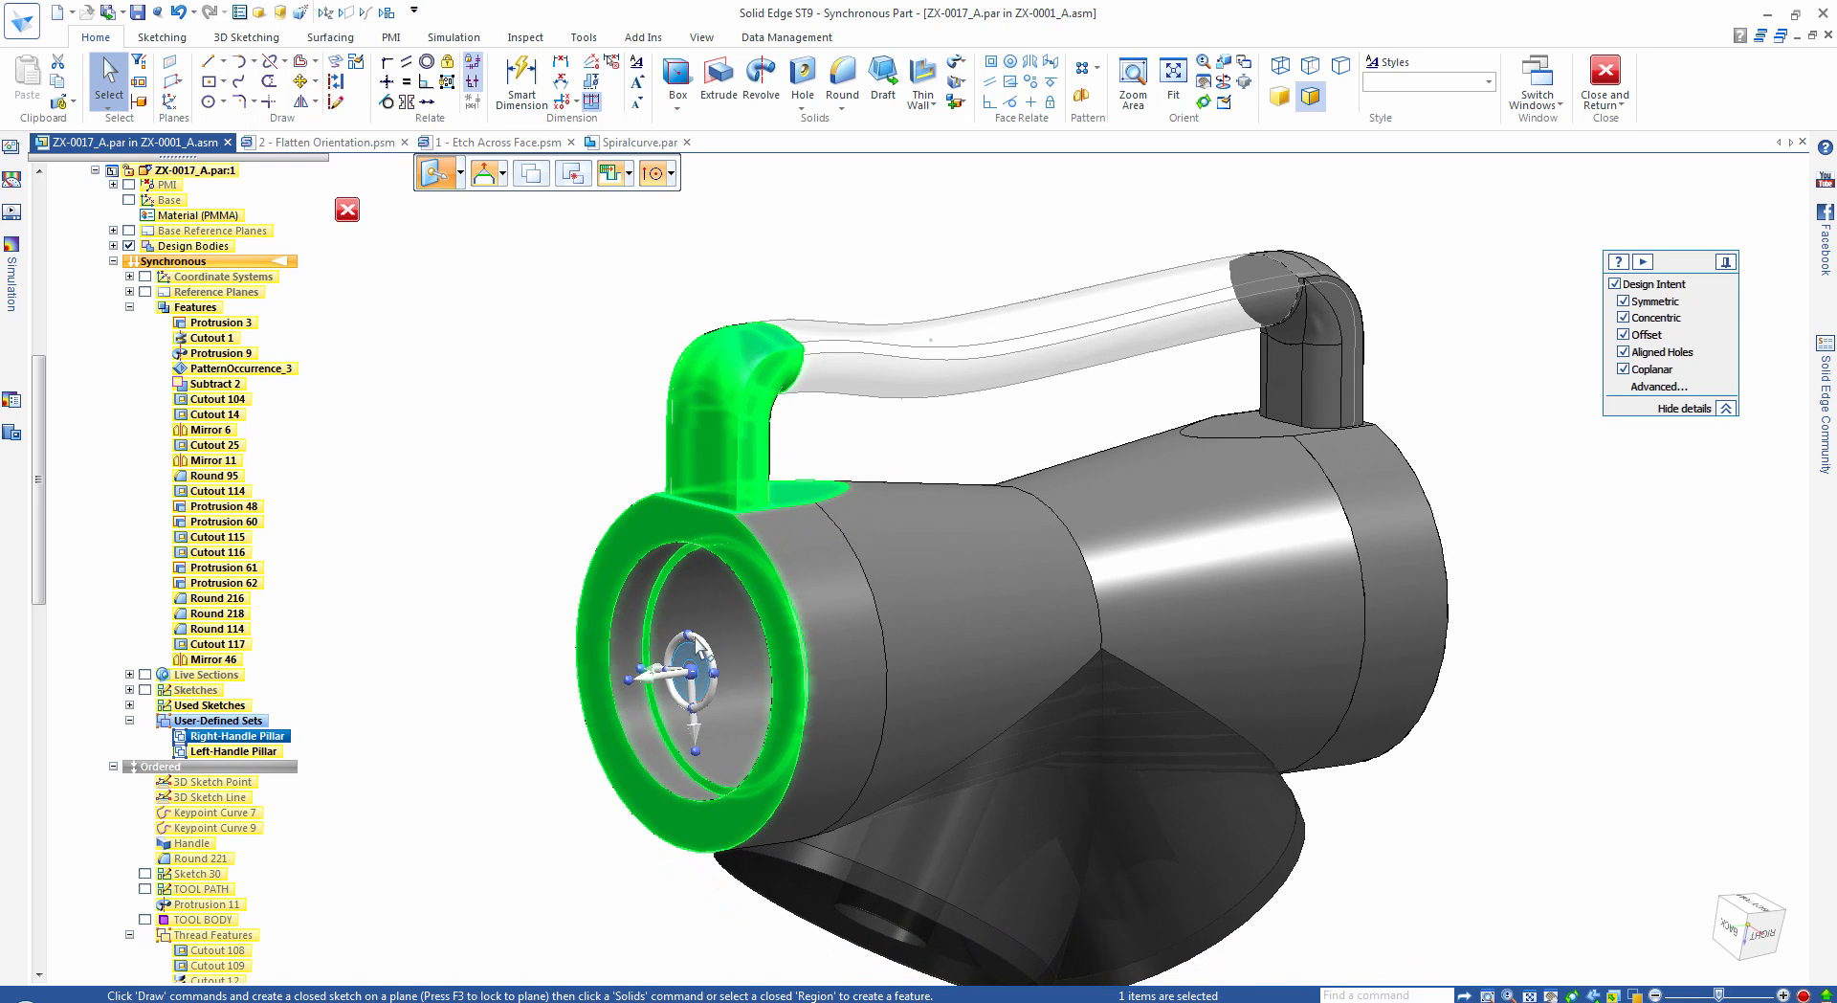
{"action": "left_click", "coordinate": [652, 682]}
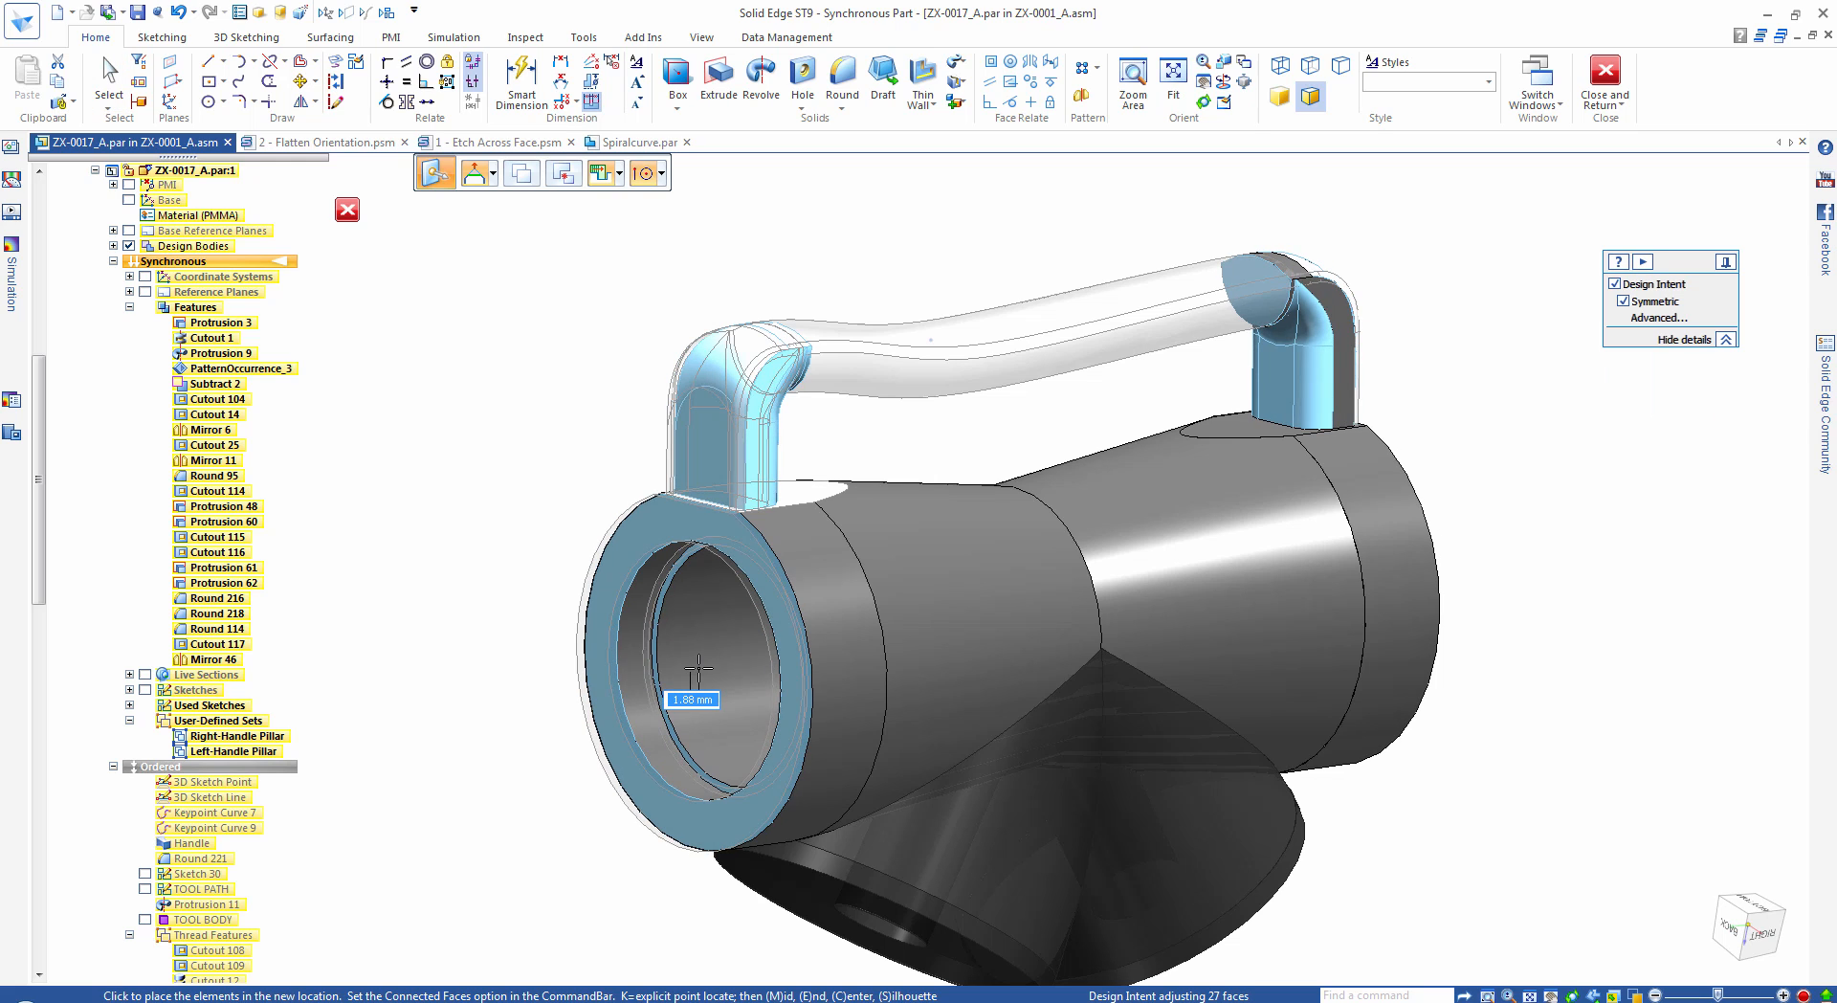
{"action": "type", "text": "15"}
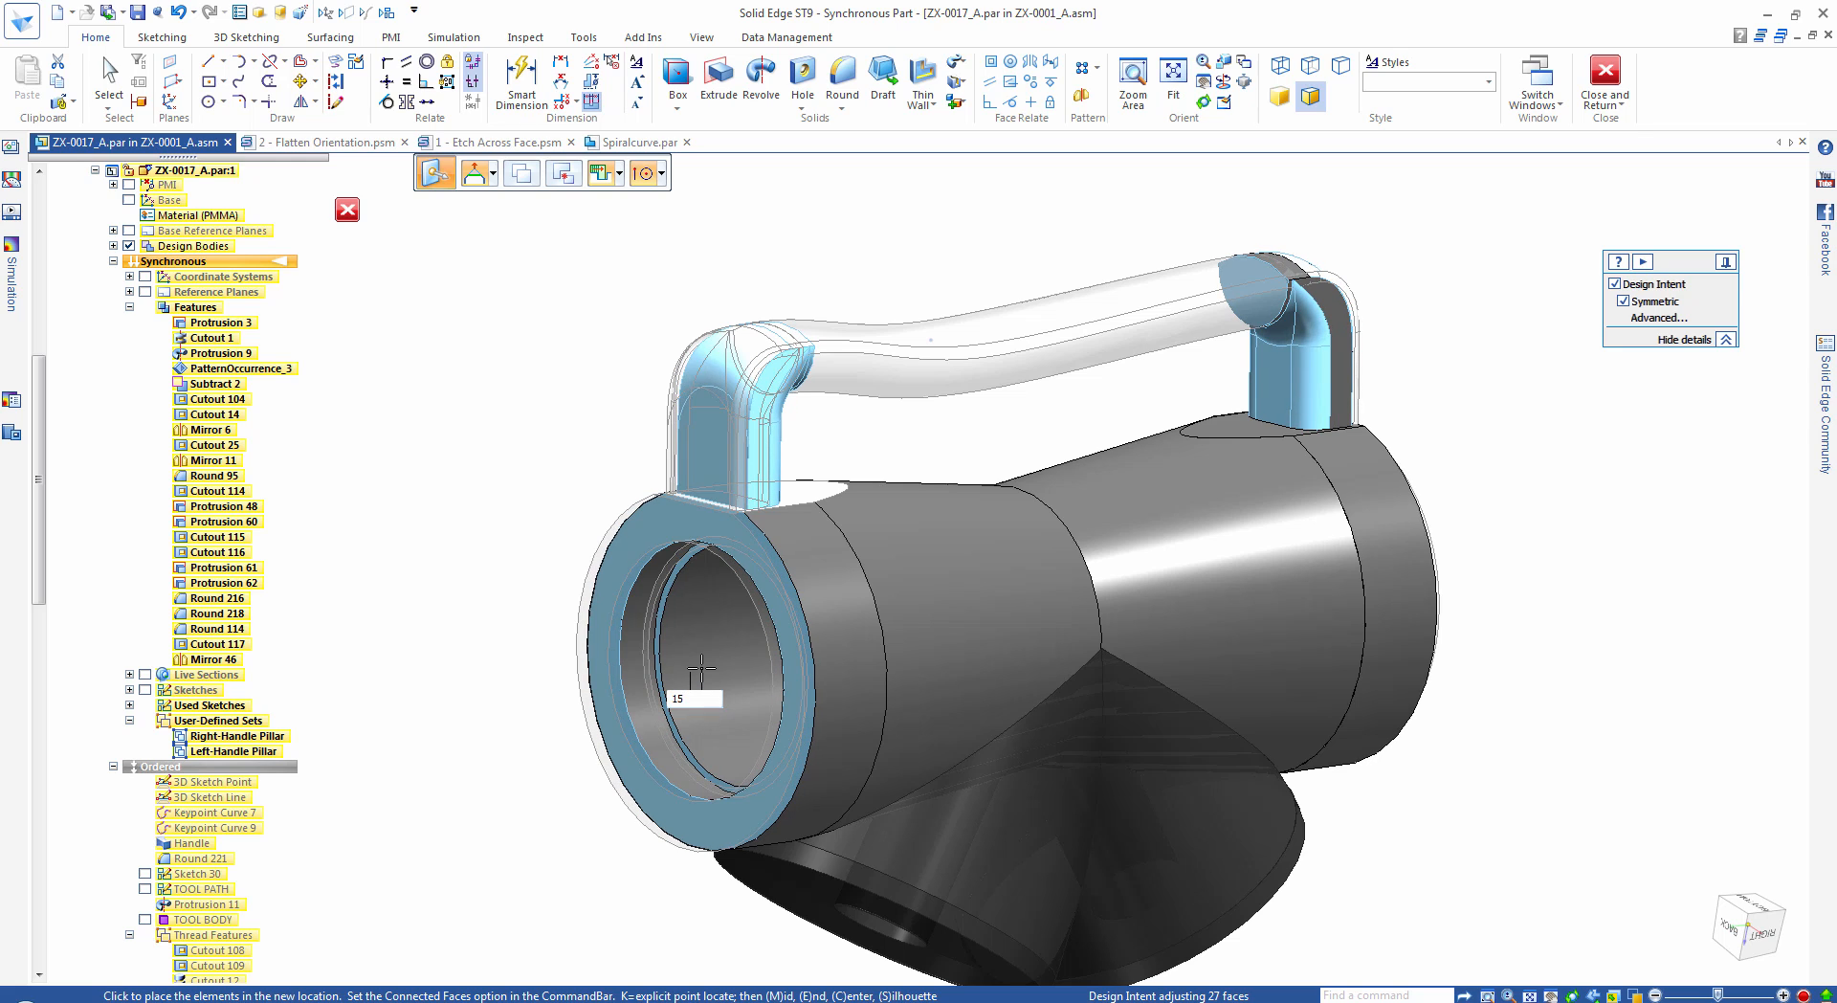
{"action": "key", "text": "Return"}
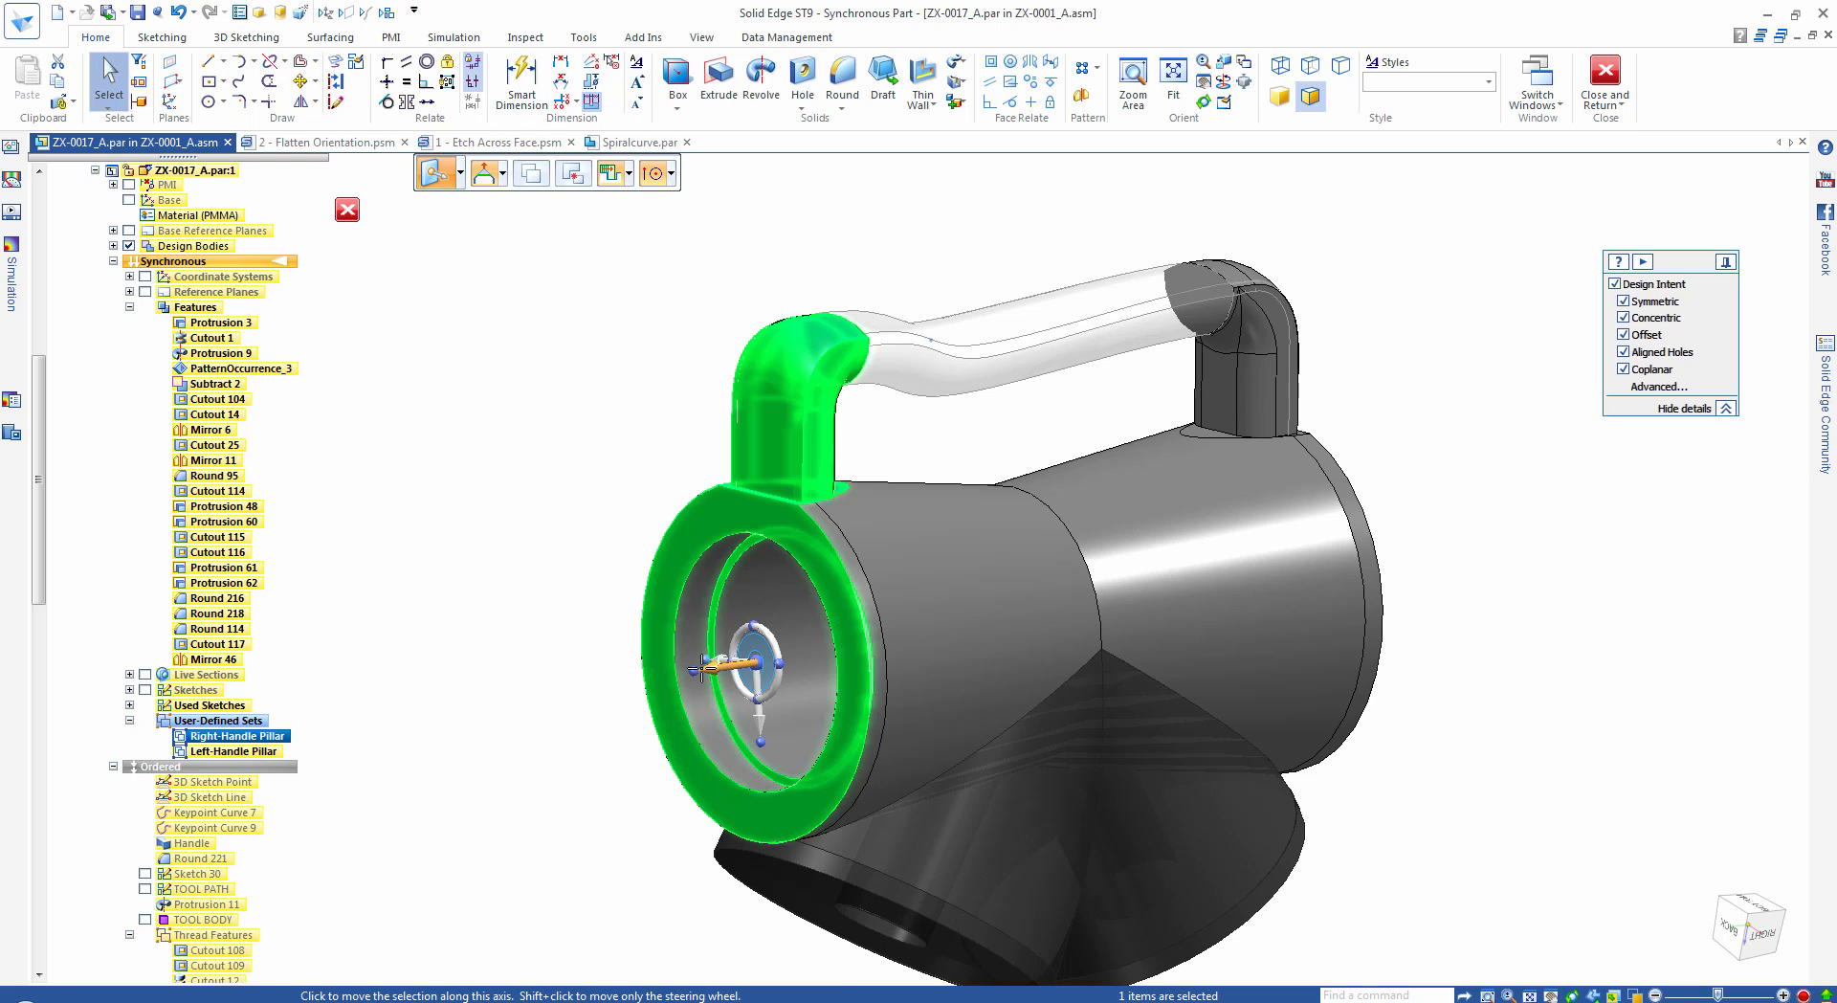
{"action": "left_click", "coordinate": [496, 455]}
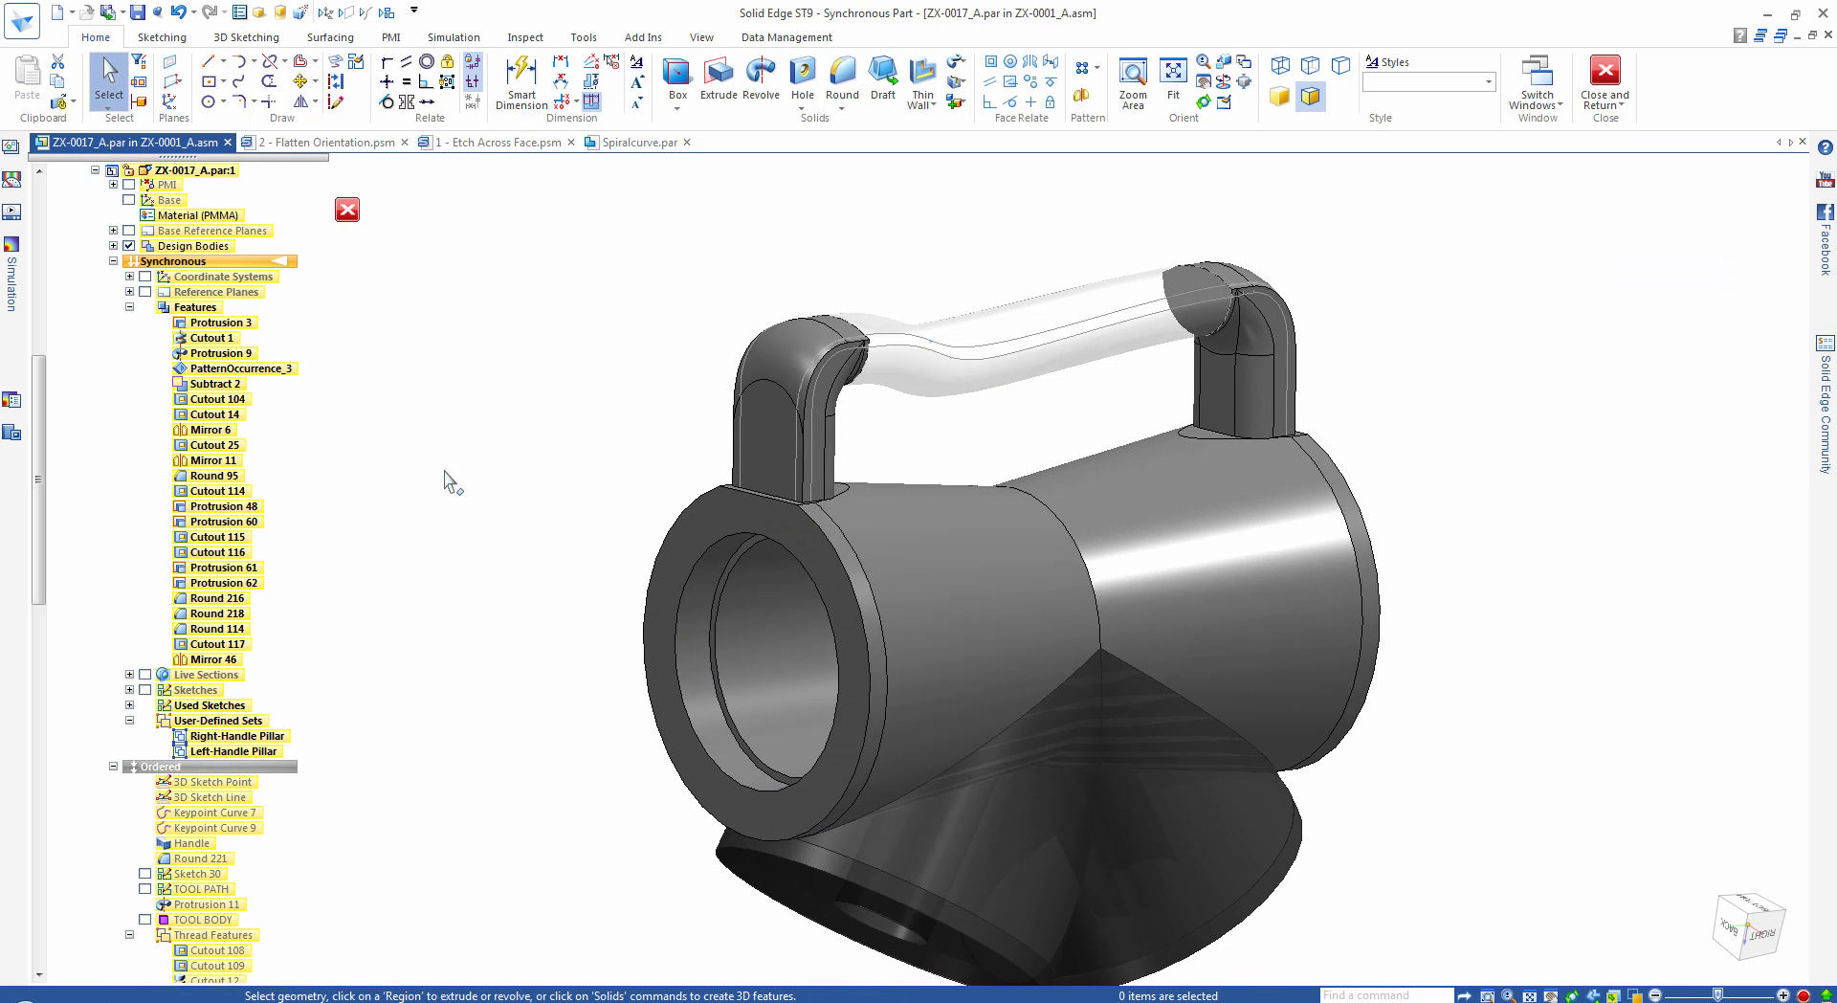
Display the ANGLE BORE sketch and start an extruded cut of its circular region upward with the Cut Active Body option.
{"action": "left_click", "coordinate": [130, 689]}
{"action": "left_click", "coordinate": [162, 706]}
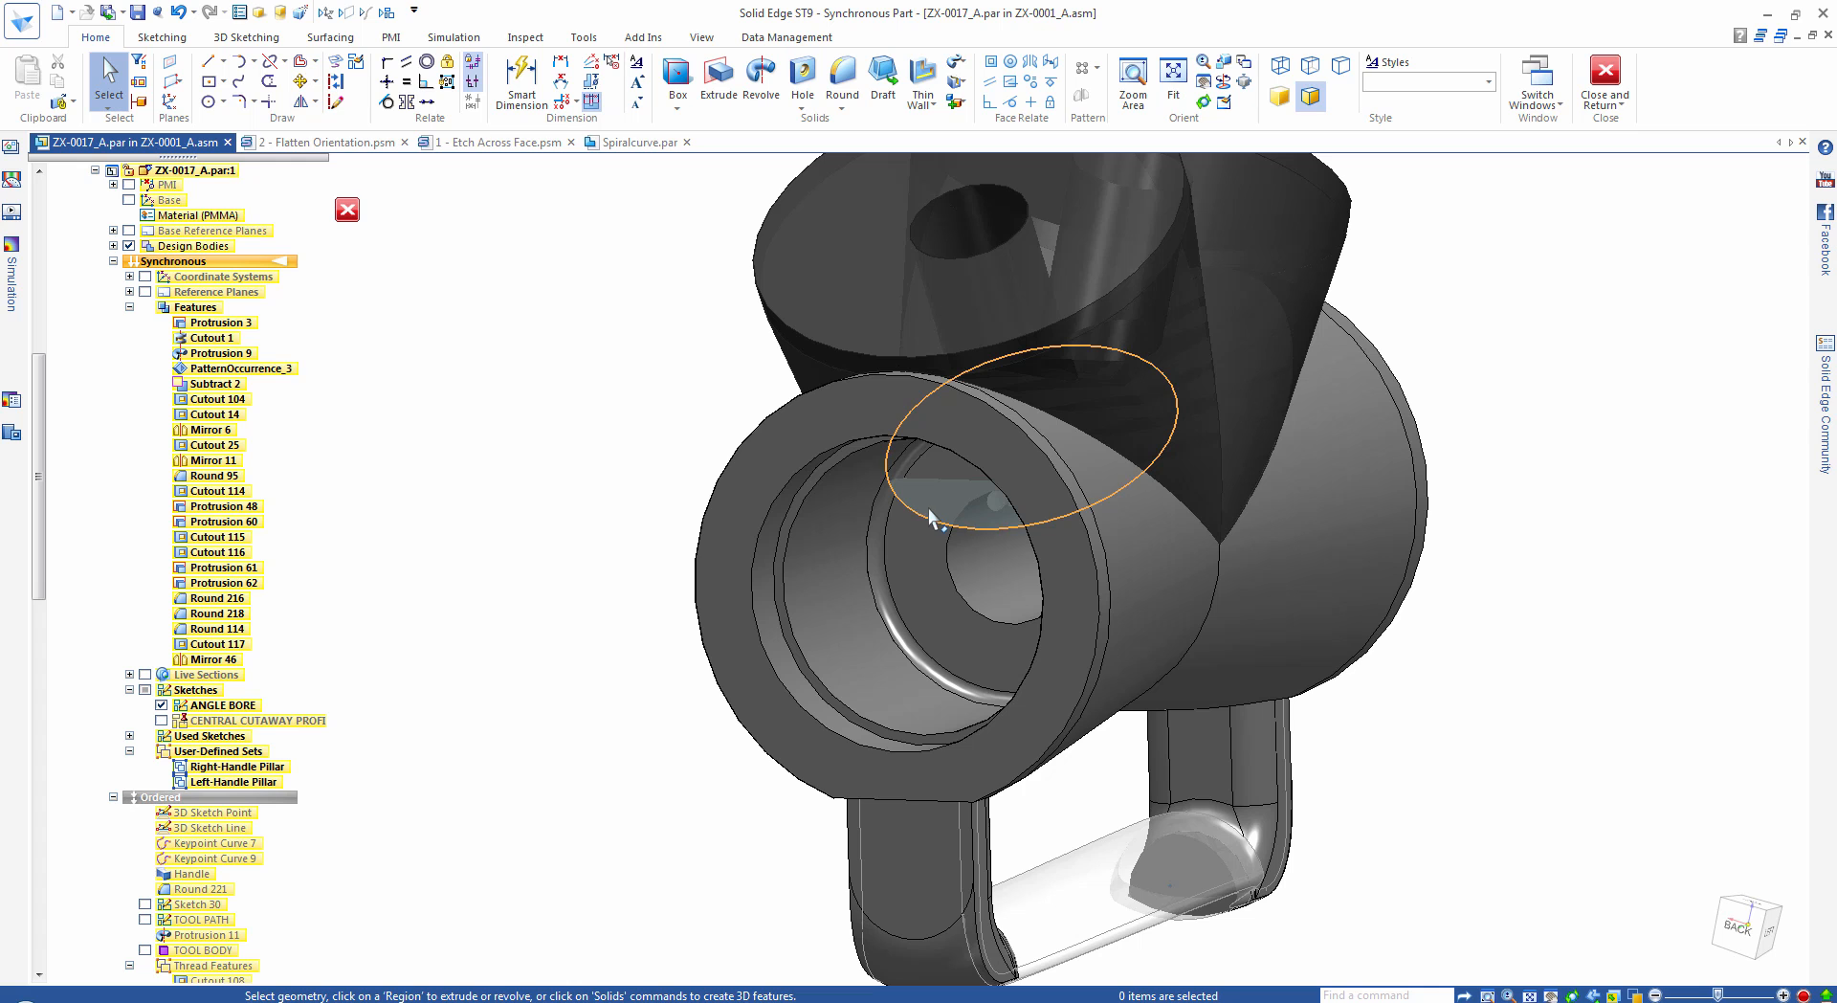
{"action": "left_click", "coordinate": [939, 498]}
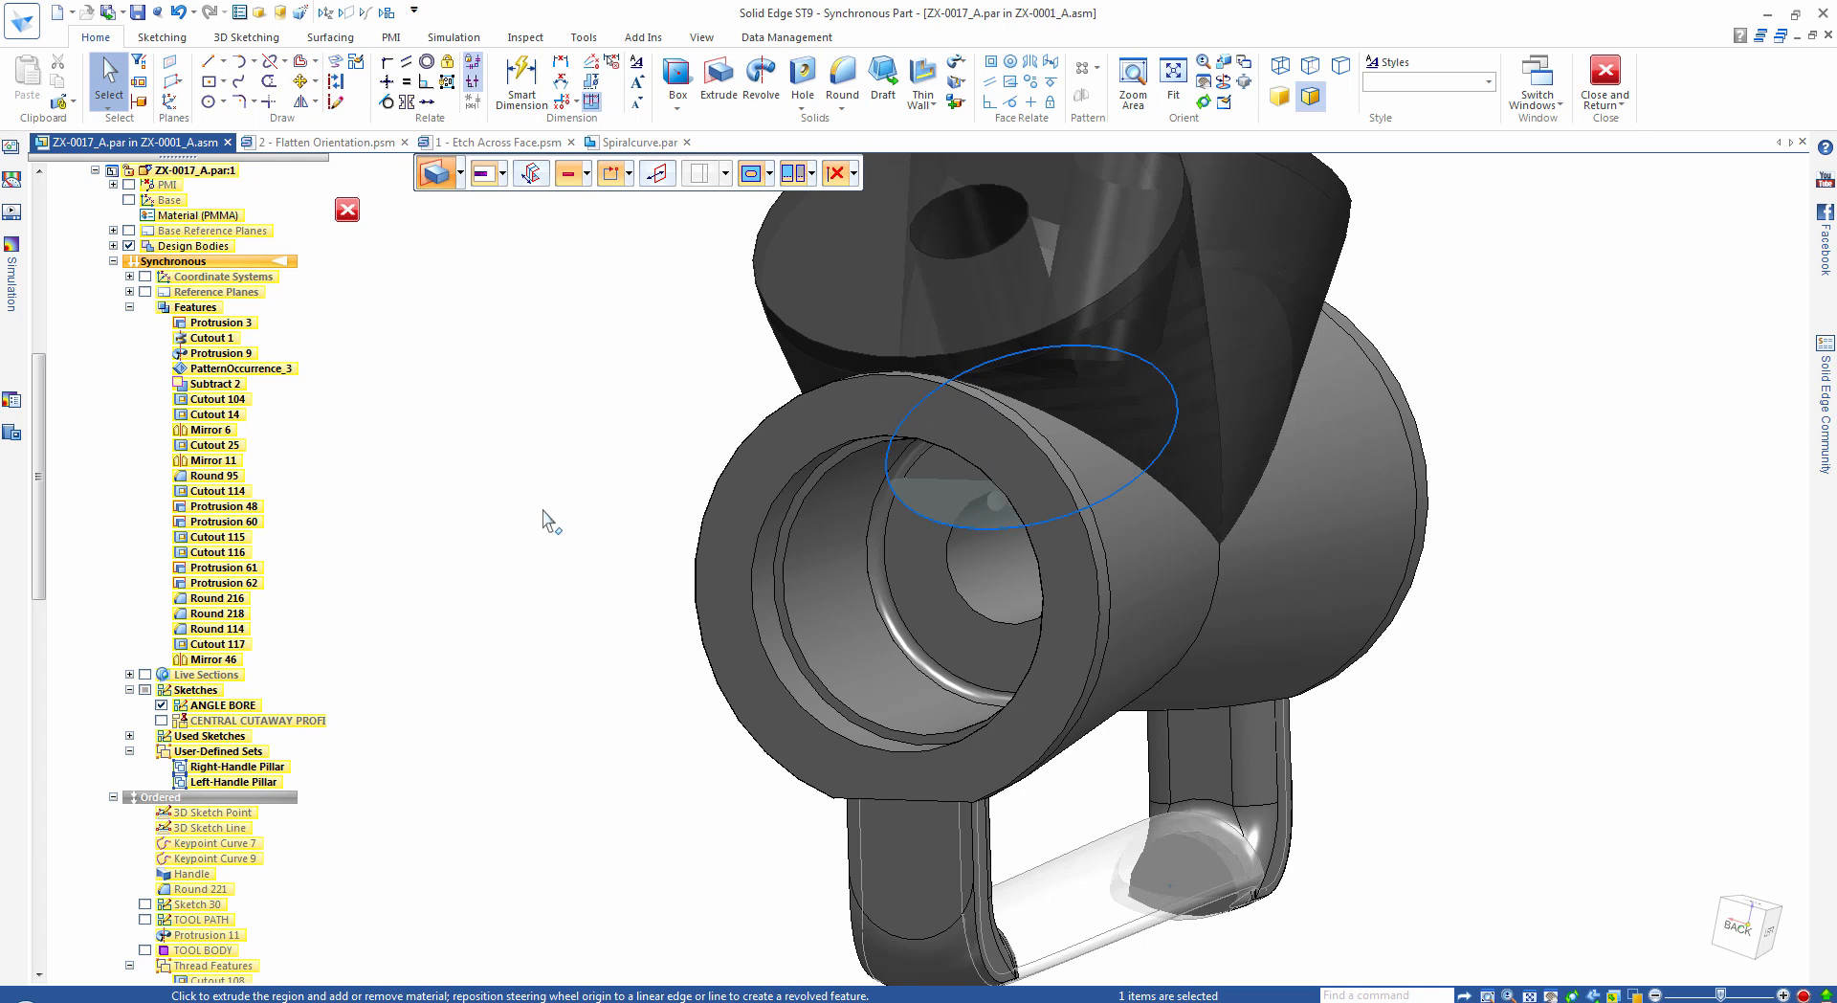
{"action": "left_click", "coordinate": [799, 182]}
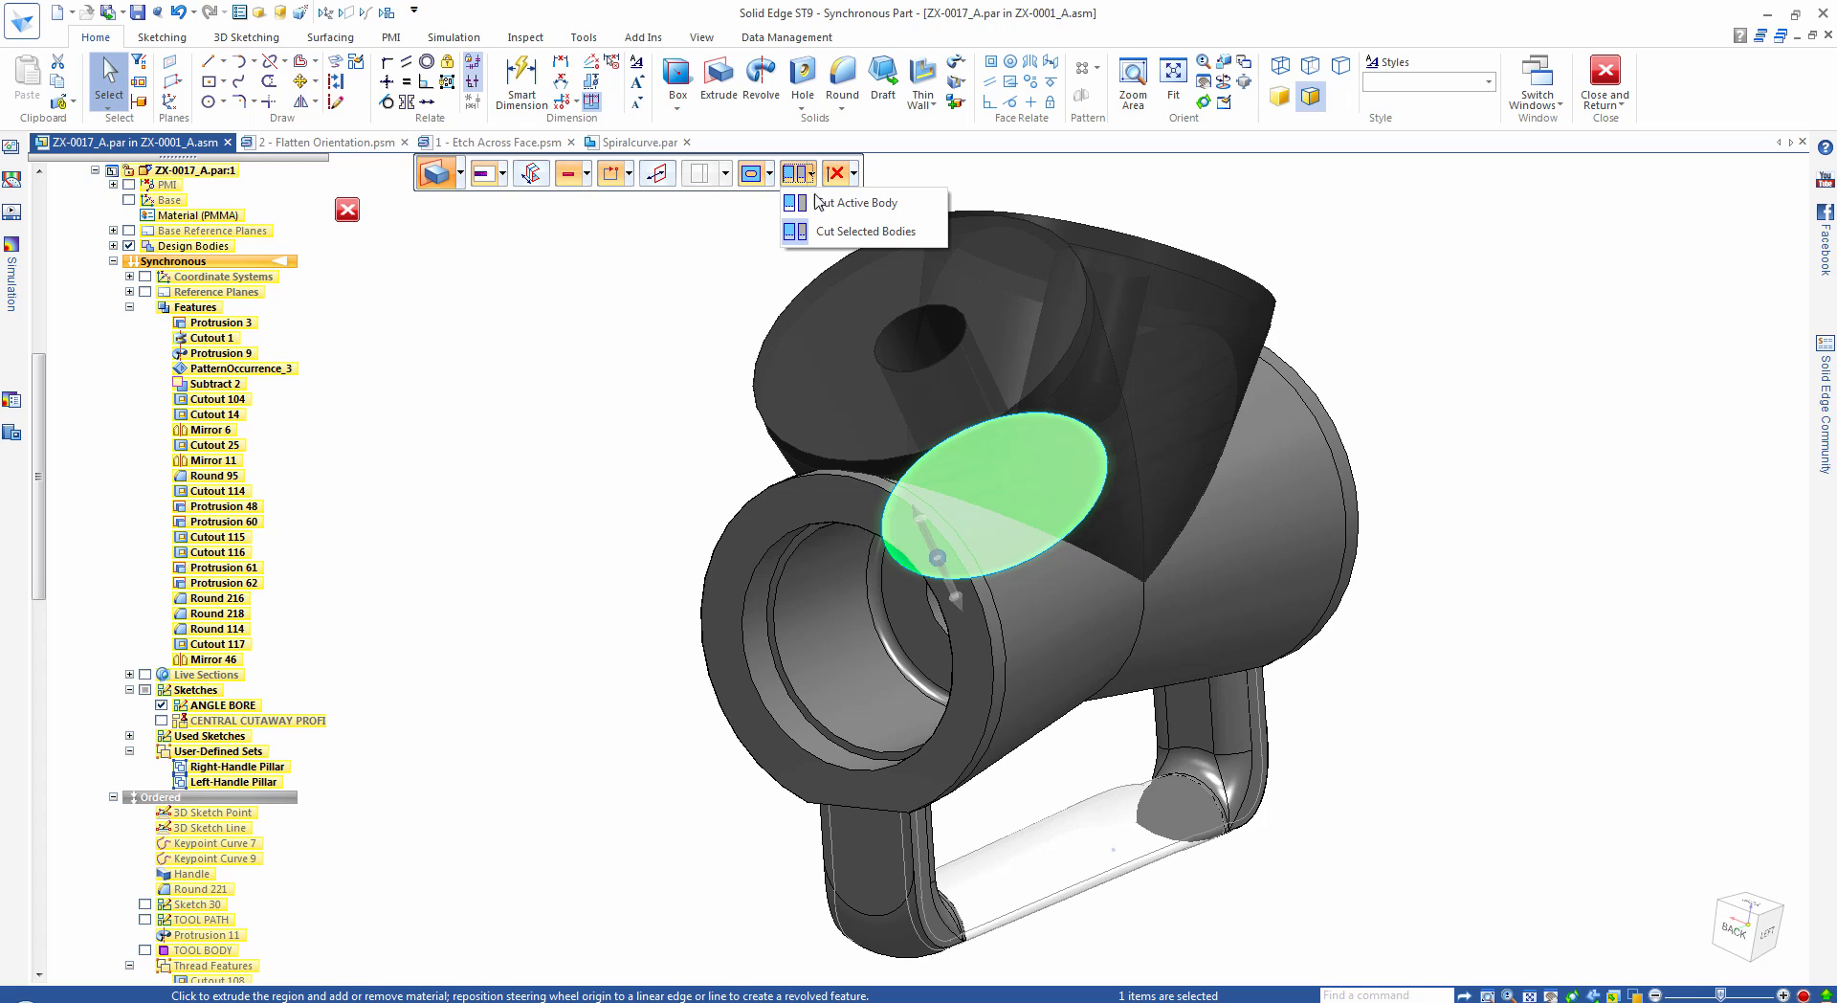
{"action": "left_click", "coordinate": [852, 203]}
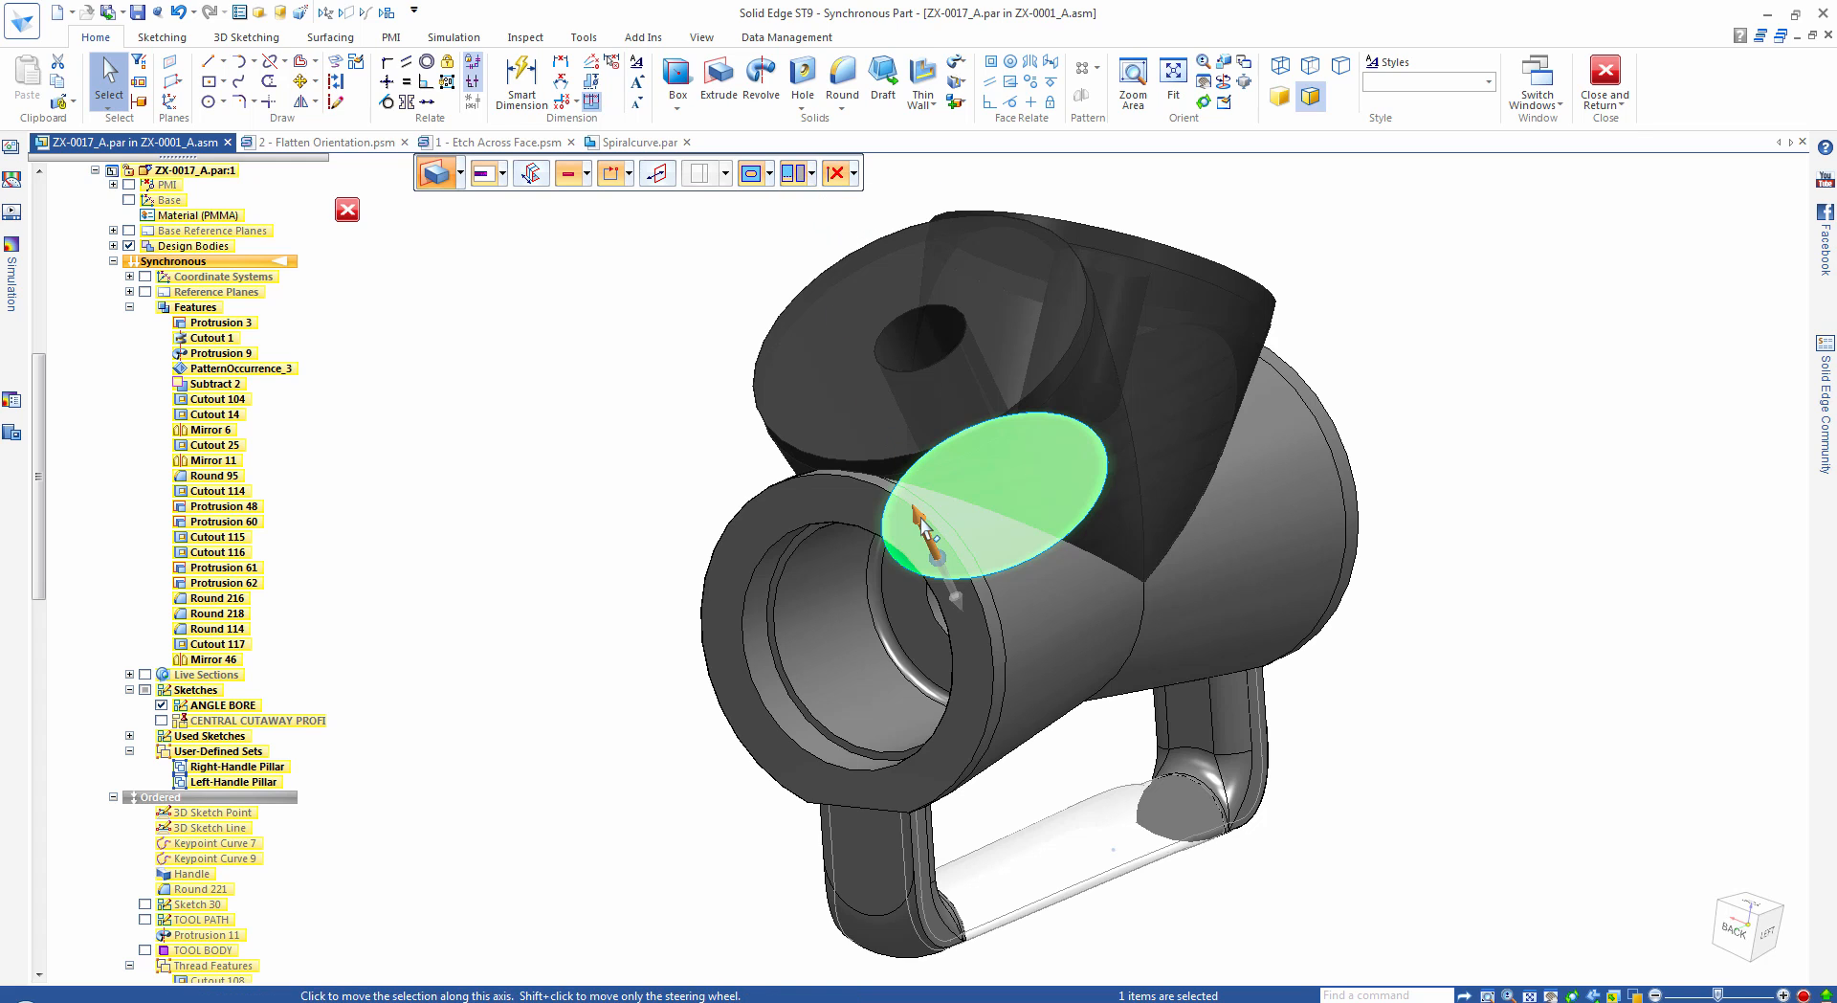
{"action": "left_click", "coordinate": [938, 549]}
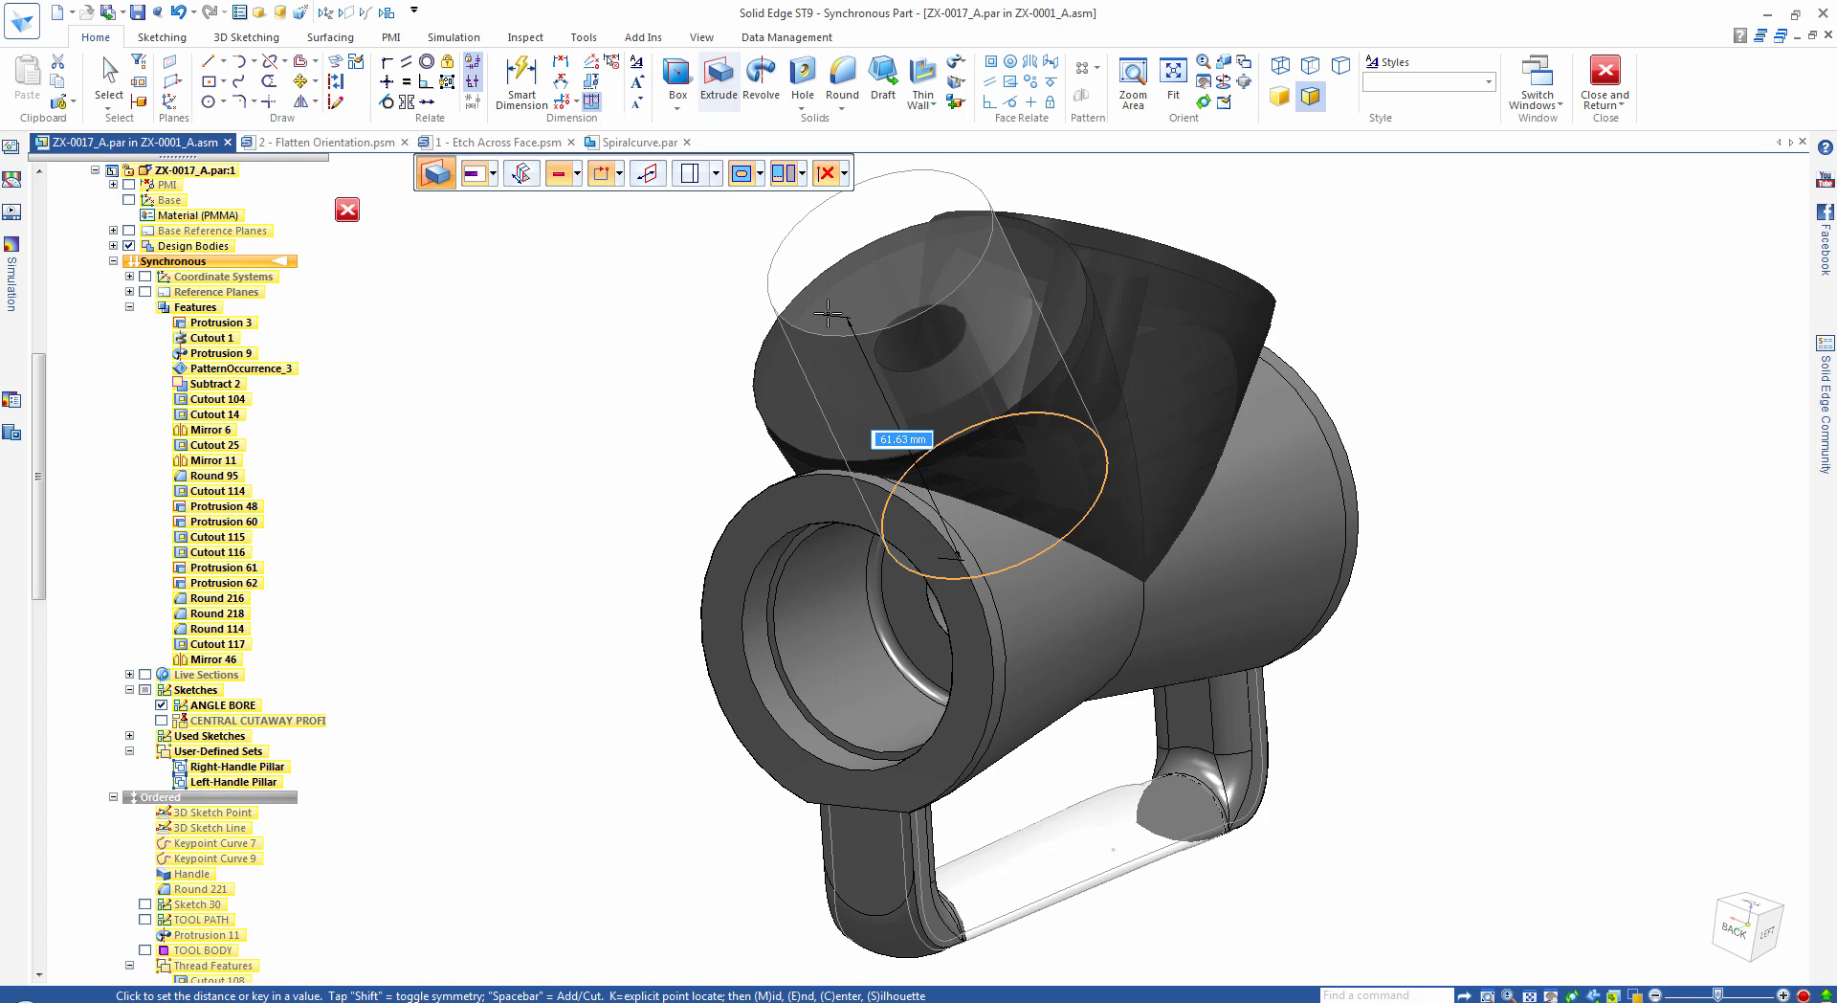
{"action": "middle_click_drag", "start_coordinate": [828, 314], "coordinate": [784, 168]}
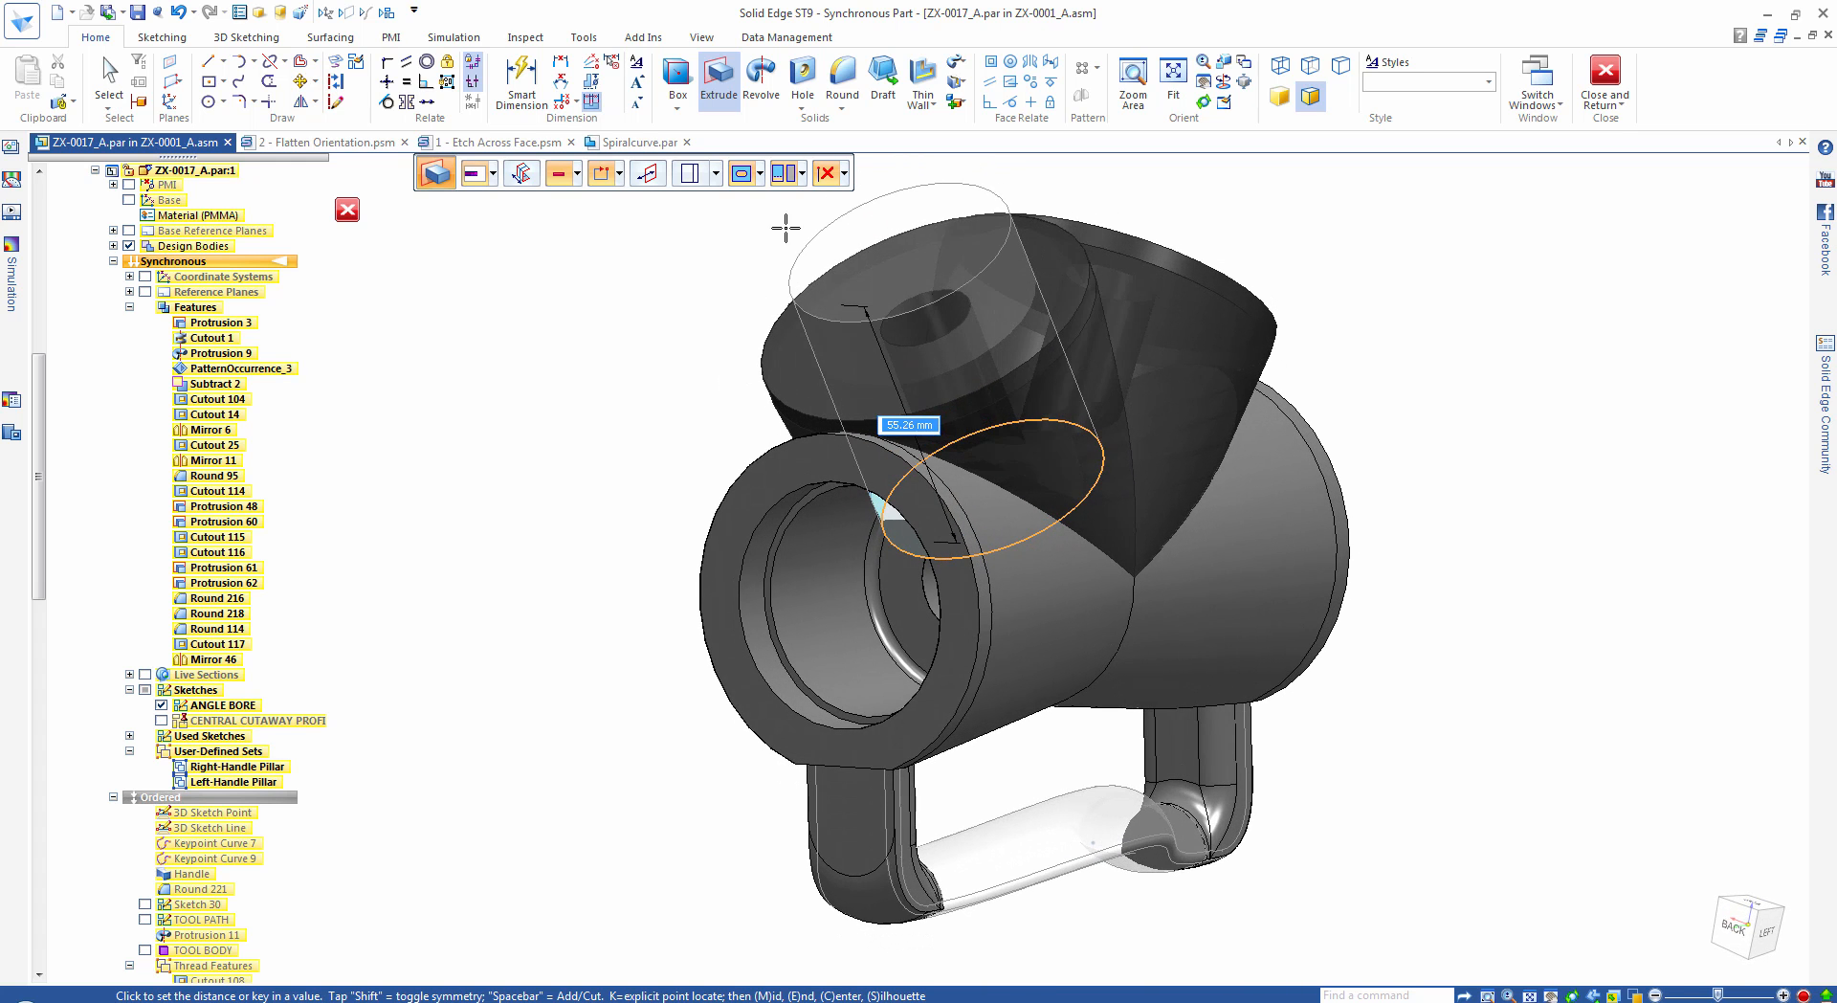
Switch to Cut Selected Bodies and cut the bore about 75 mm through Main Shaft Housing and Juicer Gear Housing.
{"action": "left_click", "coordinate": [801, 173]}
{"action": "left_click", "coordinate": [833, 230]}
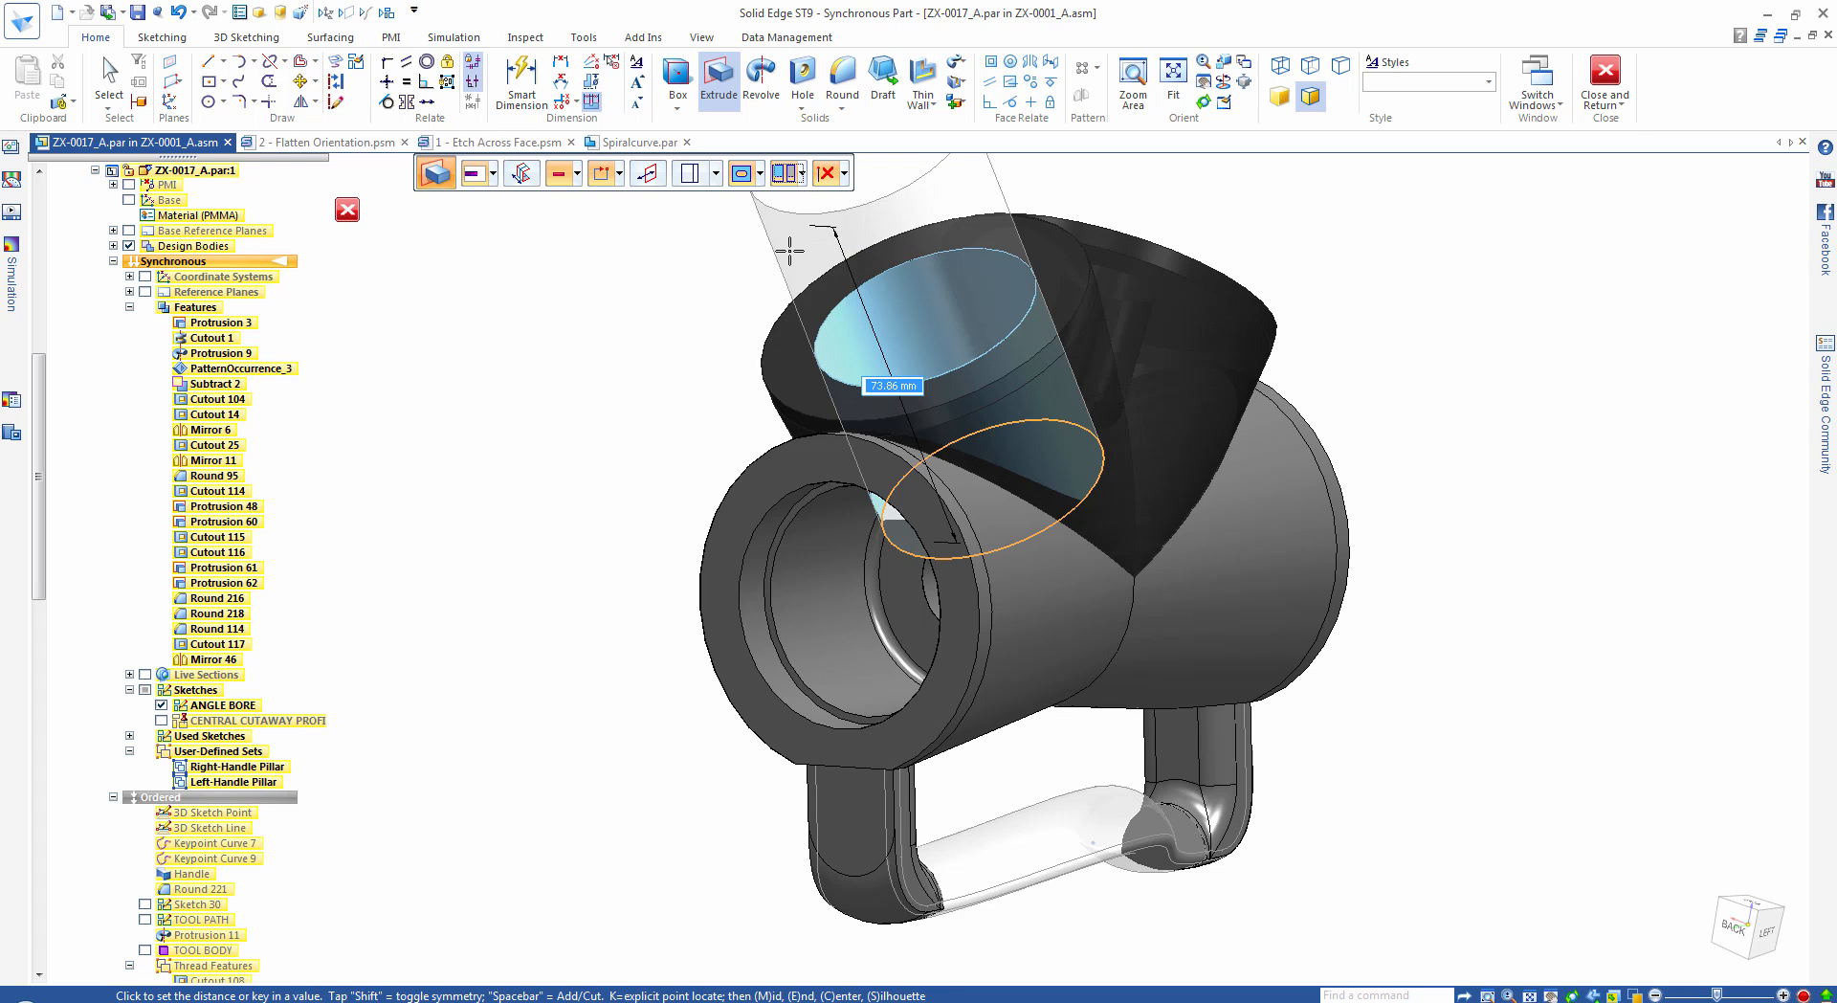
{"action": "middle_click_drag", "start_coordinate": [769, 307], "coordinate": [776, 331]}
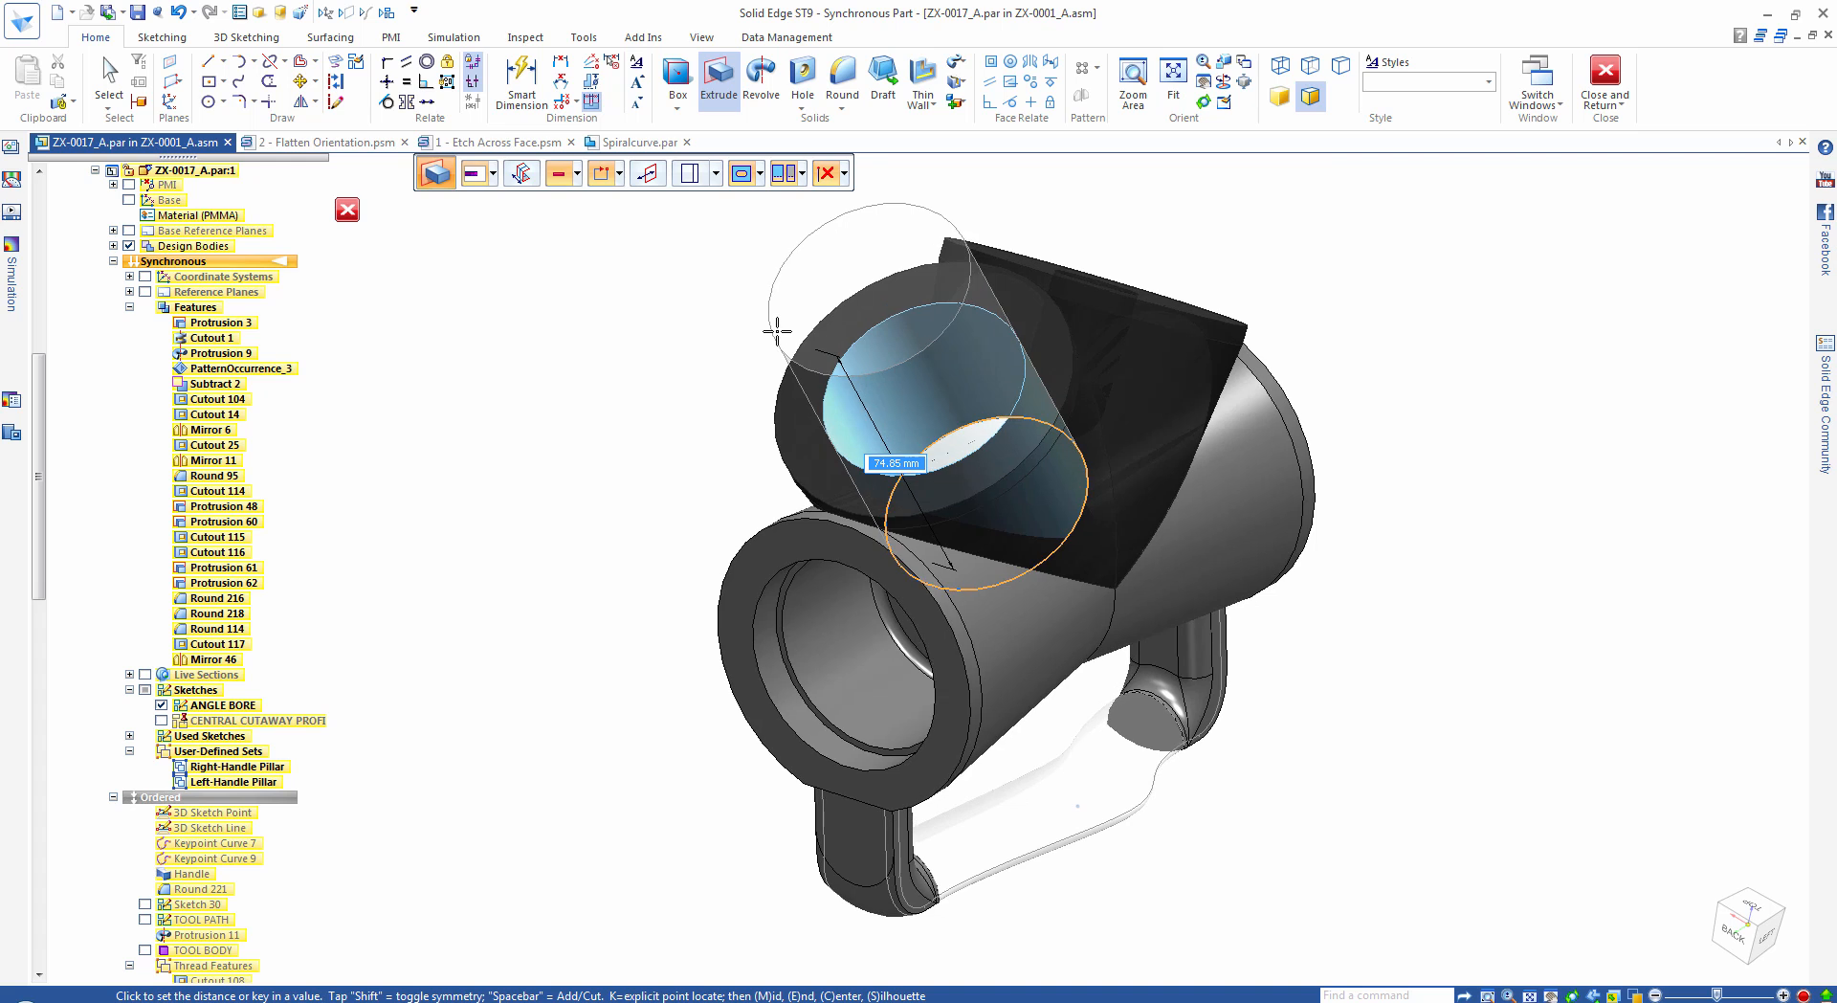
{"action": "left_click", "coordinate": [776, 326]}
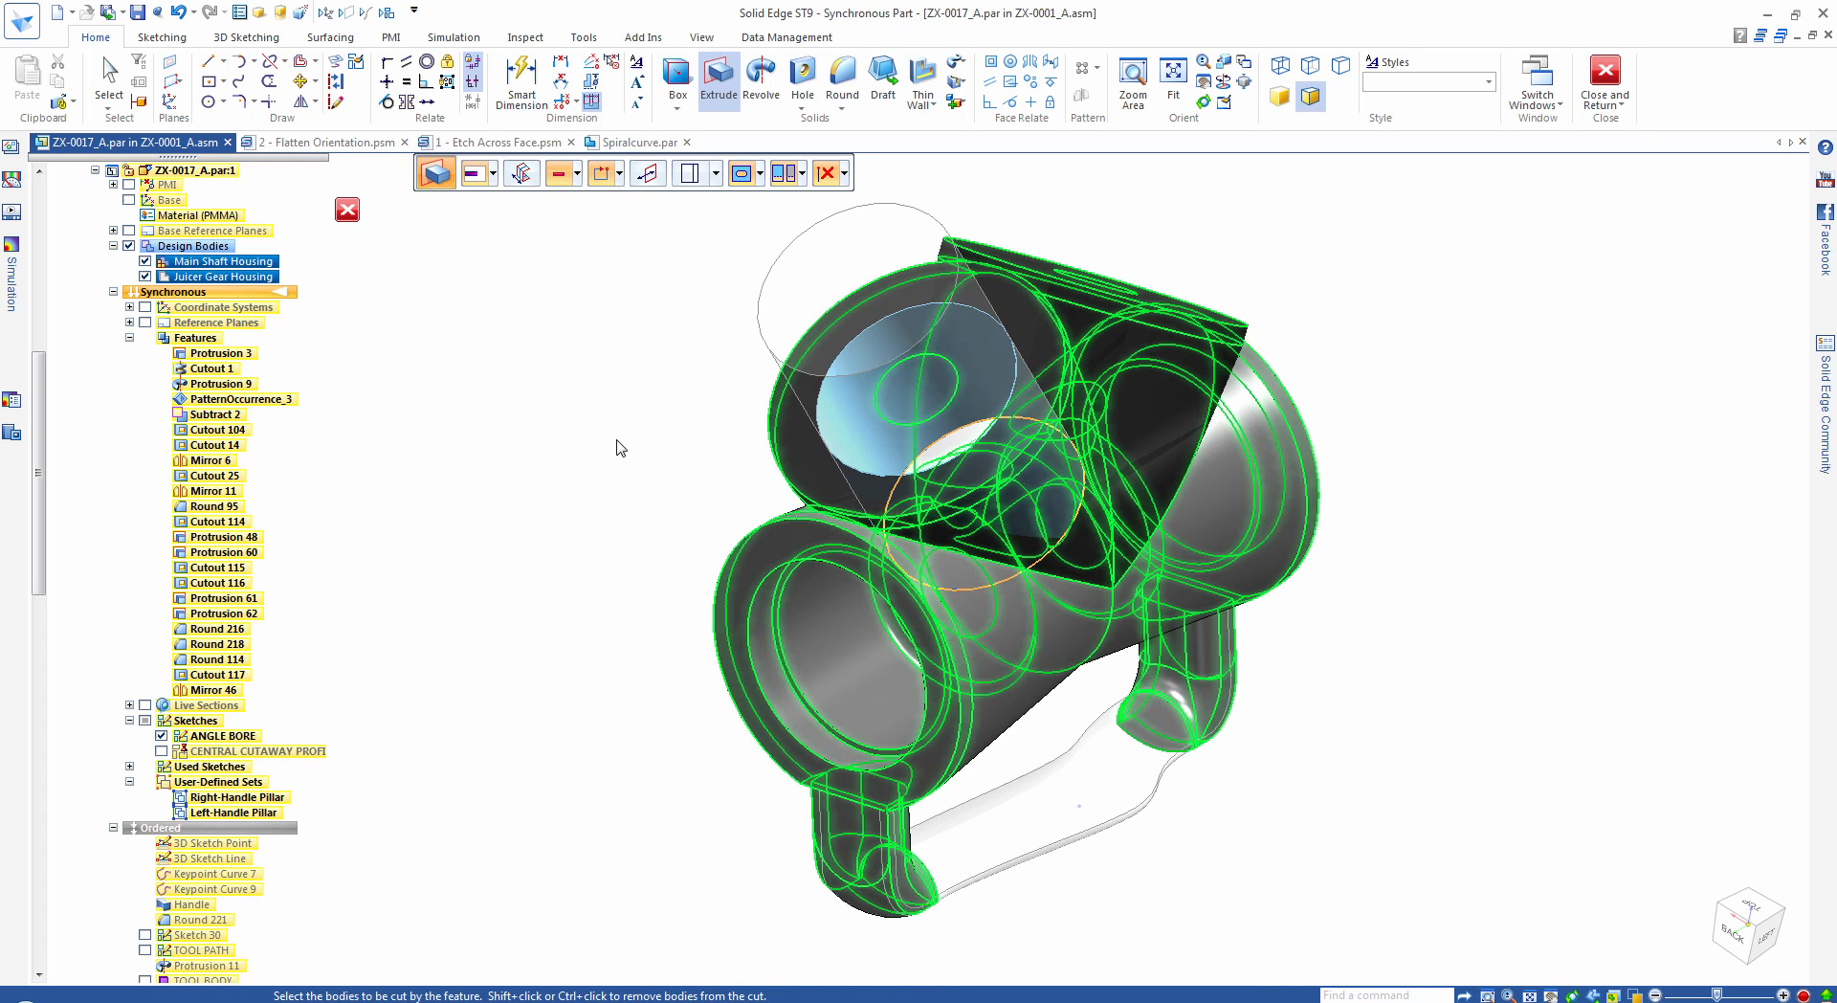
{"action": "right_click", "coordinate": [621, 447]}
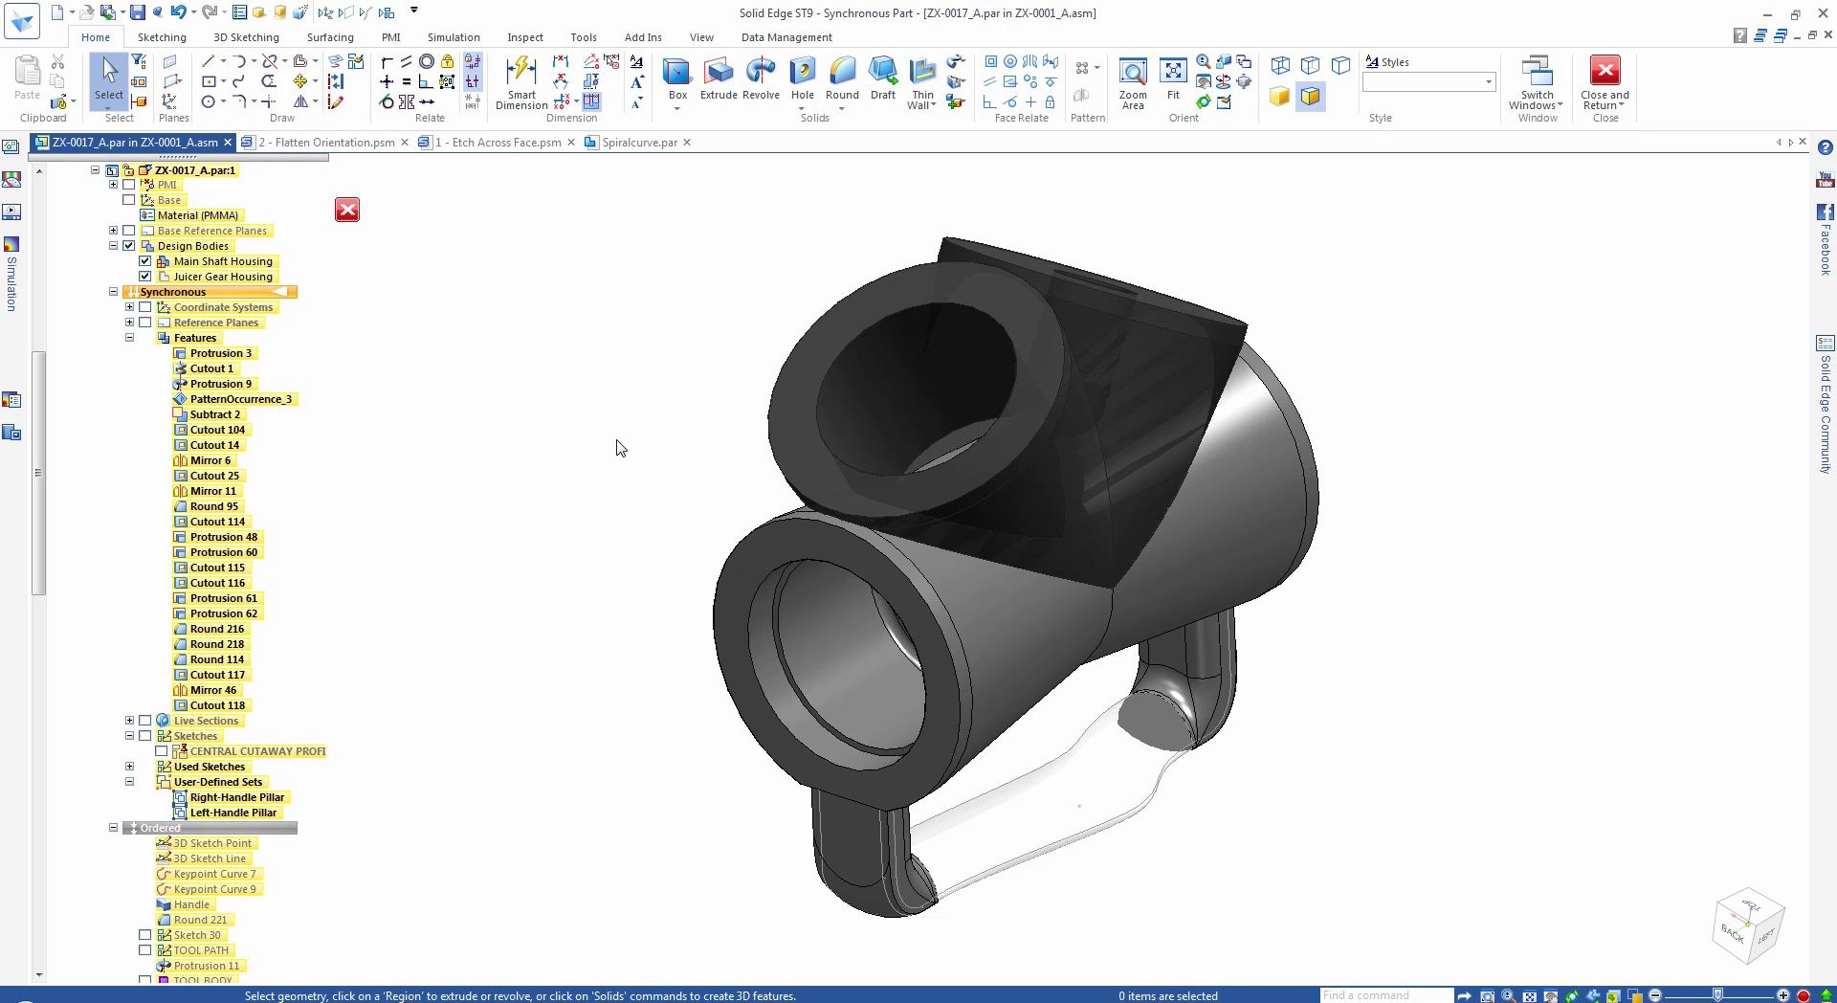
Mirror the Cutout 118 bore about the YZ principal plane of the Base coordinate system, displaying Base to pick the plane.
{"action": "middle_click_drag", "start_coordinate": [603, 463], "coordinate": [574, 392]}
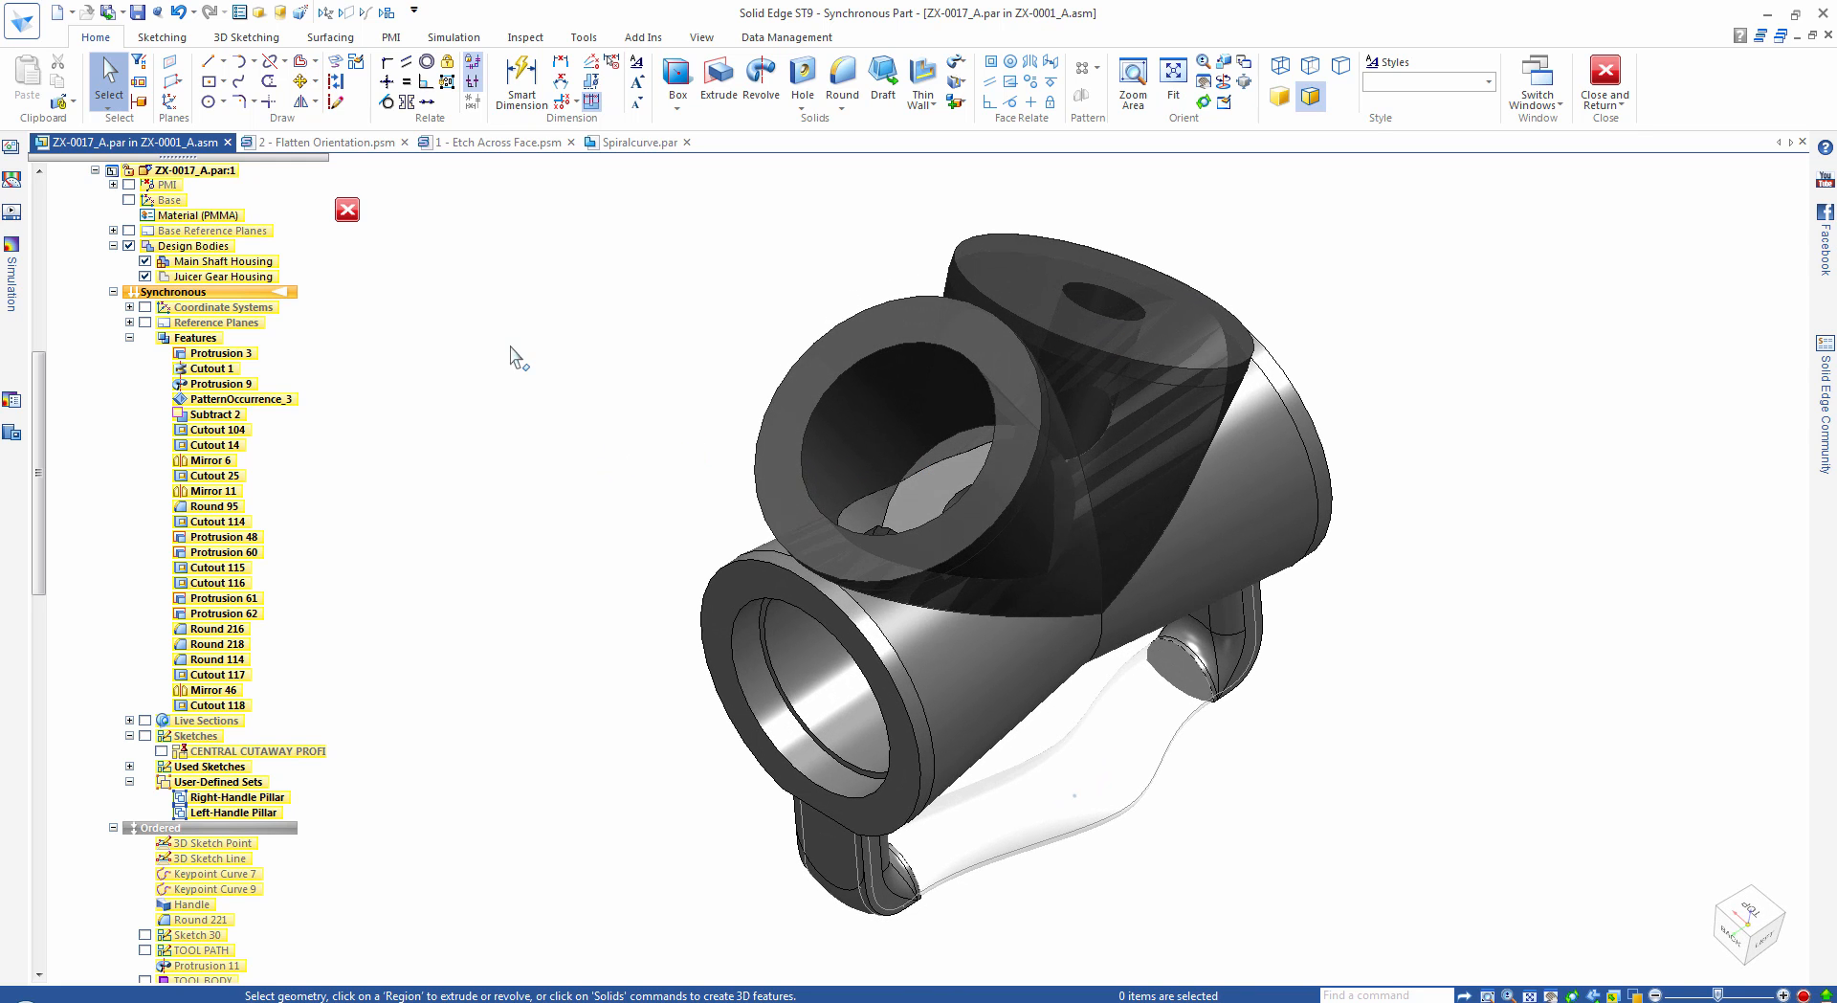
{"action": "left_click", "coordinate": [228, 708]}
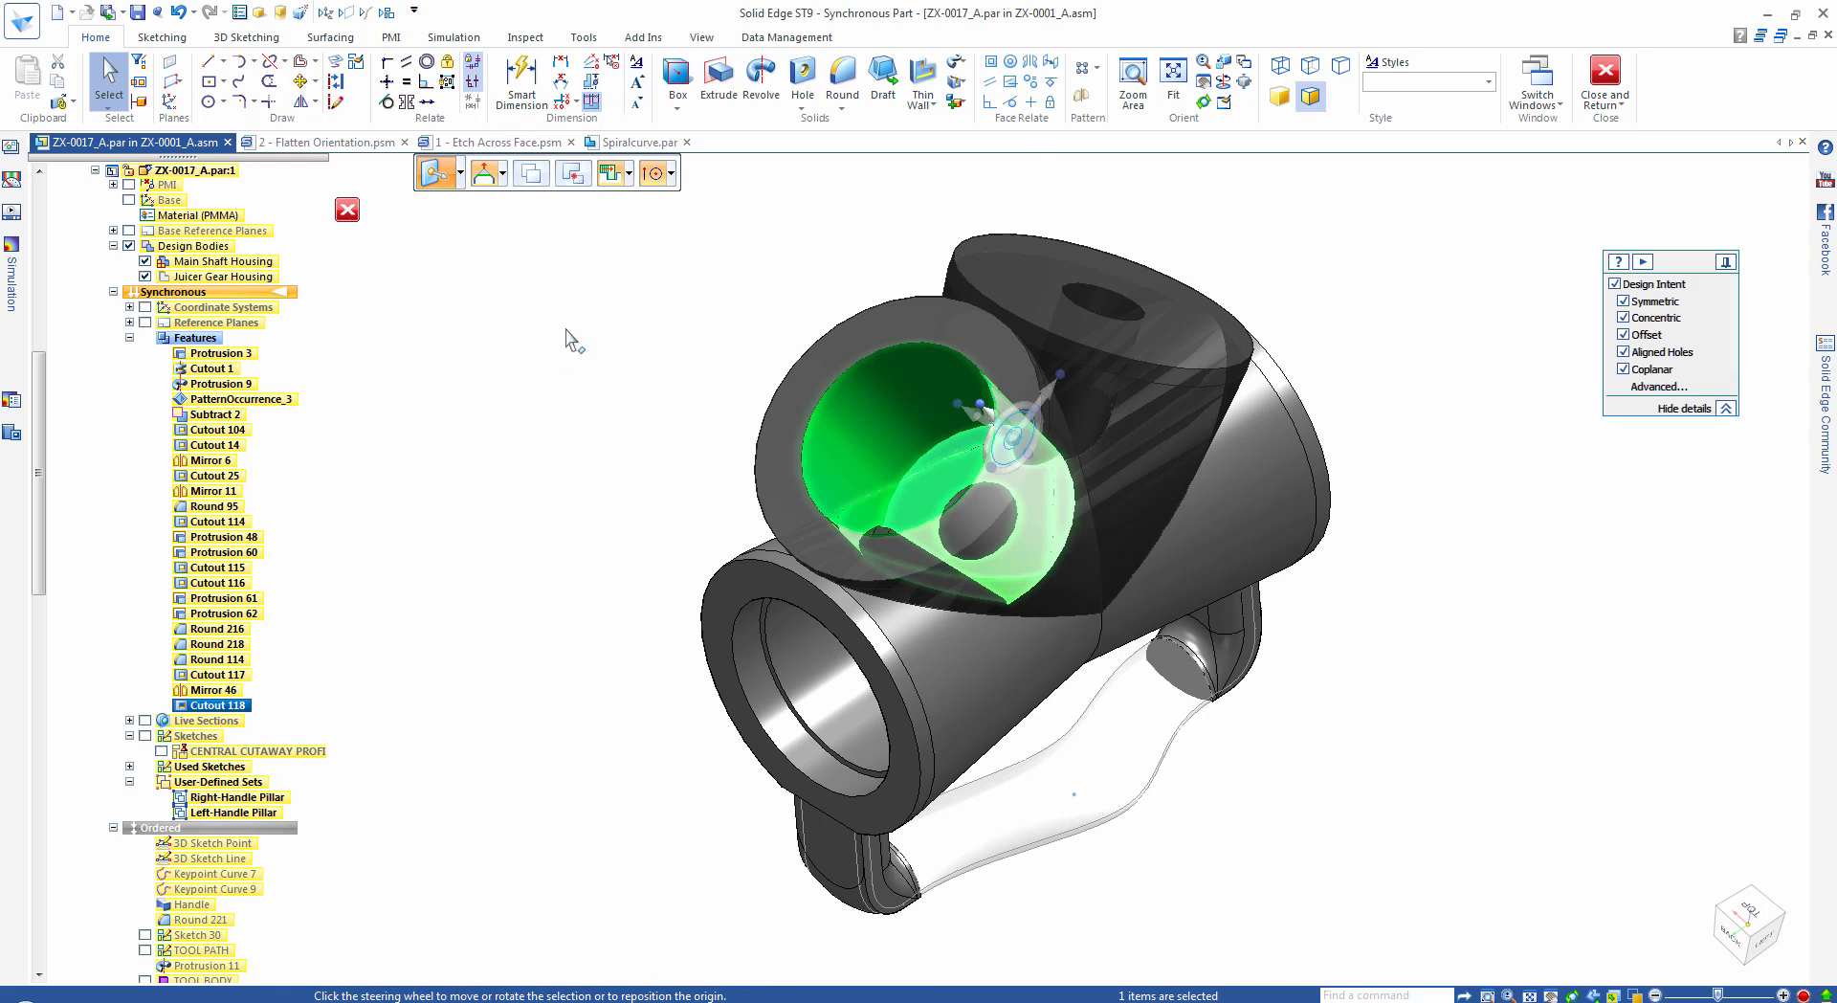
{"action": "left_click", "coordinate": [1086, 100]}
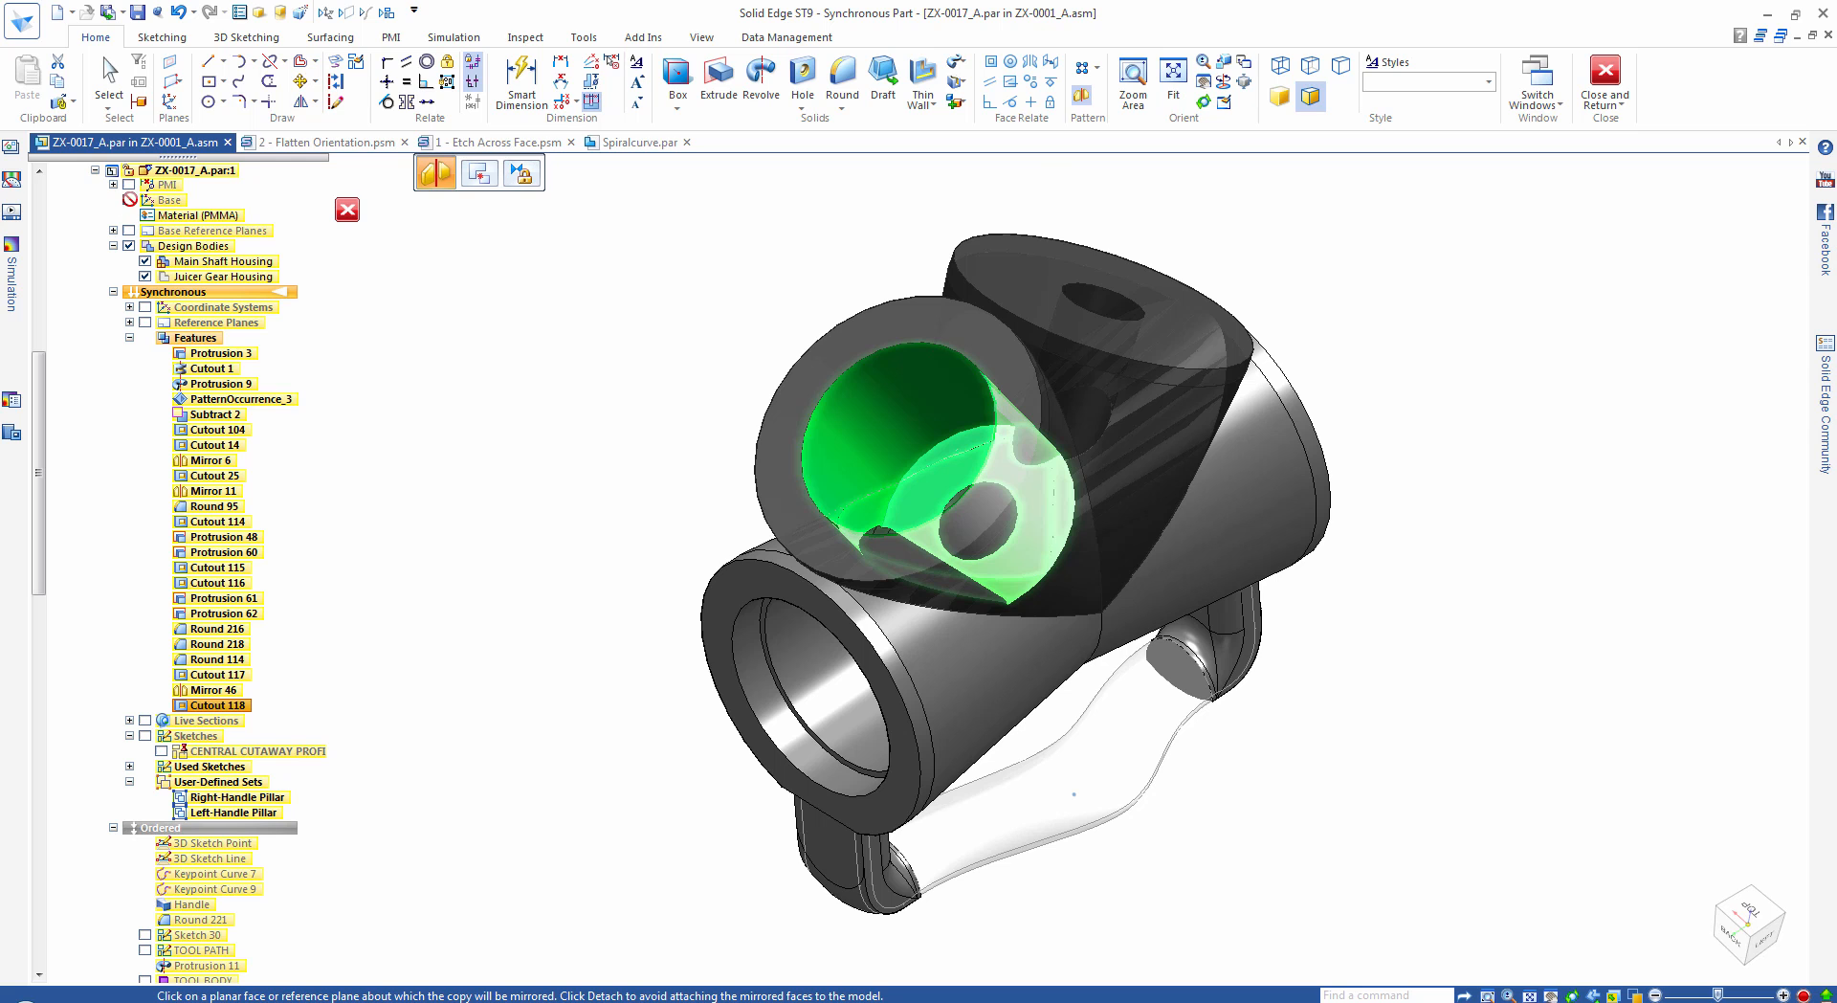
{"action": "left_click", "coordinate": [129, 201]}
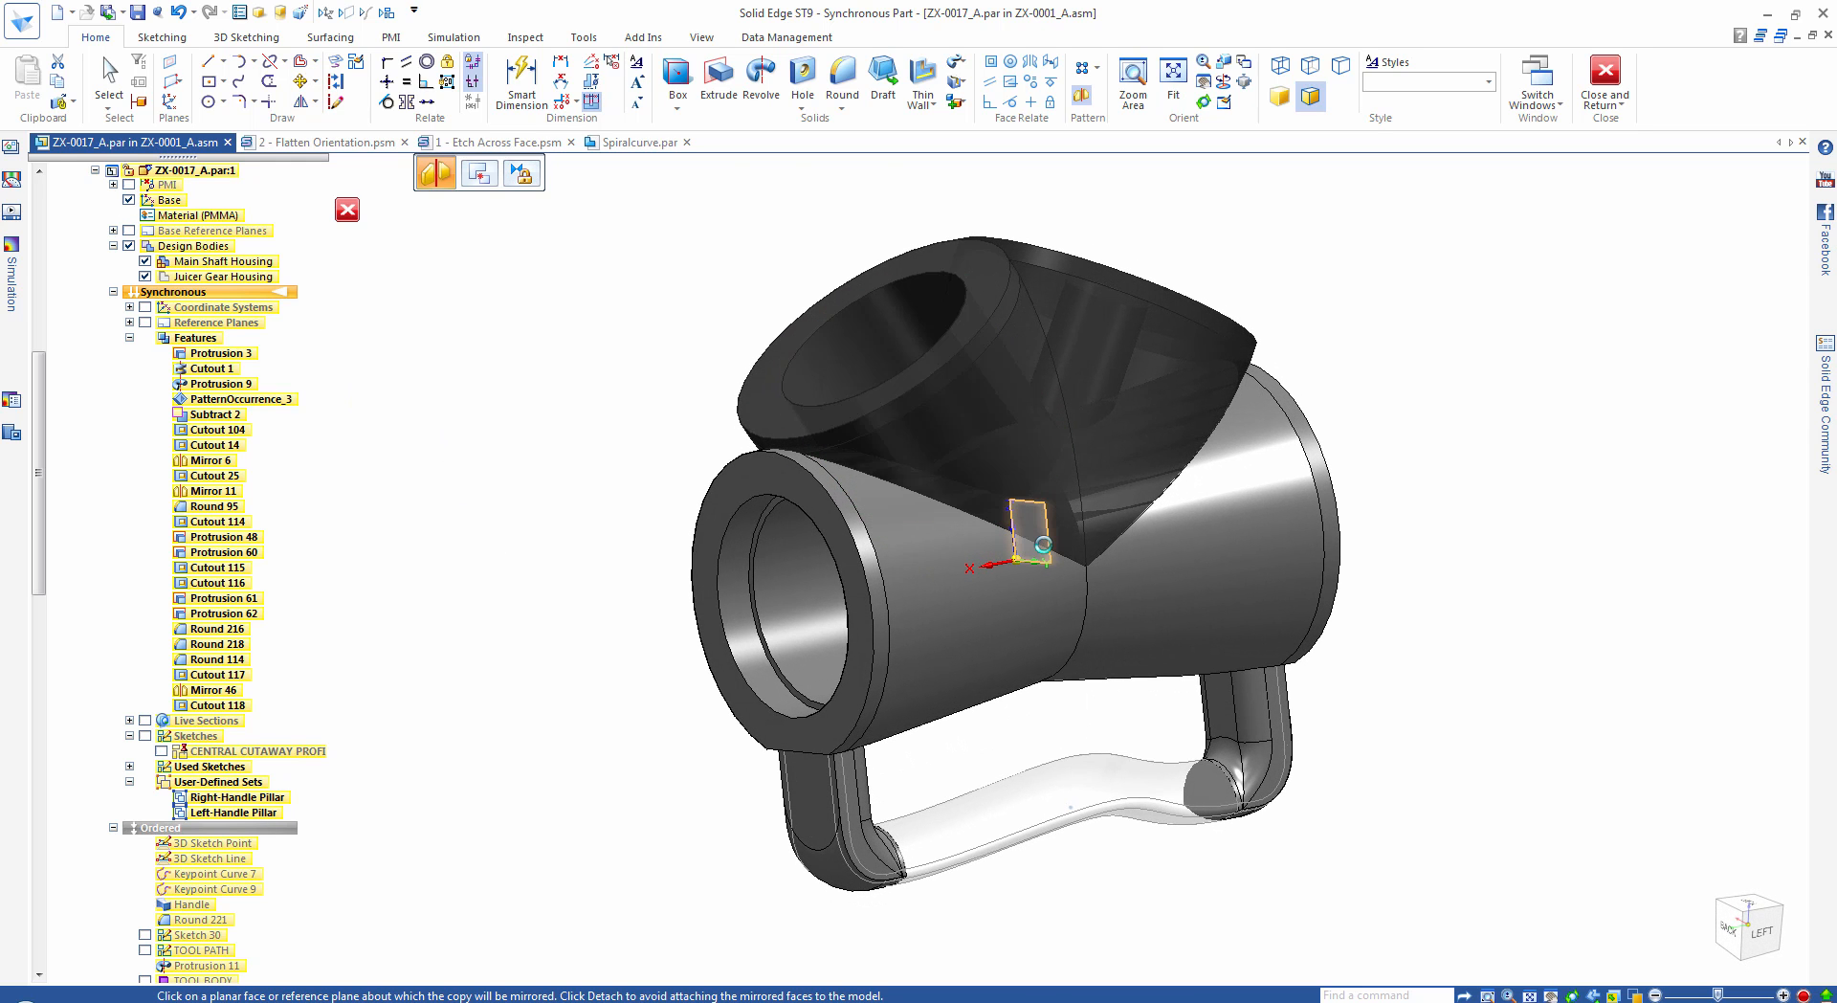
{"action": "left_click", "coordinate": [1042, 544]}
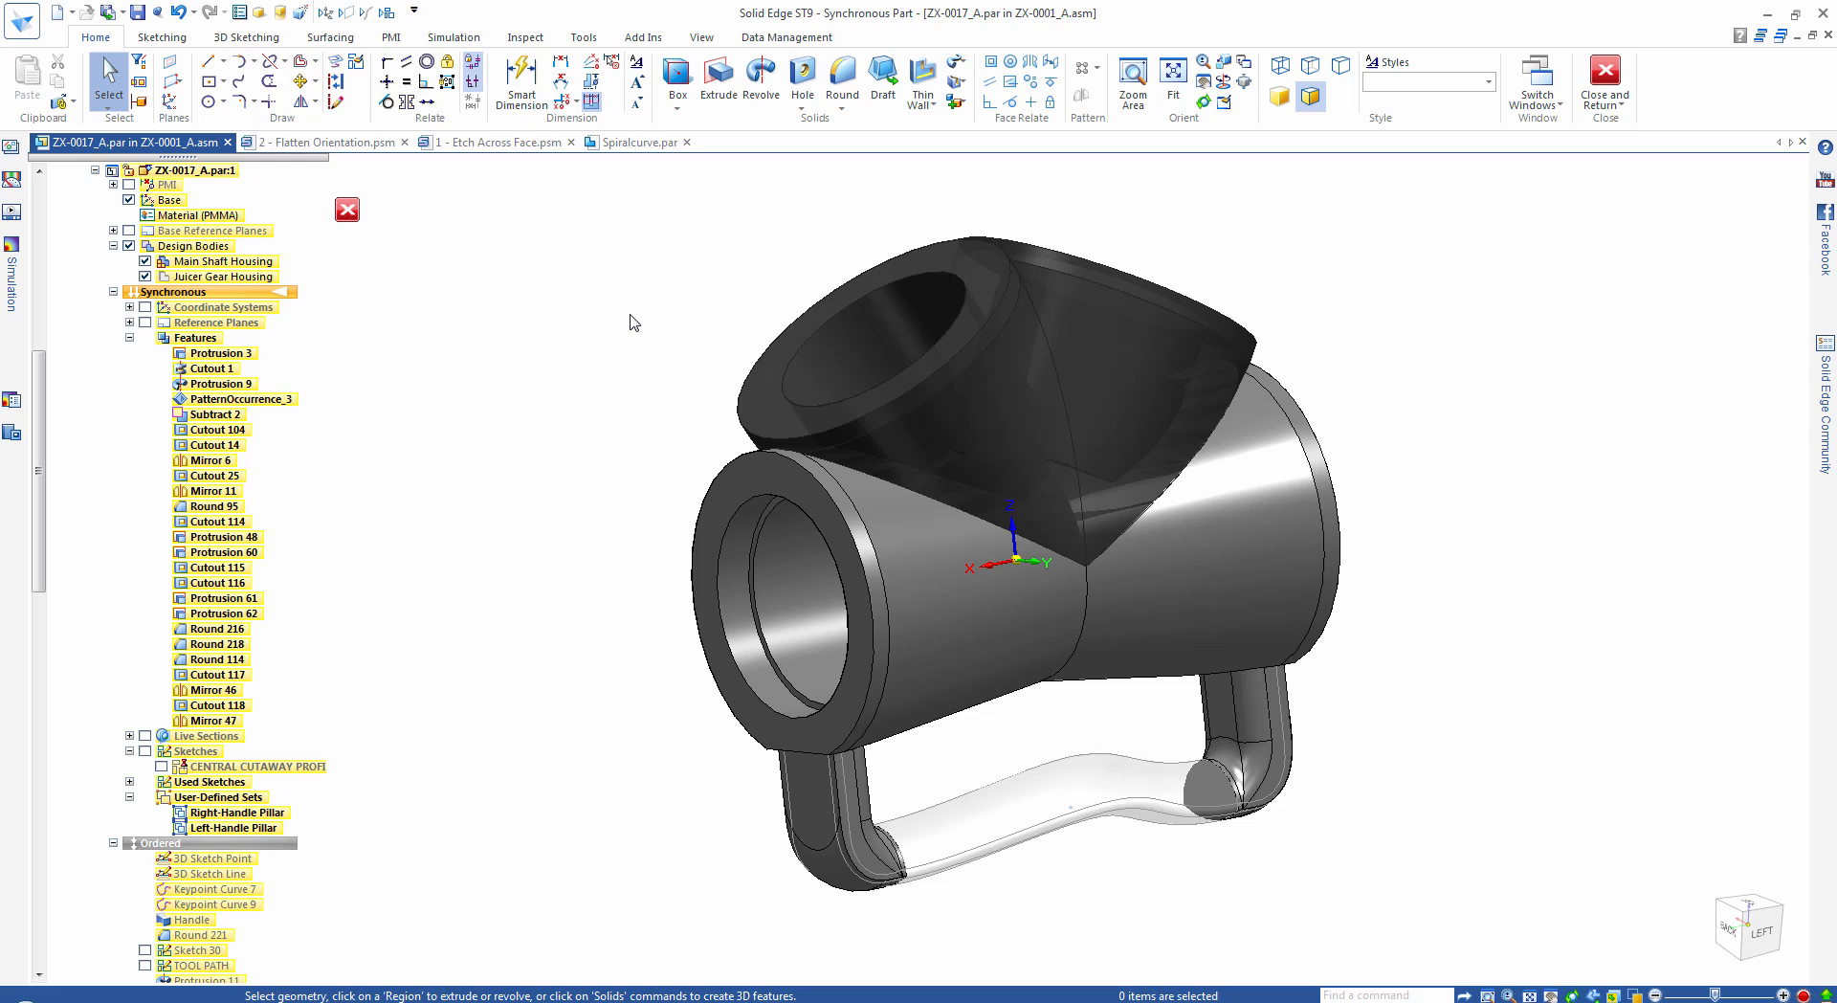
{"action": "middle_click_drag", "start_coordinate": [631, 316], "coordinate": [635, 319]}
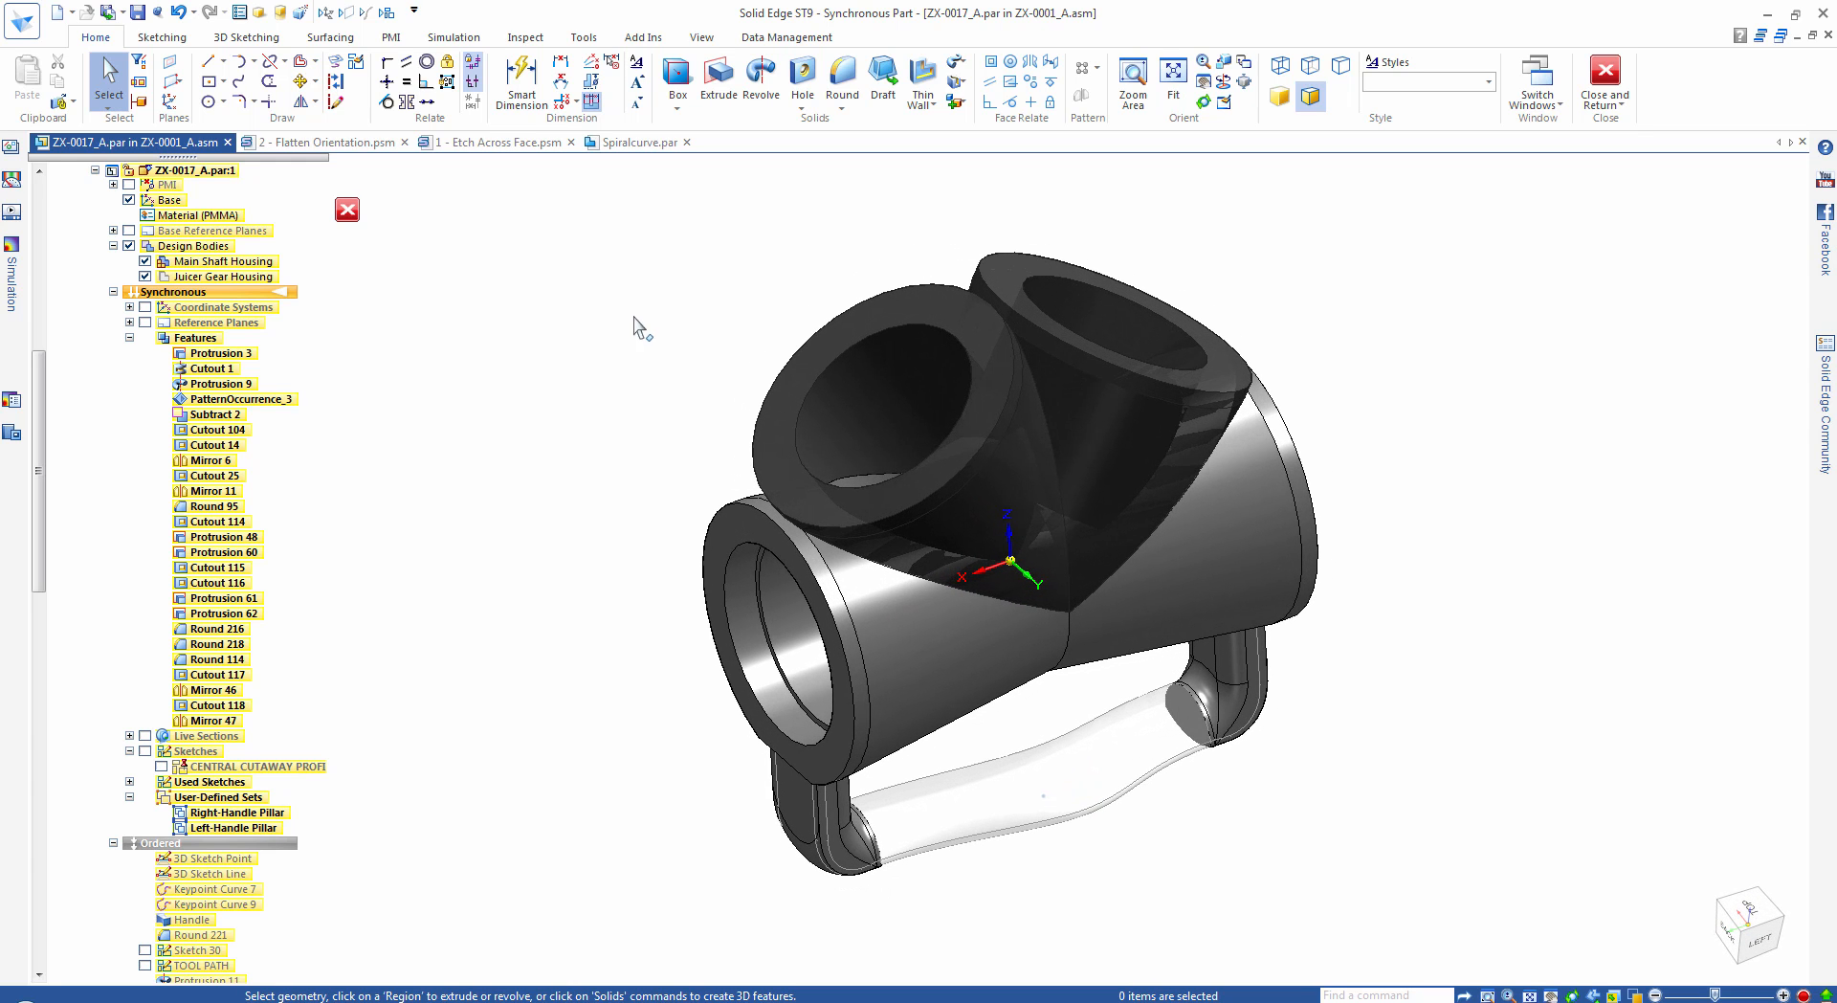
Union the Juicer Gear Housing body into the Main Shaft Housing target body.
{"action": "left_click", "coordinate": [955, 102]}
{"action": "left_click", "coordinate": [986, 192]}
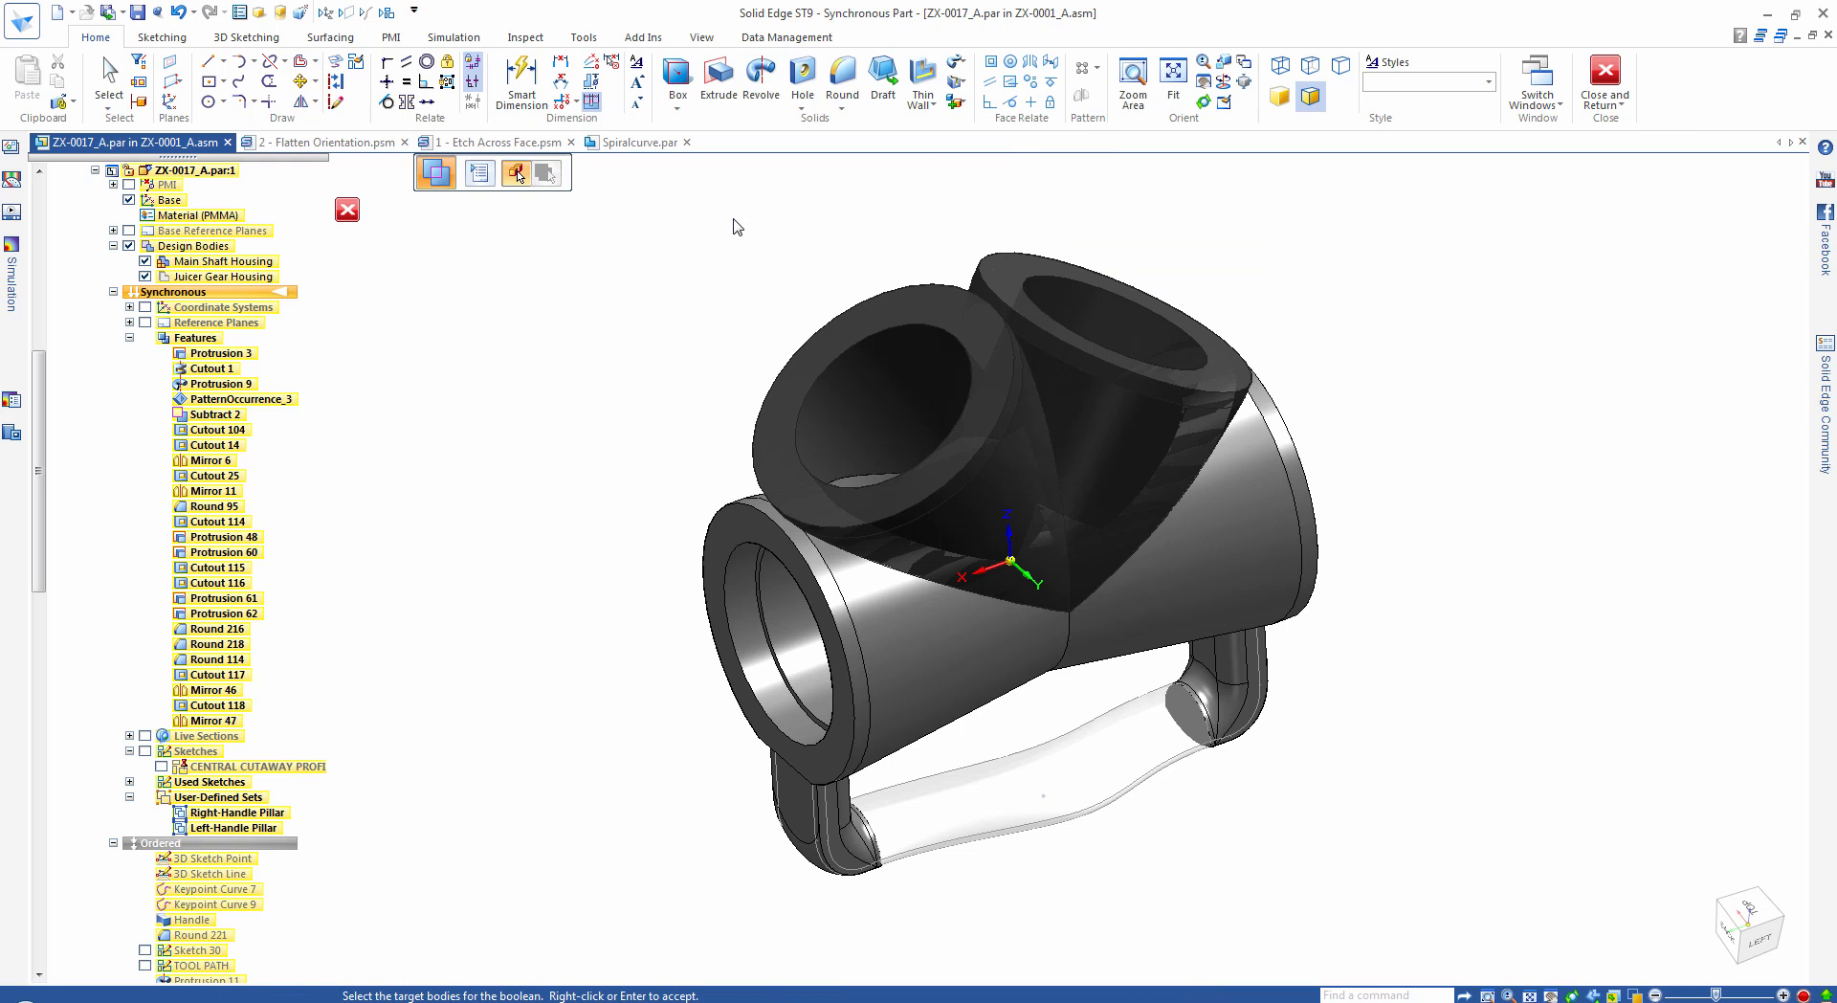
{"action": "left_click", "coordinate": [856, 639]}
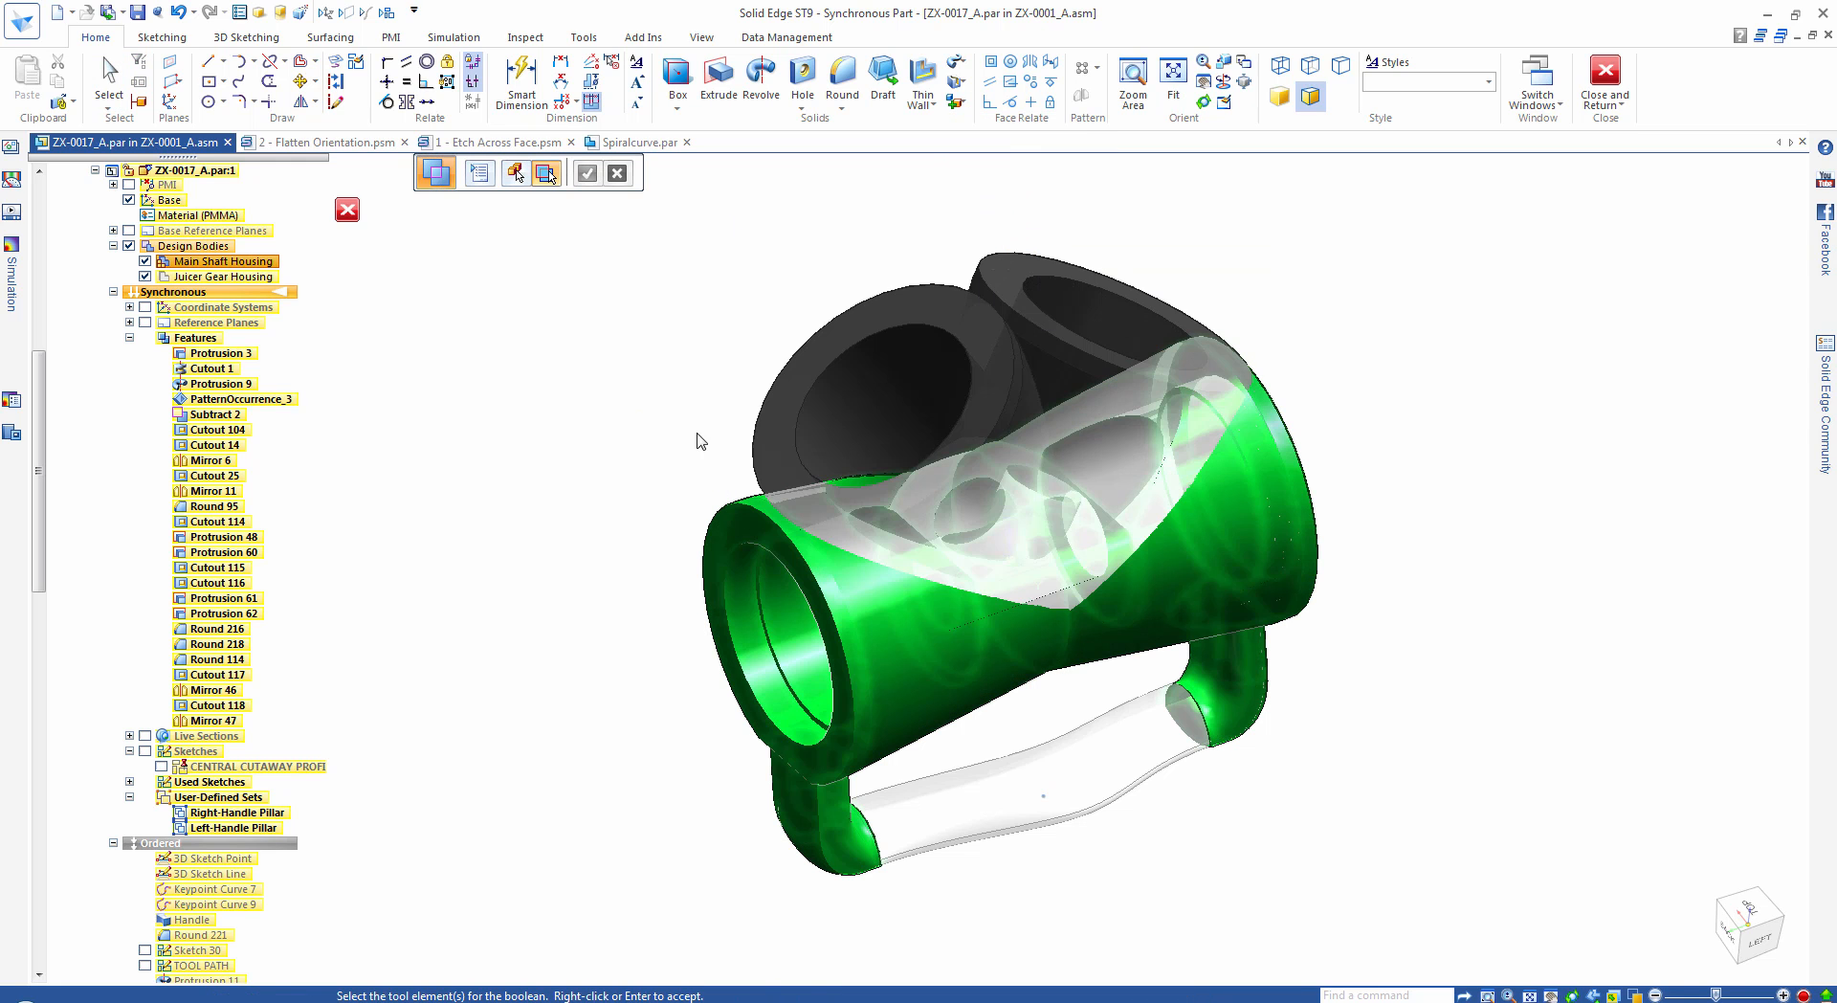
{"action": "left_click", "coordinate": [785, 378]}
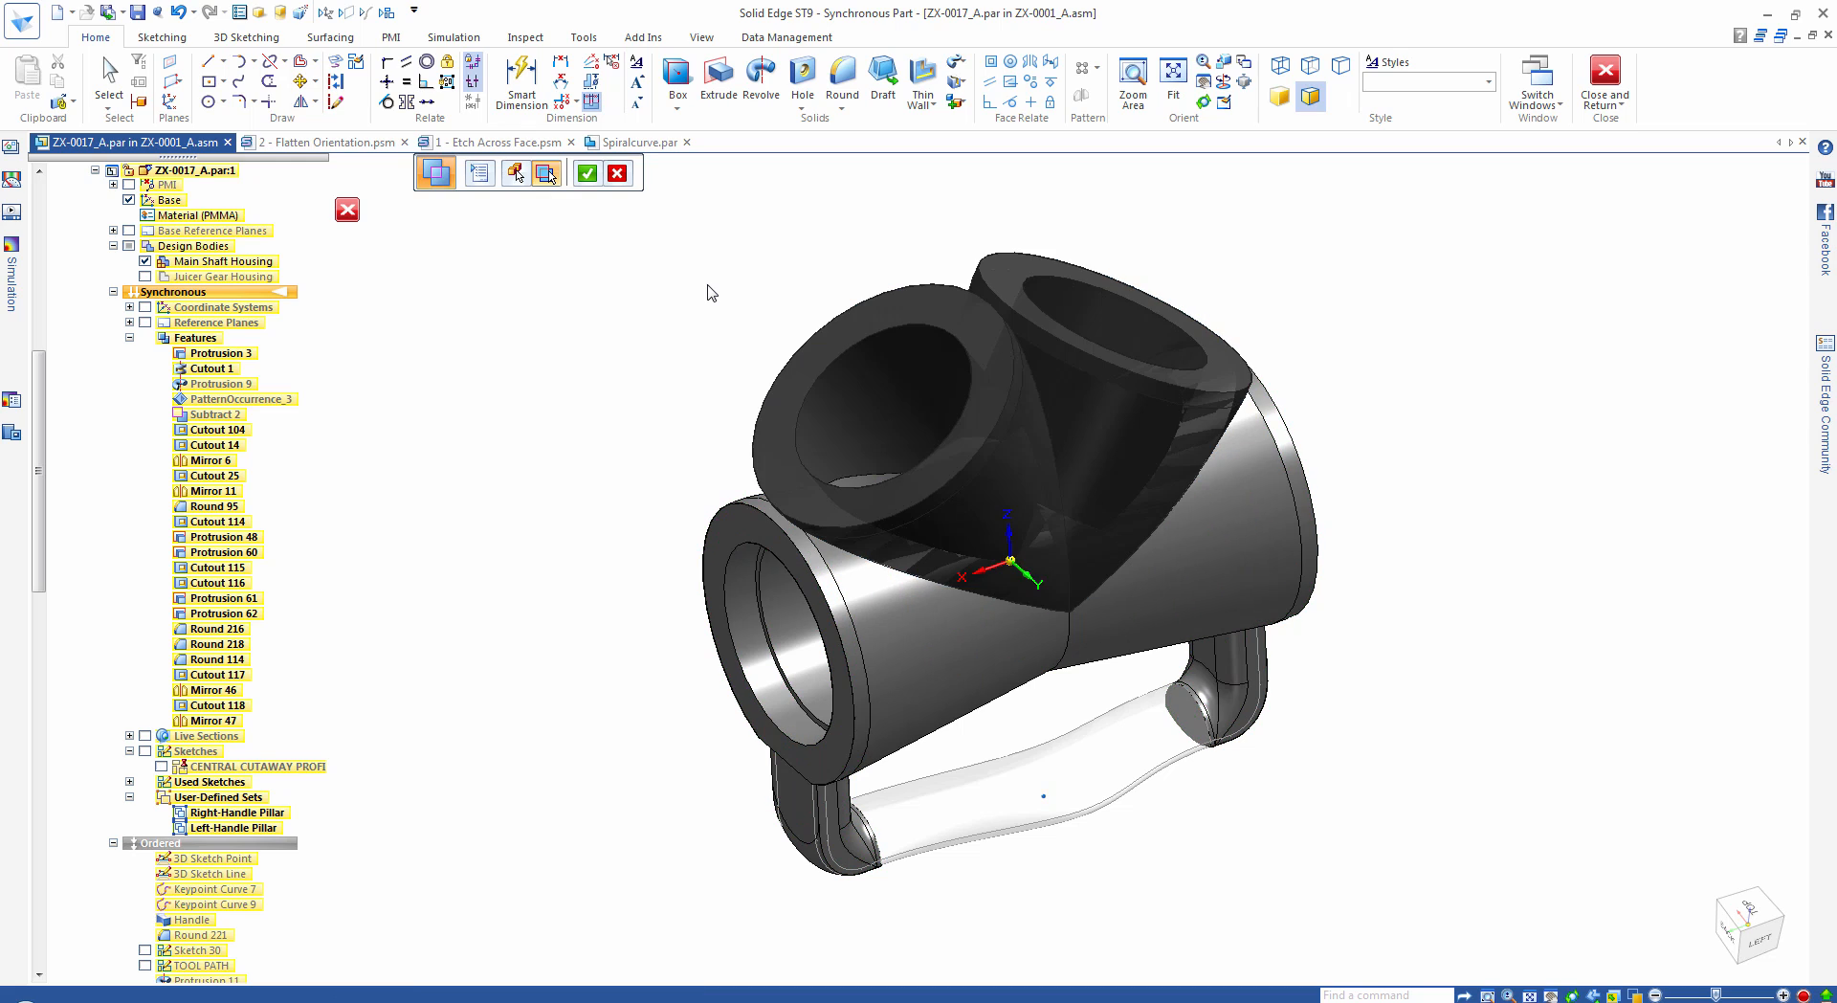
{"action": "key", "text": "Escape"}
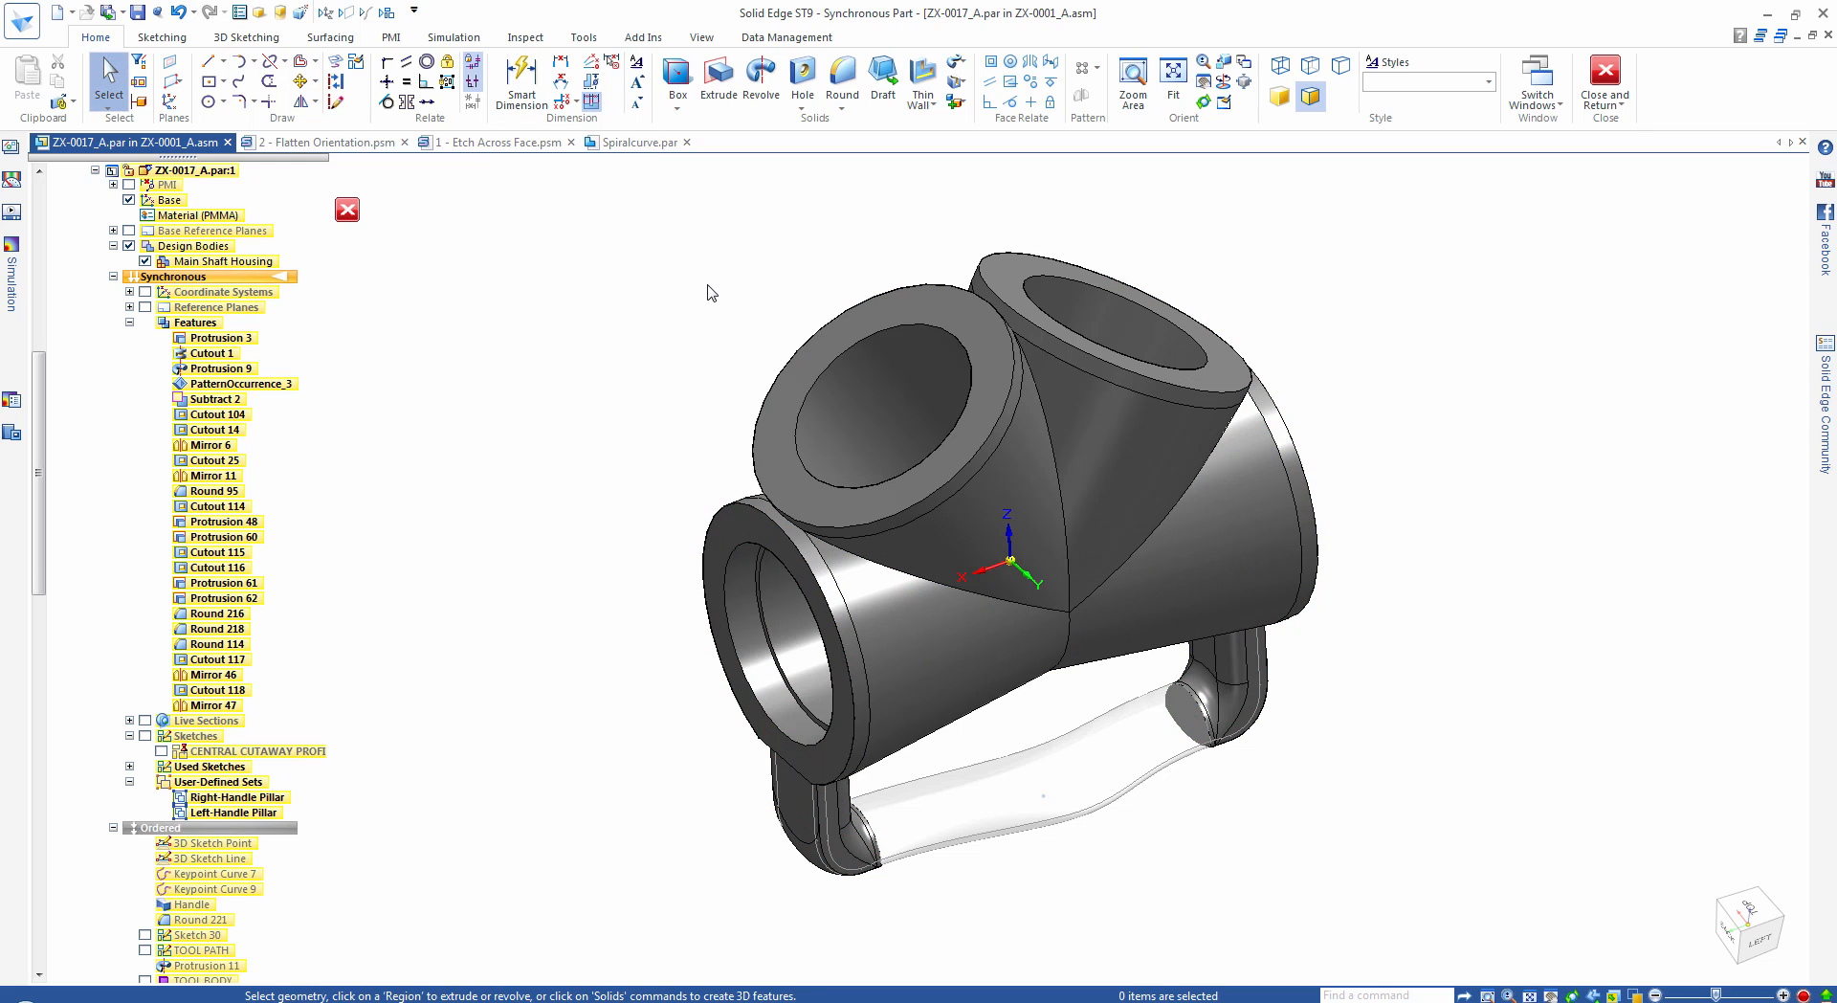
Switch to the ordered environment and dynamically edit the point of 3D Sketch Point, setting its X and Y coordinates to 0 mm.
{"action": "left_click", "coordinate": [269, 828]}
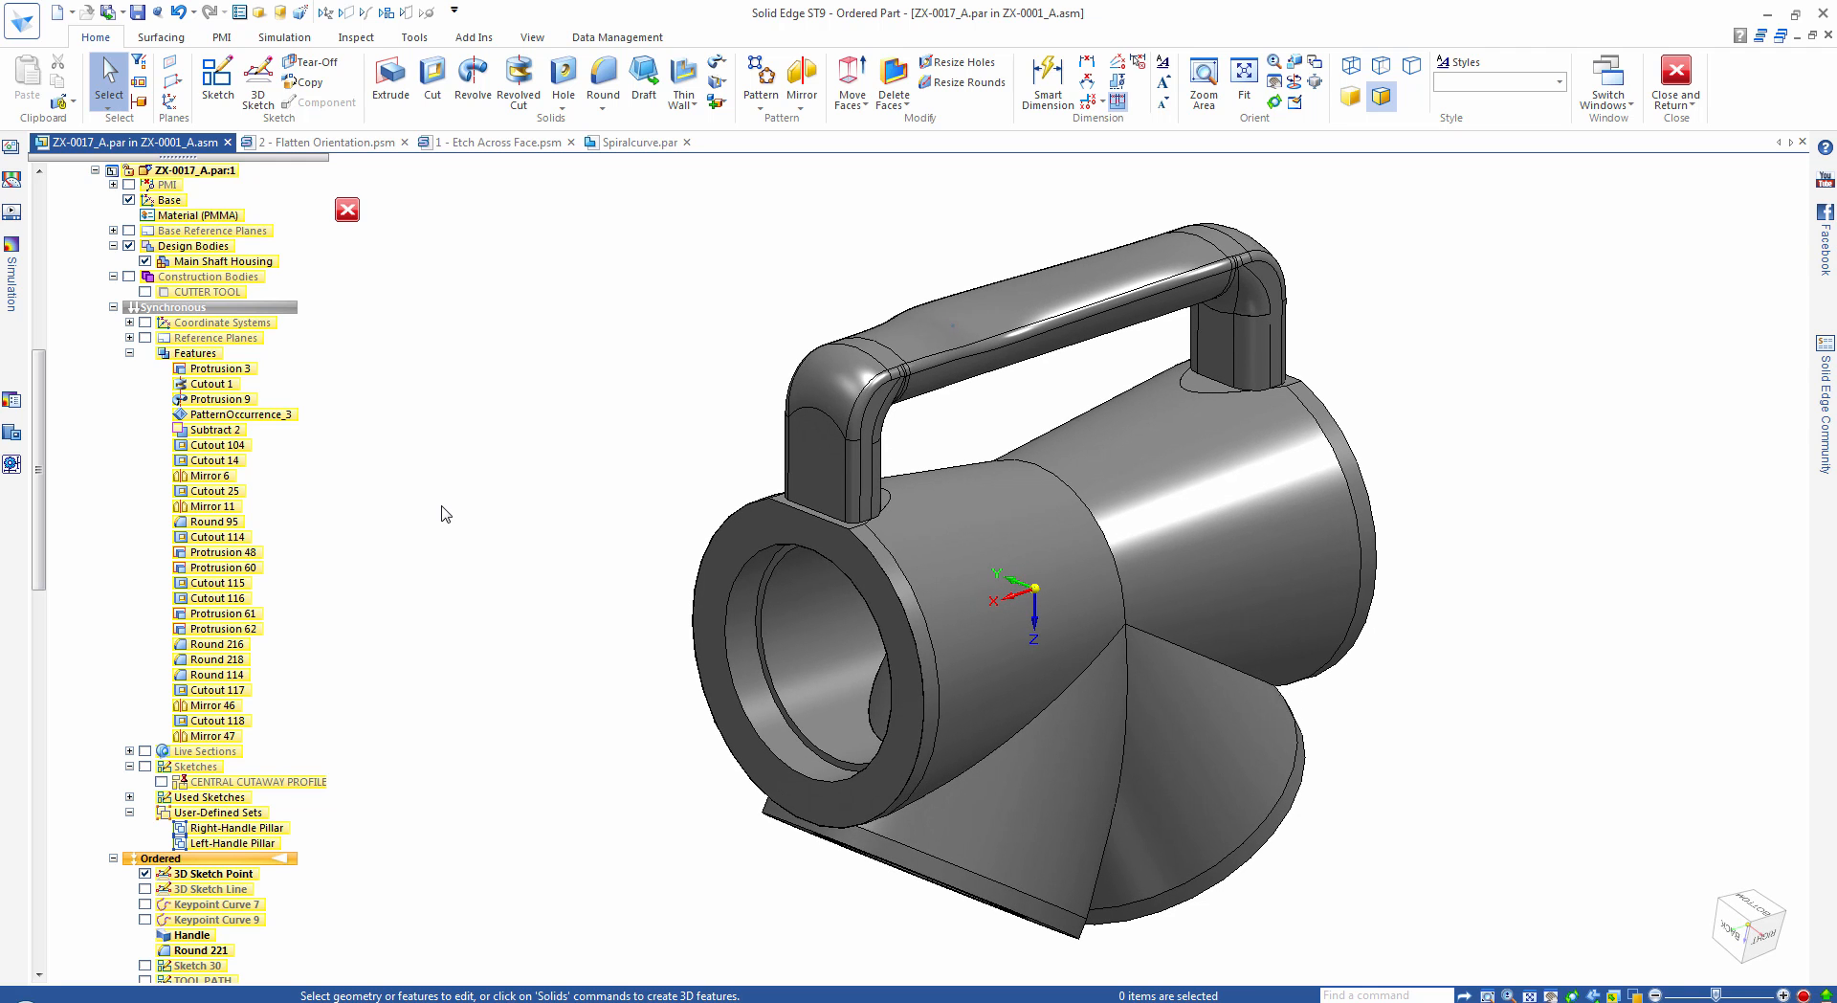
{"action": "left_click", "coordinate": [232, 877]}
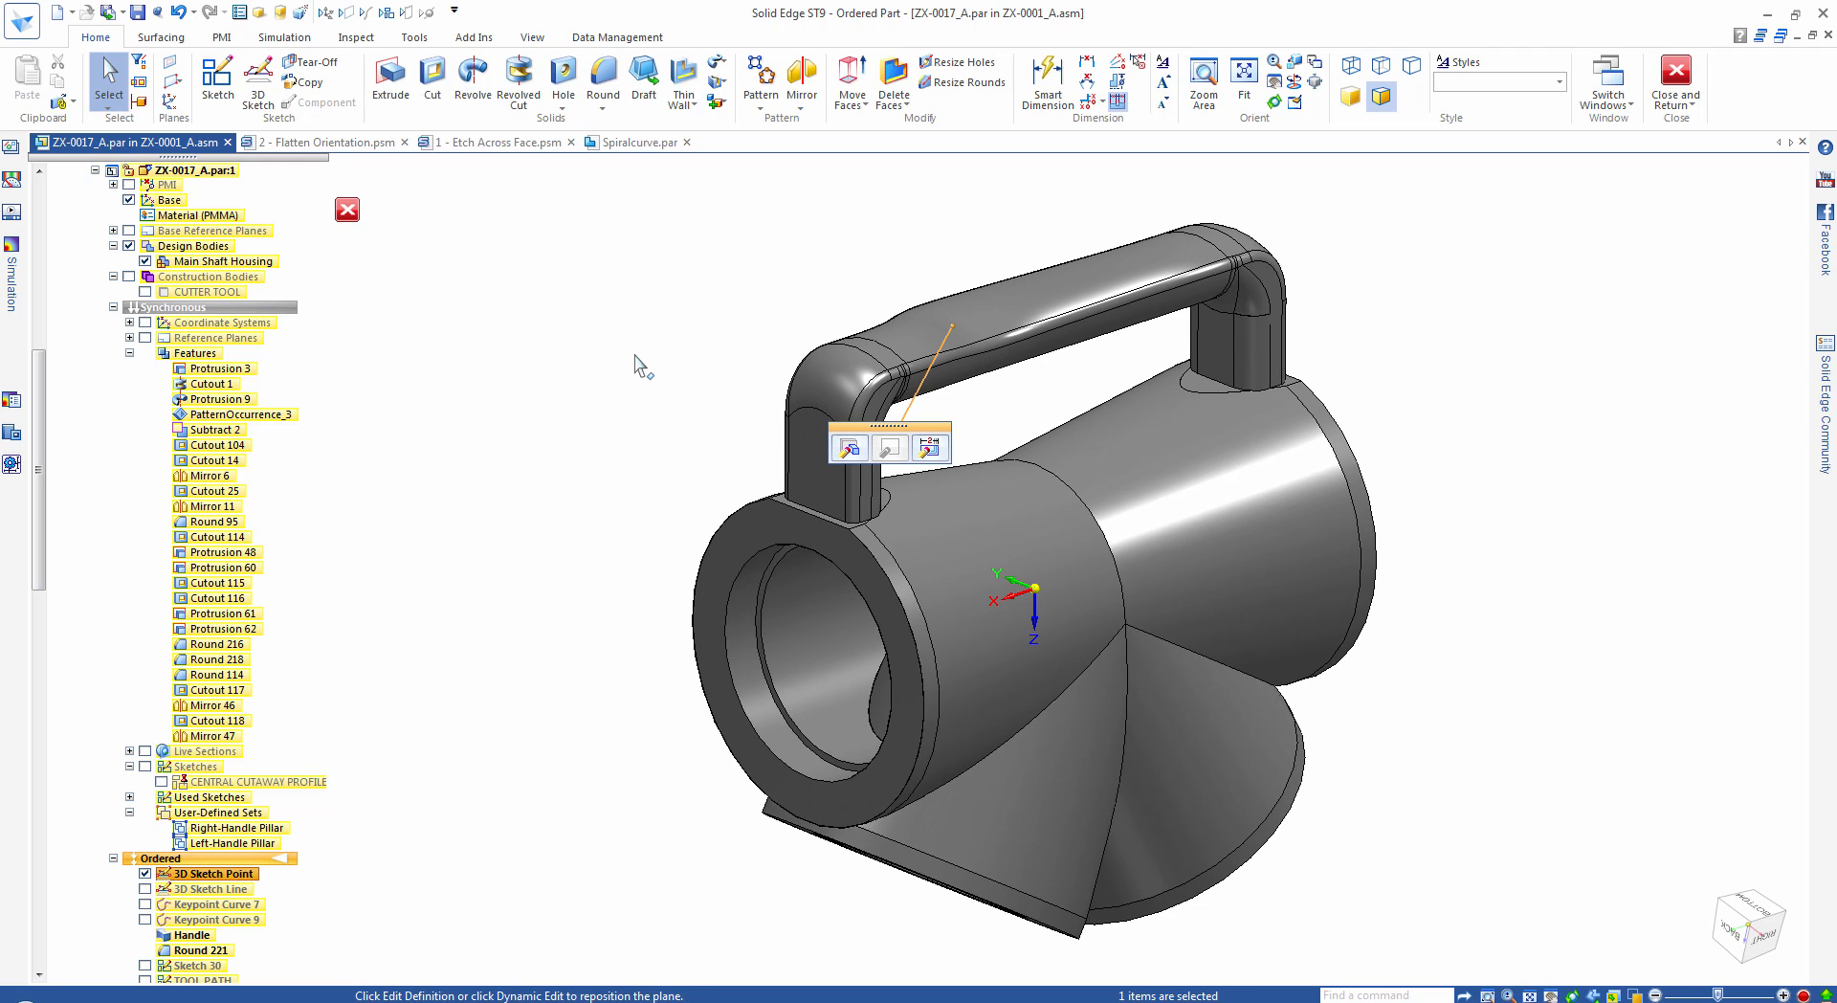
{"action": "left_click", "coordinate": [934, 447]}
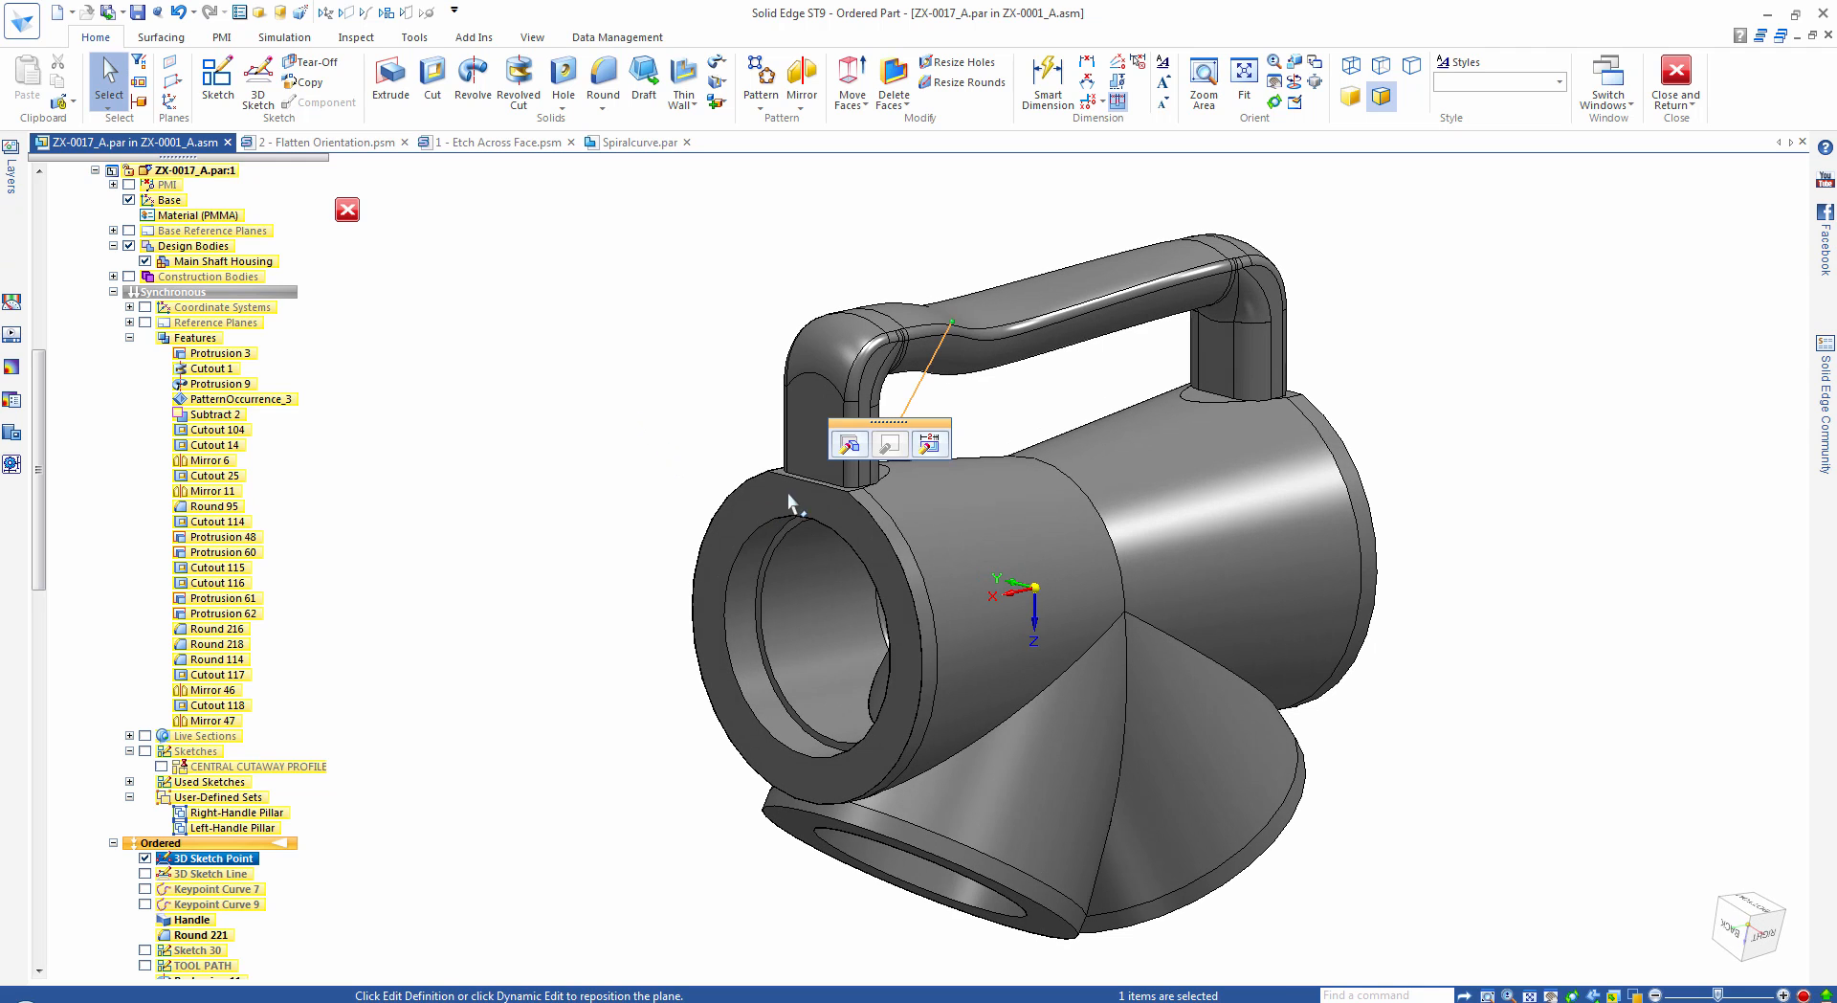
{"action": "left_click", "coordinate": [934, 446]}
{"action": "left_click", "coordinate": [954, 322]}
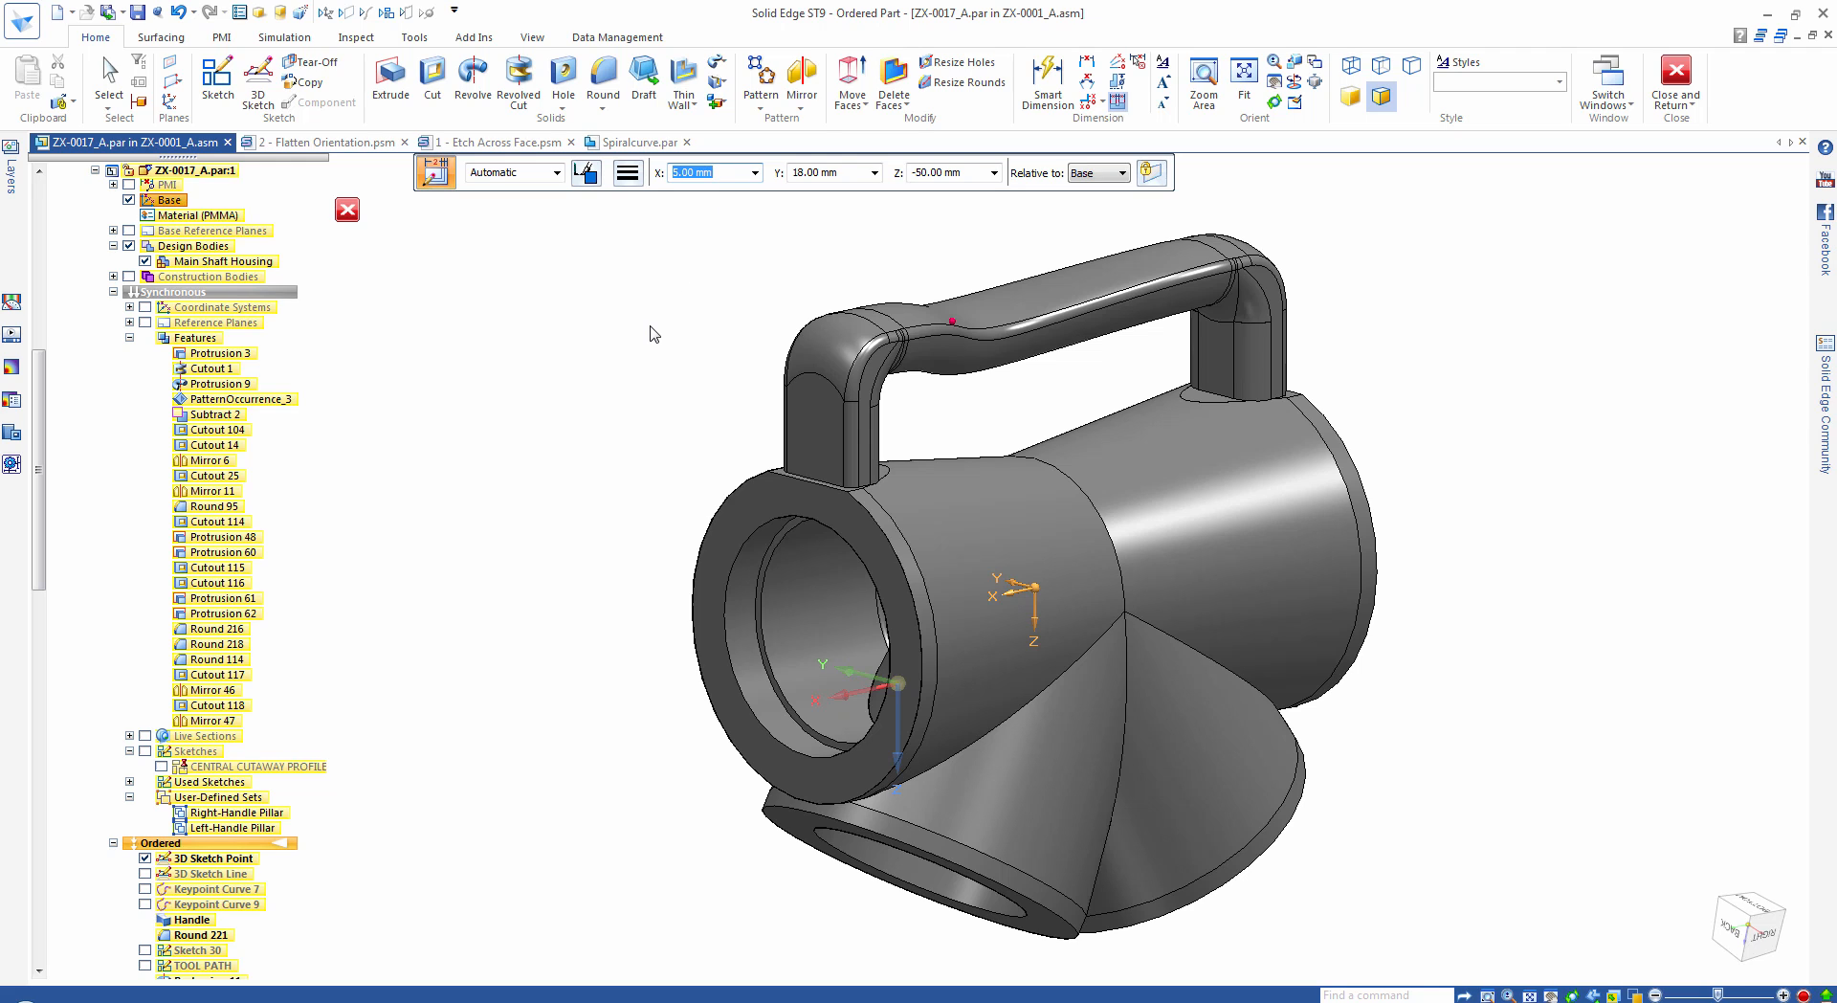
{"action": "middle_click_drag", "start_coordinate": [651, 326], "coordinate": [671, 343]}
{"action": "key", "text": "ctrl+r"}
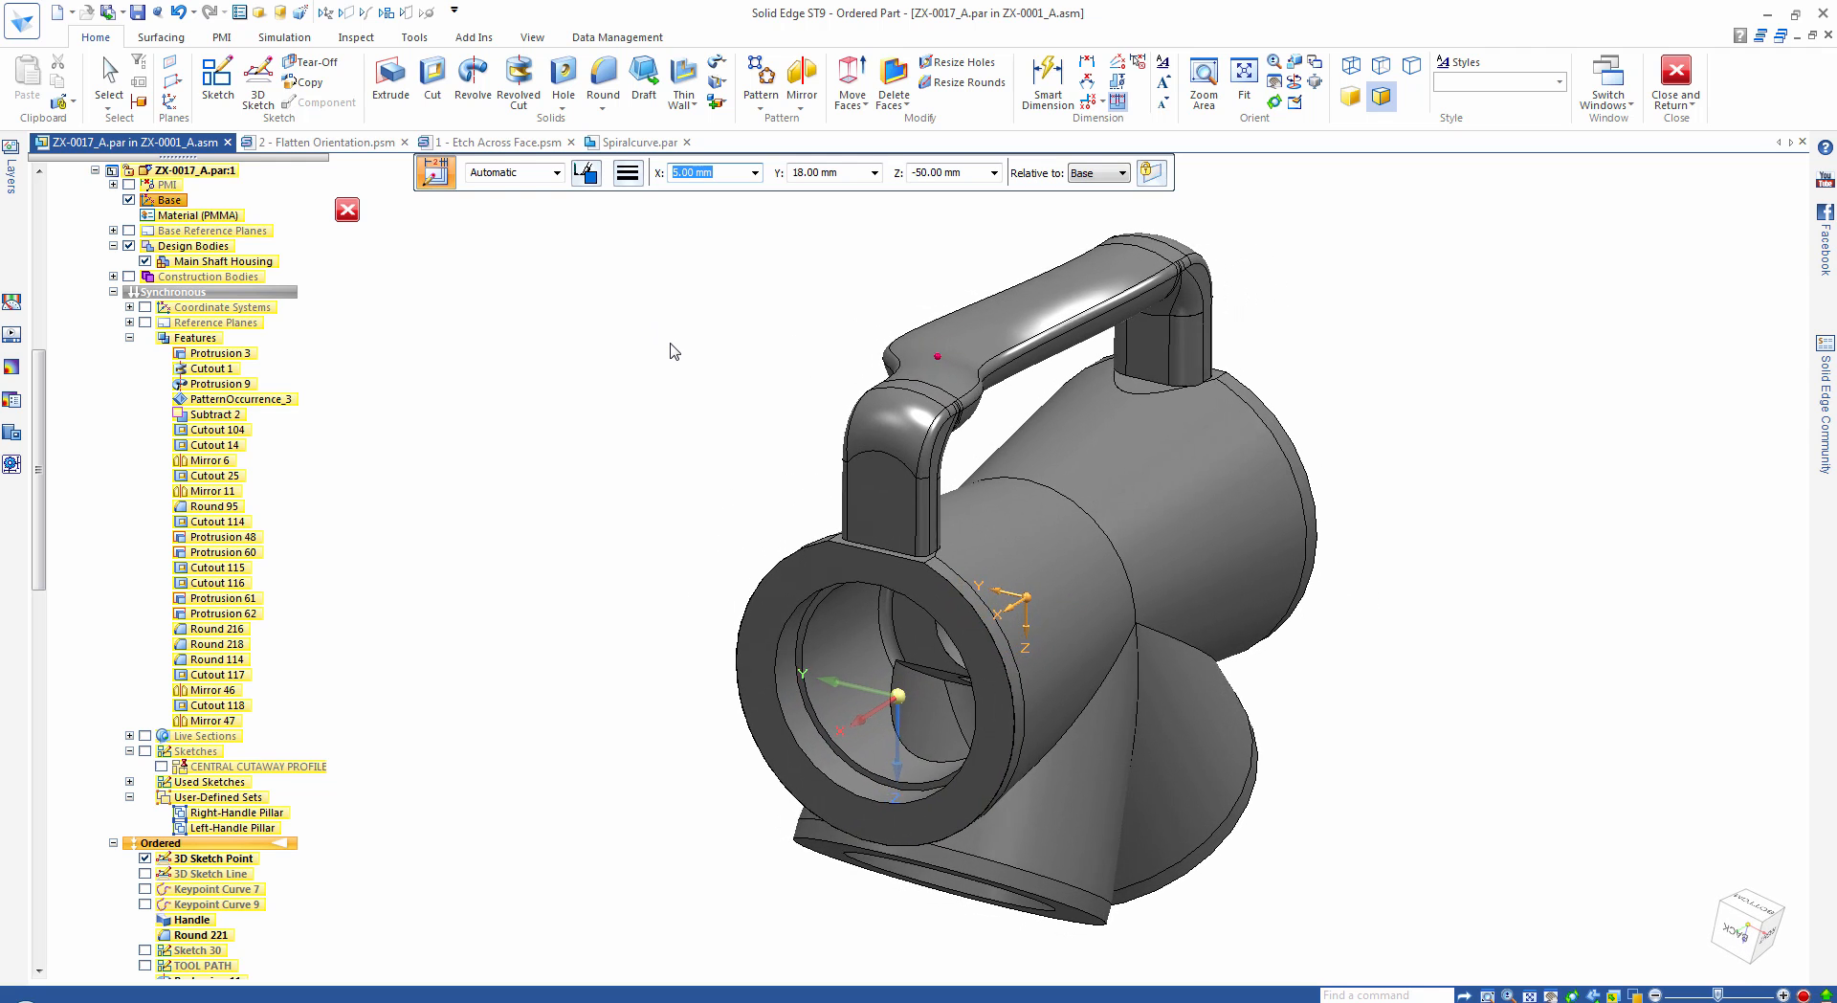
{"action": "key", "text": "ctrl+i"}
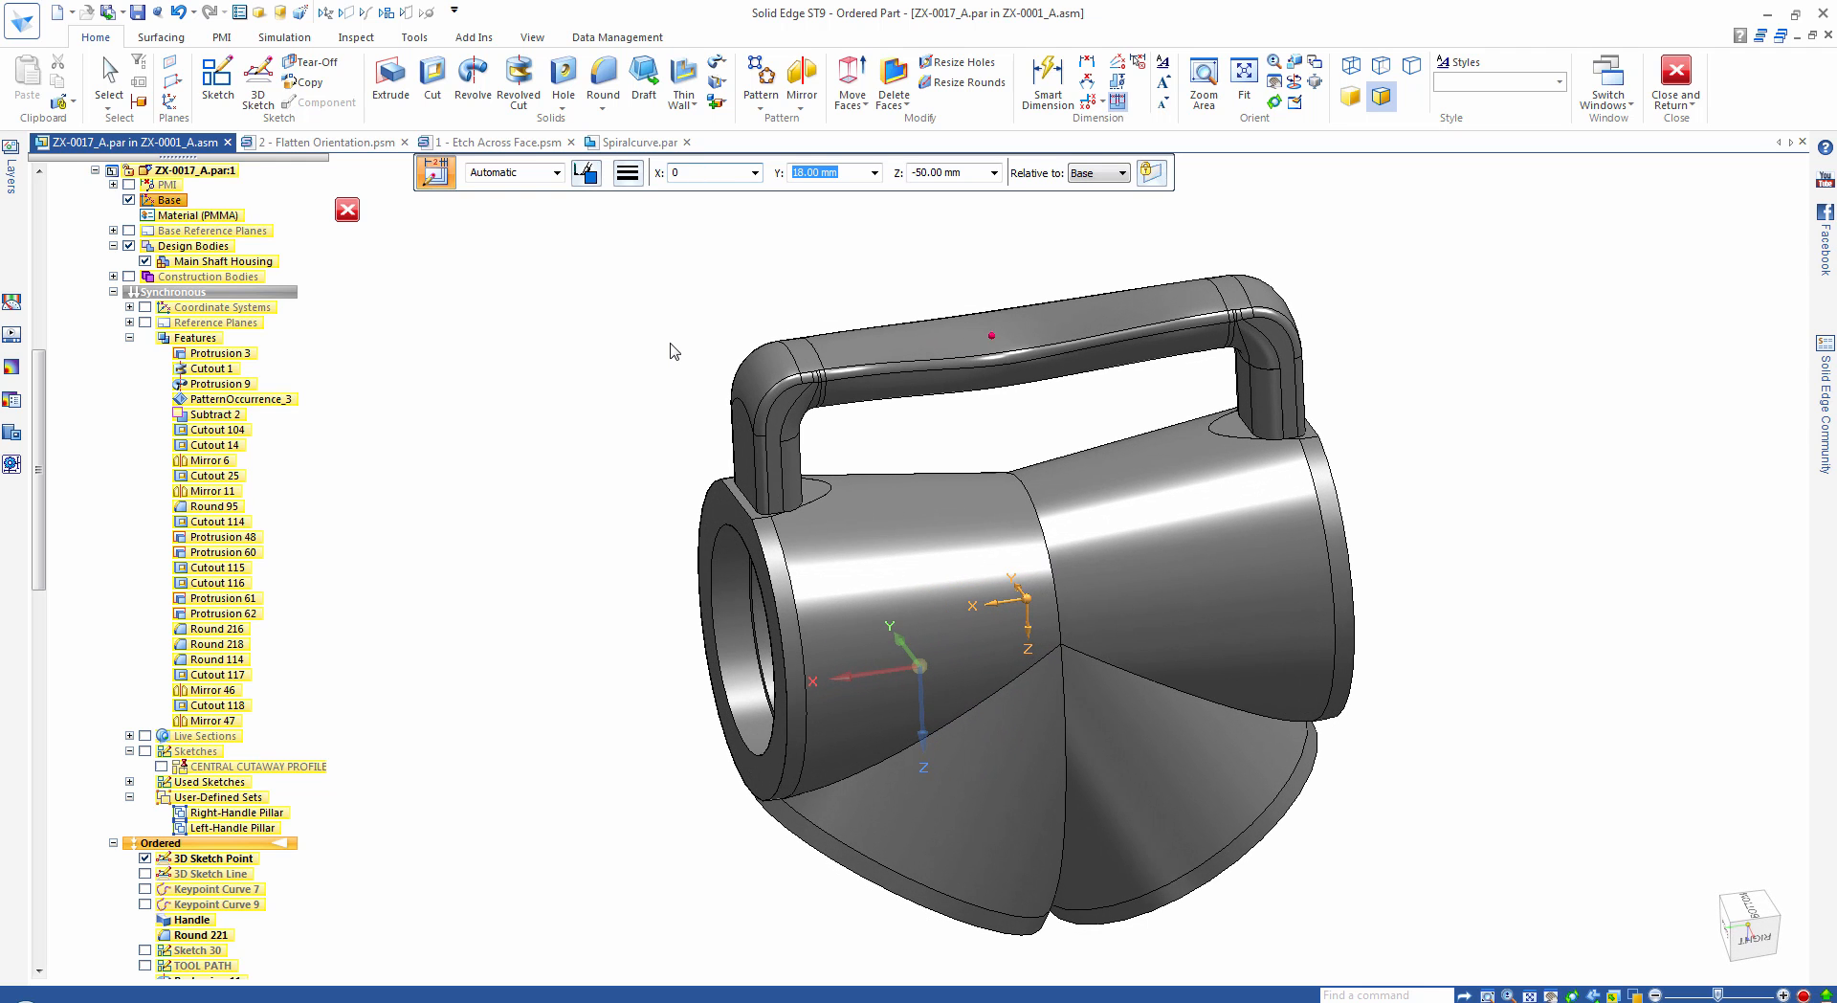
{"action": "type", "text": "0"}
{"action": "key", "text": "Tab"}
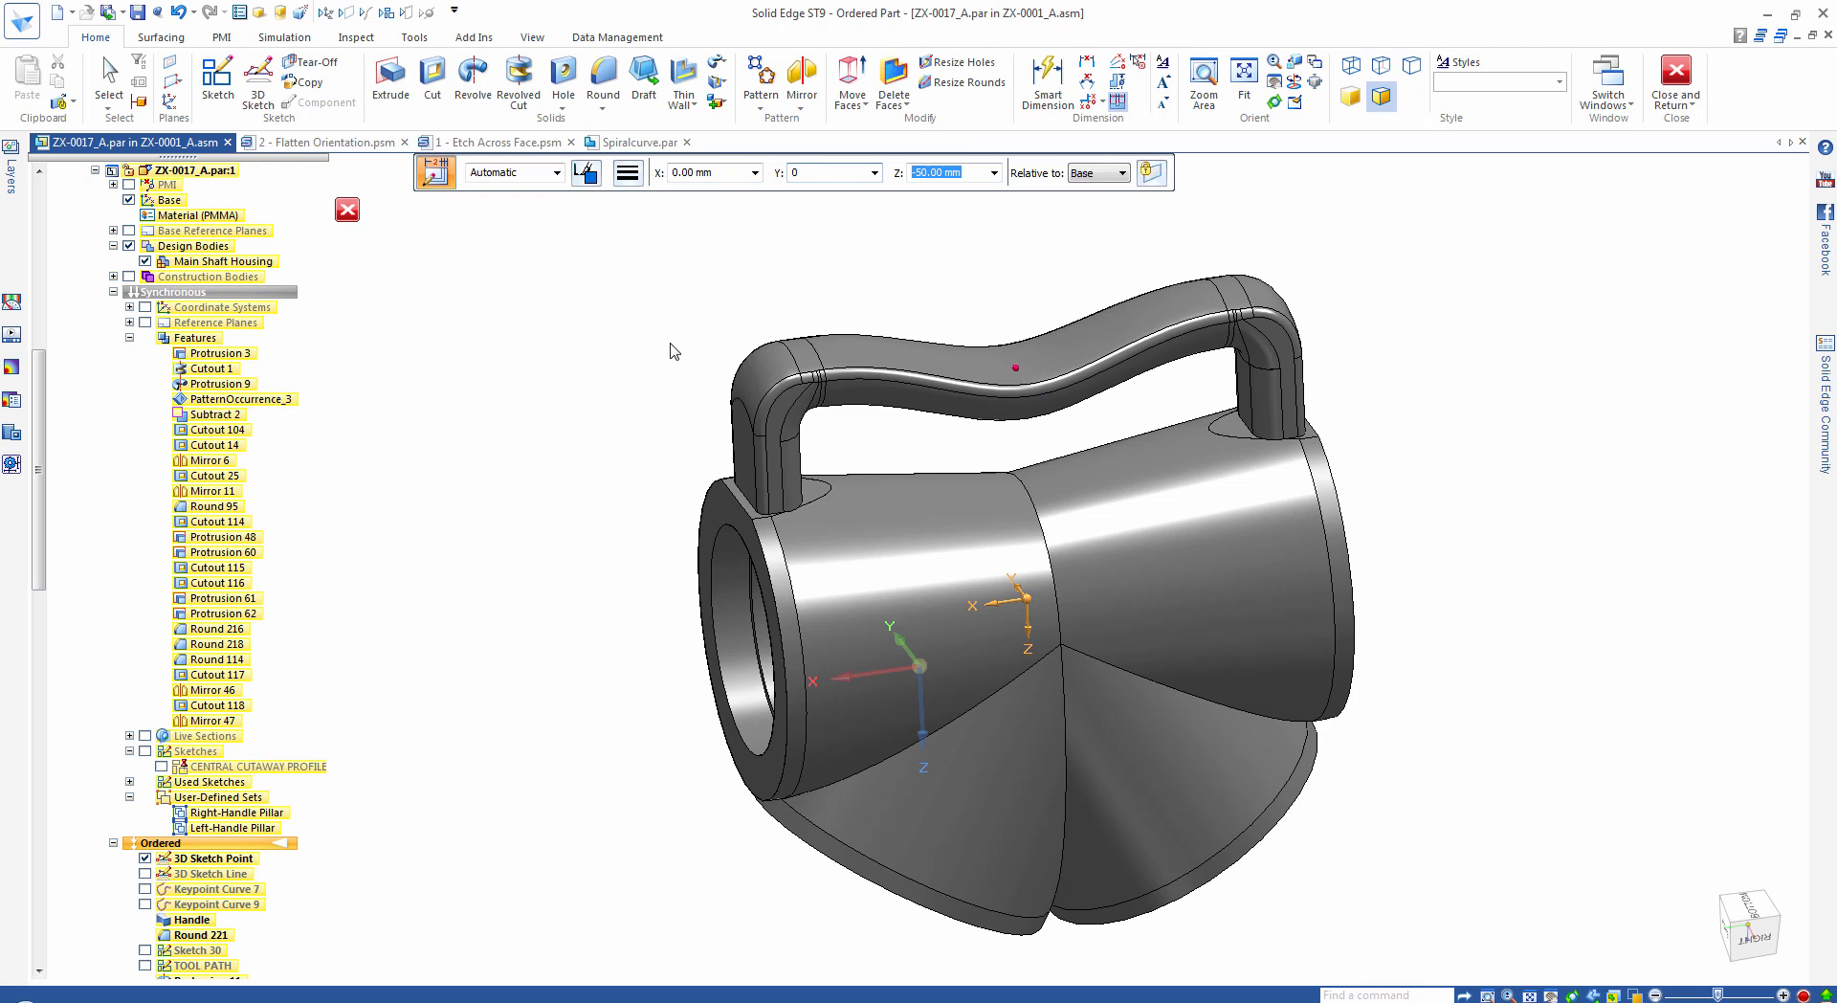
Set the 3D sketch point's Z coordinate to -70 mm and finish the dynamic edit.
{"action": "middle_click_drag", "start_coordinate": [670, 343], "coordinate": [683, 335]}
{"action": "type", "text": "-"}
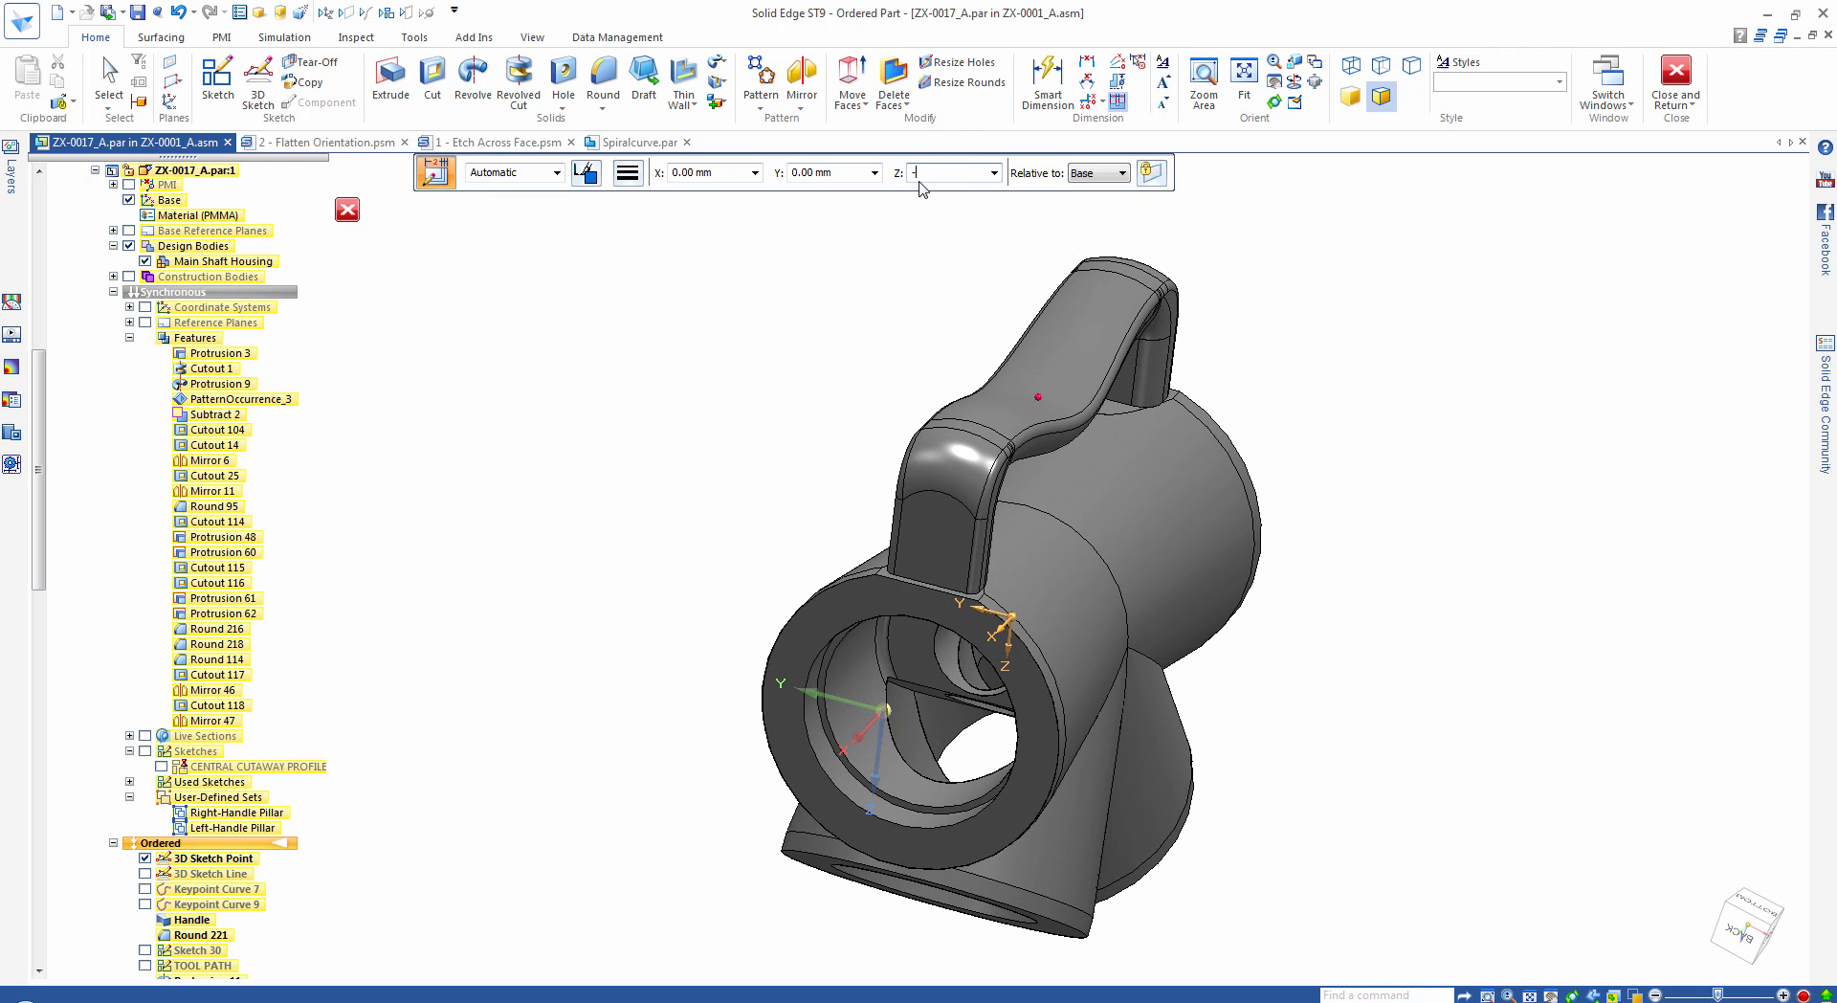
{"action": "type", "text": "70"}
{"action": "key", "text": "Tab"}
{"action": "right_click", "coordinate": [800, 342]}
{"action": "left_click", "coordinate": [747, 333]}
{"action": "middle_click_drag", "start_coordinate": [746, 333], "coordinate": [750, 304]}
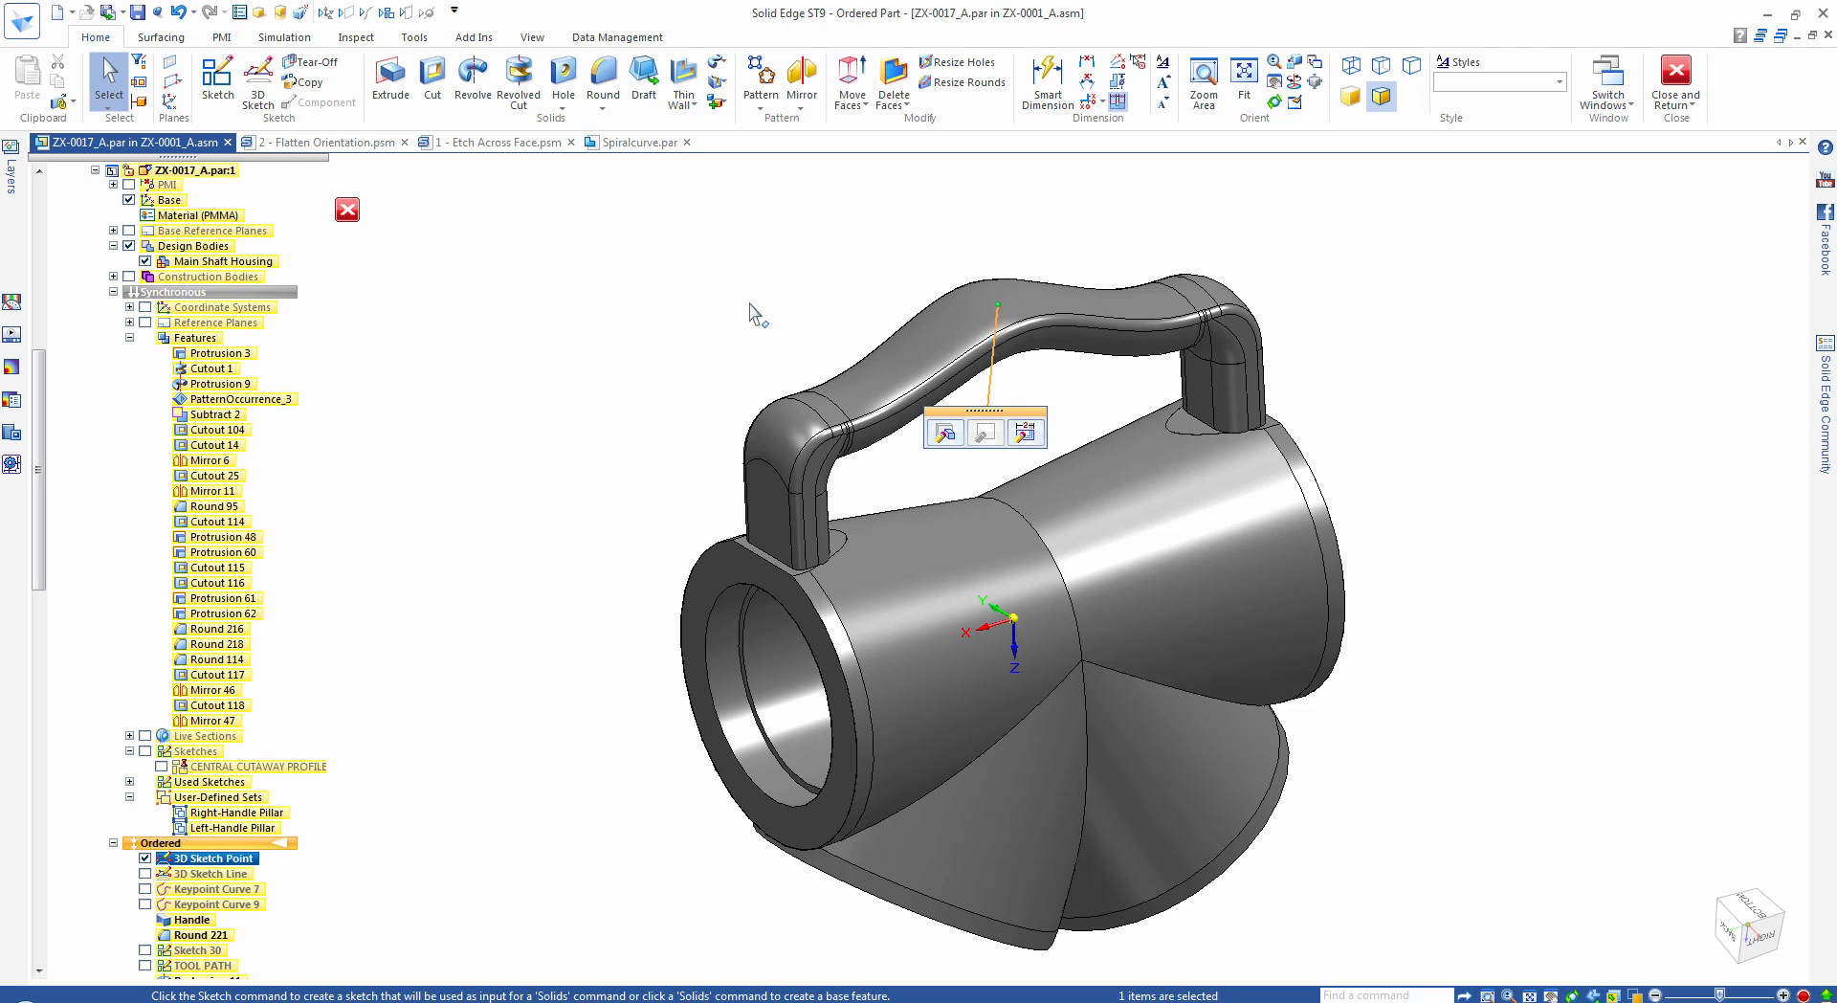
{"action": "middle_click_drag", "start_coordinate": [749, 304], "coordinate": [750, 318]}
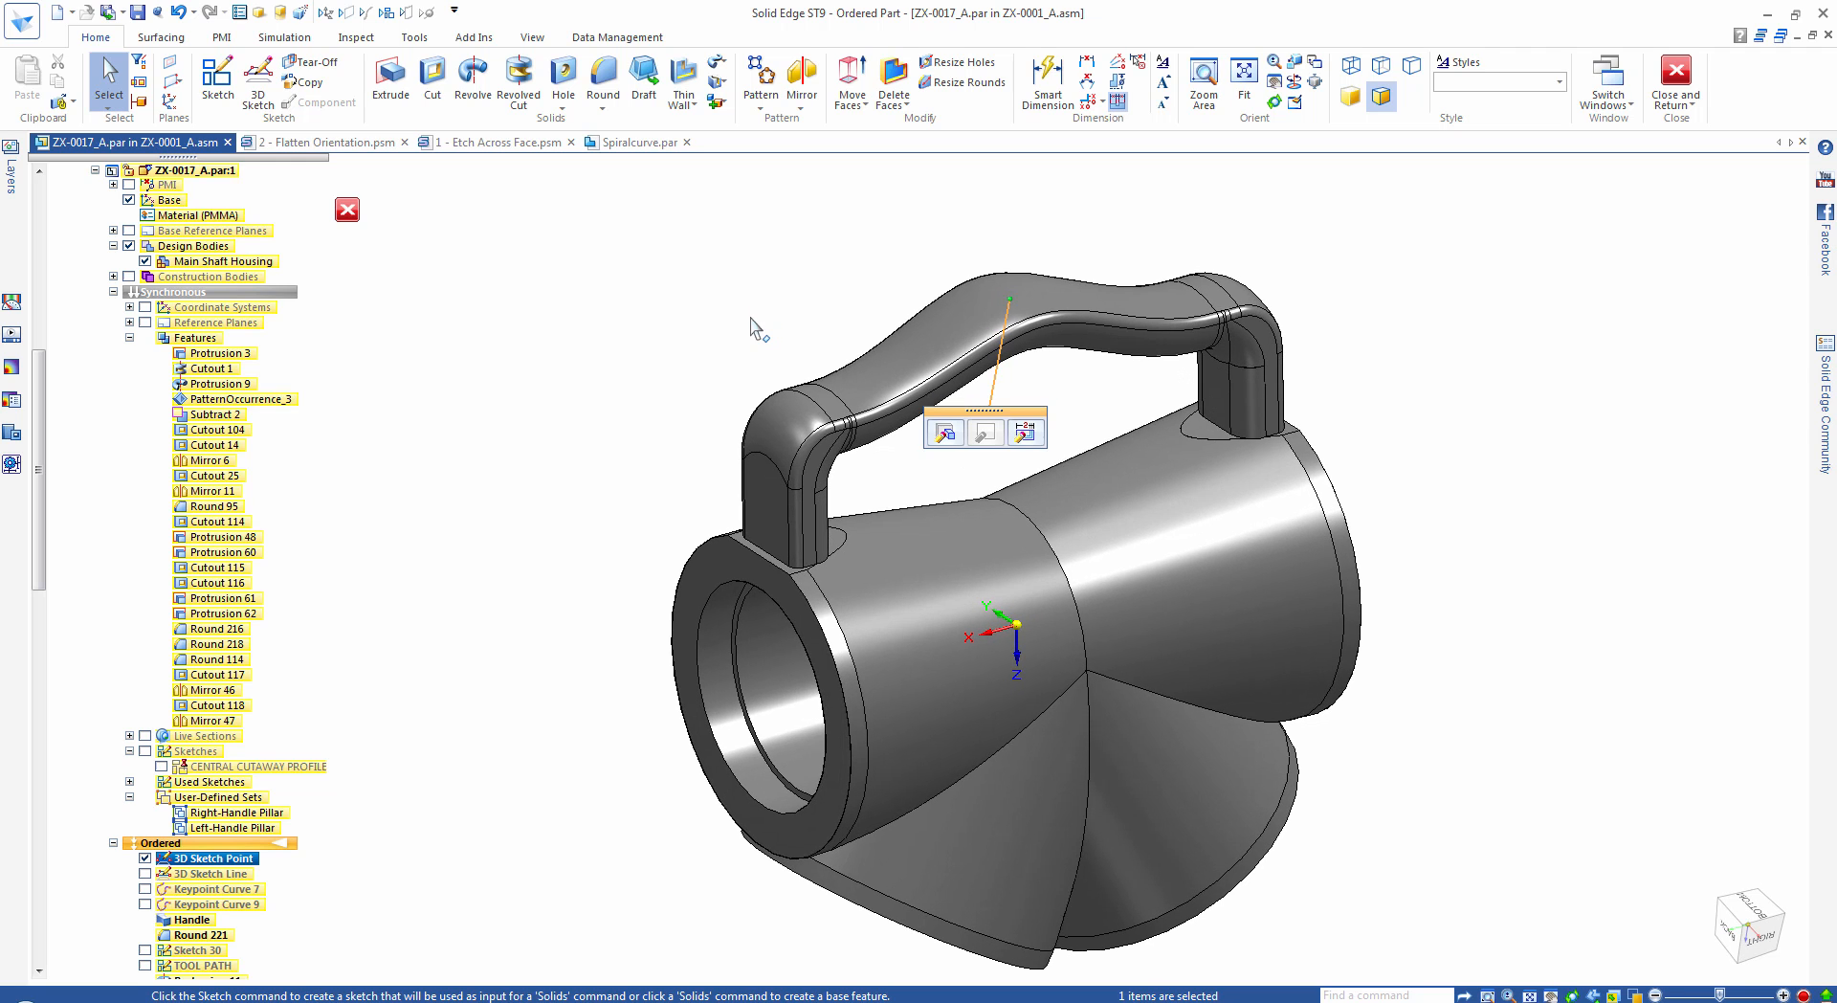
{"action": "key", "text": "Escape"}
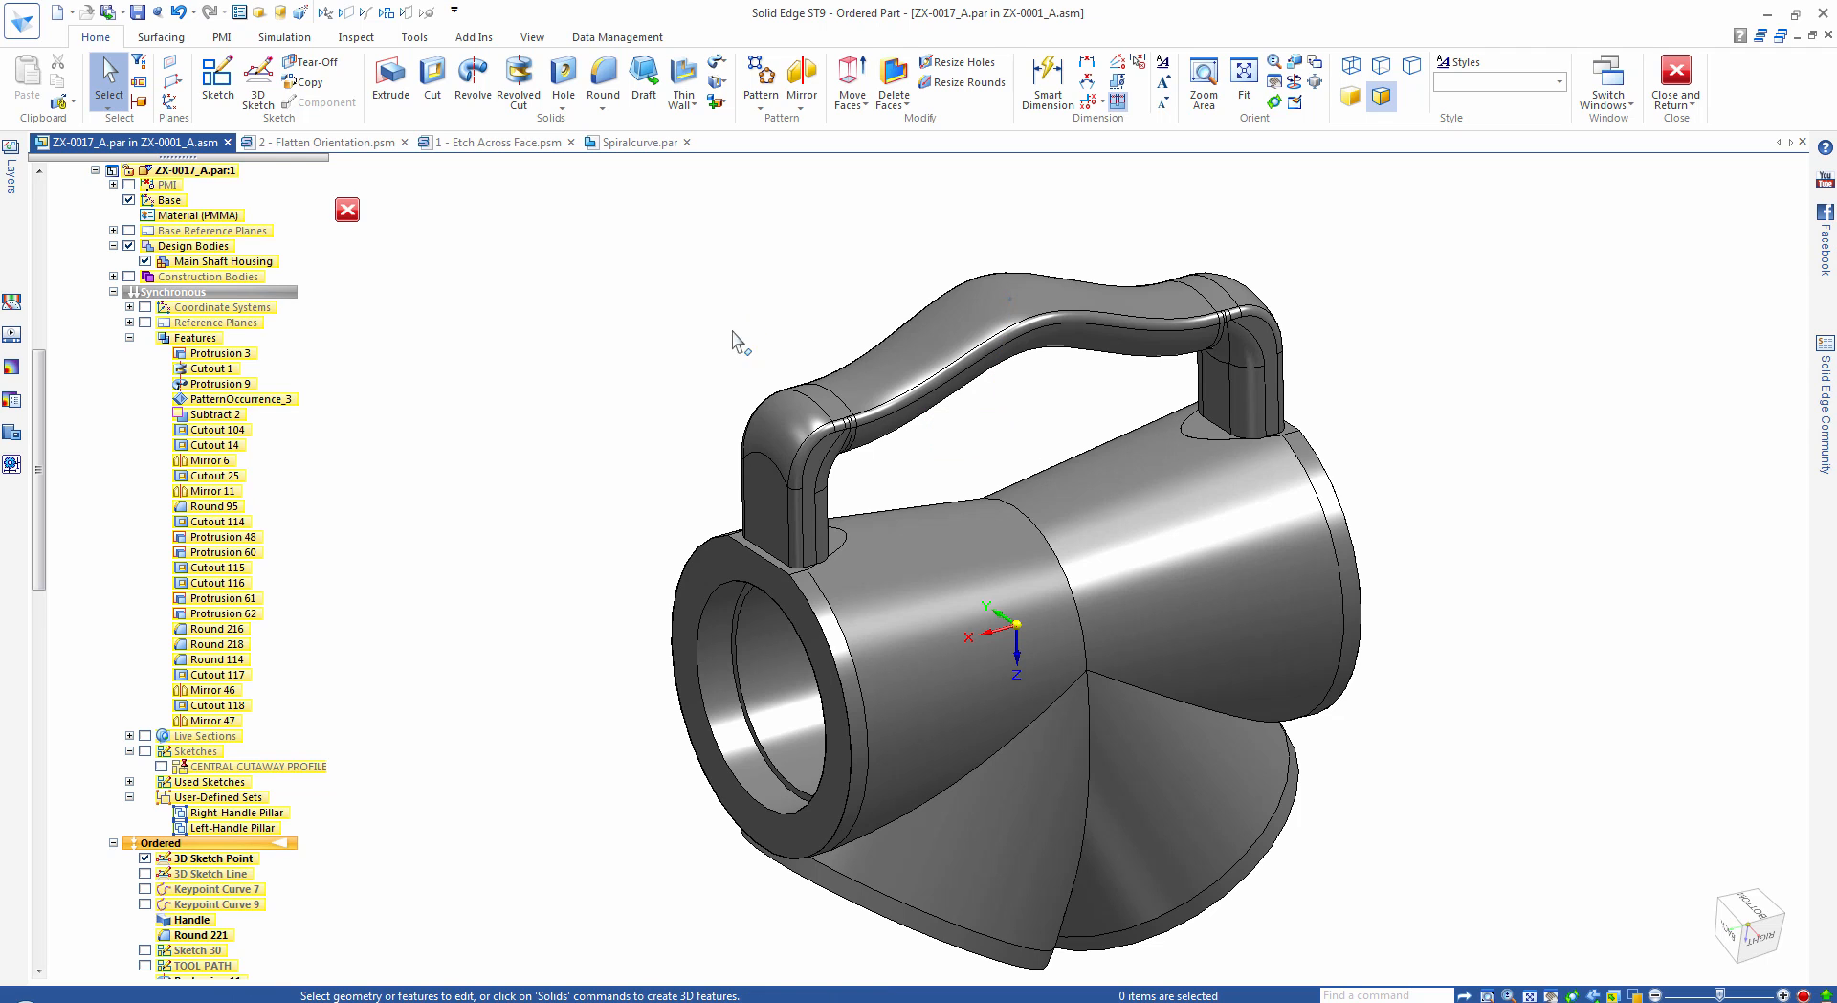
Display 3D Sketch Line and set its length dimension across the handle to 30 mm with Dynamic Edit.
{"action": "left_click", "coordinate": [144, 874]}
{"action": "left_click", "coordinate": [212, 874]}
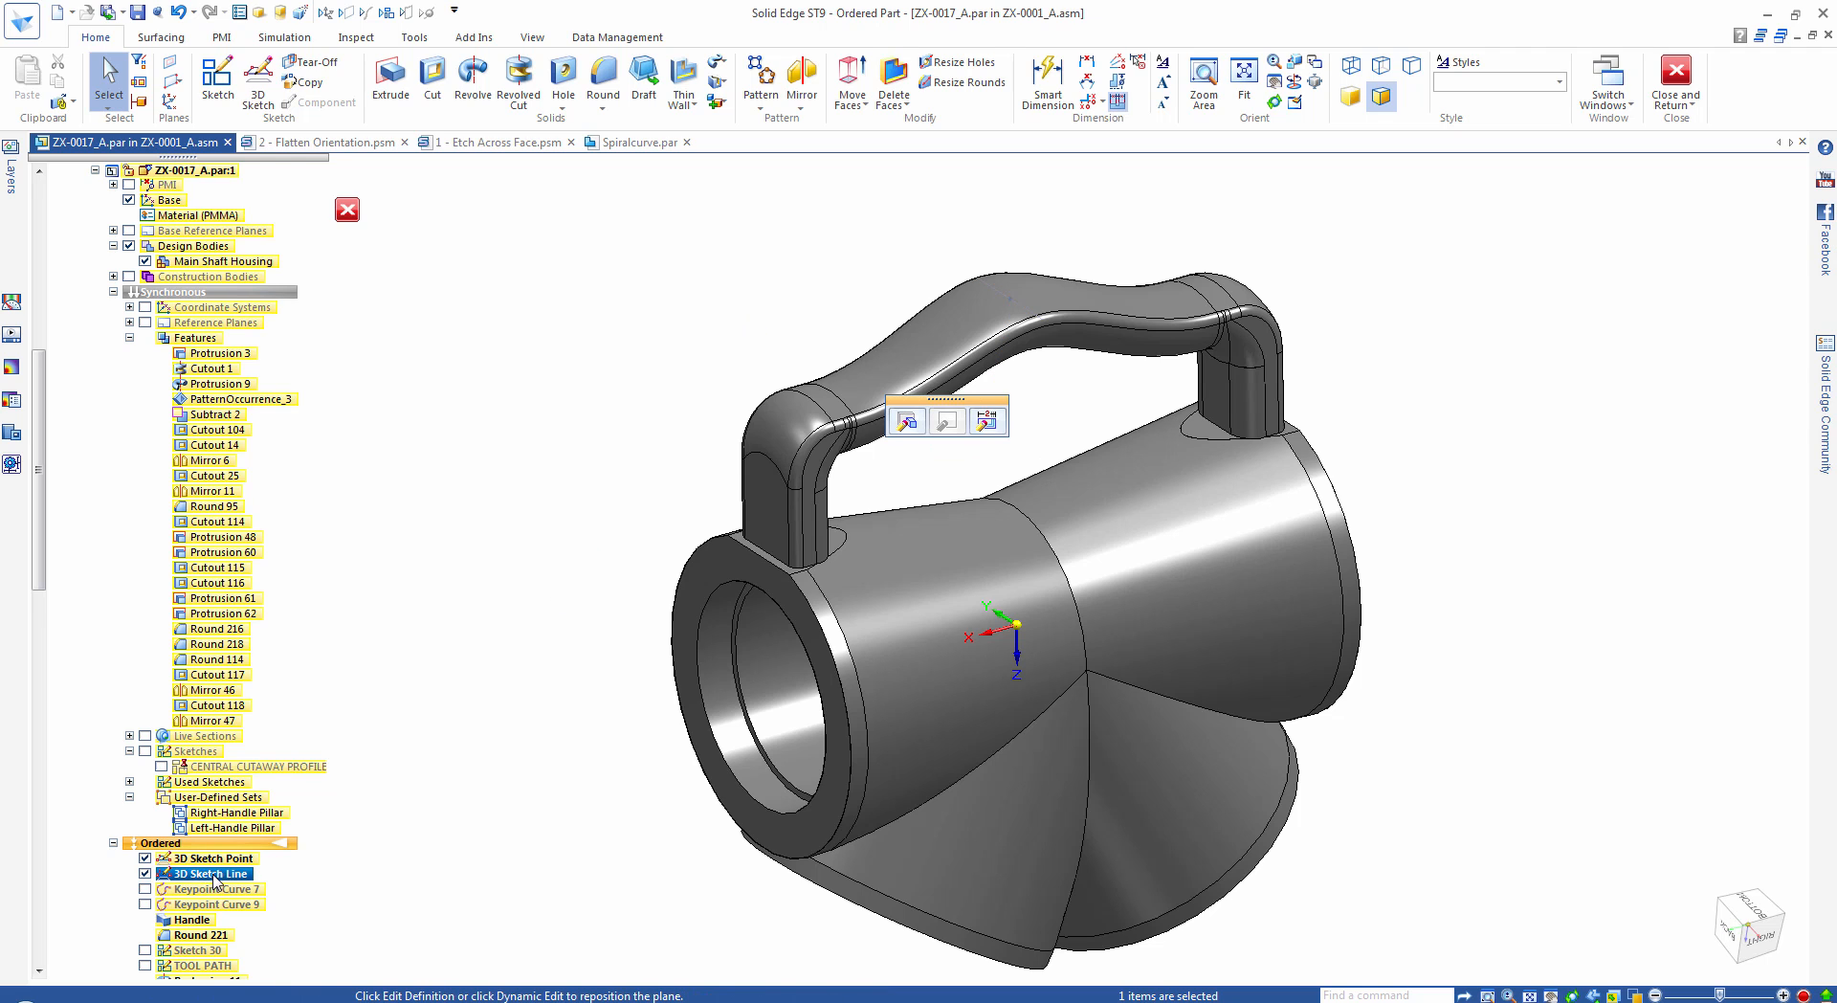
{"action": "left_click", "coordinate": [987, 421]}
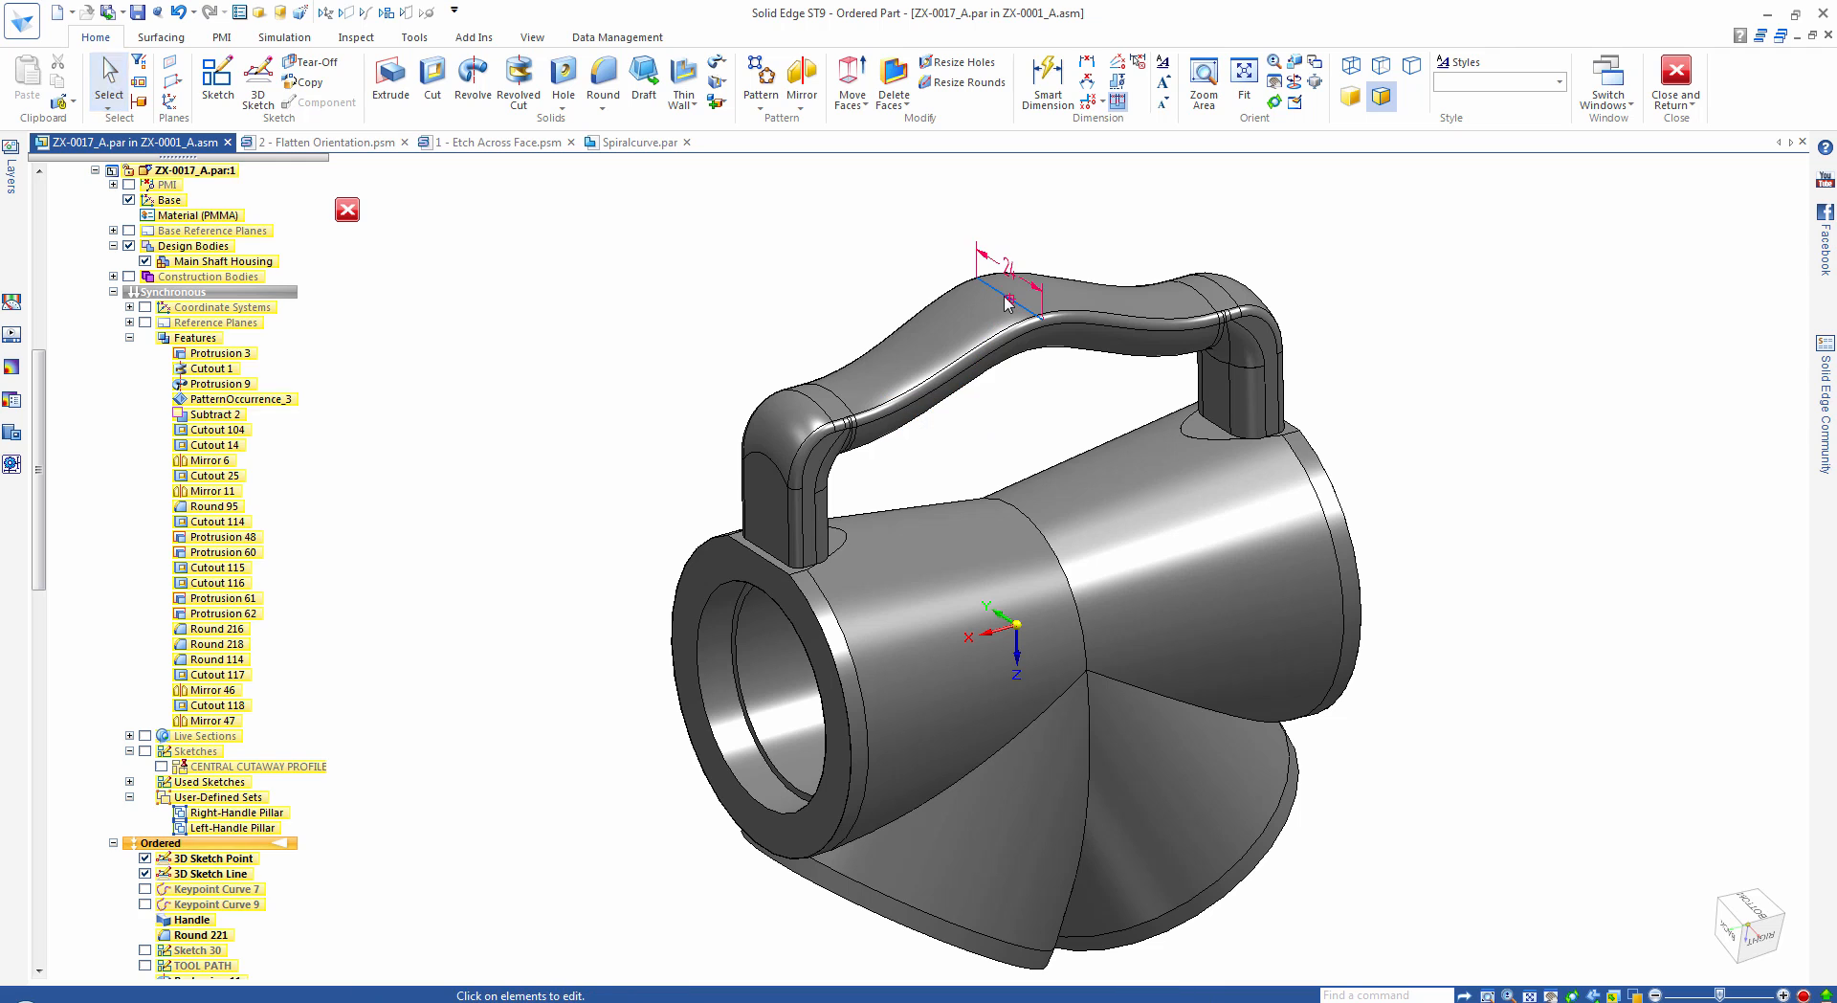
{"action": "type", "text": "30"}
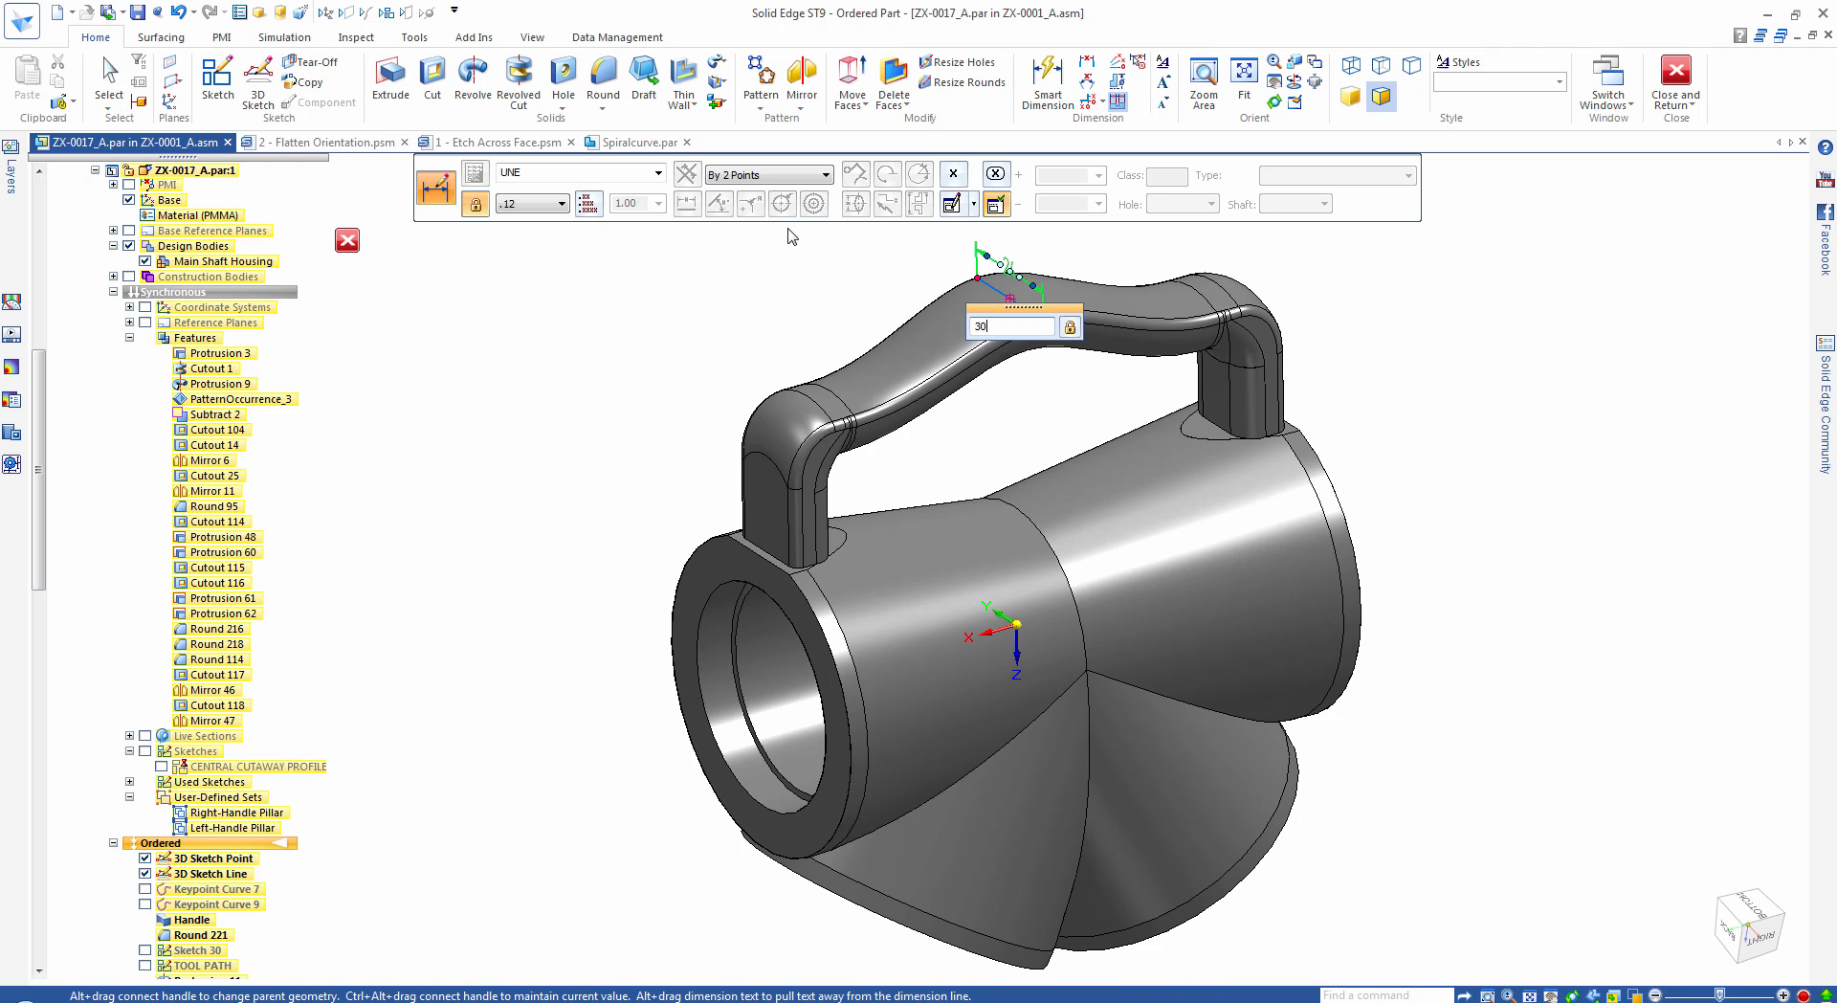
{"action": "key", "text": "Return"}
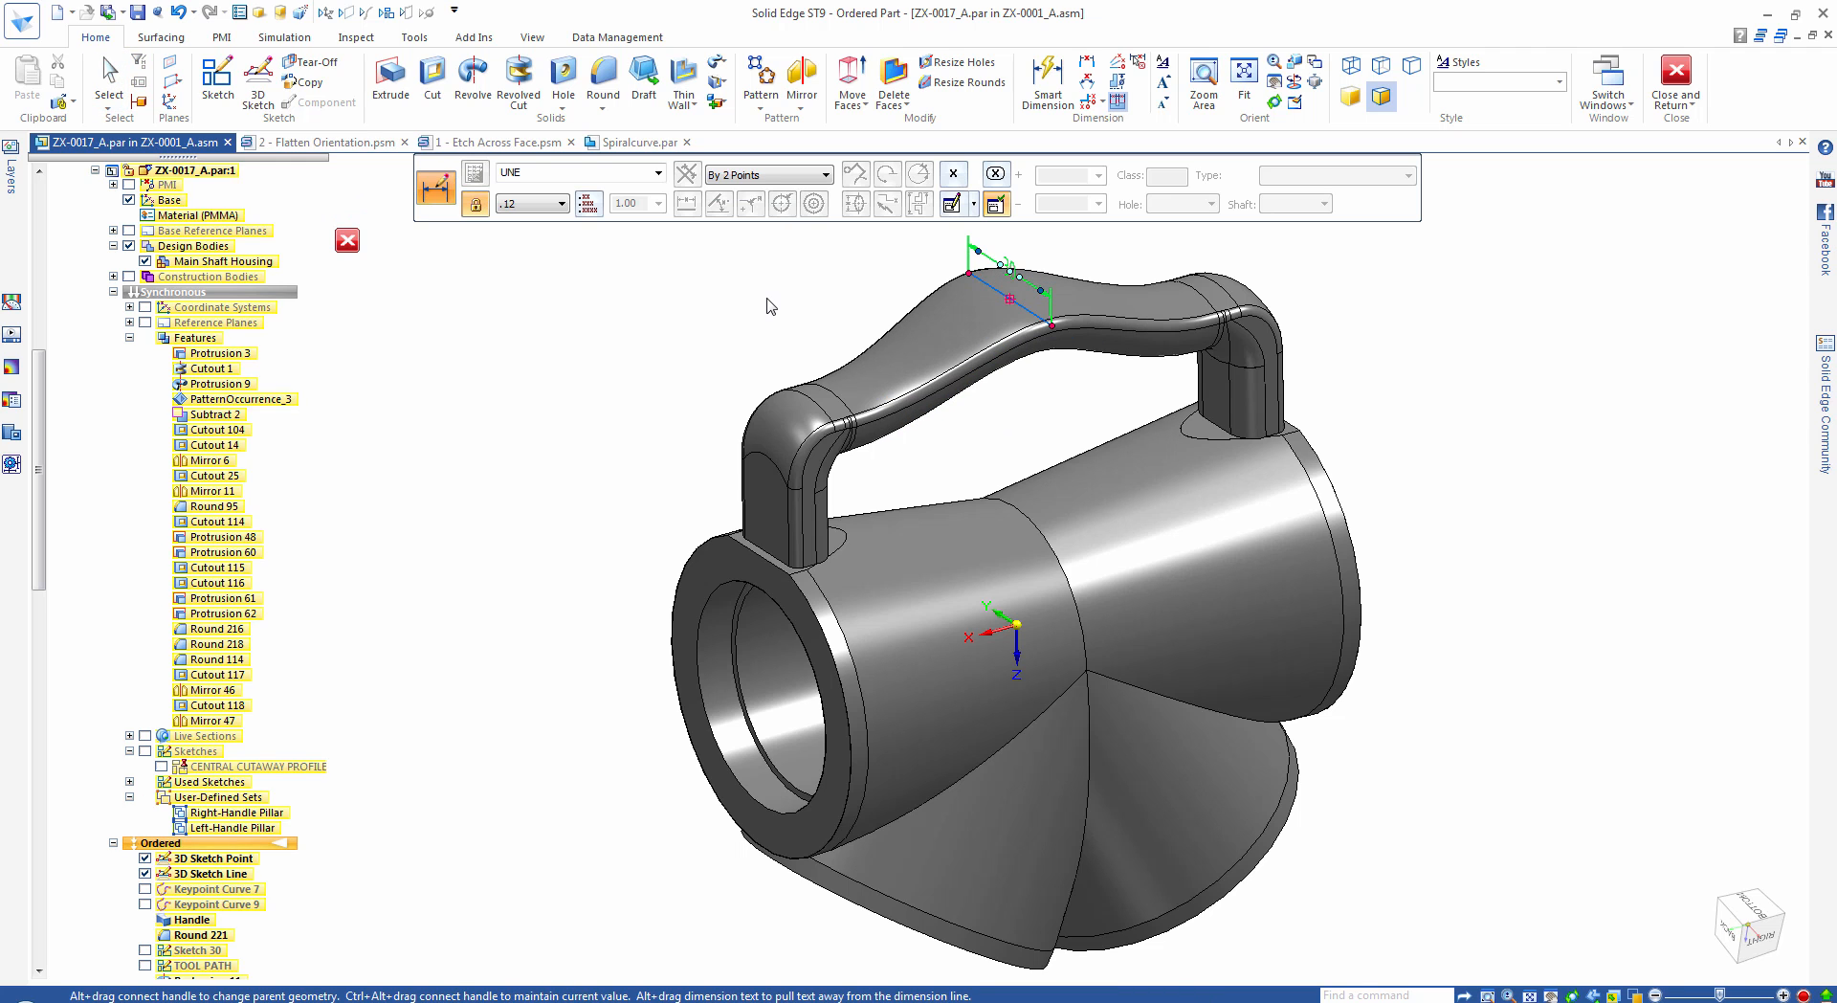
{"action": "key", "text": "Escape"}
{"action": "key", "text": "Escape"}
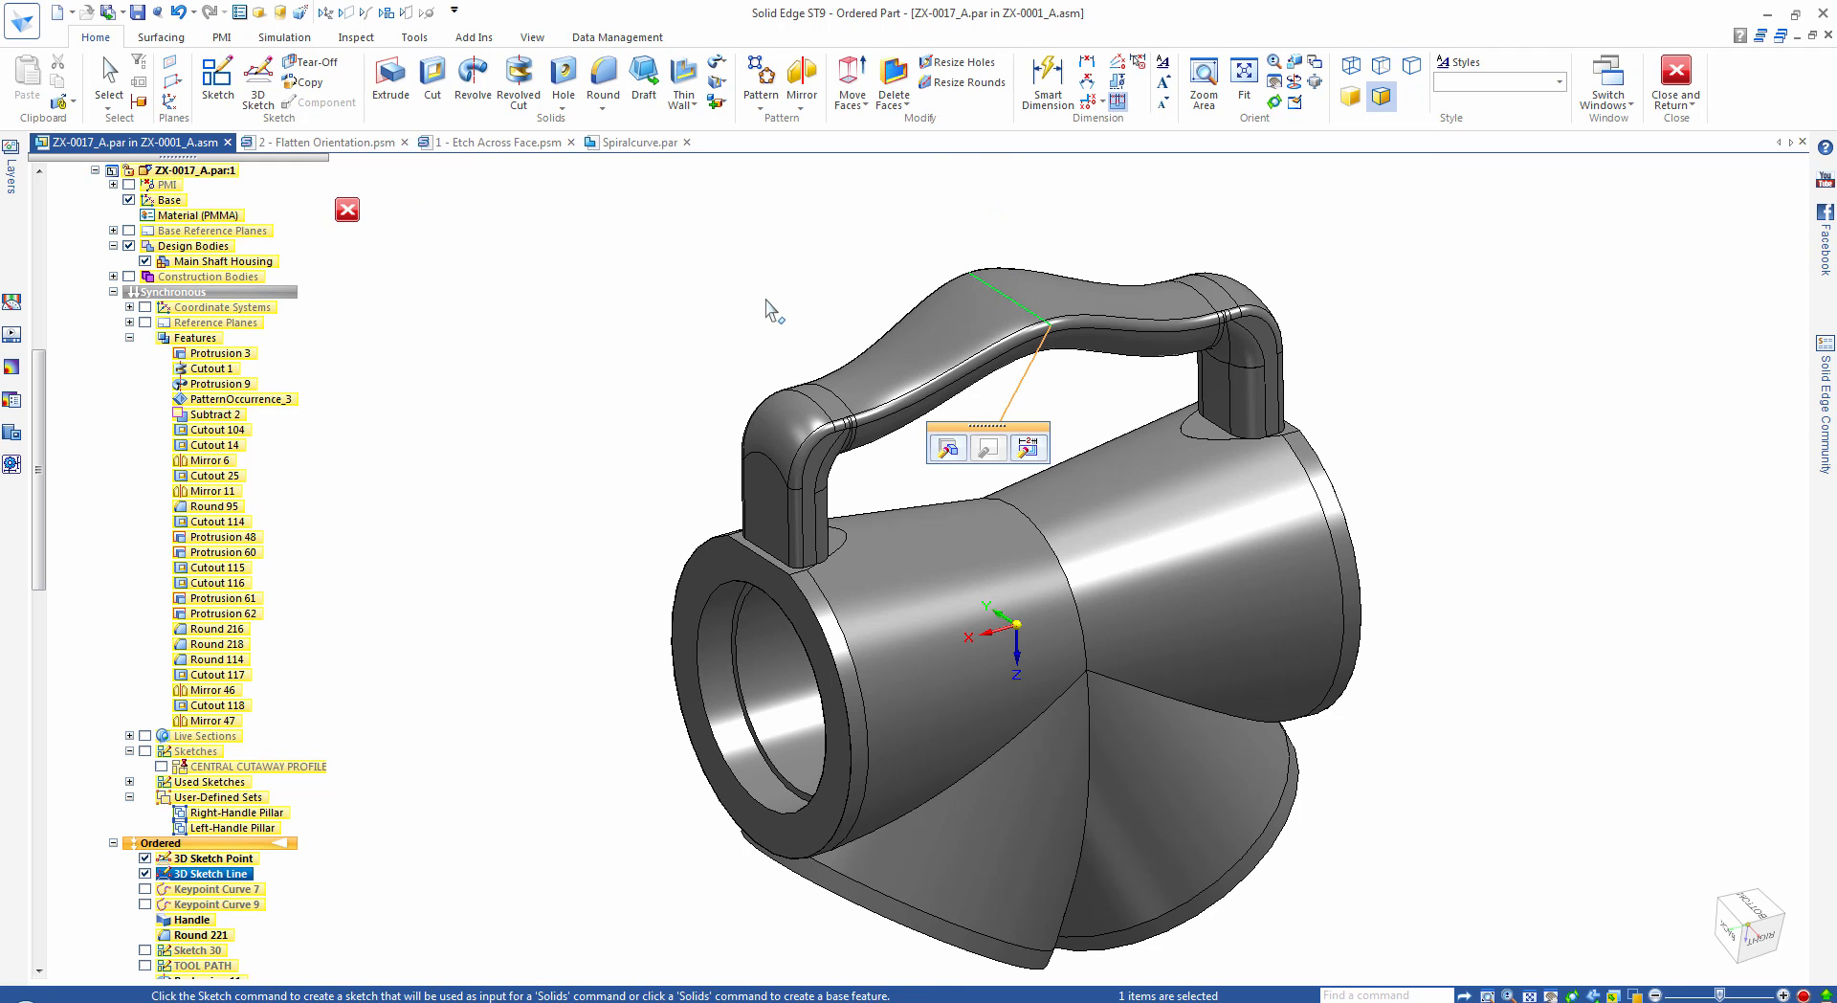
{"action": "key", "text": "ctrl+i"}
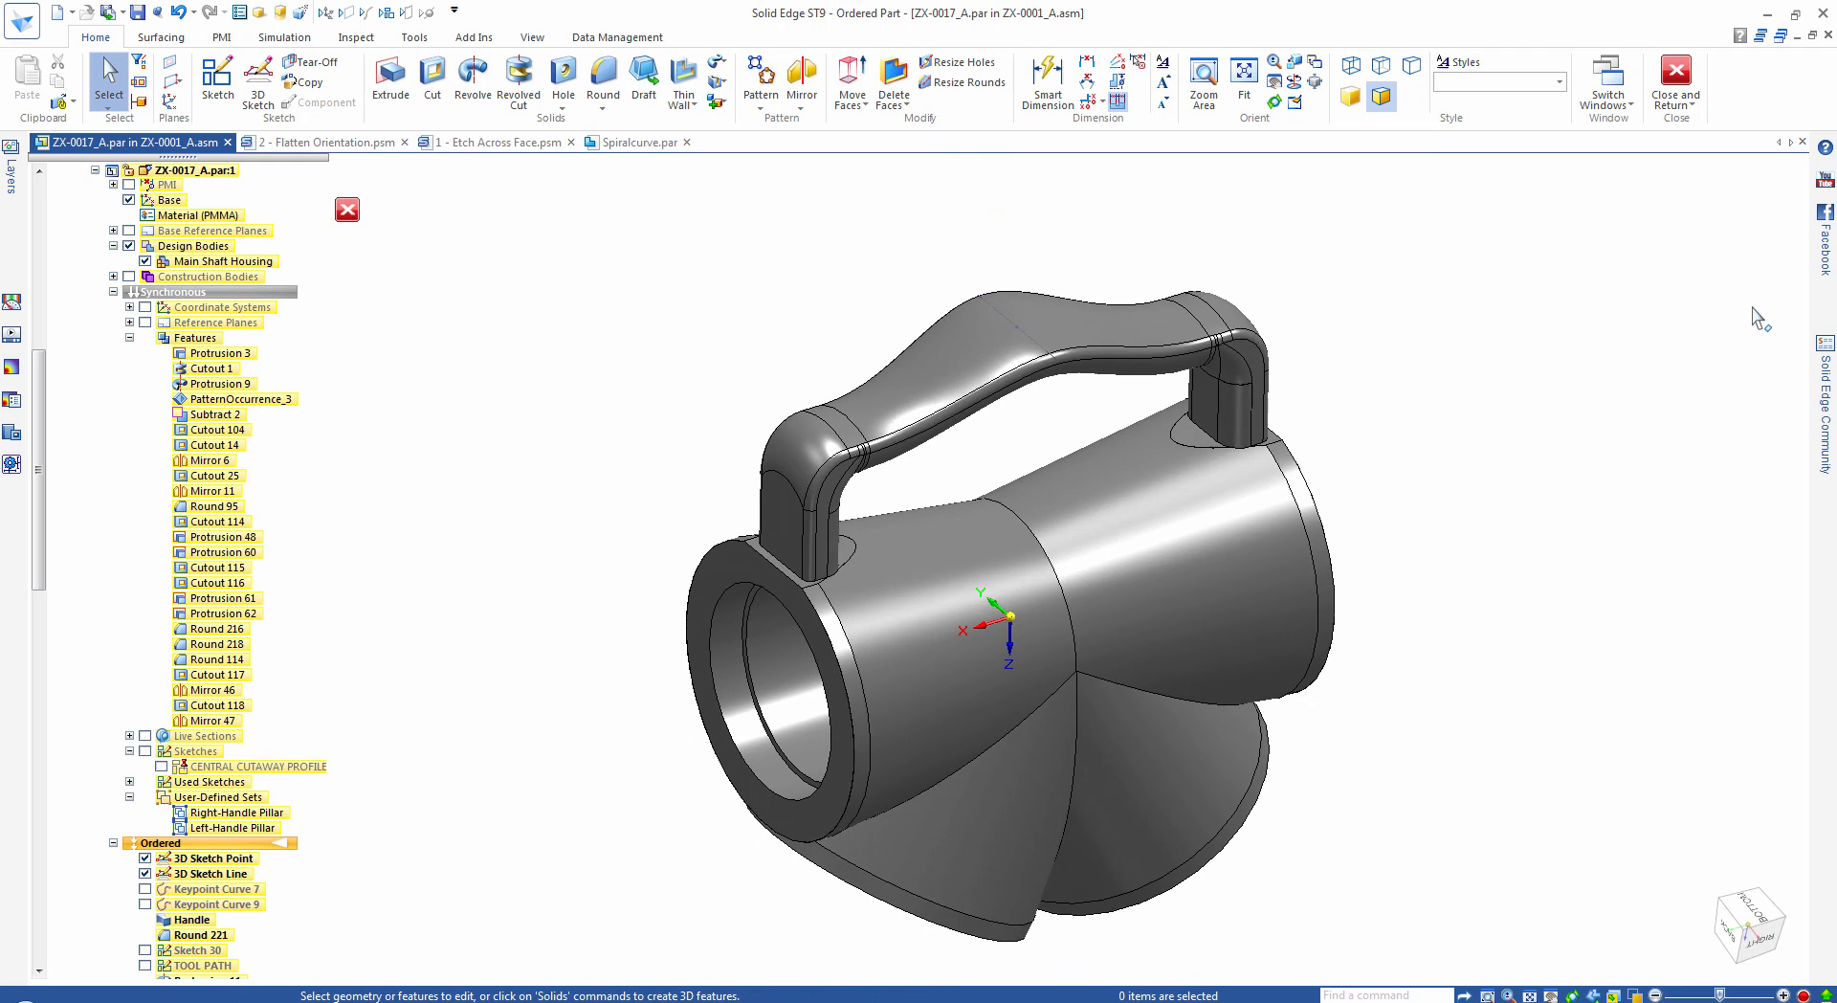
Close the housing part, return to the assembly and open the ZX-0030_A cover plate for in-place editing.
{"action": "left_click", "coordinate": [1691, 81]}
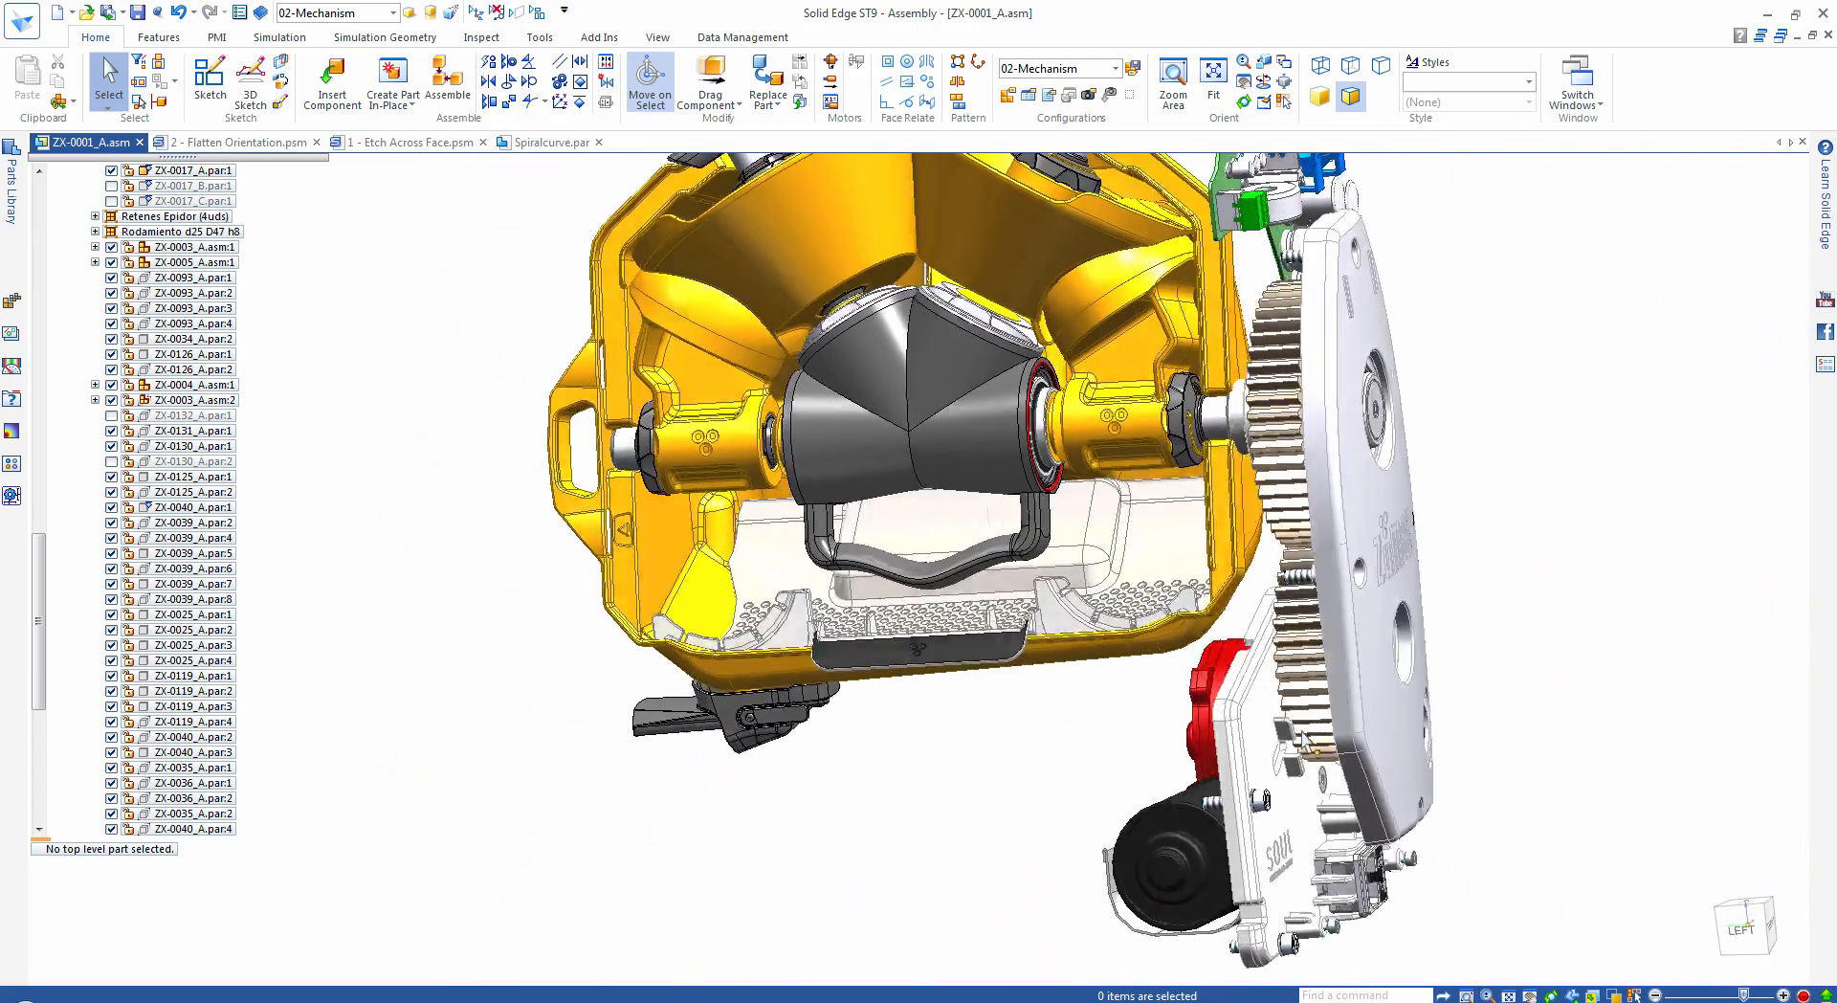
{"action": "left_click", "coordinate": [1172, 760]}
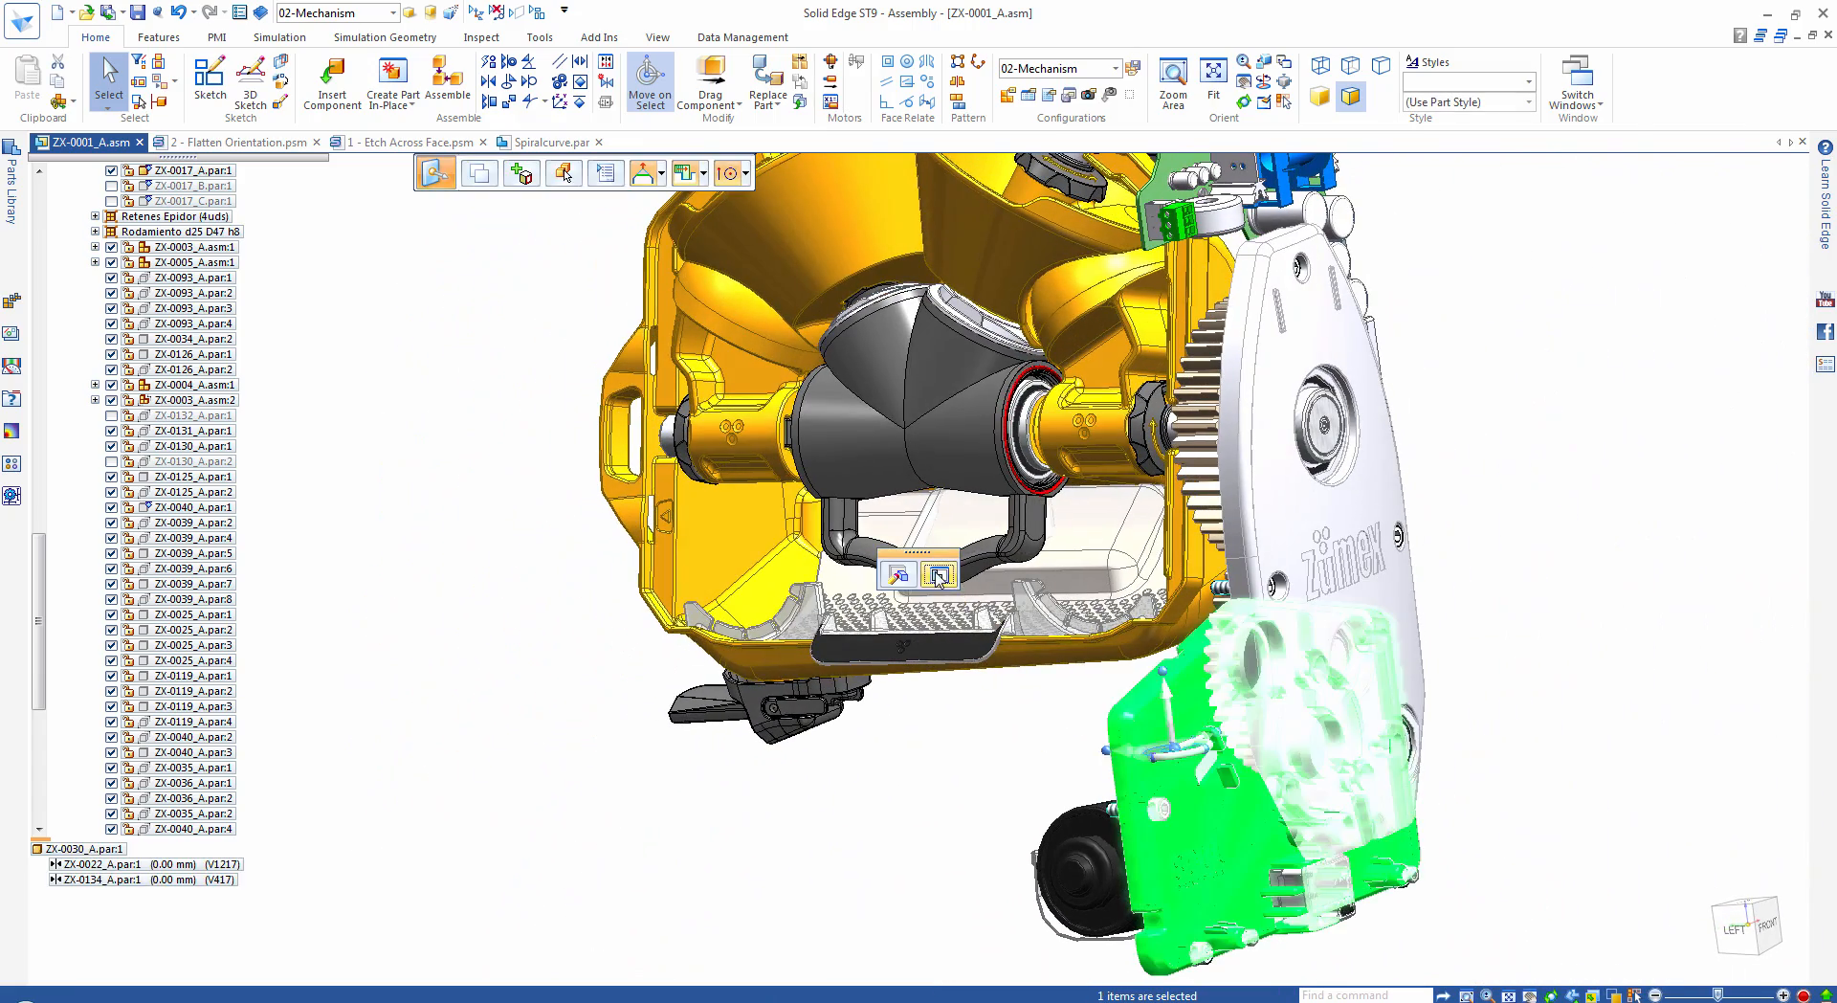
{"action": "left_click", "coordinate": [964, 819]}
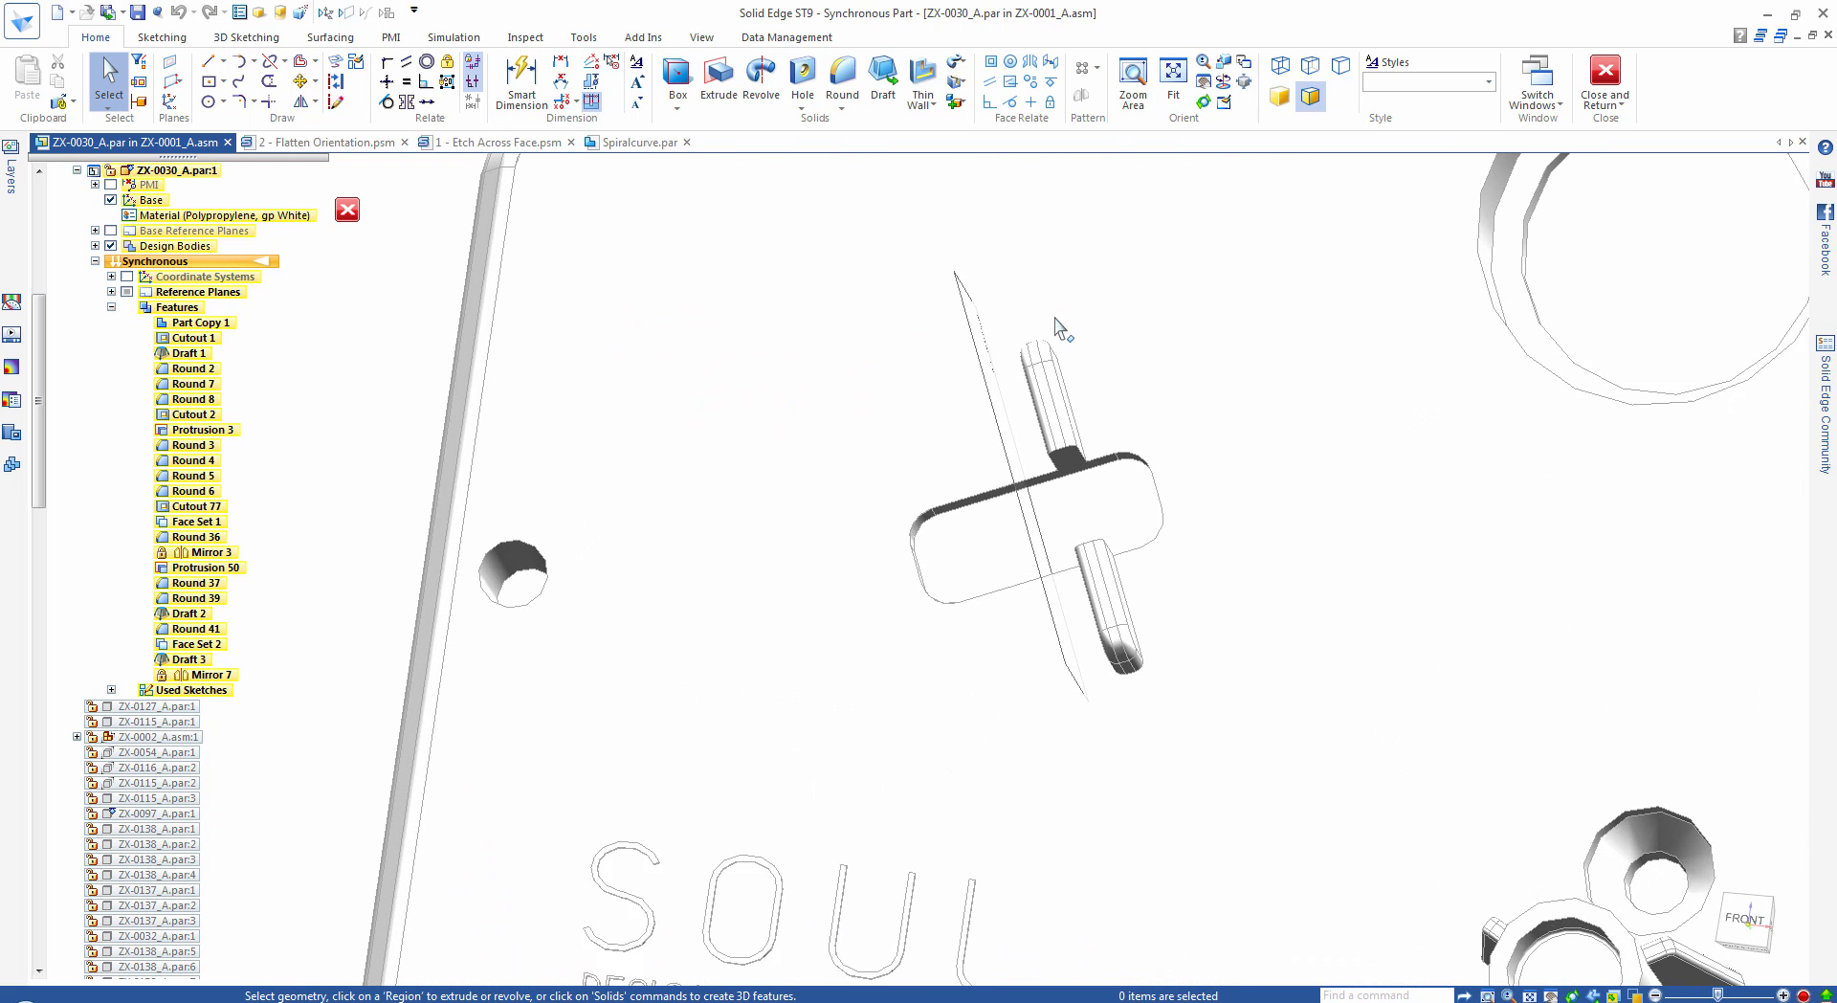
Mirror the pair of ribs, together with the two long faces of the rounded slot, about Plane 12.
{"action": "left_click_drag", "start_coordinate": [915, 281], "coordinate": [1126, 788]}
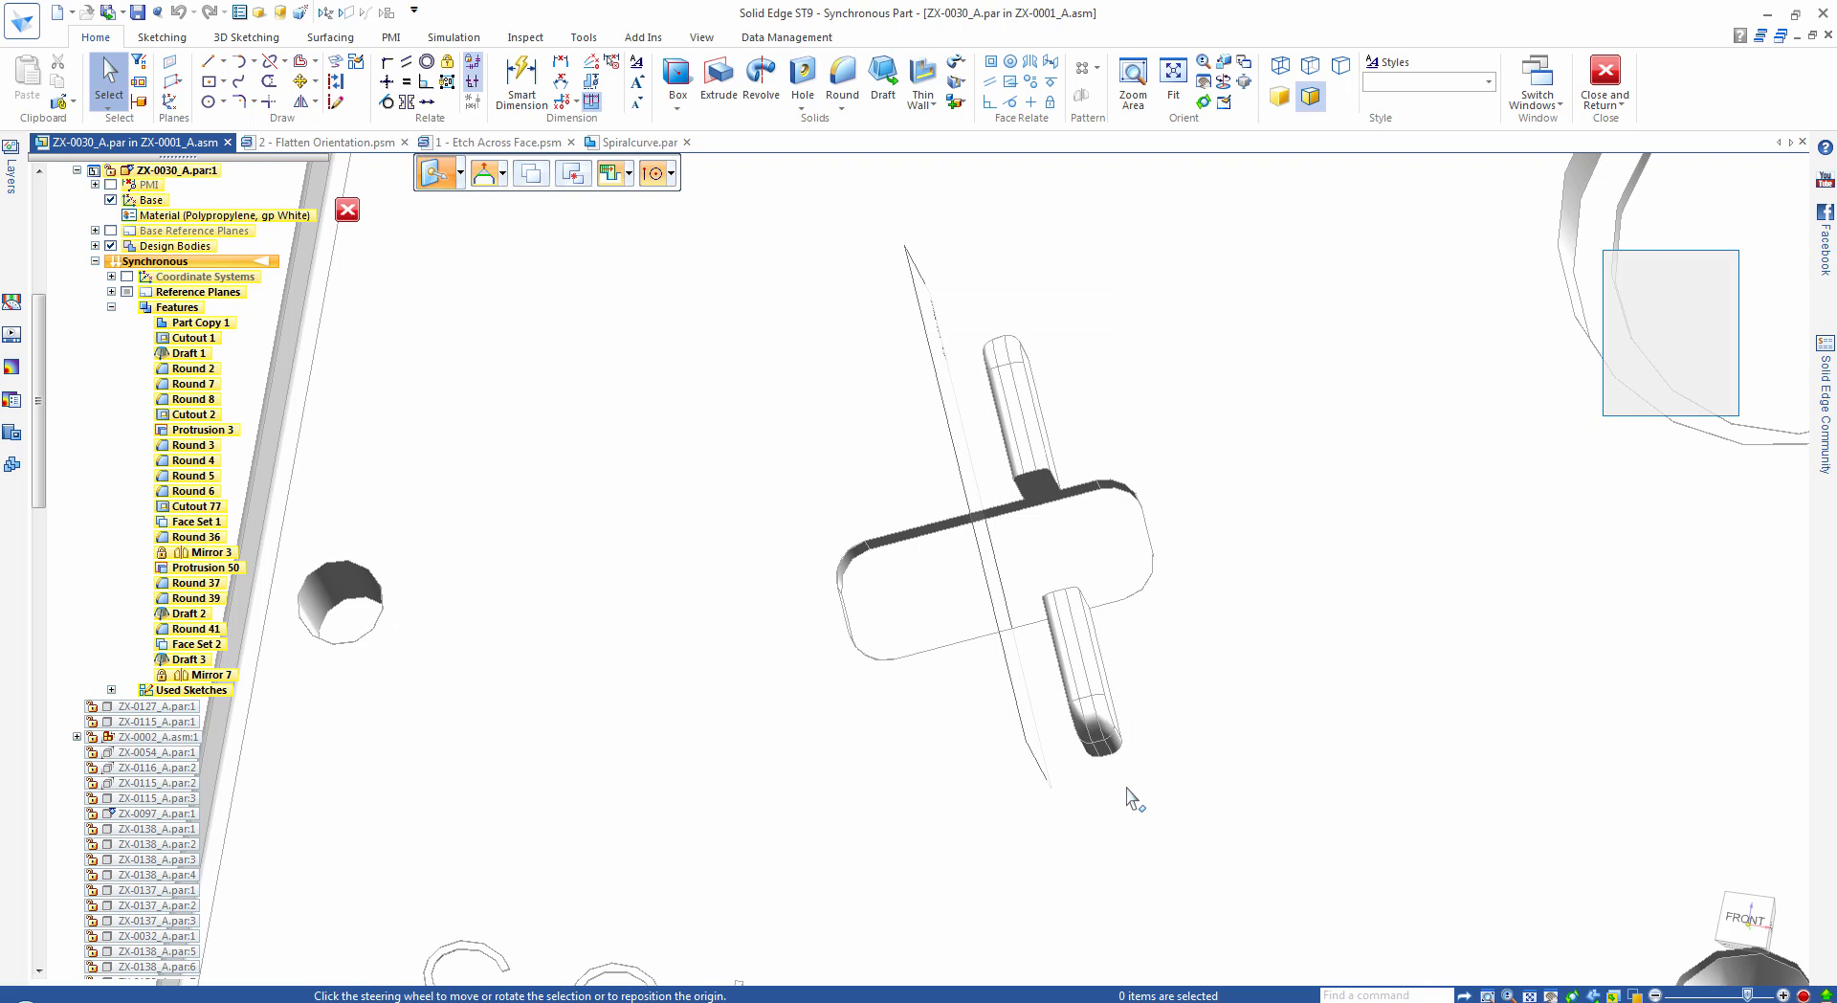
{"action": "key", "text": "space"}
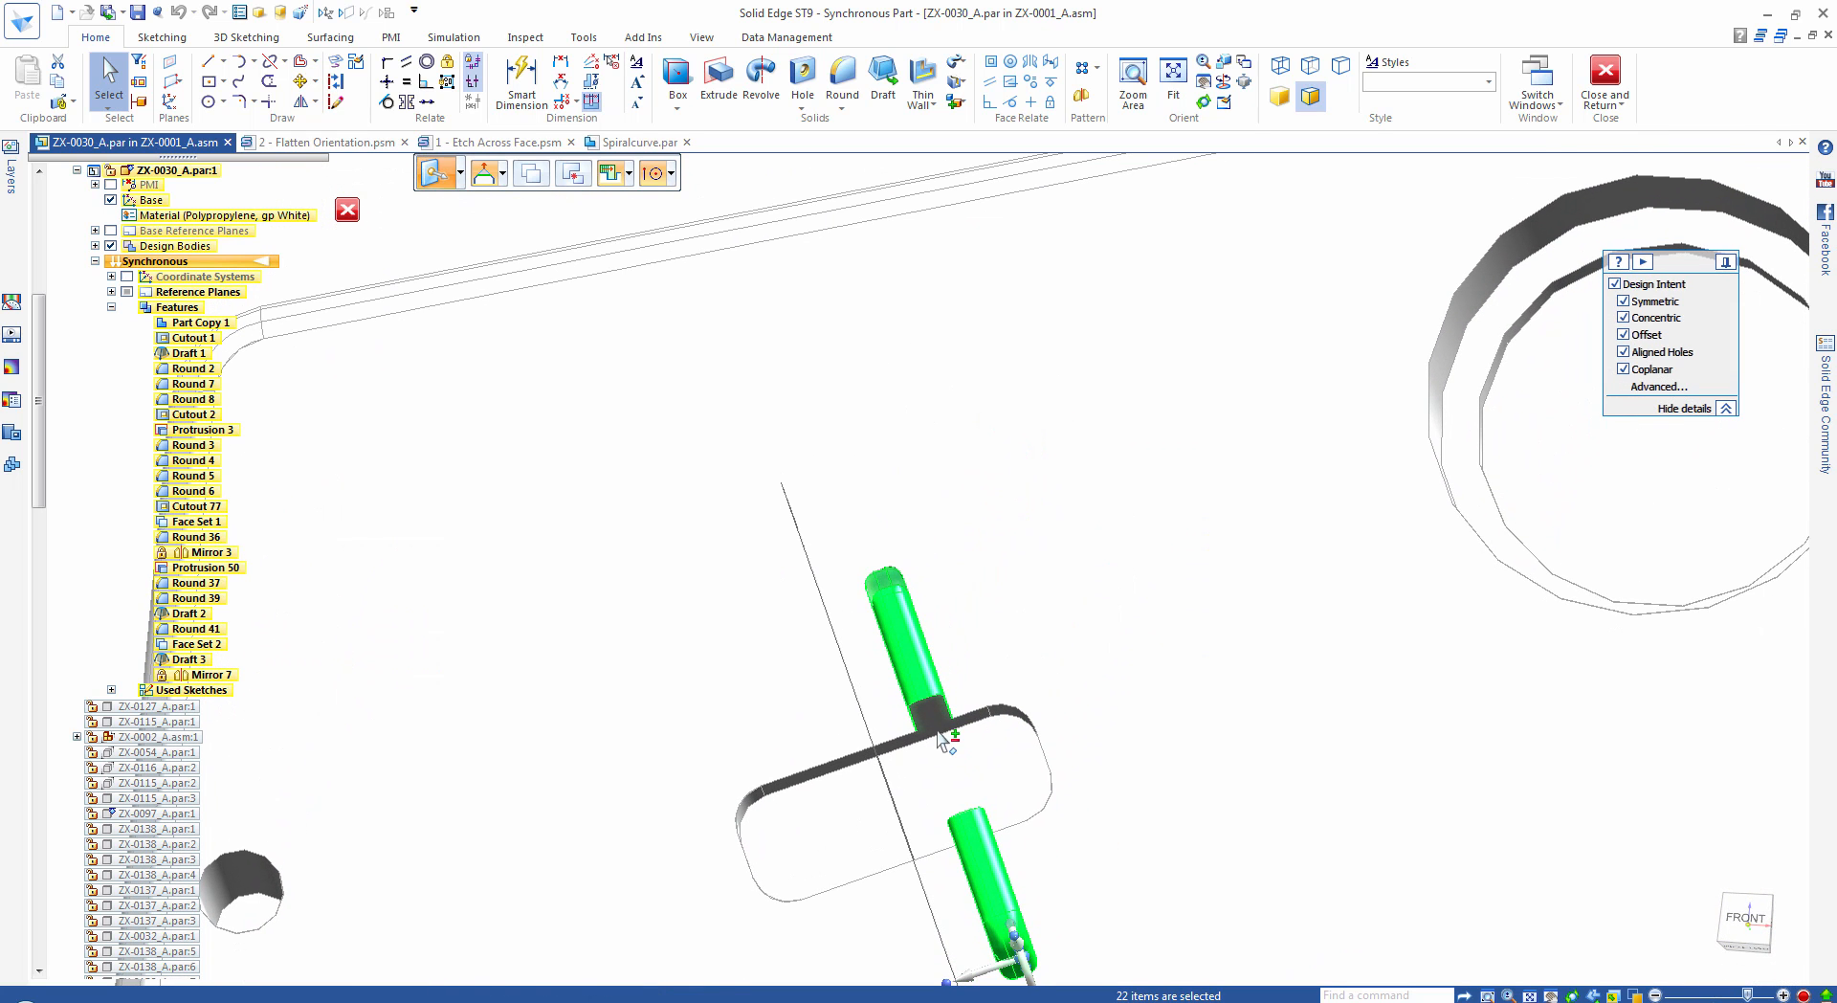
{"action": "left_click", "coordinate": [985, 720], "text": "ctrl"}
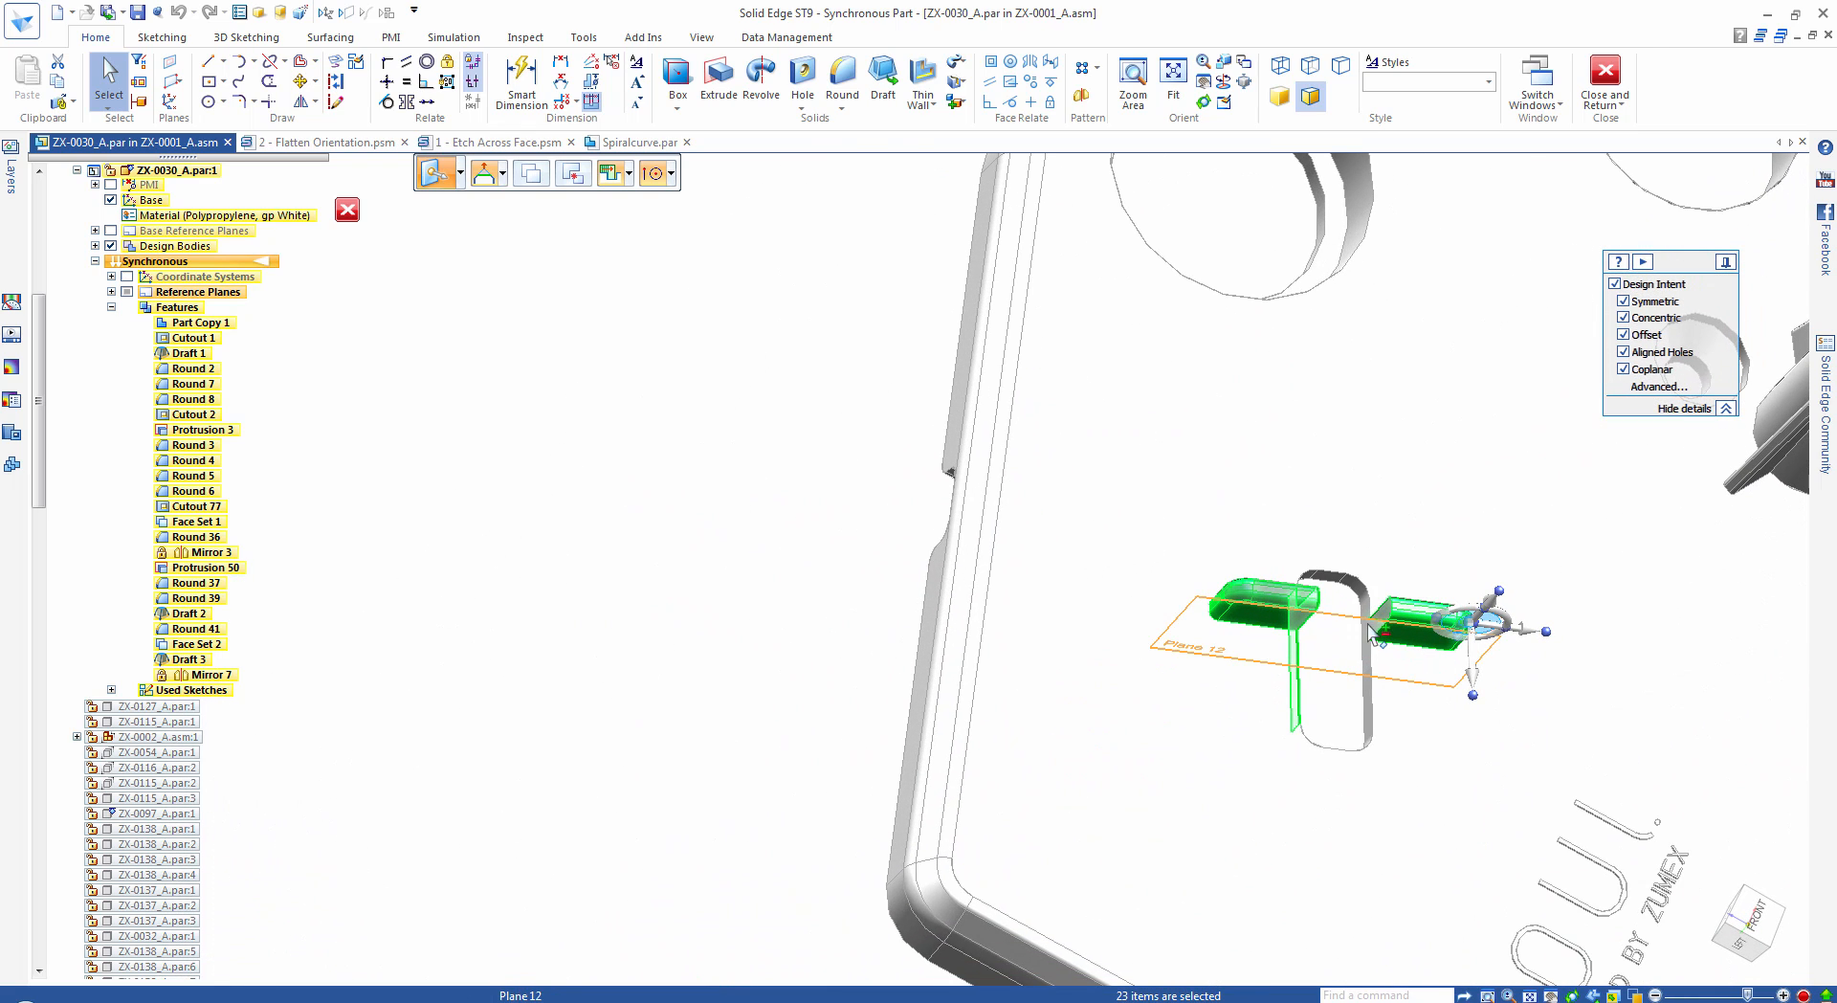
{"action": "left_click", "coordinate": [1371, 617], "text": "ctrl"}
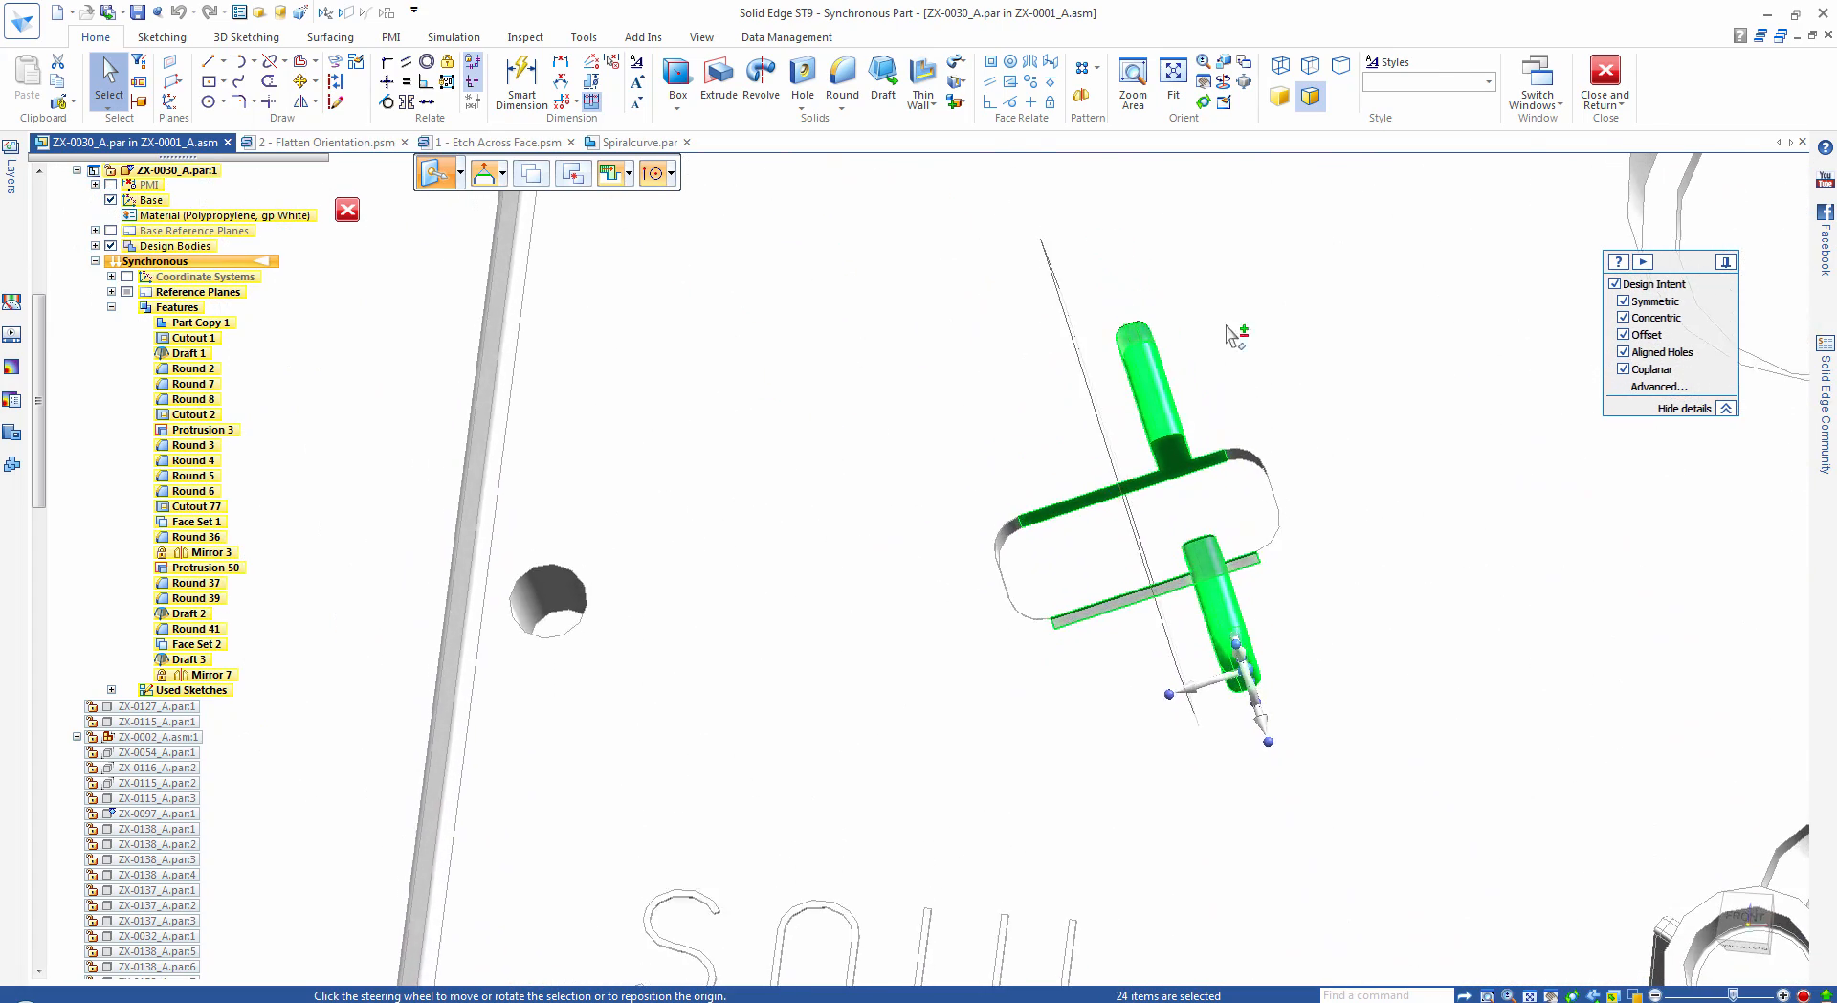
{"action": "left_click", "coordinate": [1084, 100]}
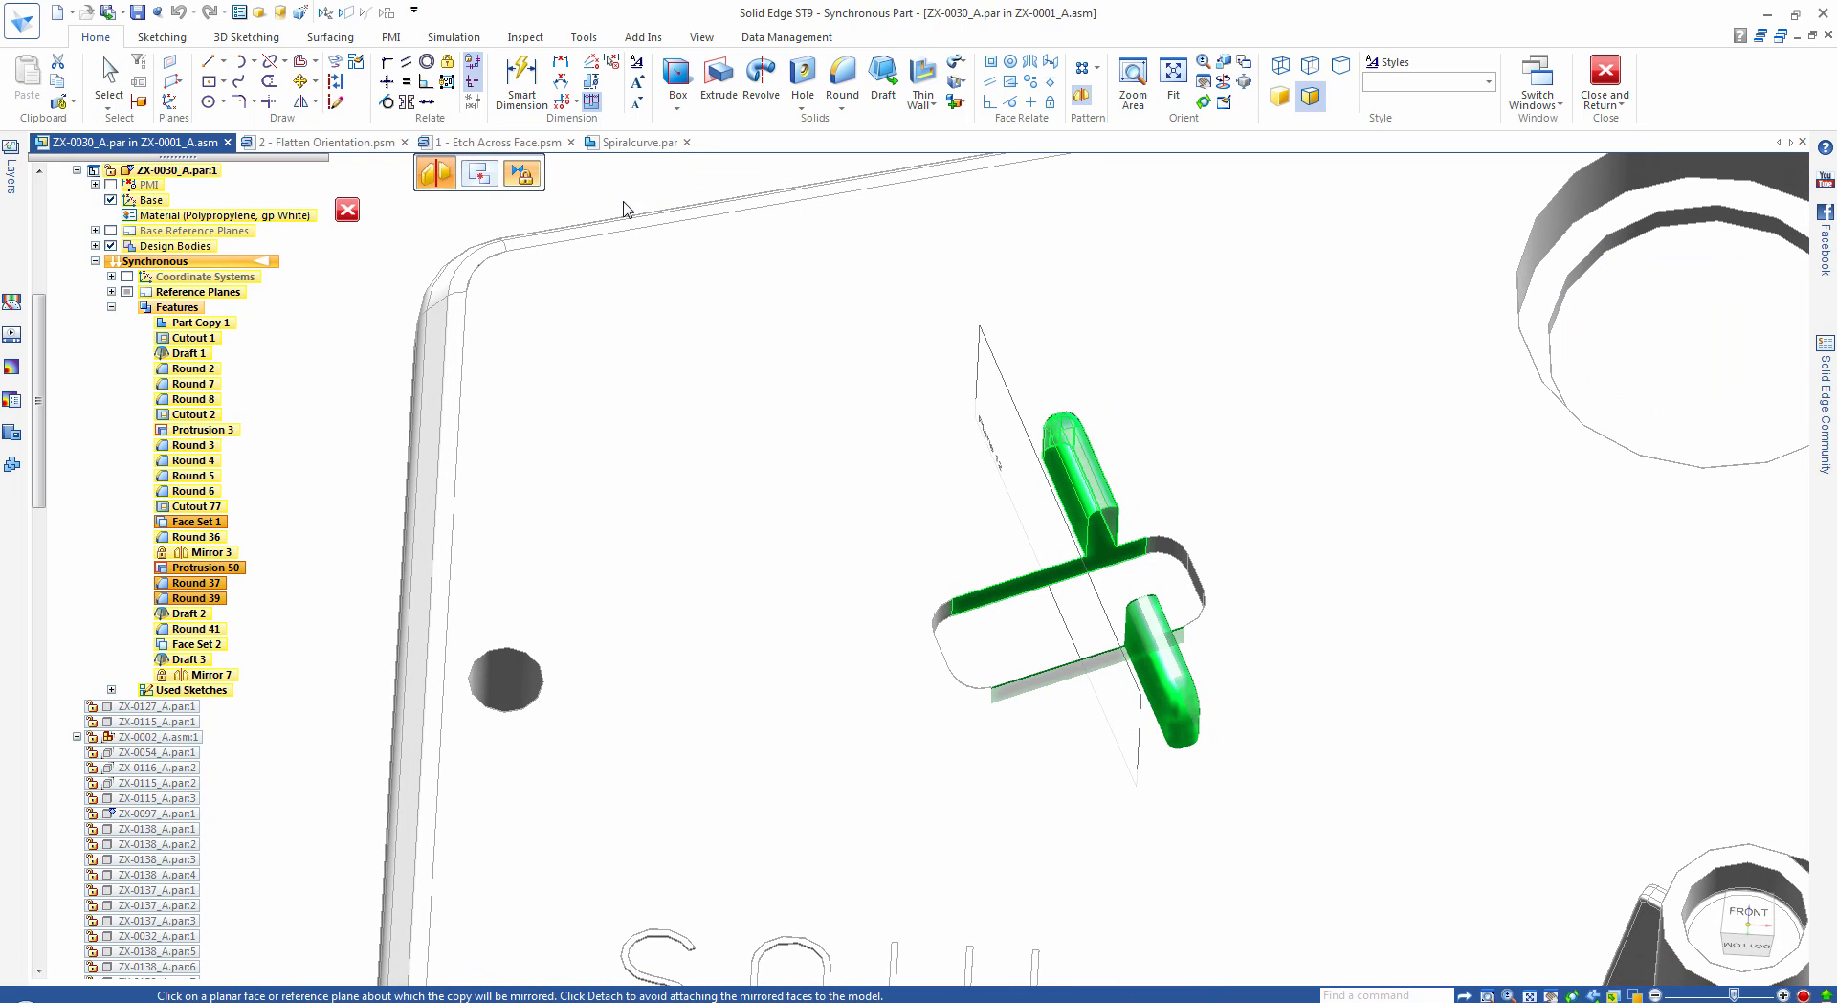
{"action": "left_click", "coordinate": [522, 174]}
{"action": "left_click", "coordinate": [1012, 379]}
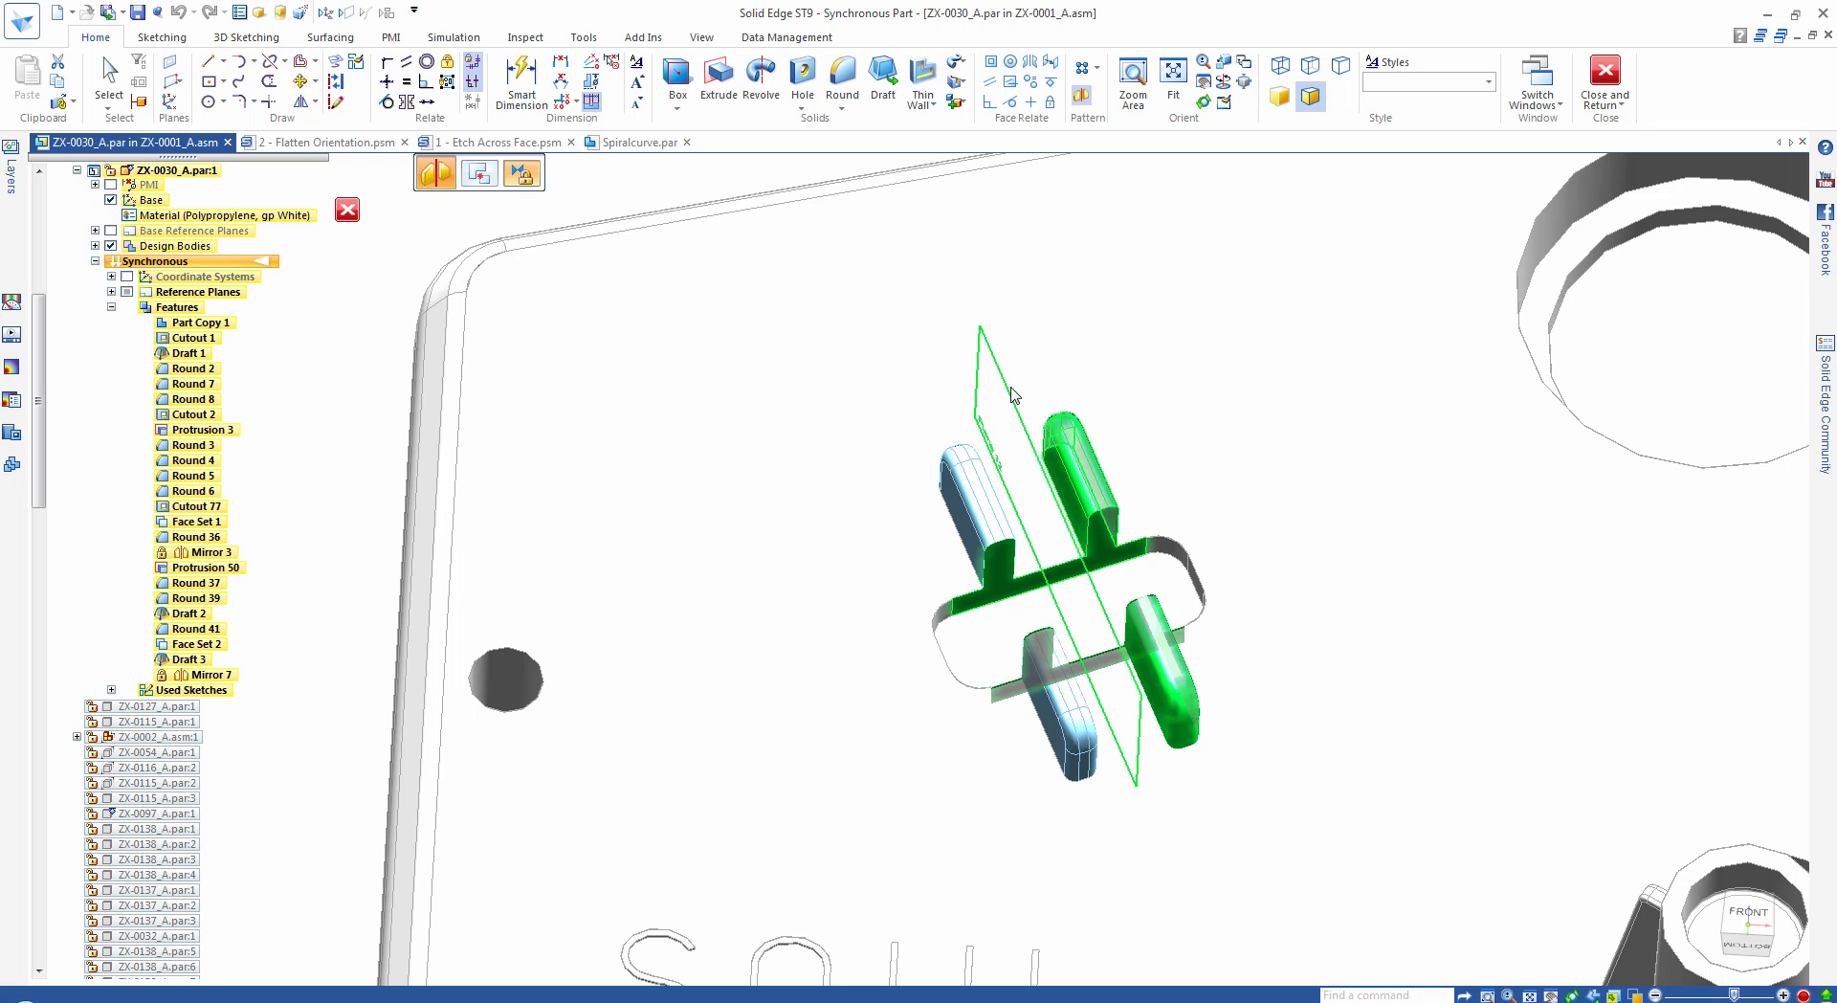
{"action": "key", "text": "Escape"}
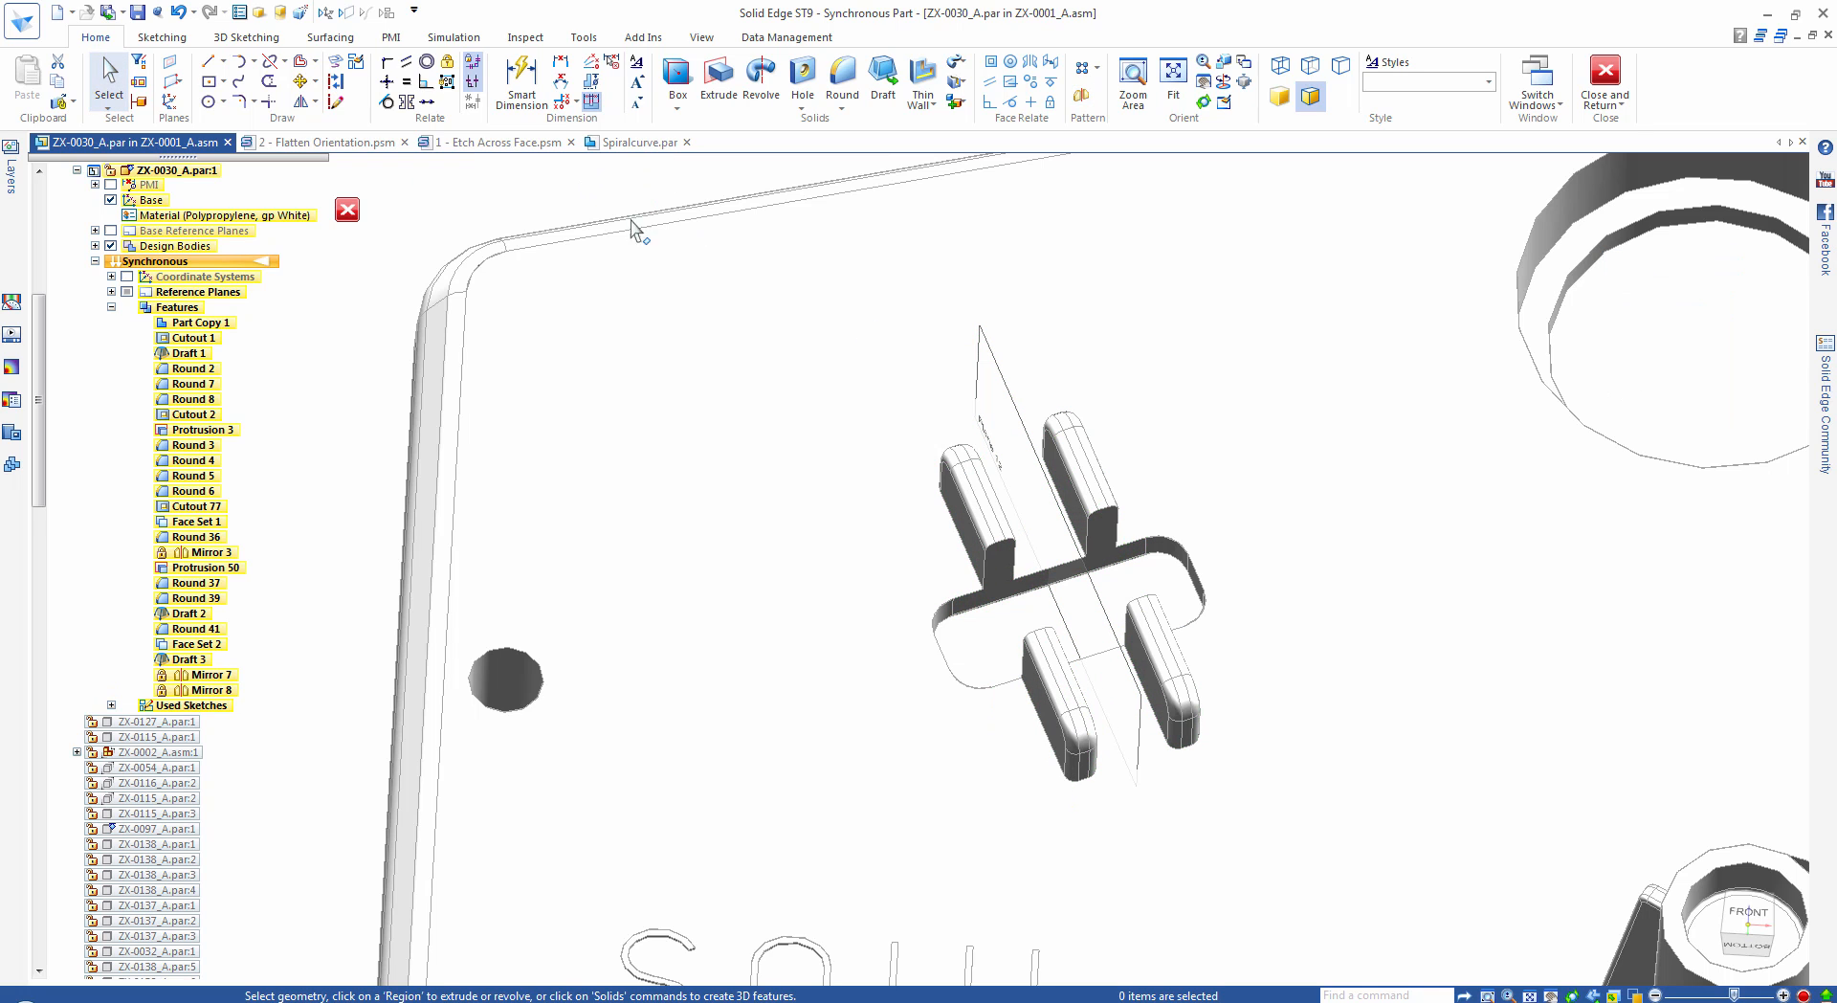
Try to move a mirrored rib's outer side face by 1 mm, toggling the Offset design intent relationship during the move.
{"action": "left_click", "coordinate": [1001, 658]}
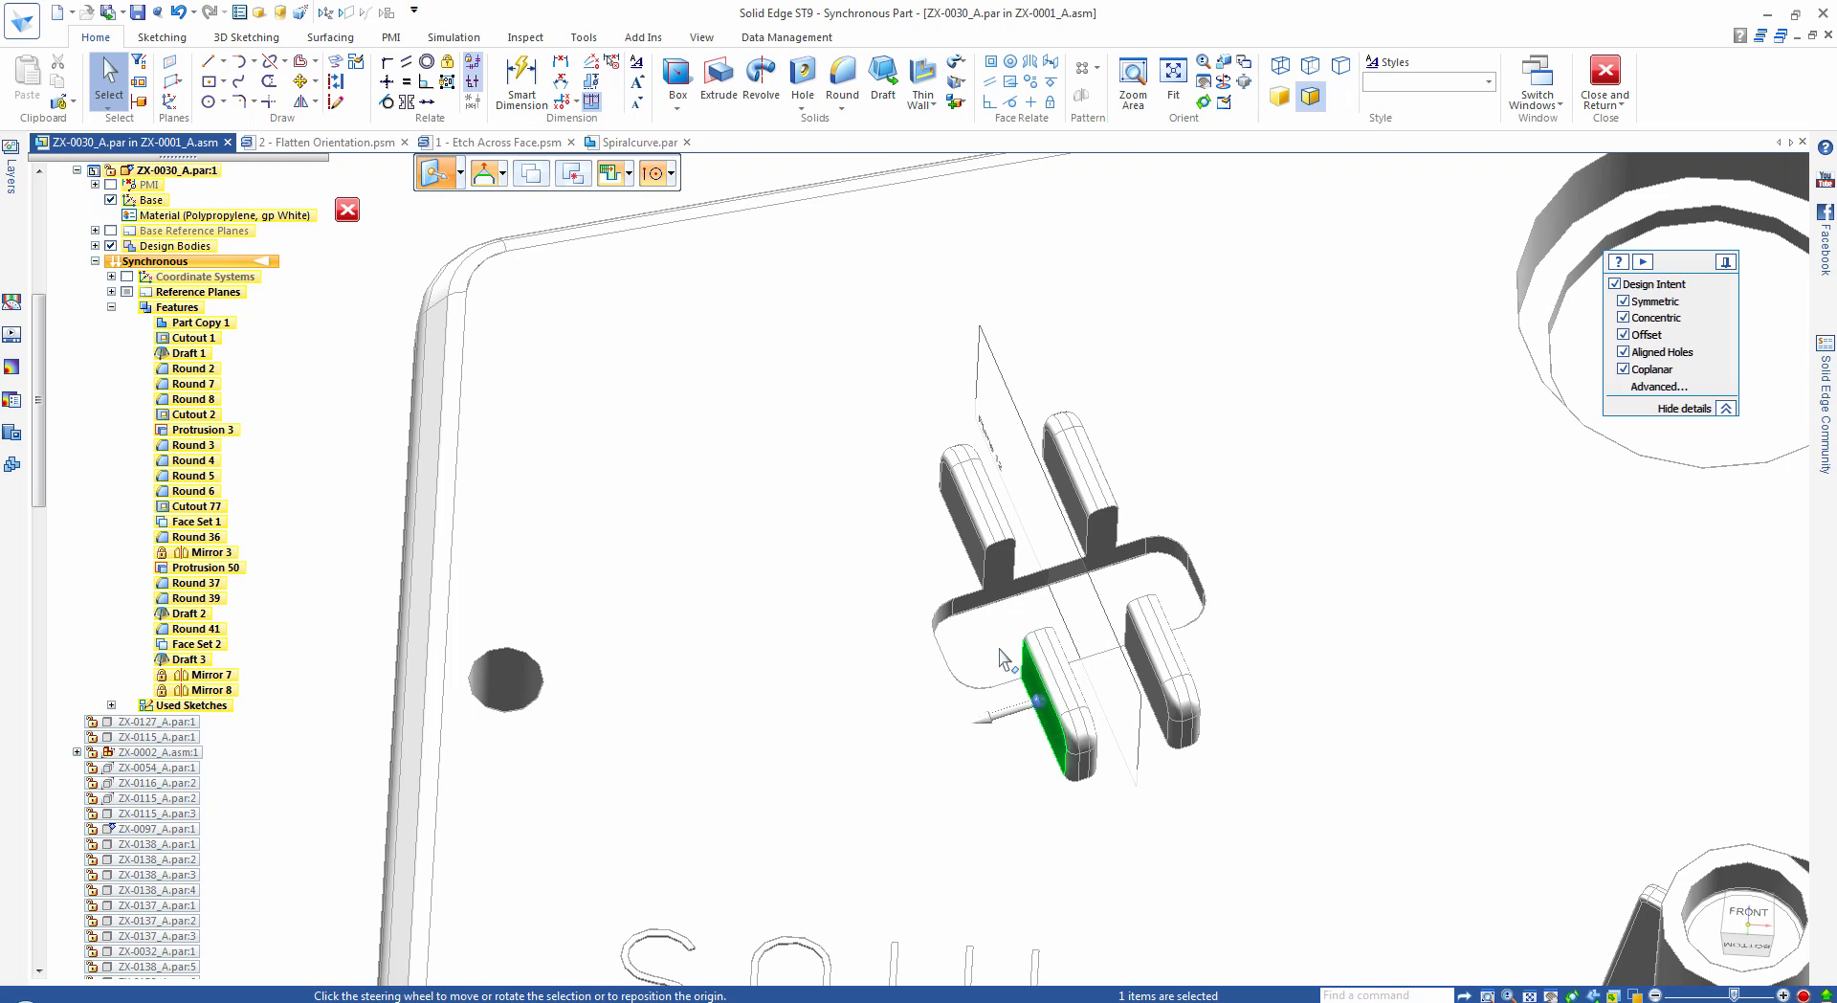
{"action": "left_click", "coordinate": [1000, 716]}
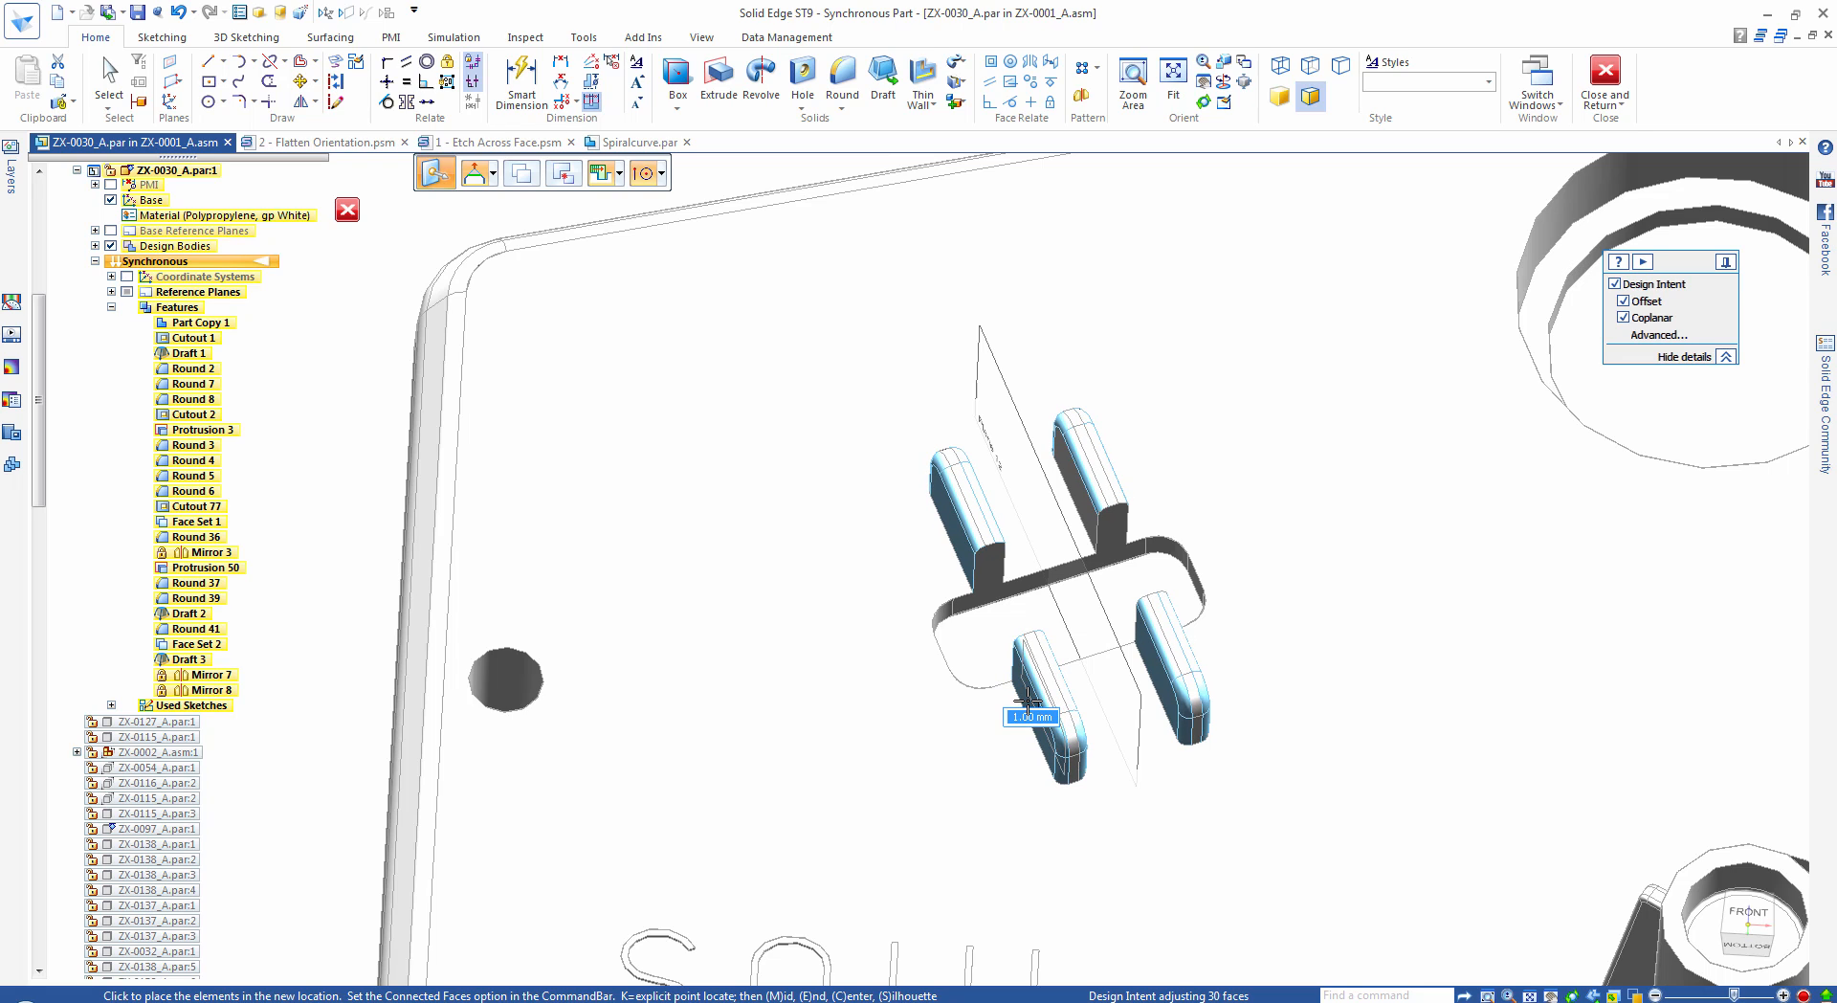
{"action": "type", "text": "1"}
{"action": "key", "text": "Return"}
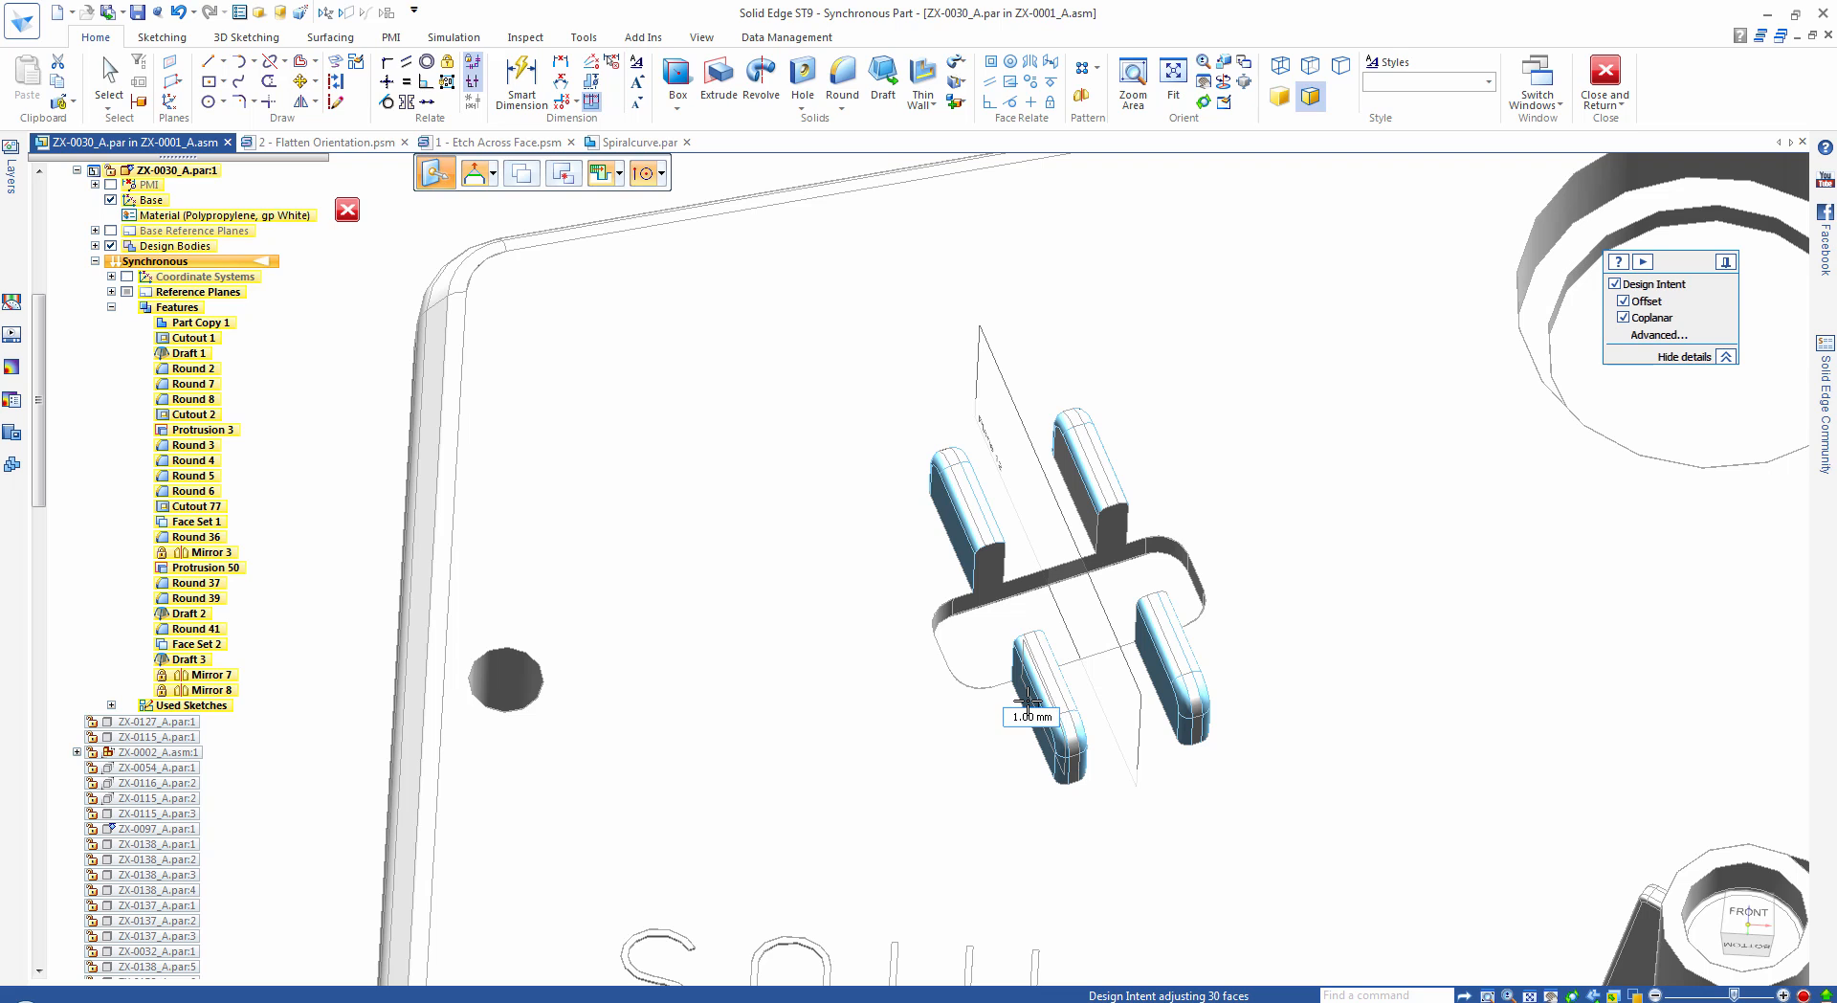
{"action": "key", "text": "o"}
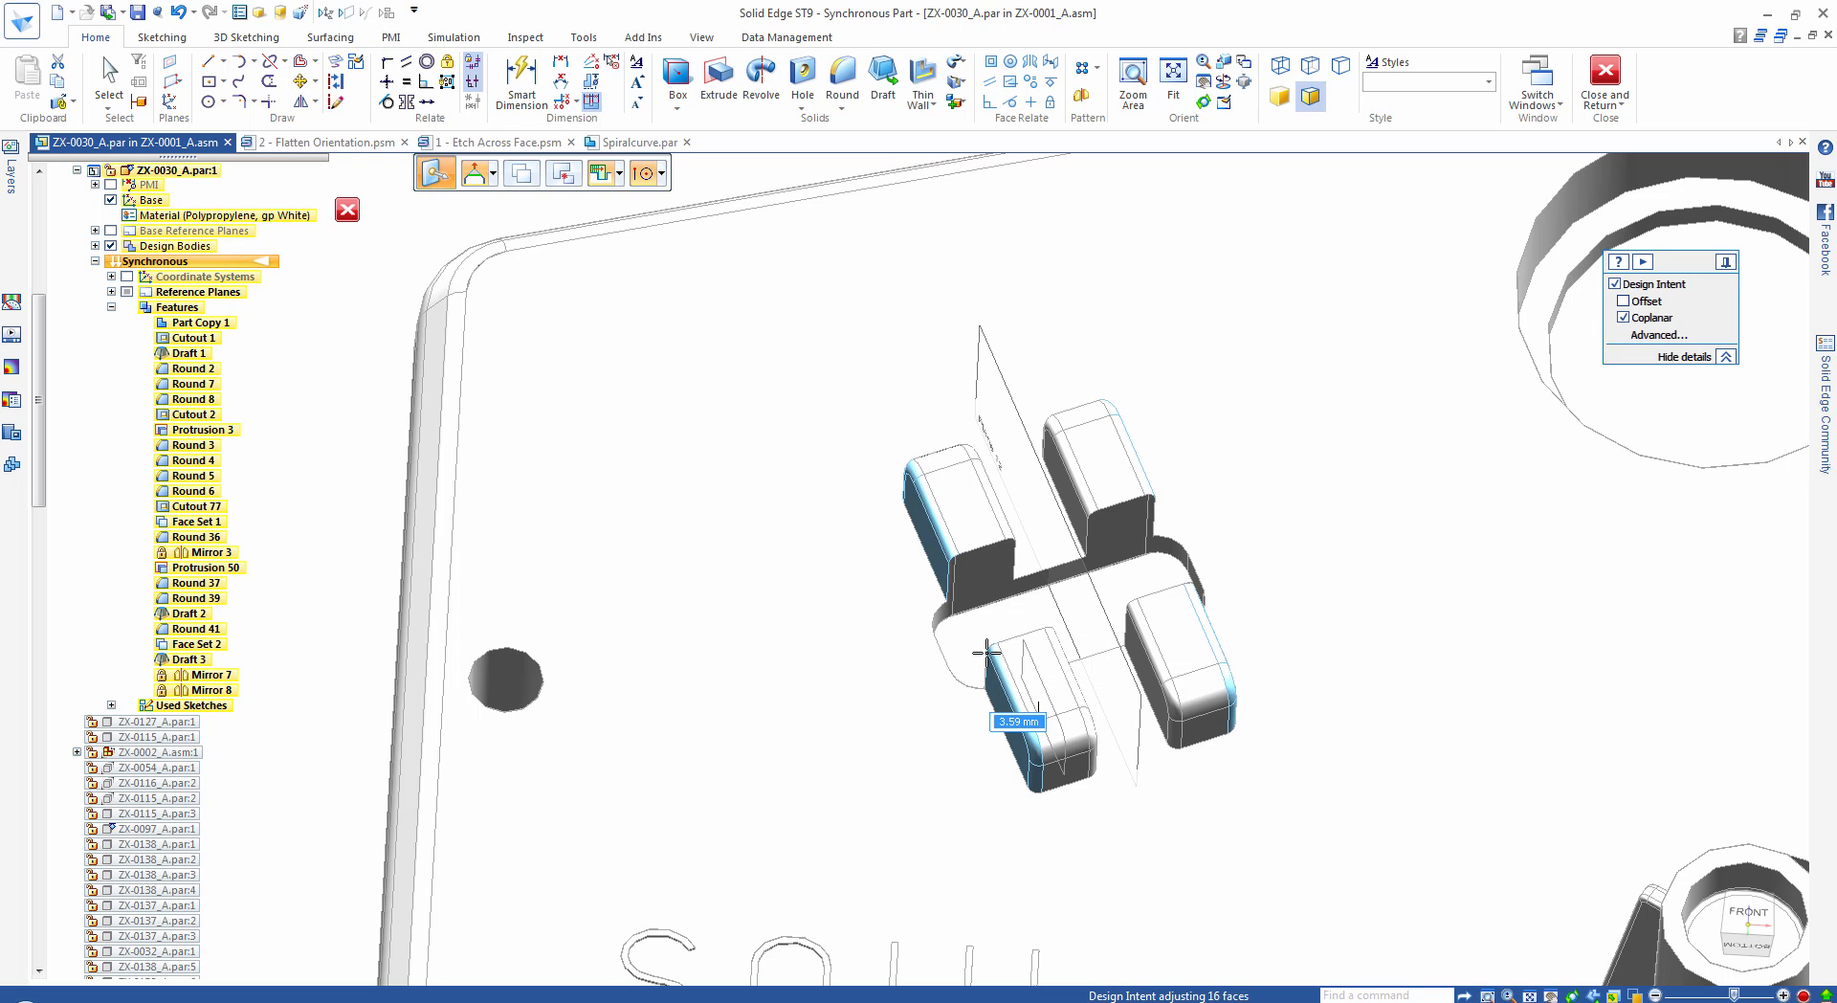
{"action": "left_click", "coordinate": [988, 650]}
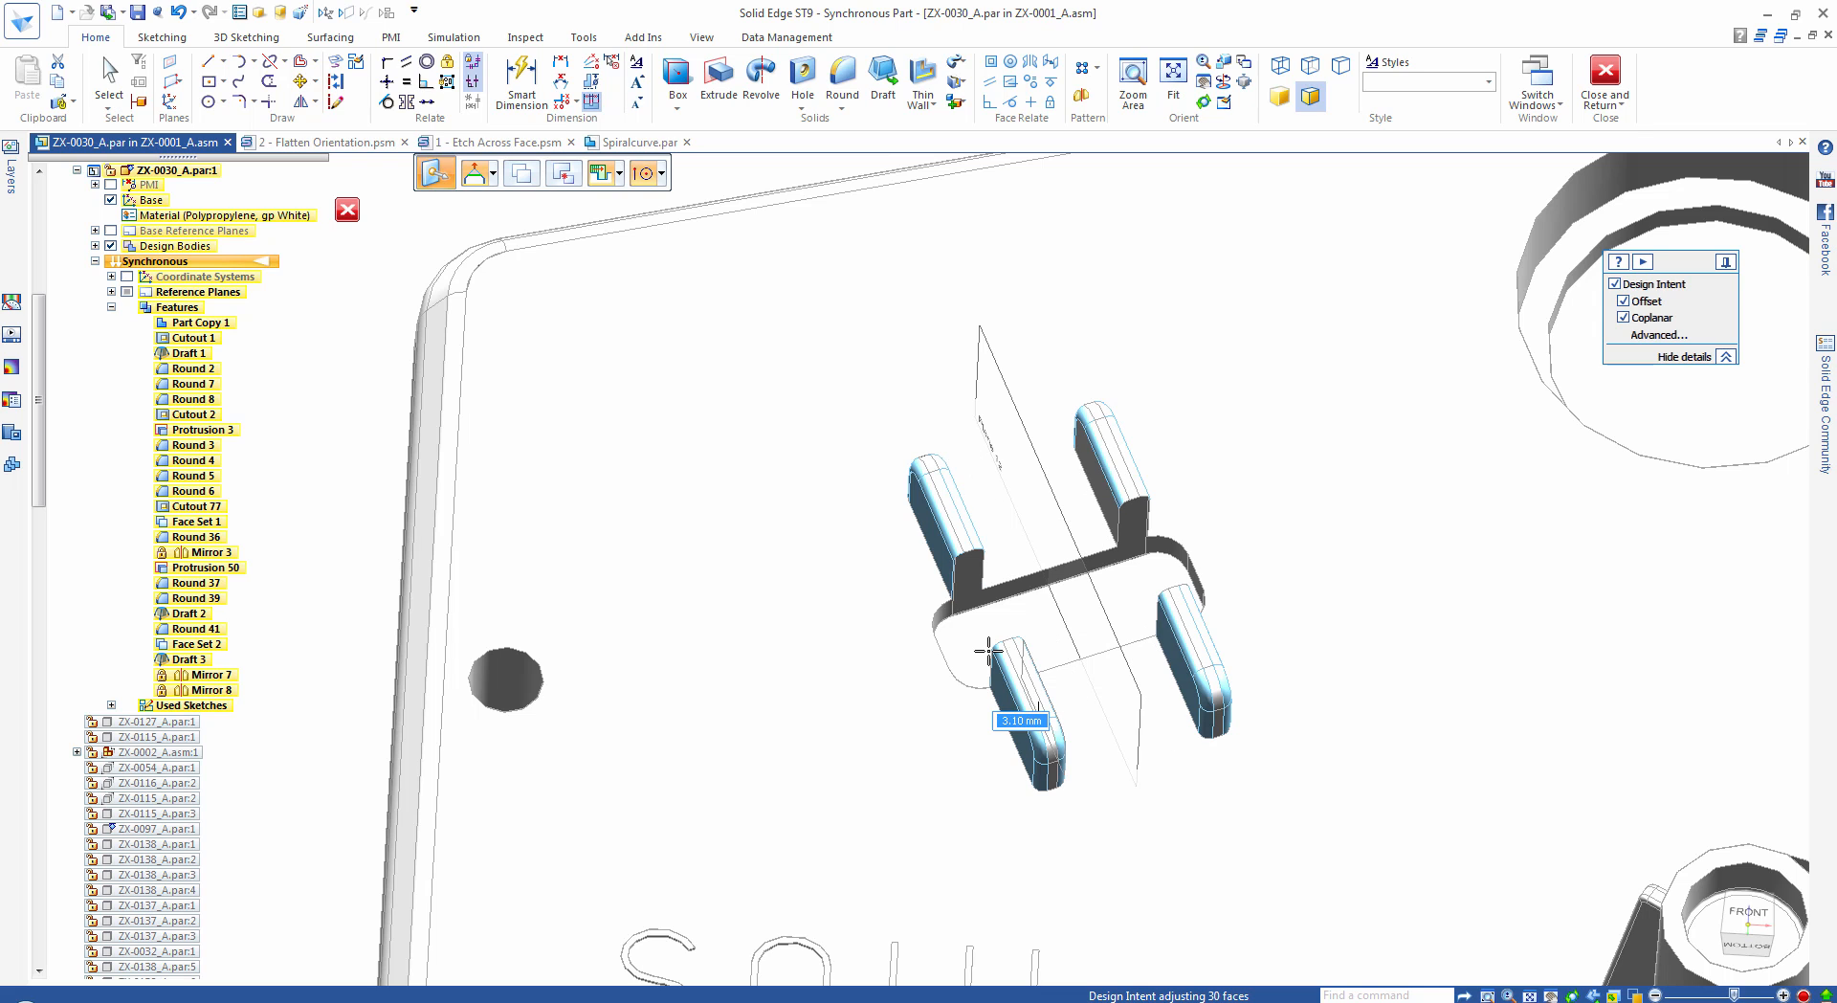
{"action": "key", "text": "Escape"}
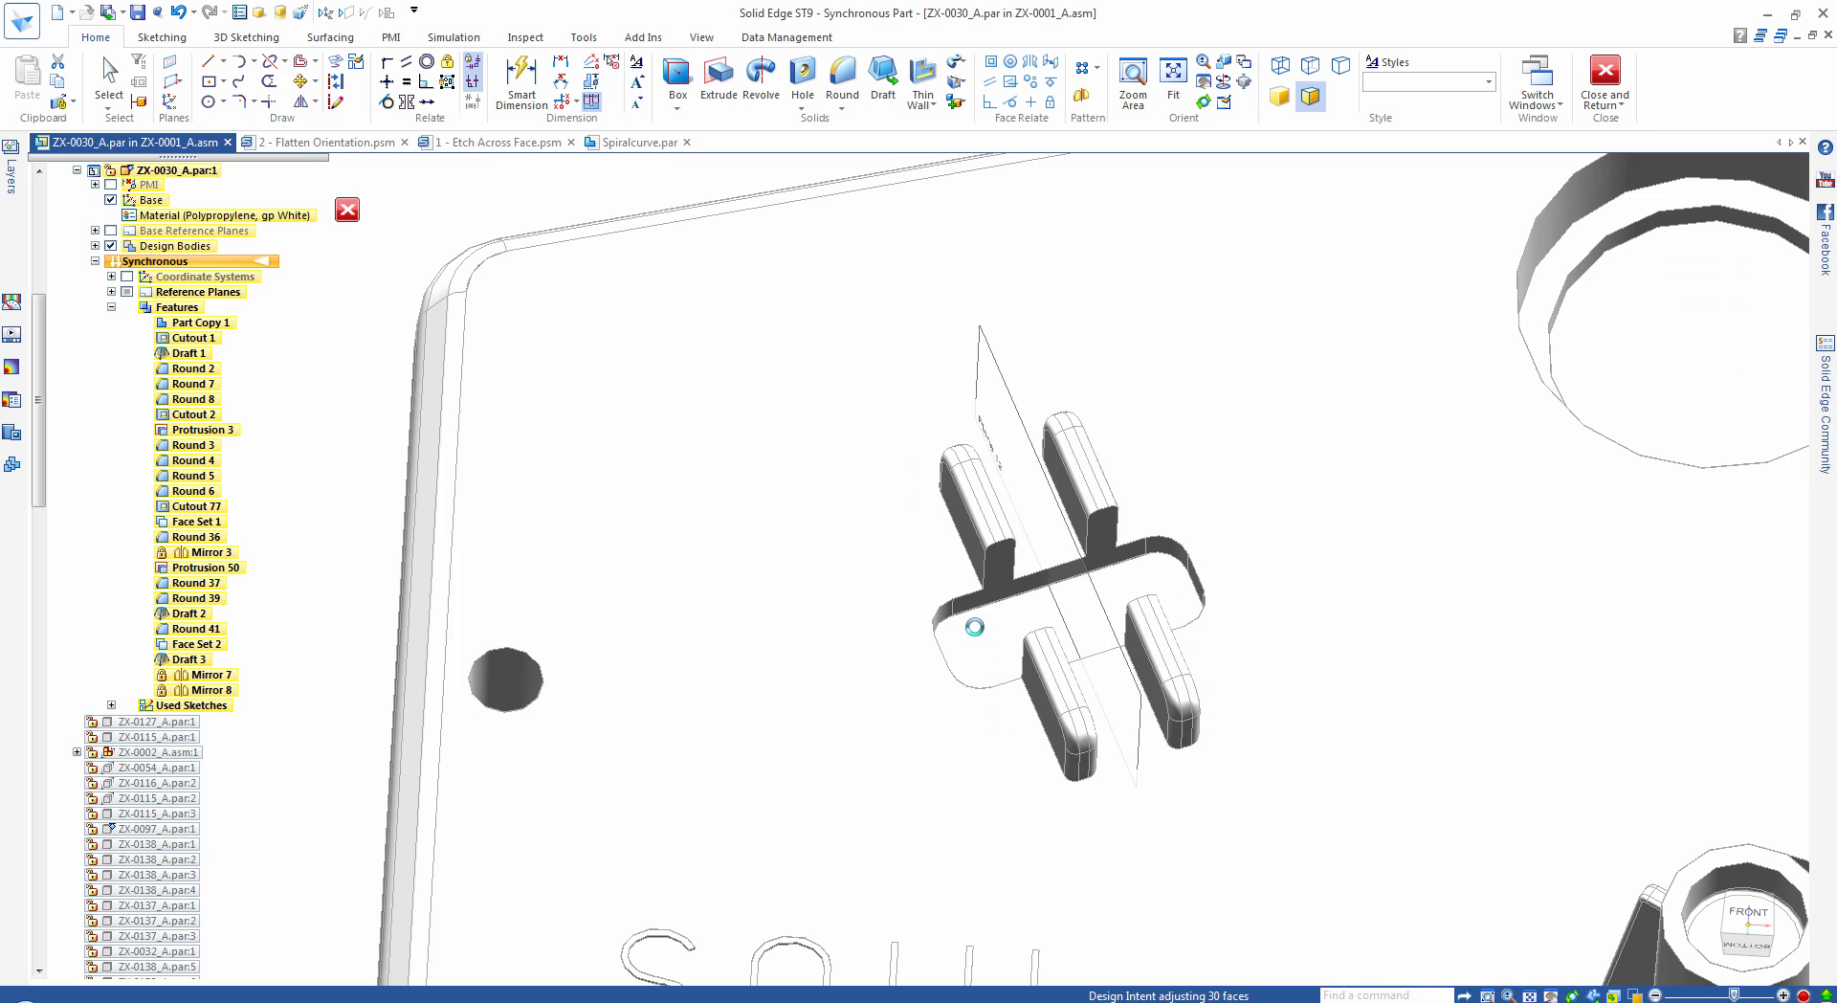
{"action": "key", "text": "Escape"}
Rotate the two ribs on the tapered boss below the SOUL lettering by 45° about the boss axis.
{"action": "scroll", "coordinate": [986, 637], "scroll_direction": "down", "scroll_amount": 5}
{"action": "middle_click_drag", "start_coordinate": [983, 700], "coordinate": [1006, 740]}
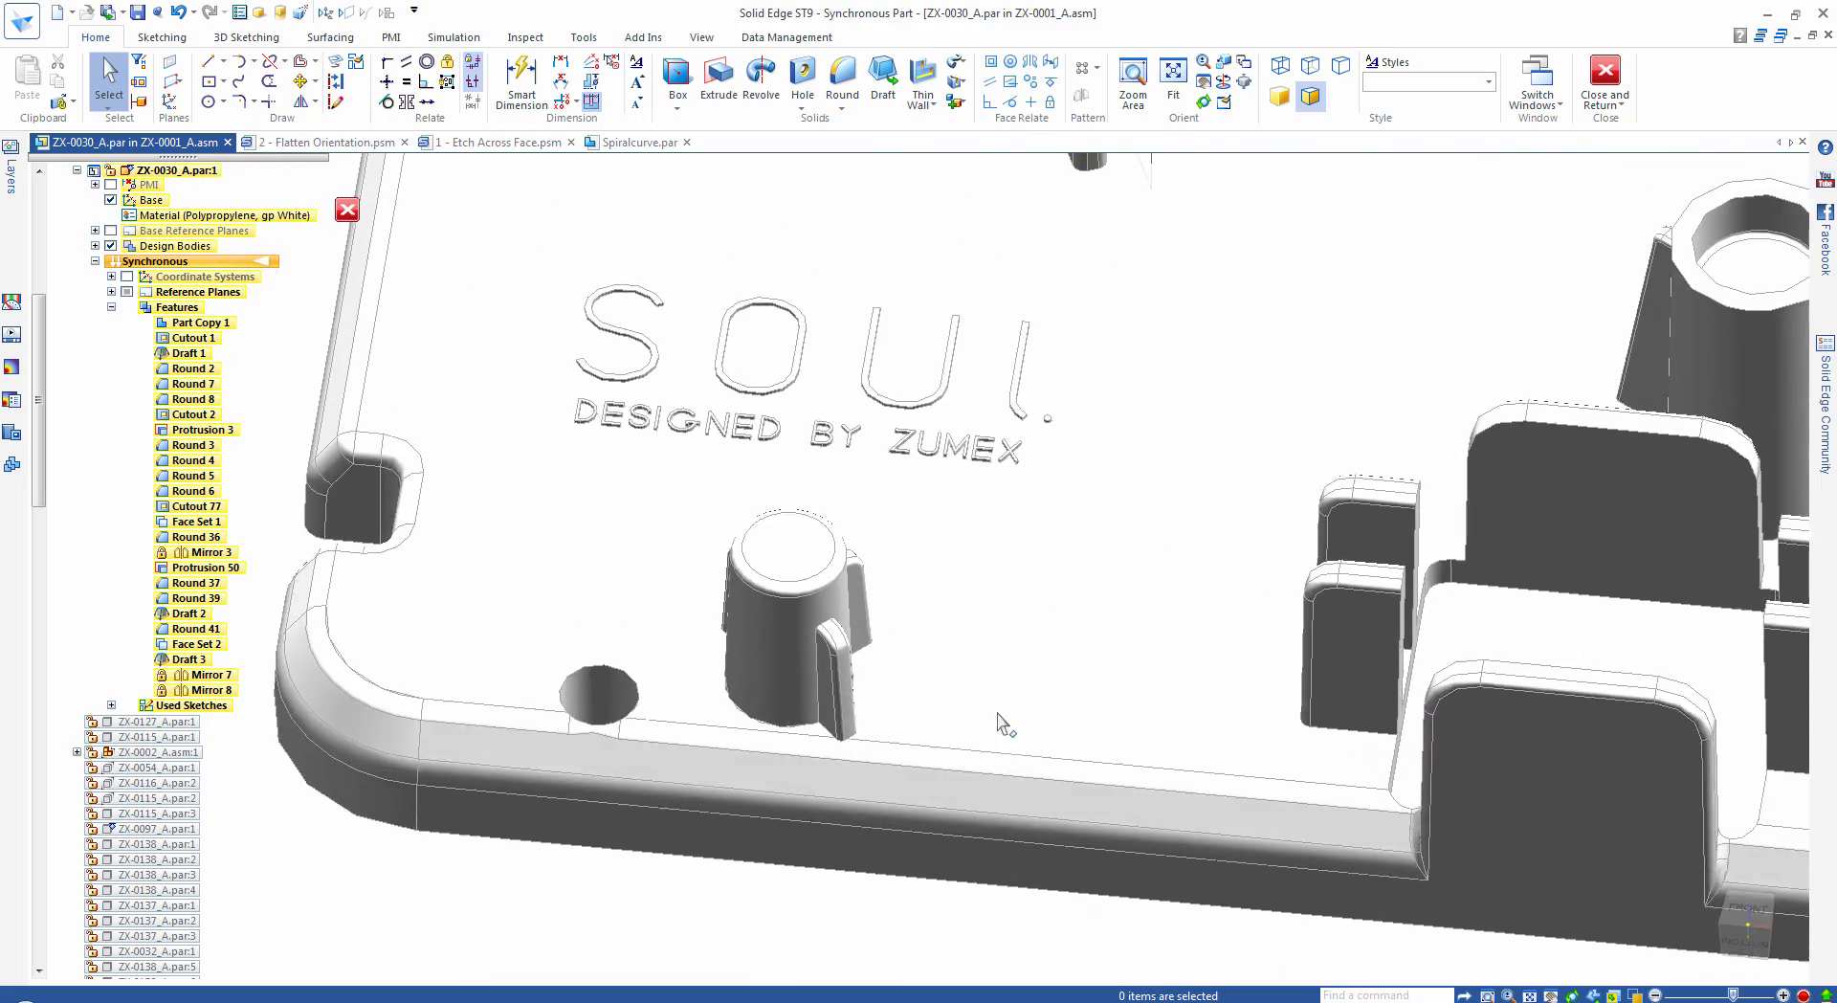
{"action": "left_click", "coordinate": [817, 796]}
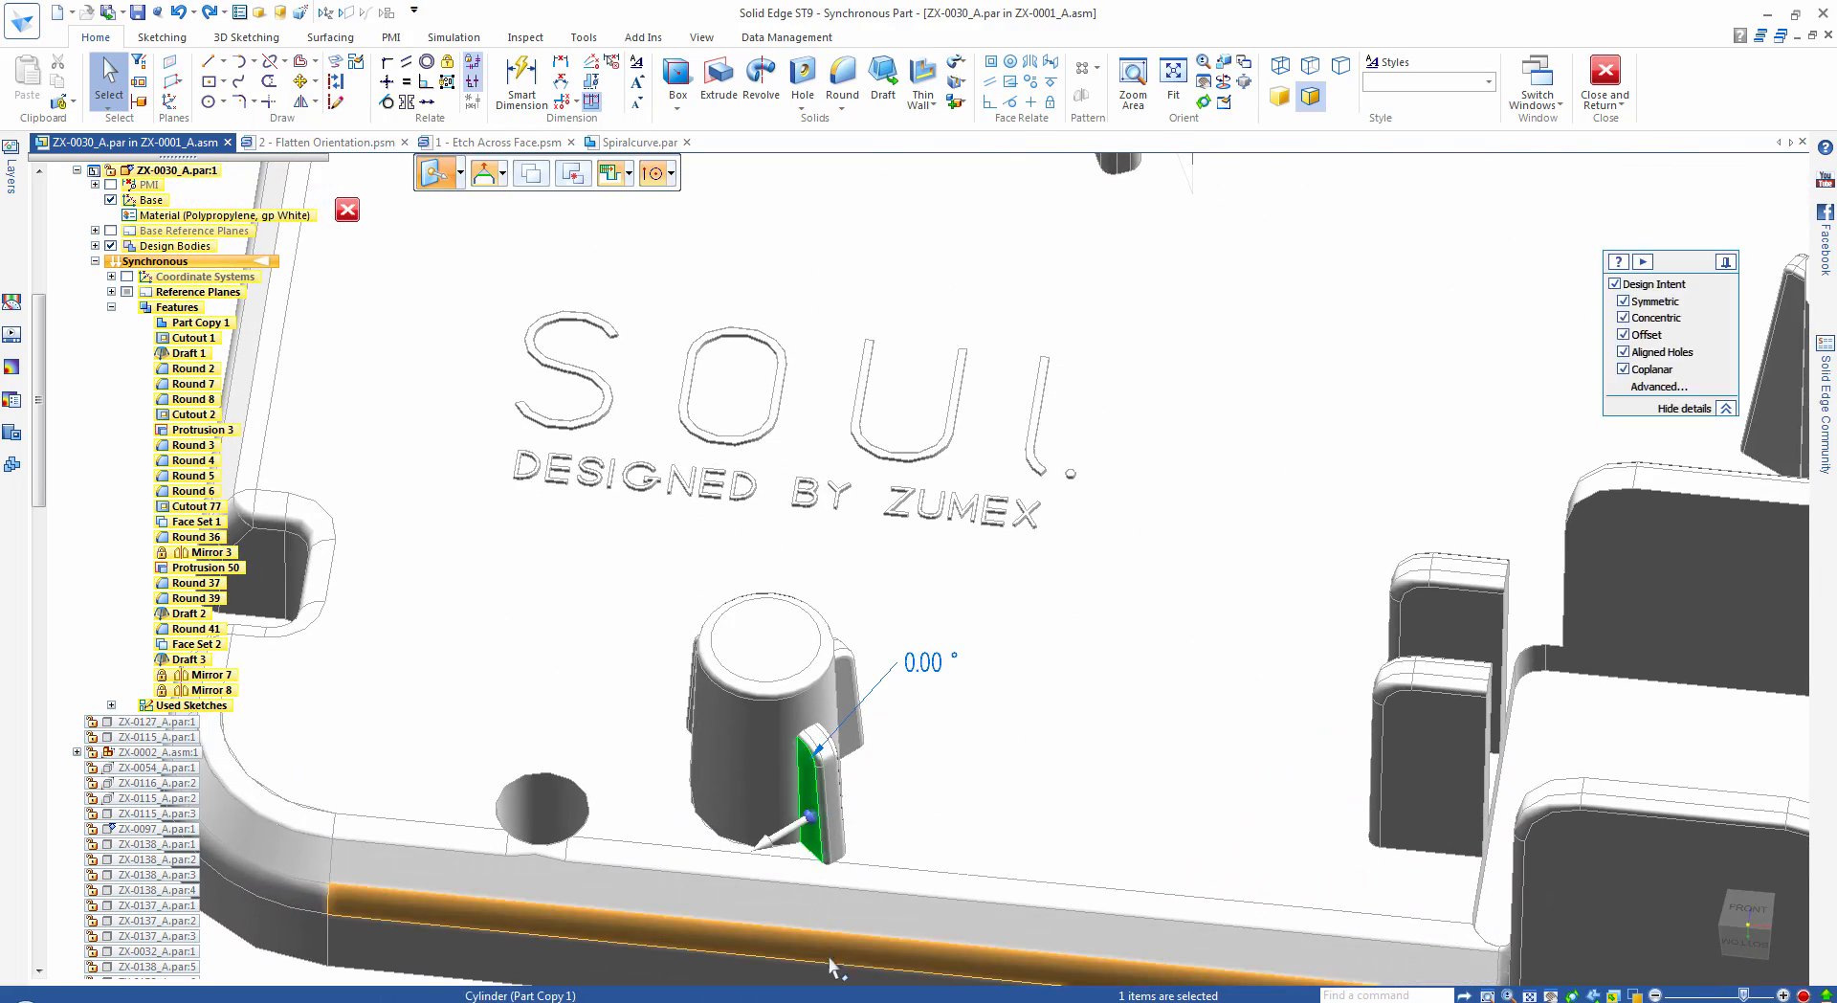
{"action": "left_click", "coordinate": [844, 683], "text": "ctrl"}
{"action": "left_click", "coordinate": [810, 817]}
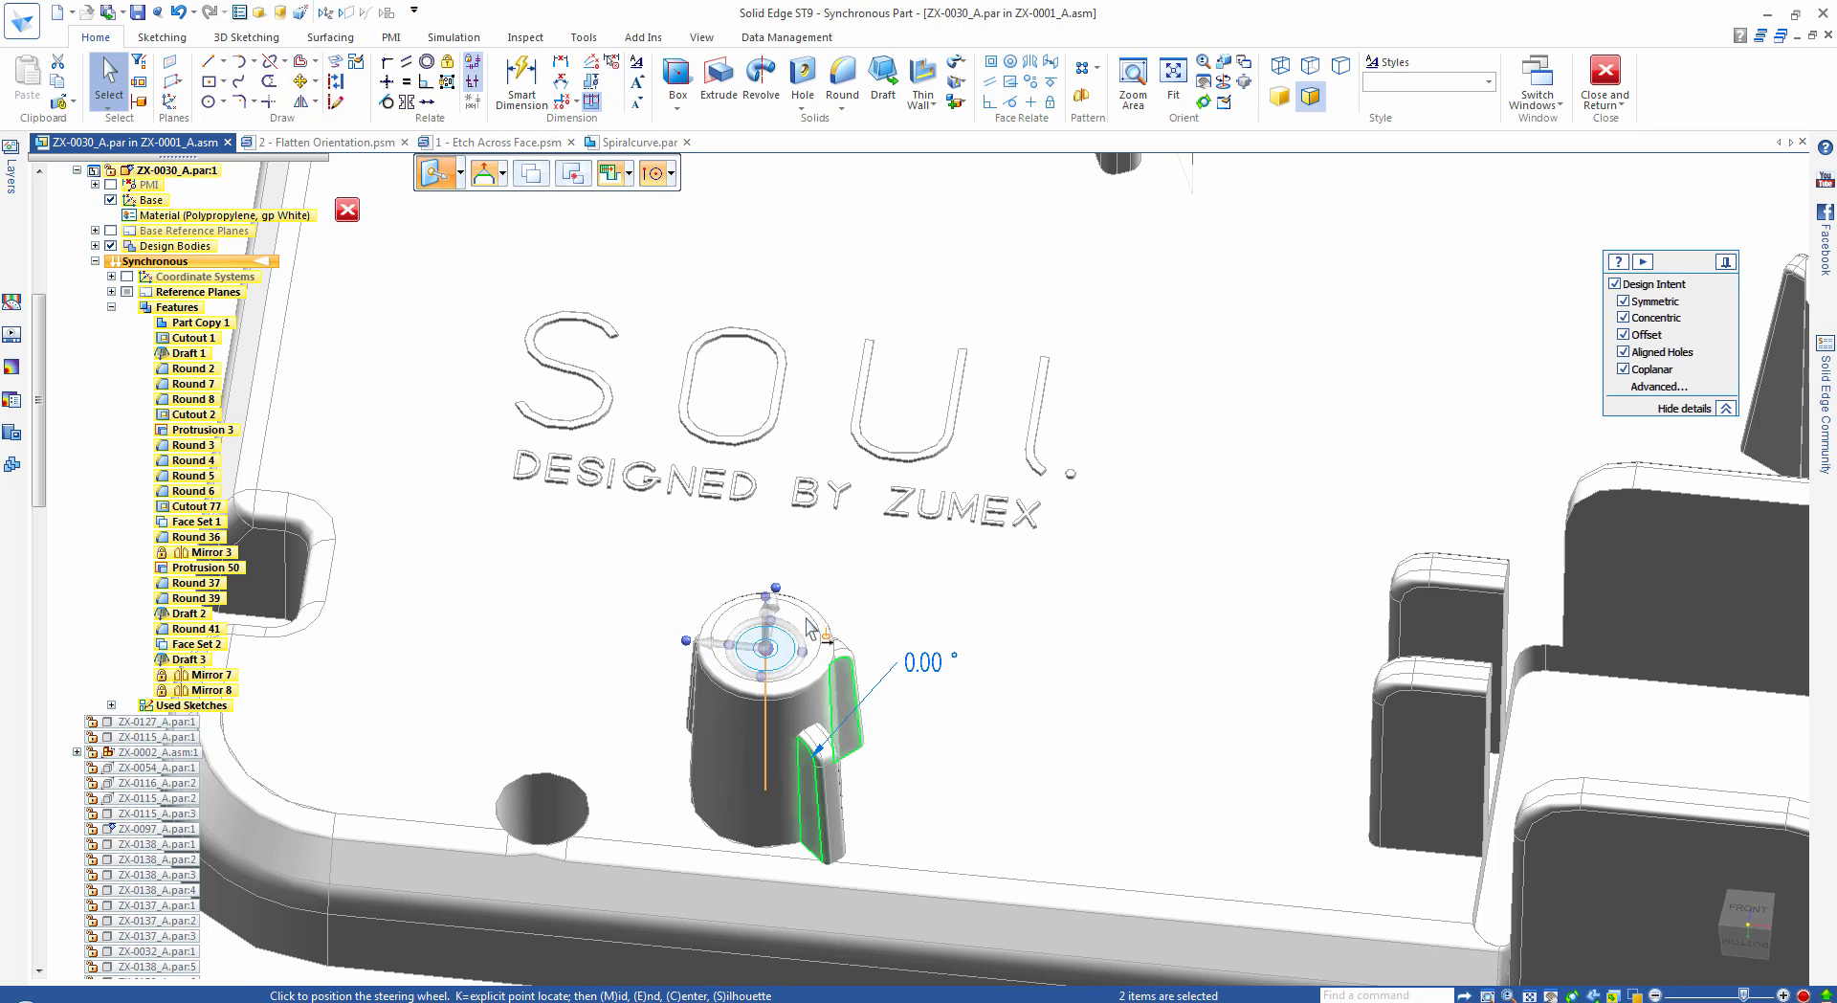
{"action": "left_click", "coordinate": [794, 663]}
{"action": "left_click", "coordinate": [795, 659]}
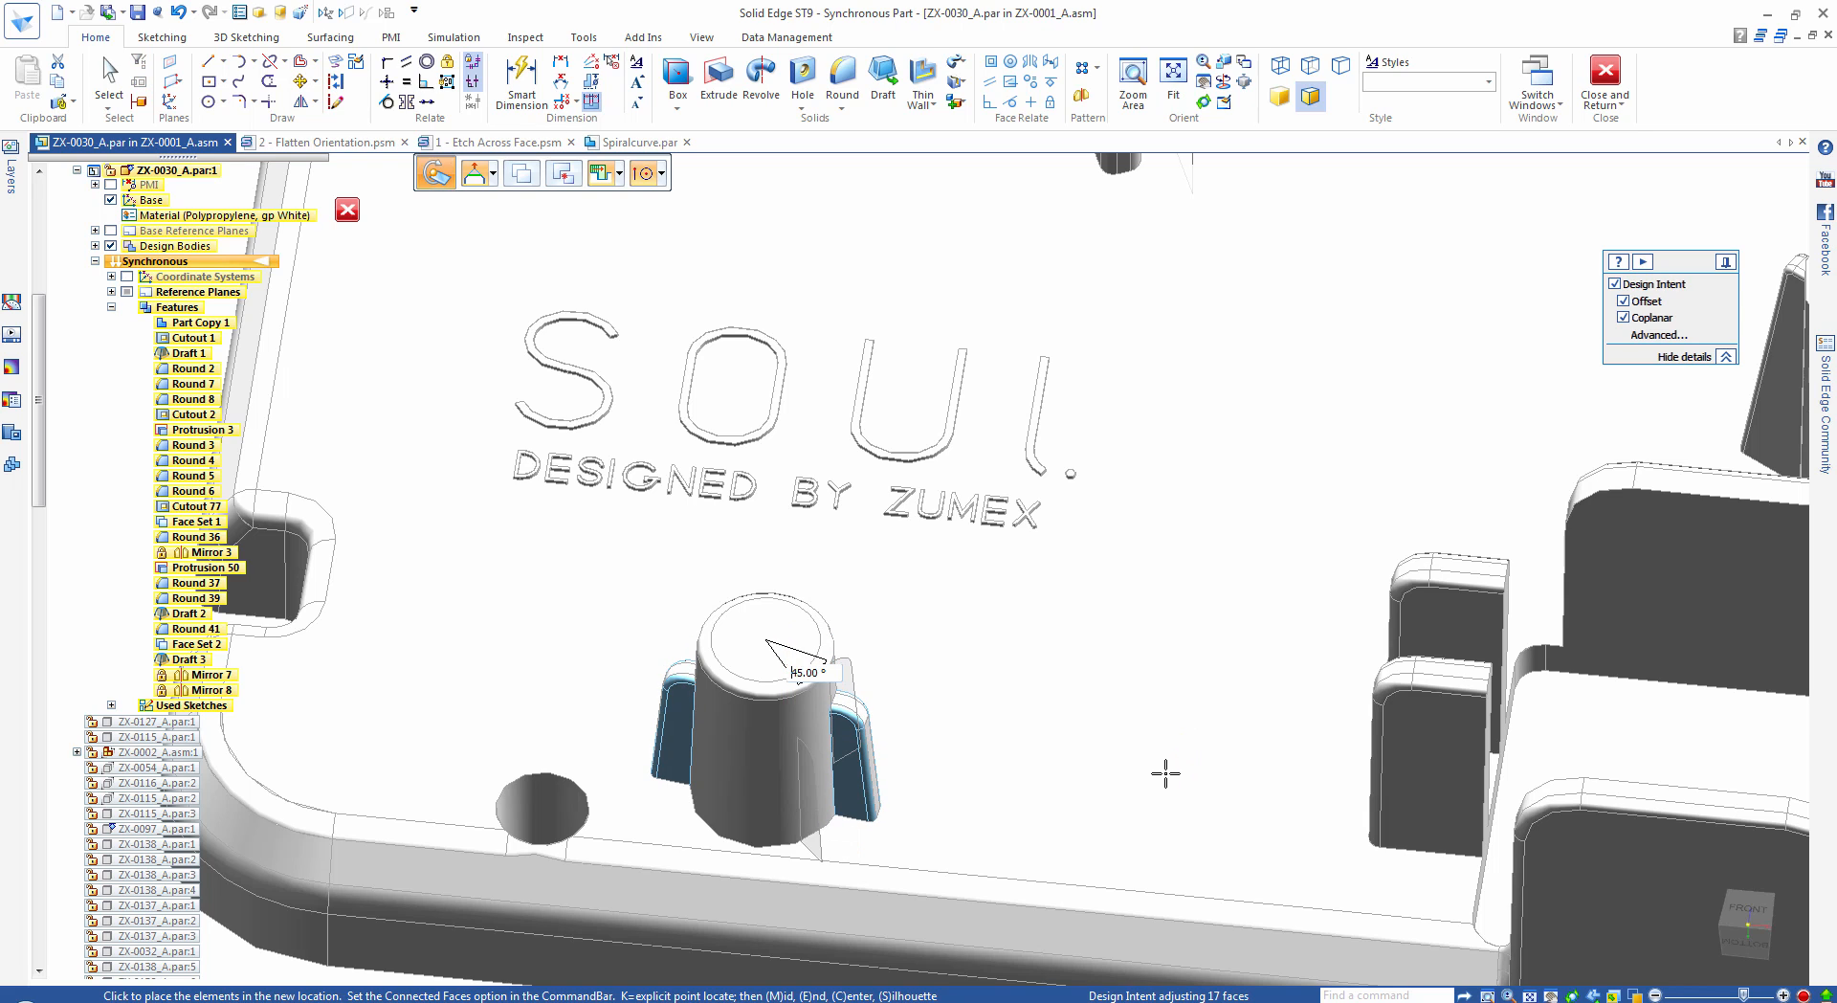
{"action": "key", "text": "Return"}
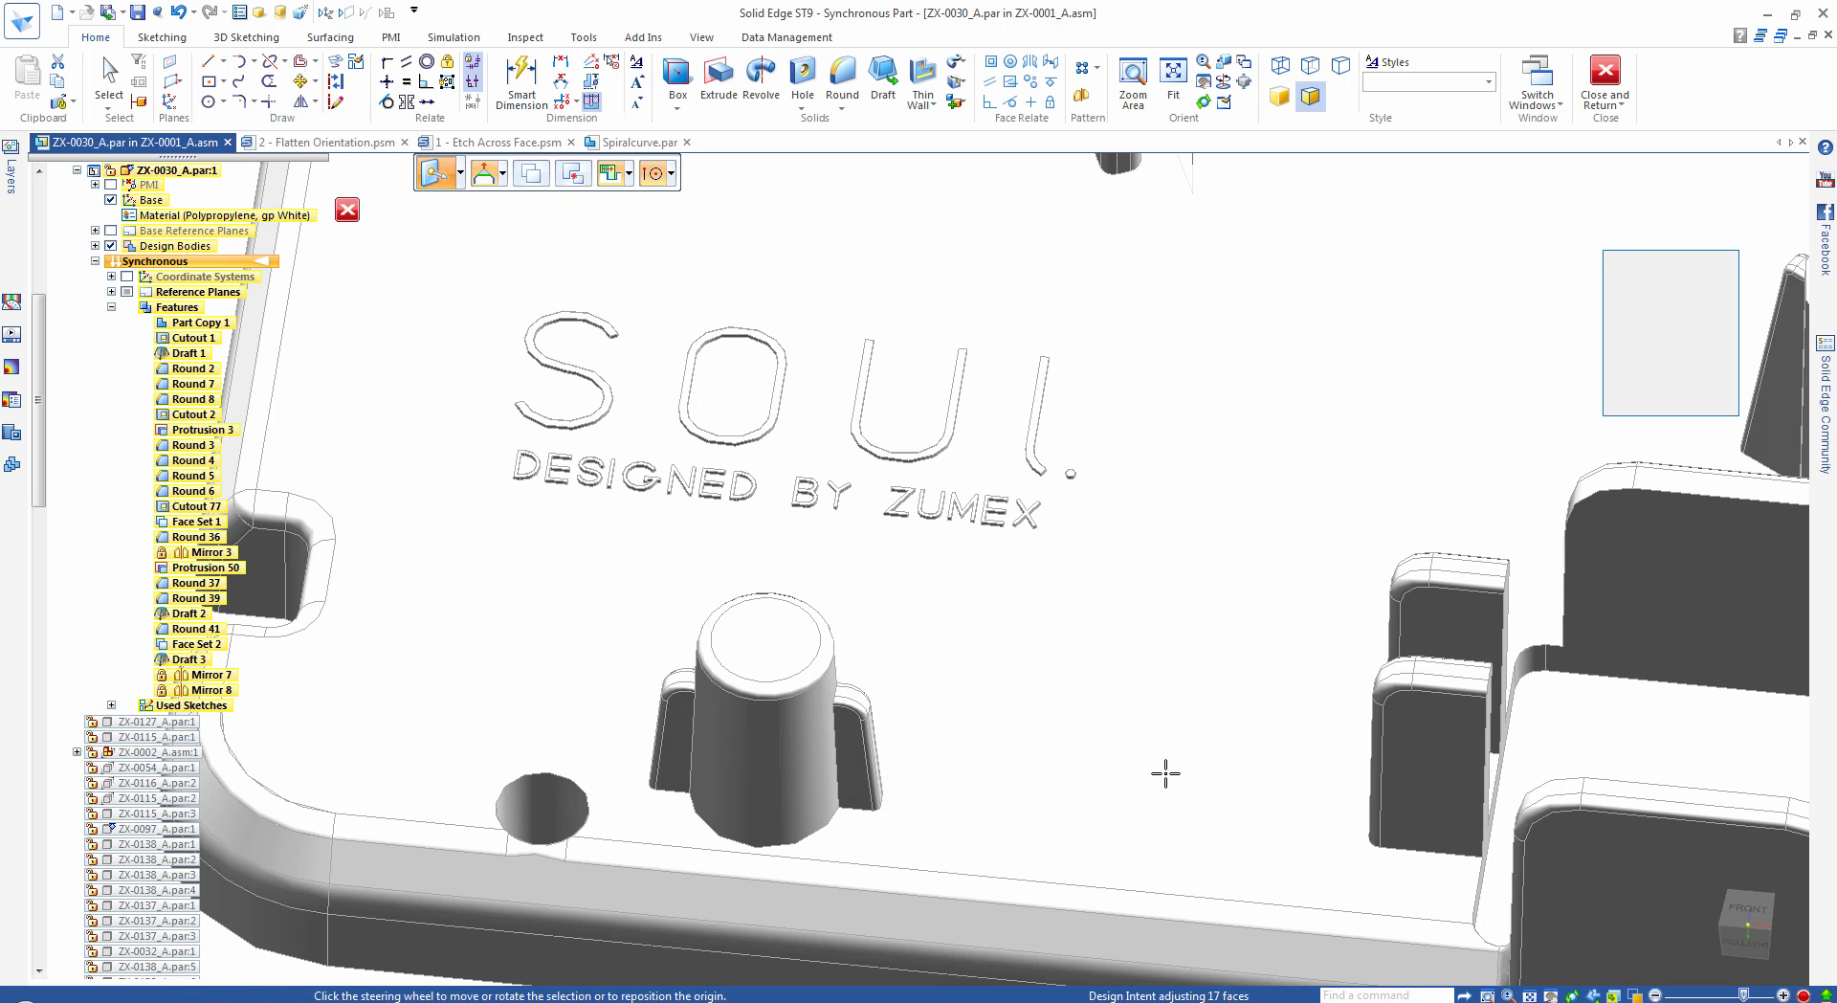
{"action": "key", "text": "Escape"}
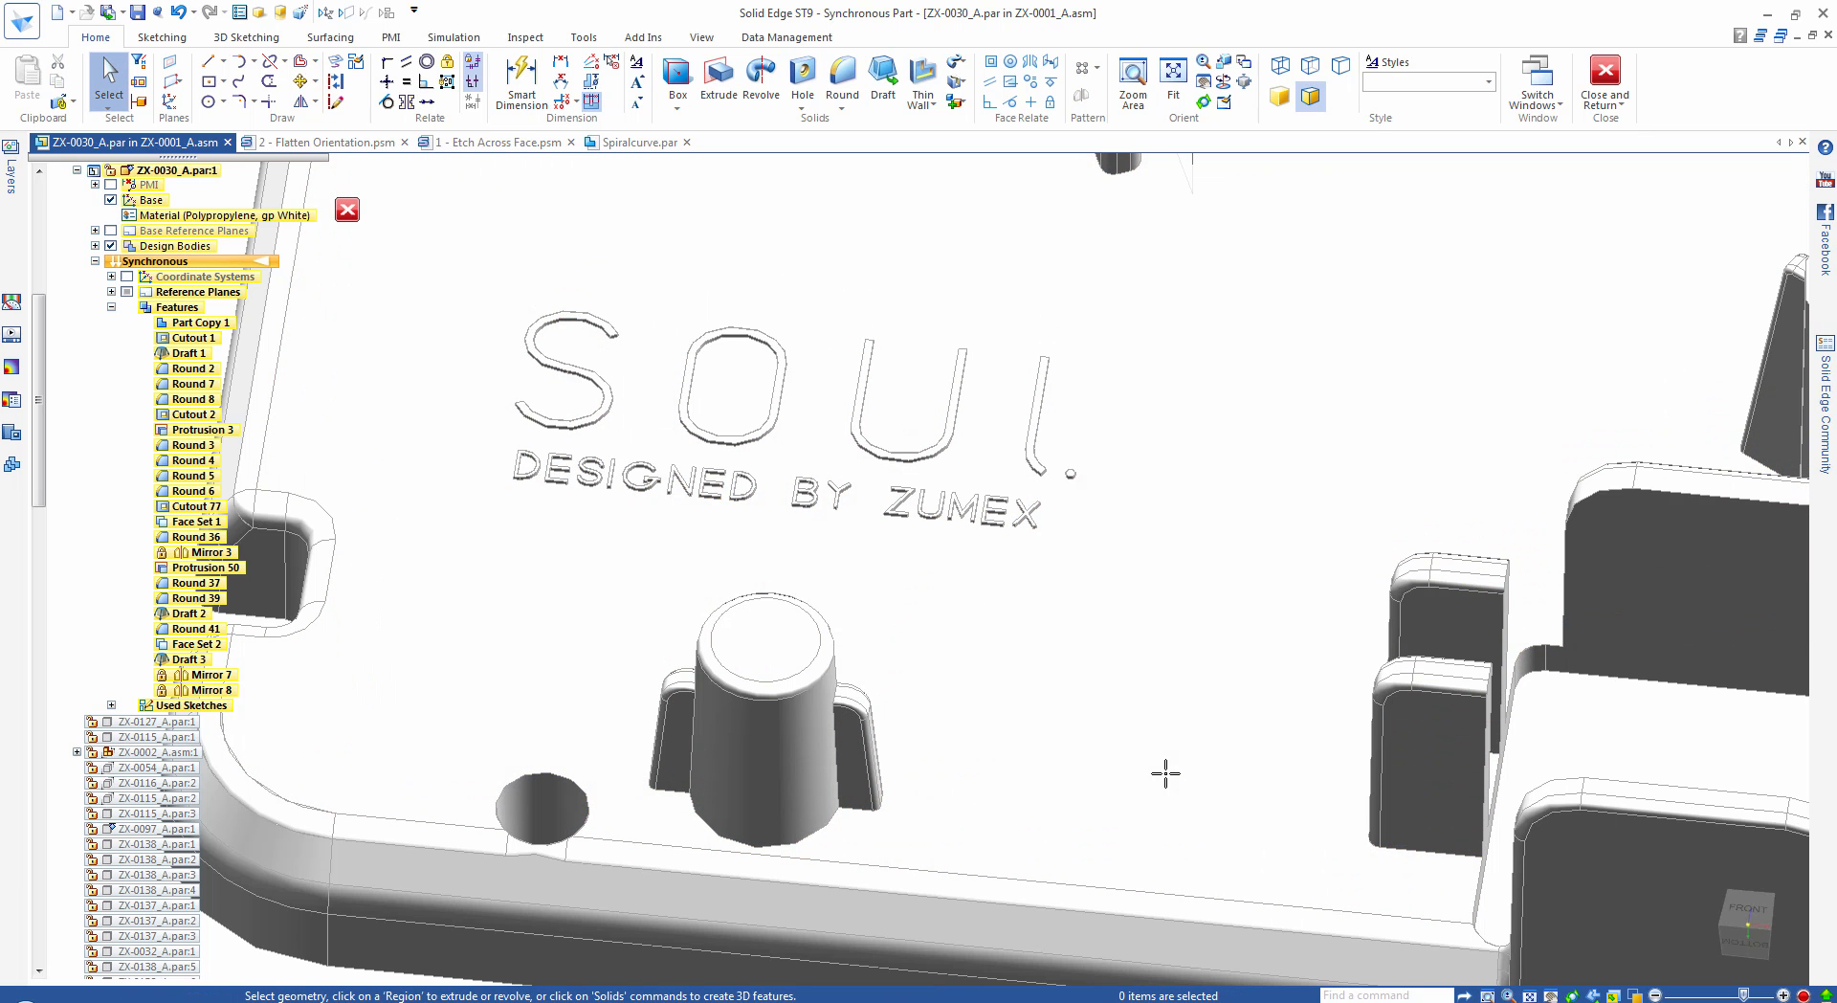
Close the cover plate, return to the assembly and display the 03-Waste Bin configuration.
{"action": "scroll", "coordinate": [1166, 773], "scroll_direction": "down", "scroll_amount": 5}
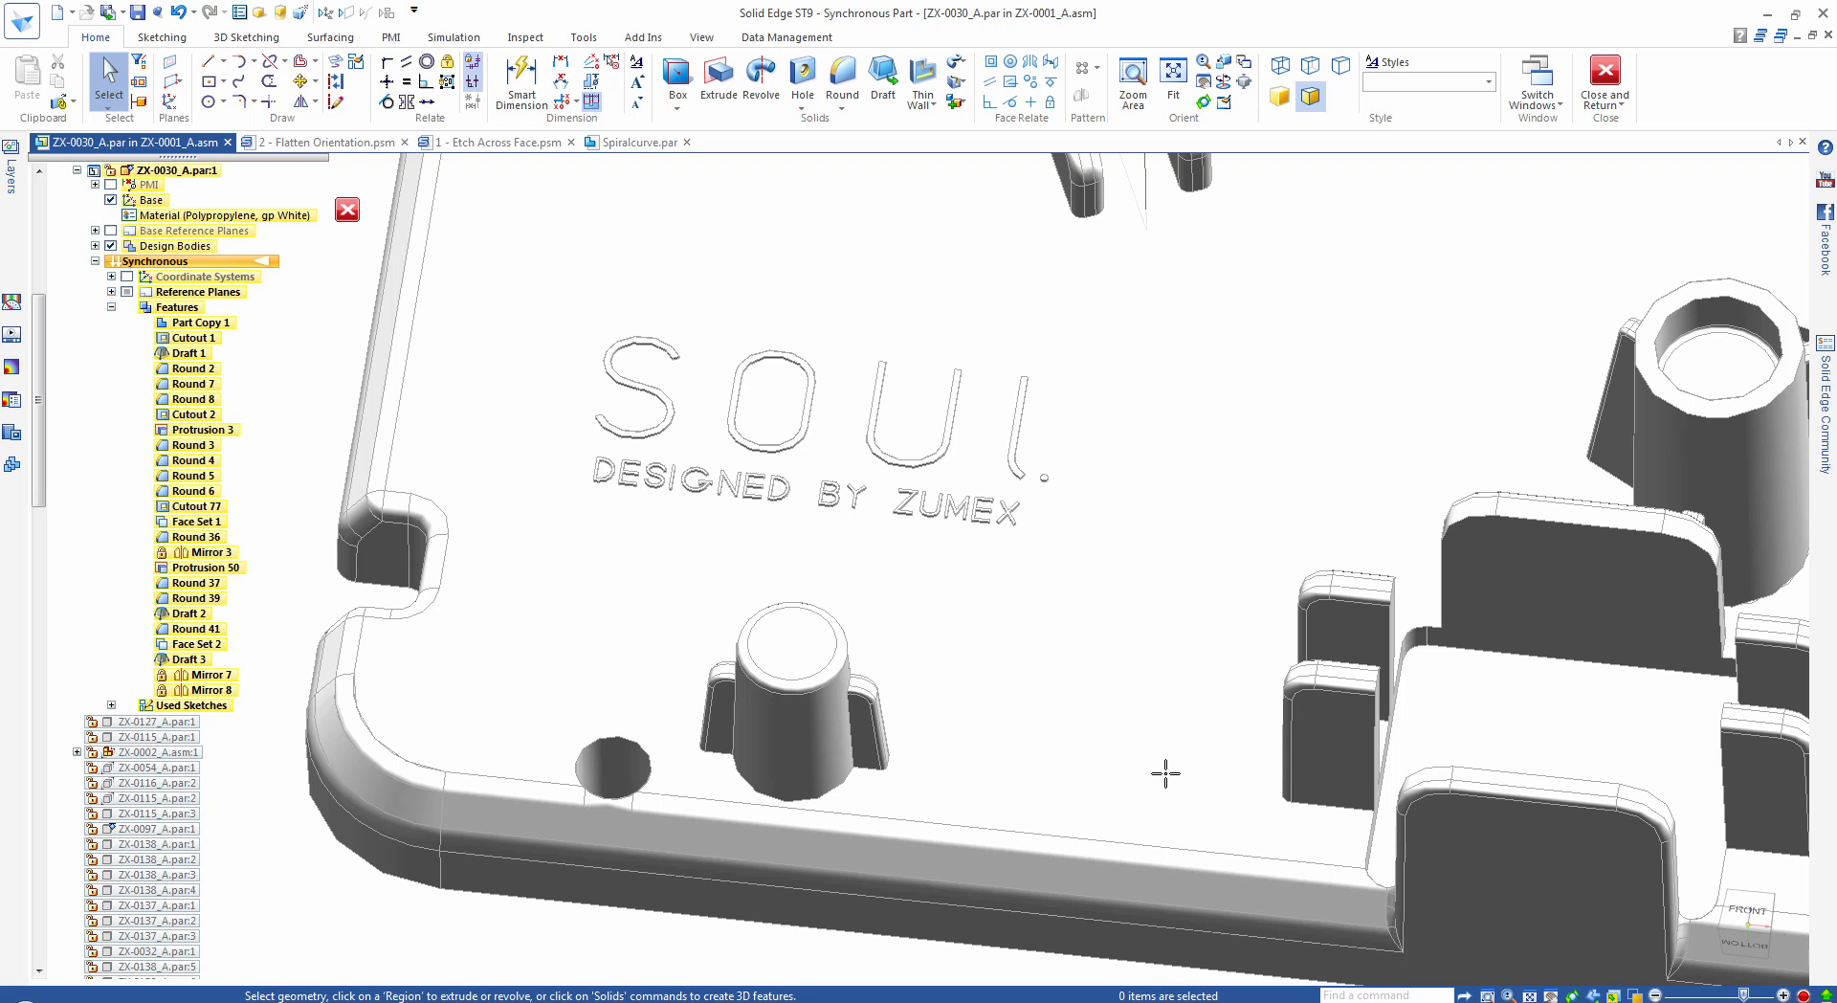
{"action": "key", "text": "ctrl+f"}
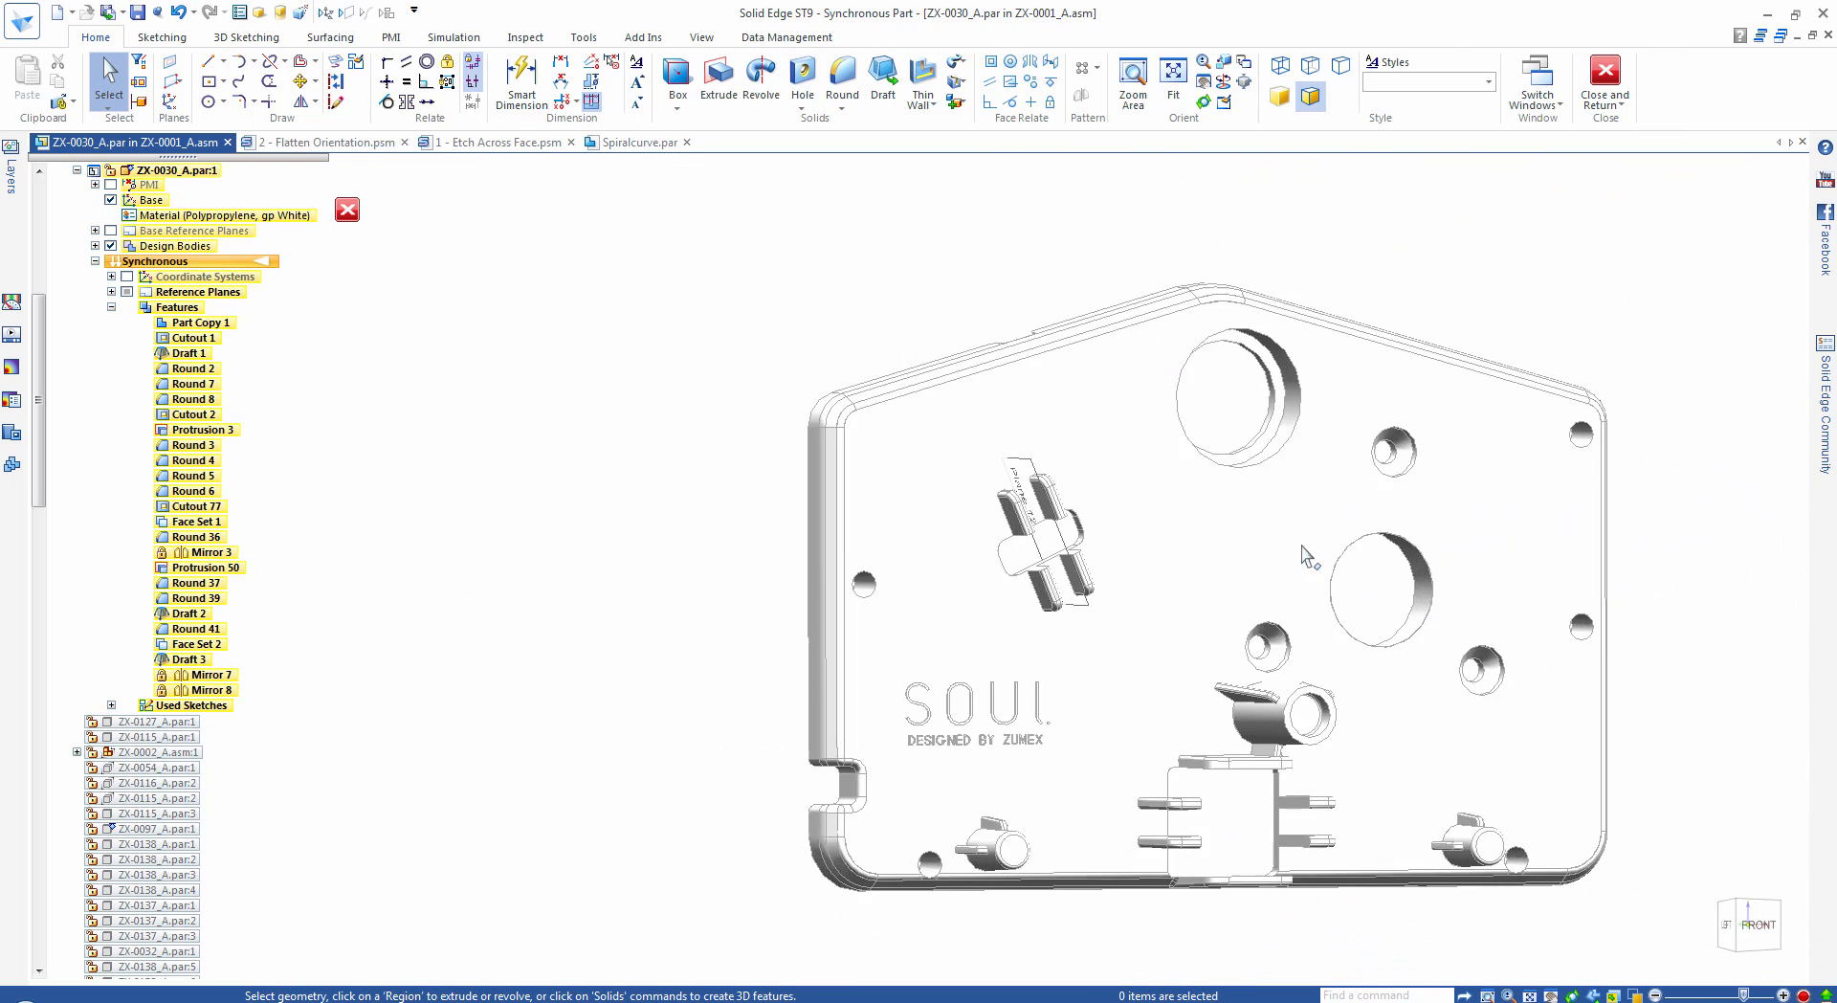
{"action": "left_click", "coordinate": [1604, 78]}
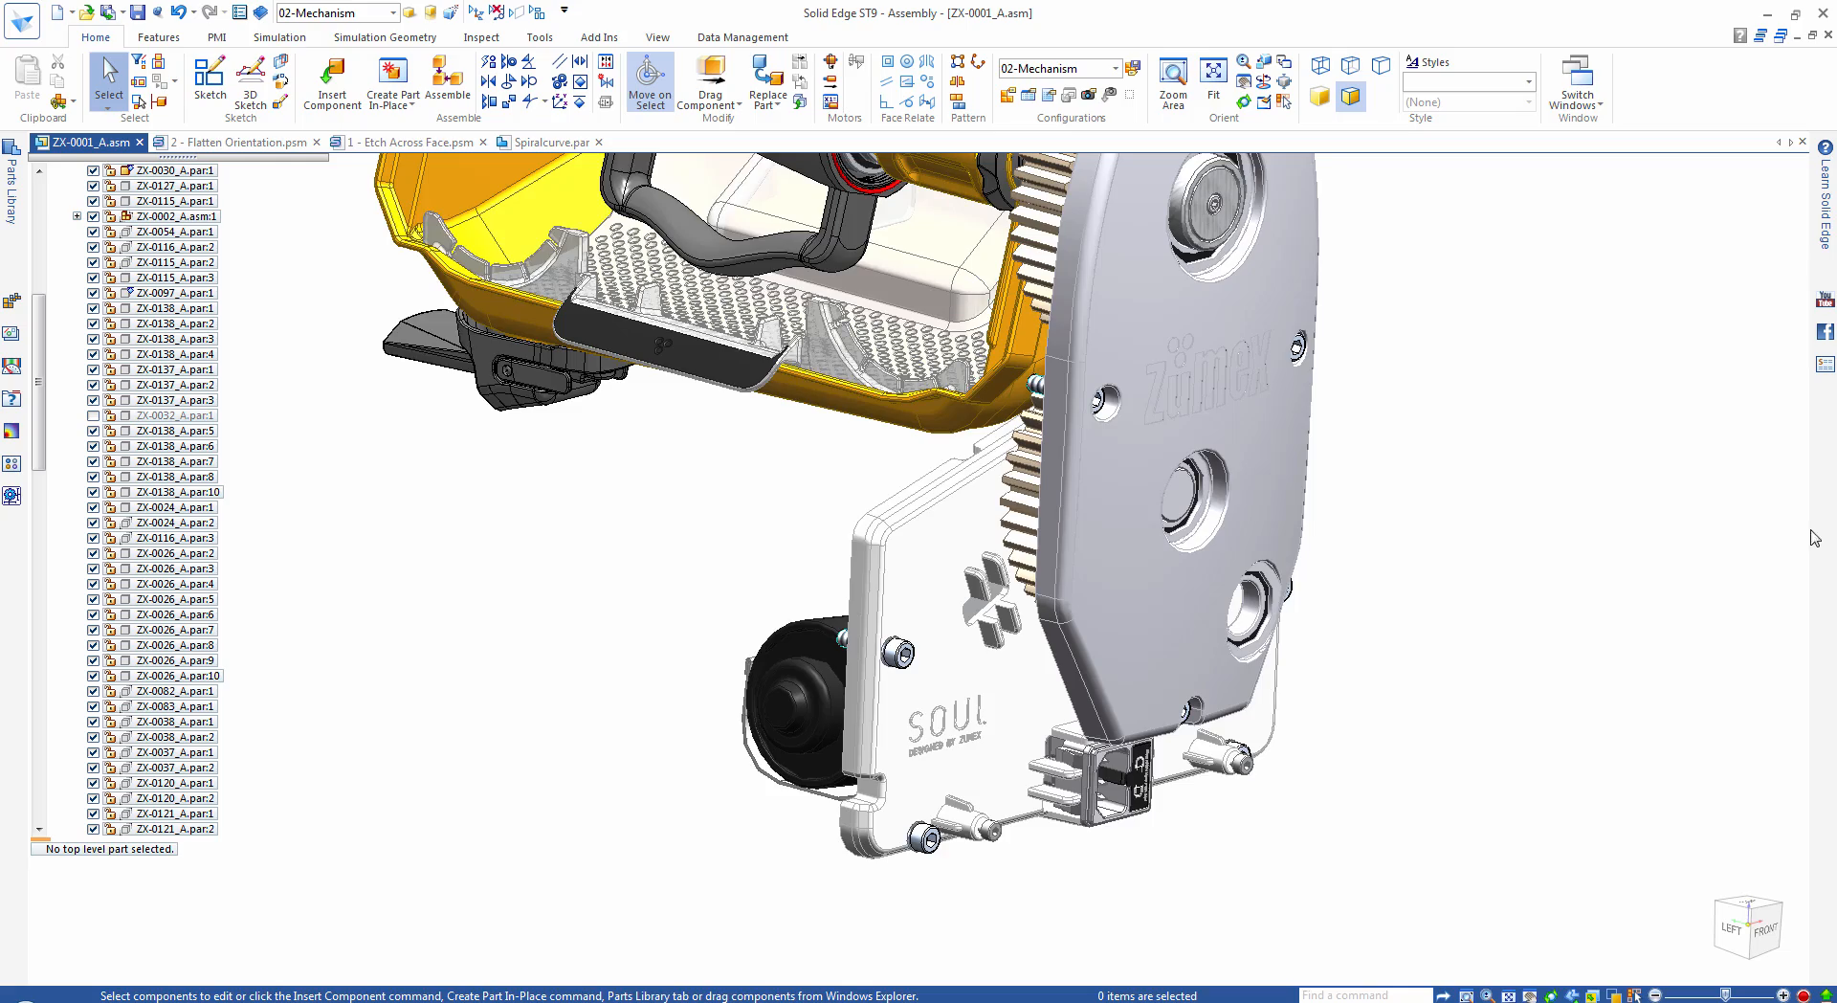
{"action": "left_click", "coordinate": [392, 12]}
{"action": "left_click", "coordinate": [373, 71]}
{"action": "left_click", "coordinate": [406, 166]}
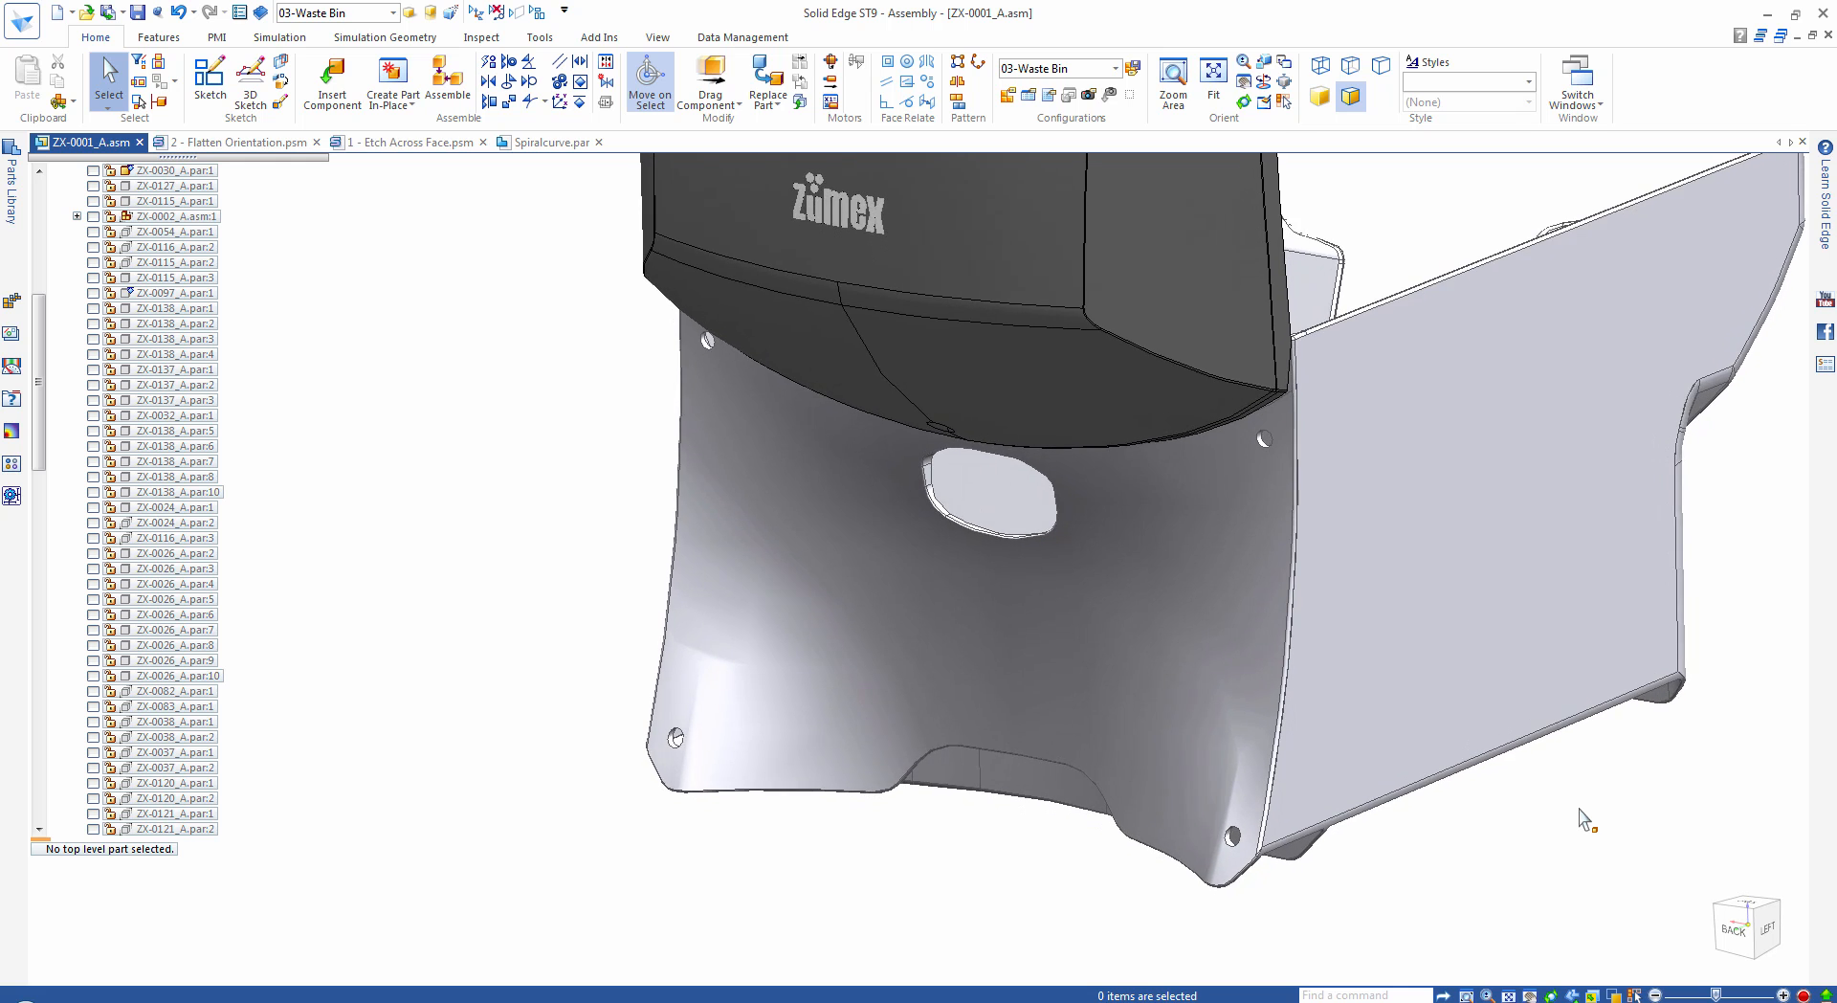
Start Create Part In-Place with the origin coincident with the assembly origin, saving to the active assembly location and editing in place.
{"action": "left_click", "coordinate": [393, 82]}
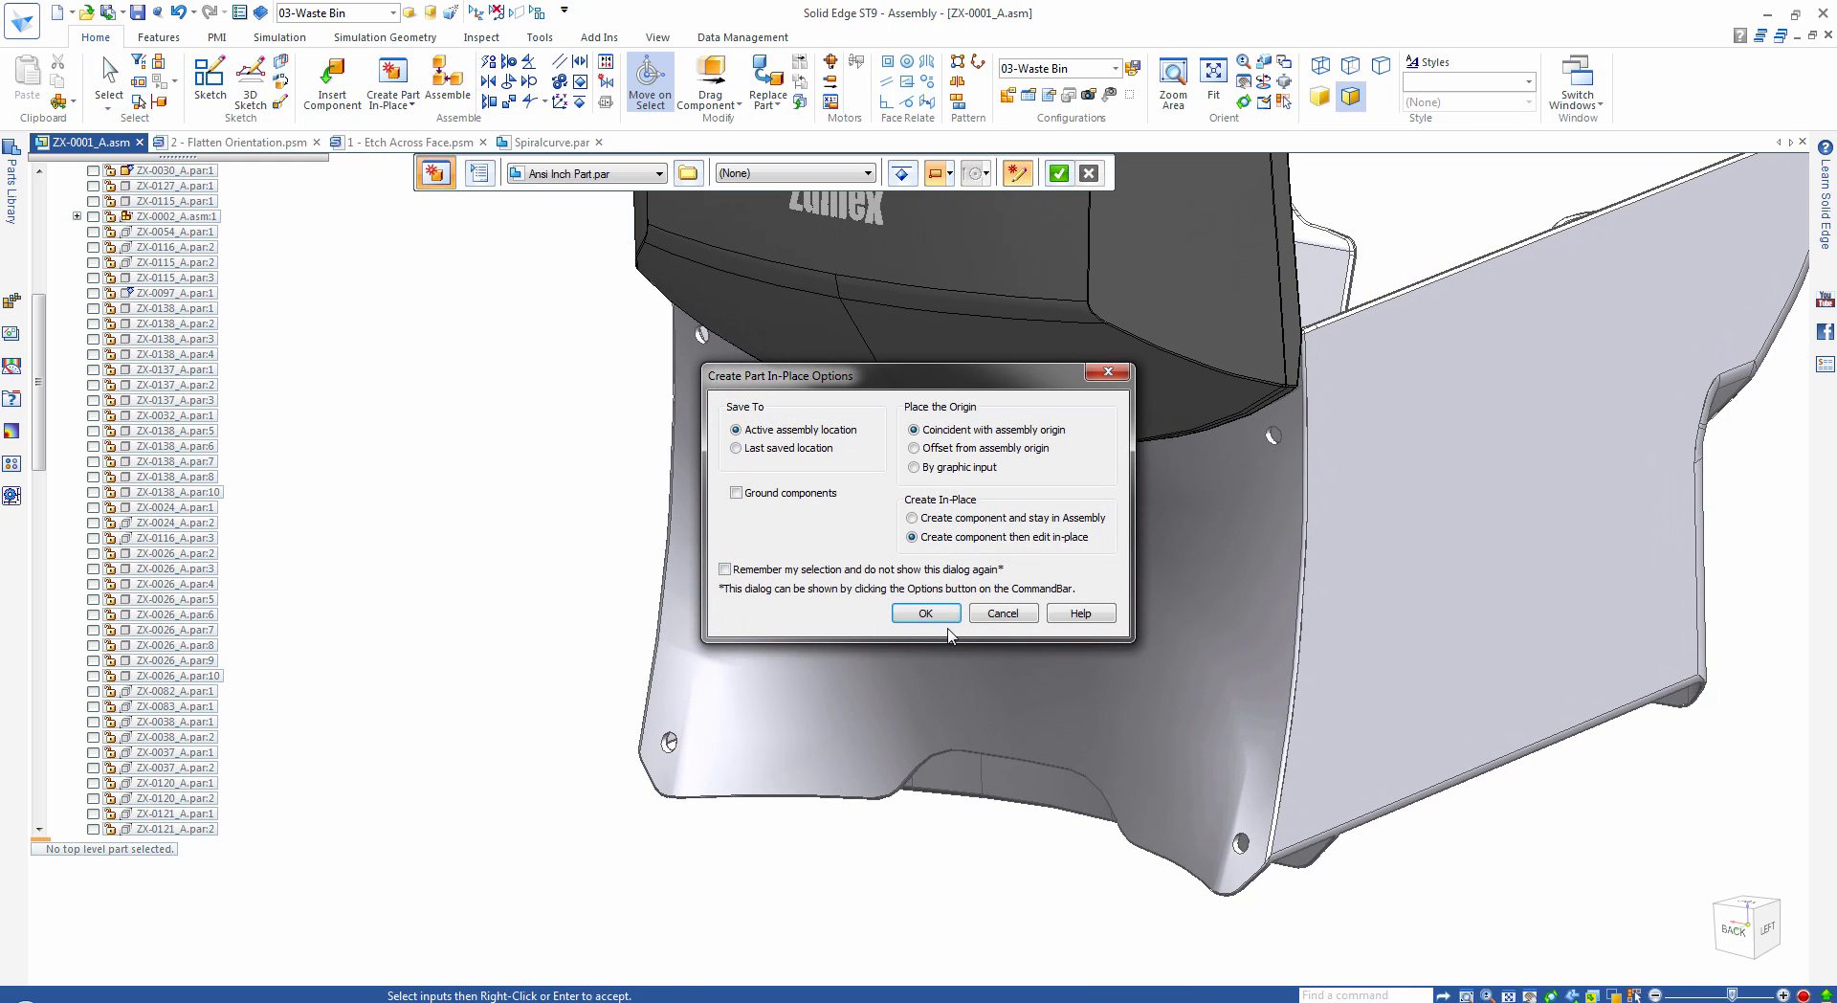
{"action": "left_click", "coordinate": [925, 612]}
{"action": "left_click", "coordinate": [605, 173]}
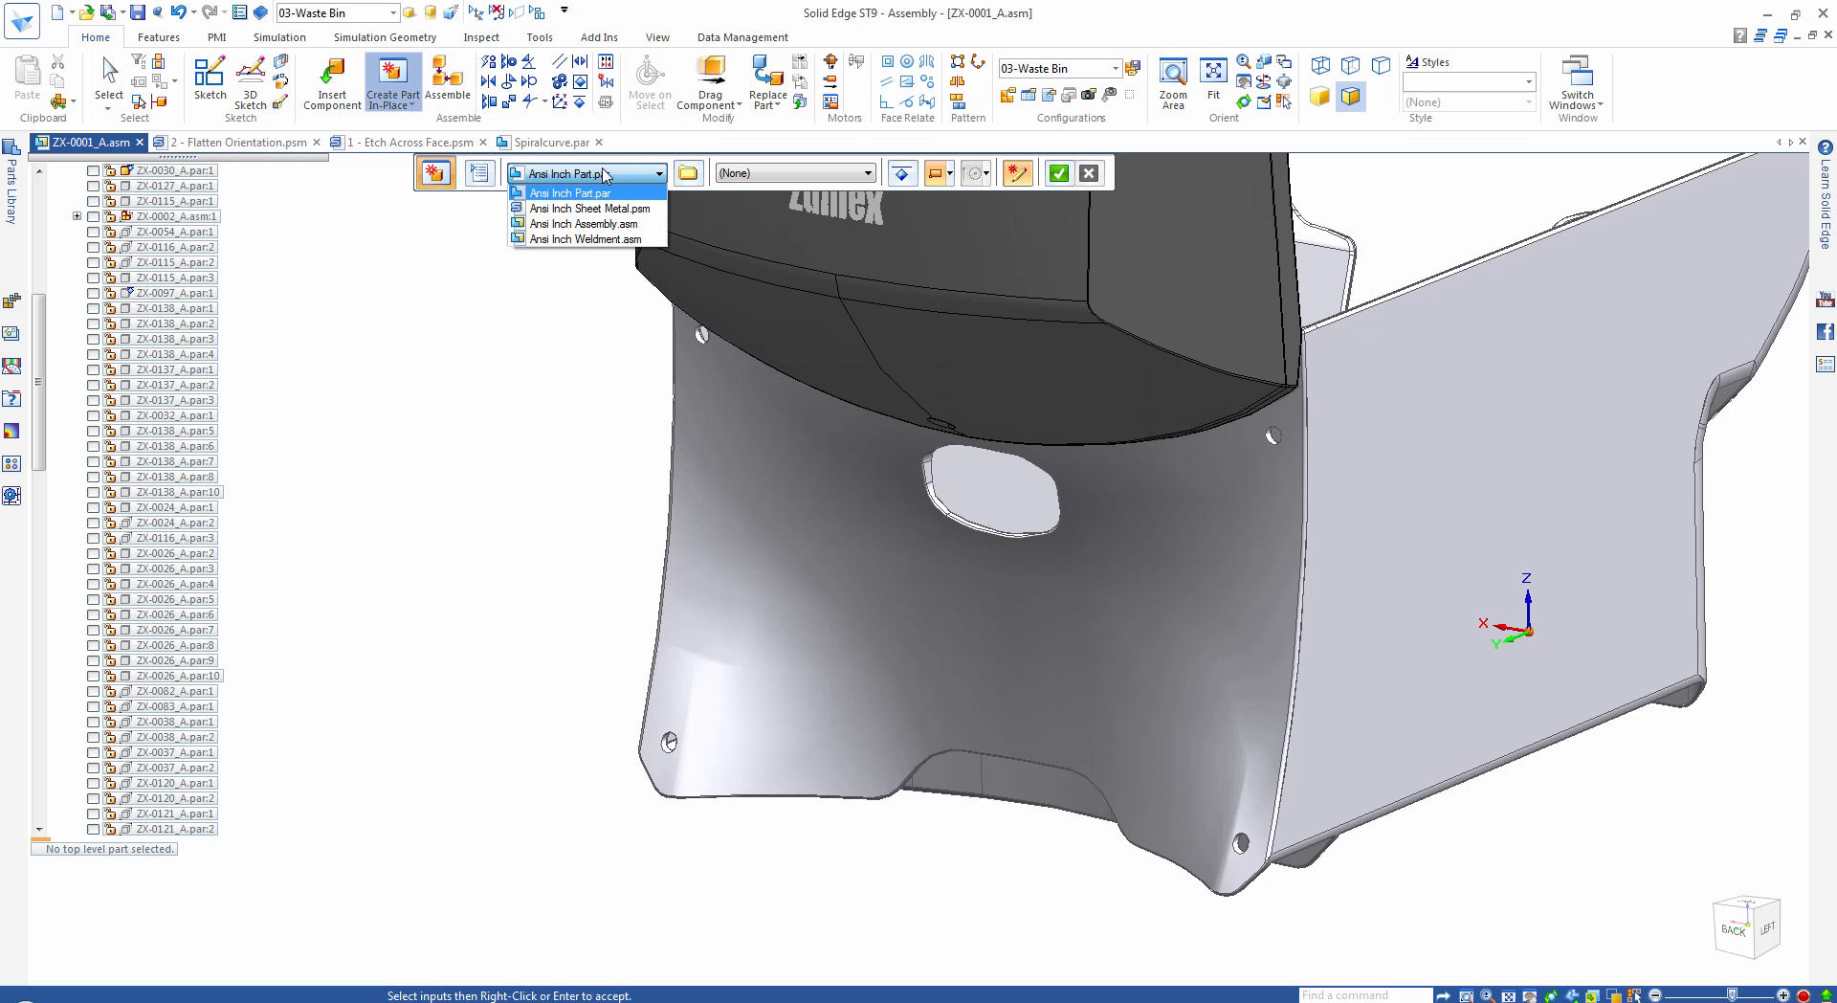
{"action": "left_click", "coordinate": [490, 174]}
{"action": "left_click", "coordinate": [490, 174]}
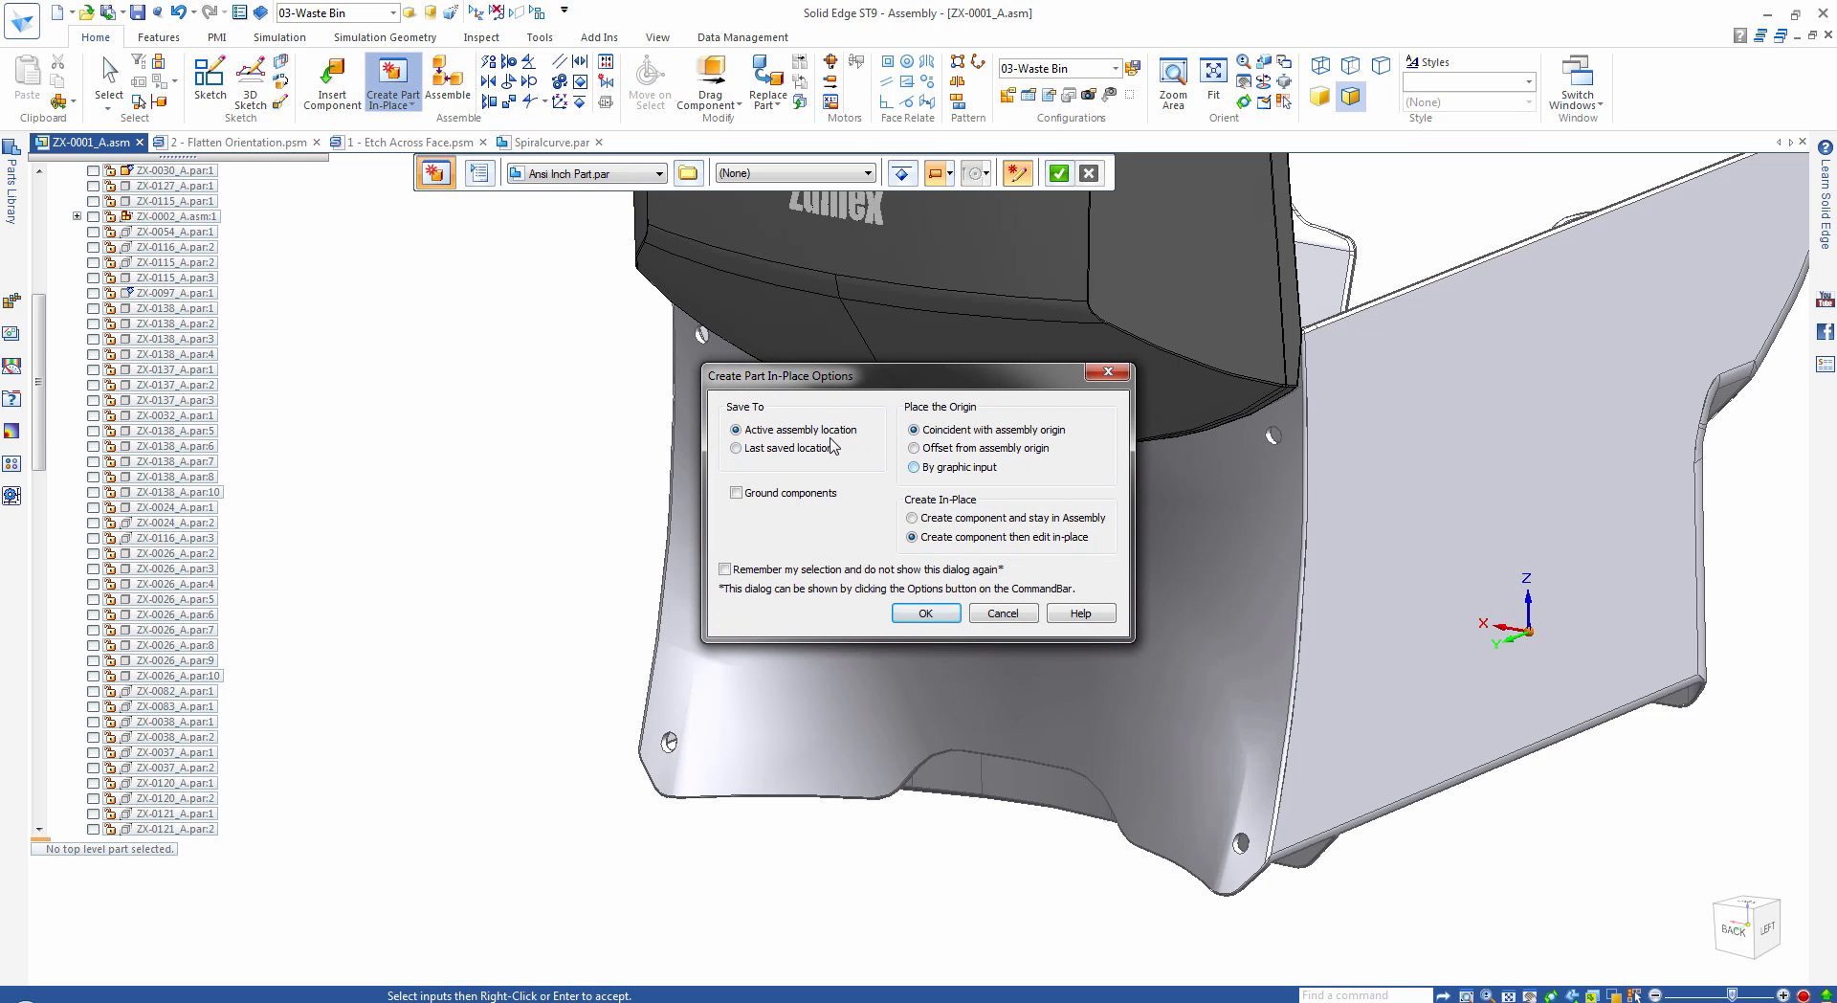
{"action": "left_click", "coordinate": [925, 613]}
Choose the ISO Metric part template and save the new part as Part1.par in the Working folder, replacing the existing file.
{"action": "left_click", "coordinate": [687, 177]}
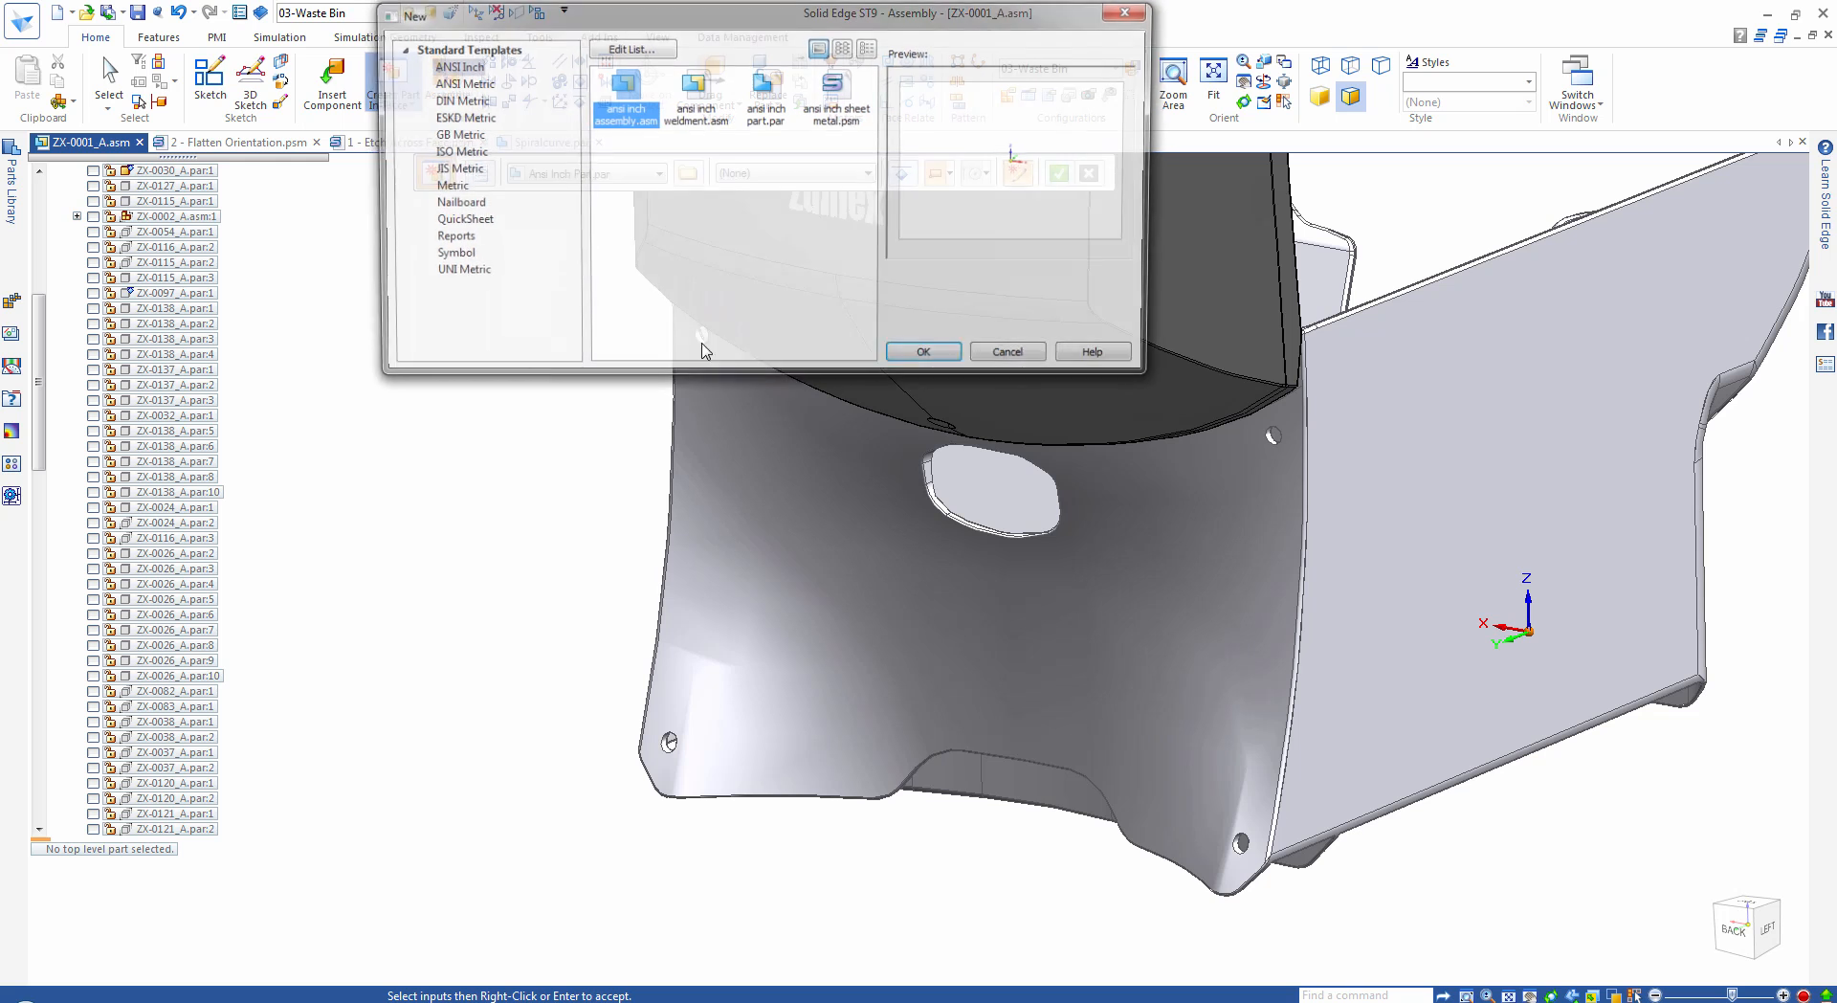
{"action": "left_click", "coordinate": [457, 152]}
{"action": "double_click", "coordinate": [760, 81]}
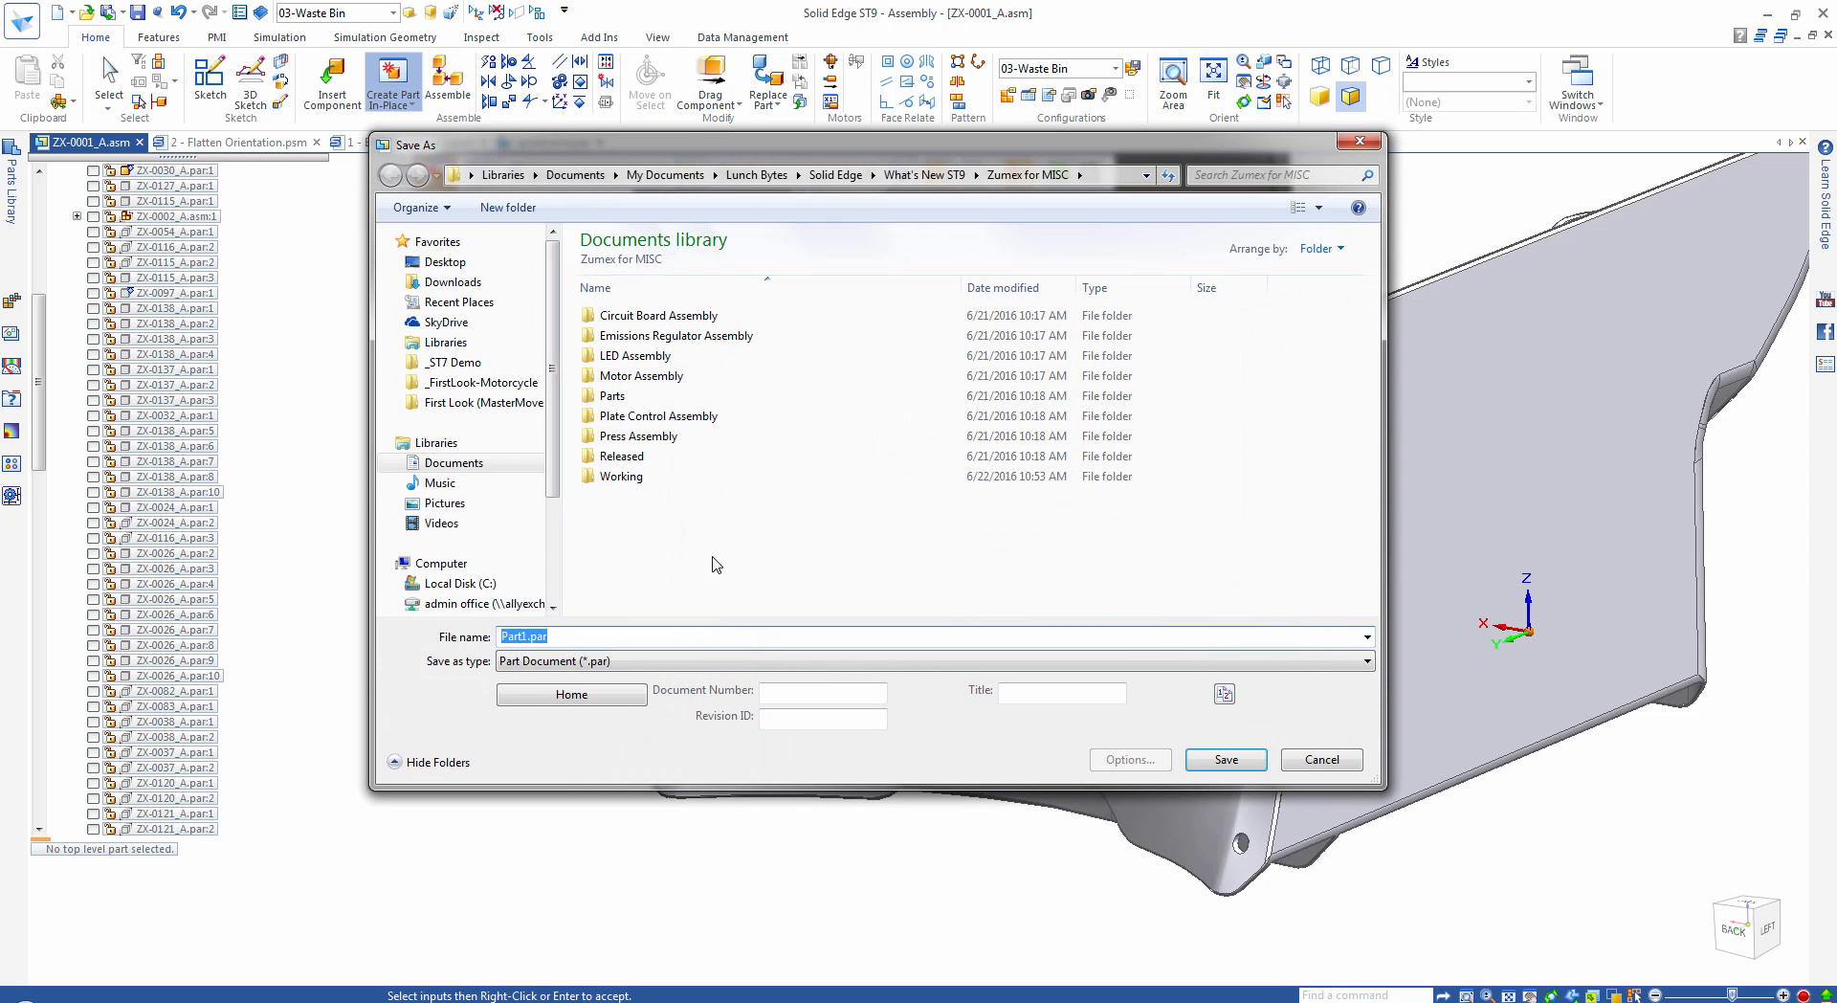
{"action": "double_click", "coordinate": [625, 474]}
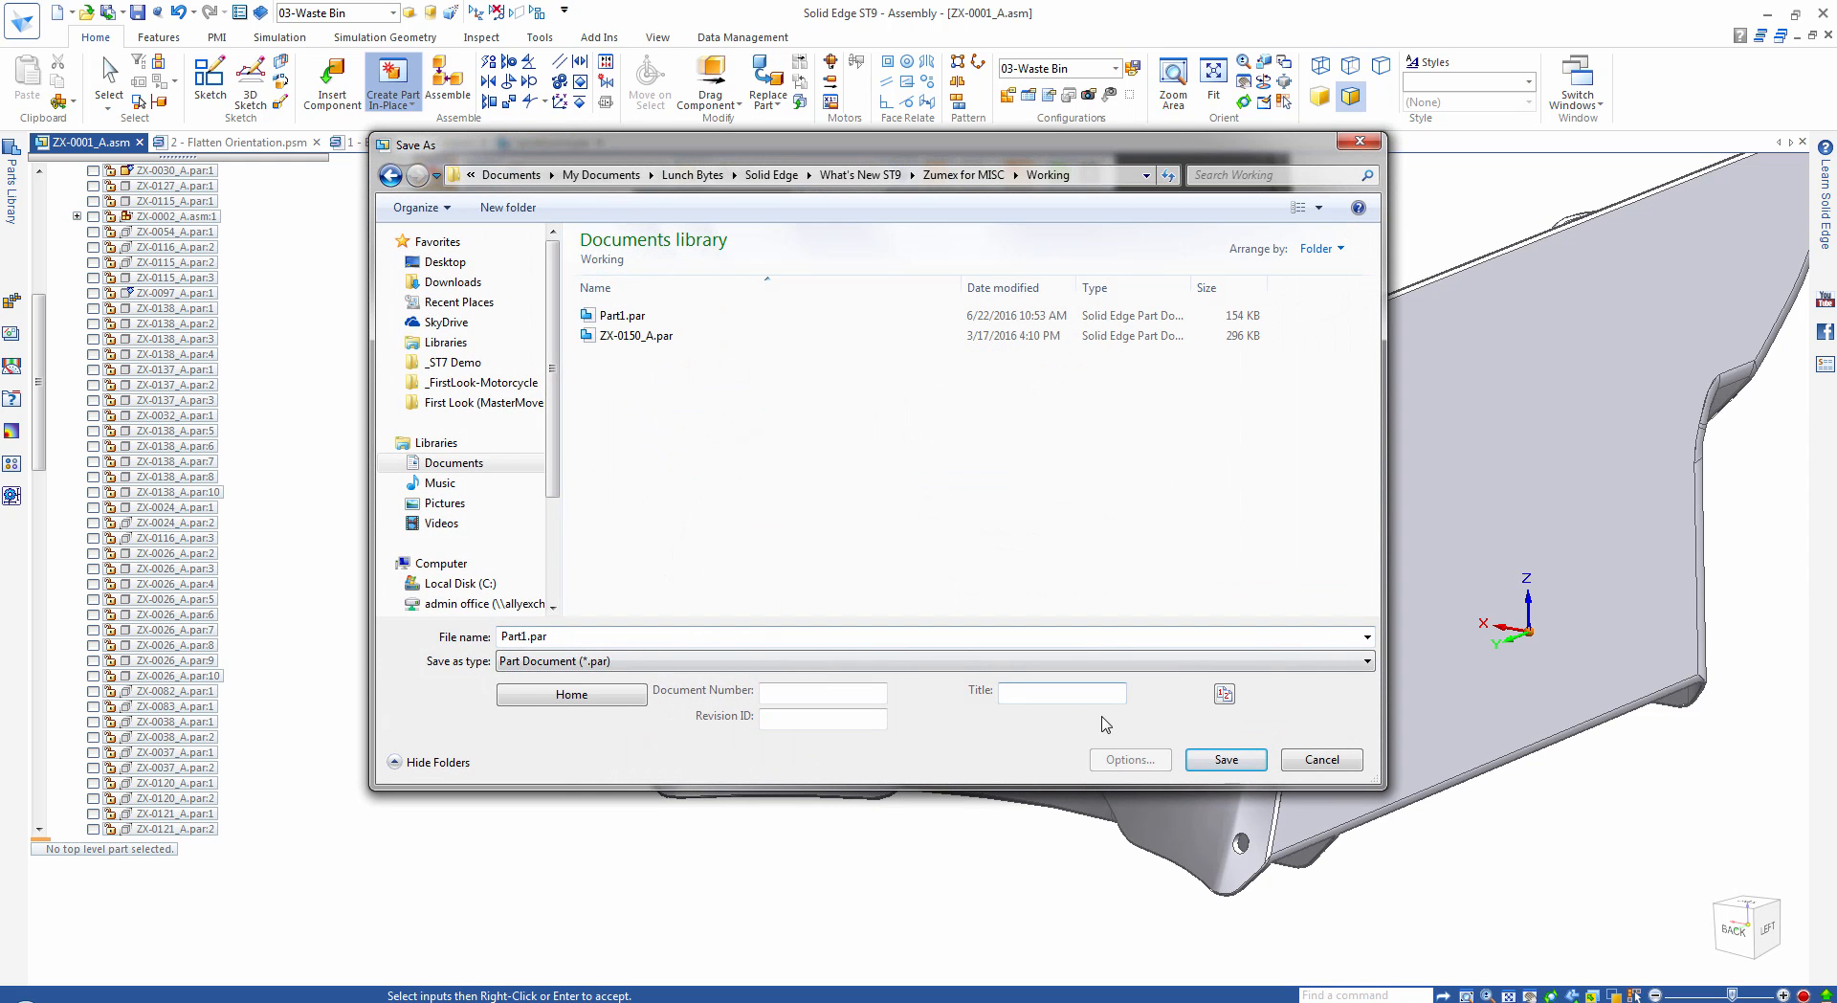
{"action": "left_click", "coordinate": [1226, 759]}
{"action": "left_click", "coordinate": [947, 554]}
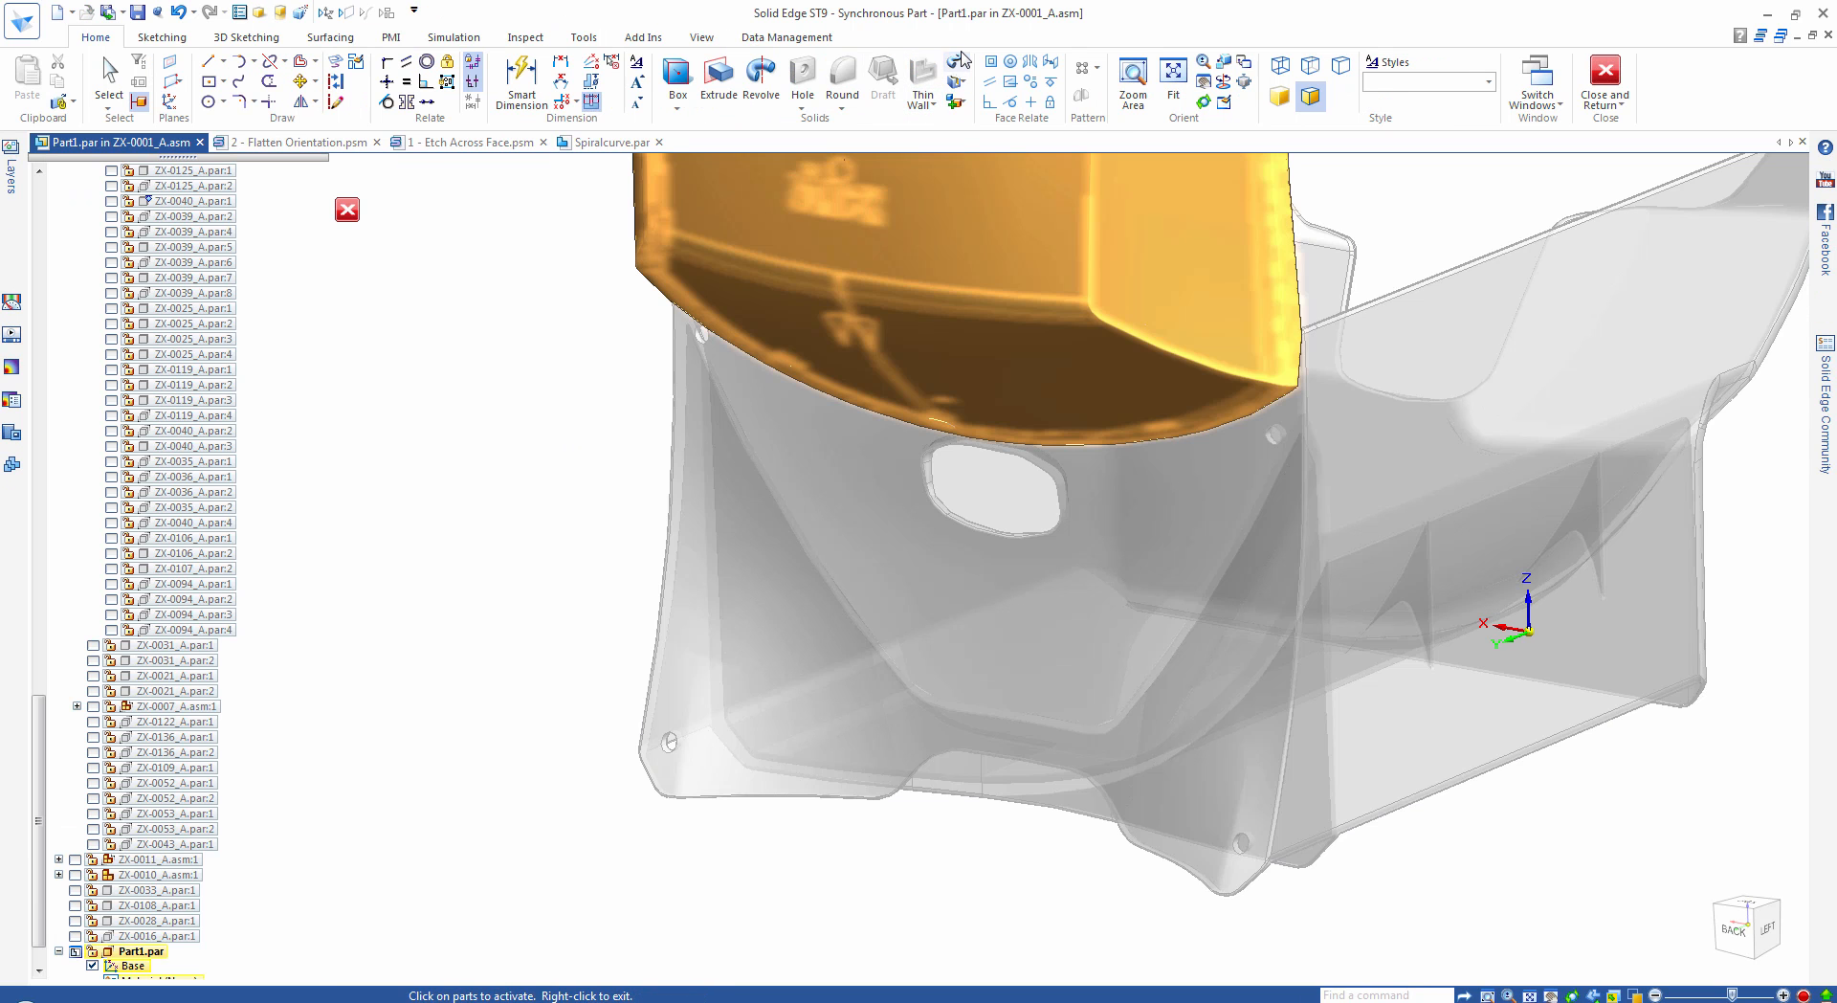
Thicken the waste bin's single curved end face outward by 3 mm, with its internal openings filled in.
{"action": "left_click", "coordinate": [963, 63]}
{"action": "left_click", "coordinate": [994, 191]}
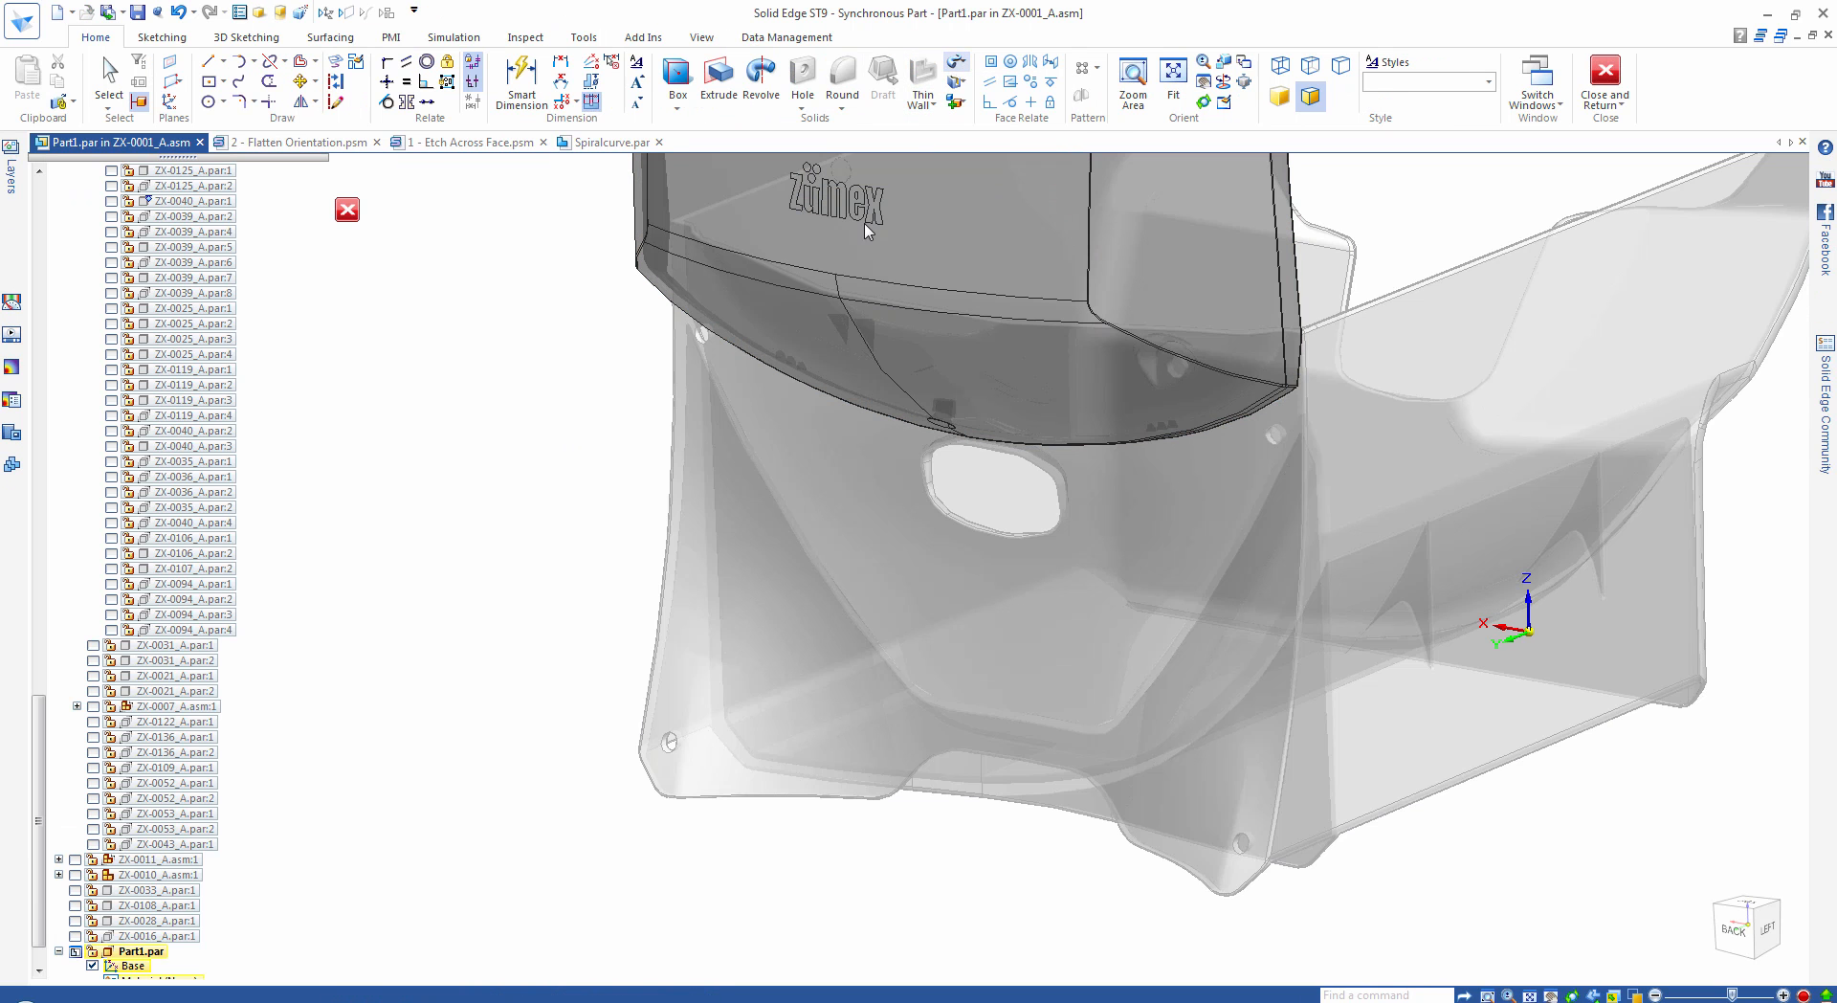
{"action": "left_click", "coordinate": [695, 173]}
{"action": "left_click", "coordinate": [689, 202]}
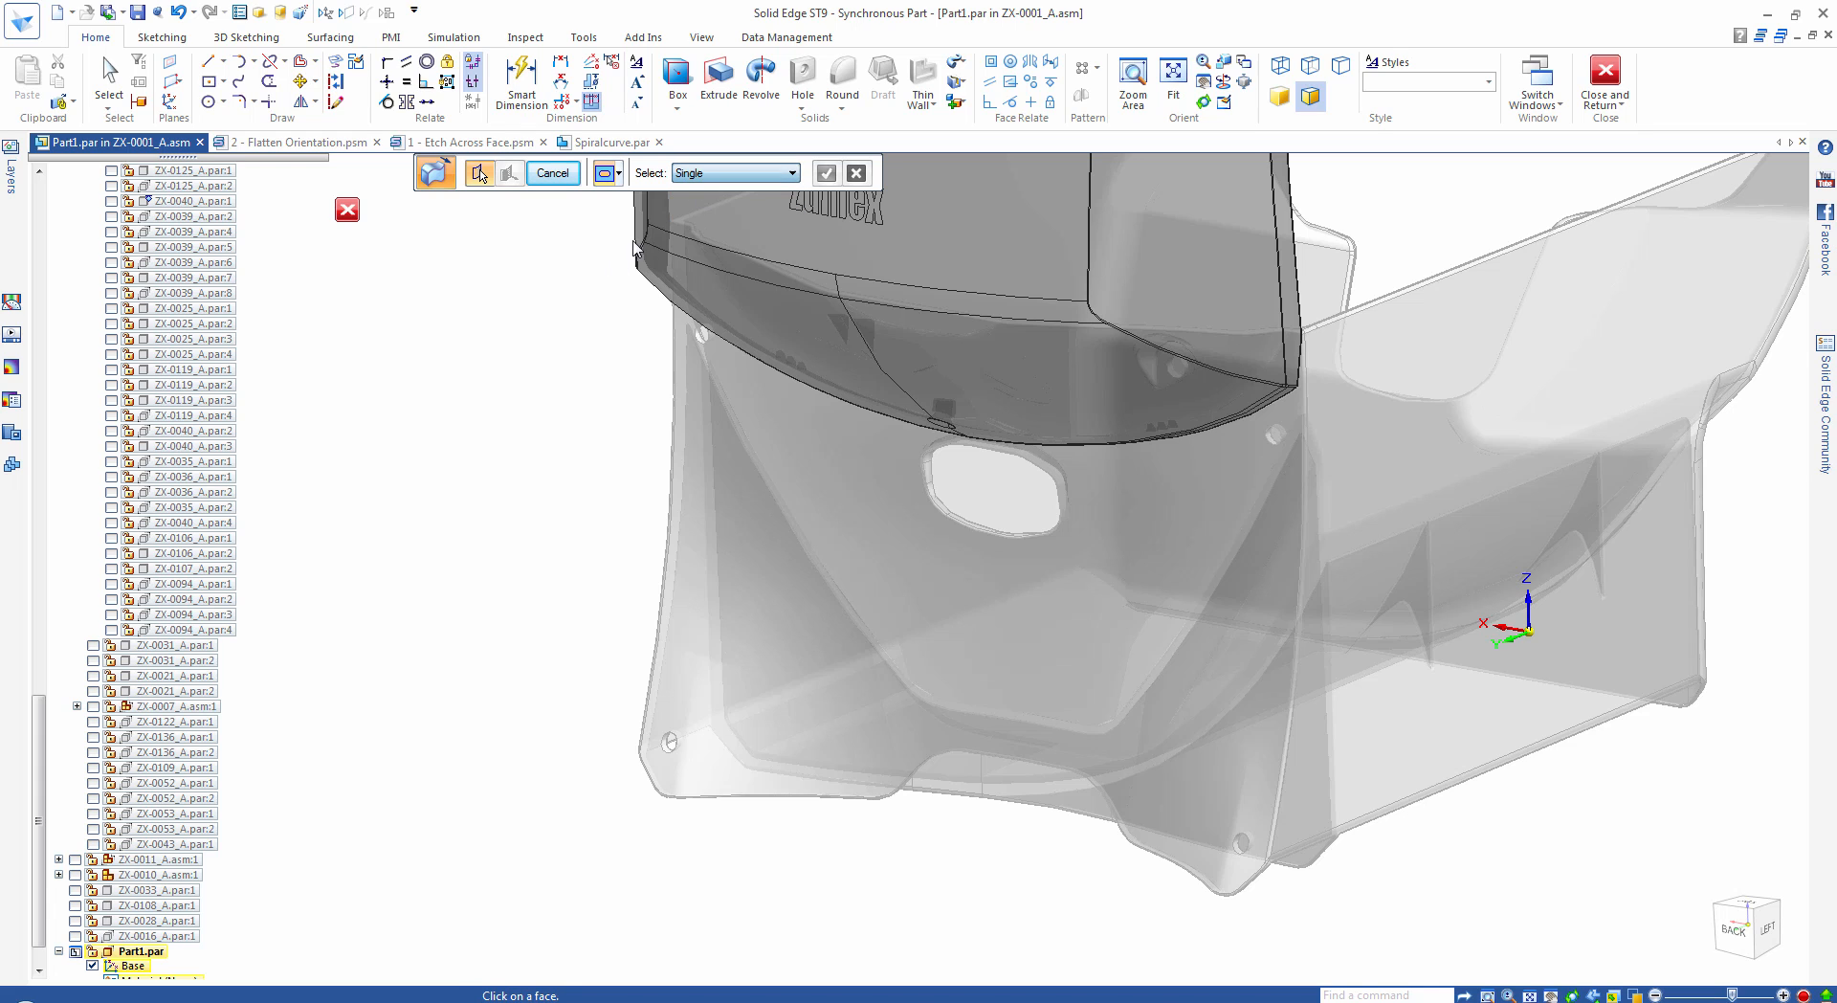
{"action": "left_click", "coordinate": [618, 174]}
{"action": "left_click", "coordinate": [670, 221]}
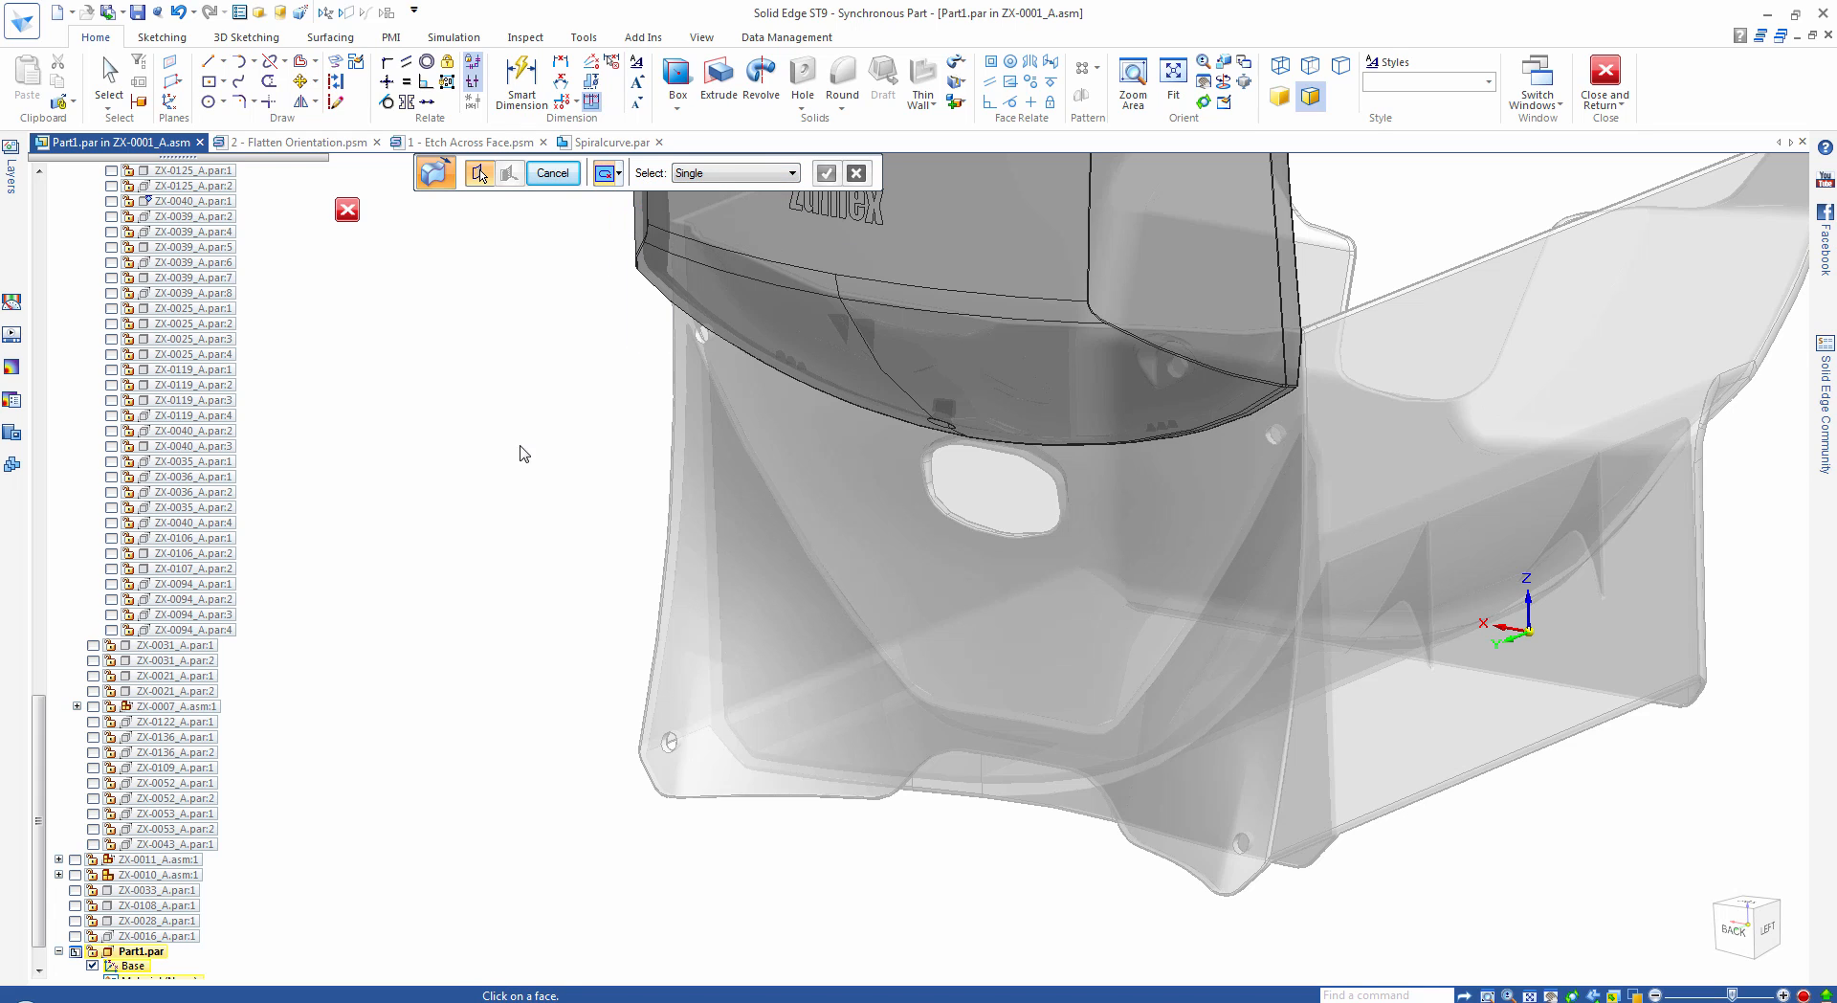
{"action": "left_click", "coordinate": [729, 620]}
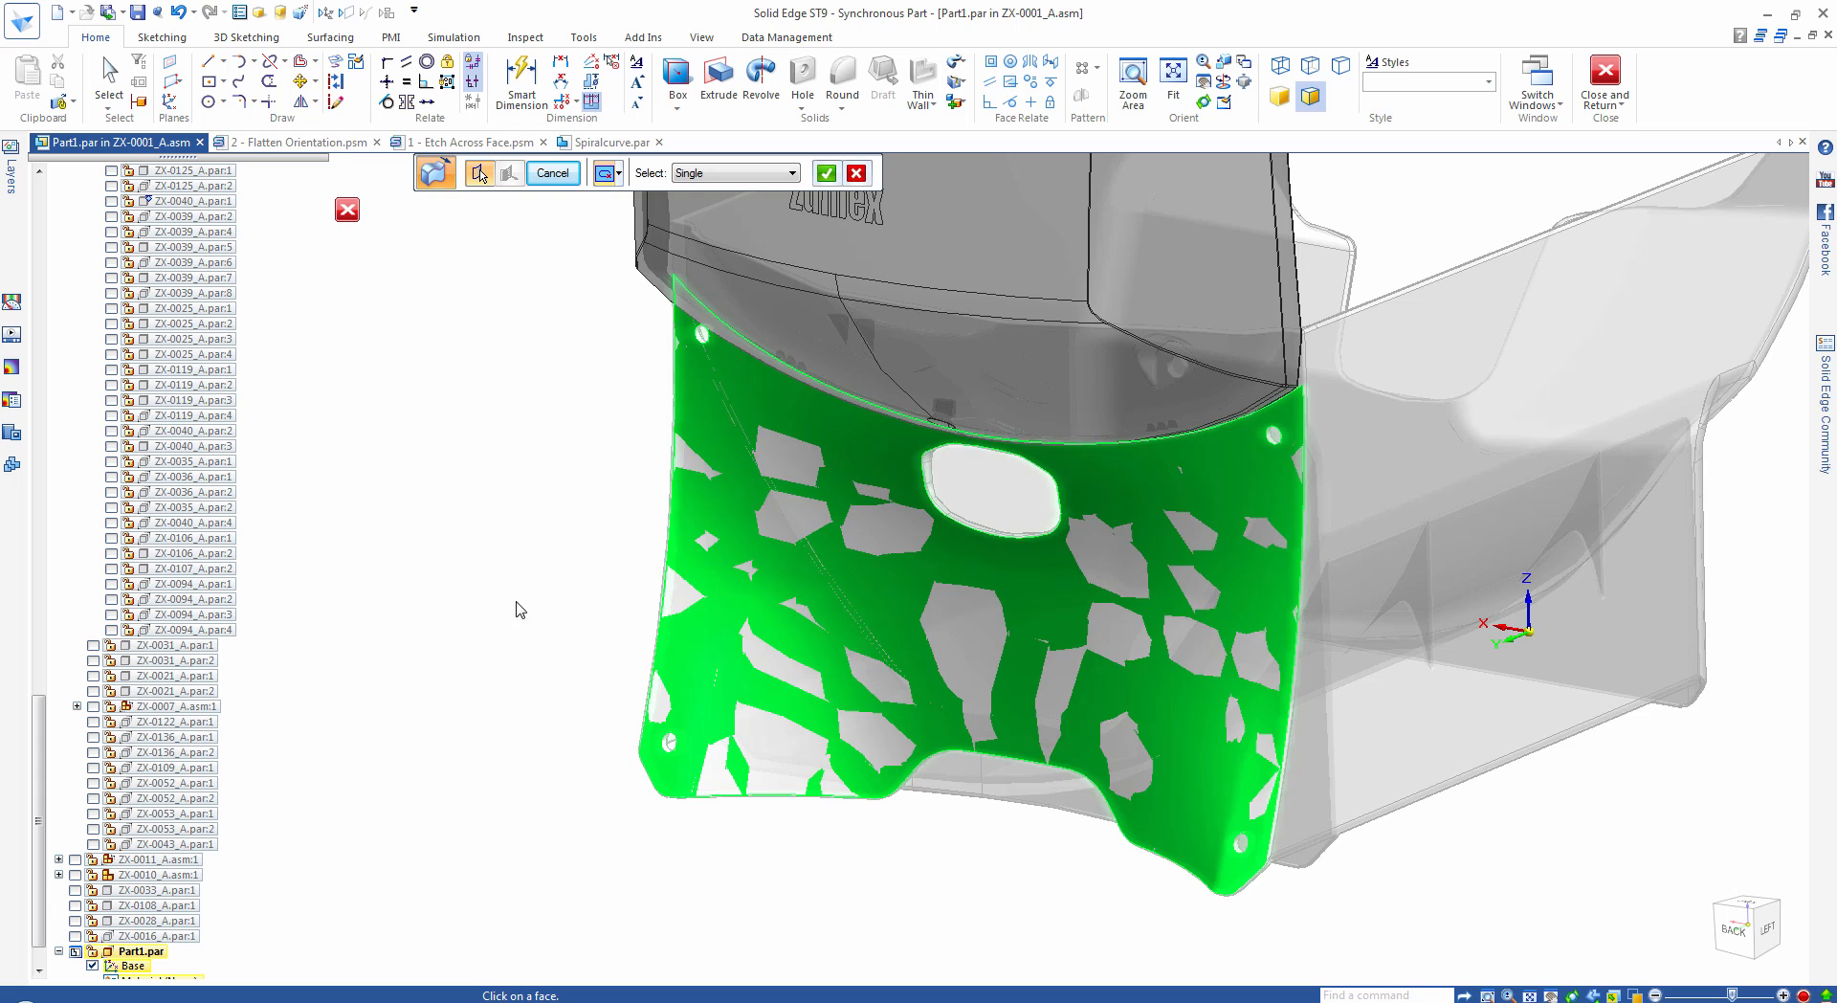
{"action": "right_click", "coordinate": [604, 507]}
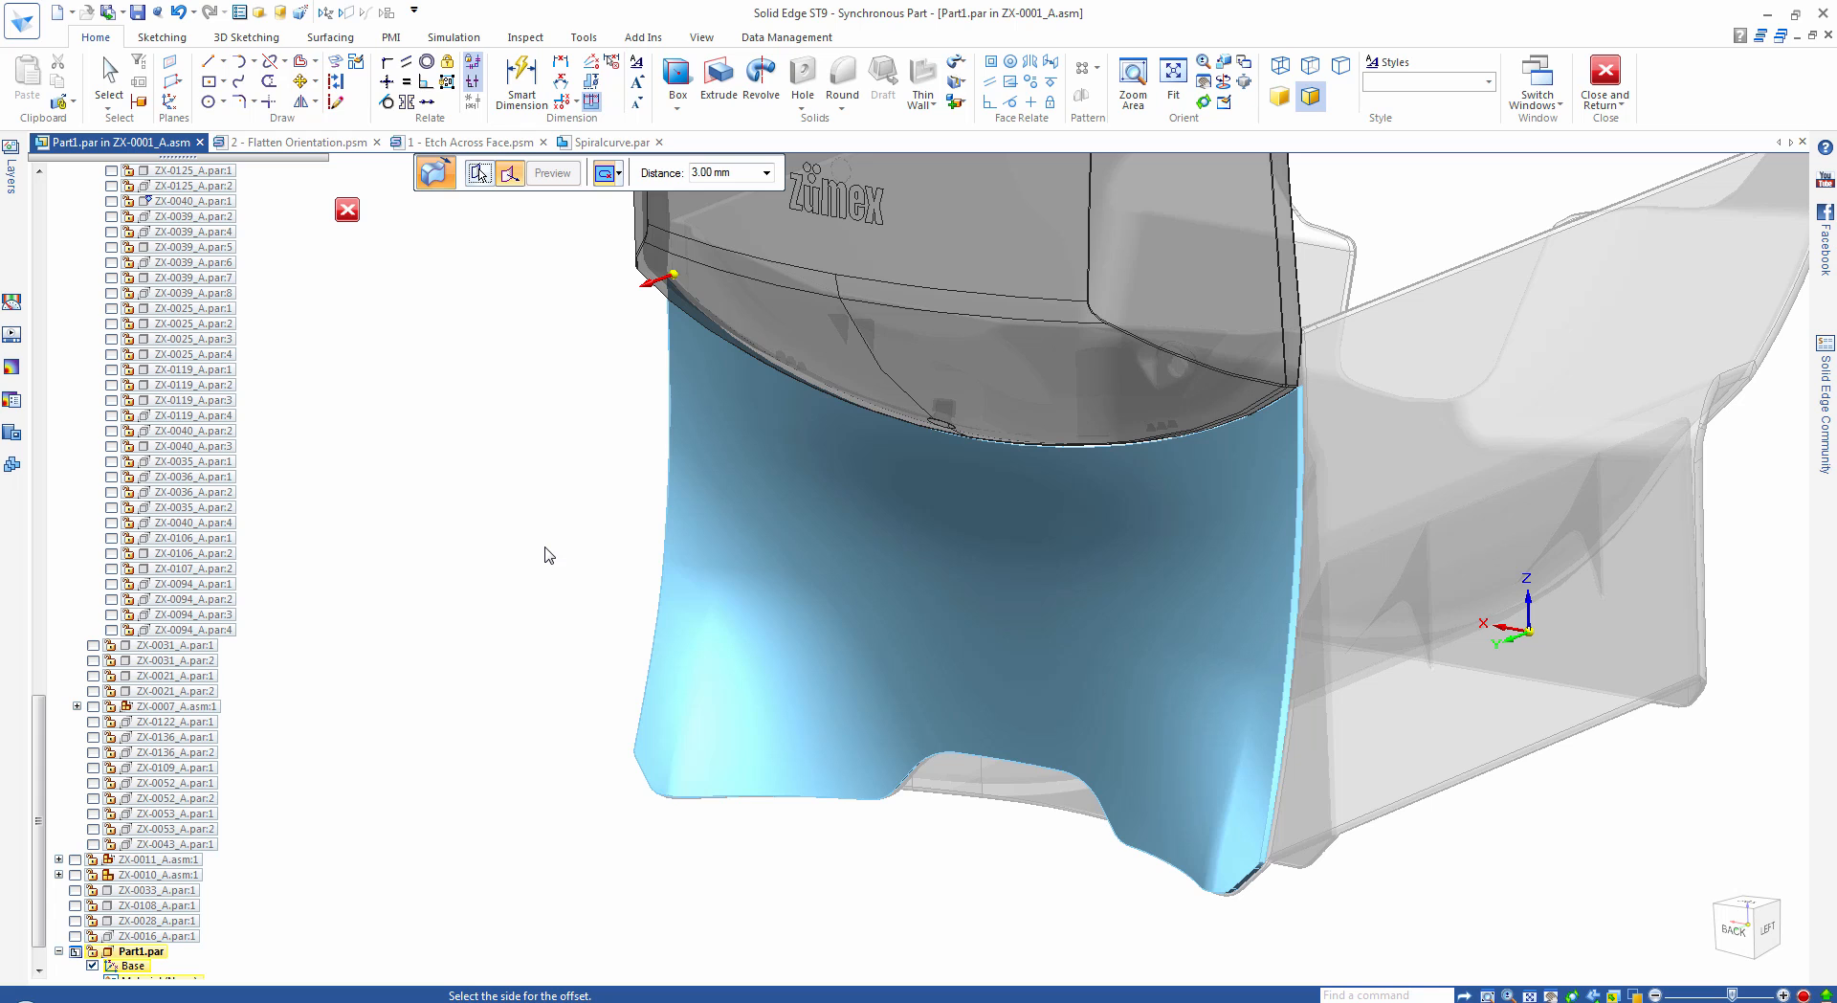
{"action": "left_click", "coordinate": [504, 614]}
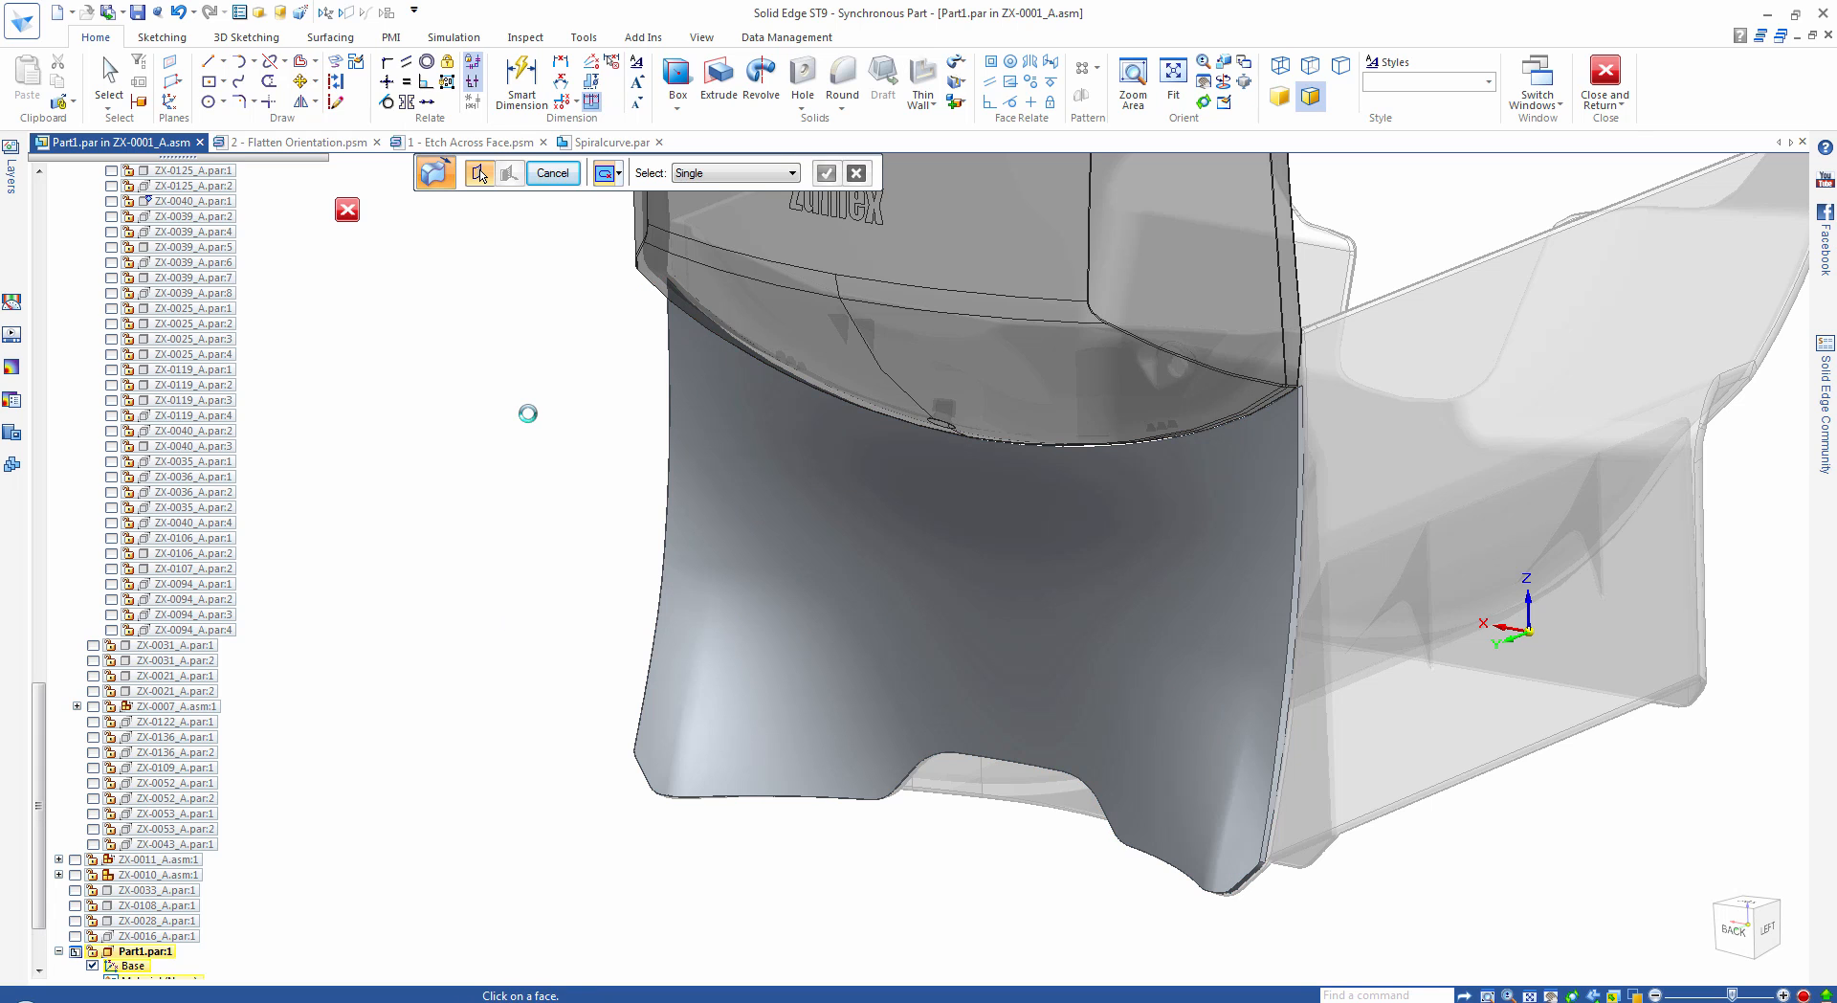
Add a new part body named Design Body_2 and hide the thickened panel, Design Body_1.
{"action": "left_click", "coordinate": [955, 101]}
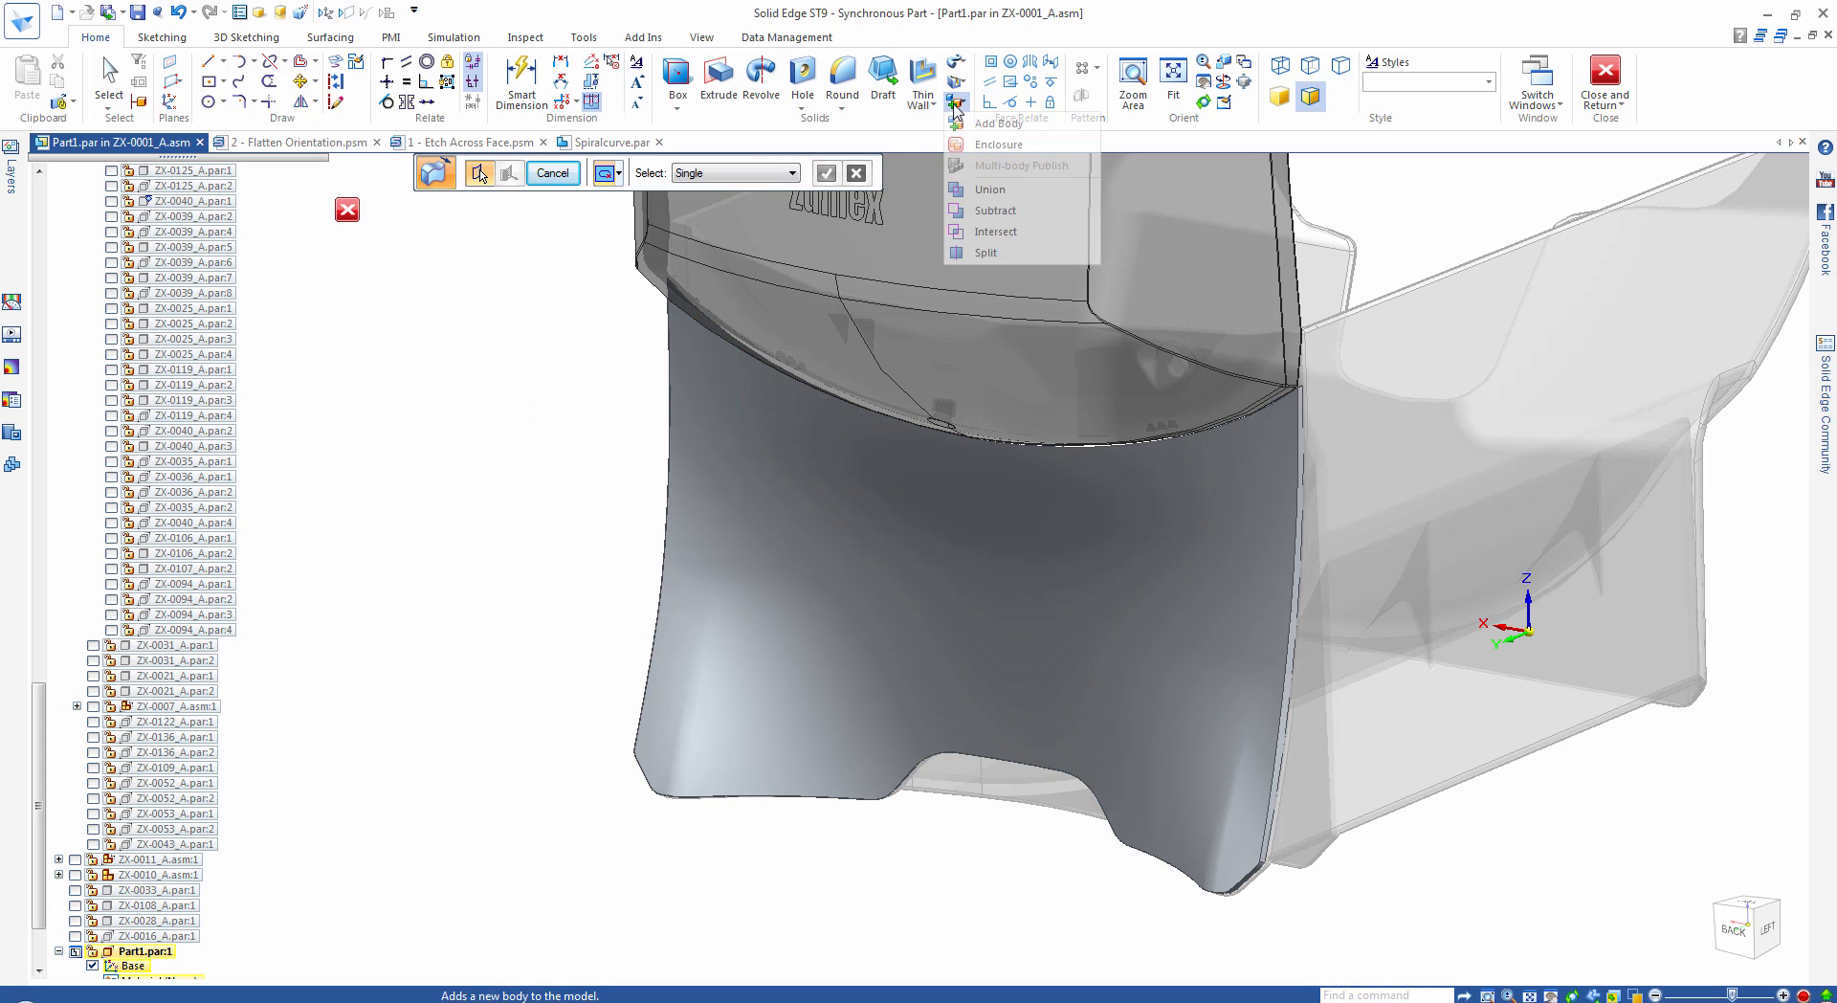
{"action": "left_click", "coordinate": [985, 131]}
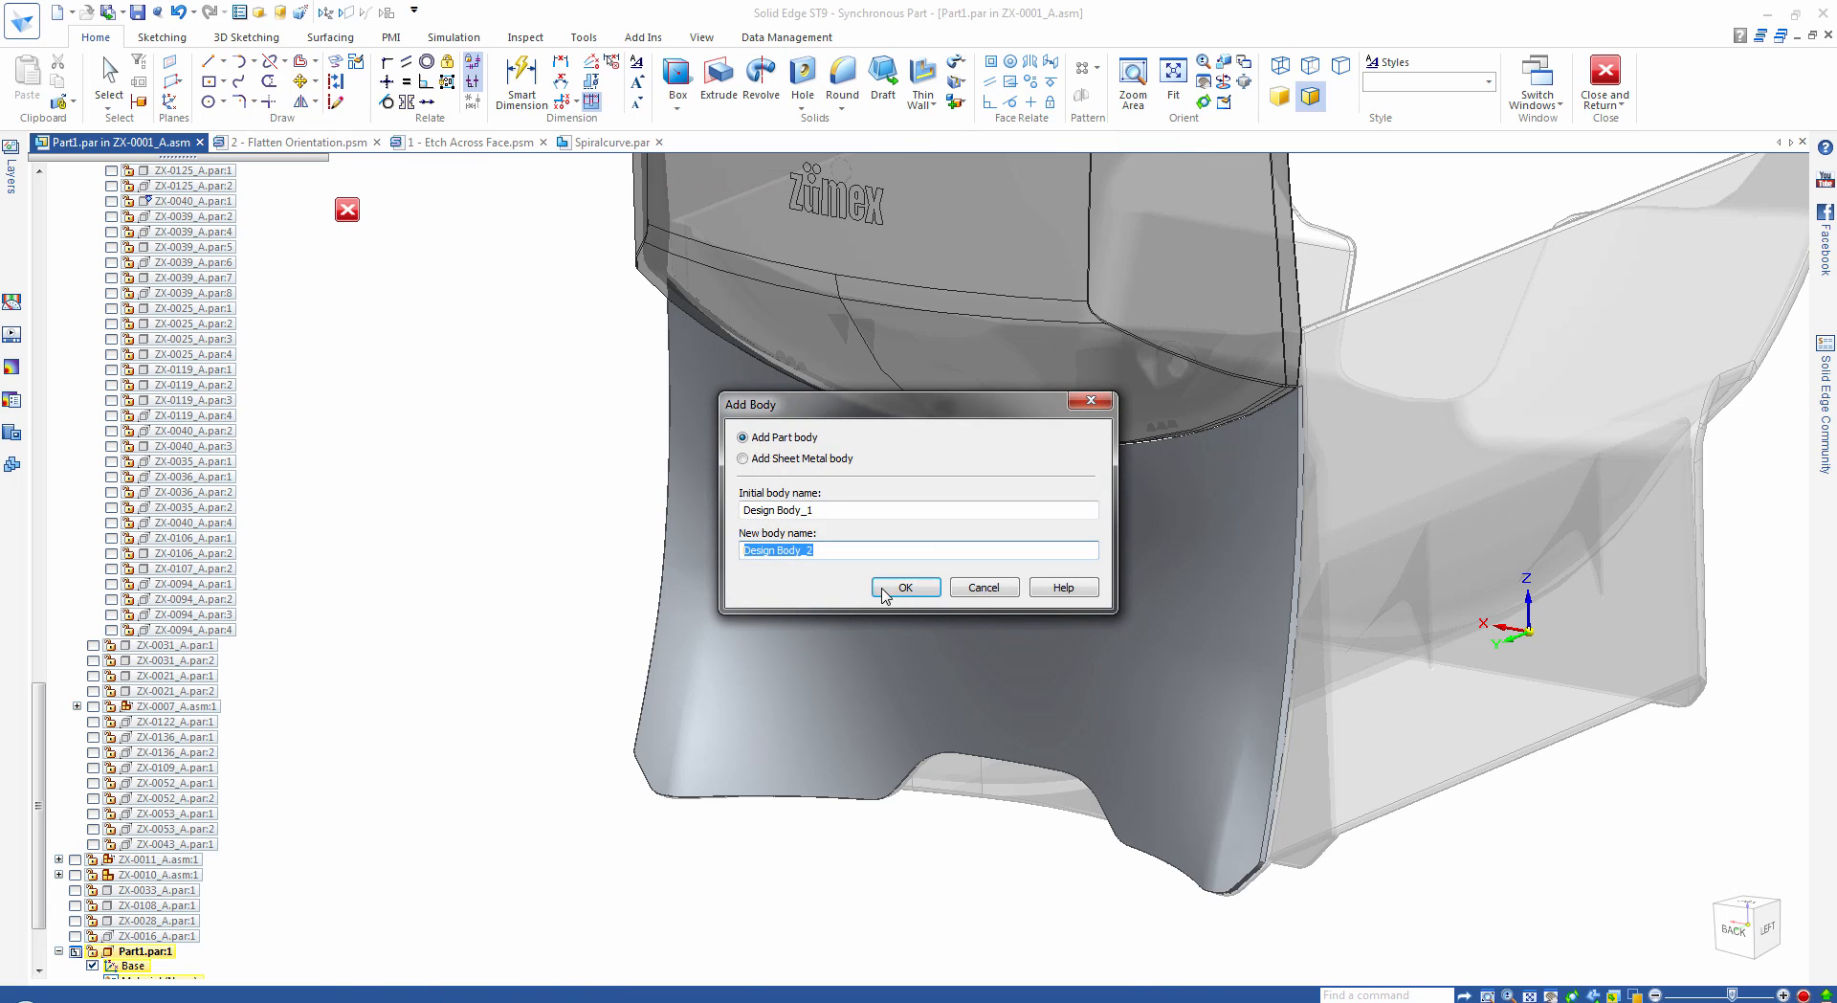
{"action": "left_click", "coordinate": [884, 590]}
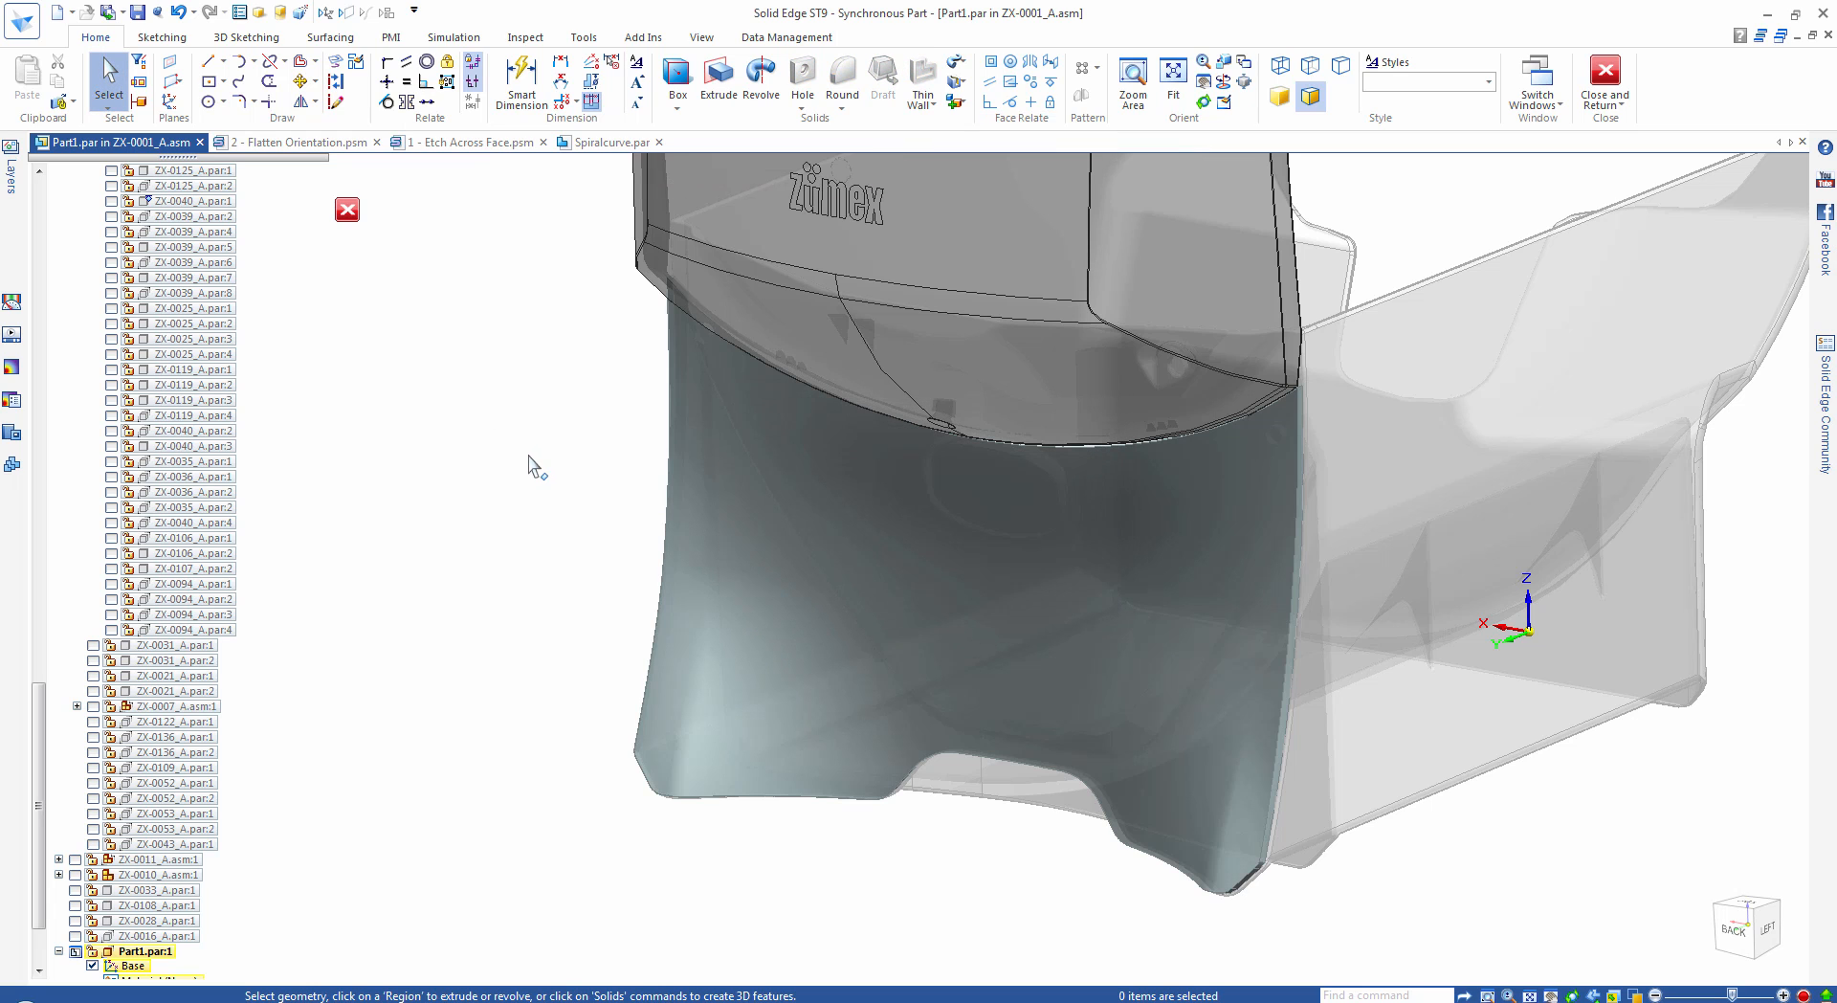
{"action": "left_click_drag", "start_coordinate": [44, 885], "coordinate": [48, 921]}
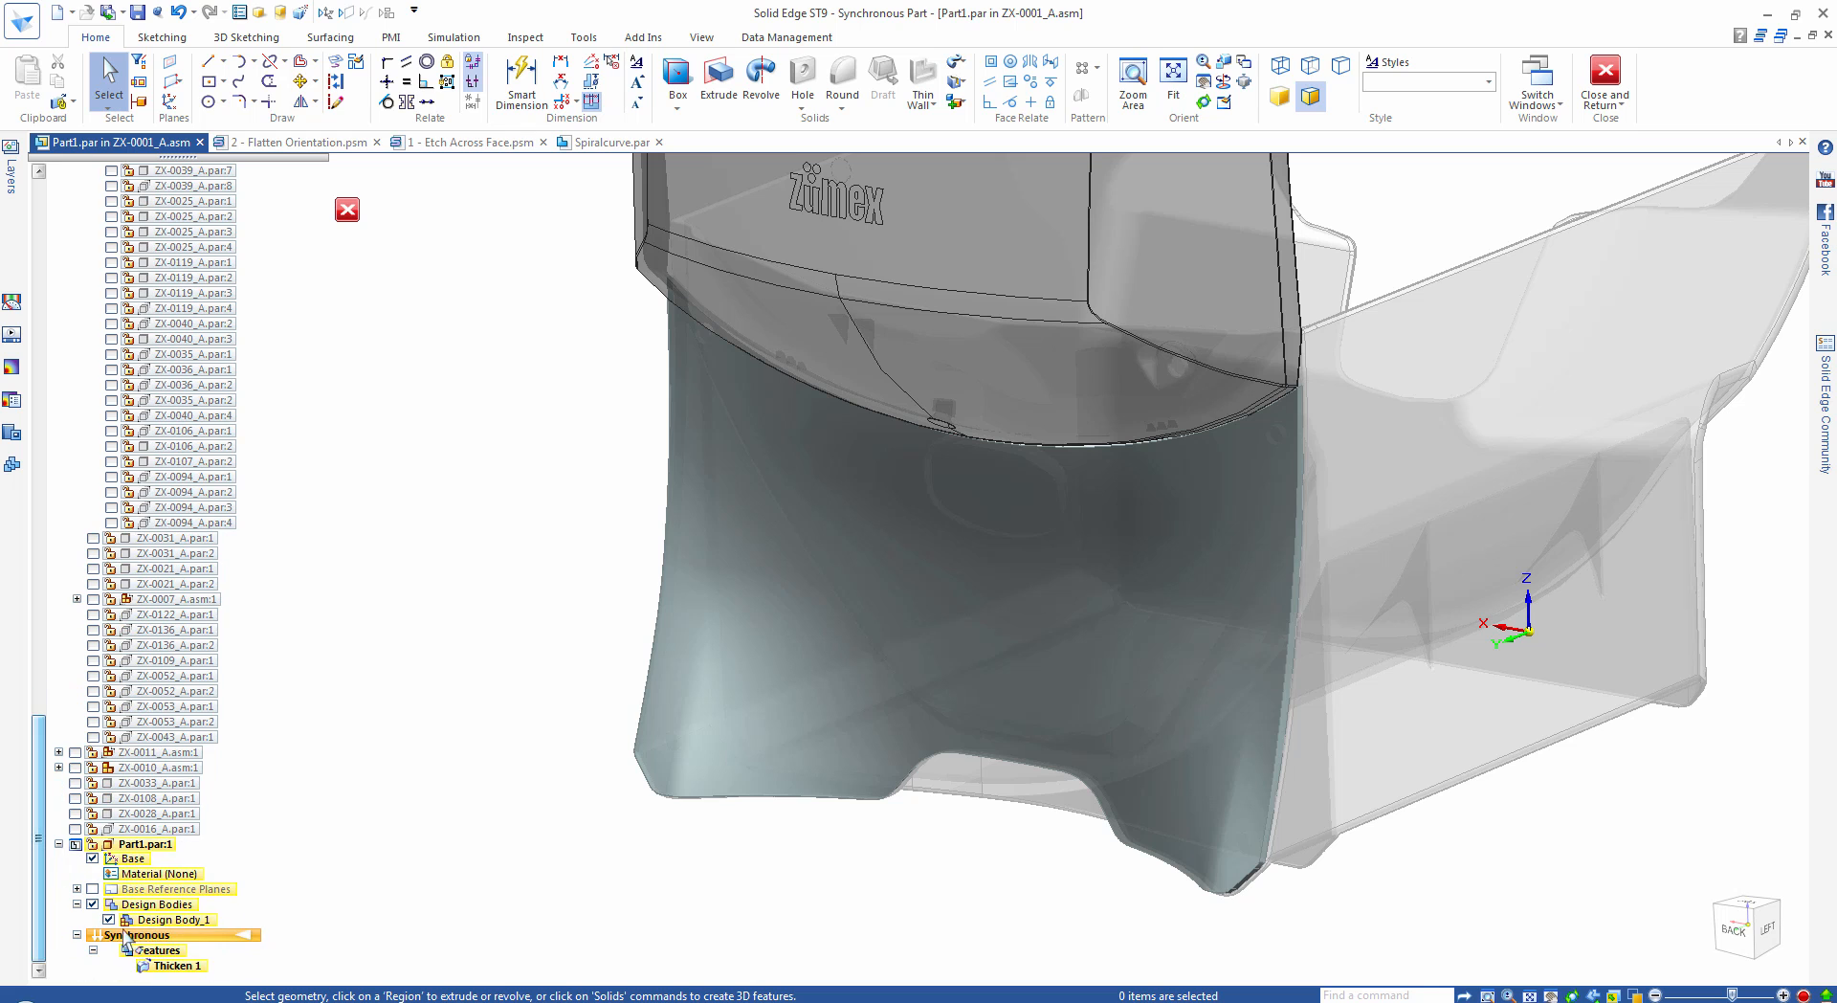
{"action": "left_click", "coordinate": [109, 920]}
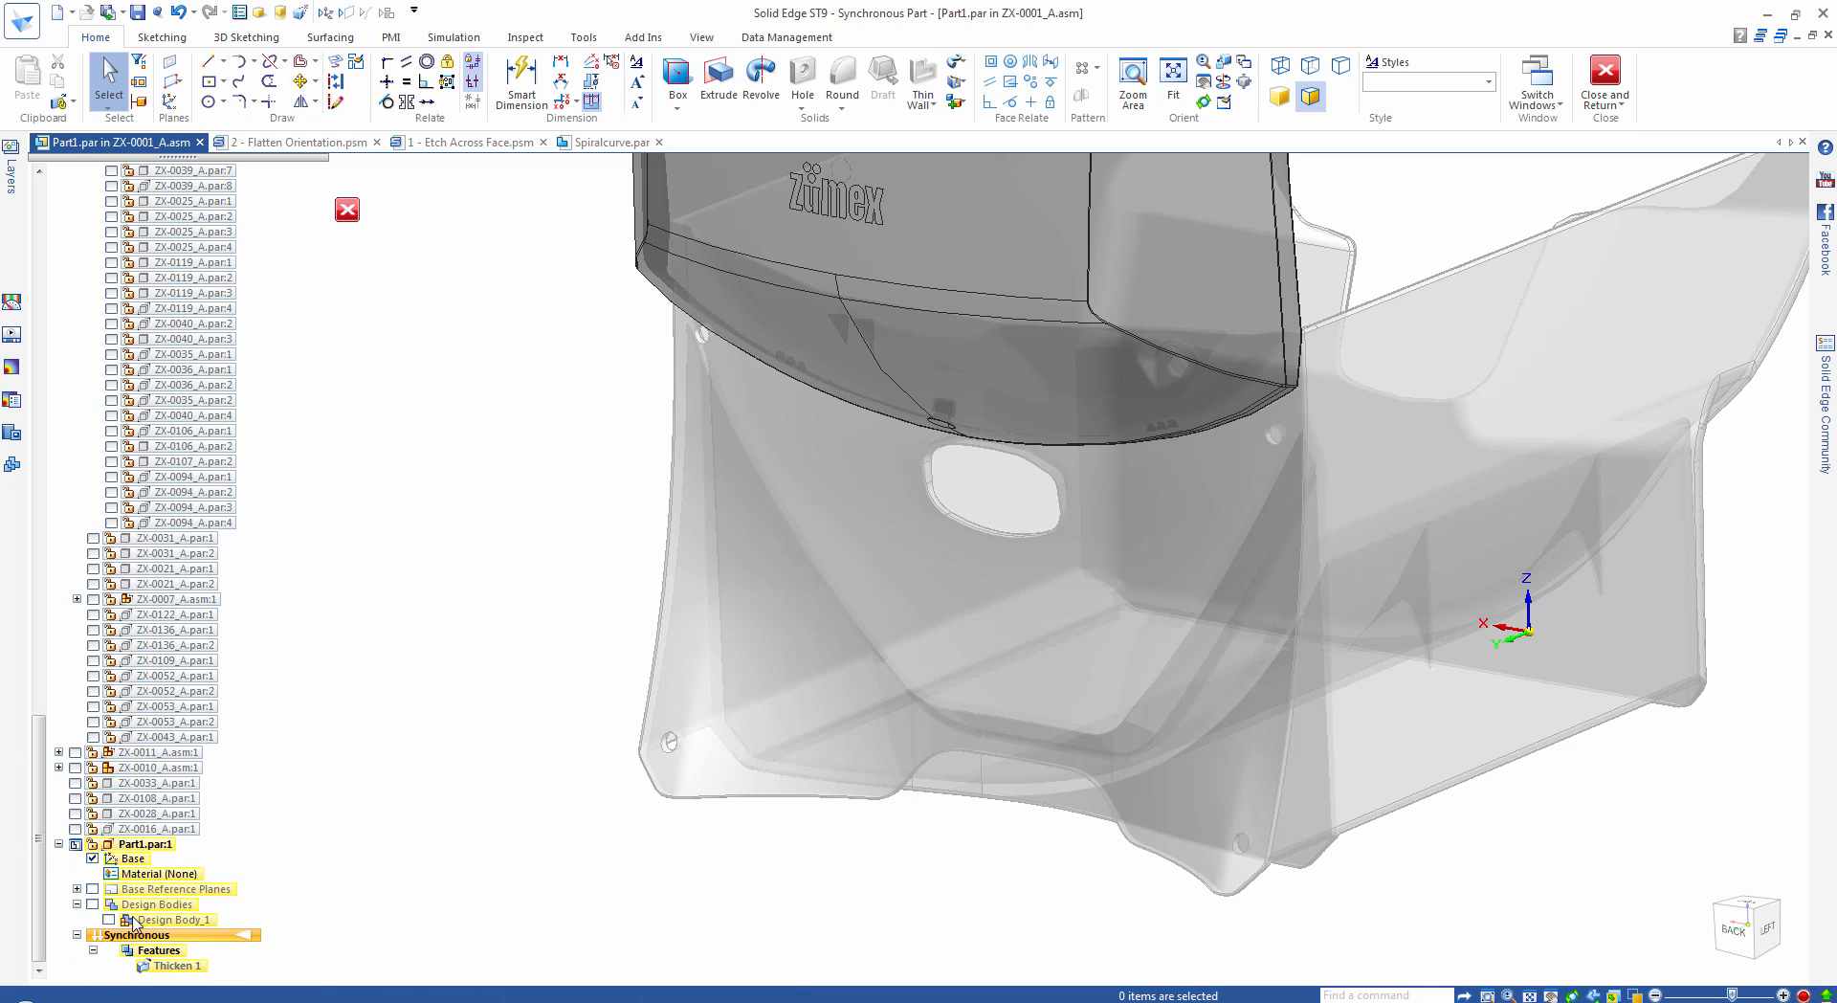
Thicken only the internal openings of the bin's curved end face toward the inside of the bin, using single face selection.
{"action": "left_click", "coordinate": [955, 61]}
{"action": "left_click", "coordinate": [993, 188]}
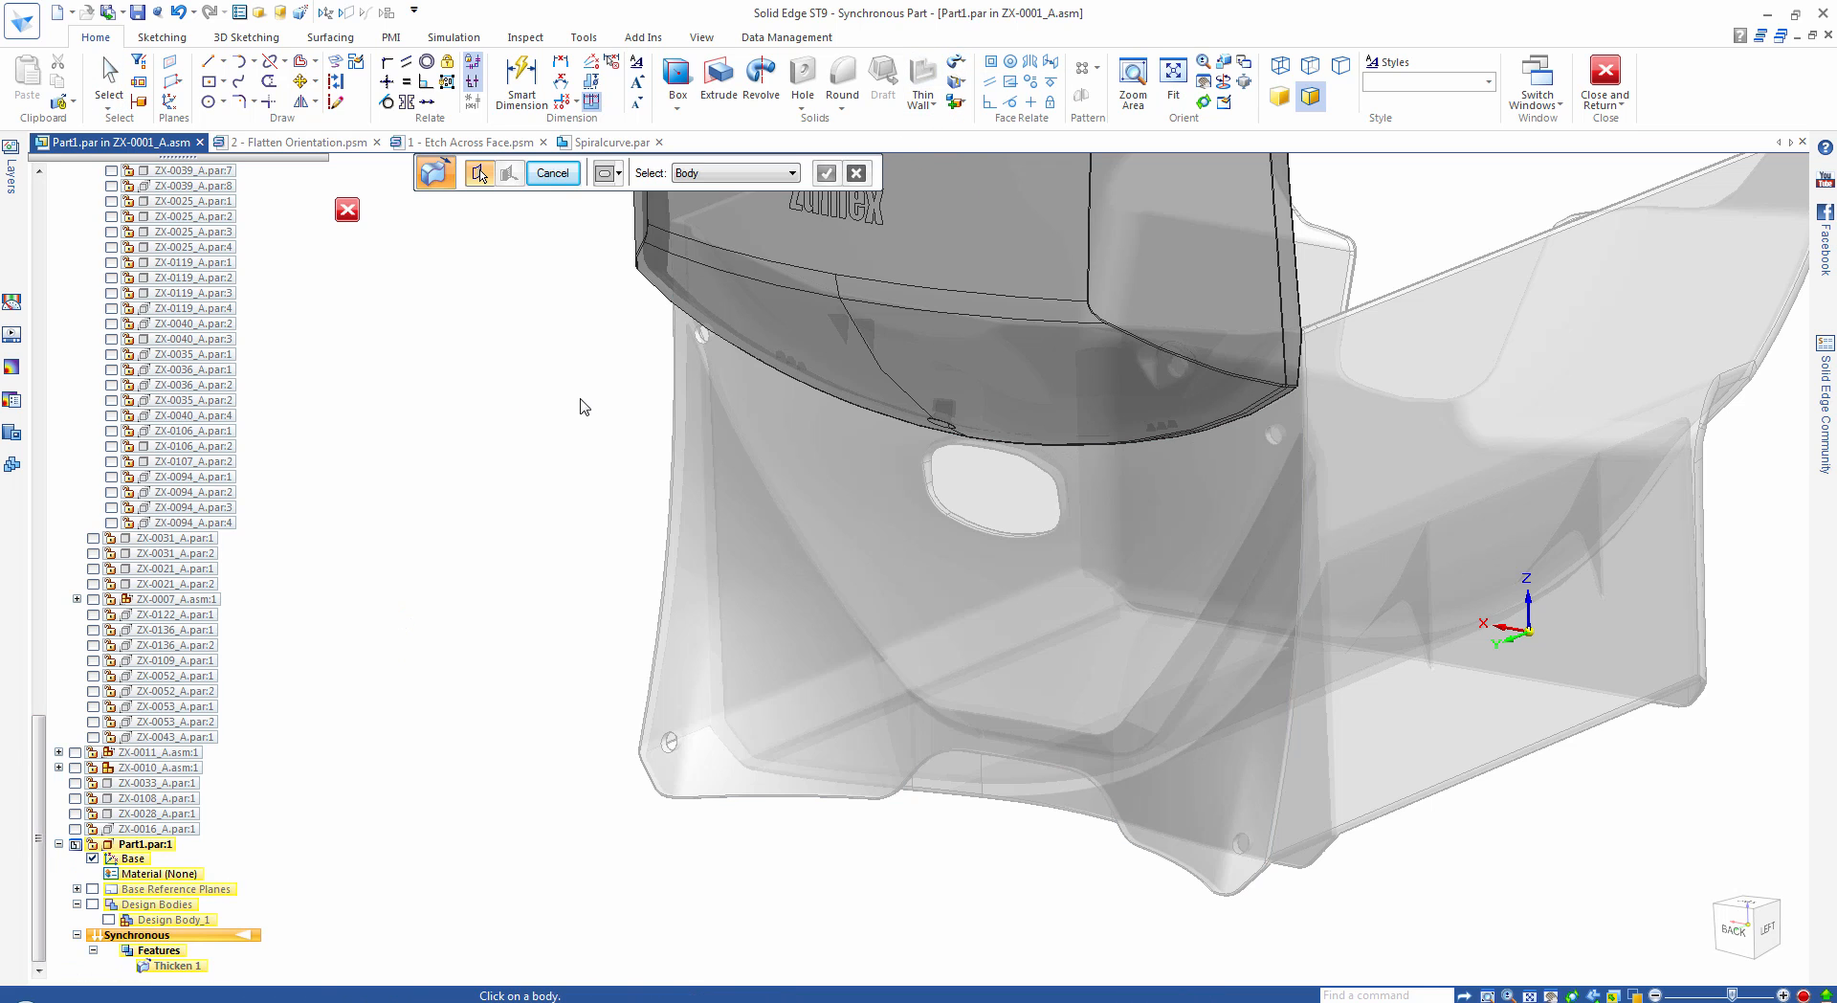
{"action": "left_click", "coordinate": [727, 173]}
{"action": "left_click", "coordinate": [693, 191]}
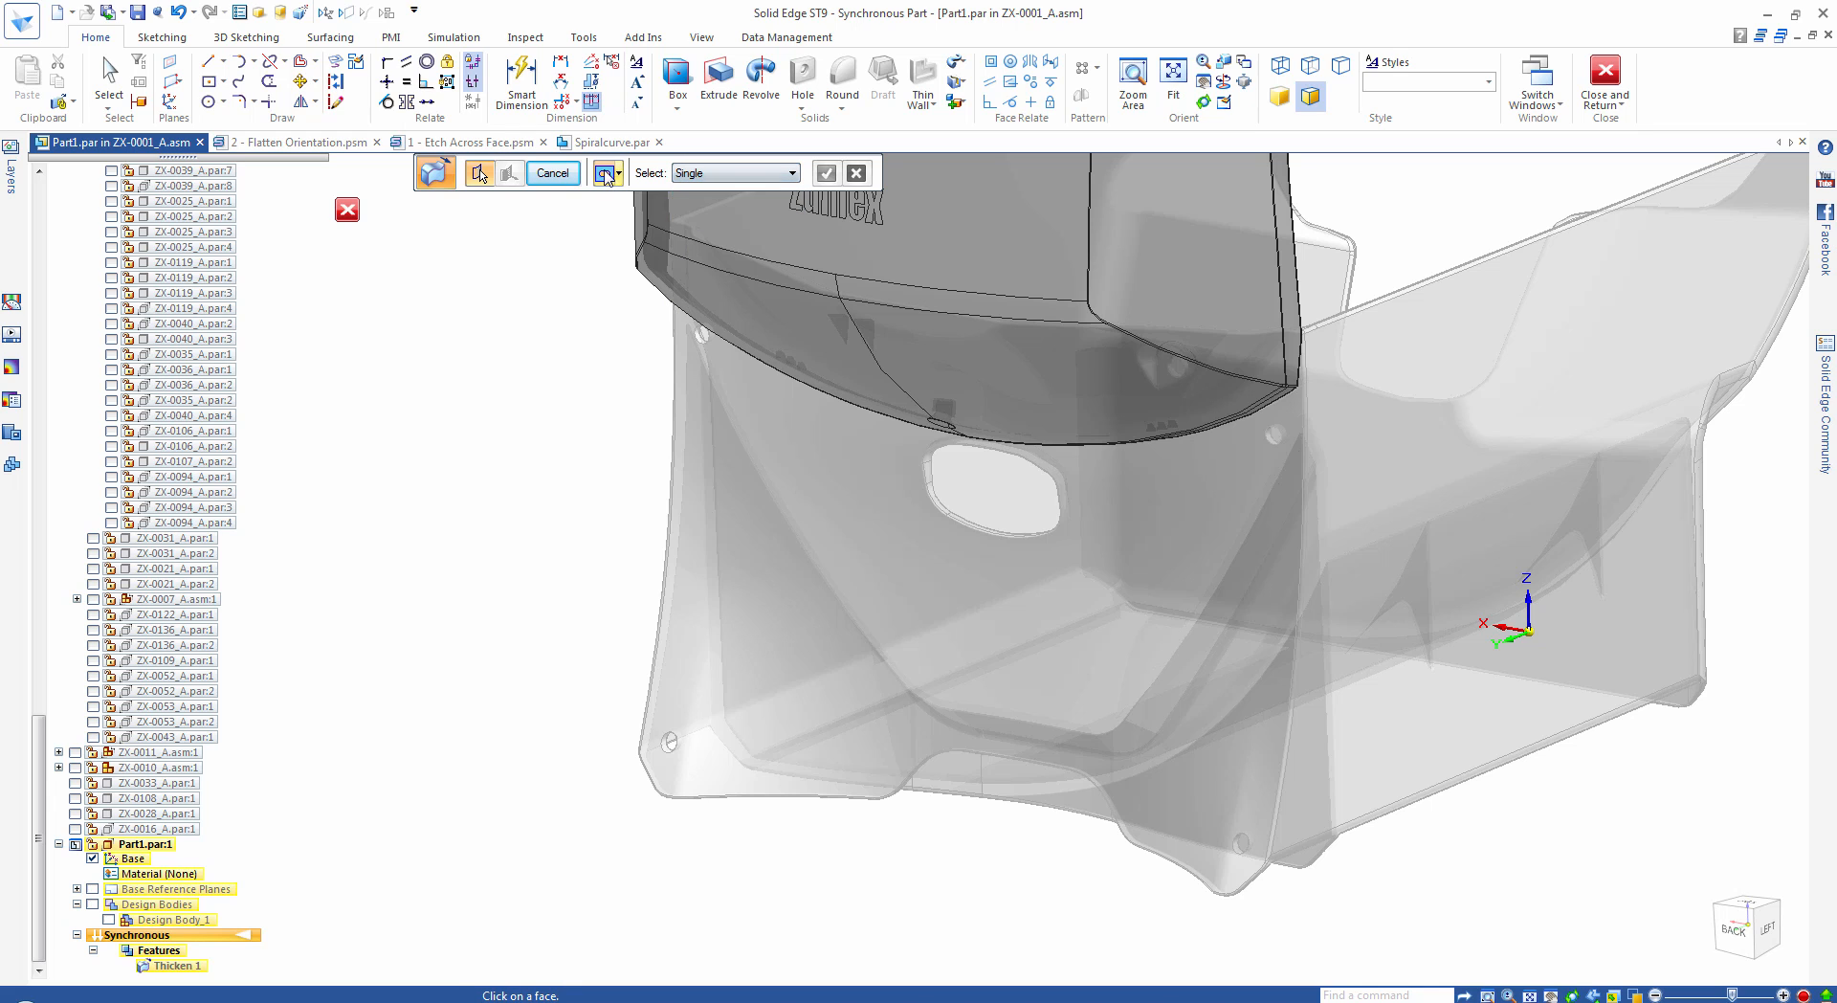
{"action": "left_click", "coordinate": [608, 173]}
{"action": "left_click", "coordinate": [670, 239]}
{"action": "left_click", "coordinate": [842, 547]}
{"action": "right_click", "coordinate": [480, 568]}
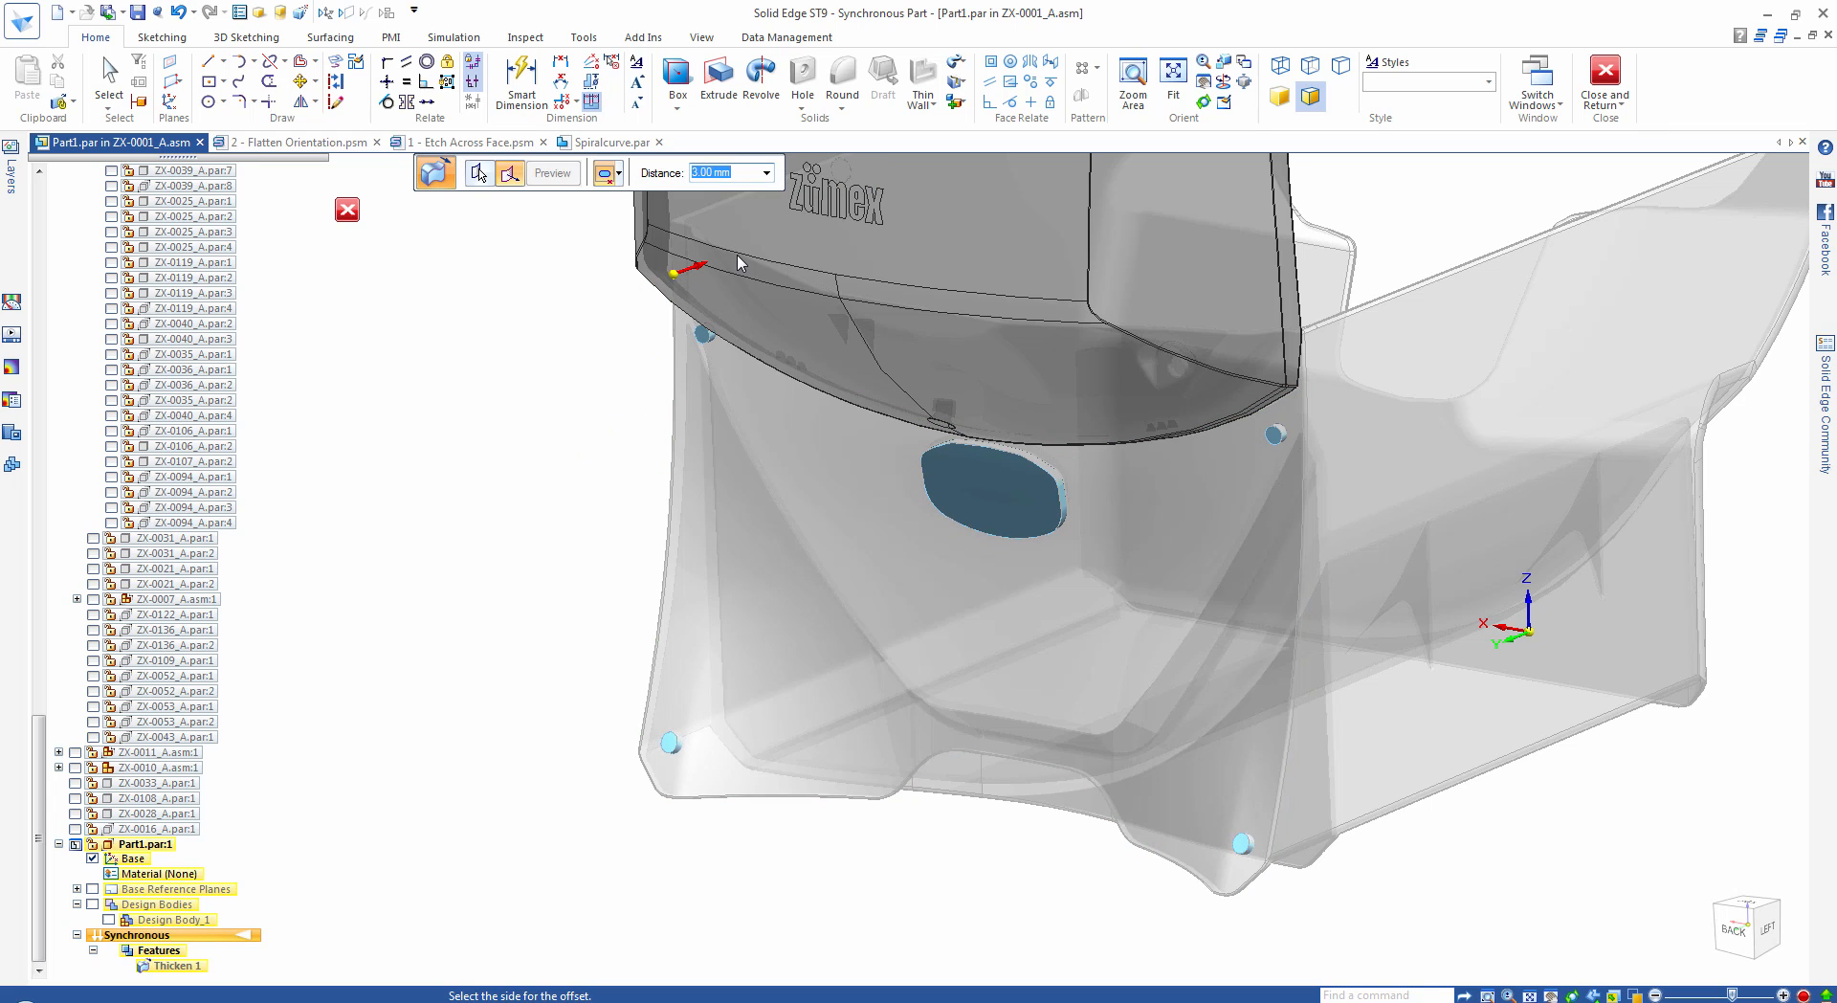
{"action": "left_click", "coordinate": [780, 256]}
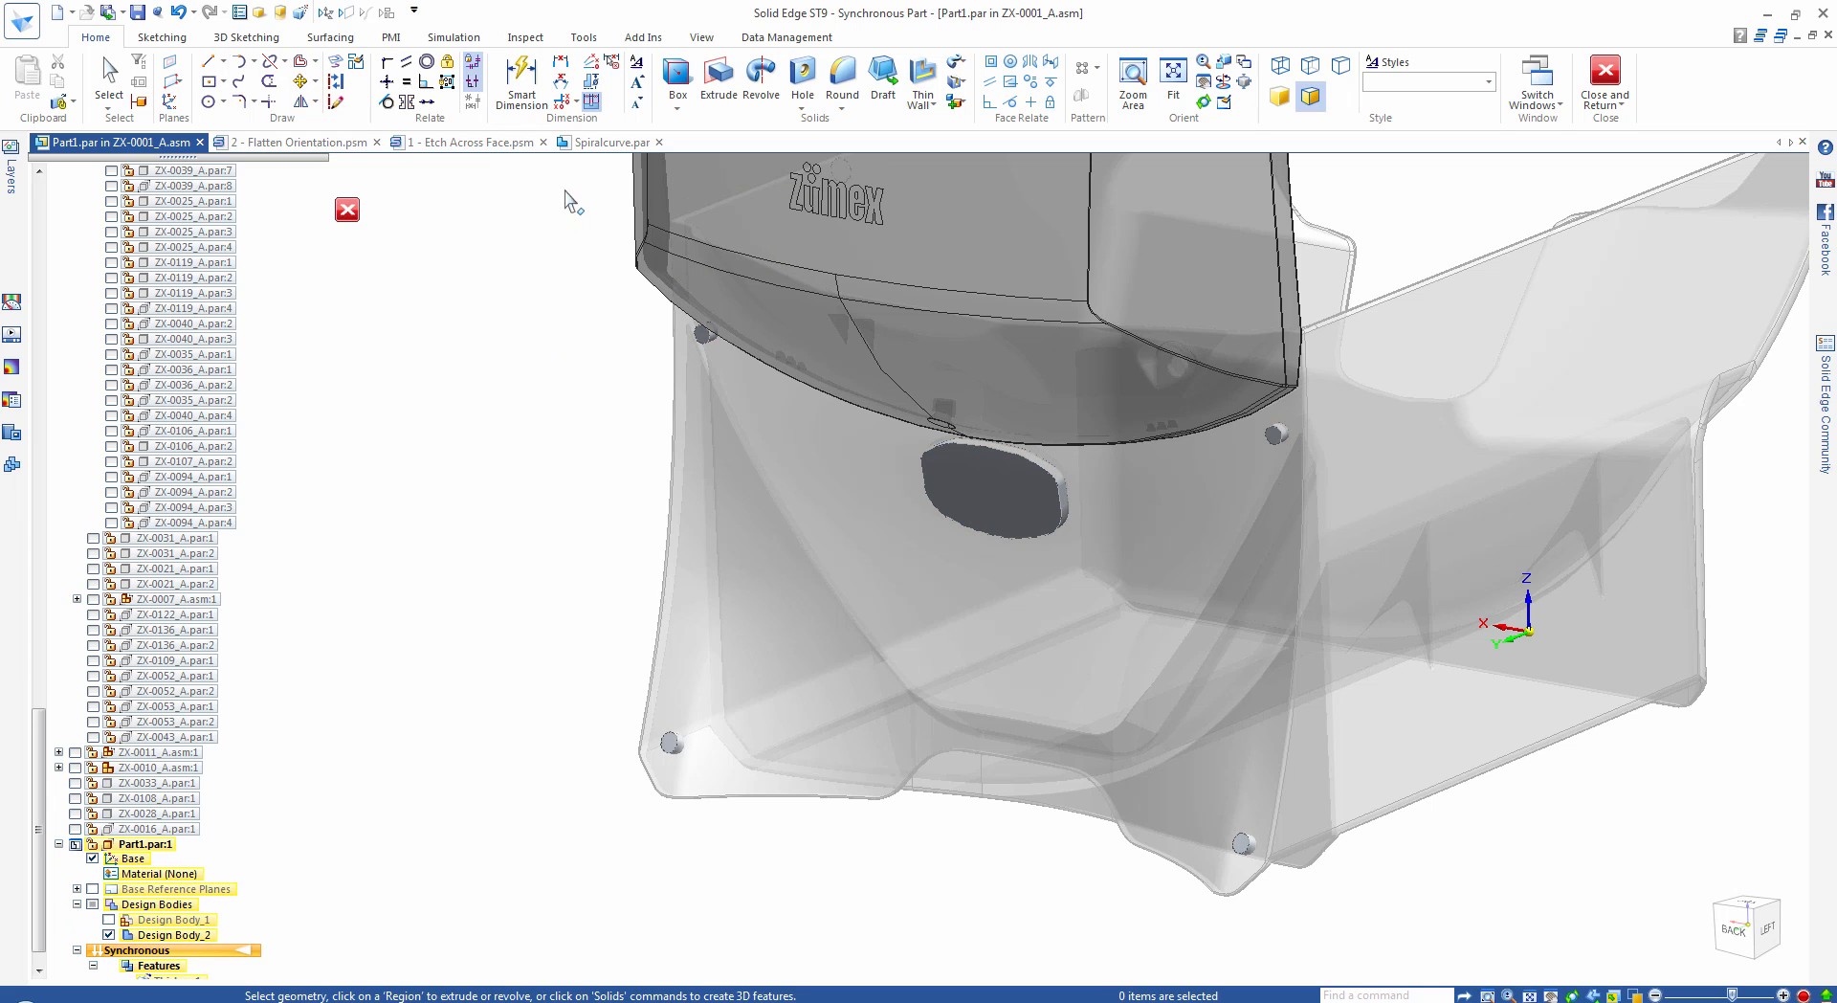
Display Design Body_1 again and unite the panel with the hole-plug body.
{"action": "left_click", "coordinate": [108, 919]}
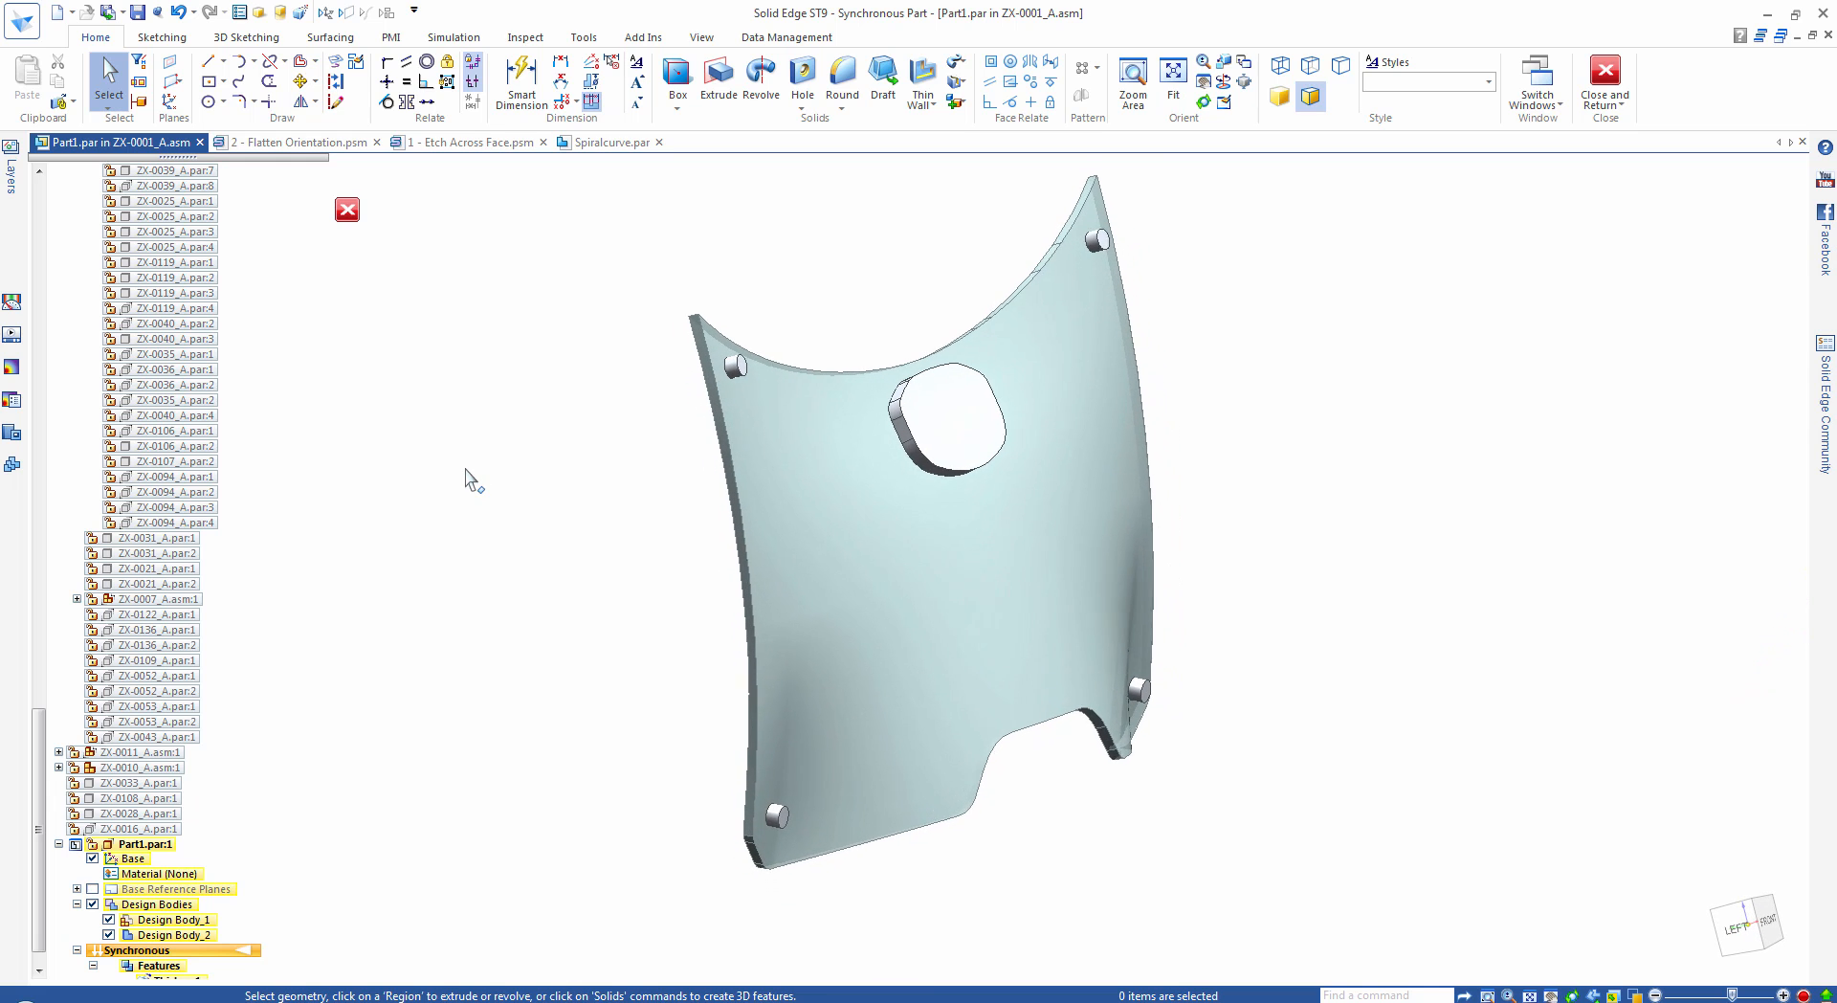
{"action": "left_click", "coordinate": [955, 102]}
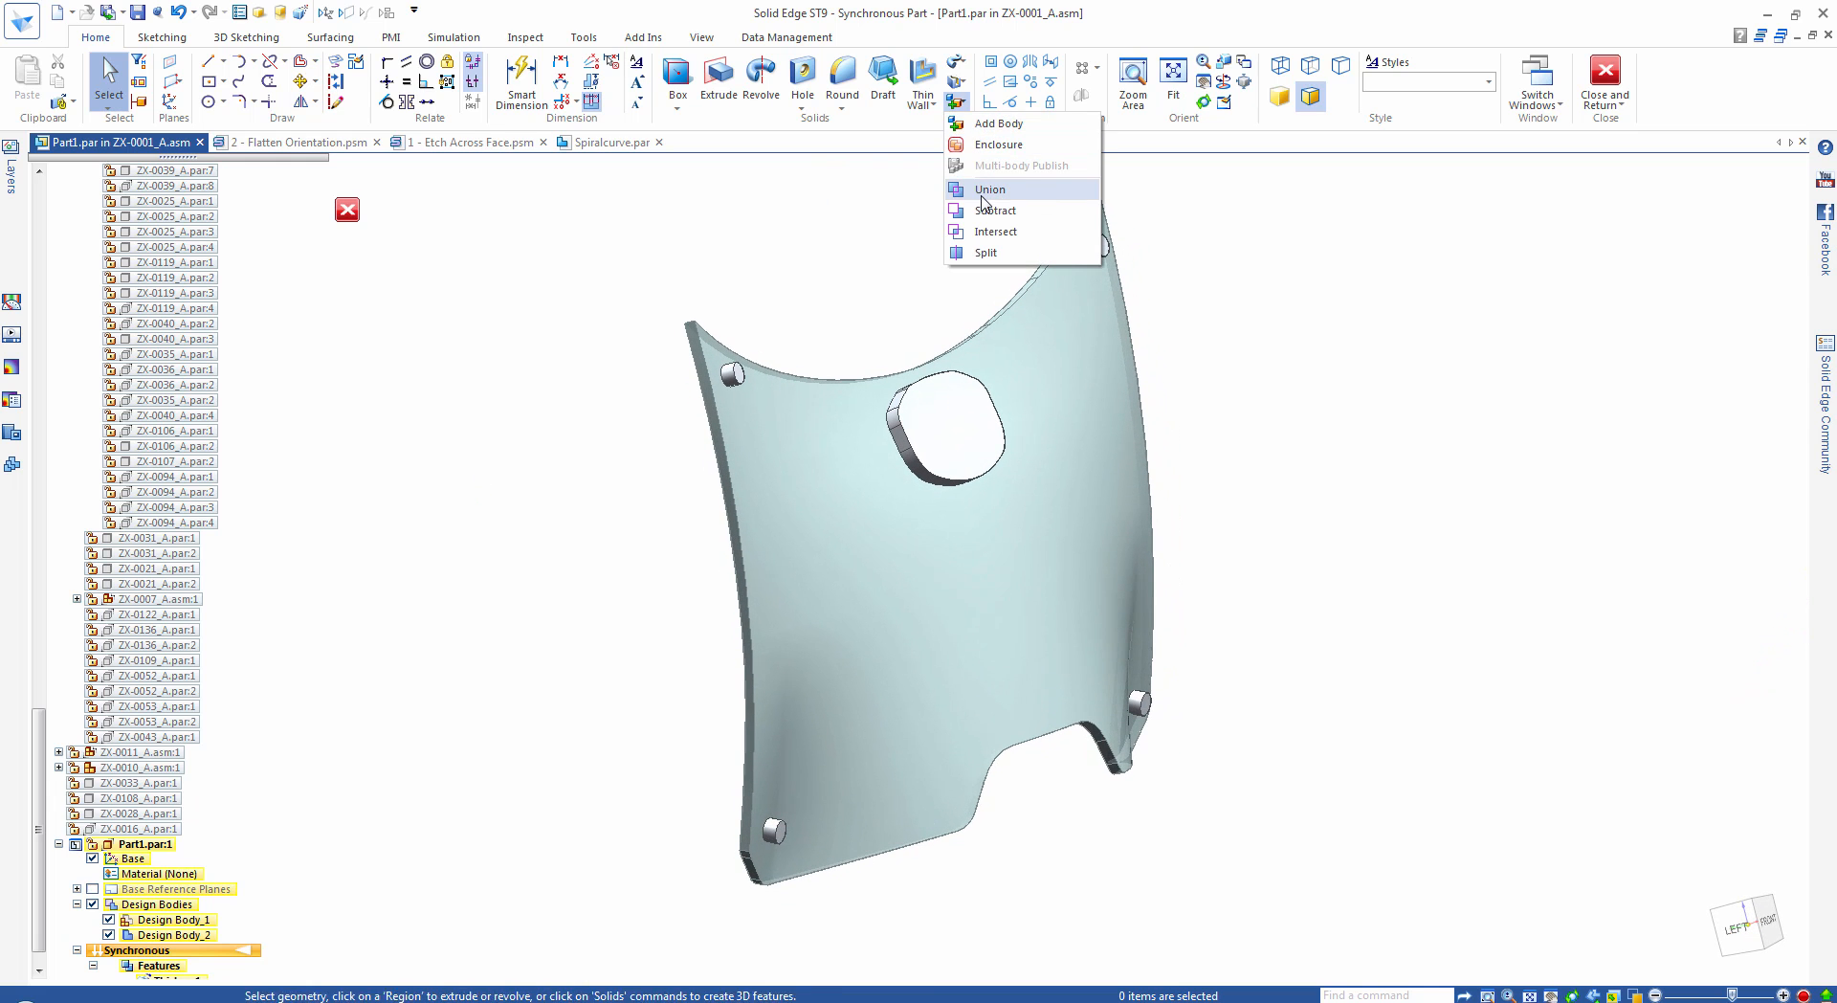
{"action": "left_click", "coordinate": [1043, 190]}
{"action": "left_click", "coordinate": [875, 419]}
{"action": "left_click", "coordinate": [909, 431]}
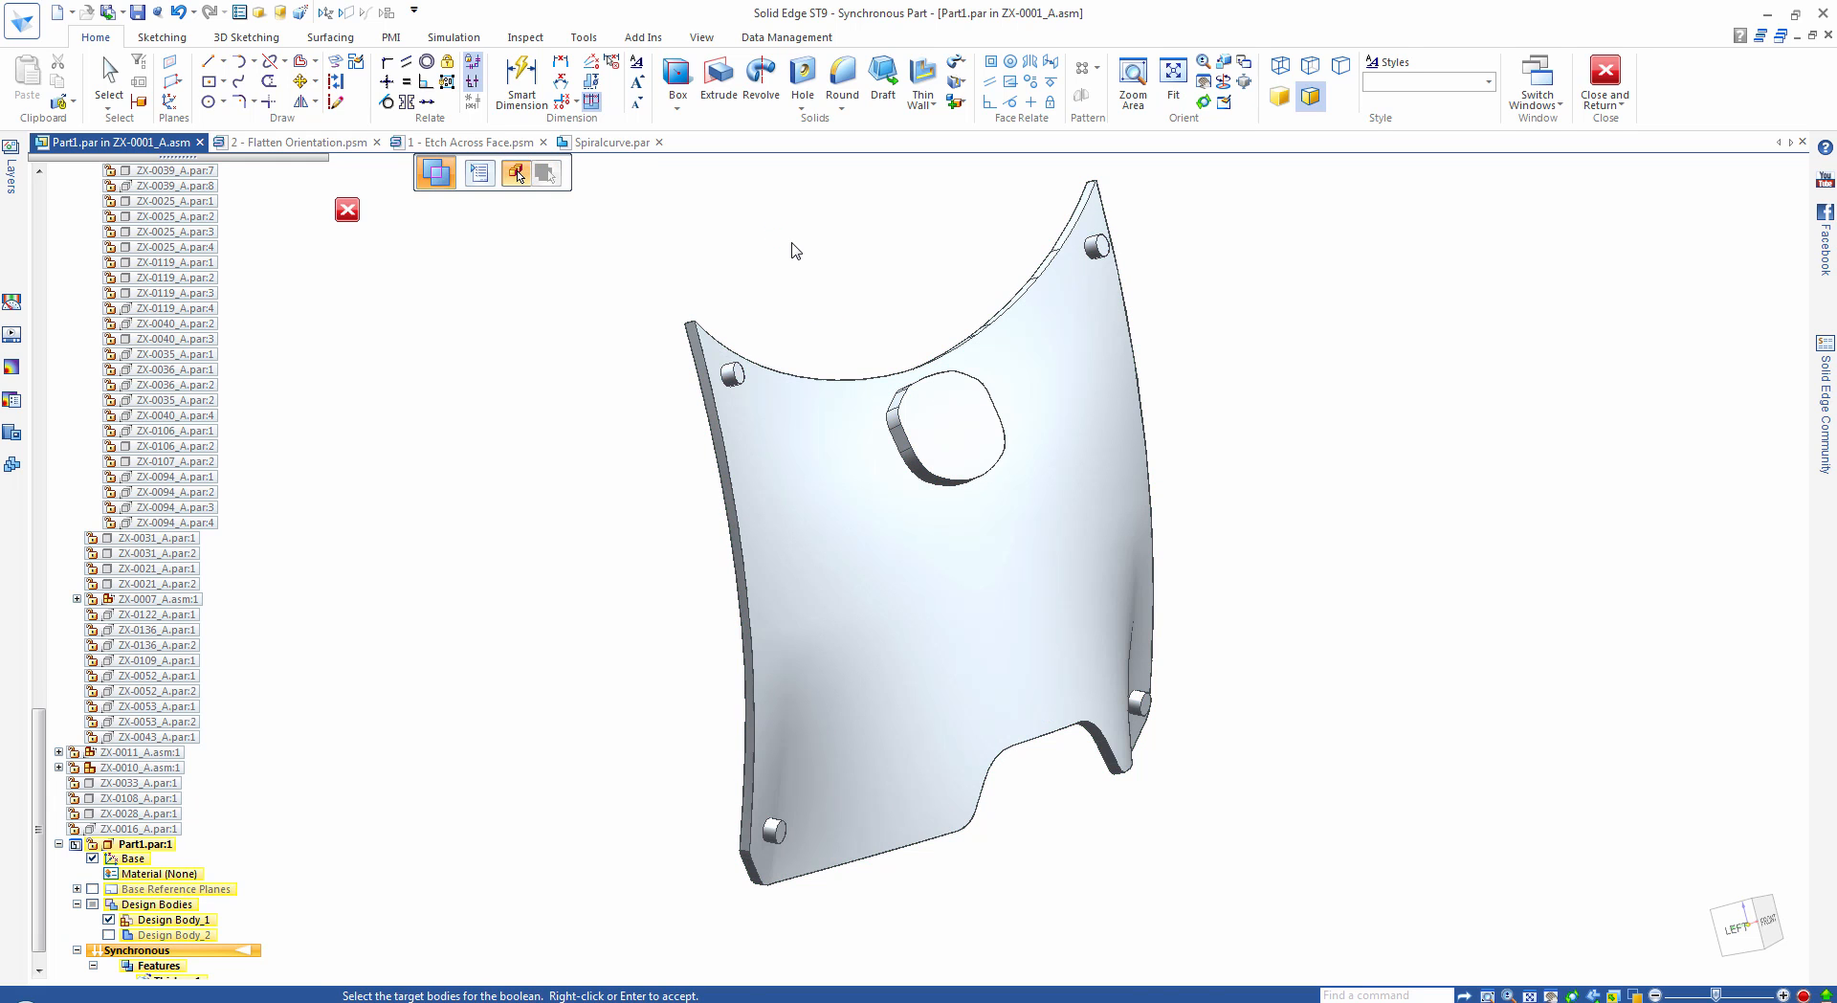
{"action": "key", "text": "Escape"}
{"action": "middle_click_drag", "start_coordinate": [792, 243], "coordinate": [813, 262]}
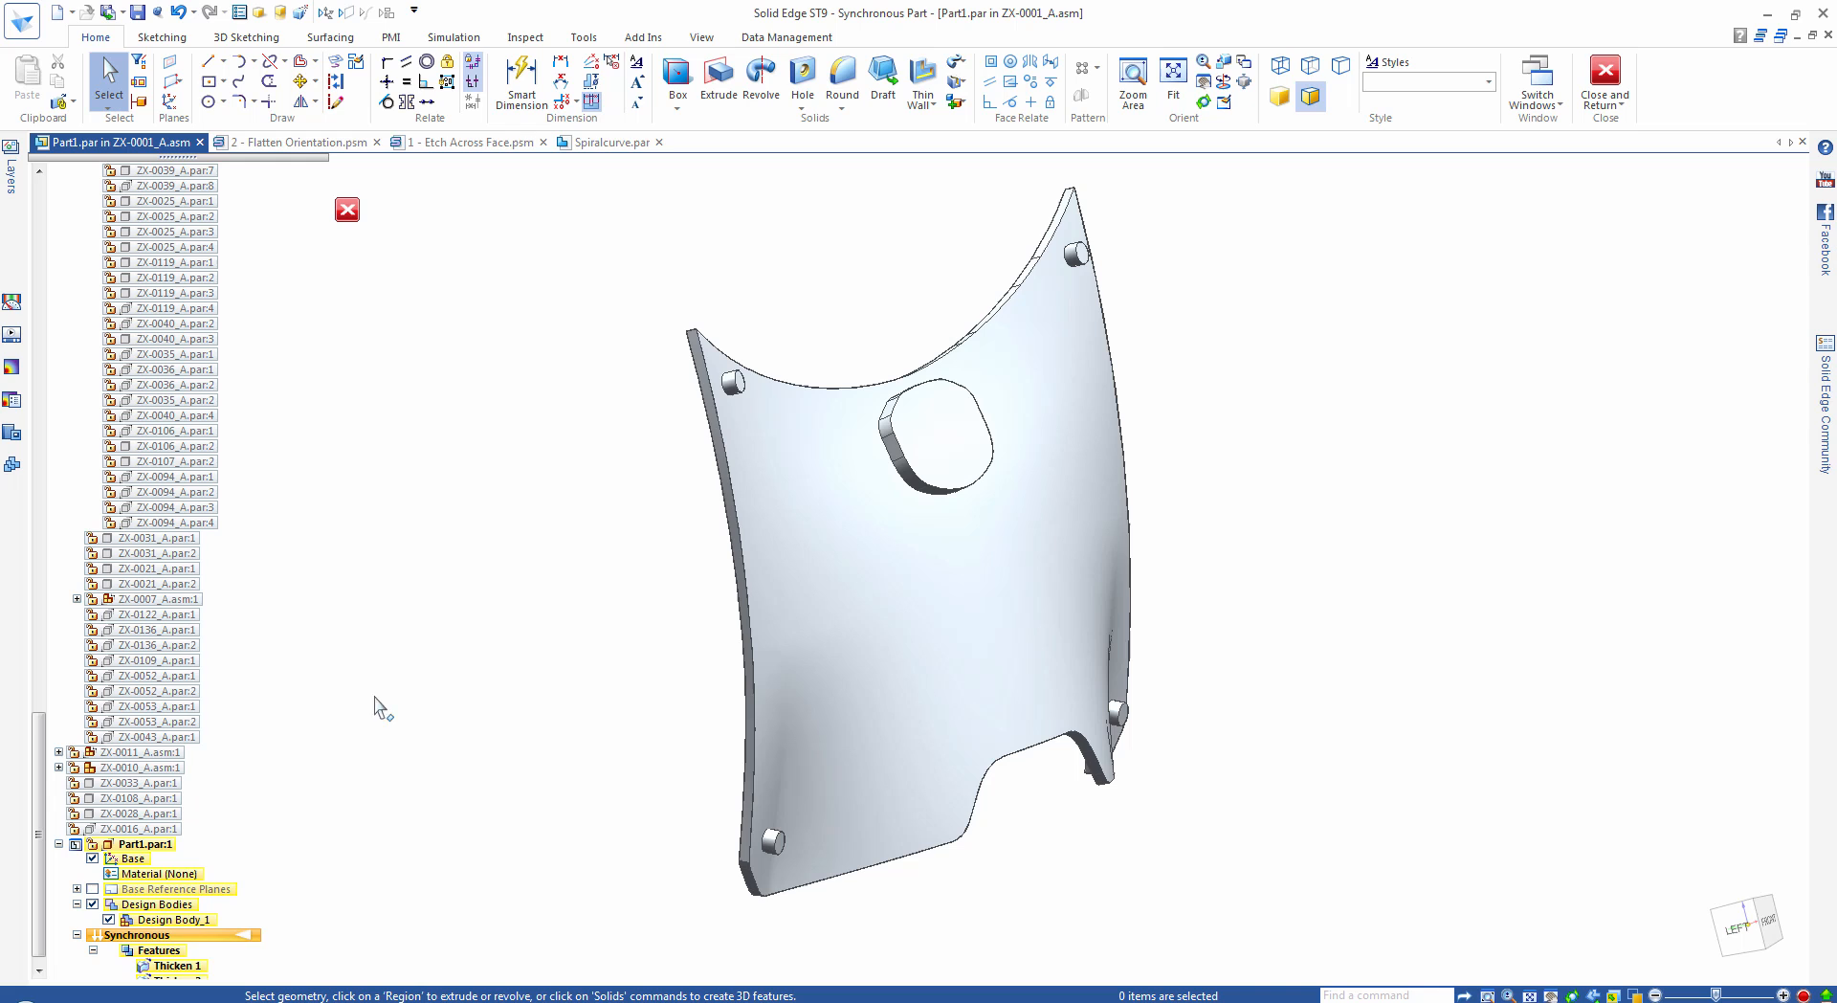
Assign the PMMA material to the part and move the large plug's end face 10 mm back through the panel to open the hole.
{"action": "right_click", "coordinate": [185, 878]}
{"action": "left_click", "coordinate": [272, 488]}
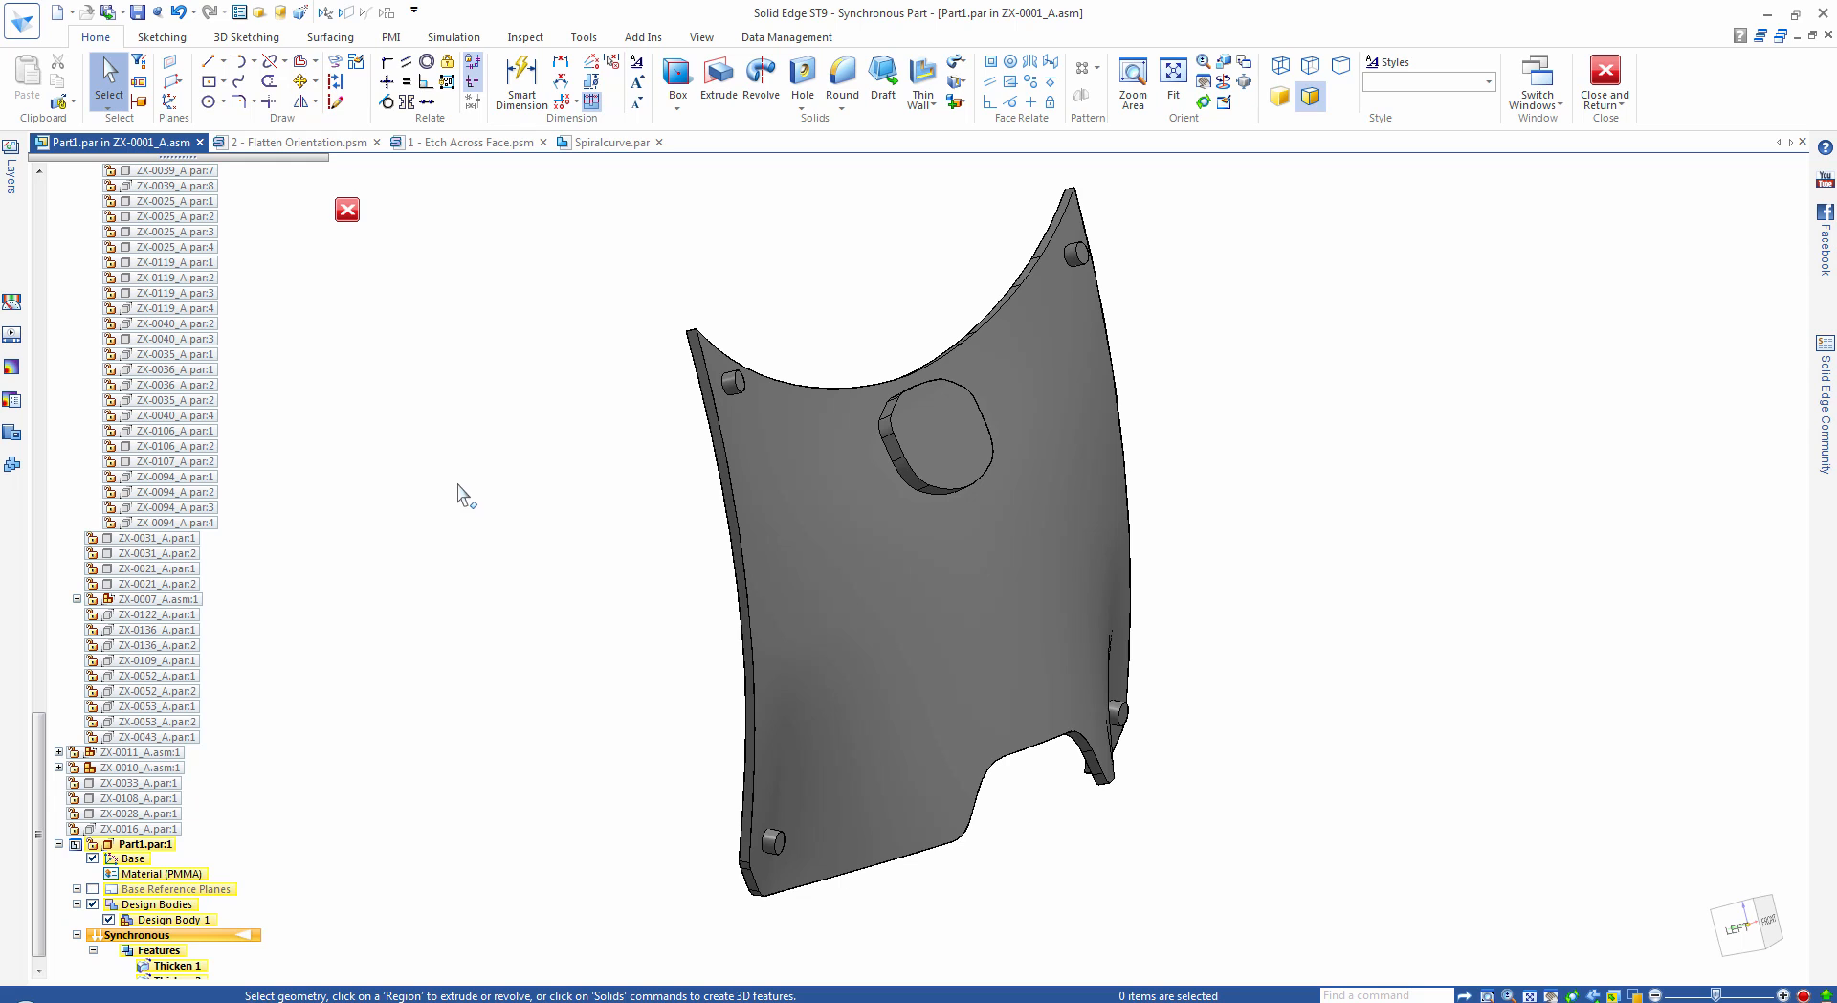
{"action": "left_click", "coordinate": [939, 446]}
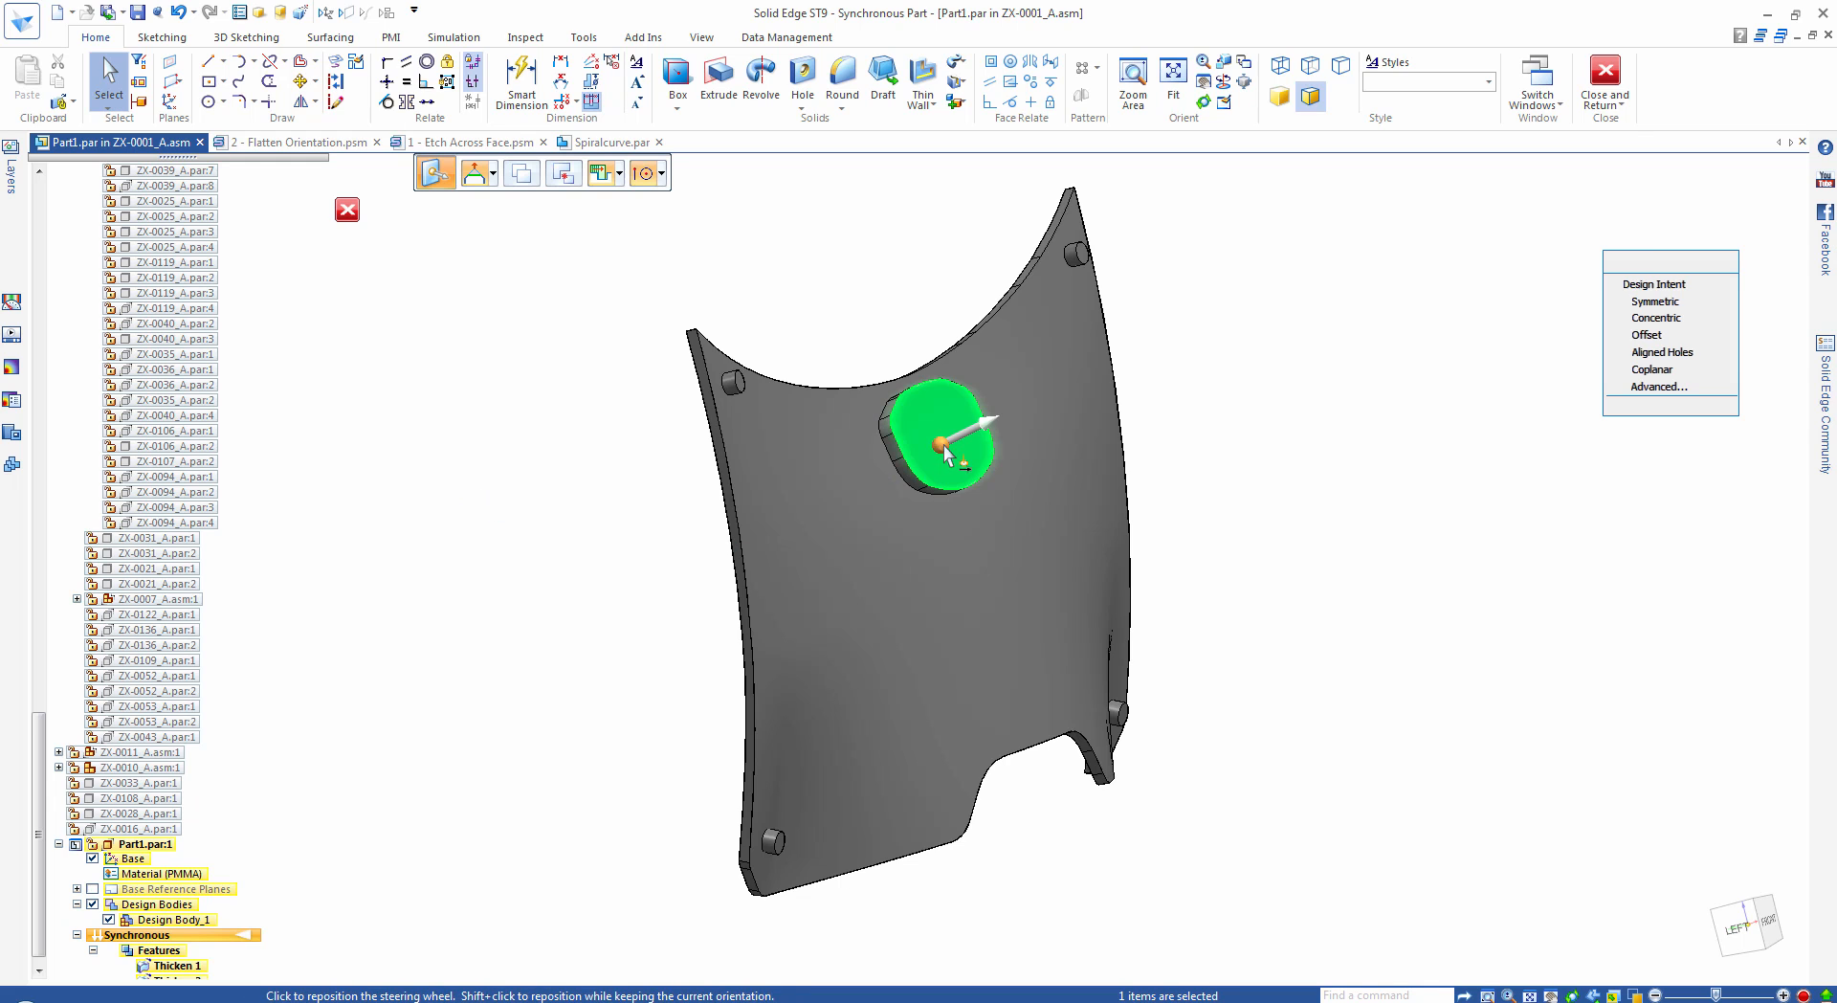
{"action": "left_click", "coordinate": [993, 433]}
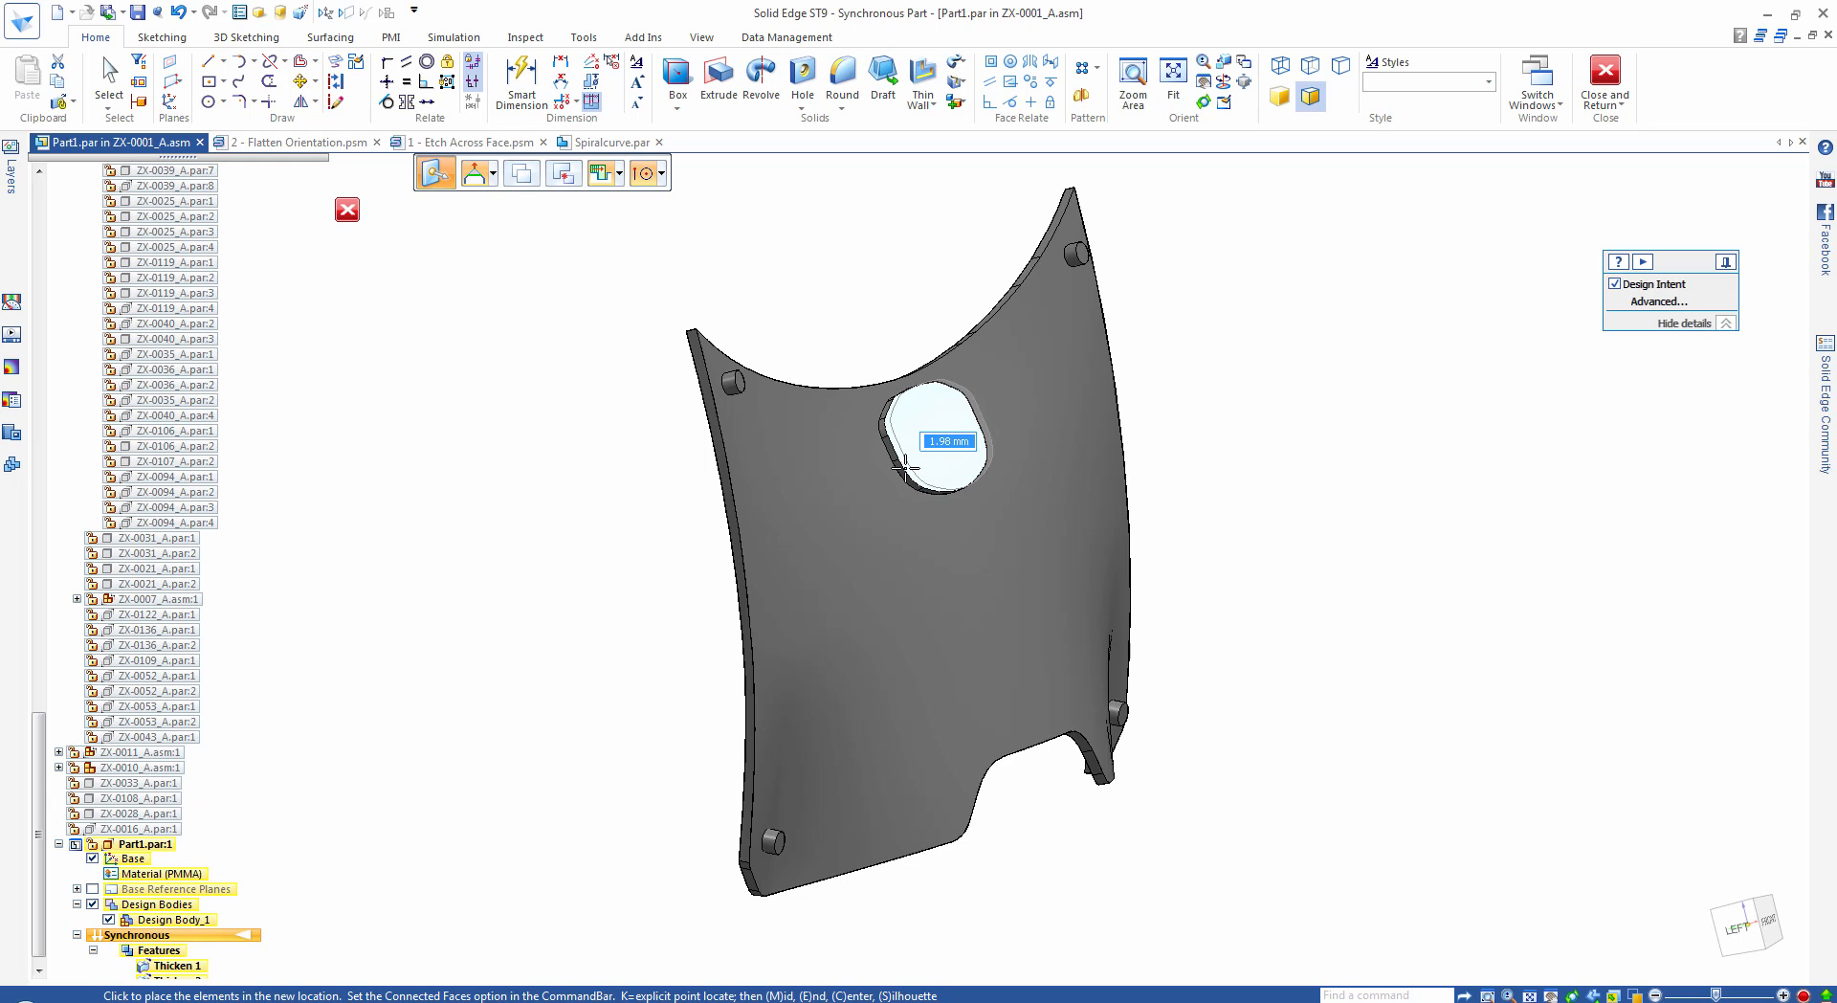
{"action": "type", "text": "10"}
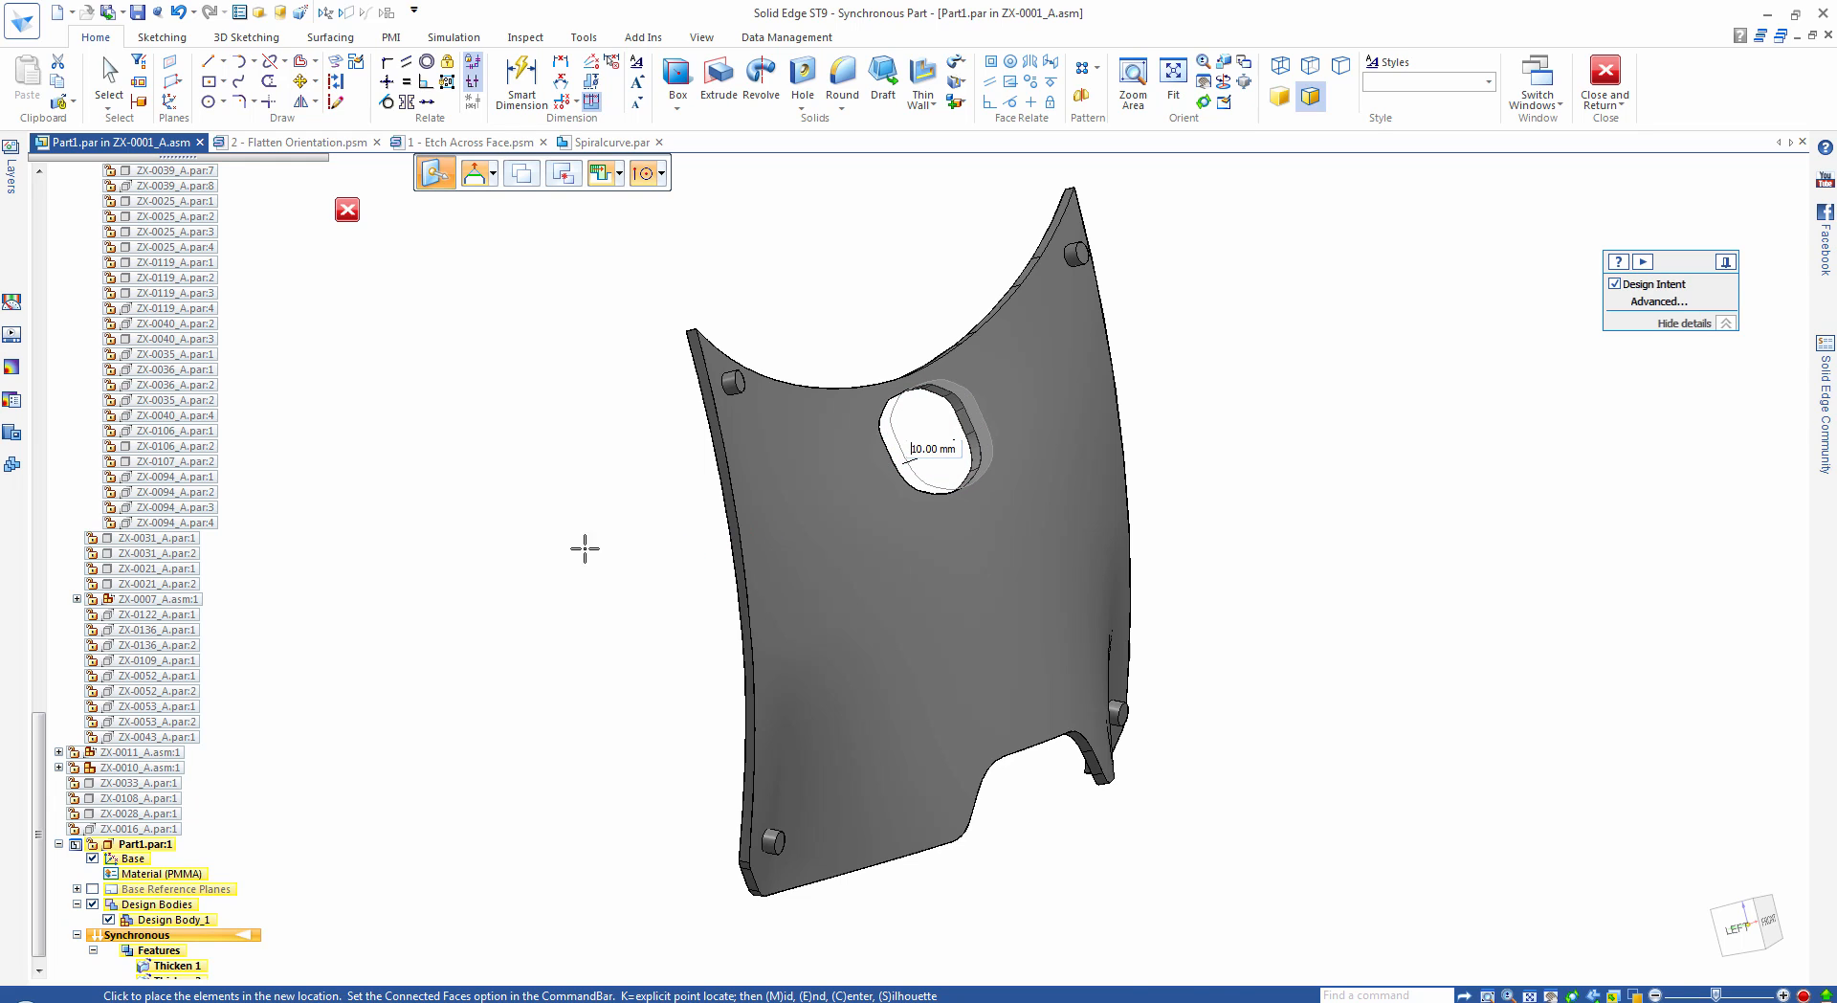
{"action": "key", "text": "Escape"}
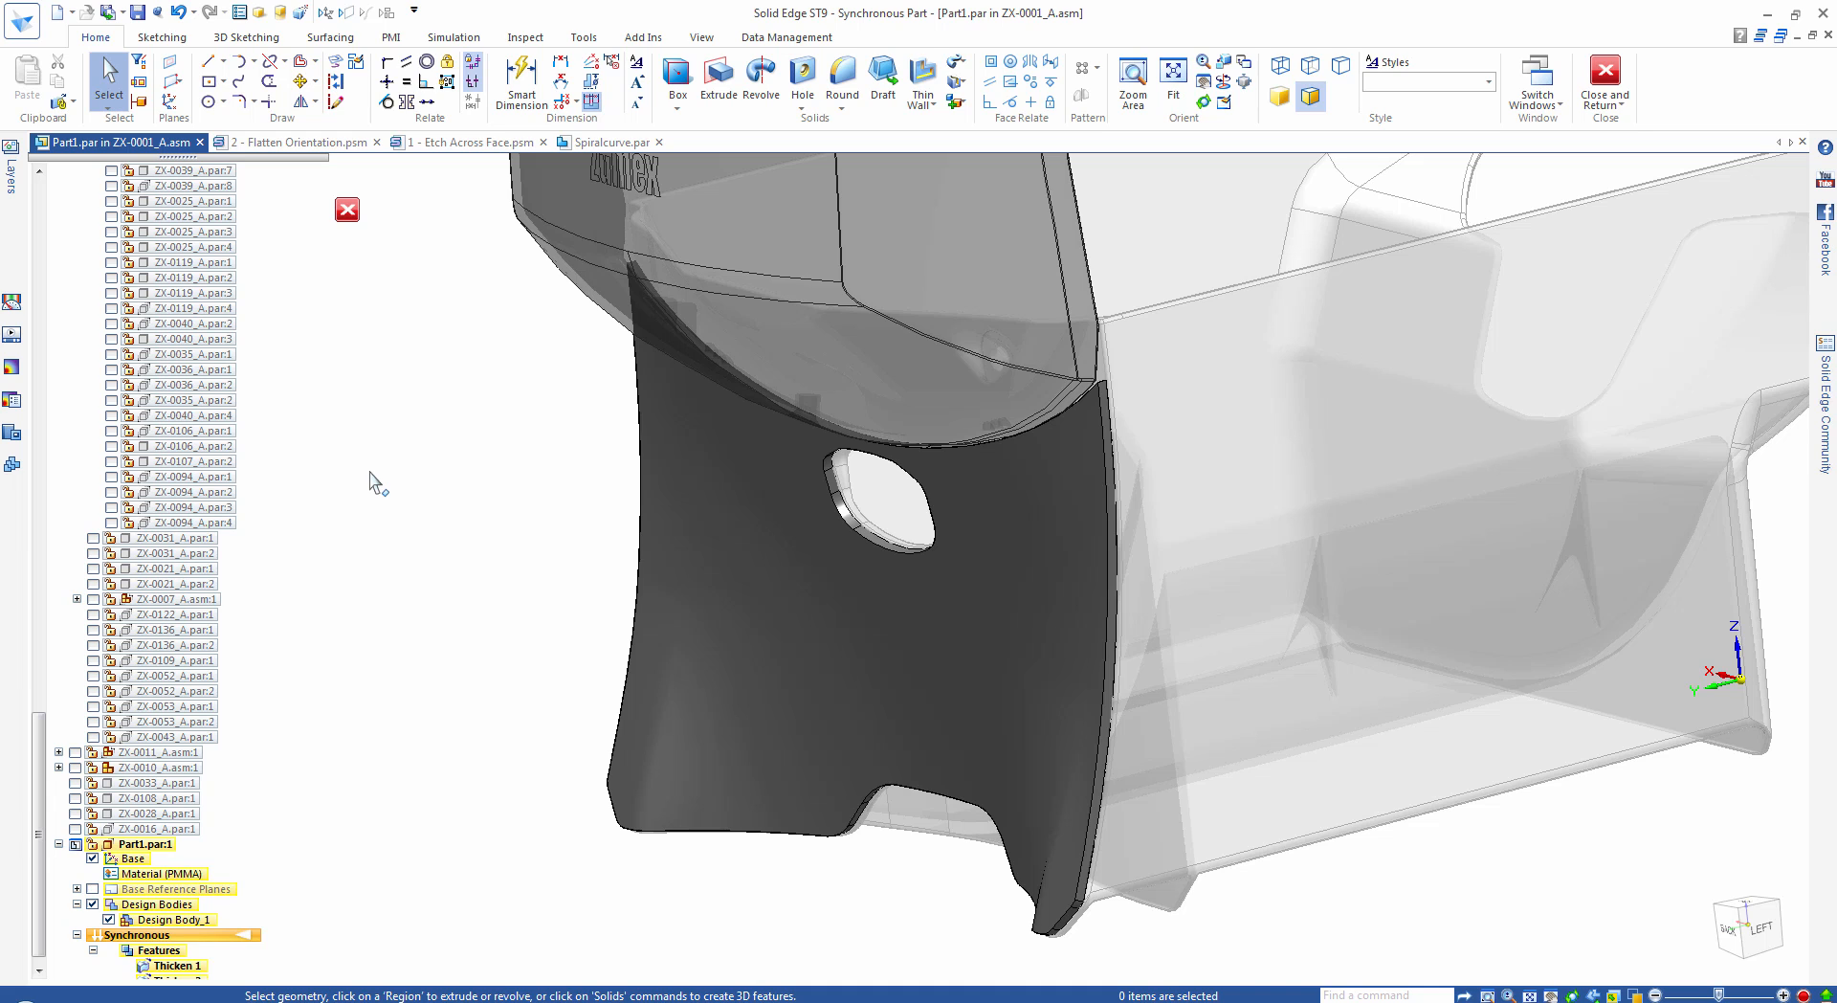
Close the new part, return to the assembly and display the 04-Gear Housing Rev configuration.
{"action": "left_click", "coordinate": [1608, 75]}
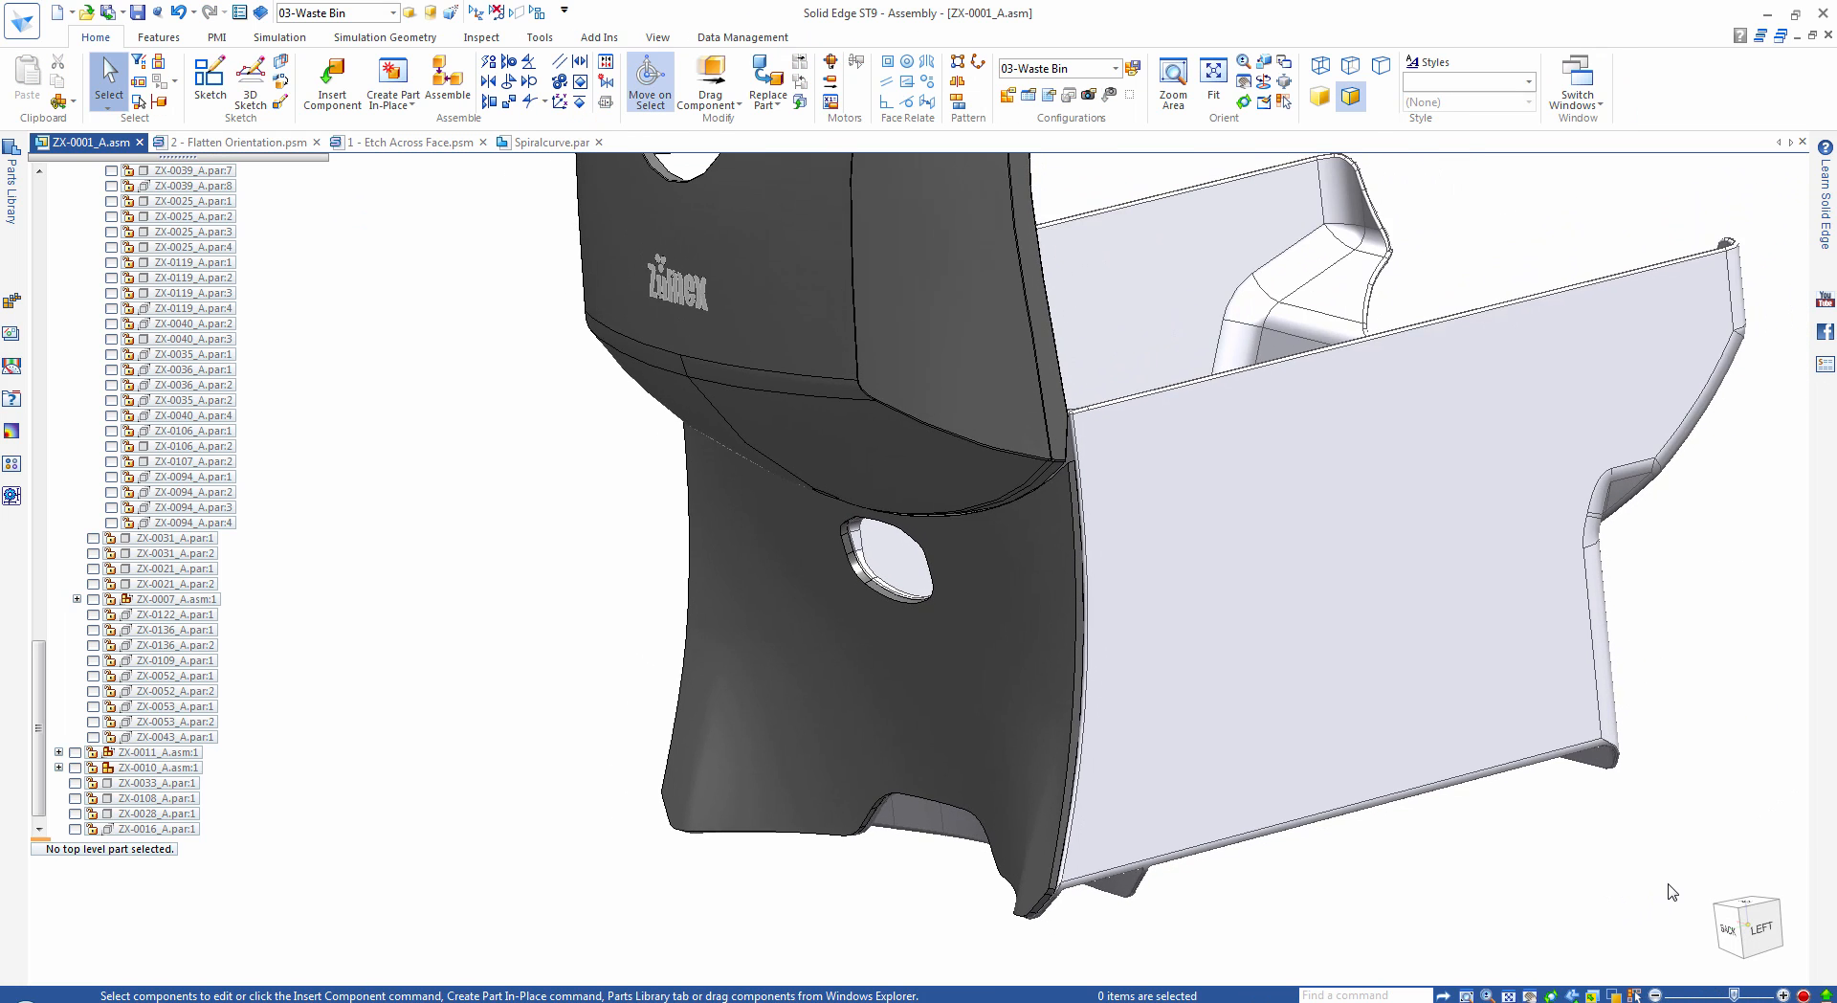
{"action": "left_click", "coordinate": [392, 13]}
{"action": "left_click", "coordinate": [372, 87]}
{"action": "left_click", "coordinate": [426, 170]}
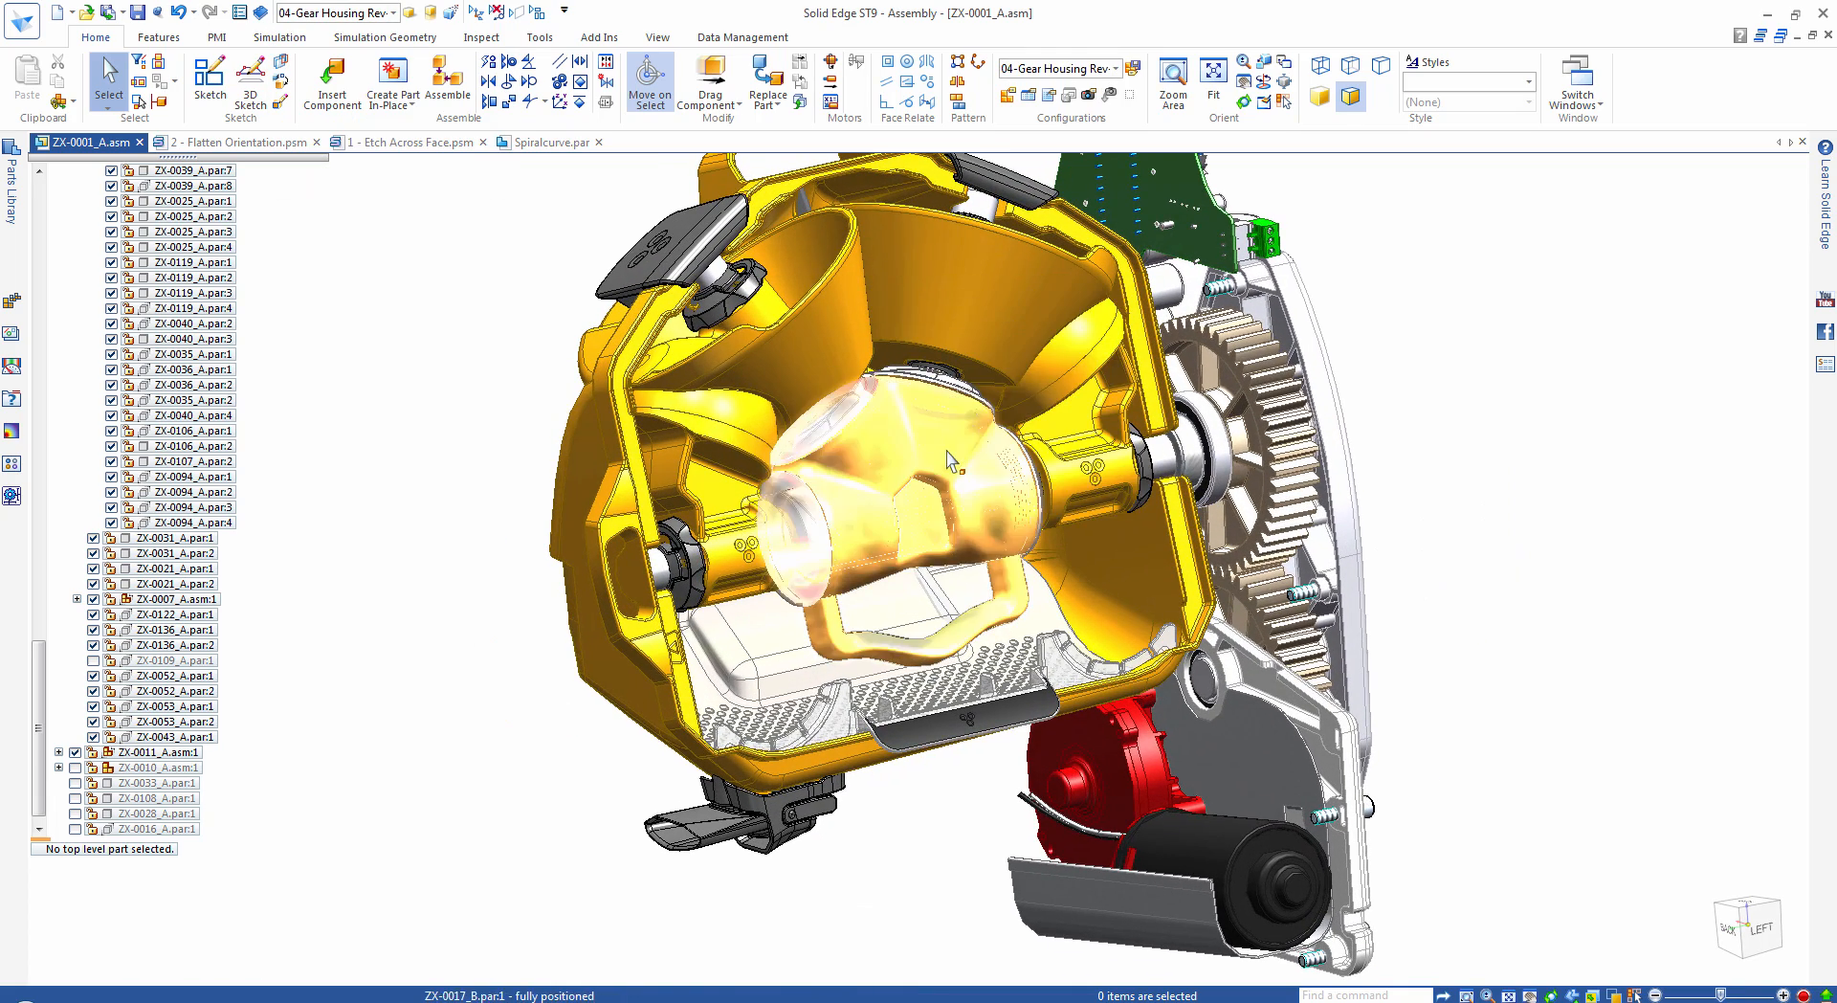
Open the handled central housing part ZX-0017_B for in-place editing and show its TOOL PATH sketch and TOOL BODY.
{"action": "left_click", "coordinate": [955, 469]}
{"action": "left_click", "coordinate": [938, 575]}
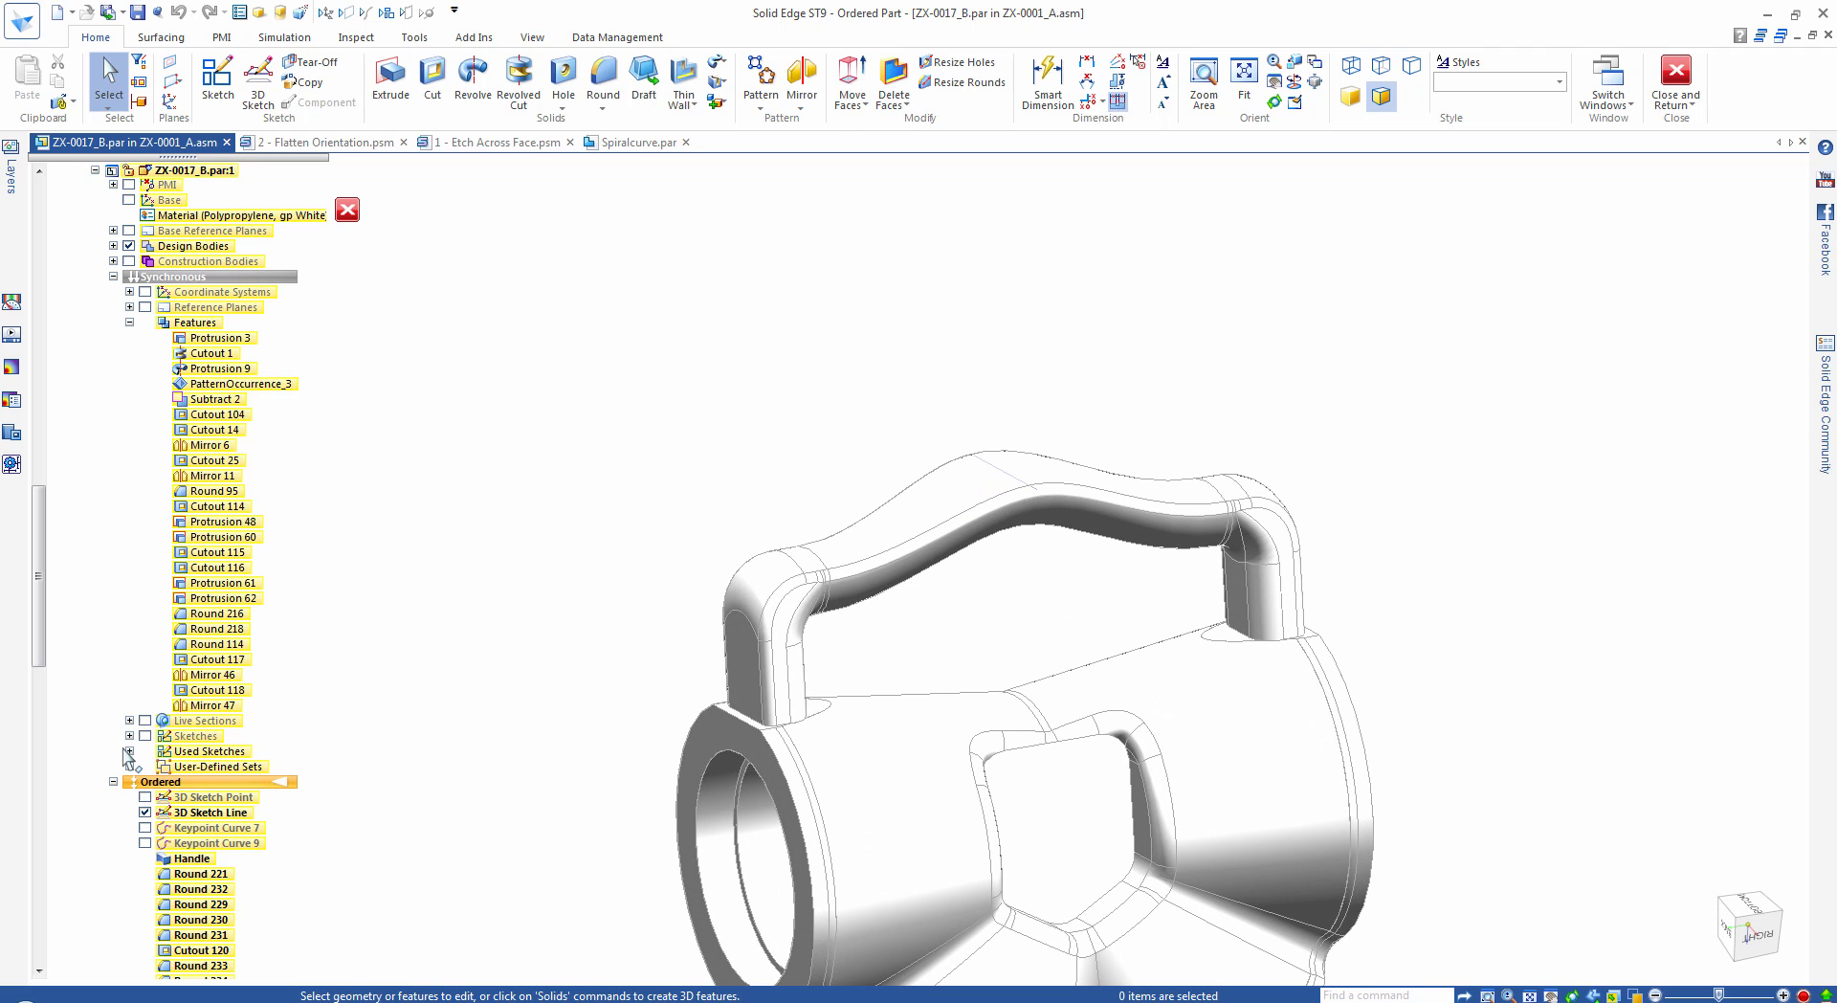
{"action": "left_click_drag", "start_coordinate": [42, 611], "coordinate": [46, 665]}
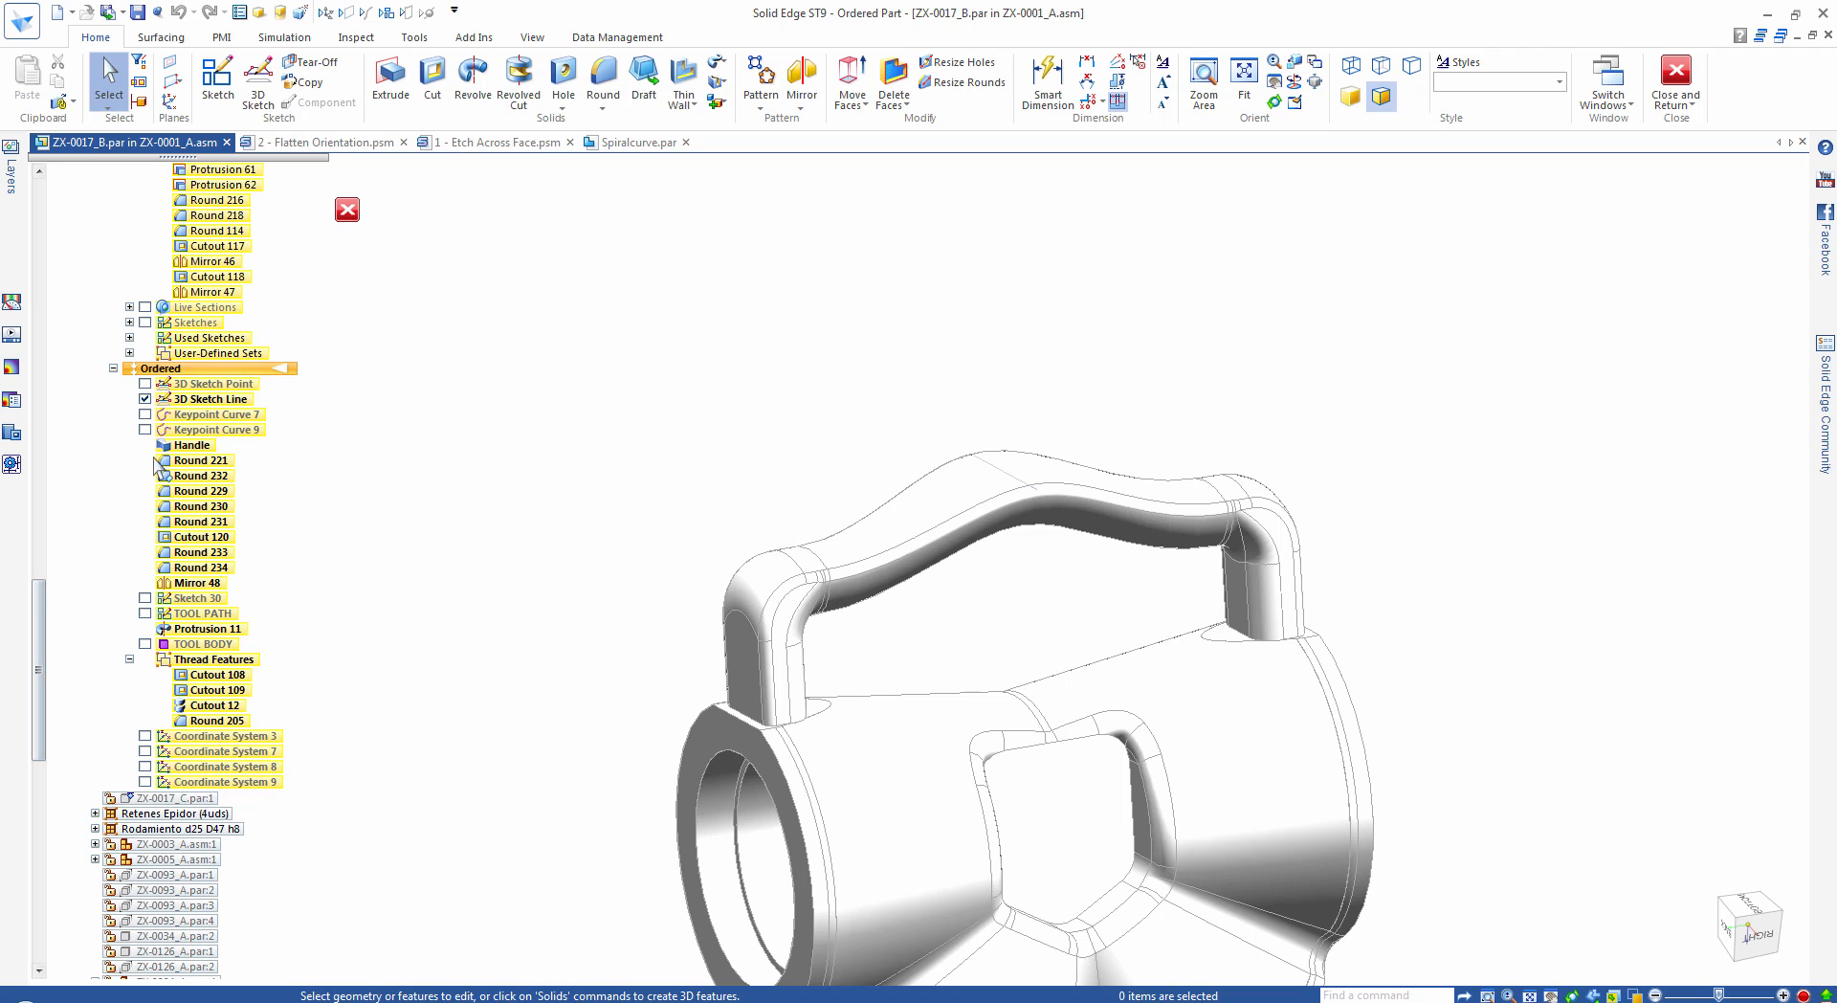
{"action": "left_click", "coordinate": [159, 613]}
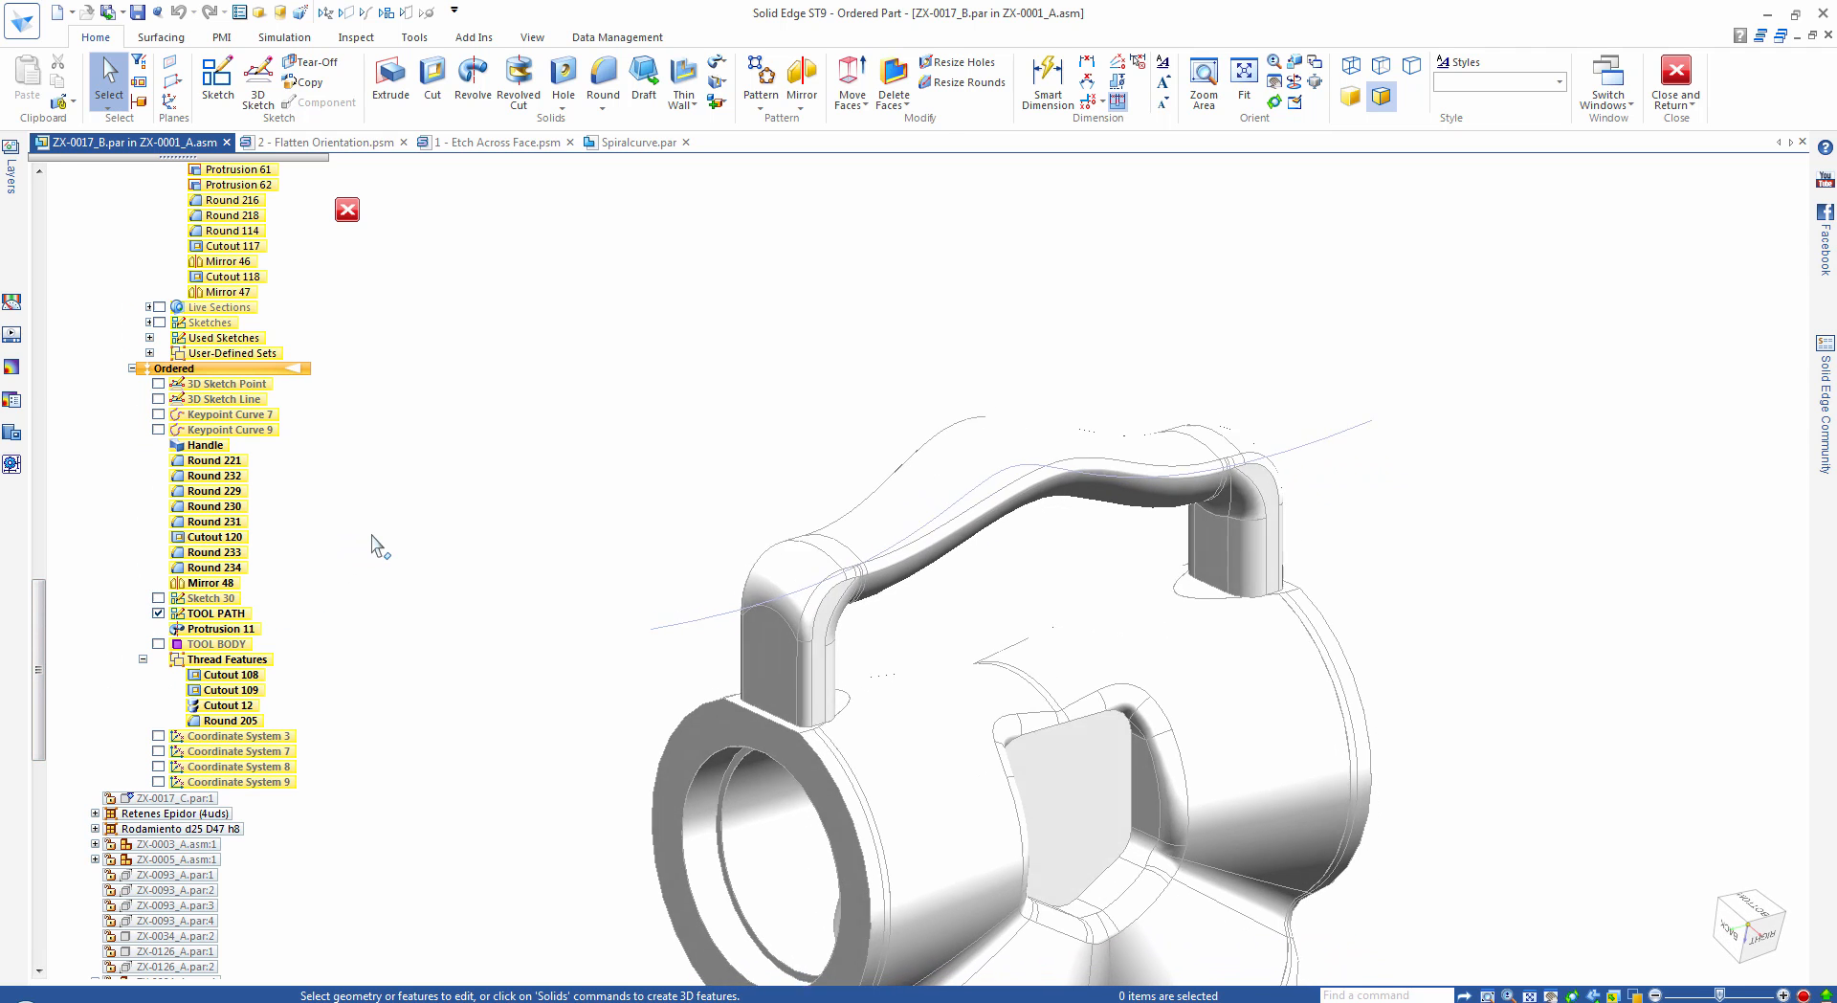
{"action": "left_click", "coordinate": [159, 643]}
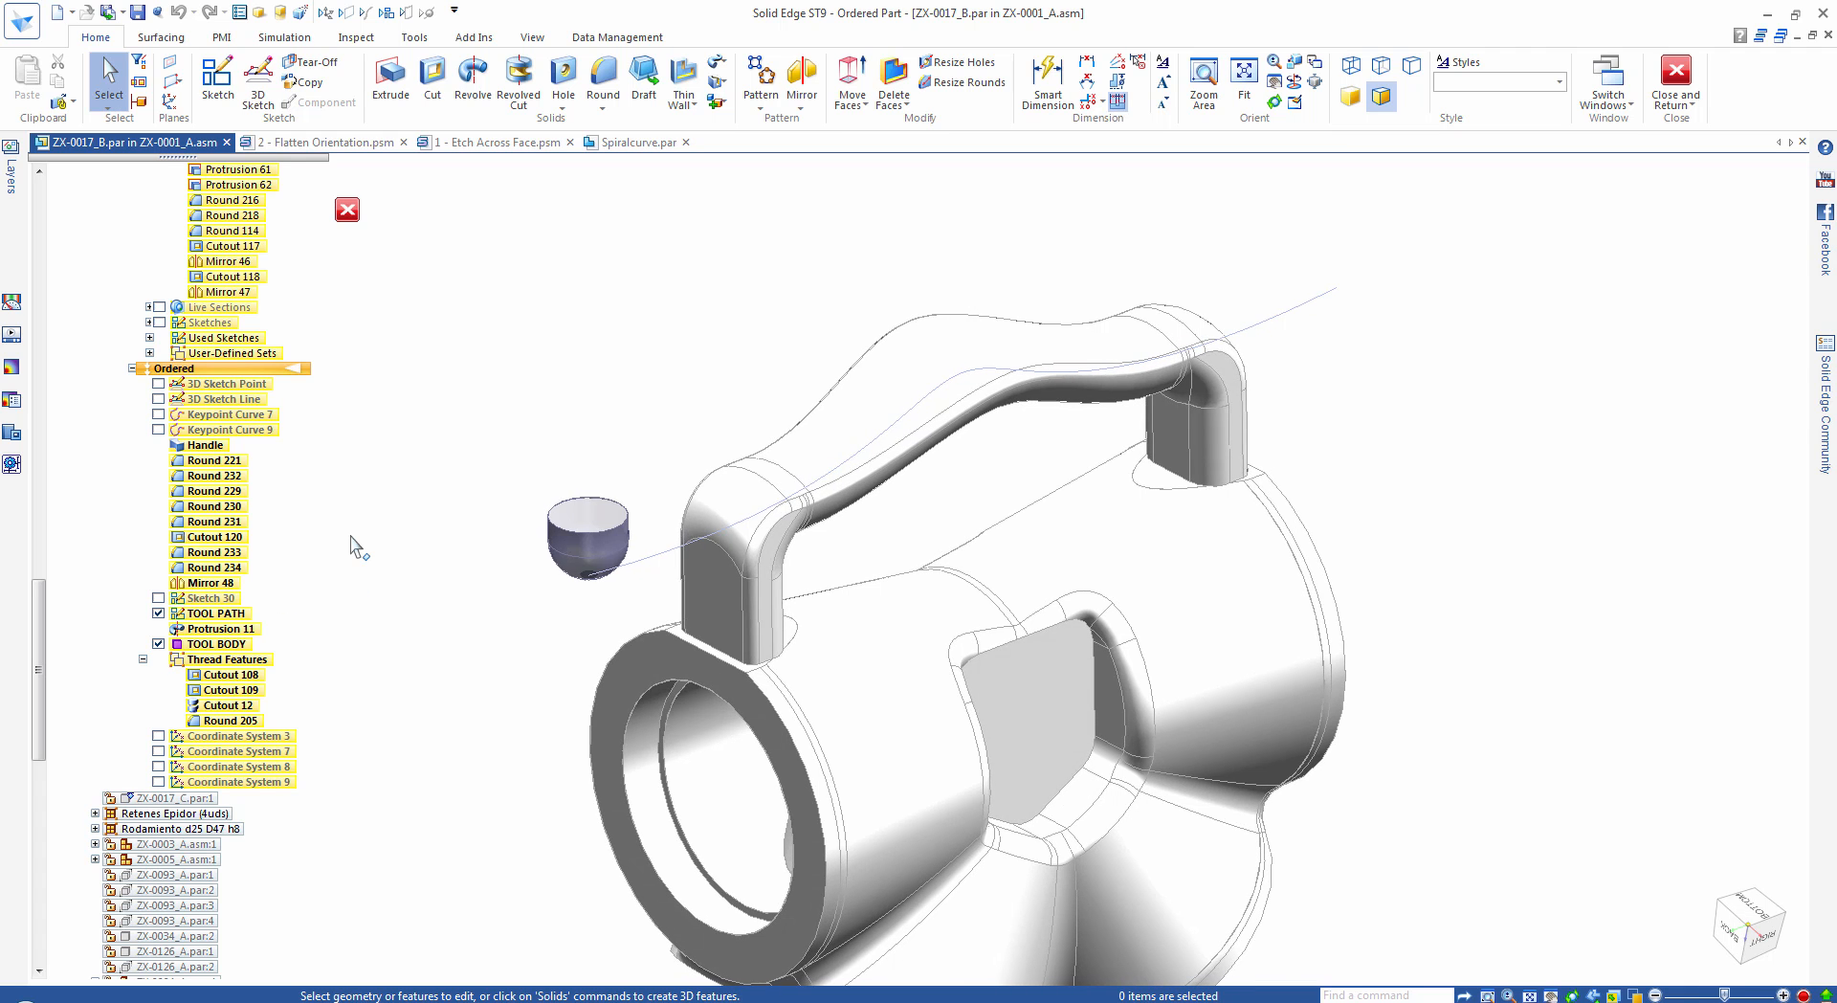
Cut the handle with a solid sweep of TOOL BODY along TOOL PATH, using the tool's flat top face as the orientation reference.
{"action": "left_click", "coordinate": [719, 83]}
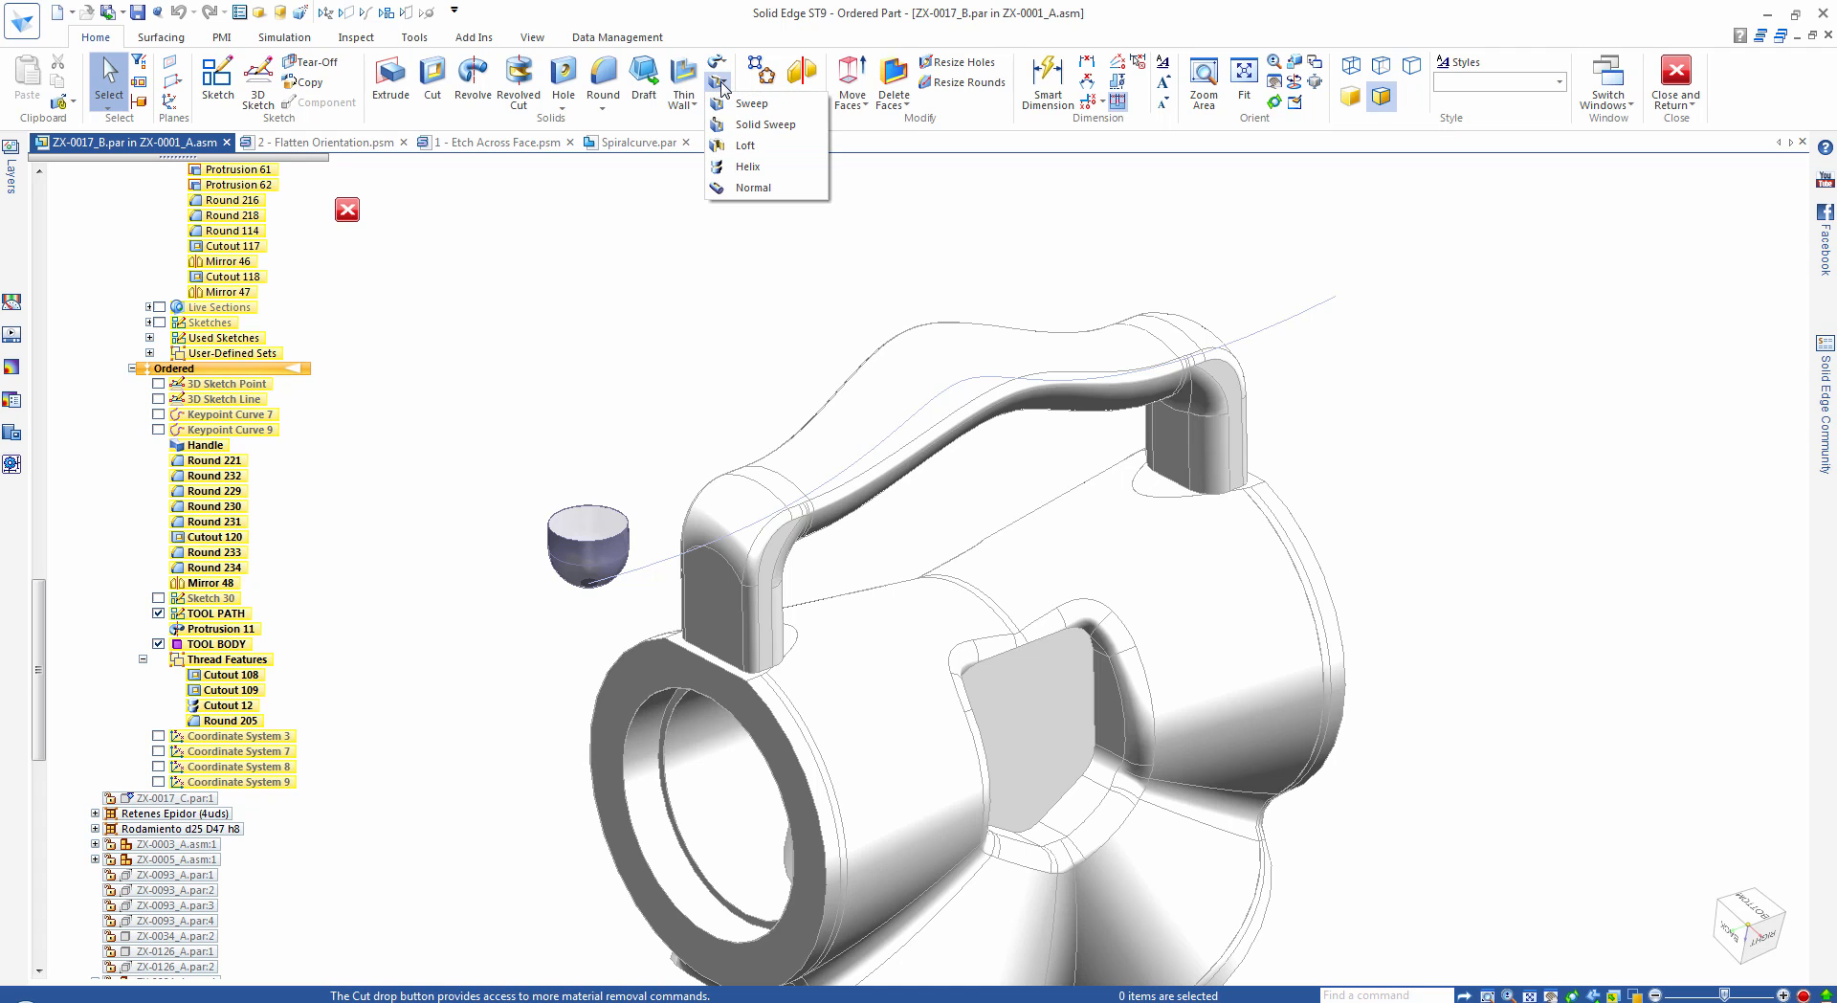
{"action": "left_click", "coordinate": [758, 125]}
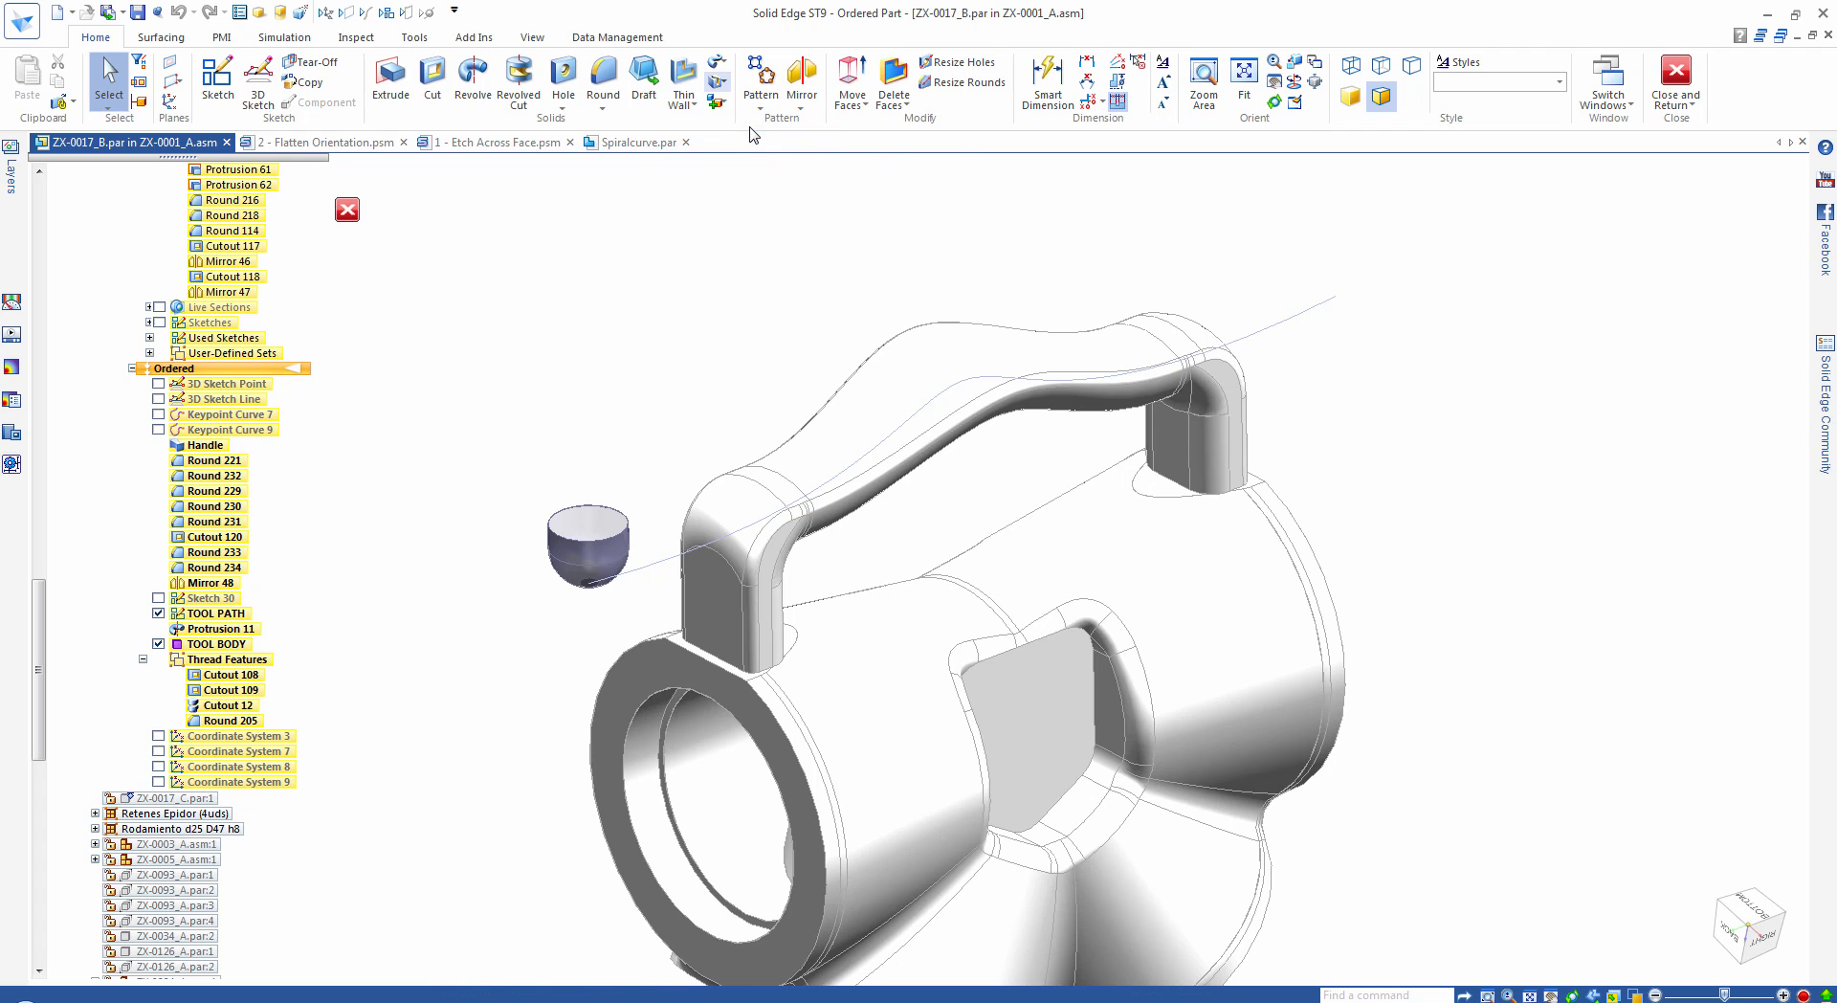
{"action": "left_click", "coordinate": [663, 557]}
{"action": "right_click", "coordinate": [677, 394]}
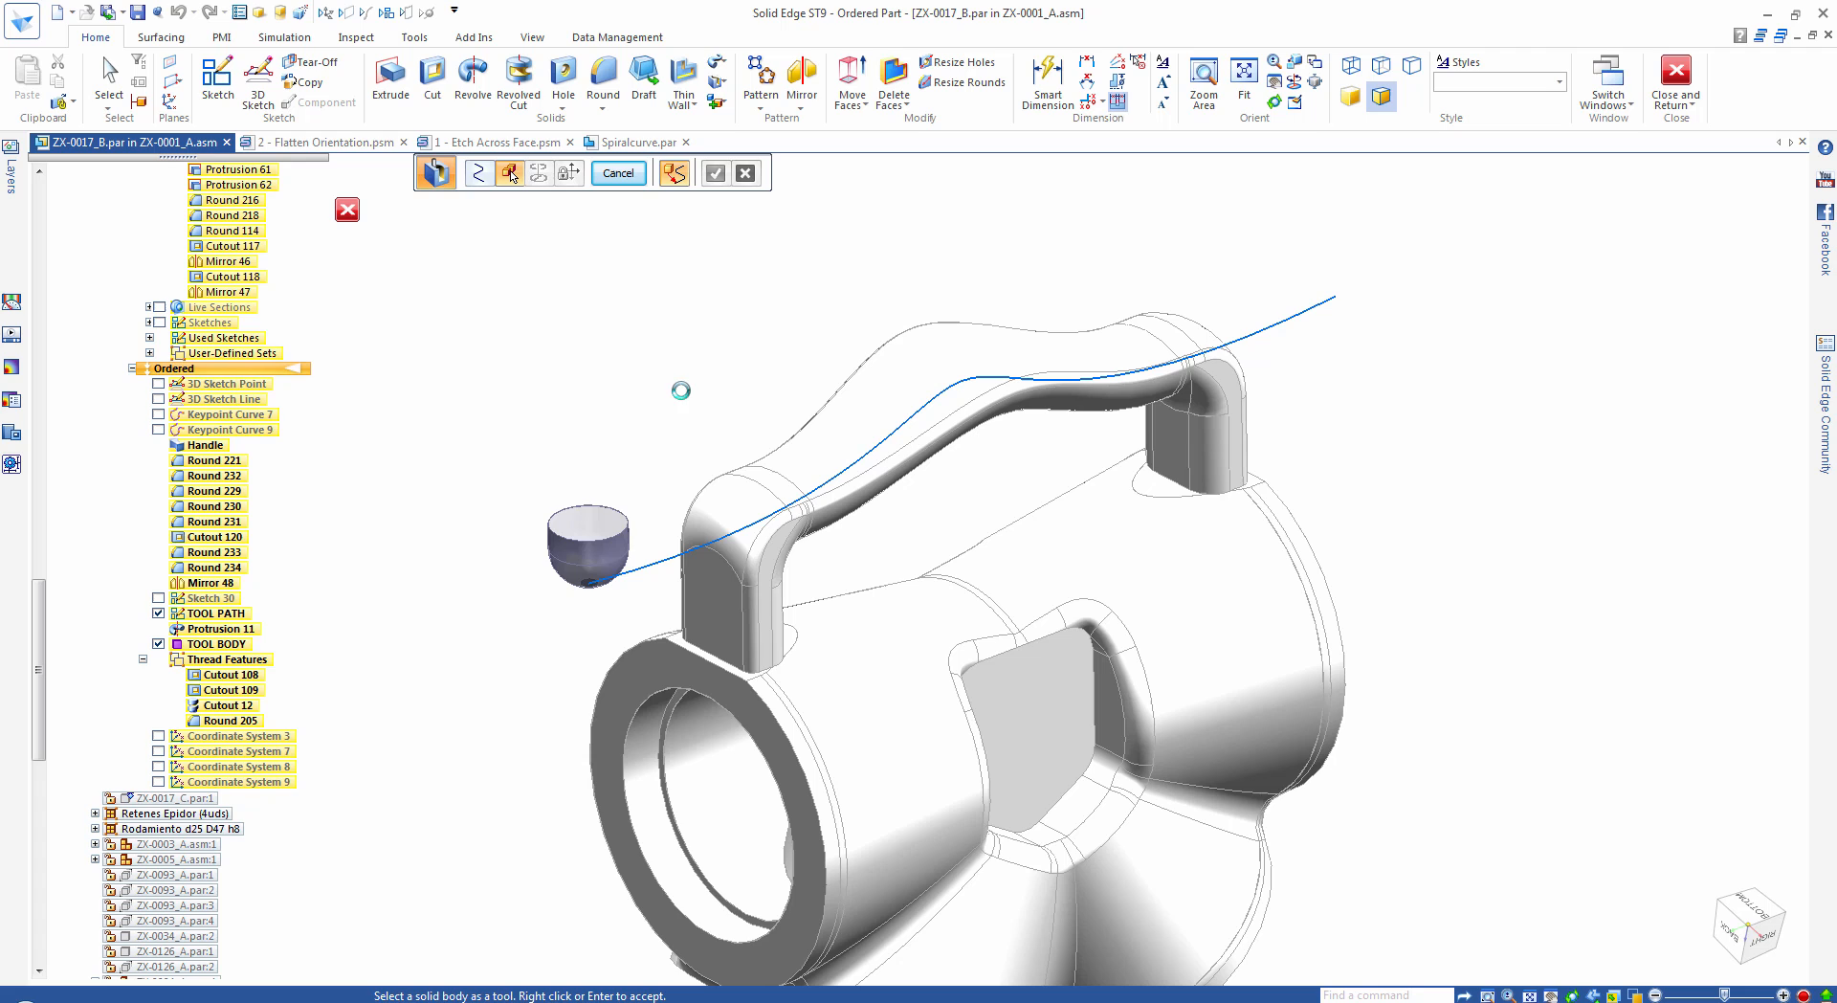
{"action": "left_click", "coordinate": [614, 539]}
{"action": "right_click", "coordinate": [547, 384]}
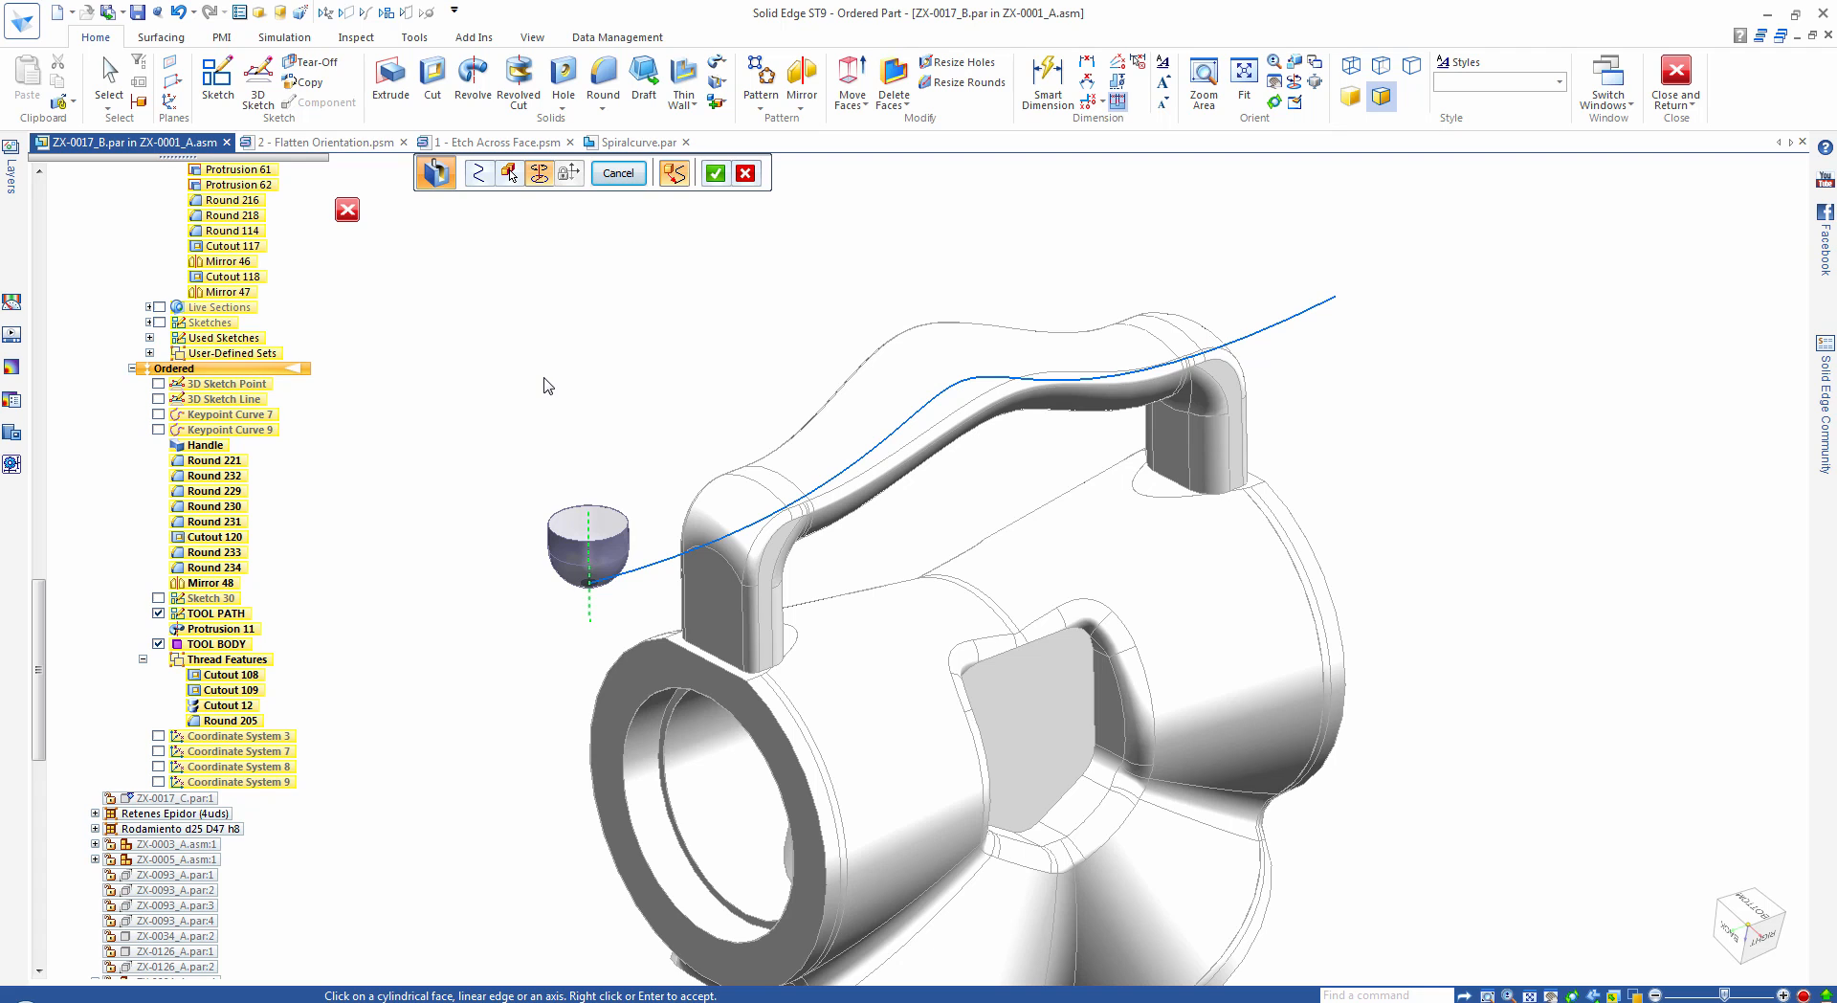
{"action": "right_click", "coordinate": [556, 326]}
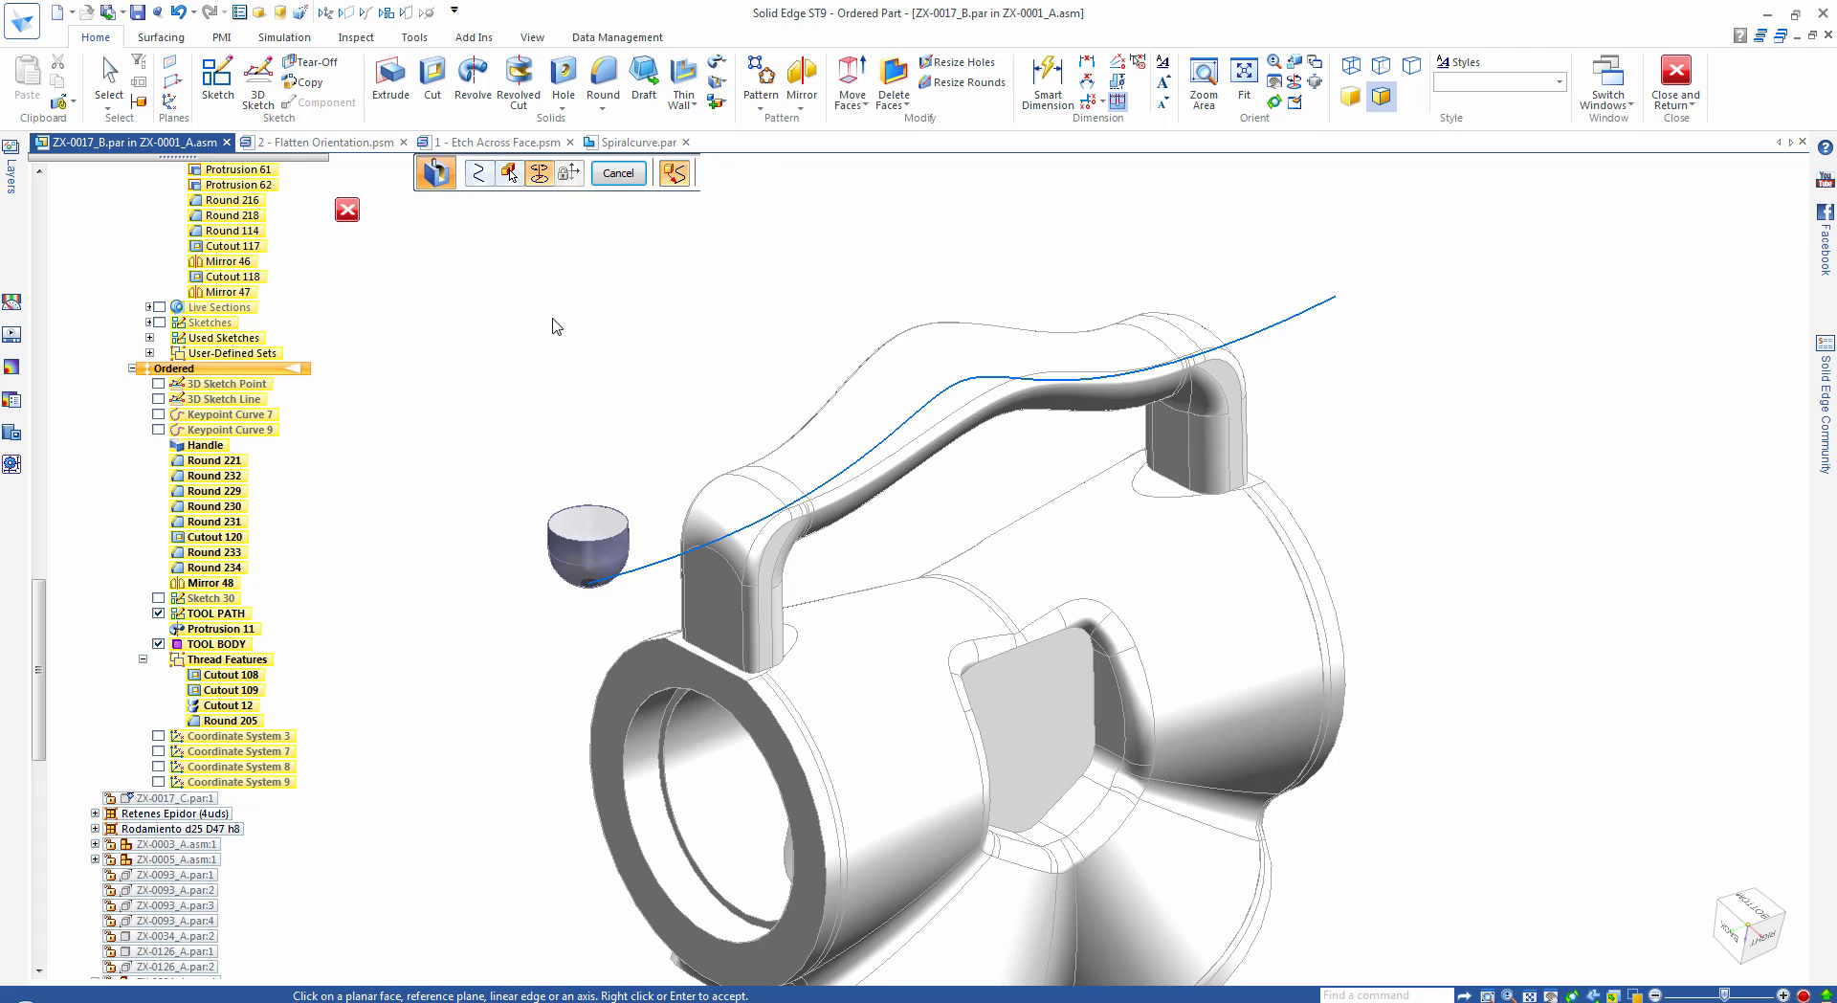
{"action": "left_click", "coordinate": [601, 512]}
{"action": "right_click", "coordinate": [580, 325]}
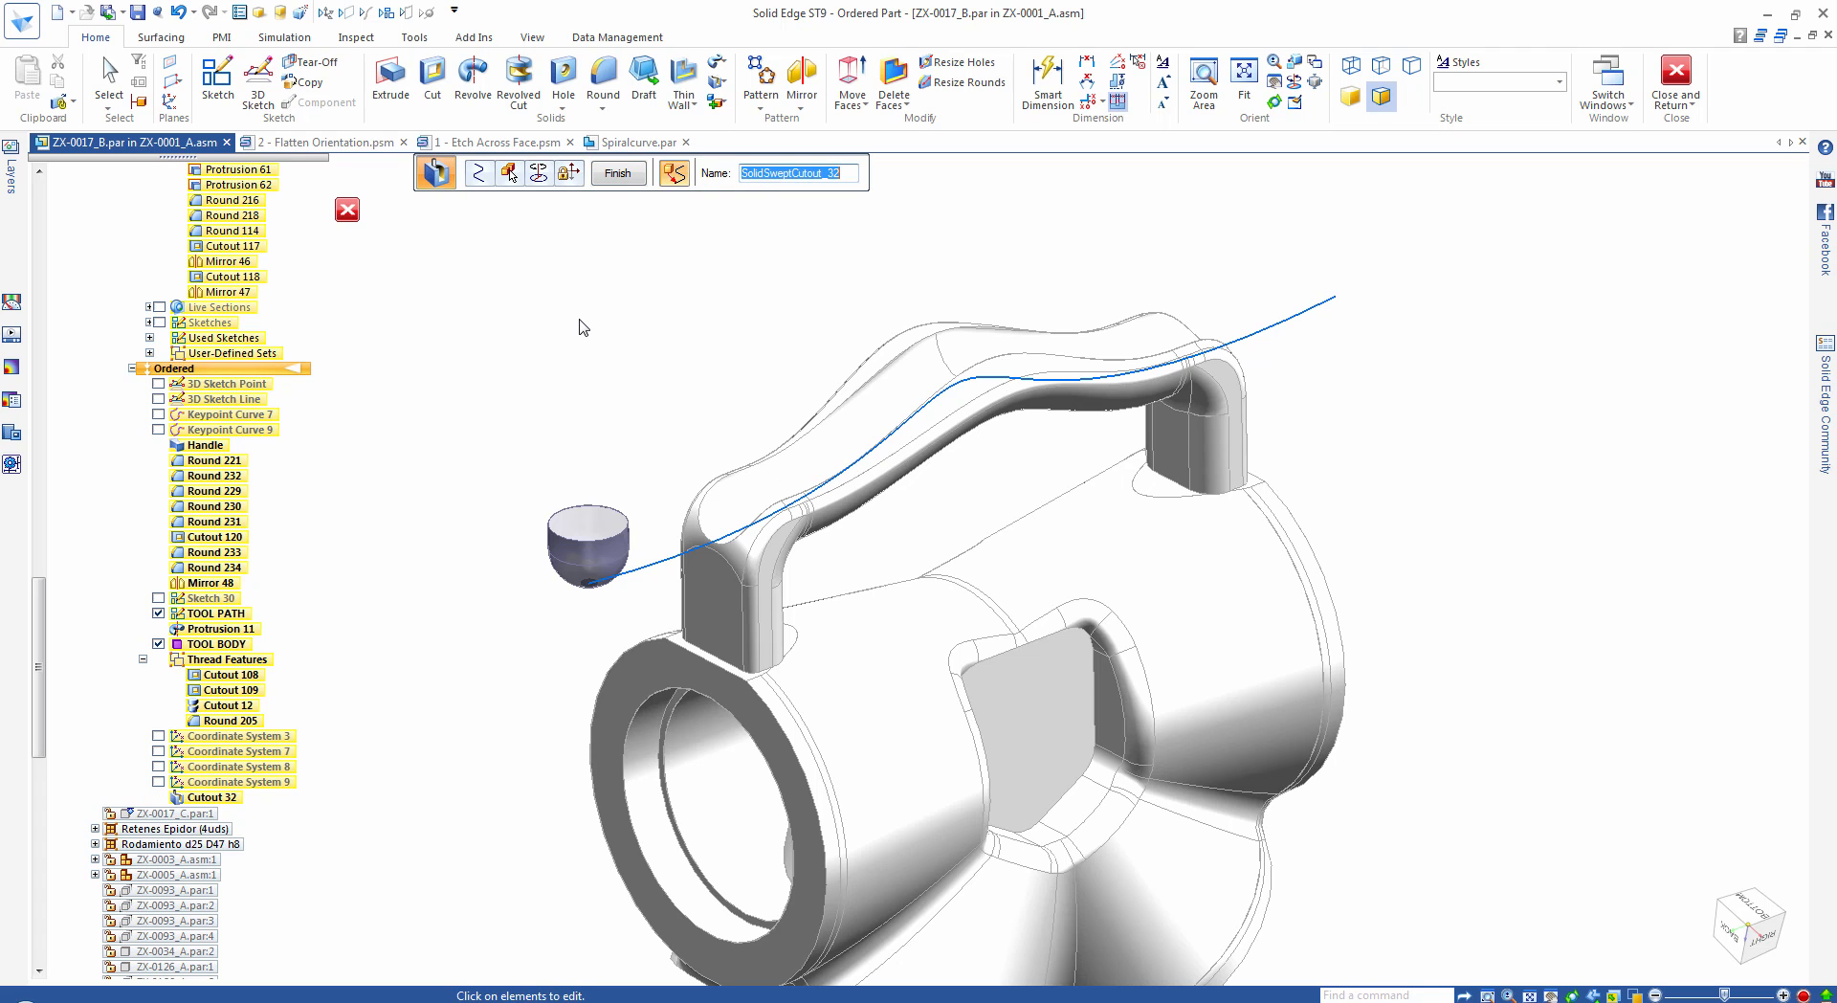
{"action": "left_click", "coordinate": [624, 176]}
{"action": "left_click", "coordinate": [626, 176]}
{"action": "middle_click_drag", "start_coordinate": [811, 400], "coordinate": [521, 312]}
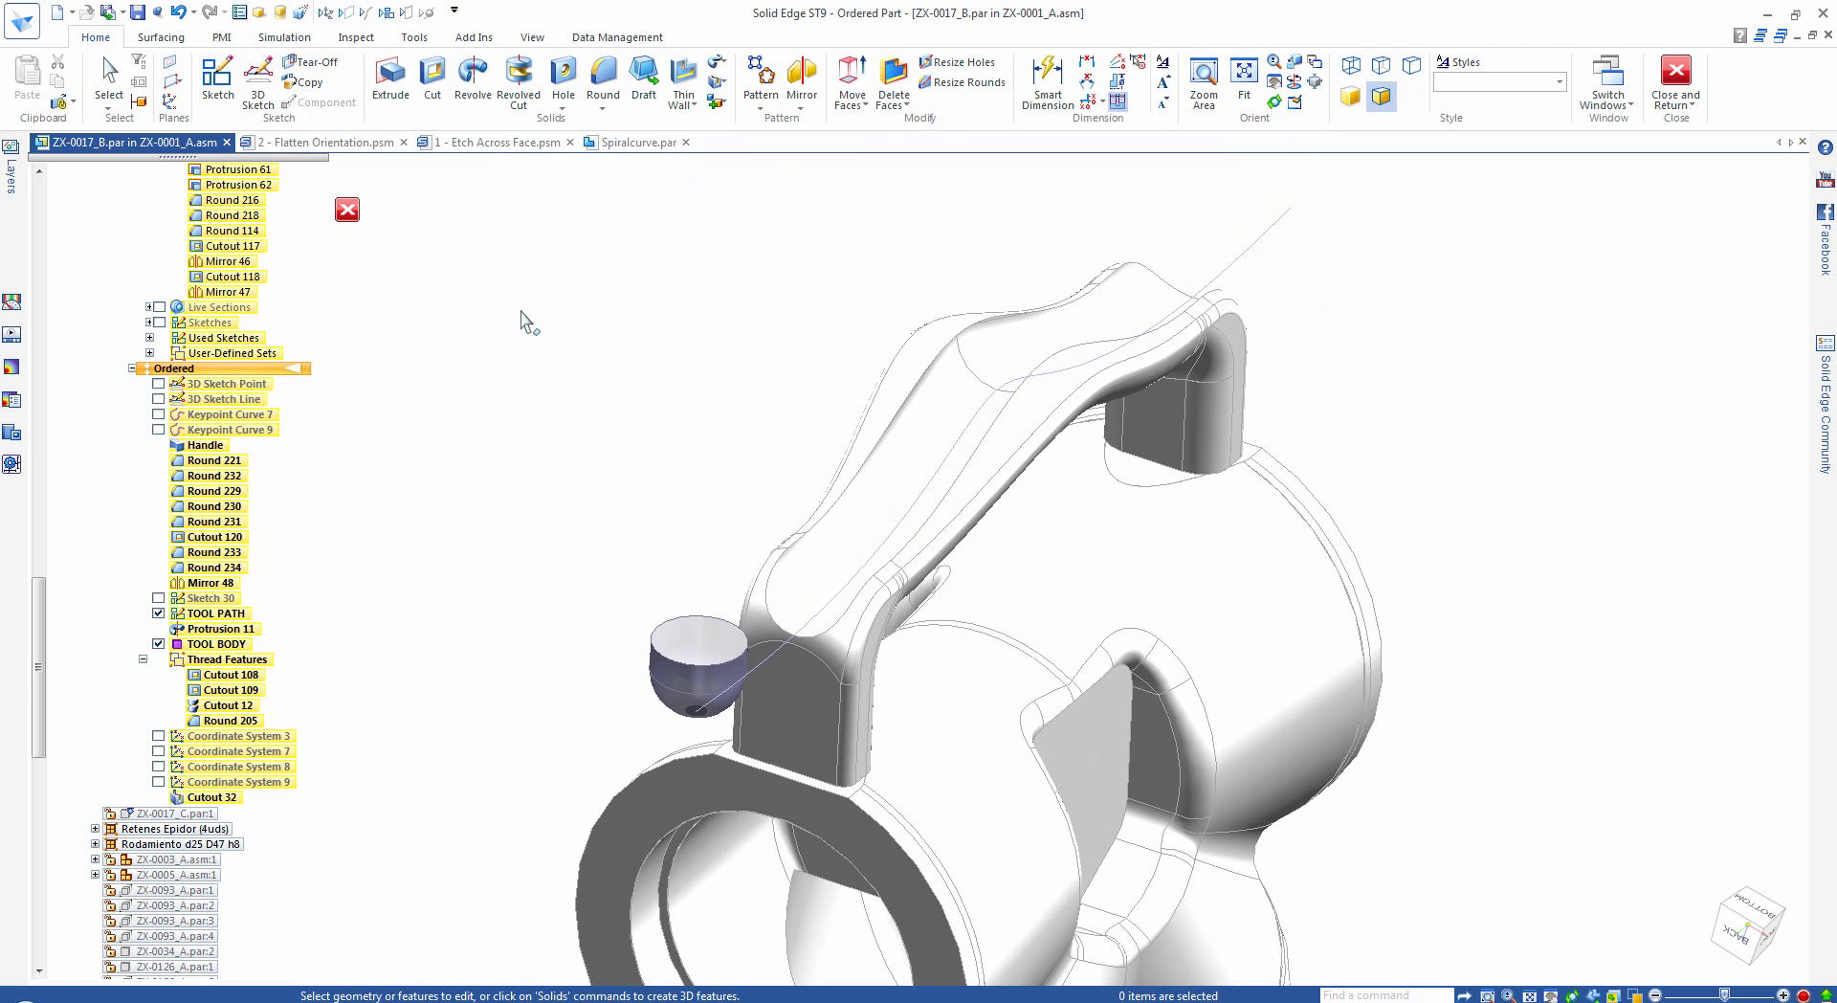
Hide the TOOL PATH sketch and the TOOL BODY.
{"action": "left_click", "coordinate": [112, 73]}
{"action": "middle_click_drag", "start_coordinate": [540, 251], "coordinate": [556, 267]}
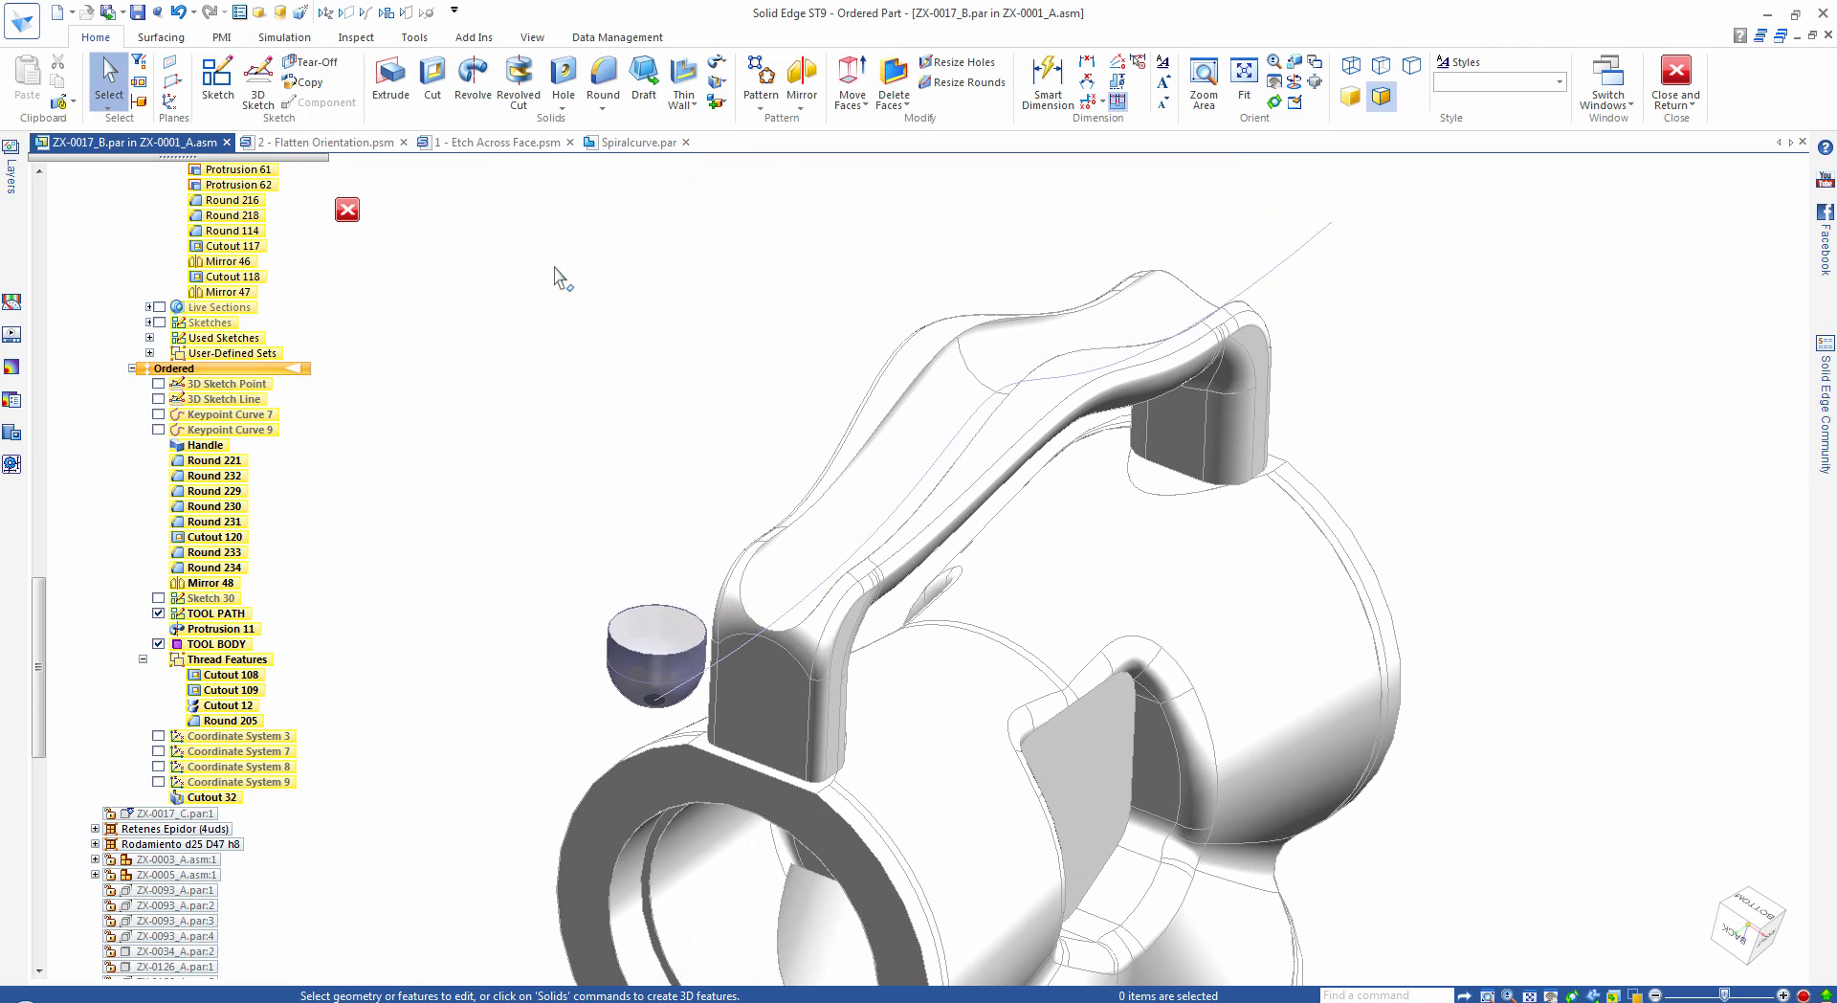
{"action": "left_click", "coordinate": [158, 613]}
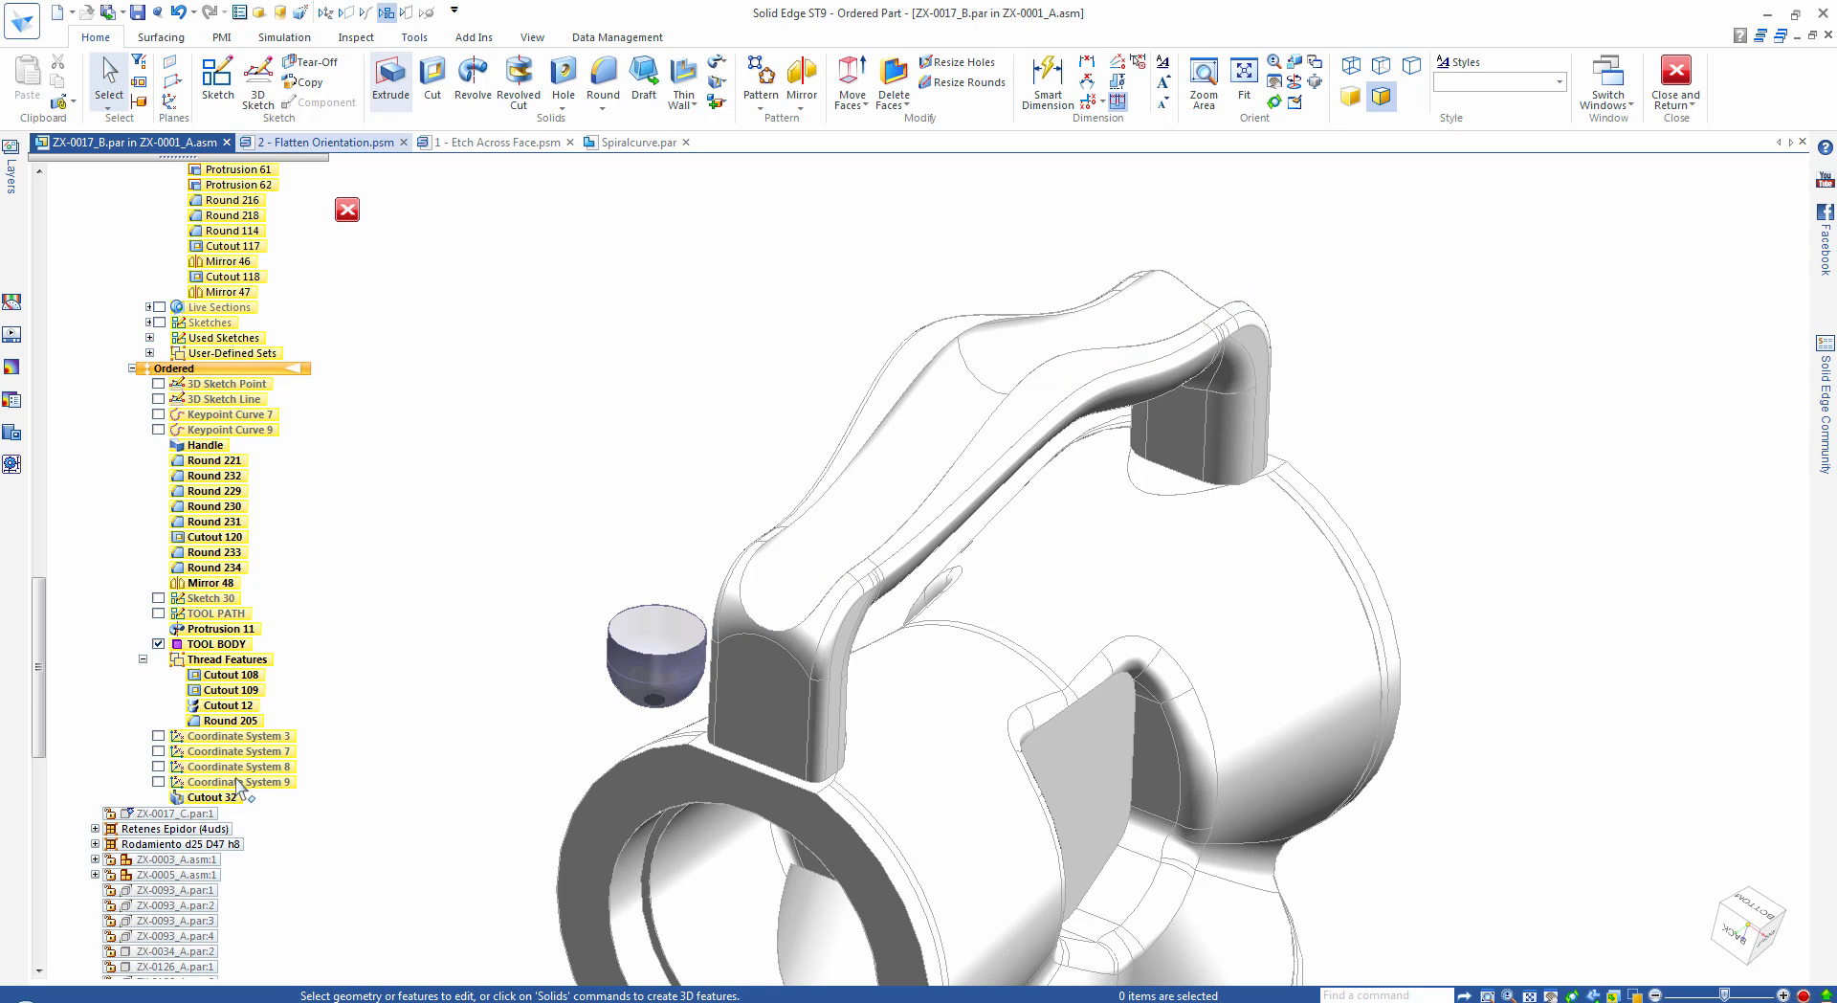
{"action": "left_click", "coordinate": [158, 643]}
{"action": "middle_click_drag", "start_coordinate": [637, 264], "coordinate": [621, 192]}
Round the swept cutout's edges on the handle with a 1 mm radius, selecting the feature and excluding the arc across the middle.
{"action": "left_click", "coordinate": [602, 81]}
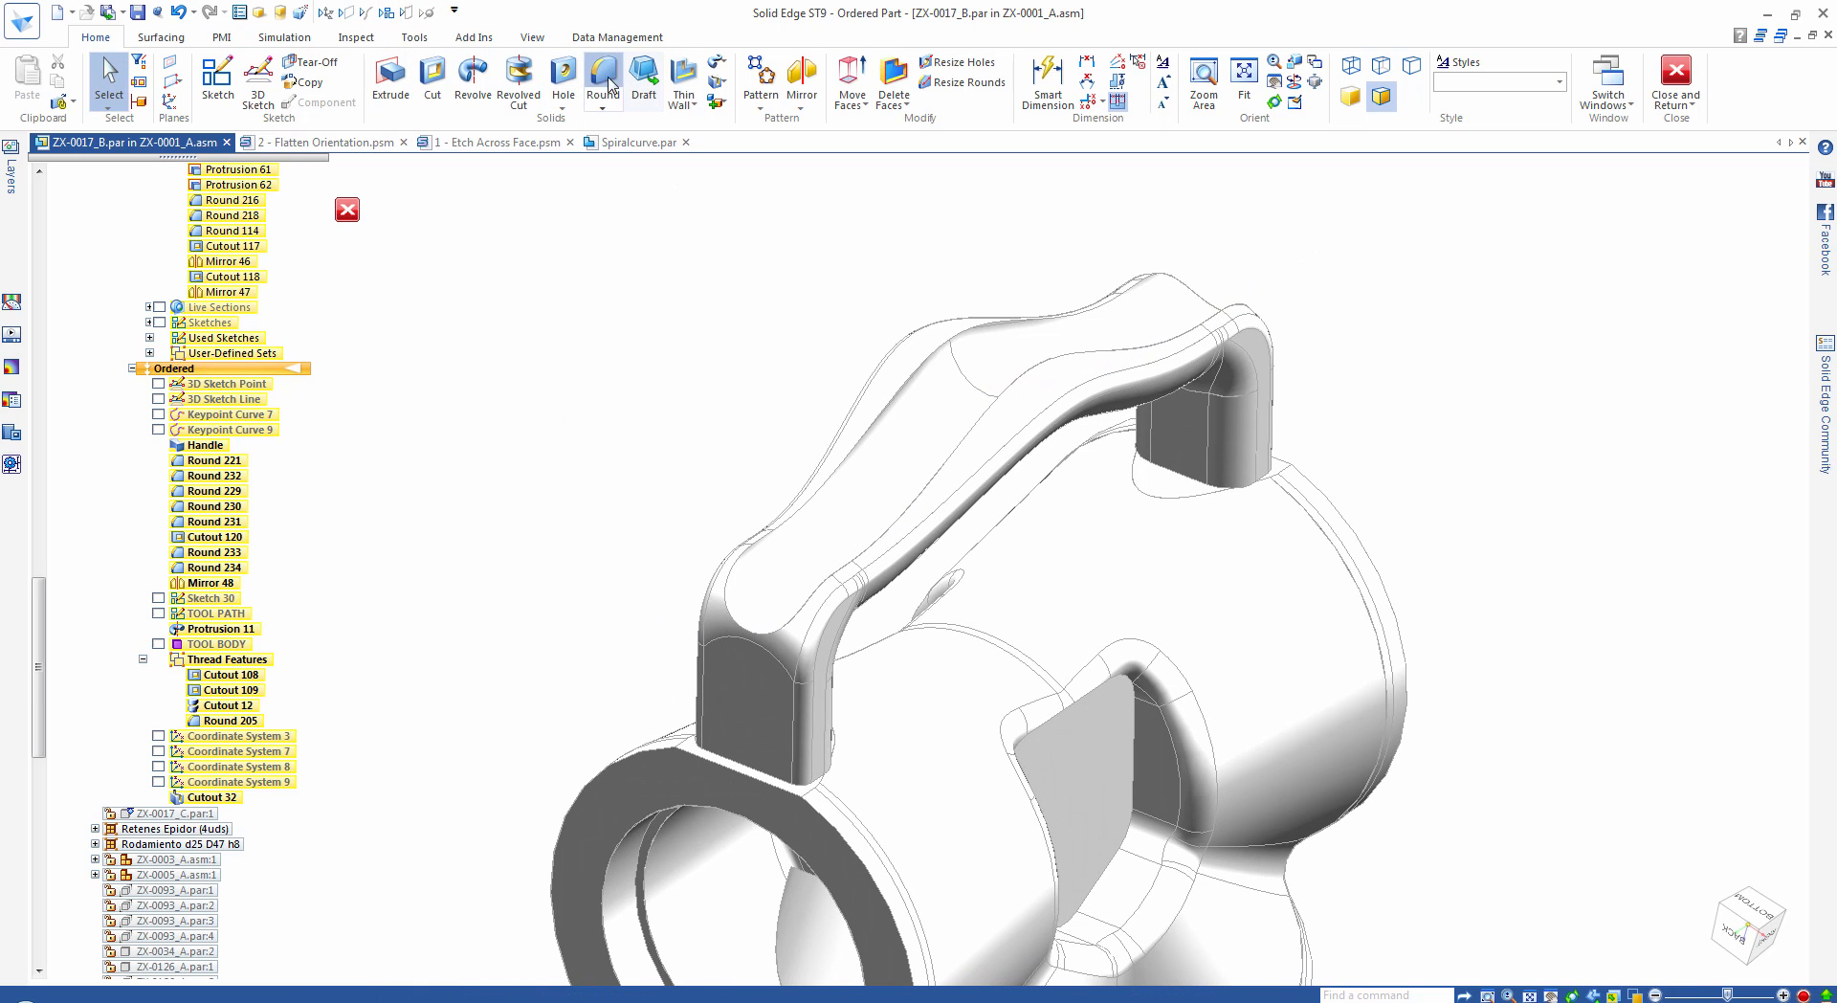
{"action": "left_click", "coordinate": [766, 173]}
{"action": "left_click", "coordinate": [775, 246]}
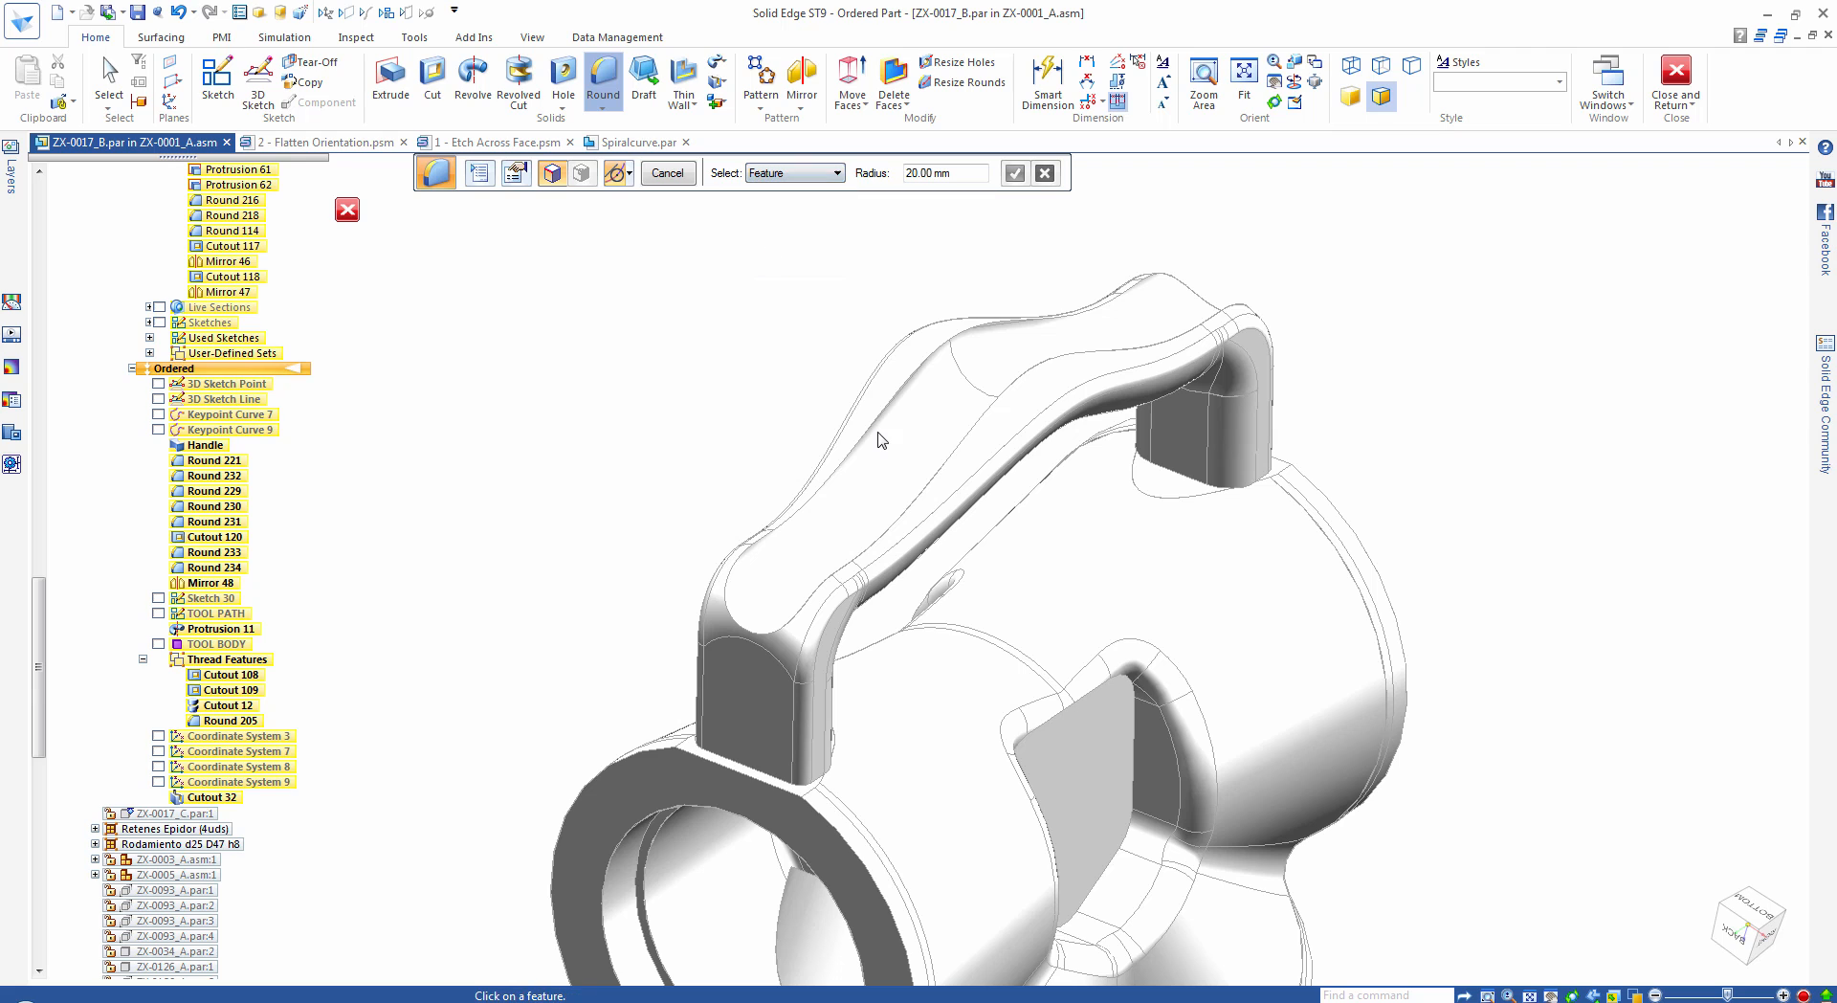
{"action": "left_click", "coordinate": [881, 441]}
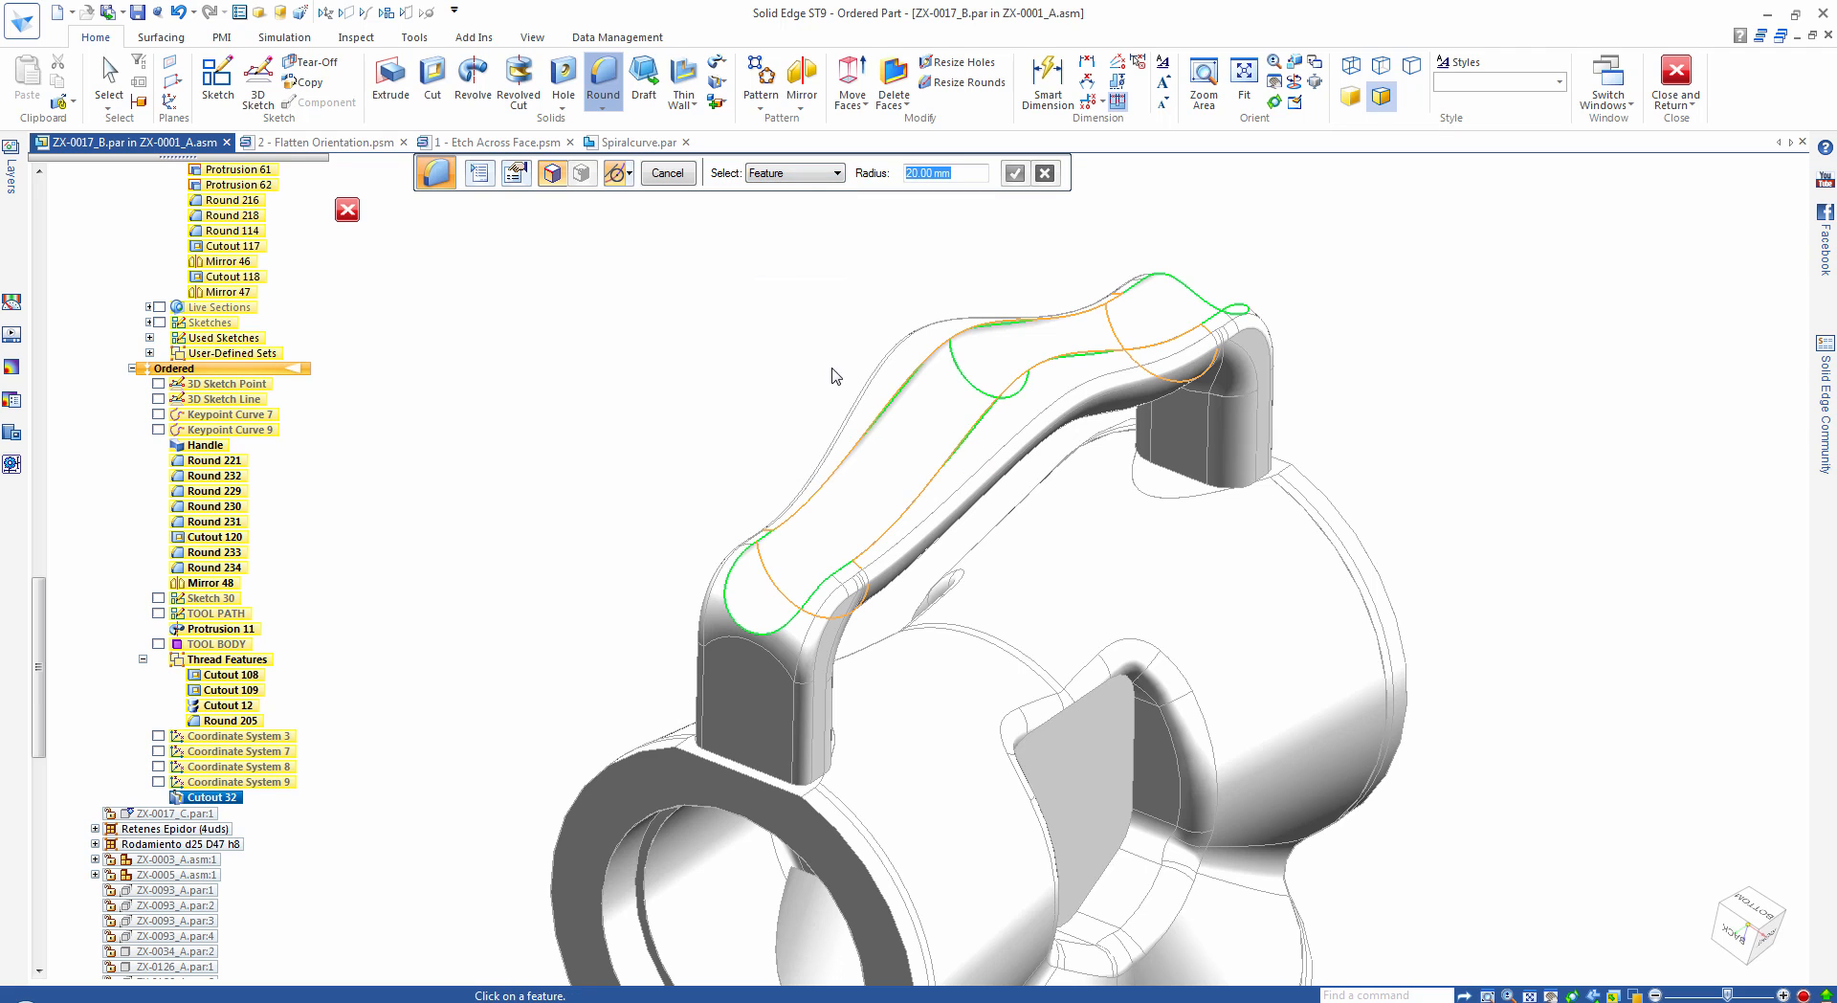
{"action": "left_click", "coordinate": [804, 173]}
{"action": "left_click", "coordinate": [775, 186]}
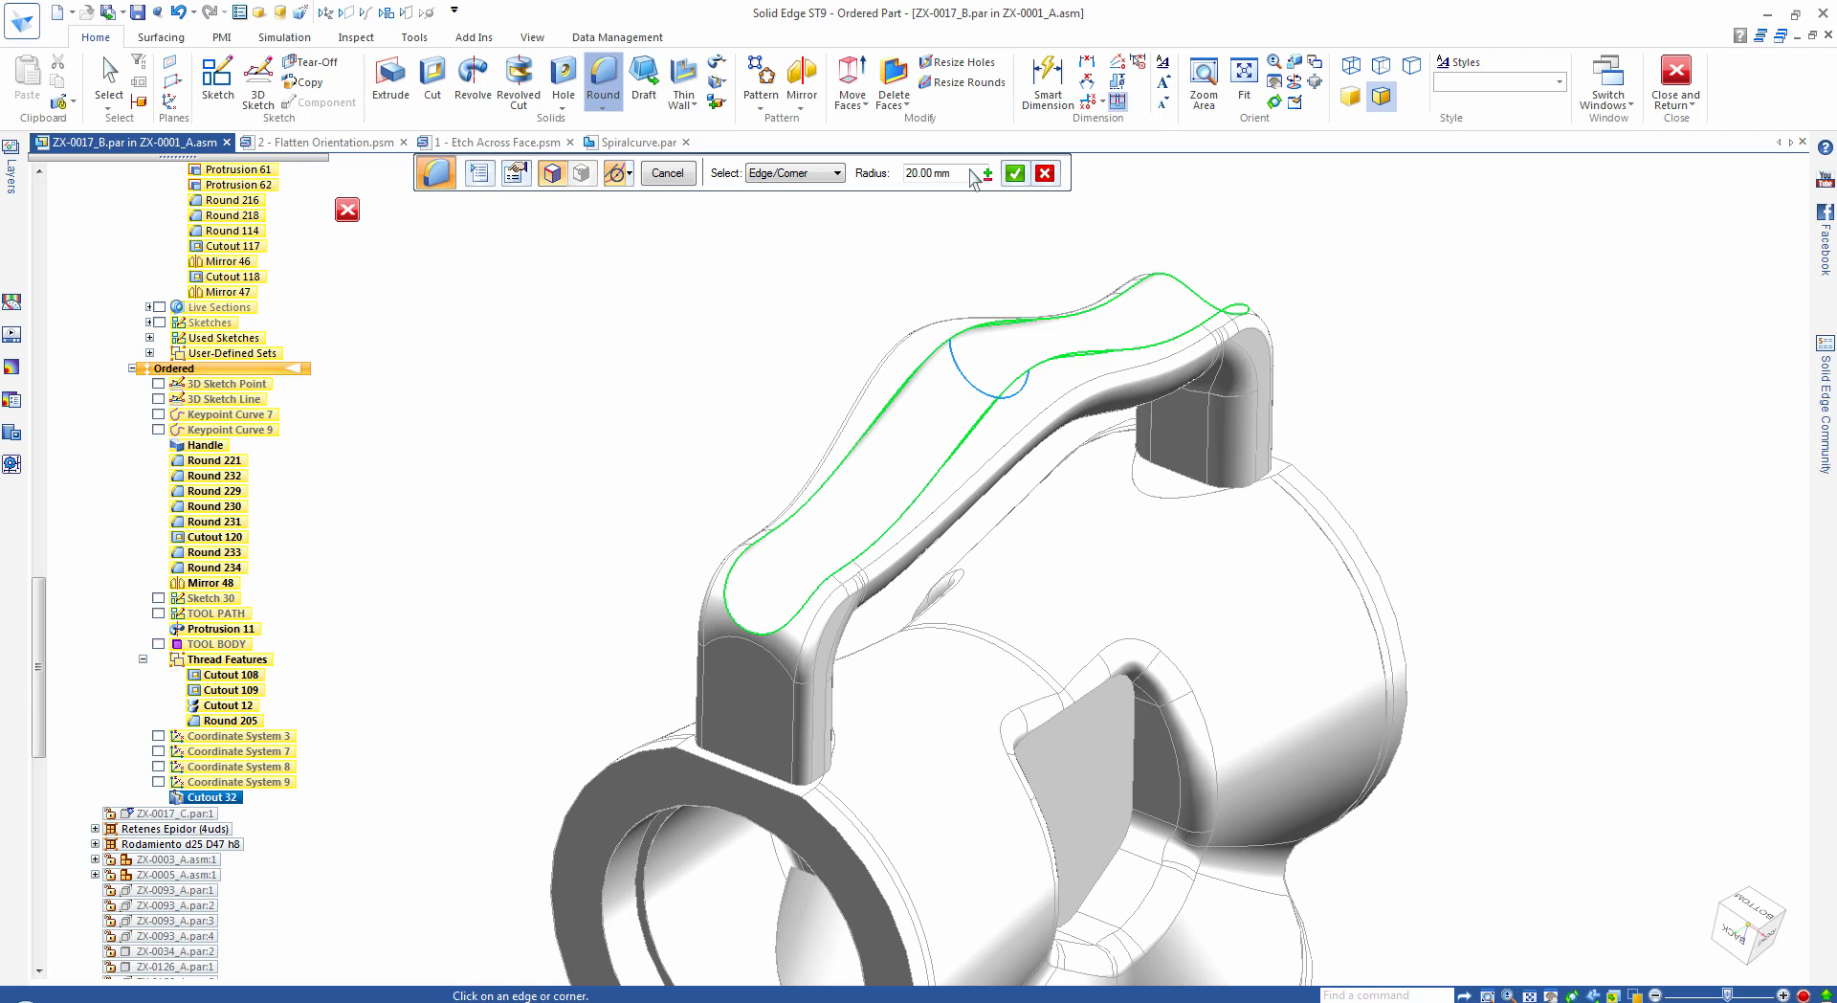
{"action": "type", "text": "1"}
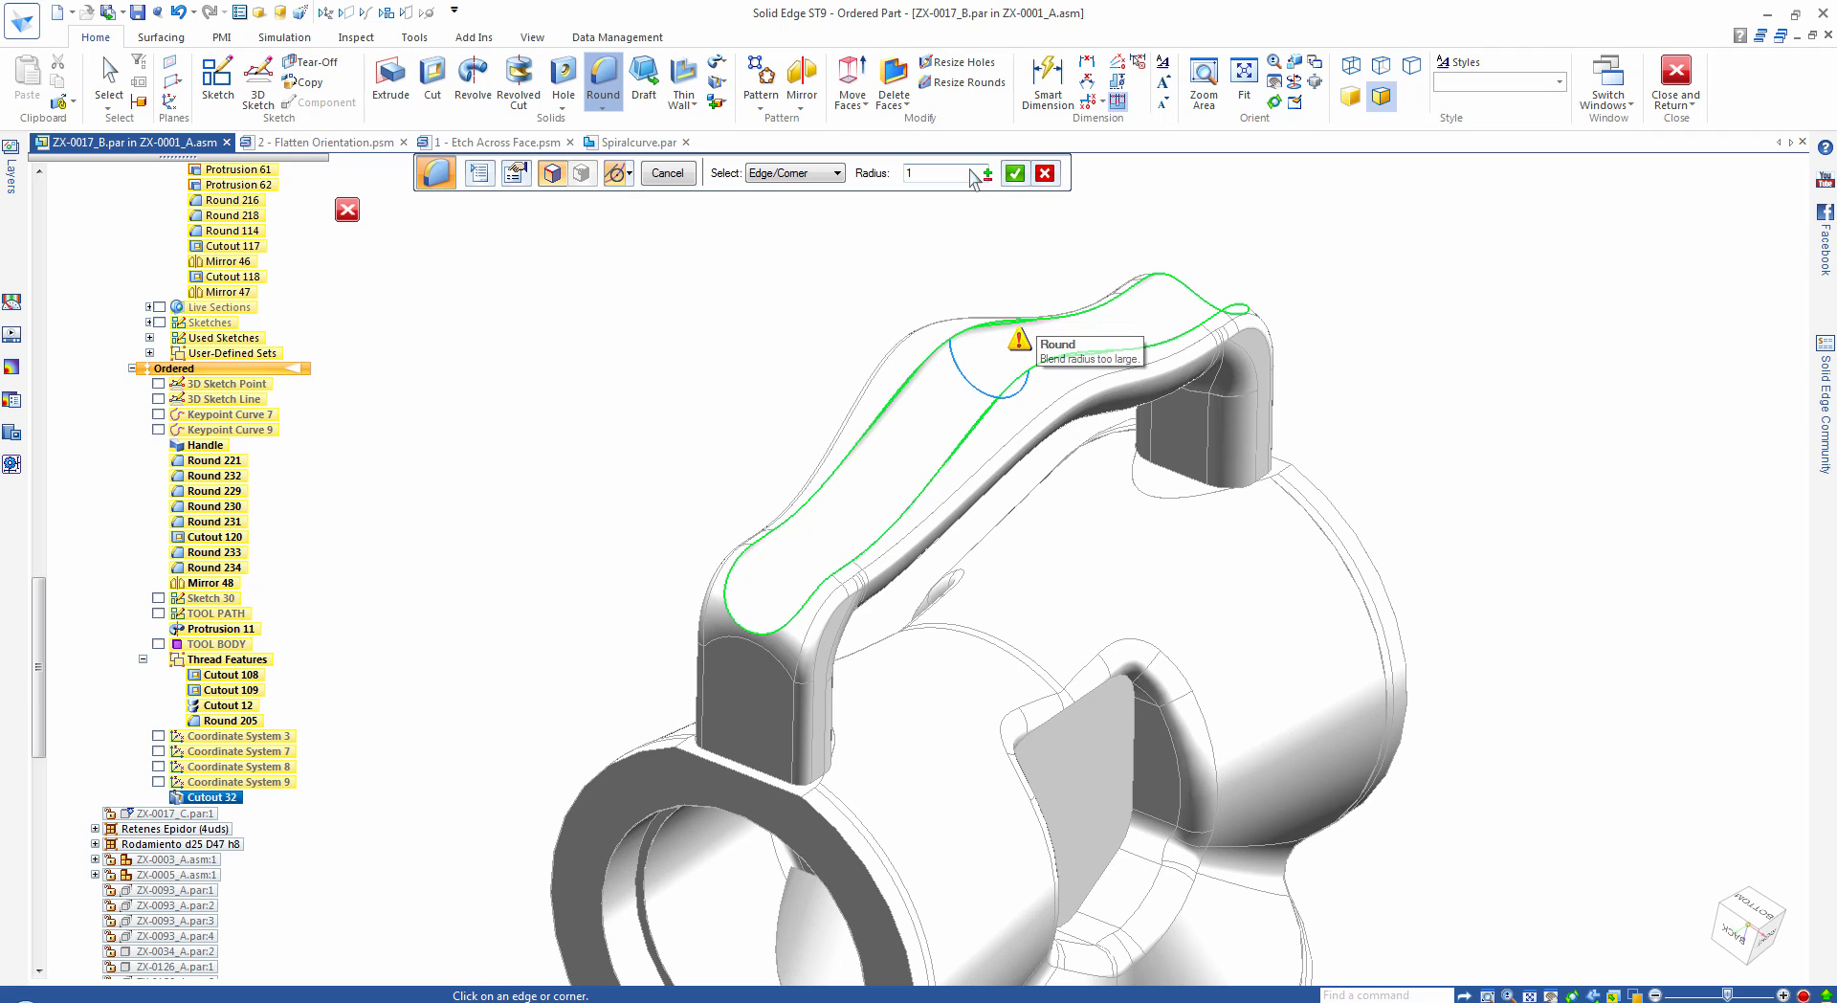
{"action": "key", "text": "Return"}
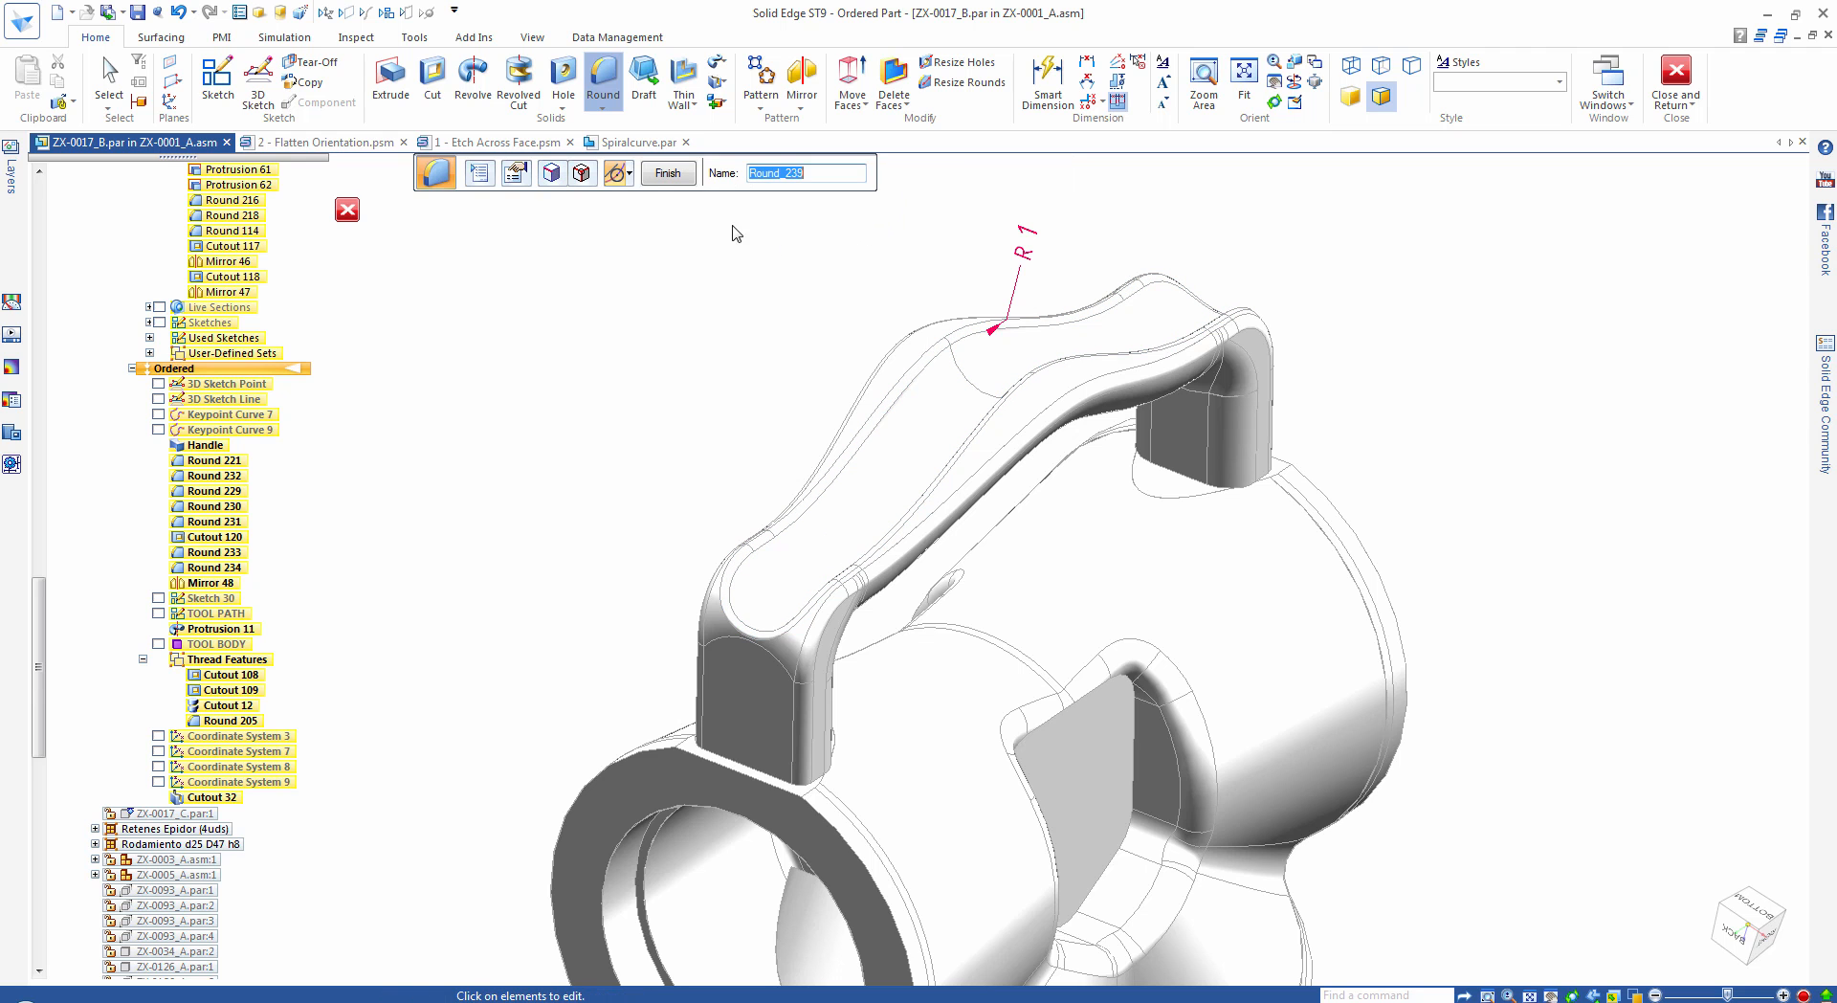
{"action": "left_click", "coordinate": [667, 174]}
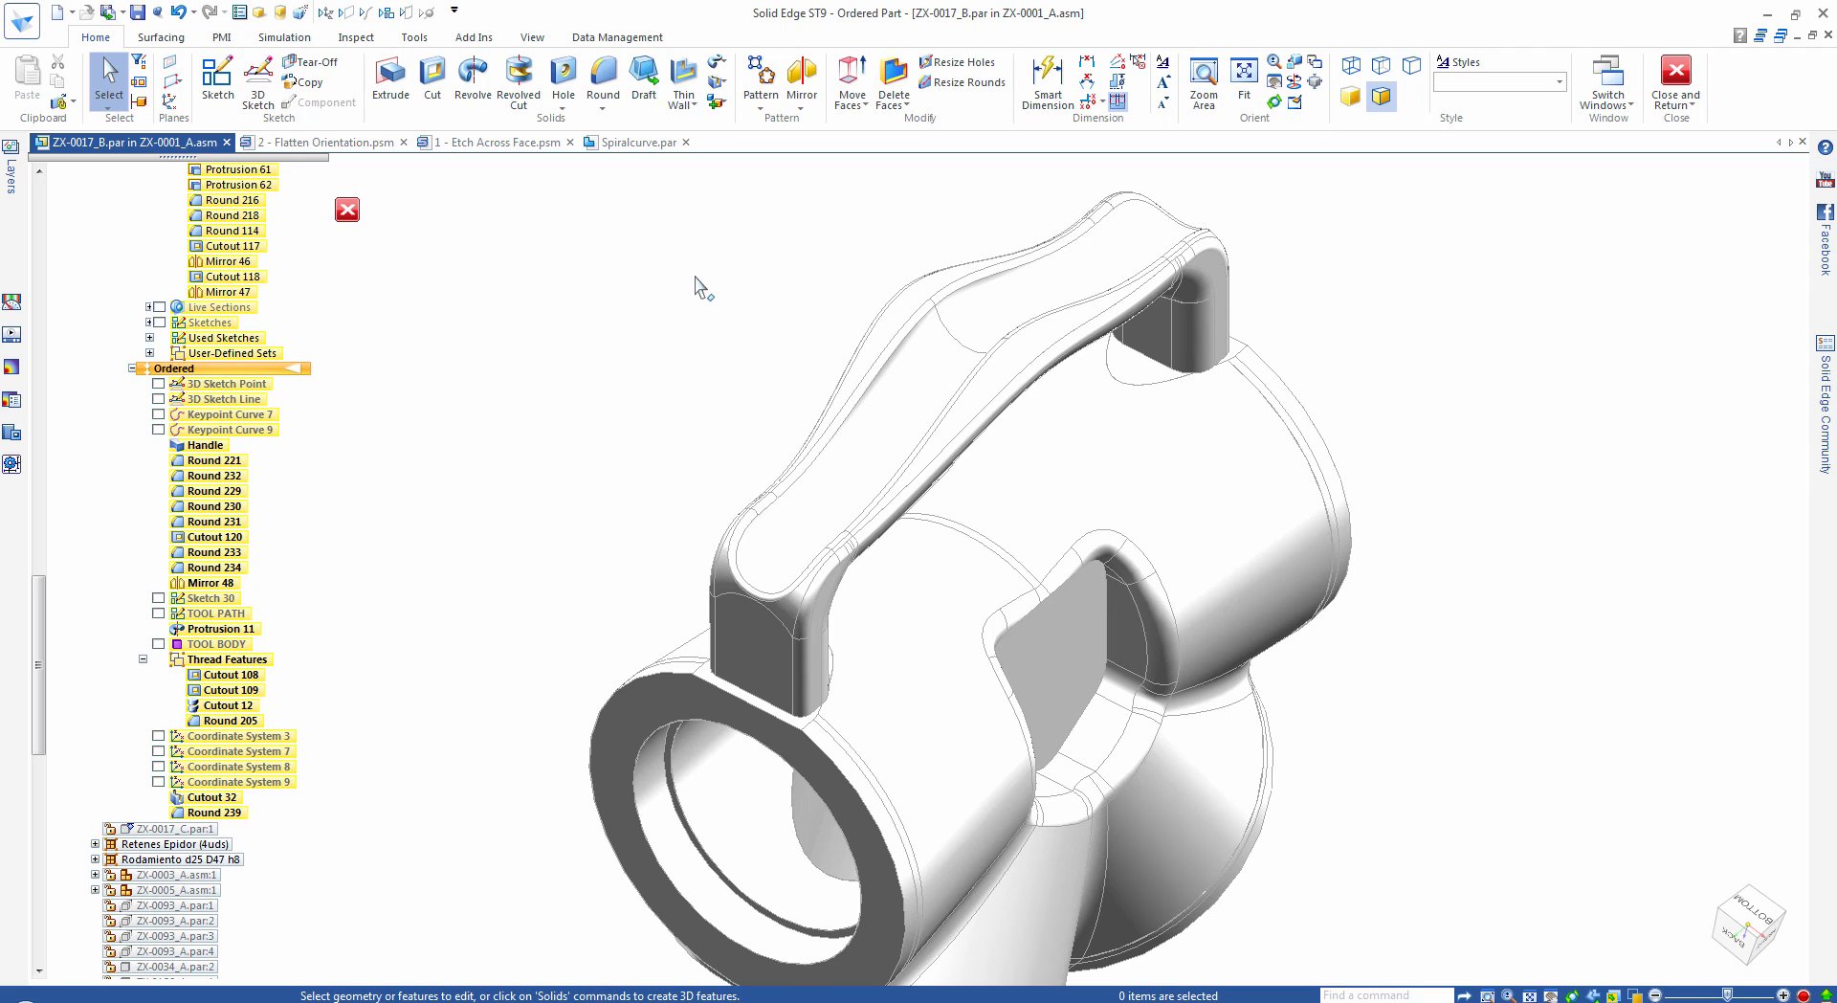
Display Coordinate Systems 3, 7, 8 and 9 at the housing openings.
{"action": "middle_click_drag", "start_coordinate": [704, 289], "coordinate": [585, 307]}
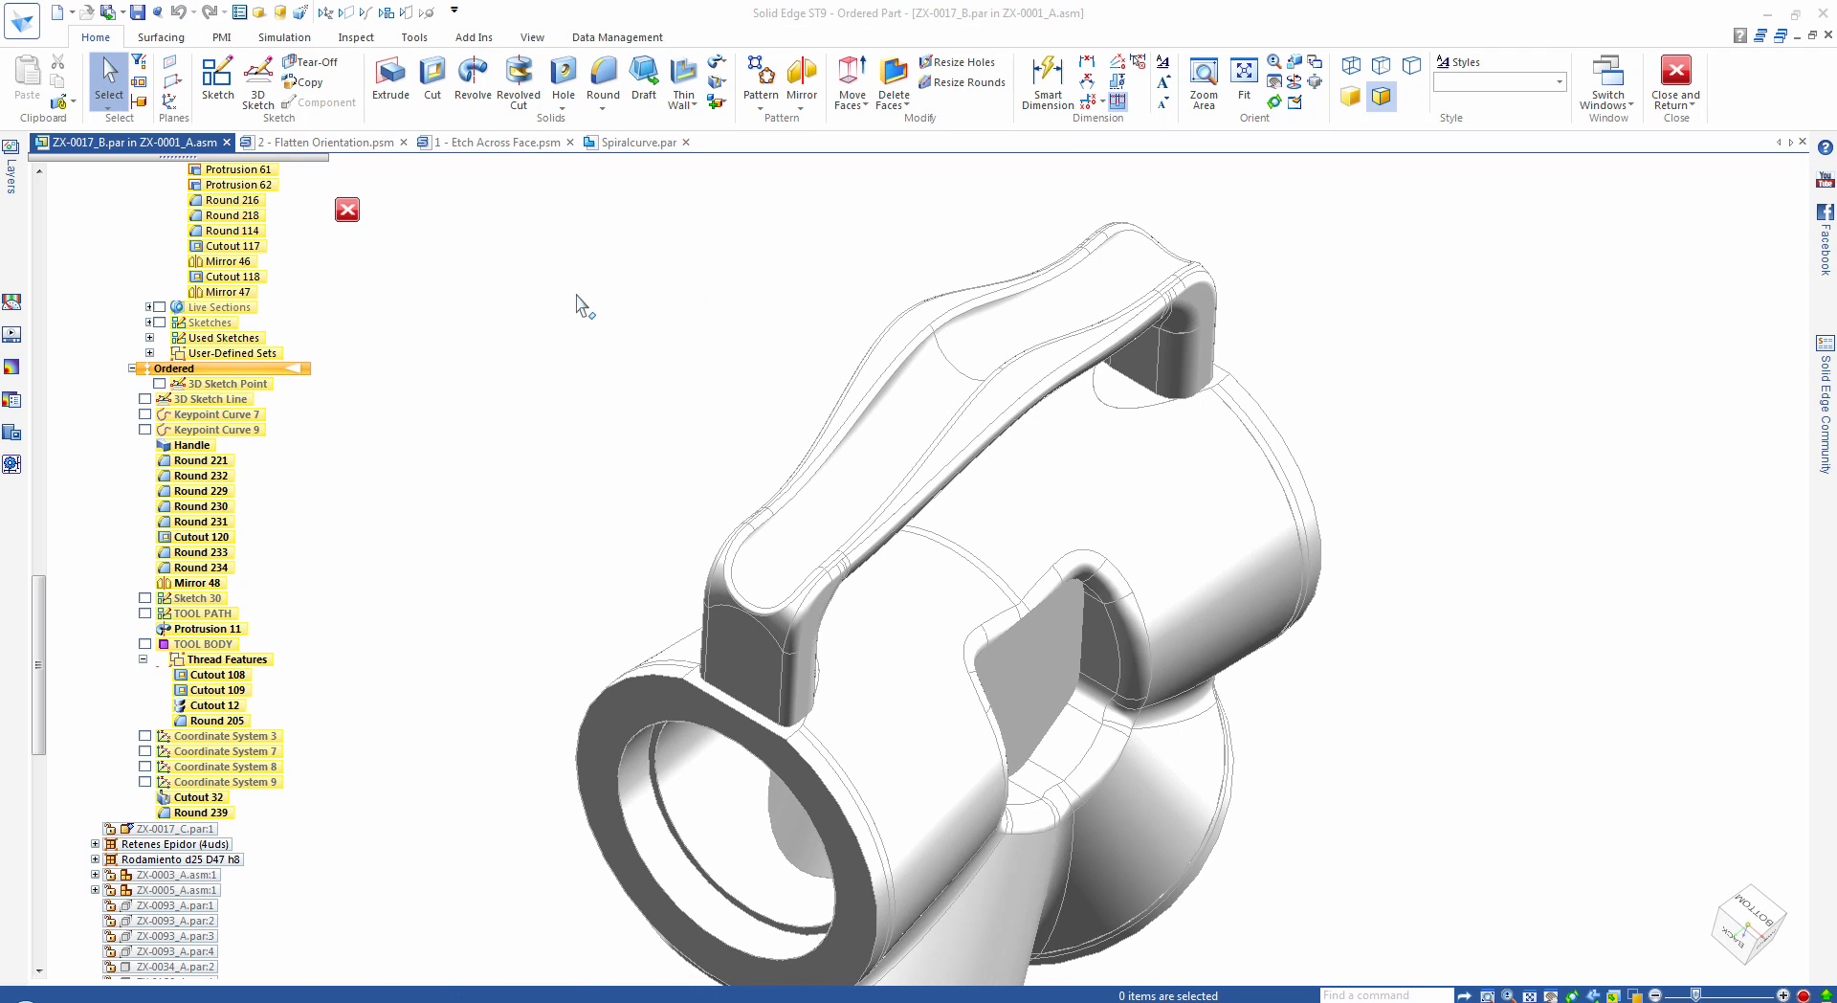
{"action": "scroll", "coordinate": [719, 307], "scroll_direction": "up", "scroll_amount": 4}
{"action": "middle_click_drag", "start_coordinate": [716, 304], "coordinate": [723, 310]}
{"action": "middle_click_drag", "start_coordinate": [1181, 710], "coordinate": [483, 641]}
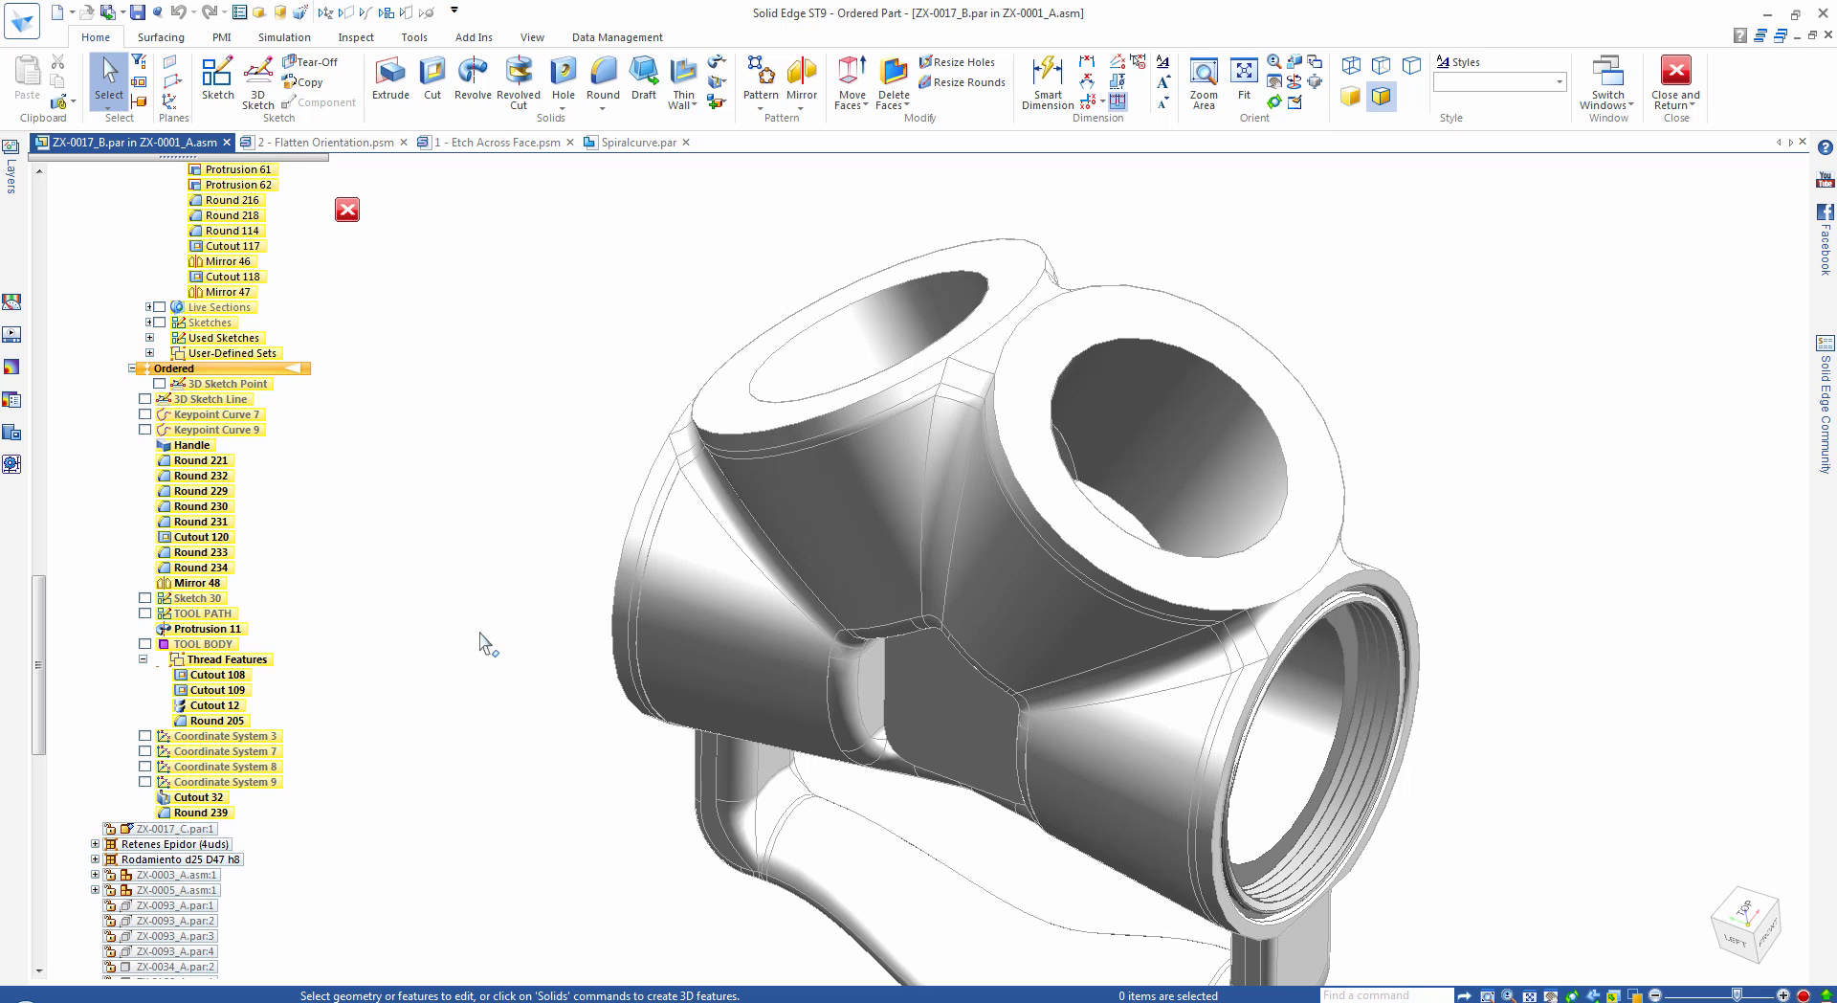
{"action": "left_click", "coordinate": [145, 781]}
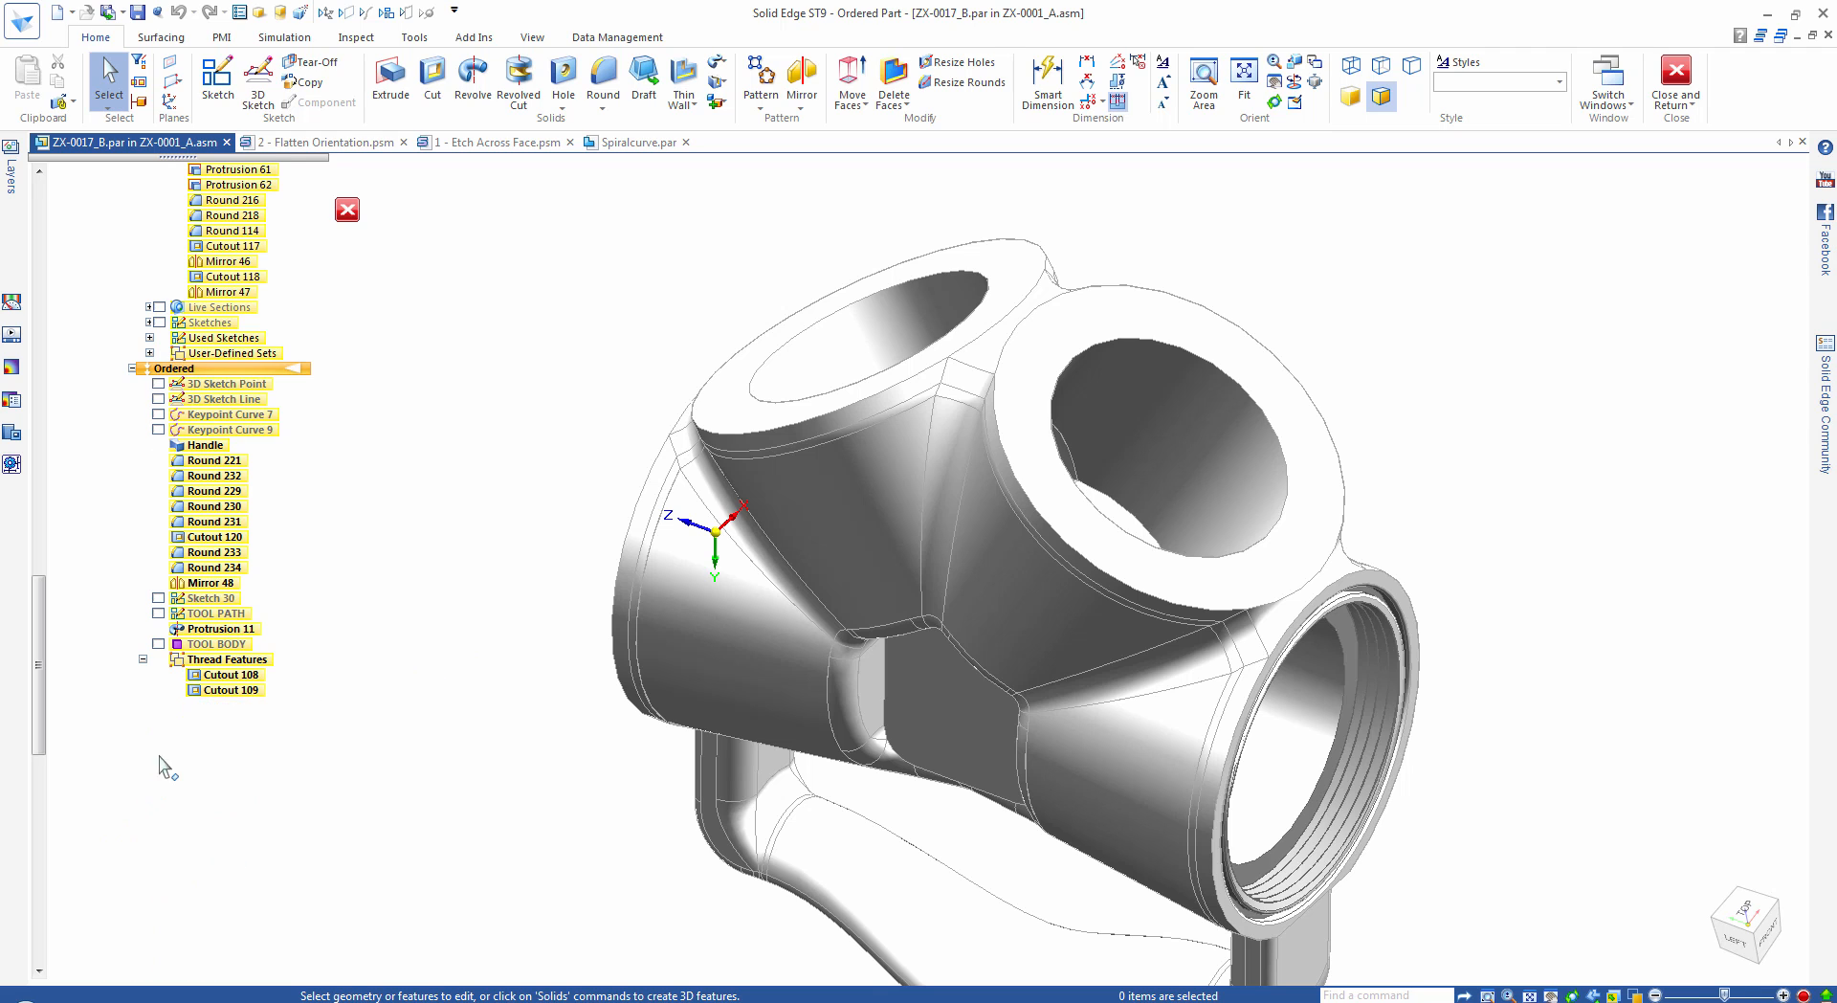
{"action": "left_click", "coordinate": [159, 766]}
{"action": "left_click", "coordinate": [159, 751]}
{"action": "left_click", "coordinate": [159, 736]}
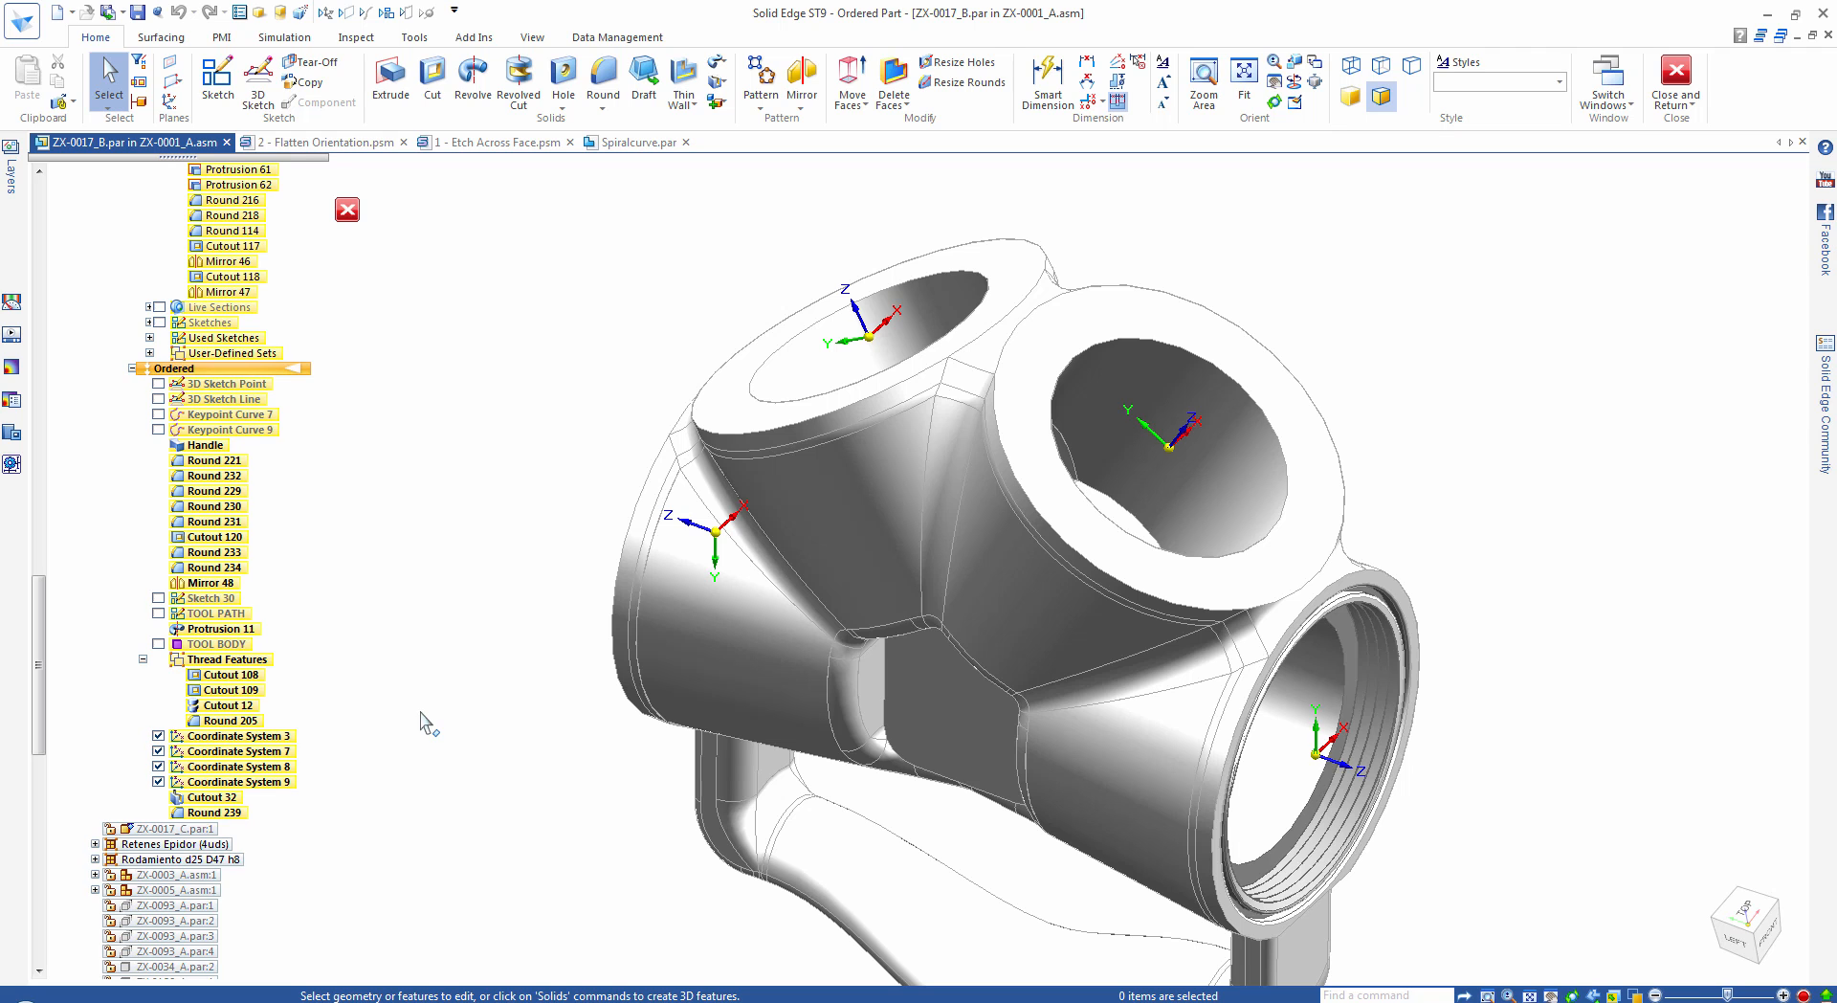
Duplicate the Thread Features group from Coordinate System 3 to the coordinate systems at the other housing openings.
{"action": "left_click", "coordinate": [251, 660]}
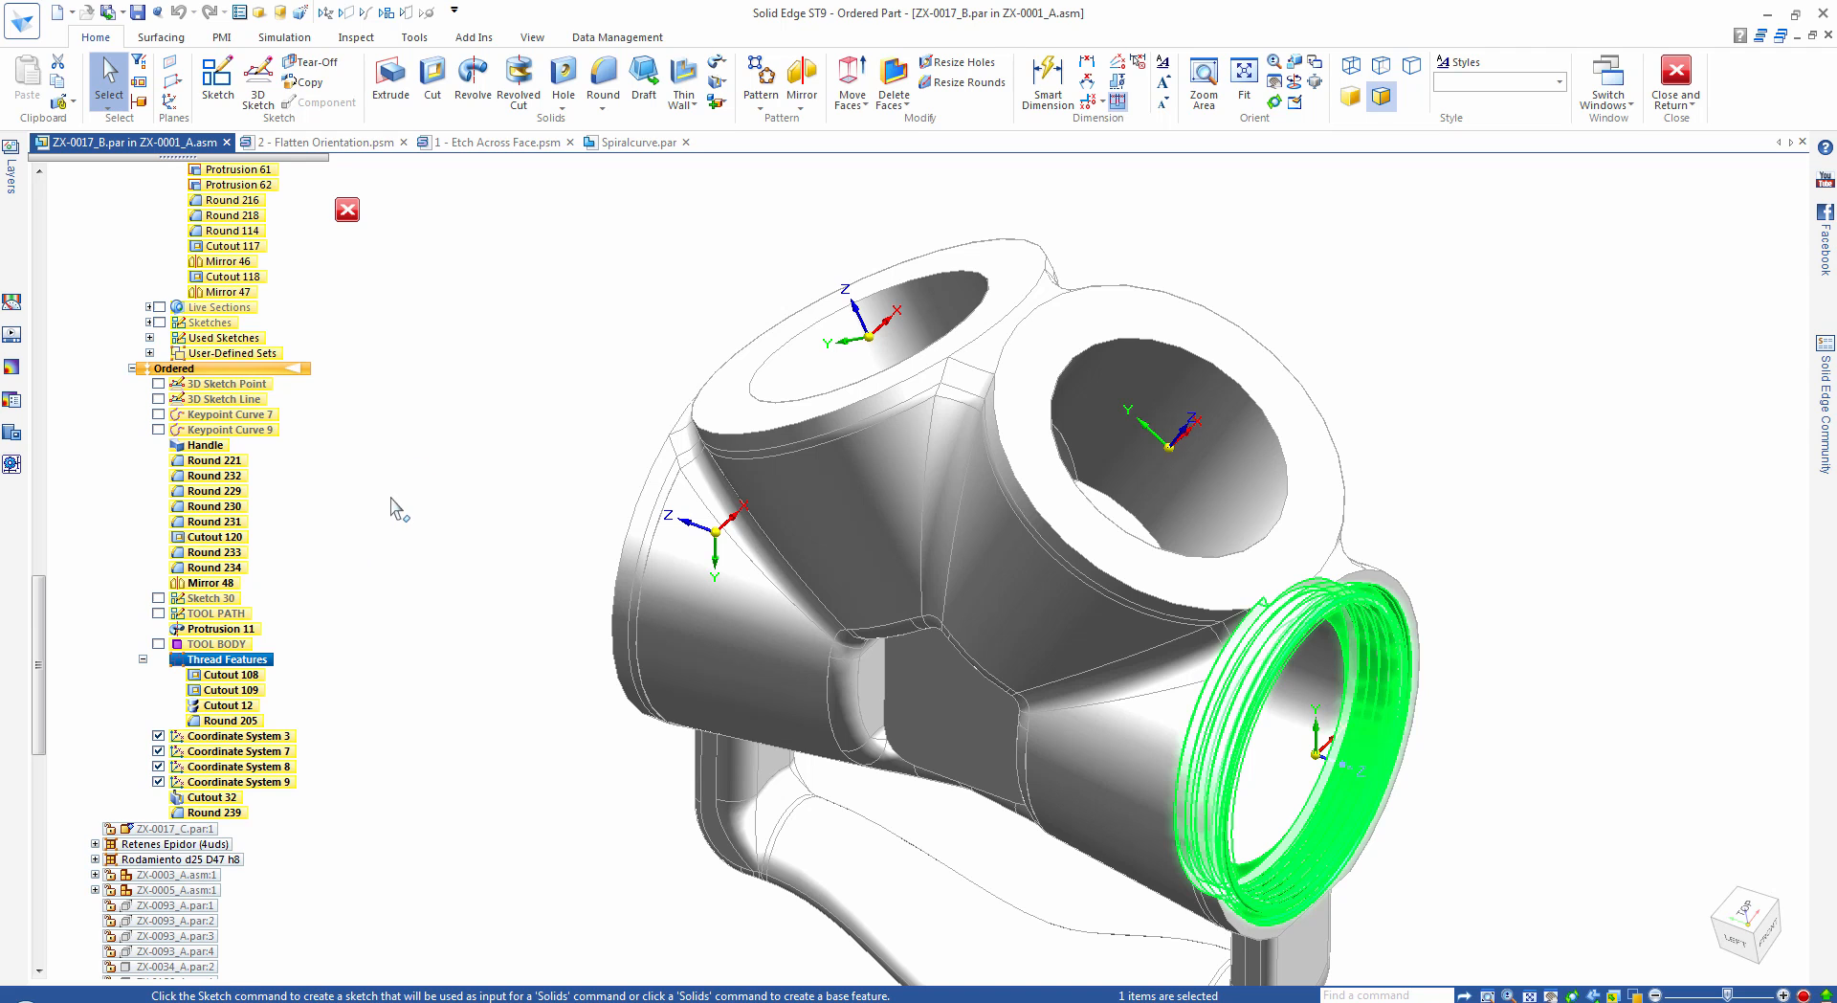
{"action": "left_click", "coordinate": [761, 106]}
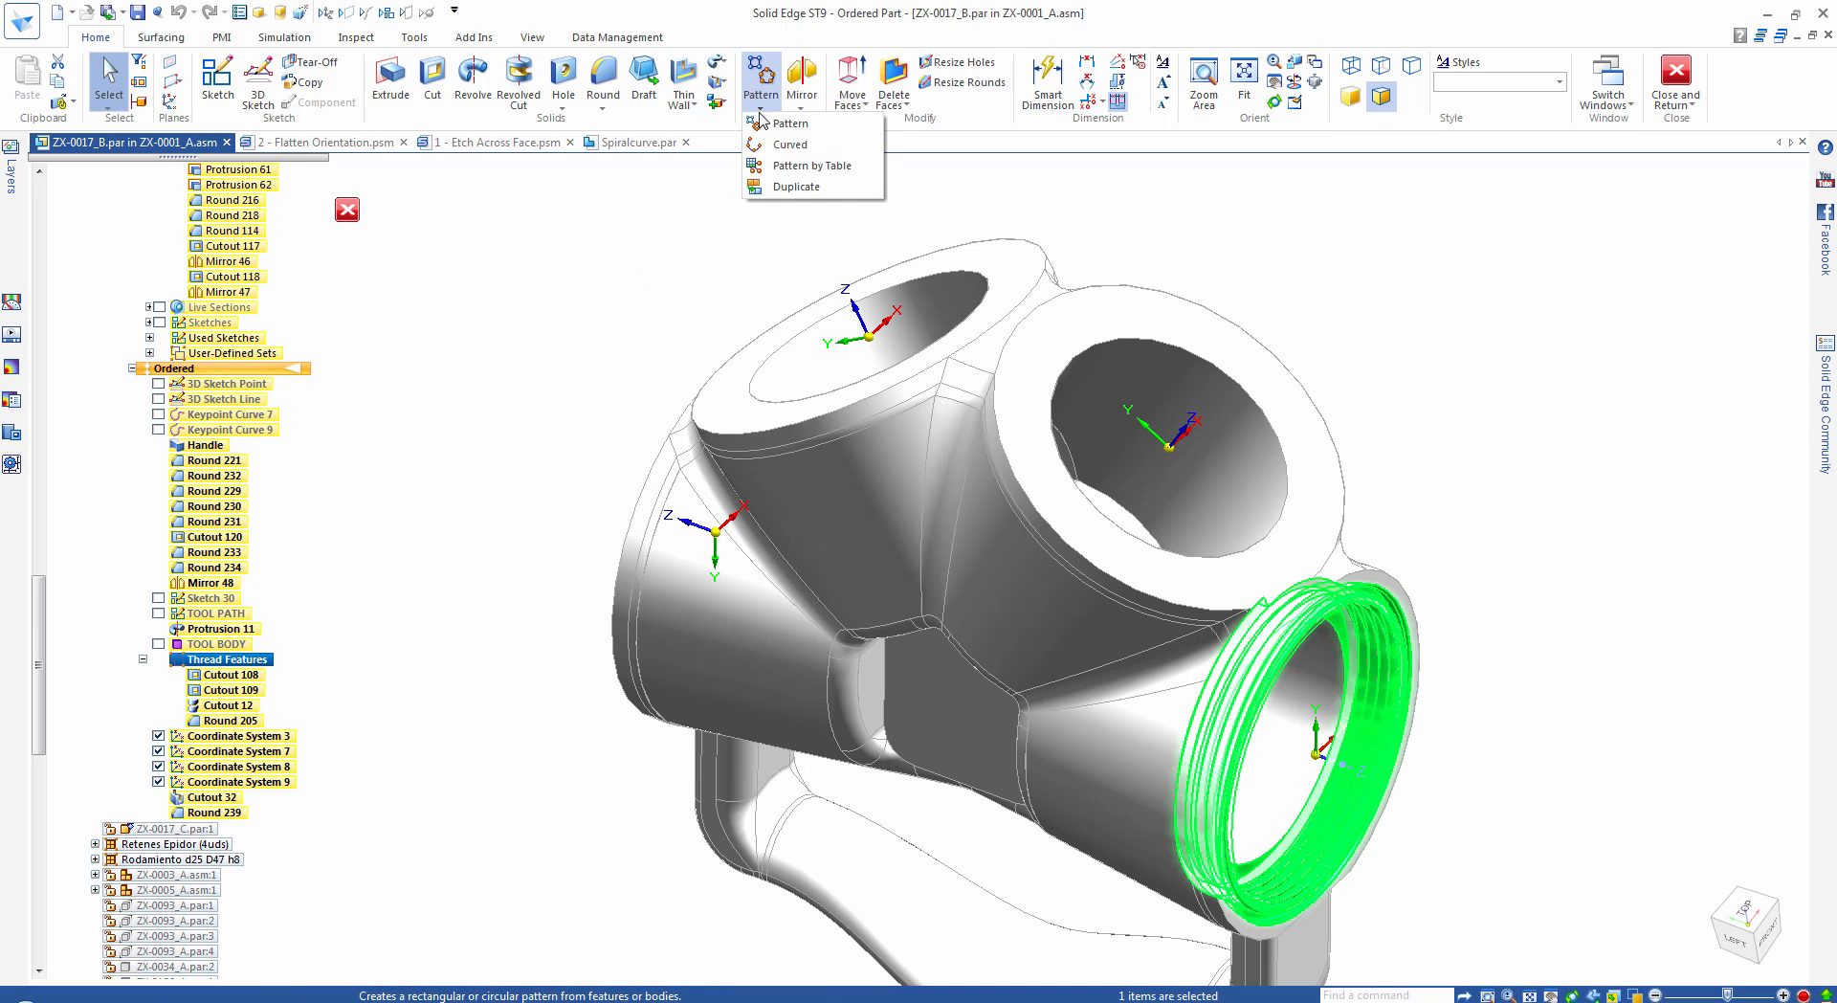
{"action": "left_click", "coordinate": [796, 186]}
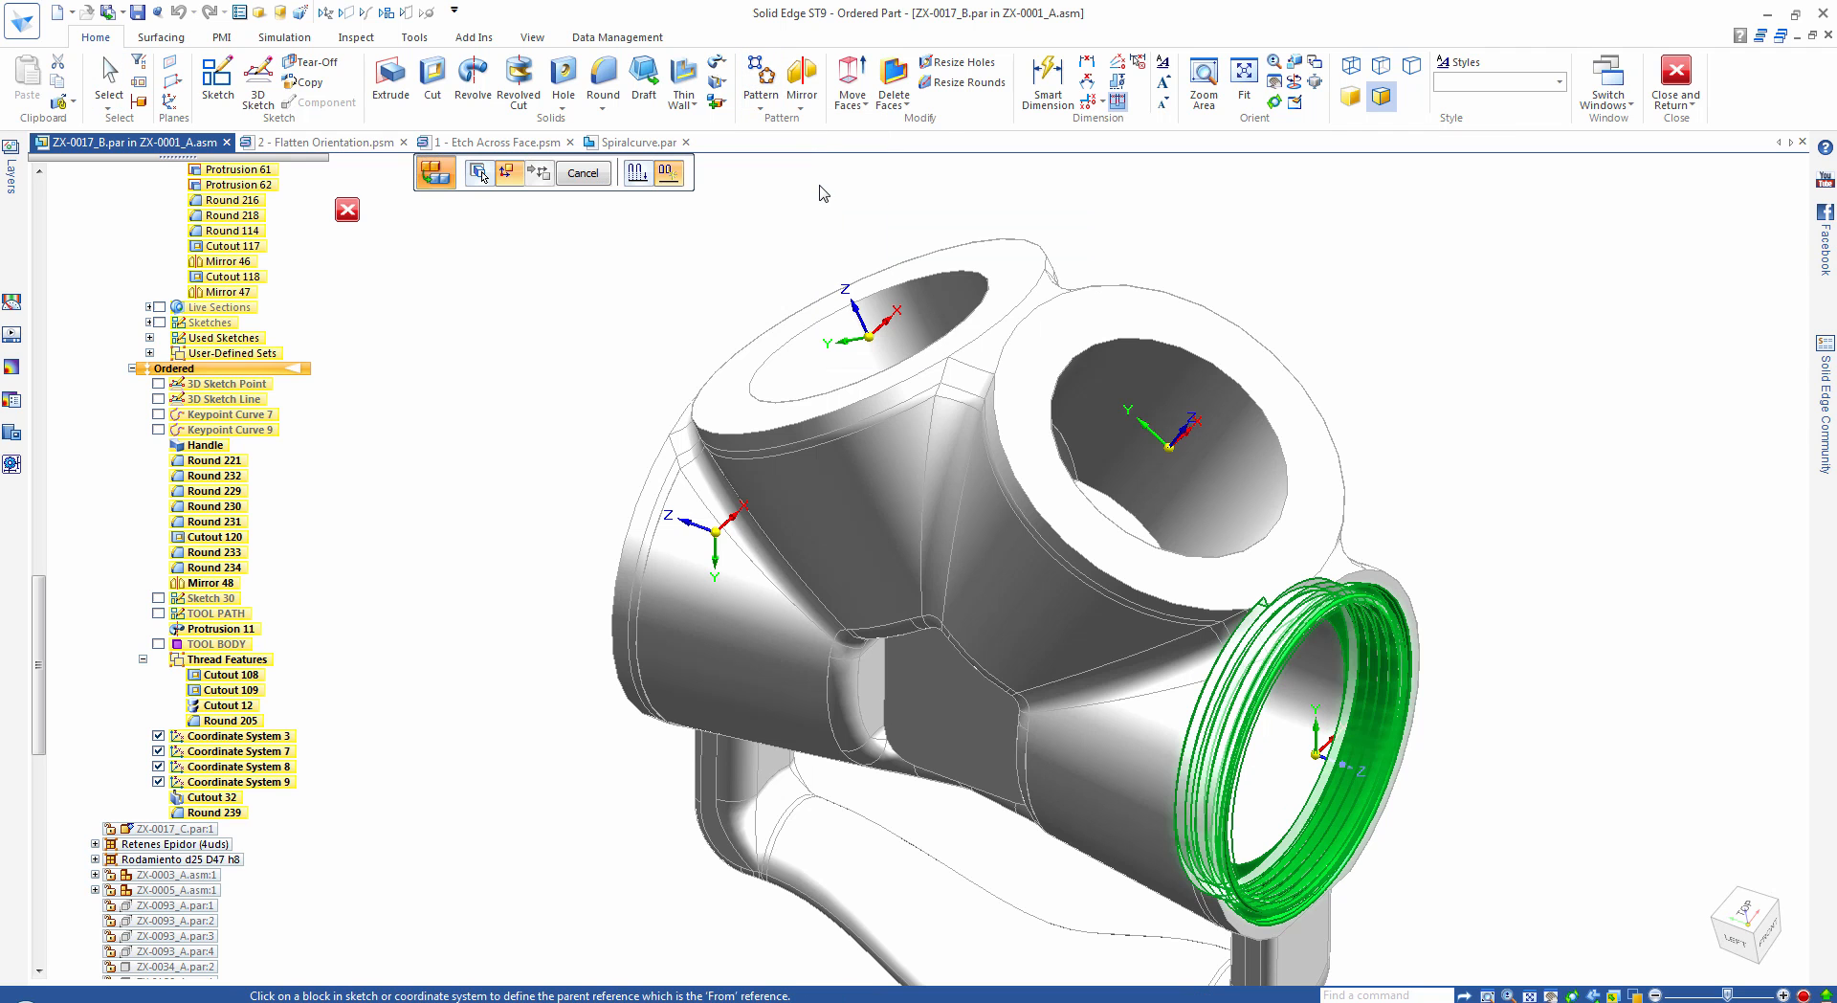
{"action": "middle_click_drag", "start_coordinate": [1478, 347], "coordinate": [1468, 683]}
{"action": "left_click", "coordinate": [1319, 740]}
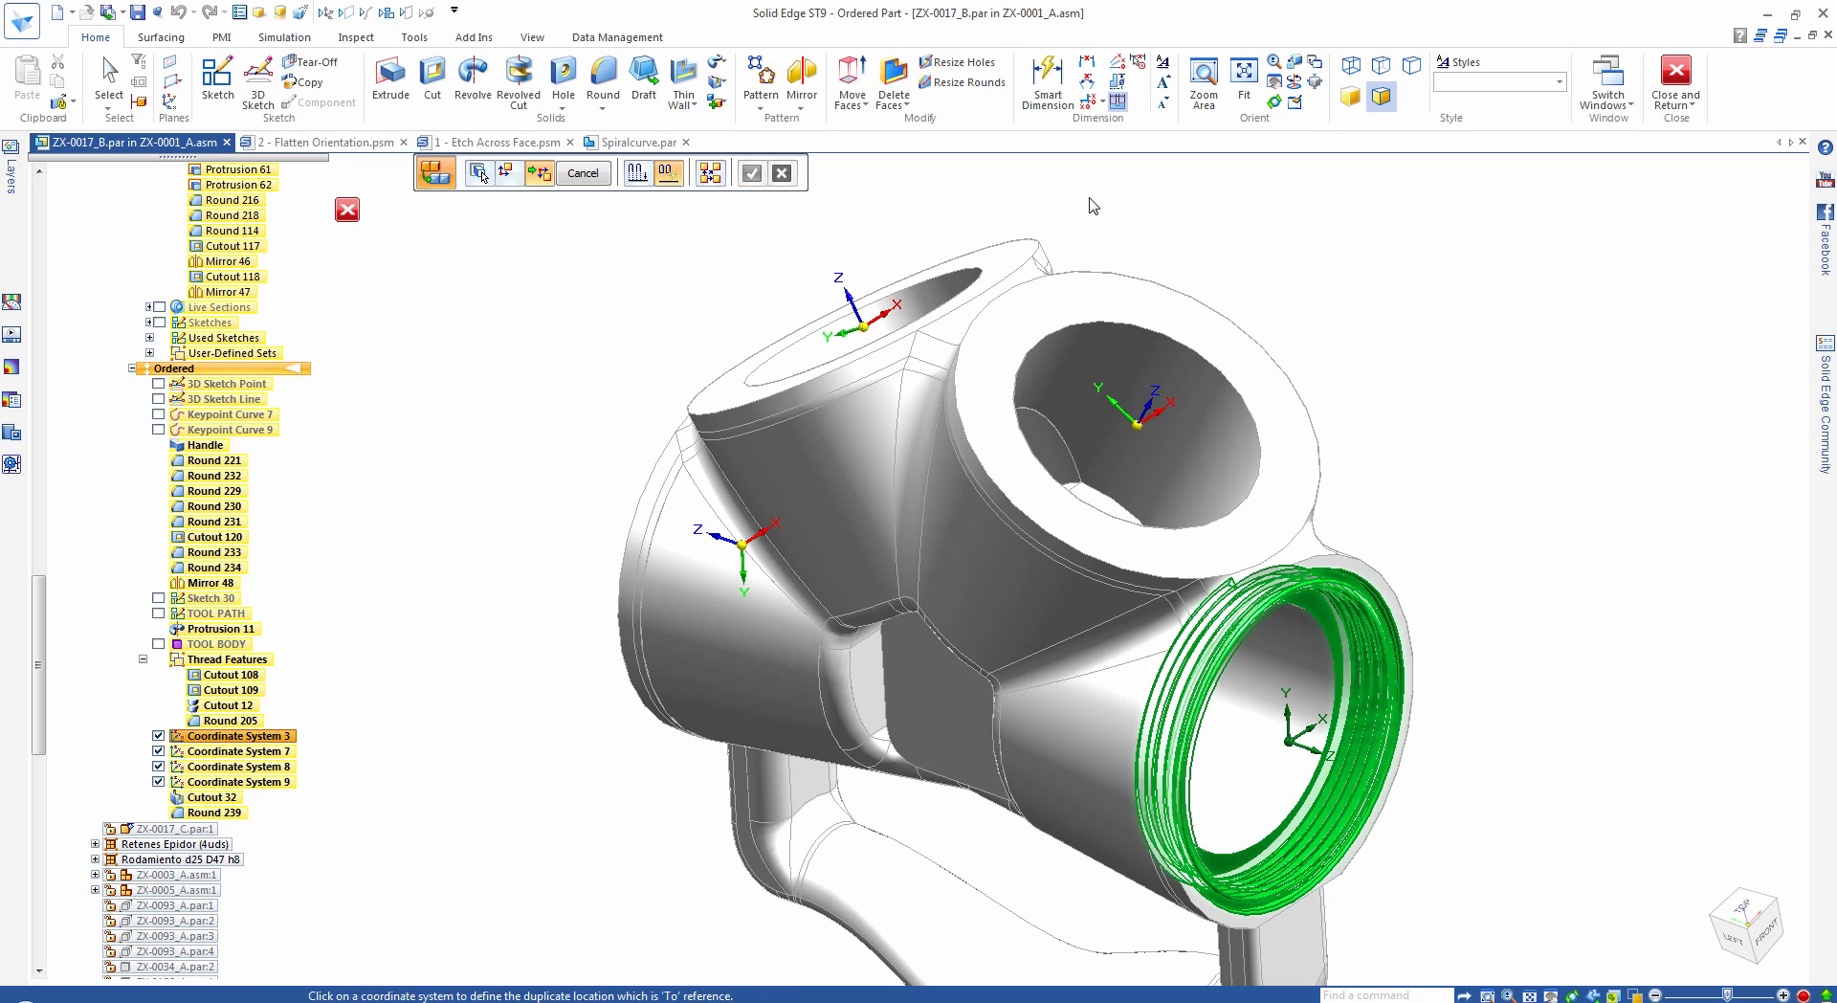
{"action": "left_click", "coordinate": [1127, 414]}
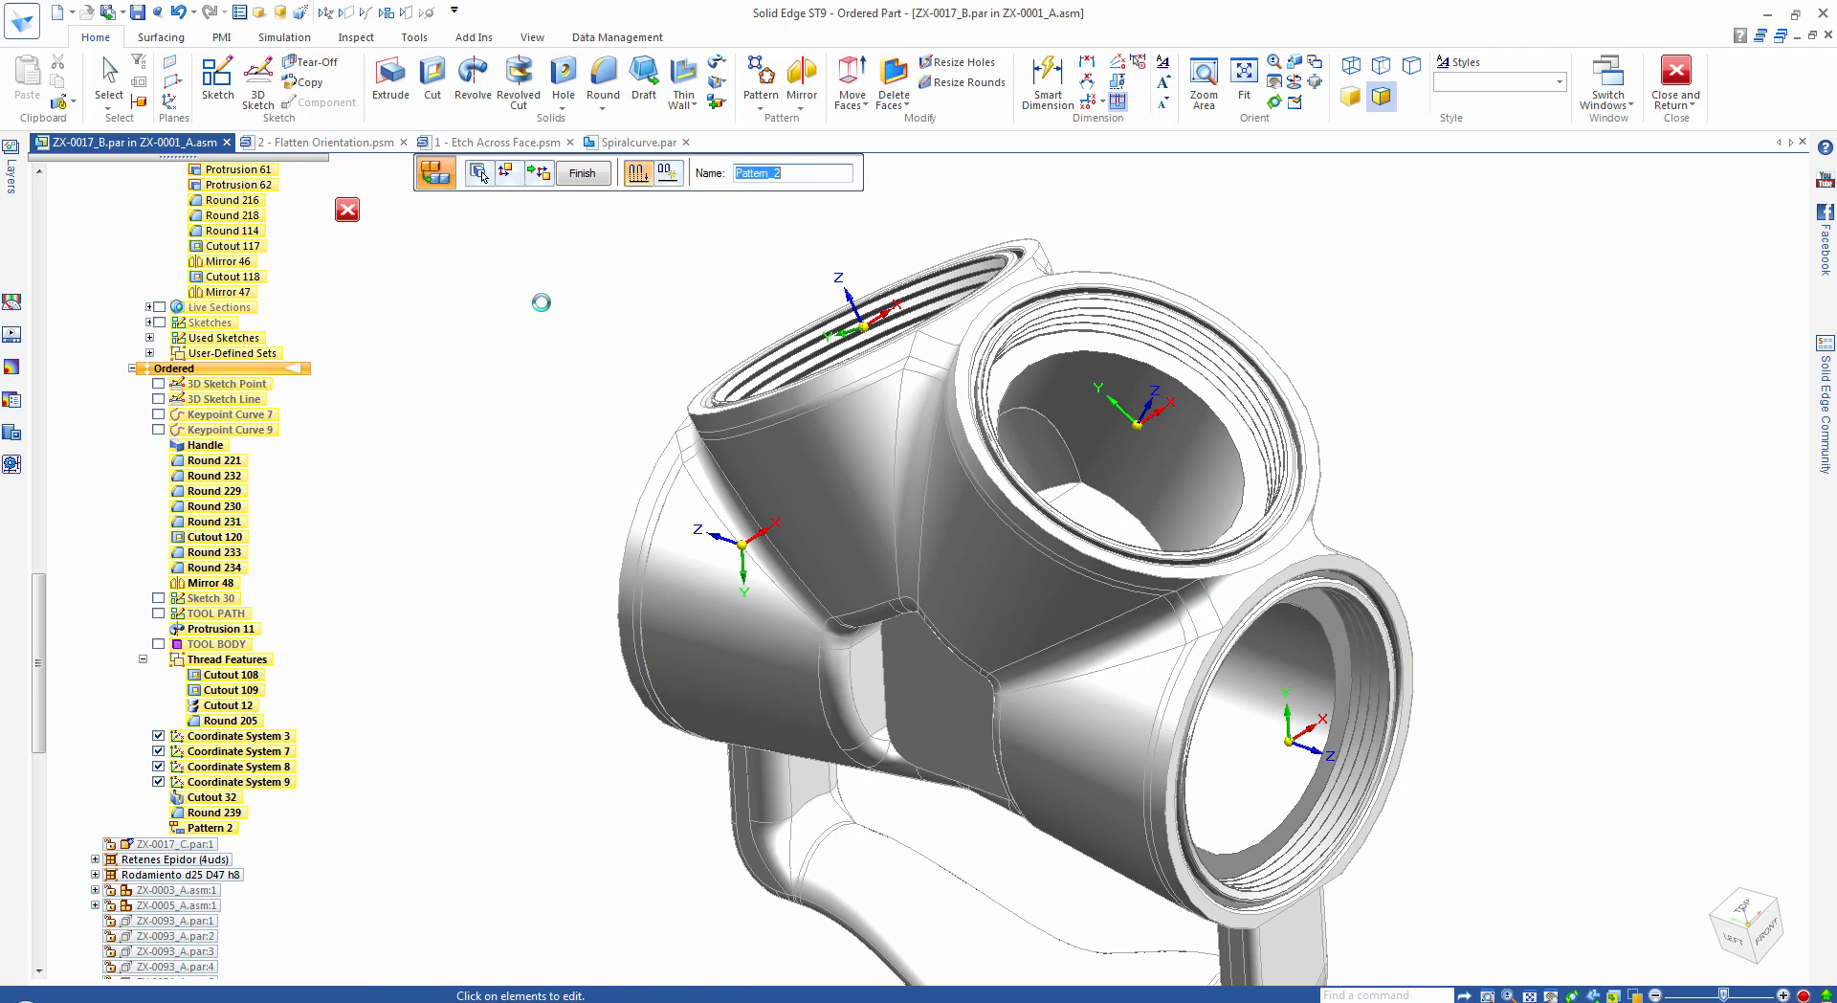
{"action": "left_click", "coordinate": [601, 177]}
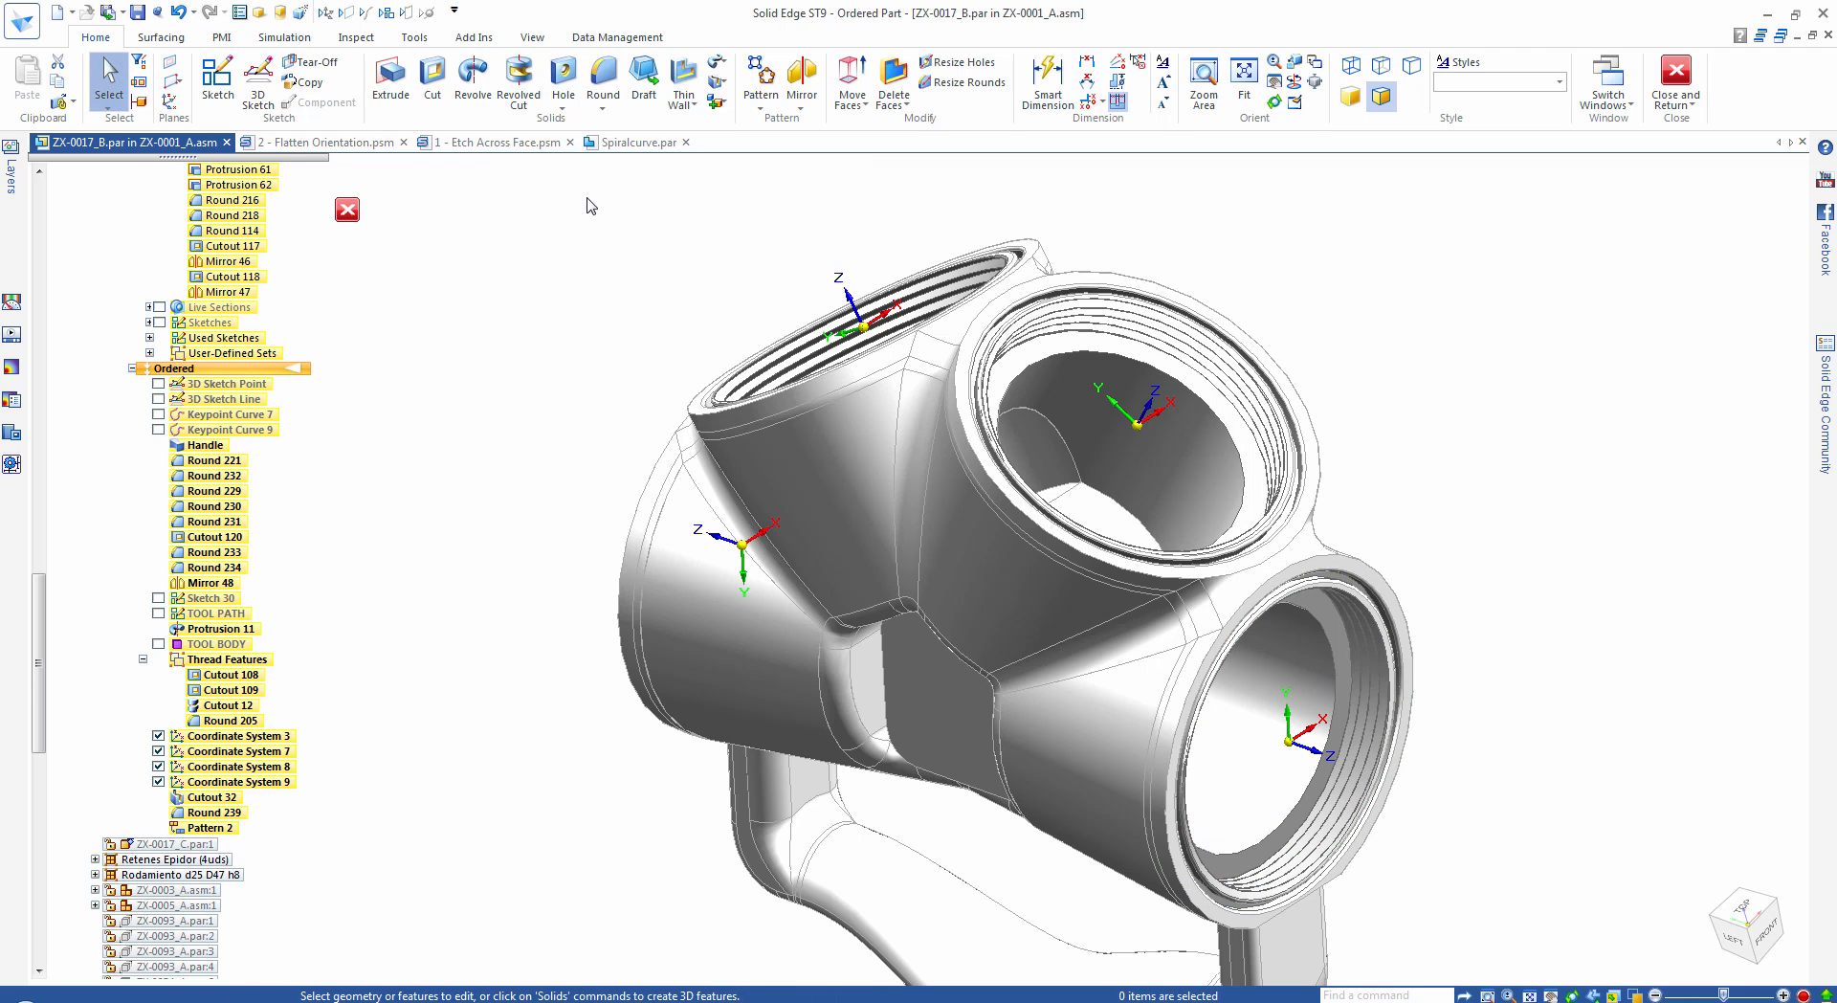
Close the in-place edit, return to the assembly and display the 06-Housing configuration.
{"action": "left_click", "coordinate": [1675, 82]}
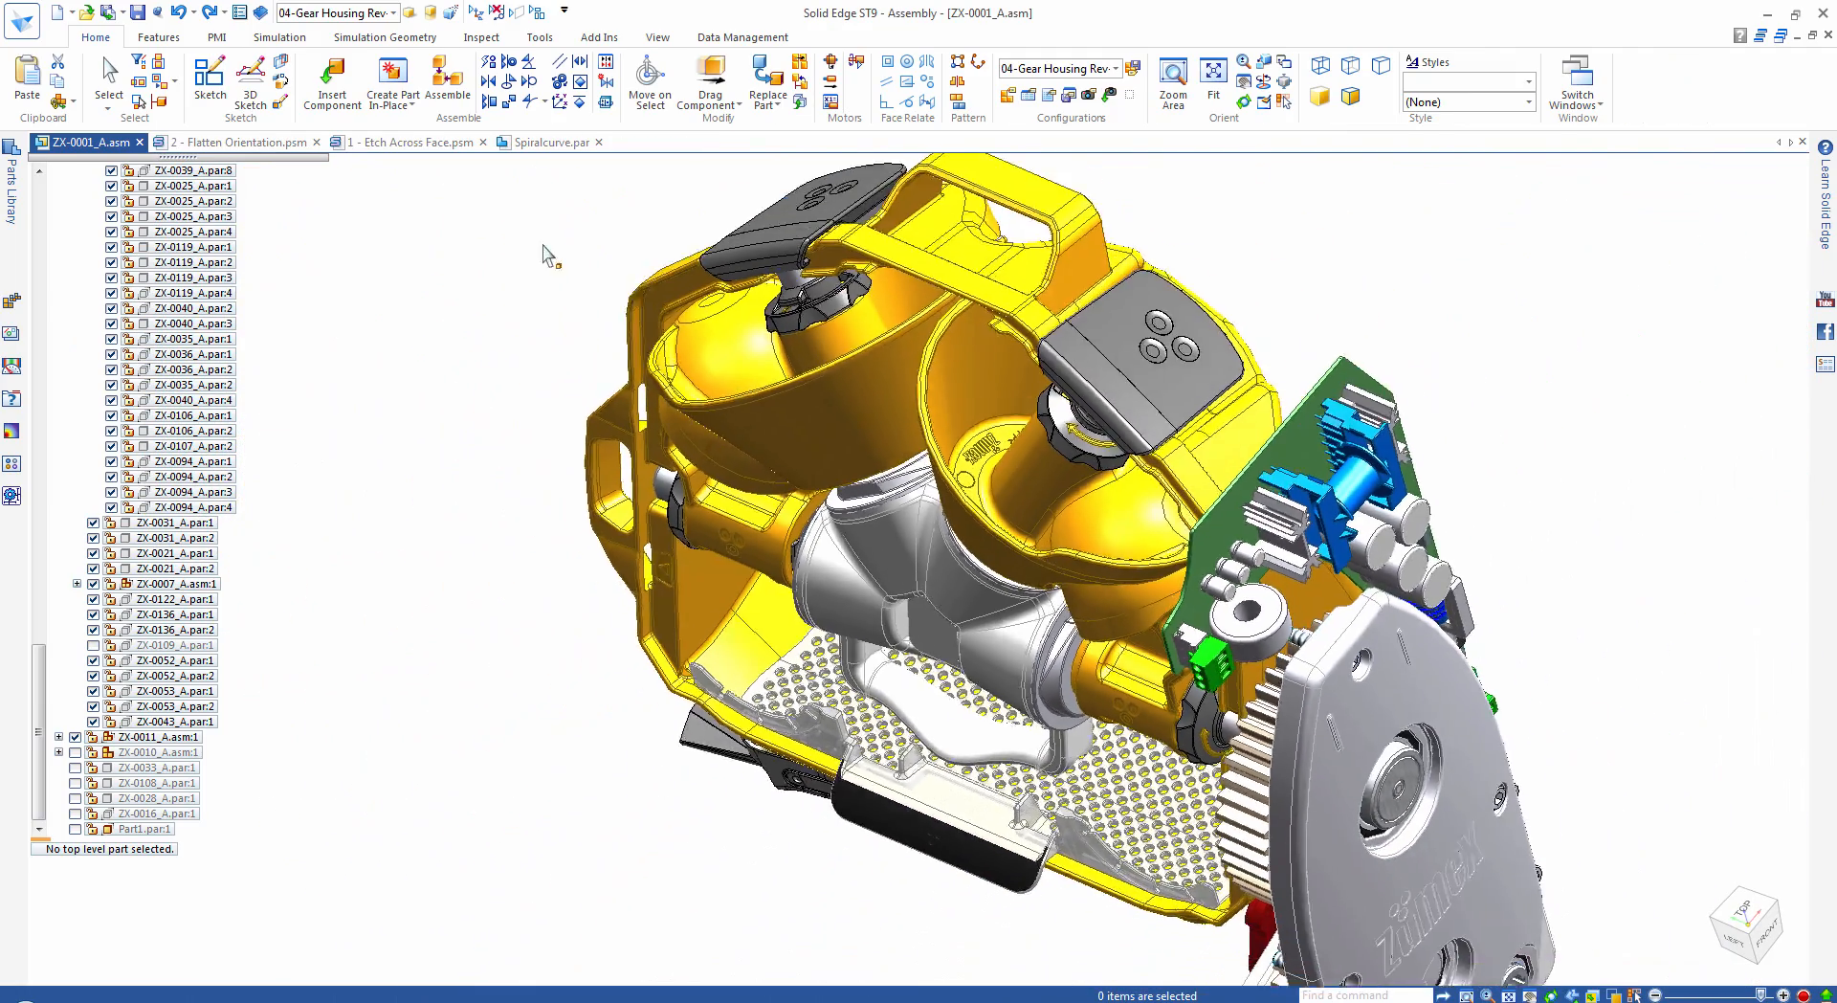
{"action": "left_click", "coordinate": [395, 12]}
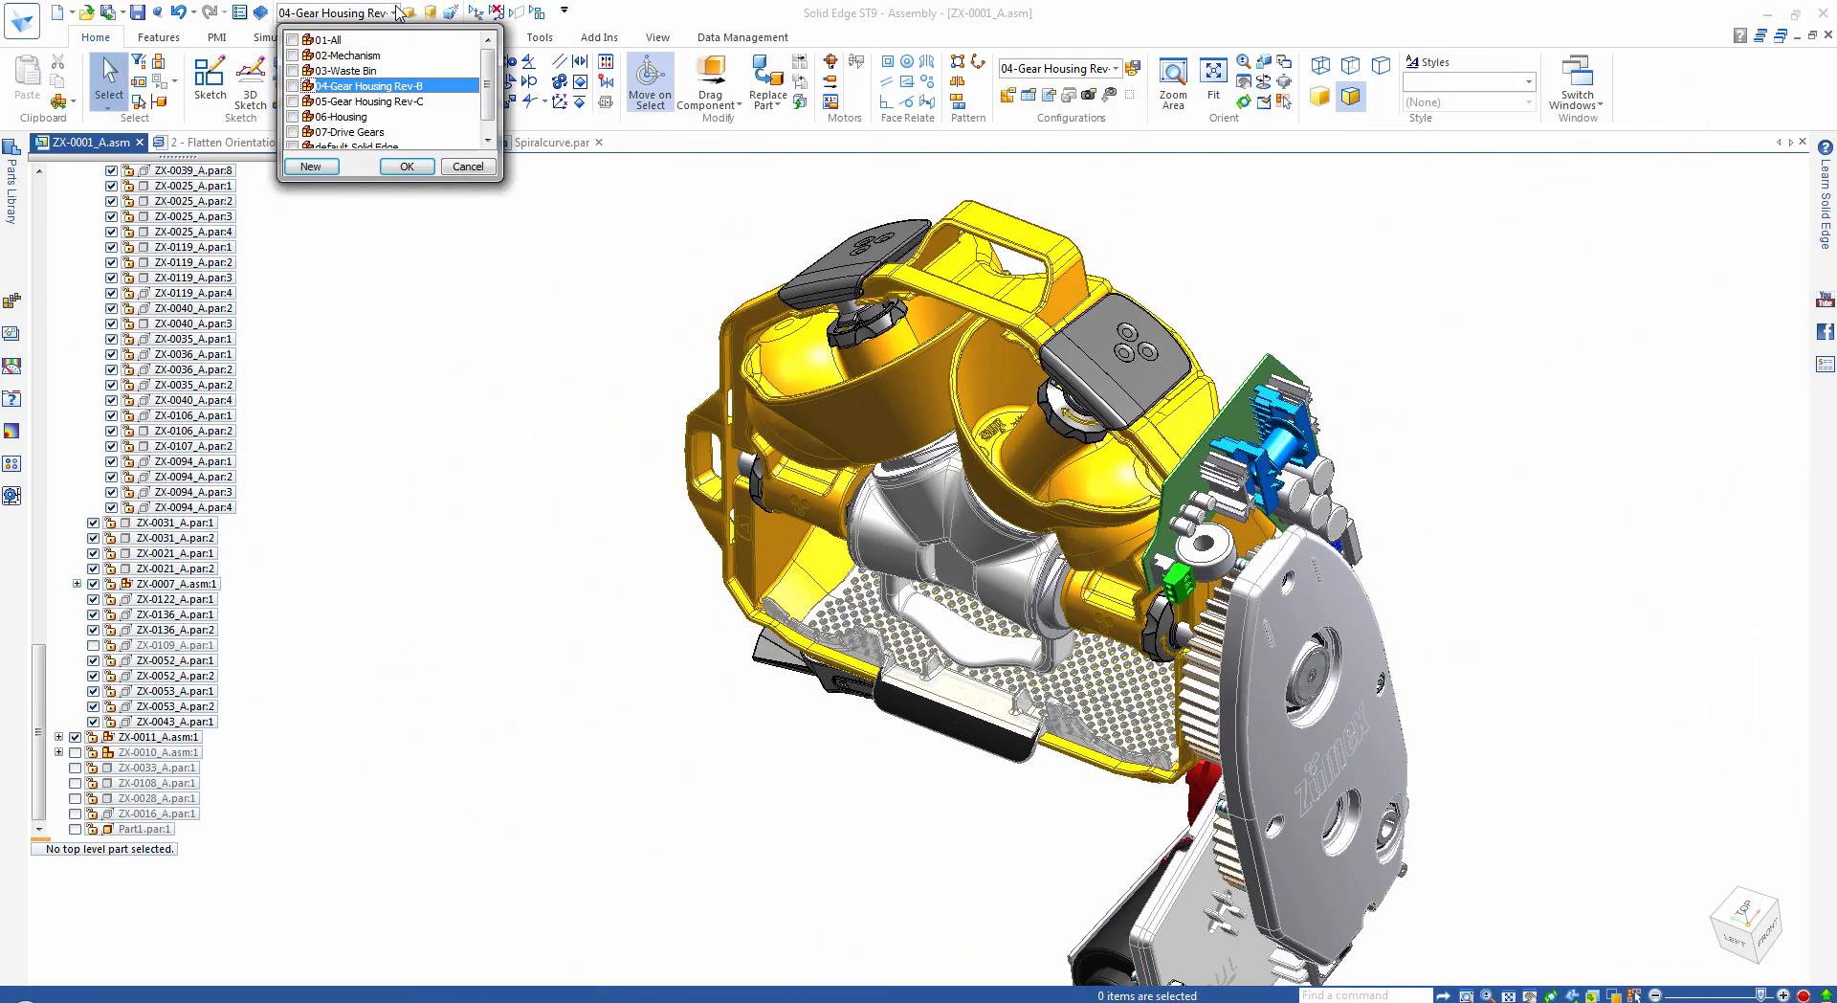
{"action": "left_click", "coordinate": [351, 117]}
{"action": "left_click", "coordinate": [407, 166]}
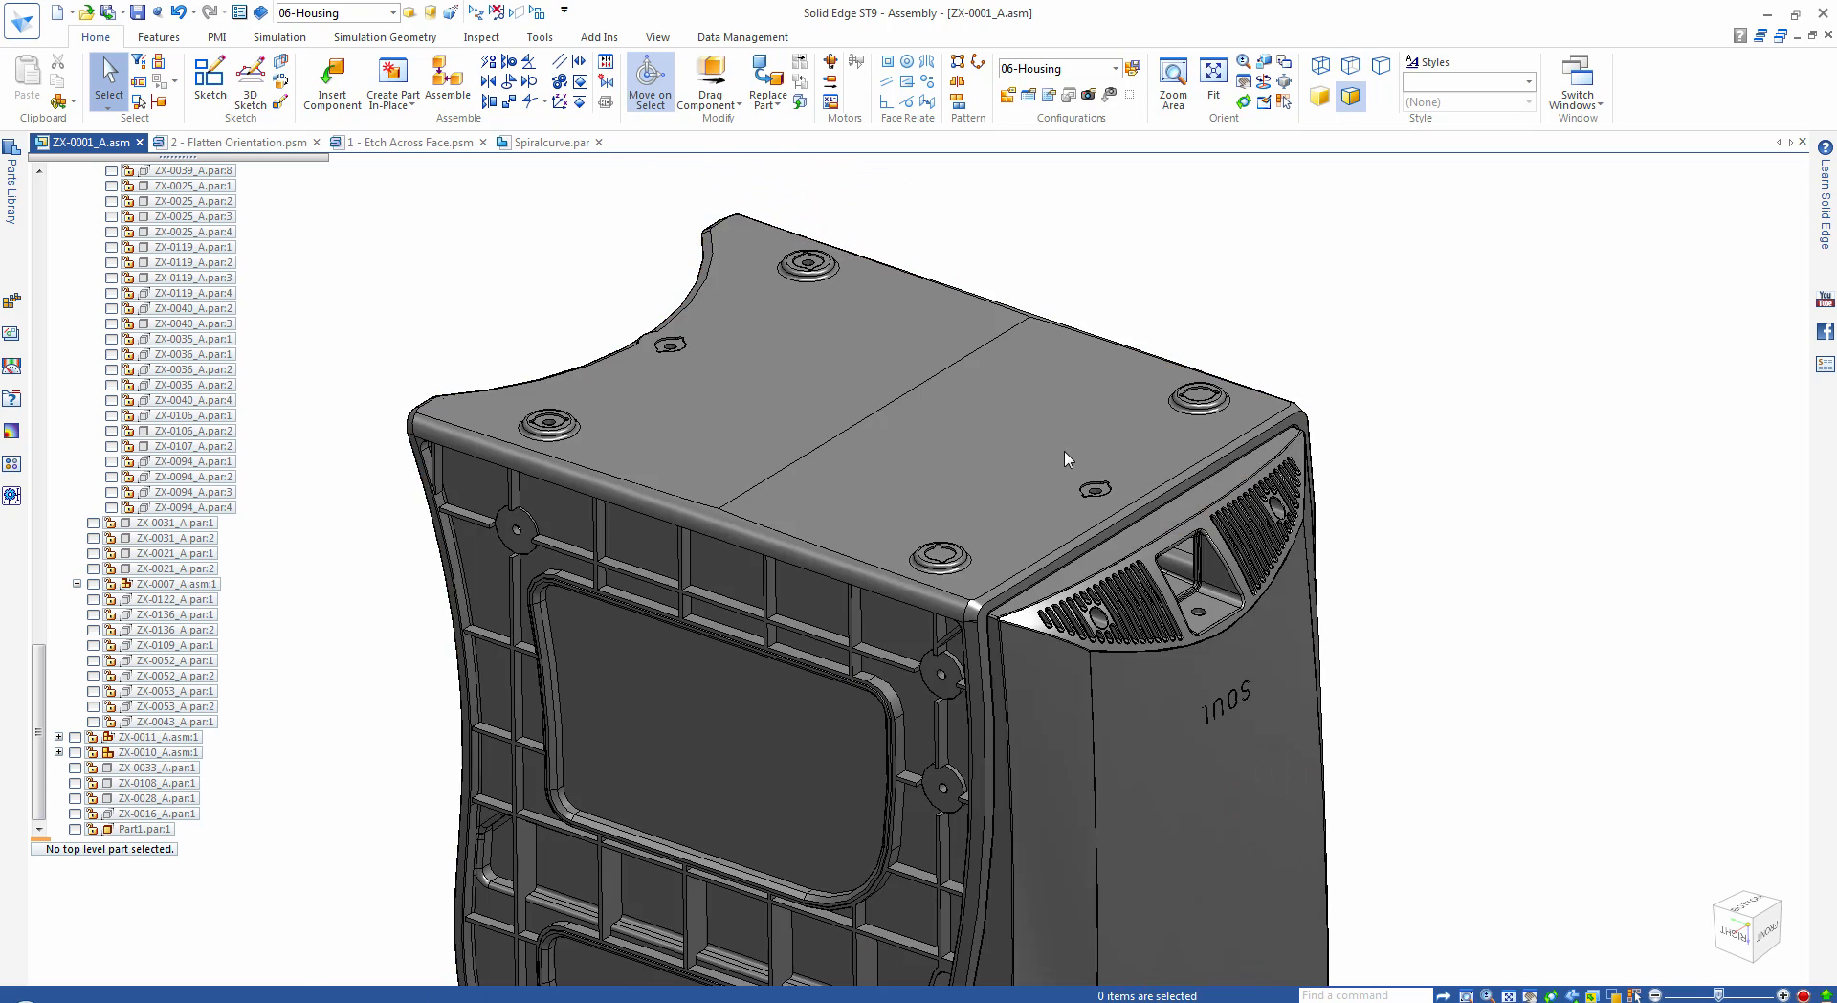
Show the sketches of the ribbed housing ZX-0022_A and the adjoining vented panel.
{"action": "left_click", "coordinate": [1064, 461]}
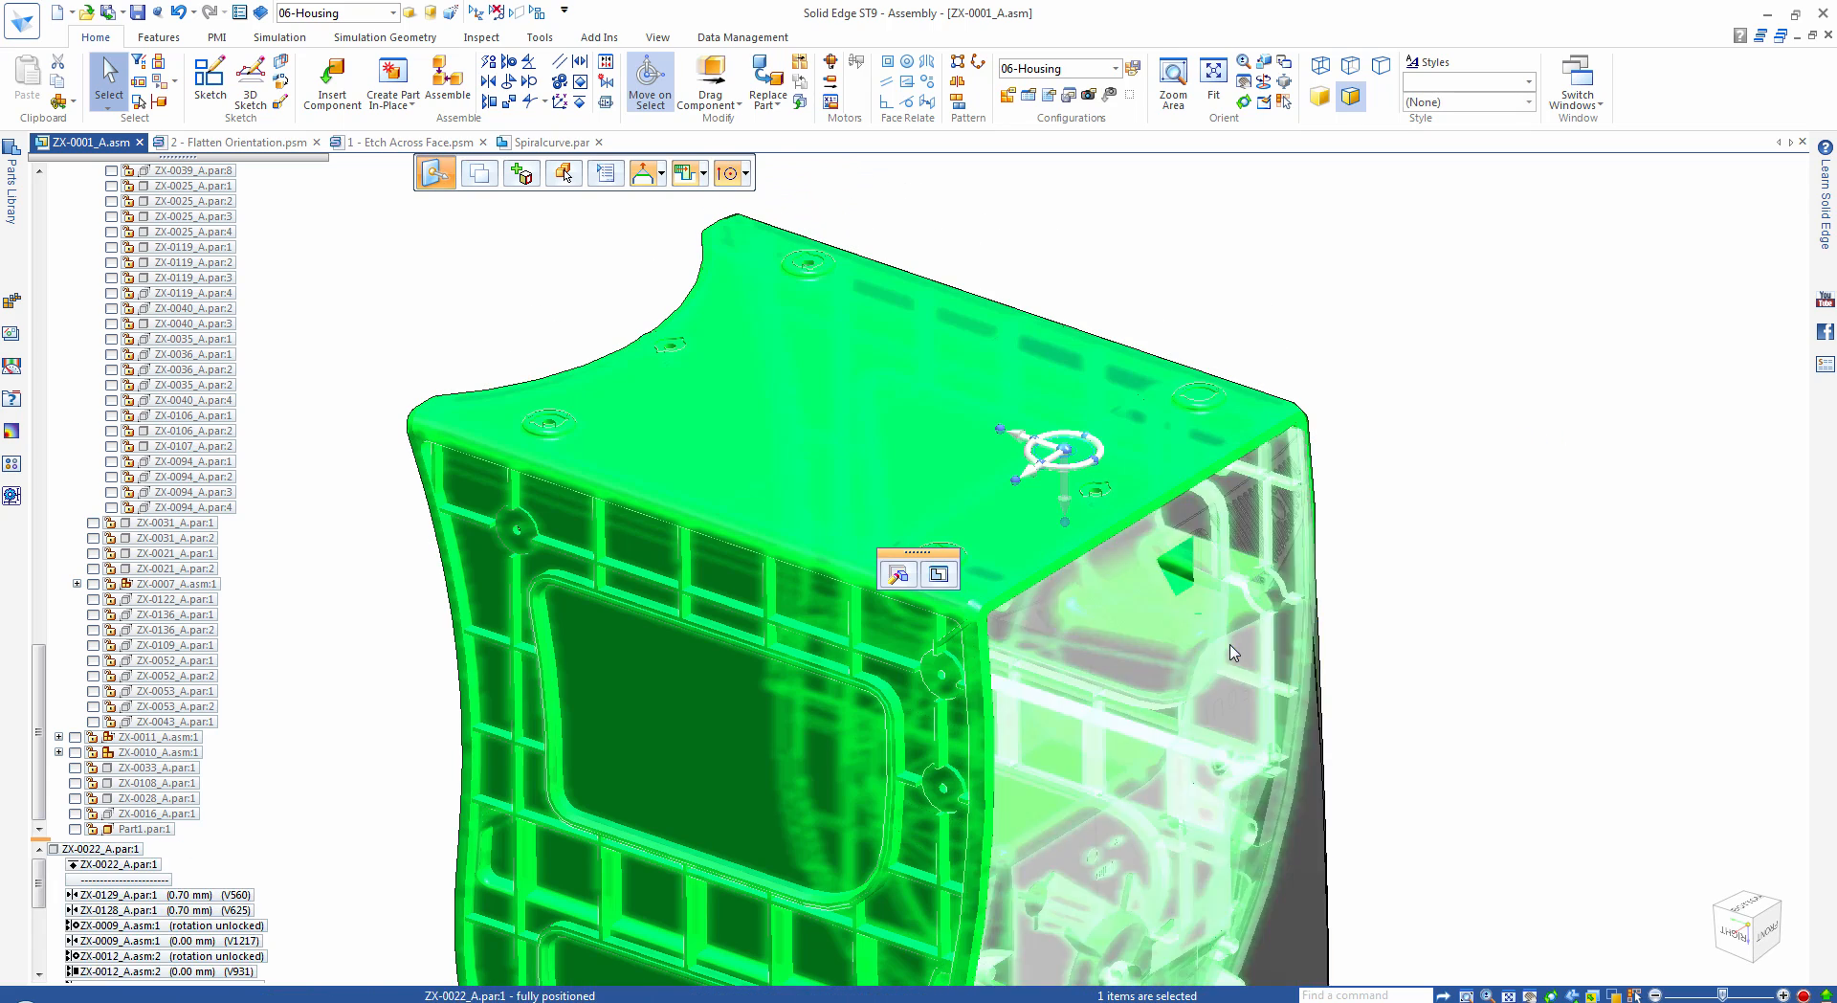
{"action": "right_click", "coordinate": [1361, 359]}
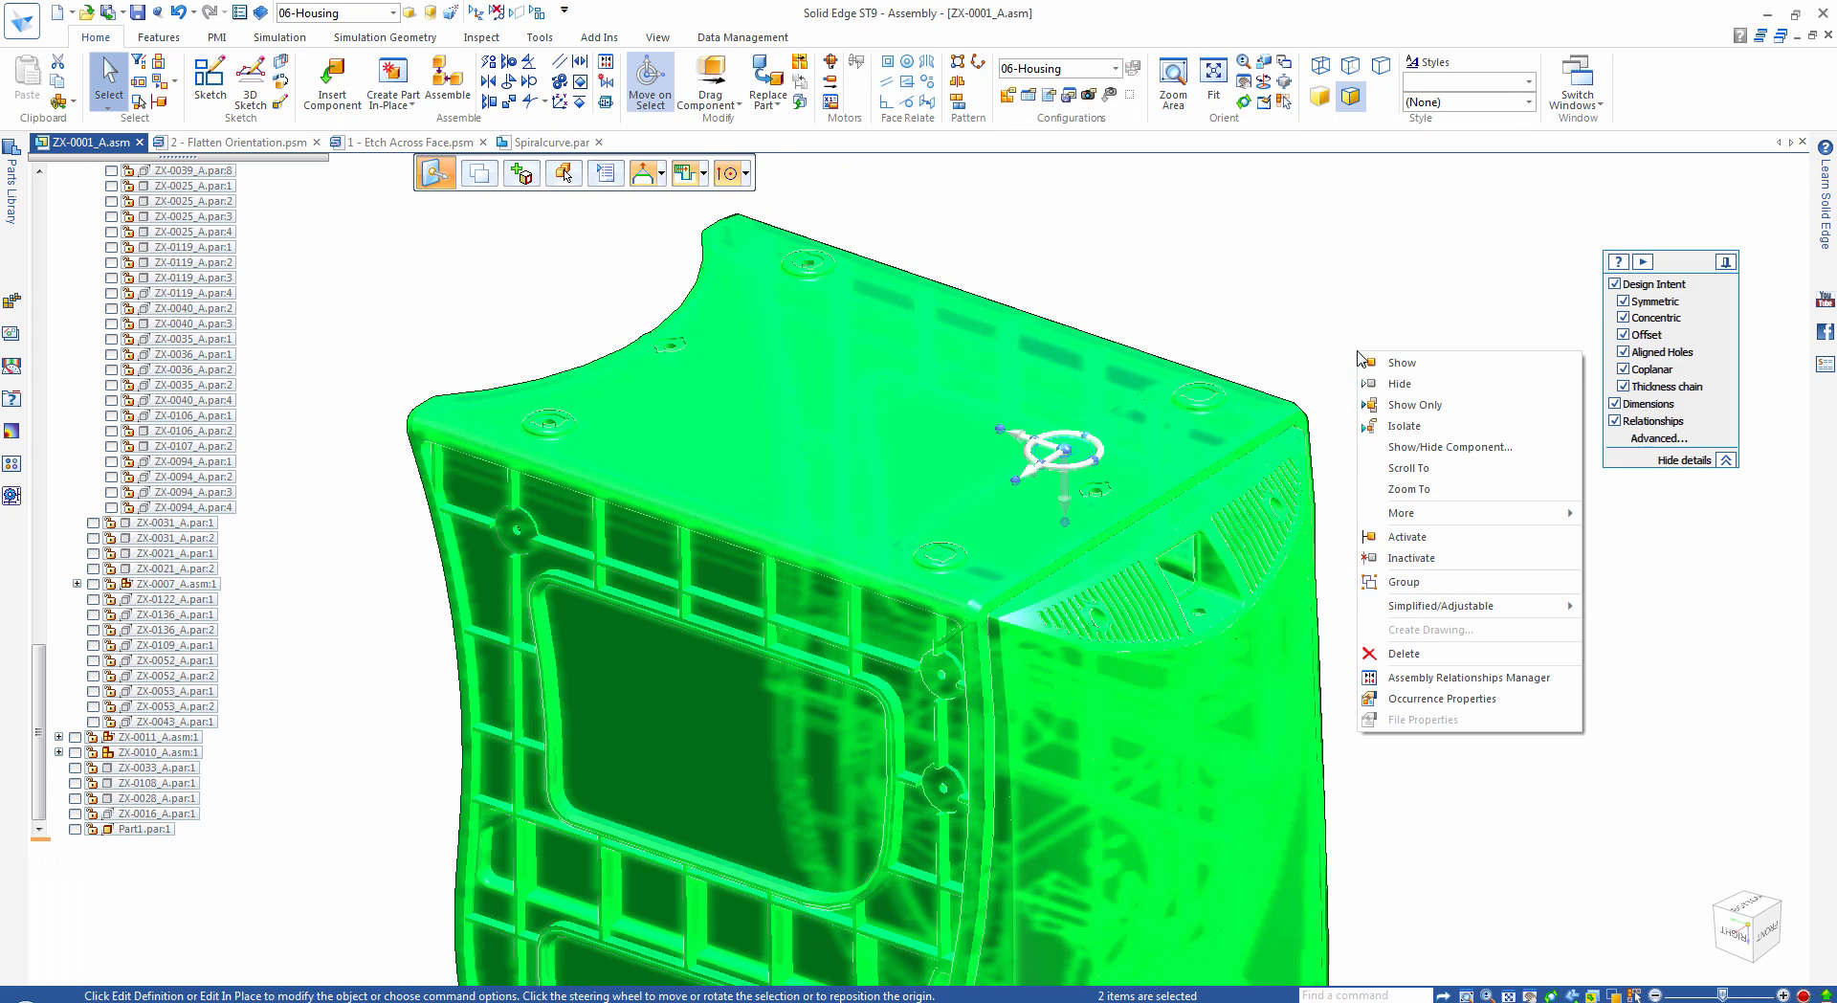
{"action": "left_click", "coordinate": [1440, 451]}
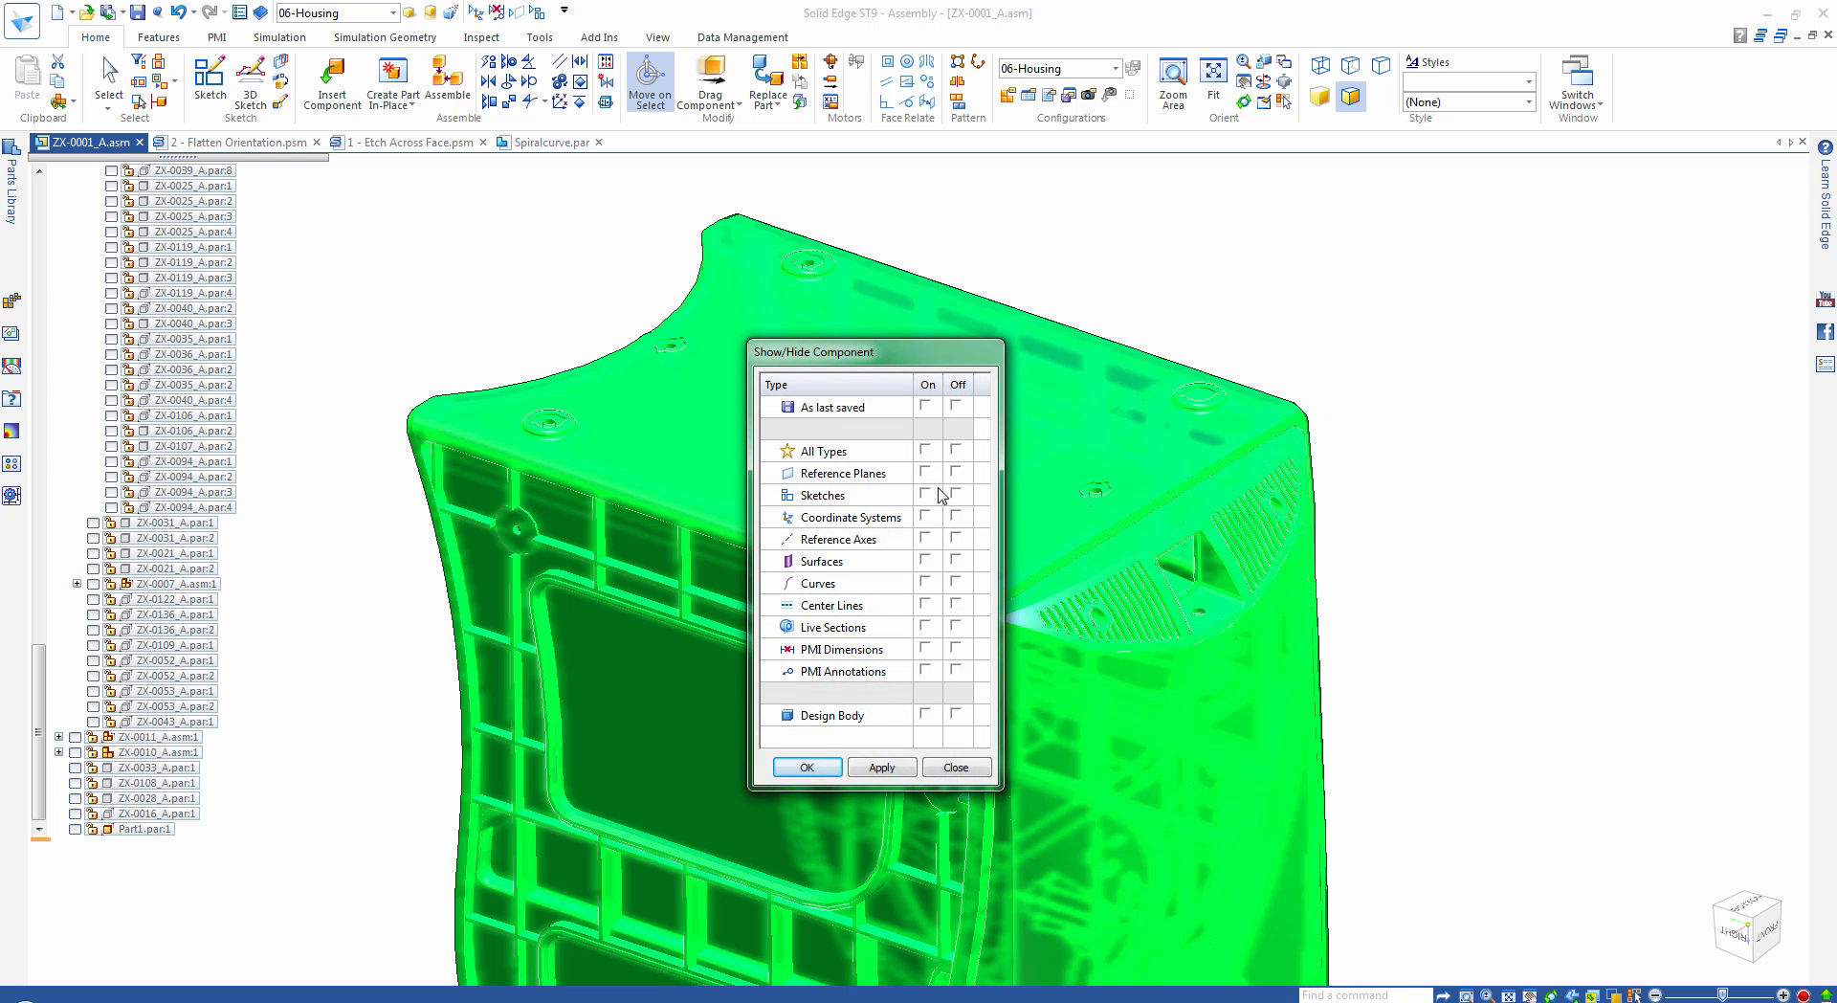
{"action": "left_click", "coordinate": [808, 767]}
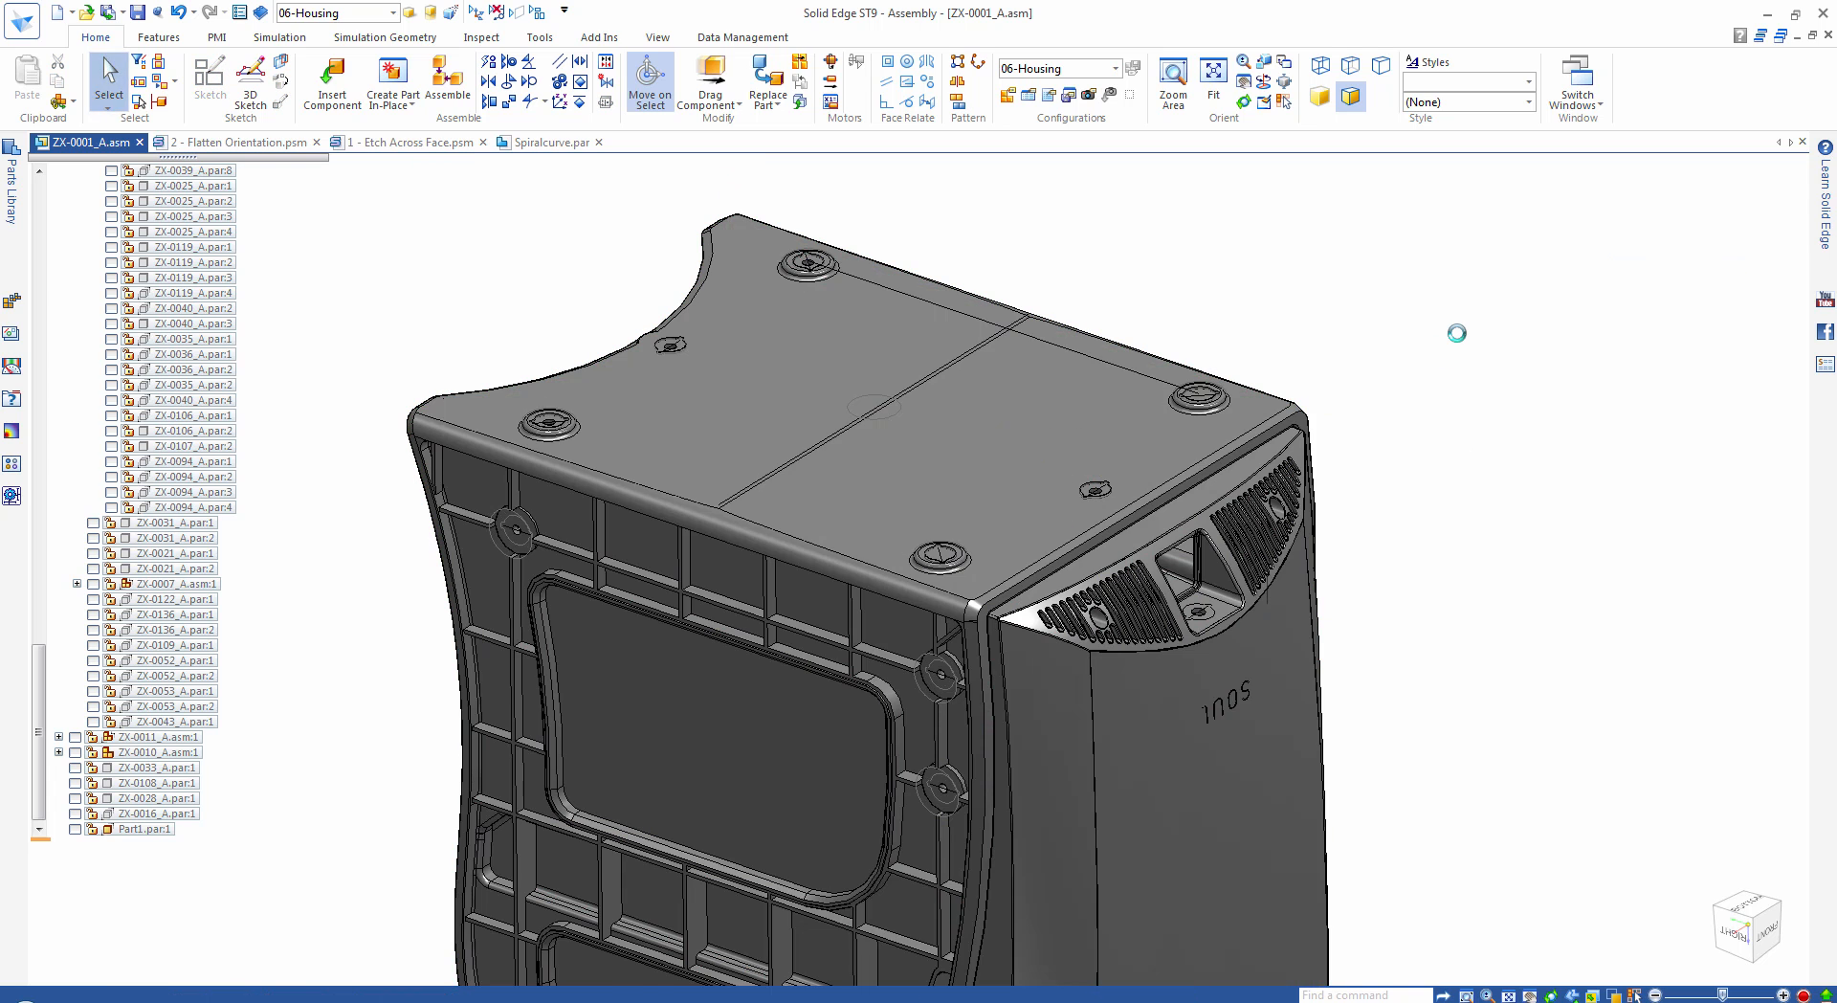
{"action": "middle_click_drag", "start_coordinate": [1196, 298], "coordinate": [837, 398]}
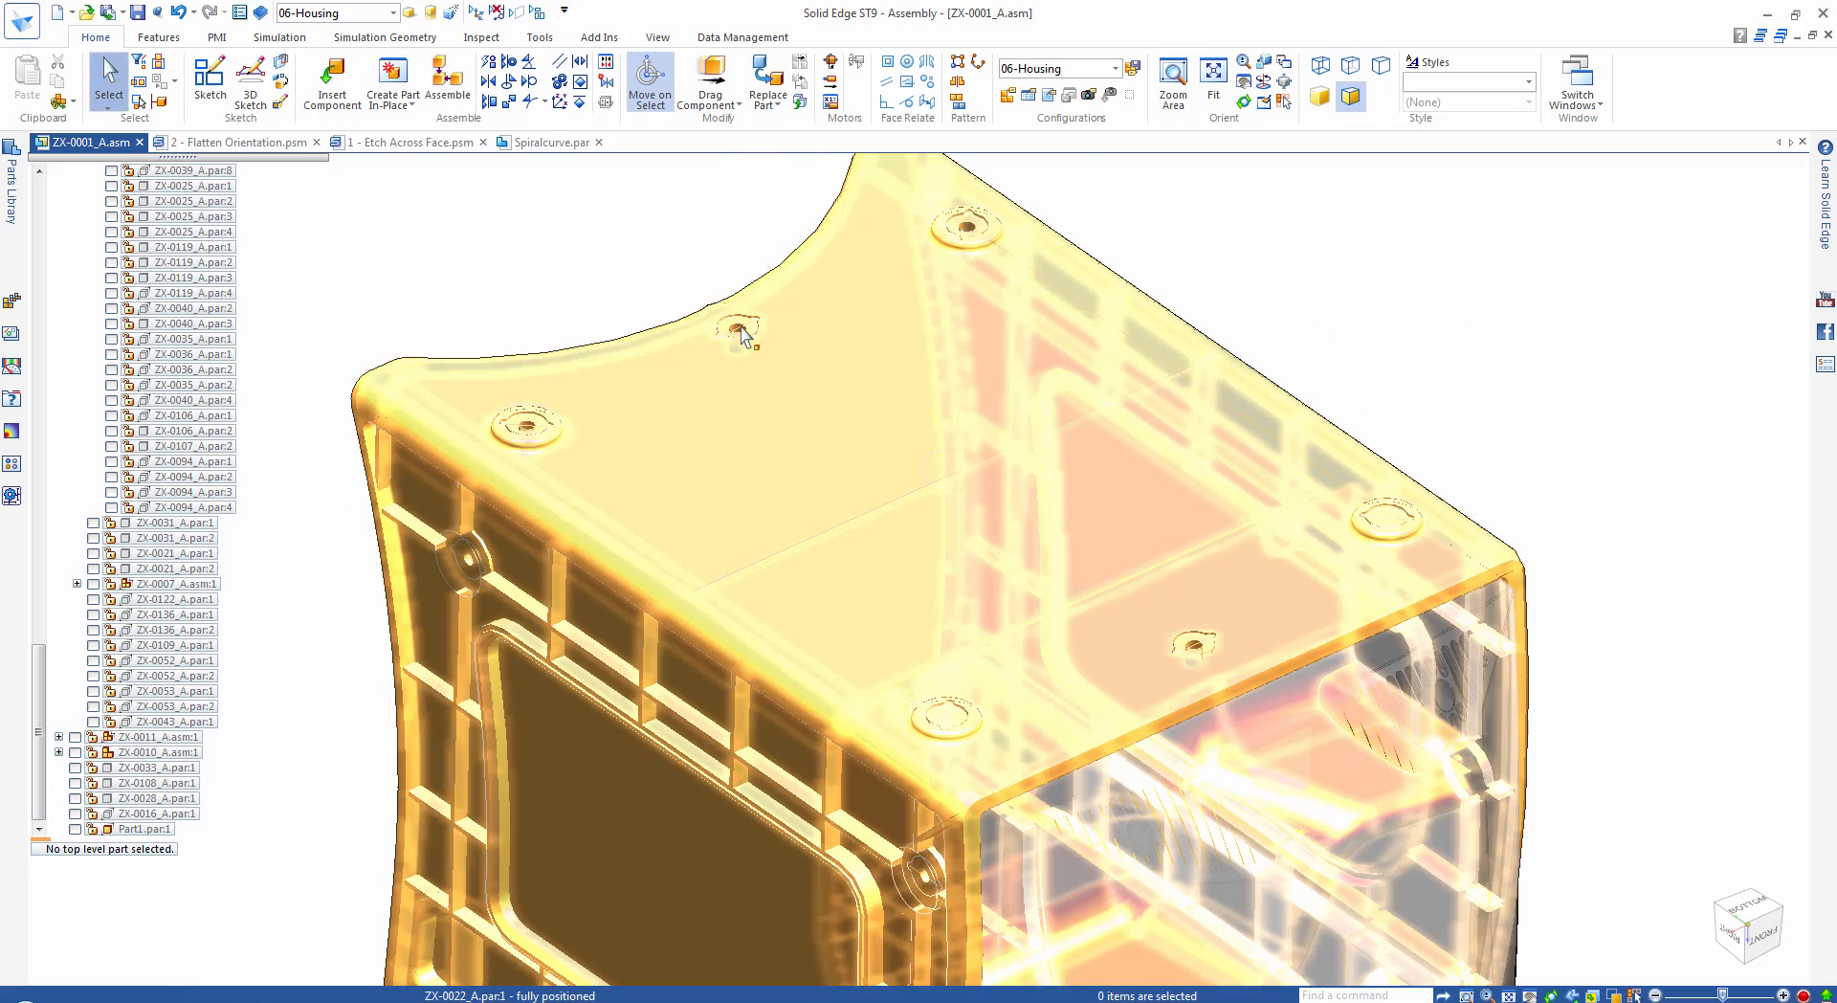
{"action": "scroll", "coordinate": [587, 260], "scroll_direction": "down", "scroll_amount": 3}
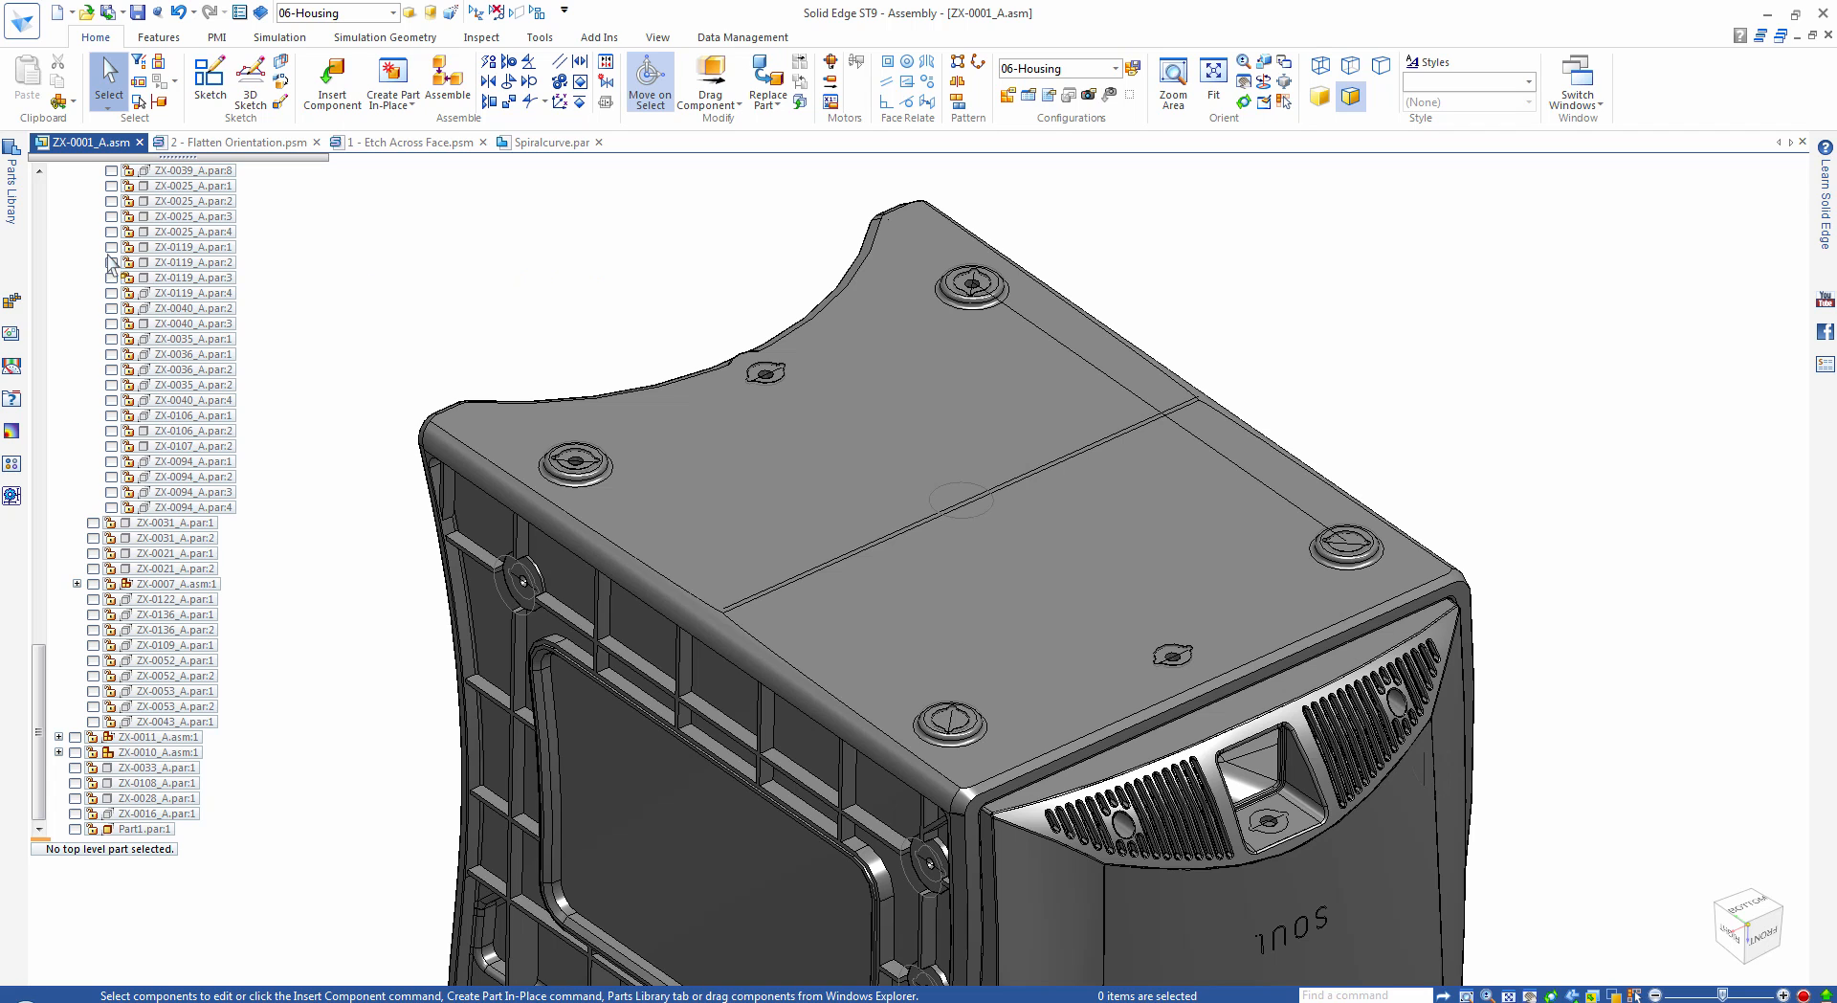
Insert the ZX-0150_A plug from the Working library and mate it flush and concentric in the housing opening beside the curved edge.
{"action": "left_click", "coordinate": [12, 192]}
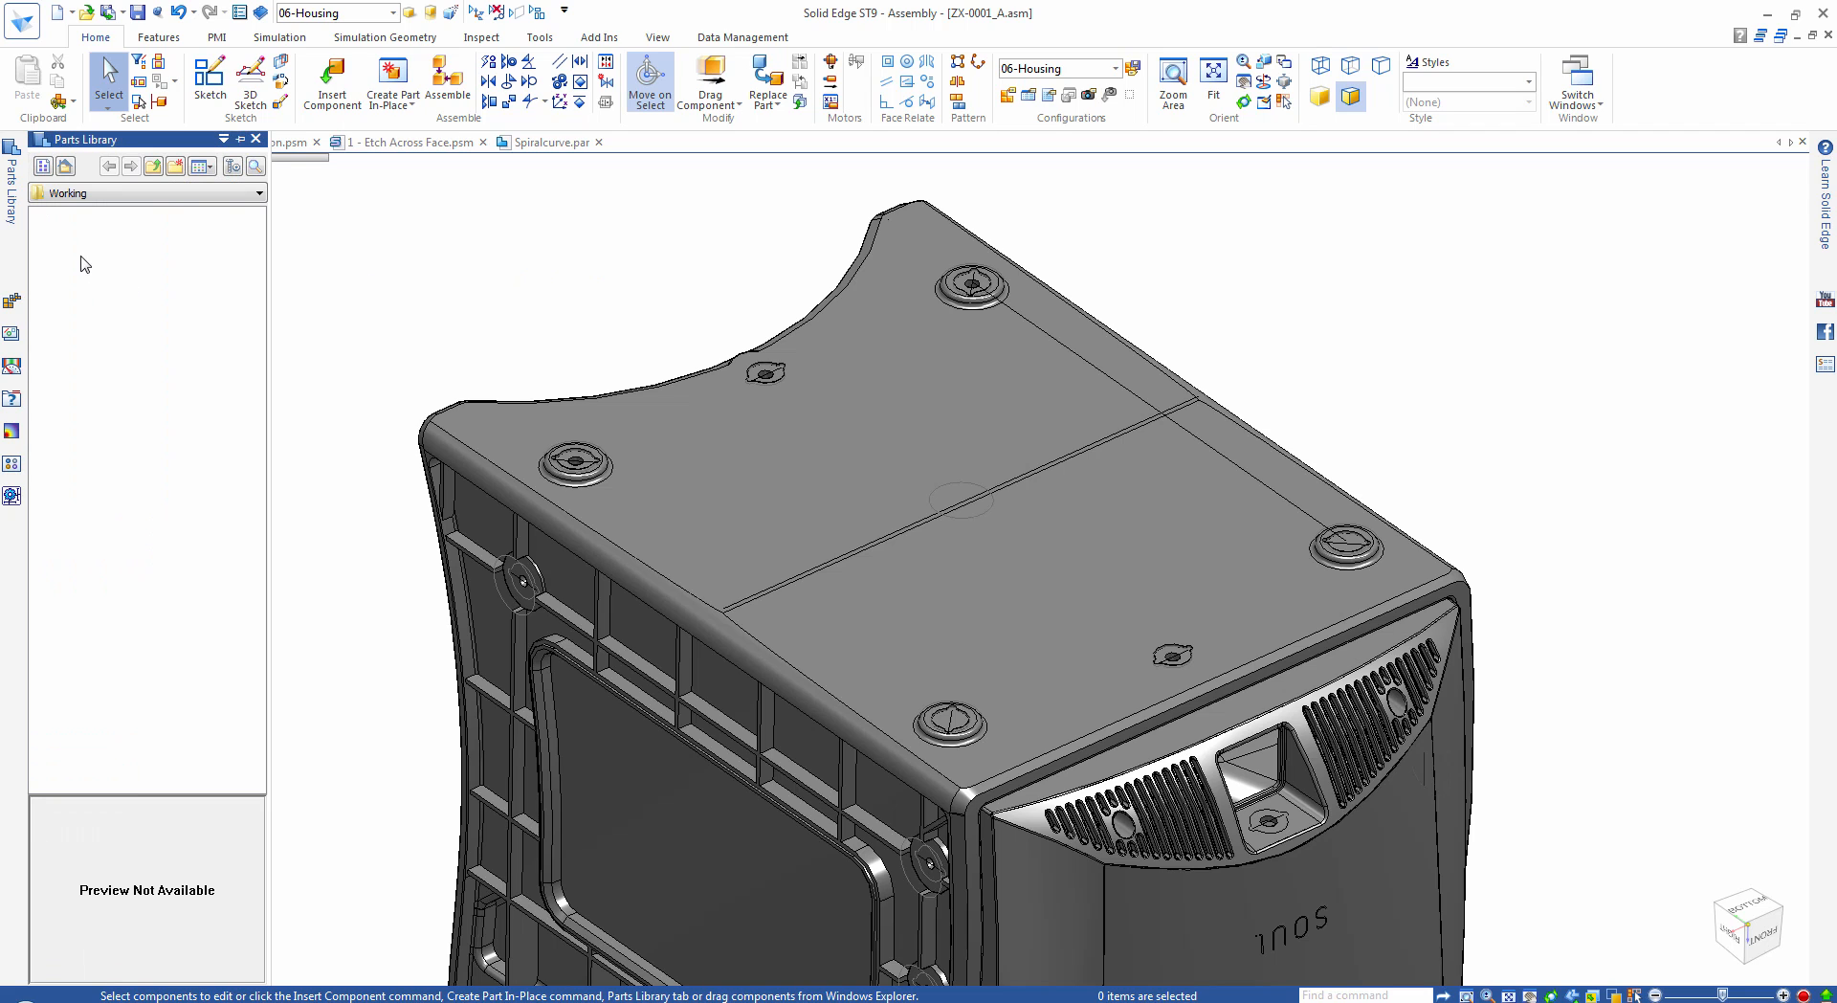
{"action": "left_click_drag", "start_coordinate": [76, 233], "coordinate": [656, 266]}
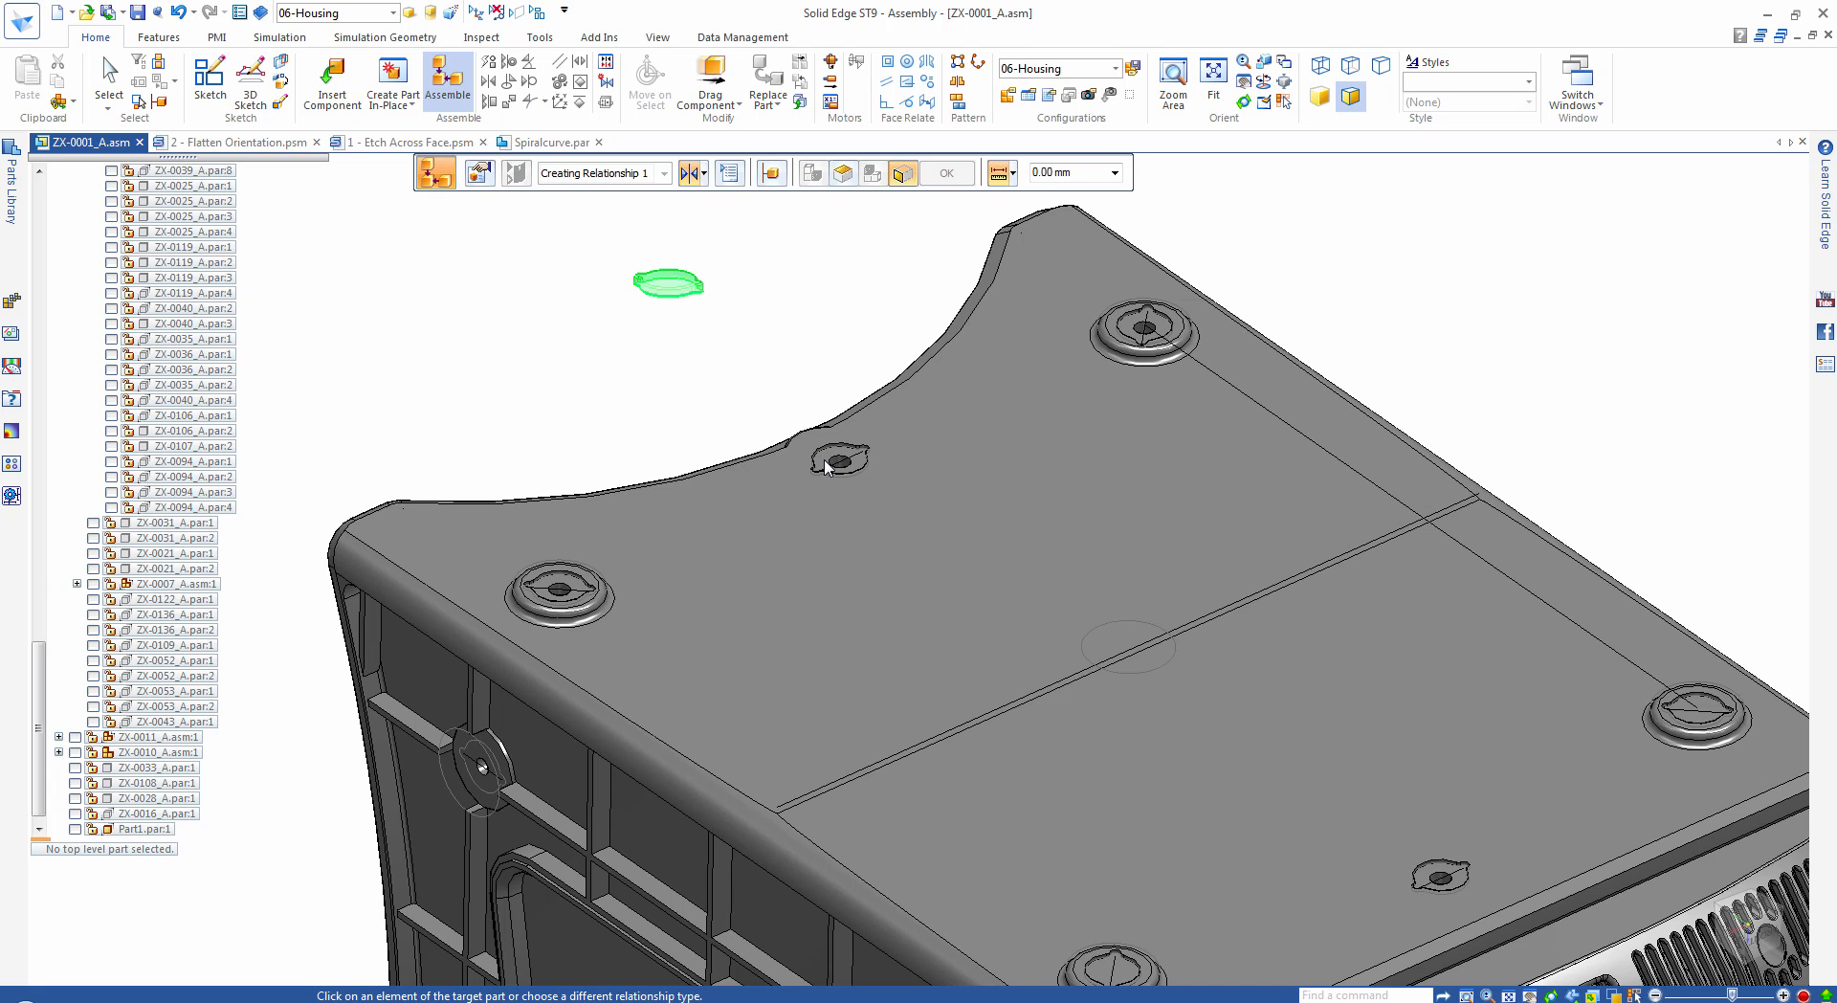
{"action": "left_click", "coordinate": [828, 467]}
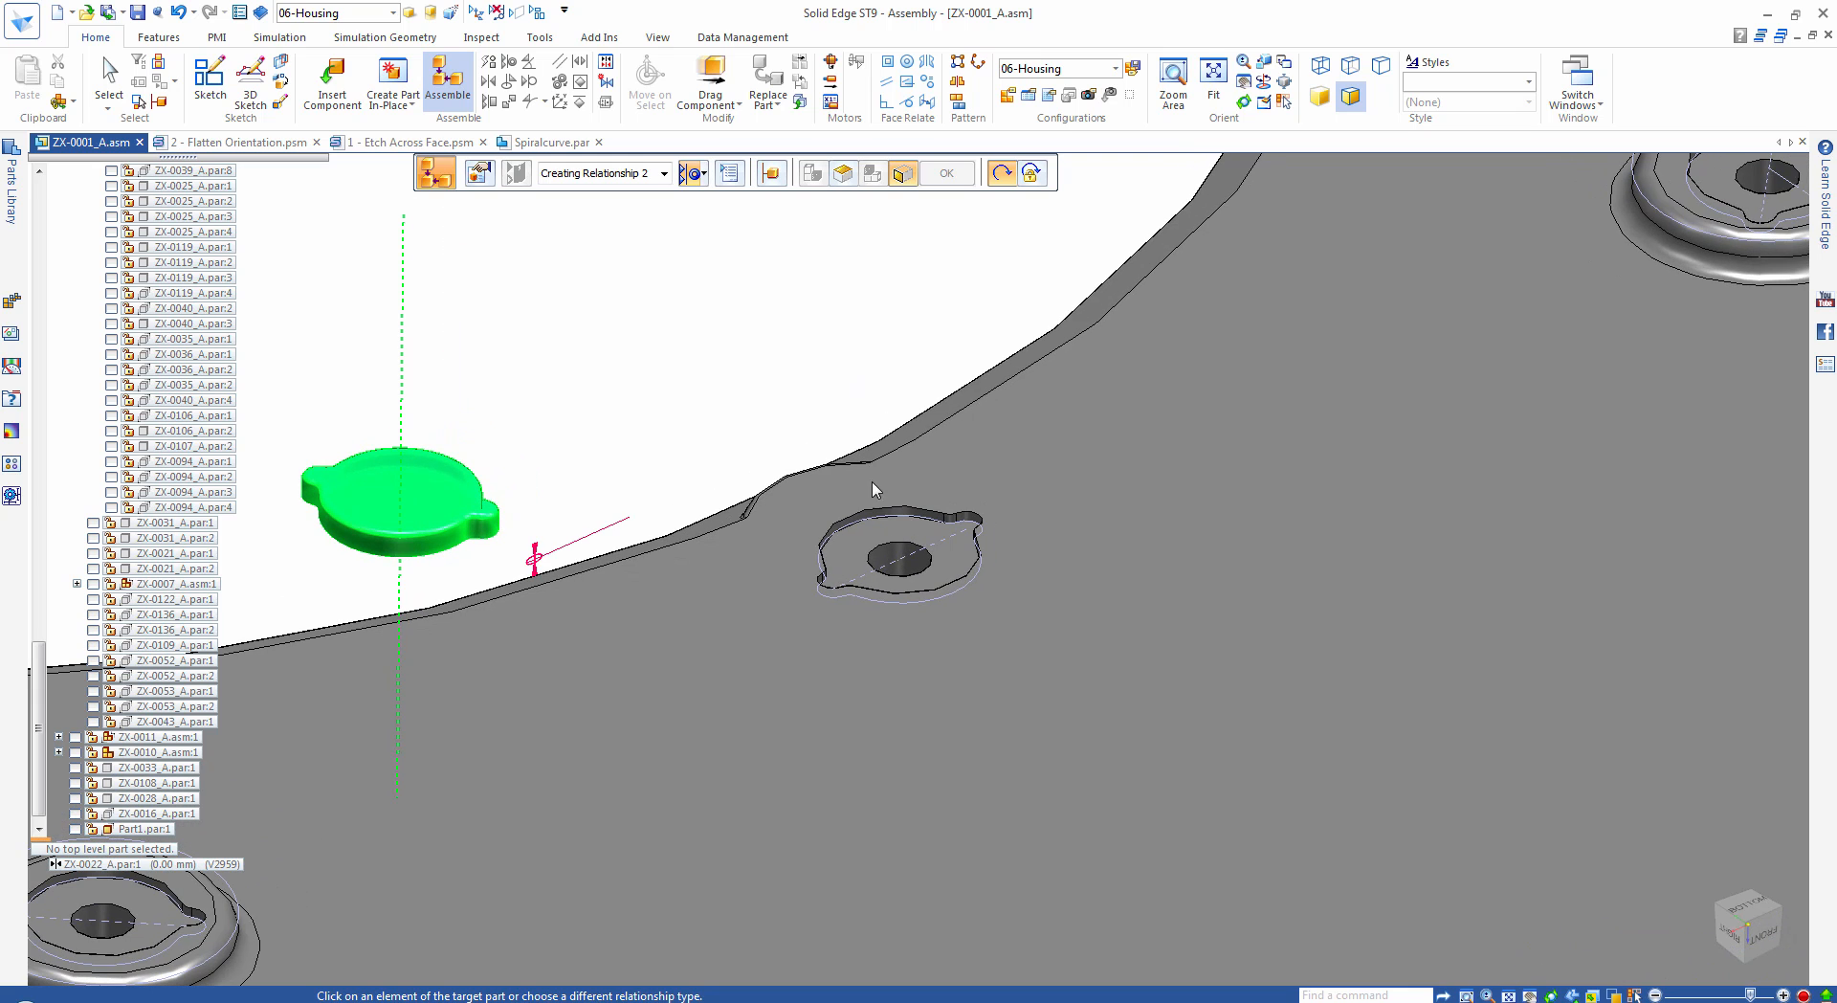
{"action": "left_click", "coordinate": [867, 520]}
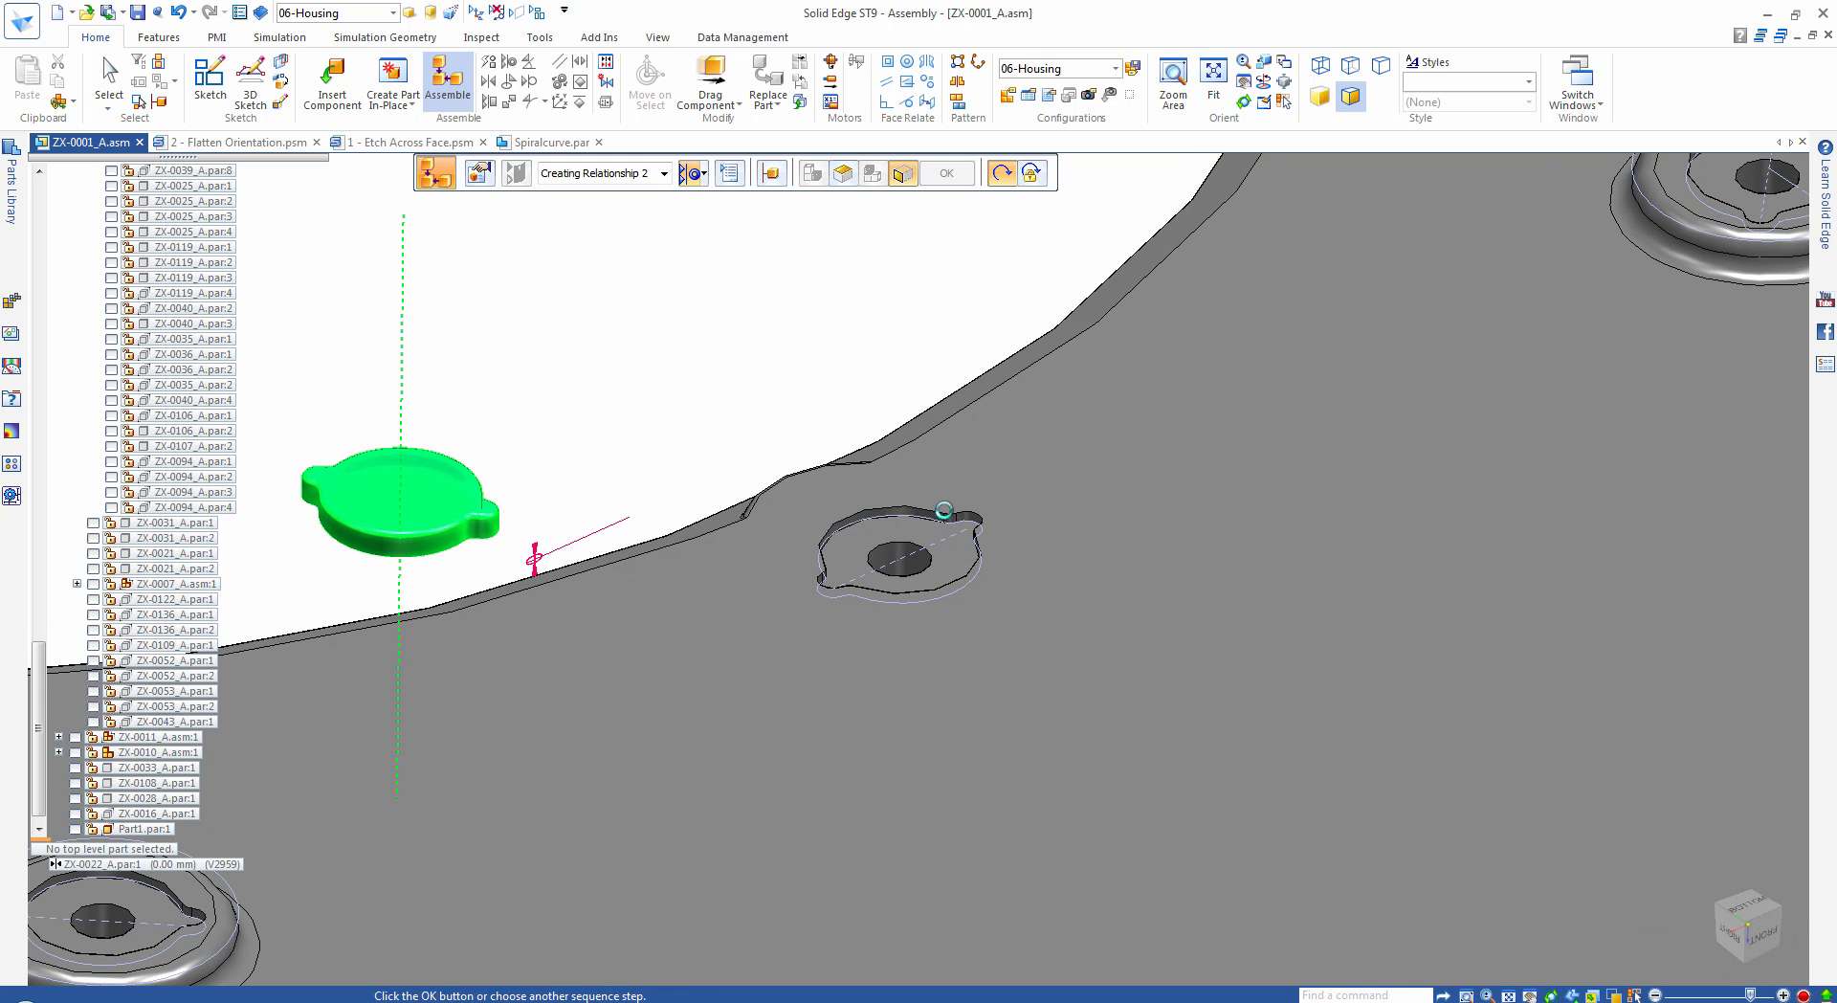
{"action": "left_click", "coordinate": [968, 515]}
{"action": "key", "text": "Escape"}
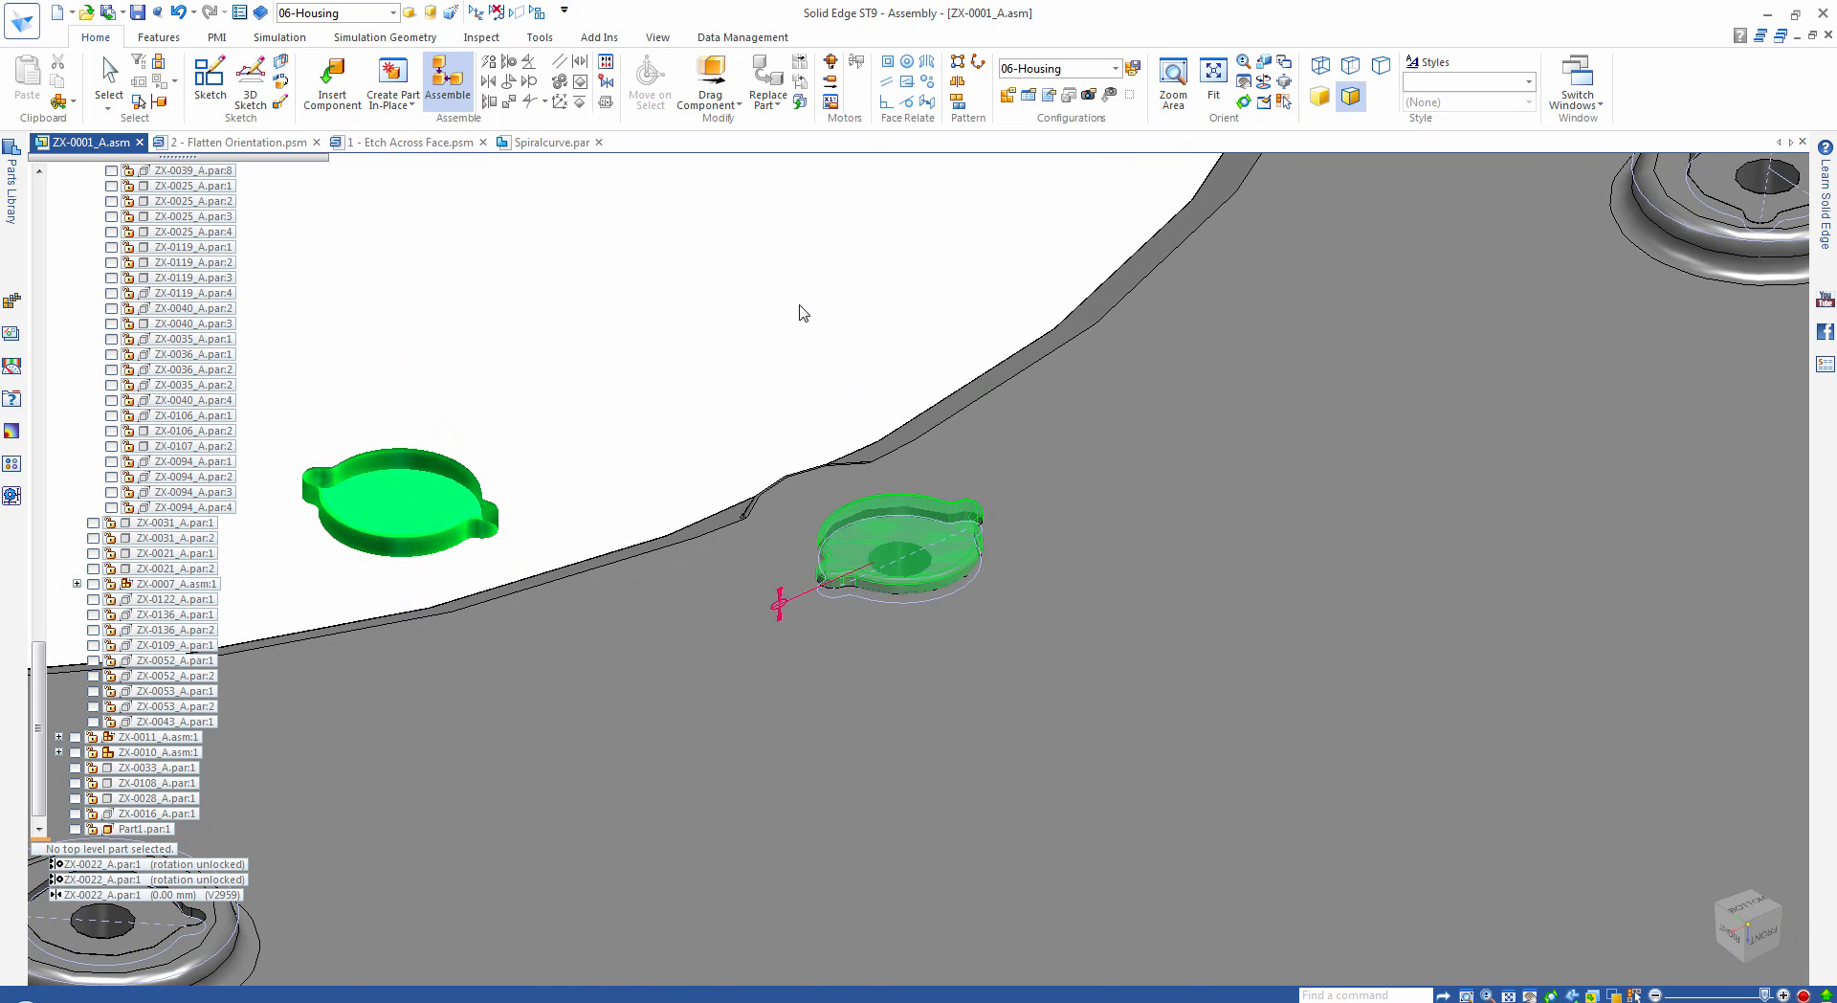
Duplicate the ZX-0150_A plug from its opening to the matching openings on the housing and to the recess in the vented panel.
{"action": "scroll", "coordinate": [799, 306], "scroll_direction": "down", "scroll_amount": 4}
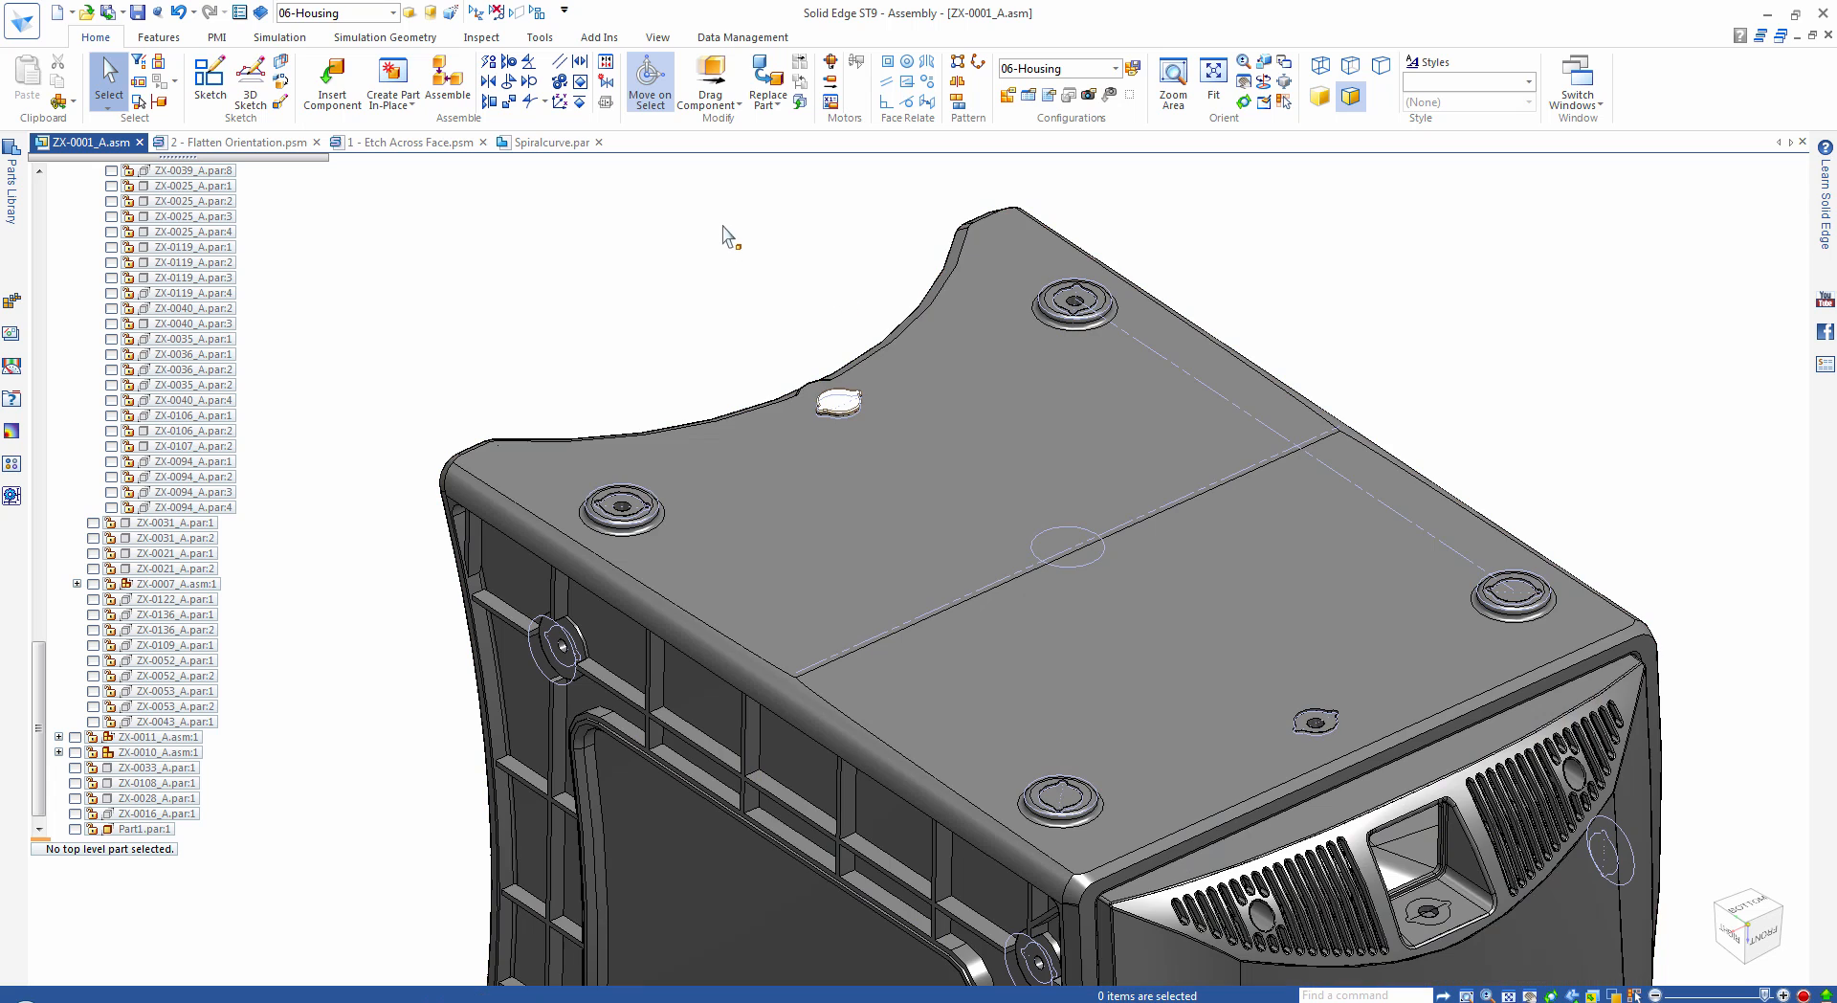
{"action": "left_click", "coordinate": [829, 404]}
{"action": "scroll", "coordinate": [888, 203], "scroll_direction": "down", "scroll_amount": 2}
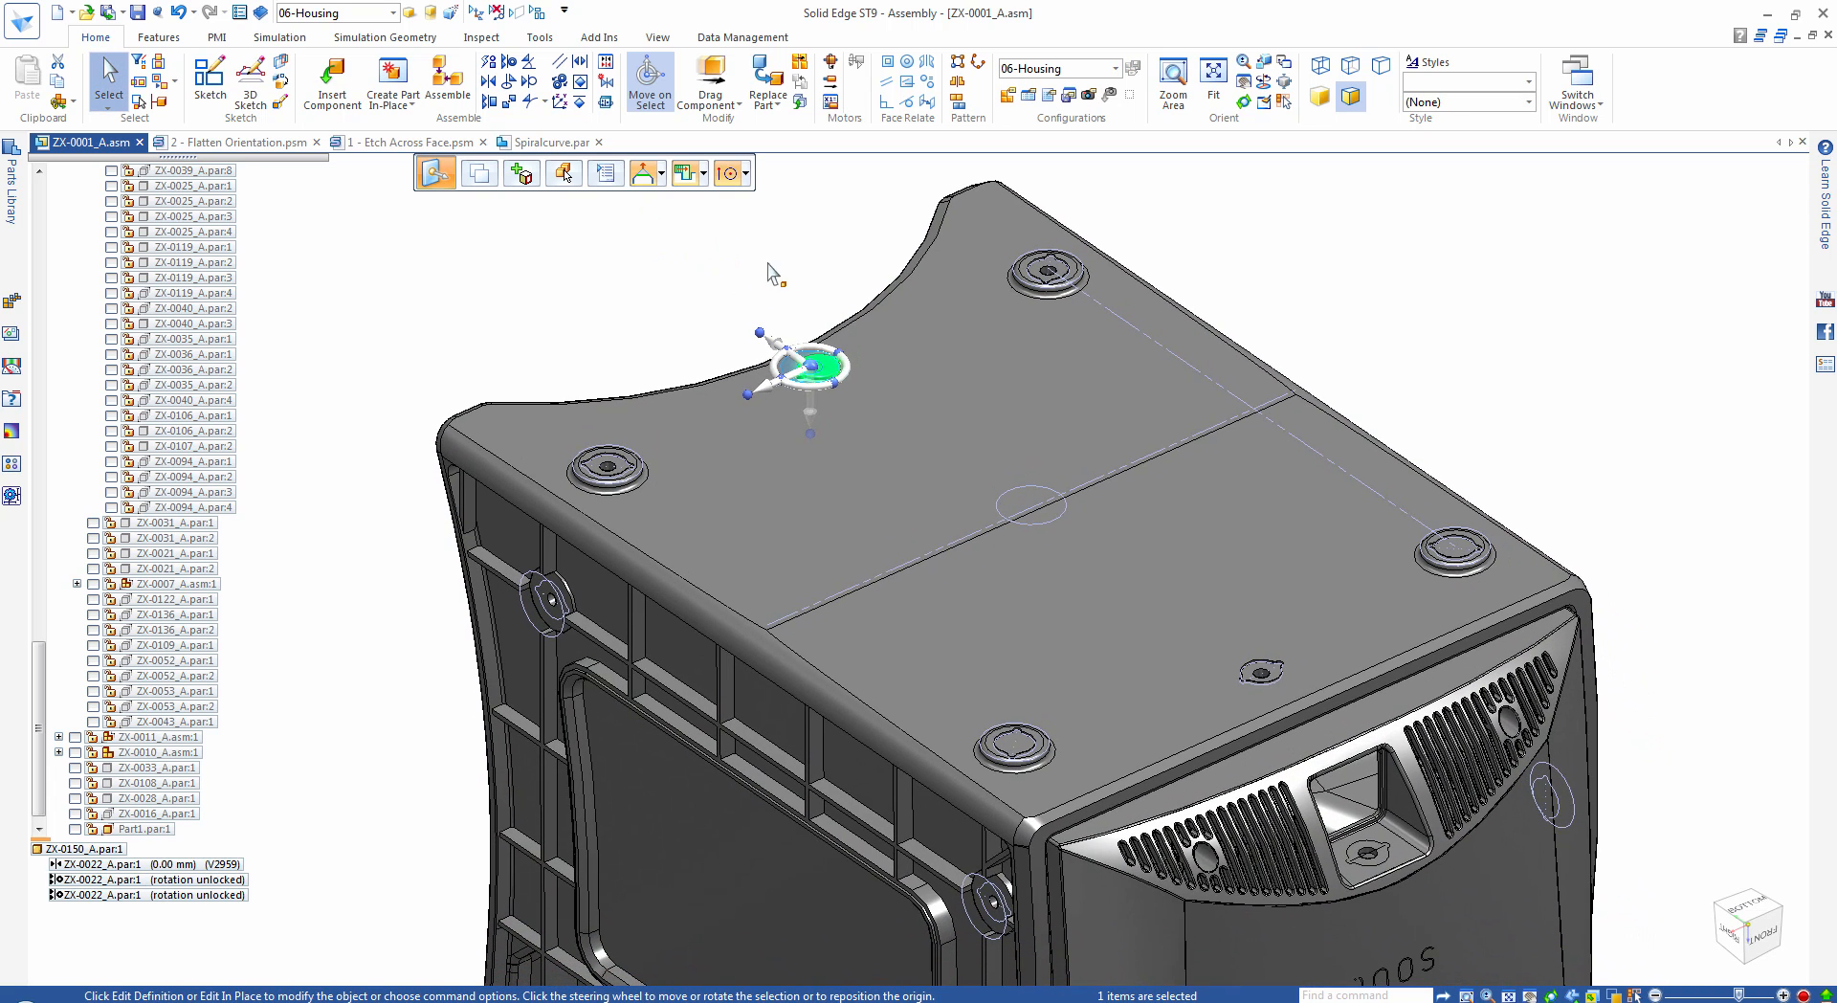
{"action": "left_click", "coordinate": [958, 103]}
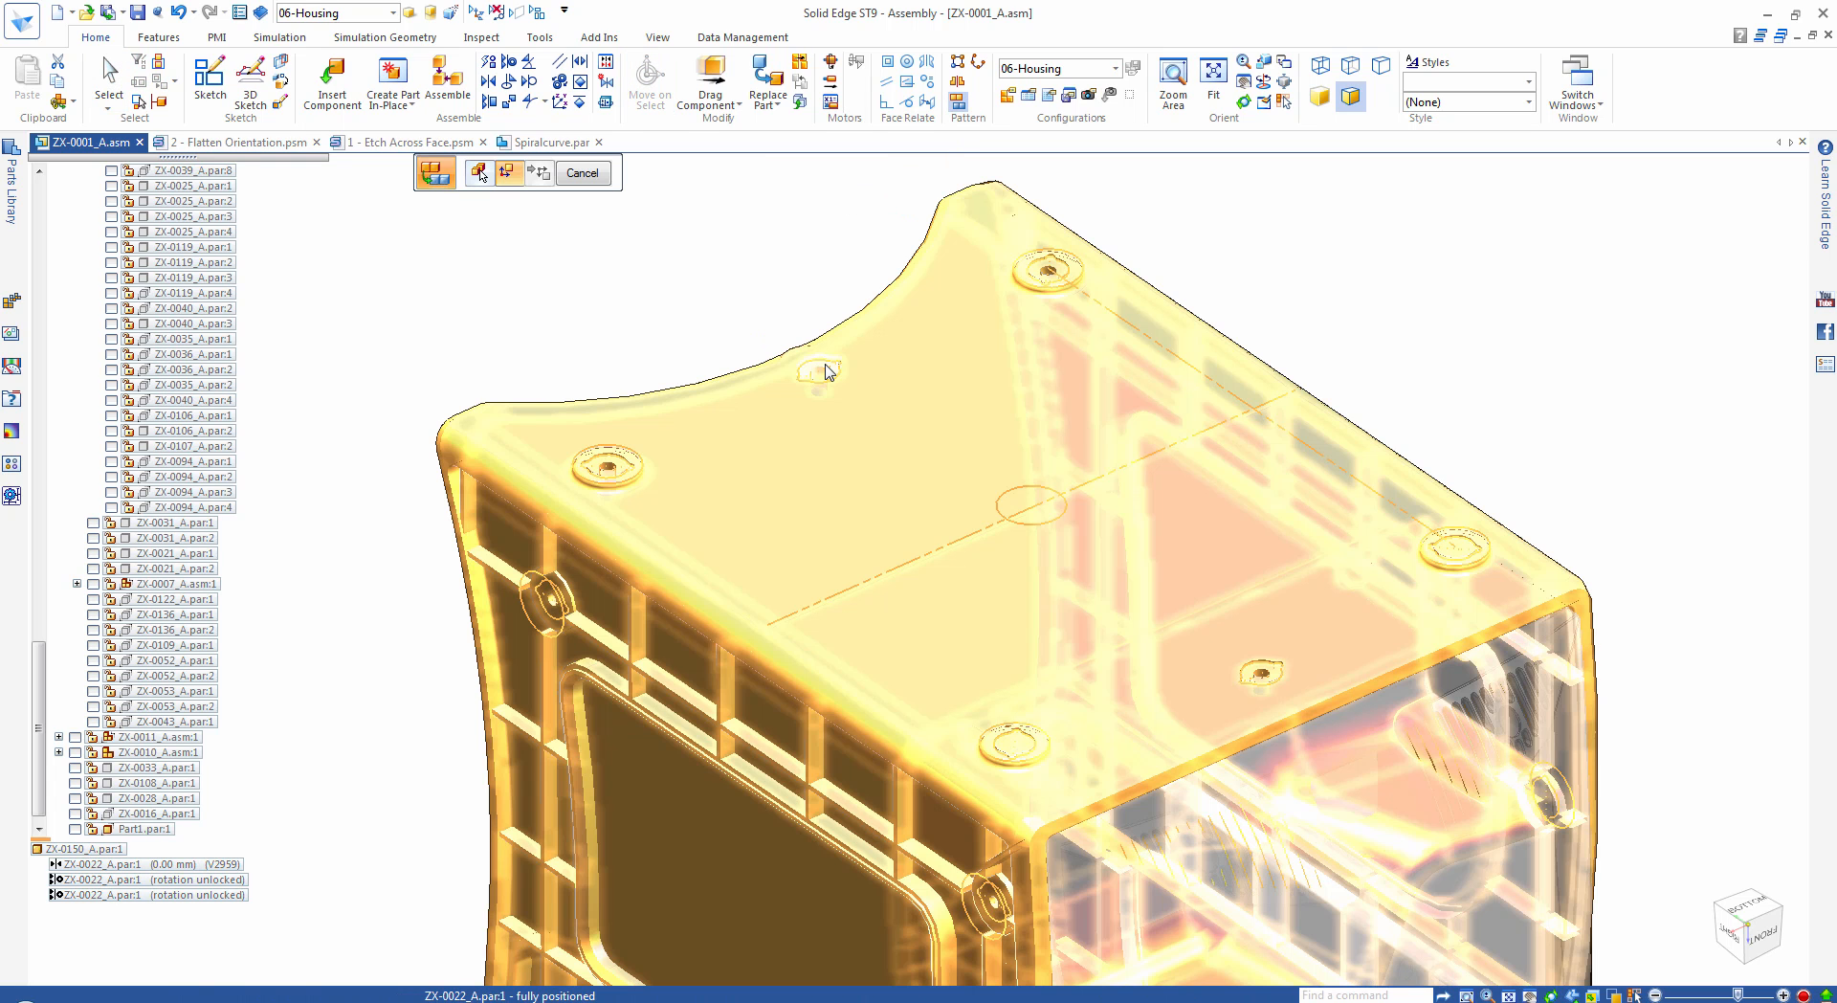
{"action": "right_click", "coordinate": [828, 372]}
{"action": "left_click", "coordinate": [914, 391]}
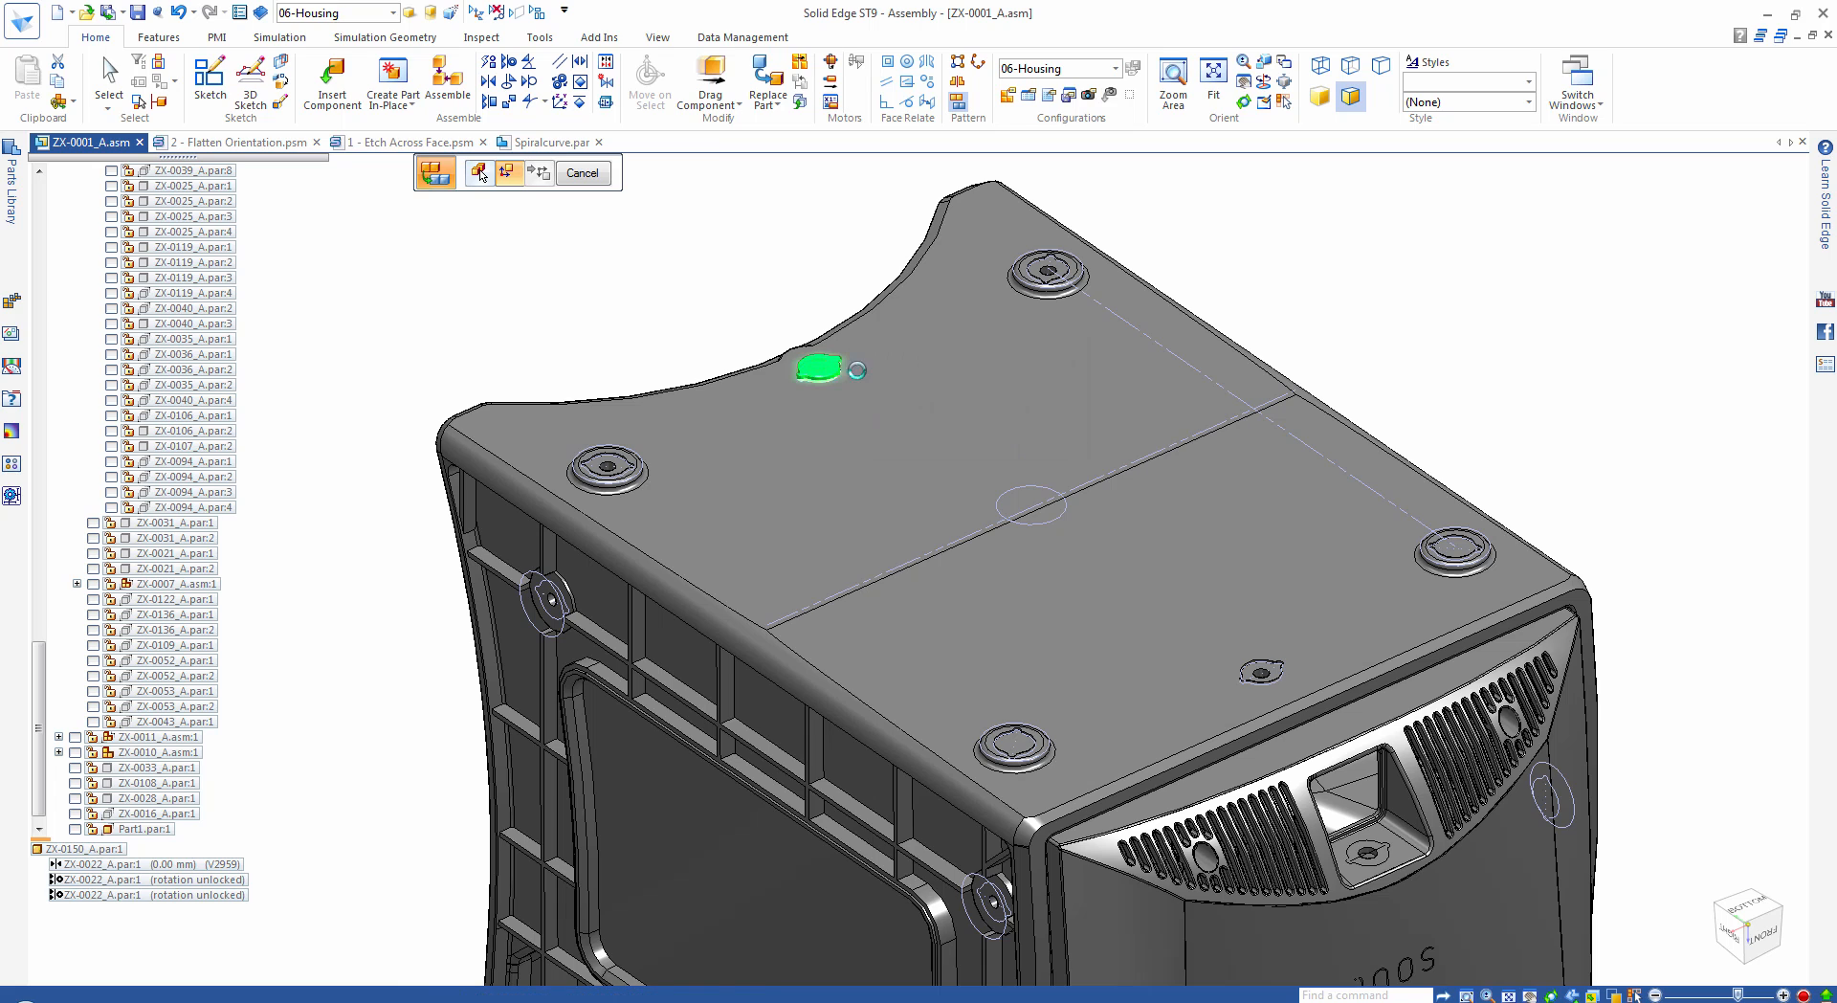
{"action": "left_click", "coordinate": [647, 182]}
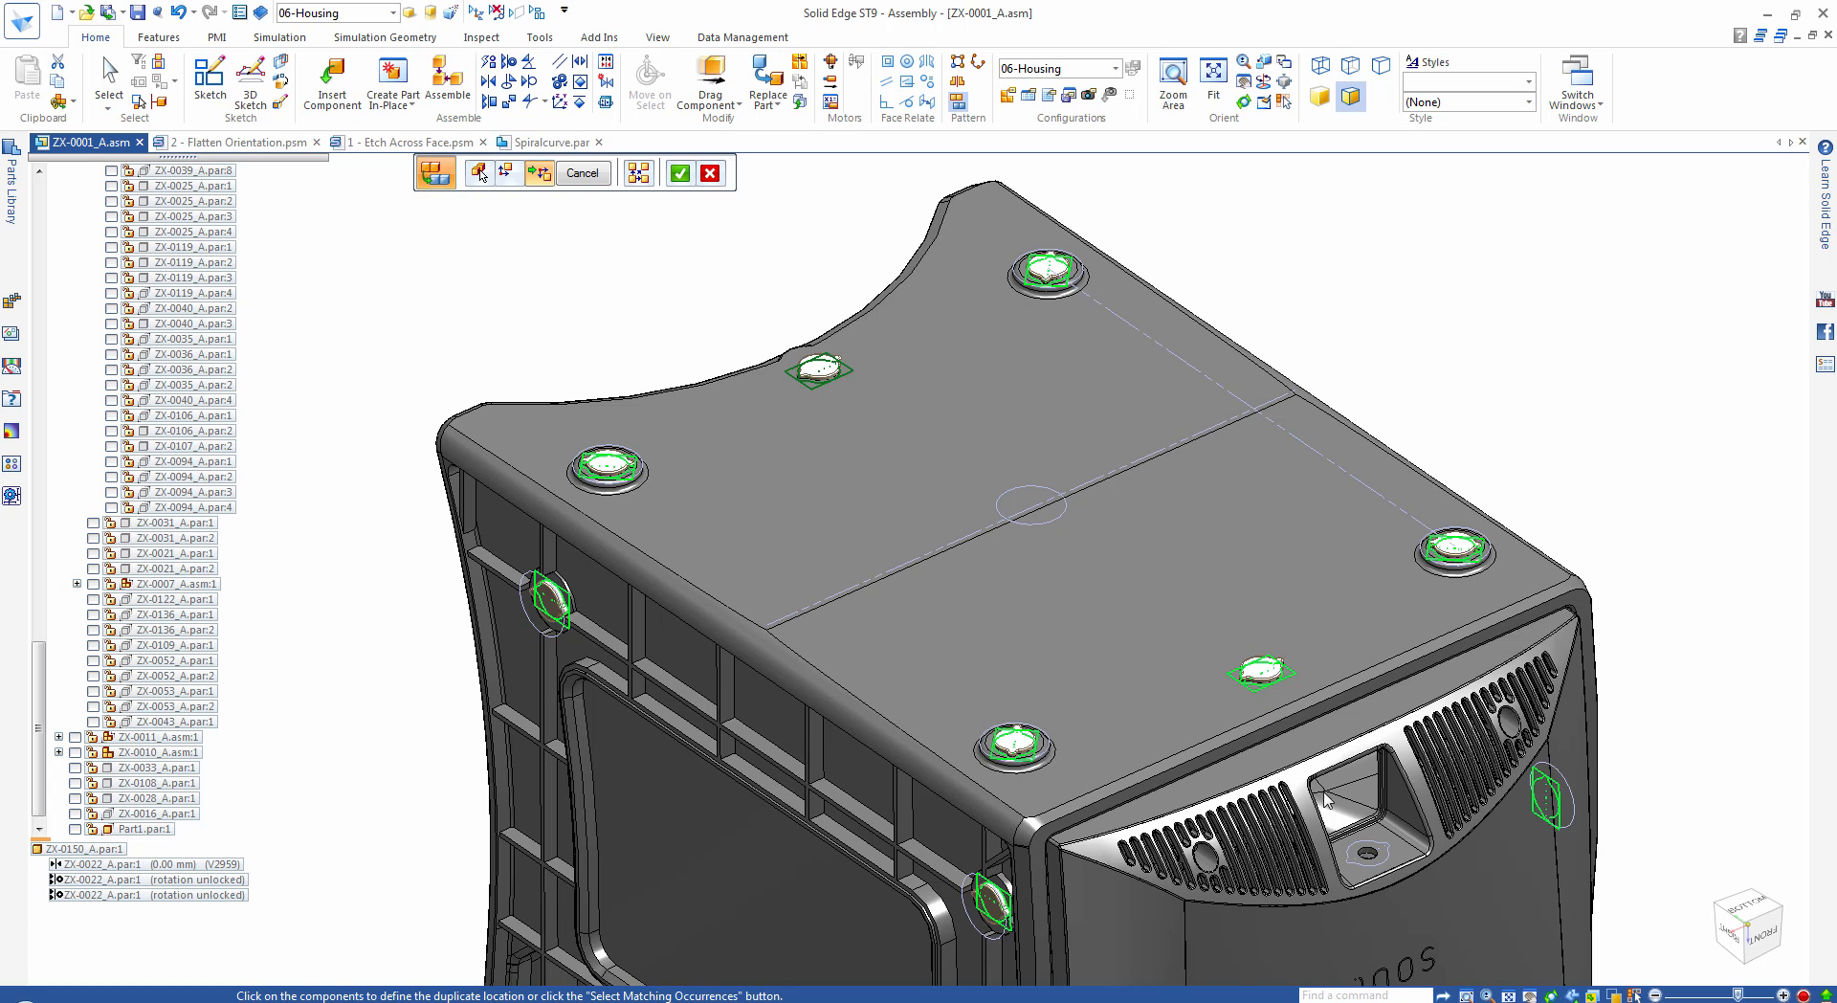
{"action": "left_click", "coordinate": [1376, 845]}
{"action": "left_click", "coordinate": [679, 173]}
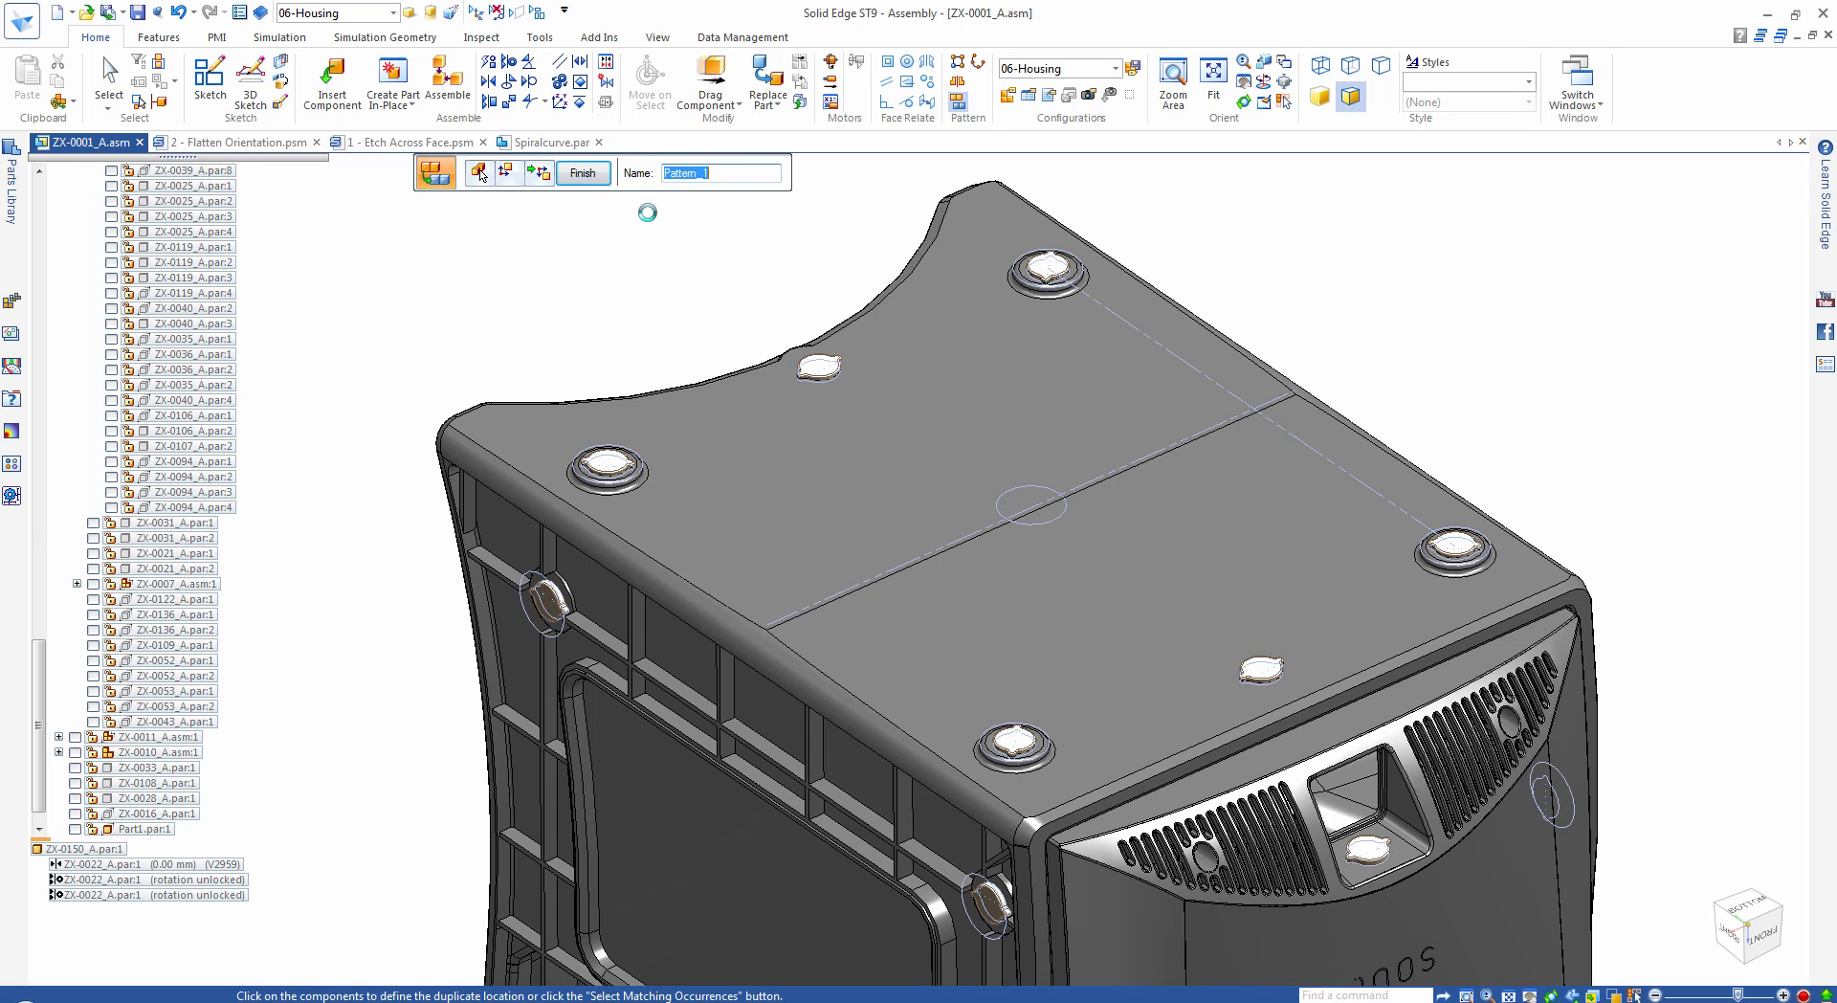
{"action": "left_click", "coordinate": [604, 182]}
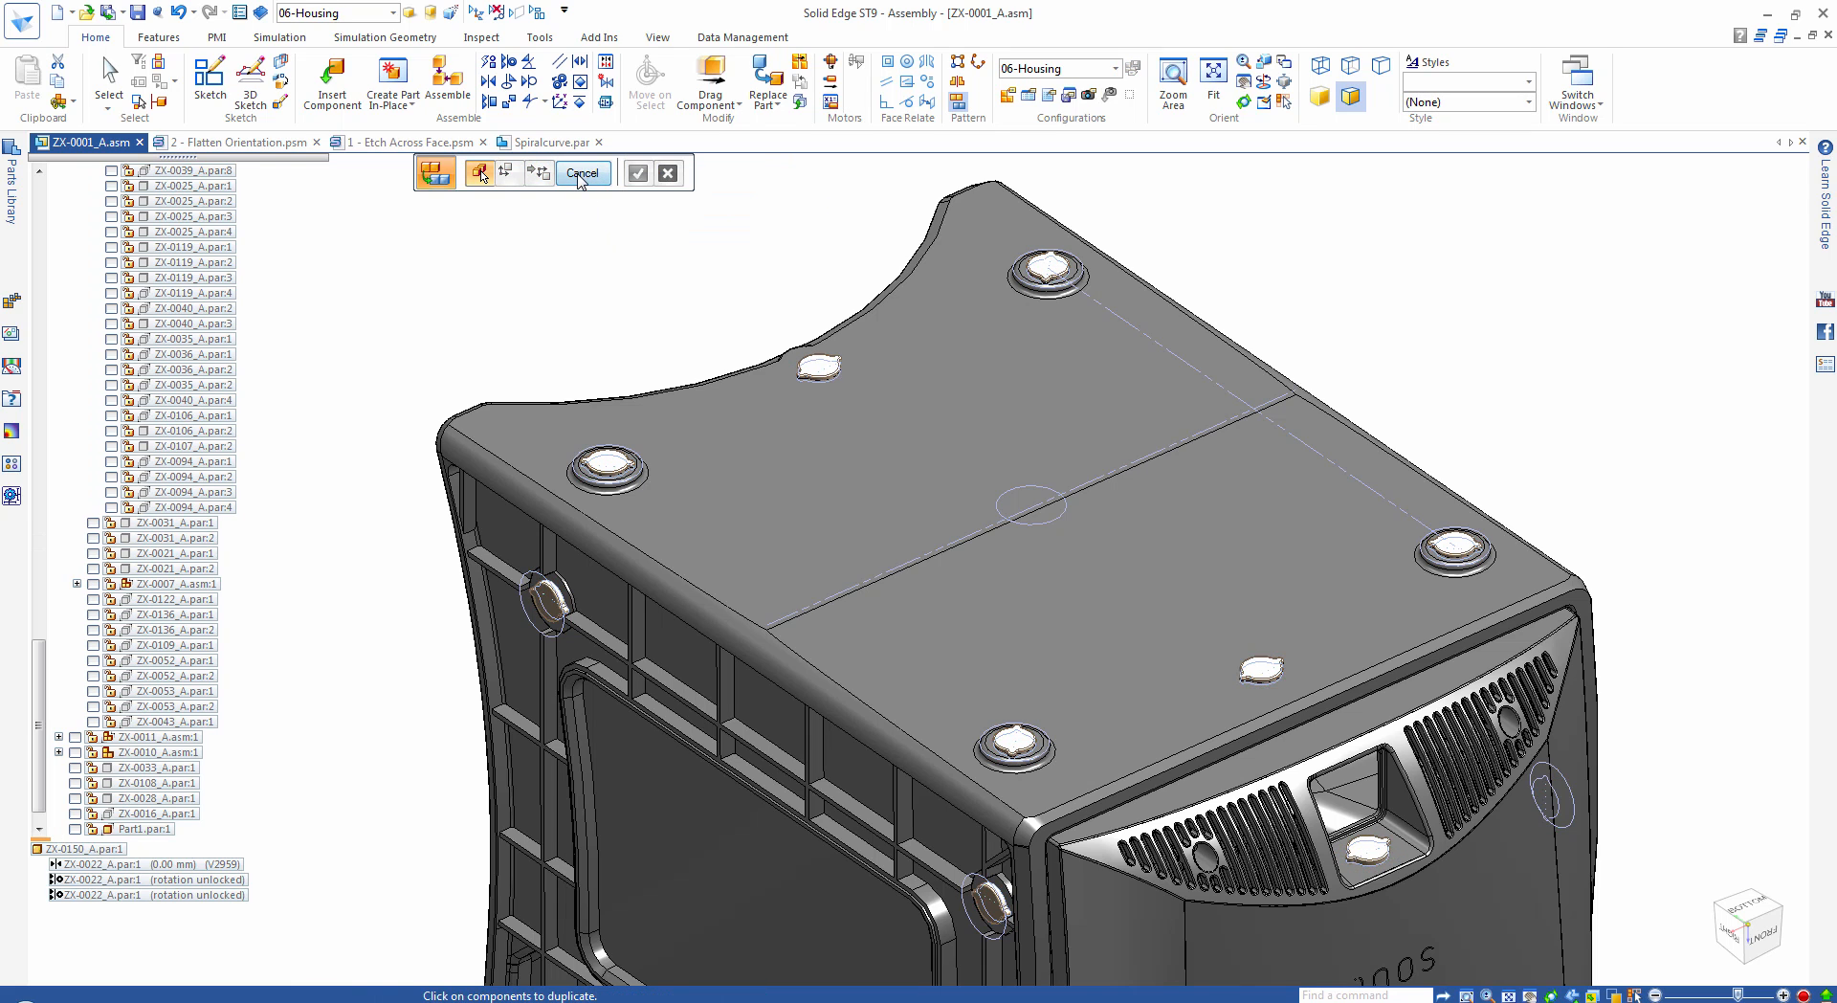
{"action": "left_click", "coordinate": [580, 175]}
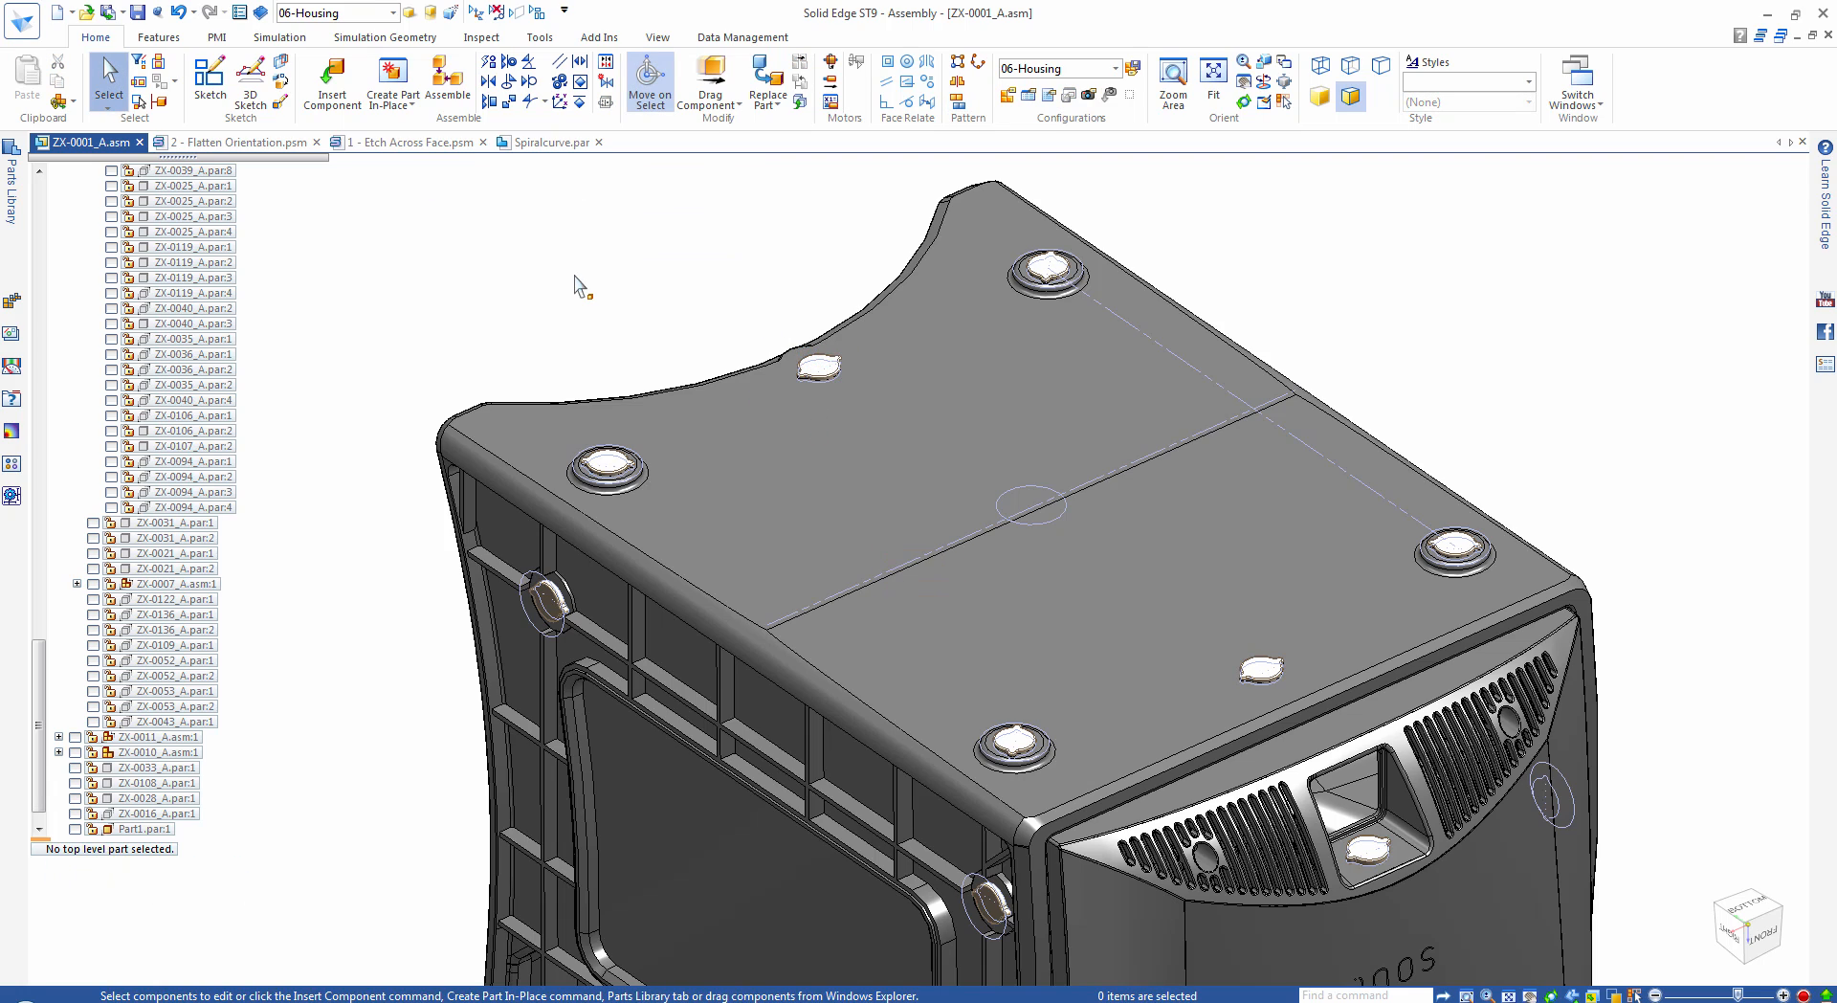
Edit the housing in place, set the curved-edge plug opening's distance from the middle line to 90 mm, and return to the assembly.
{"action": "scroll", "coordinate": [574, 287], "scroll_direction": "up", "scroll_amount": 1}
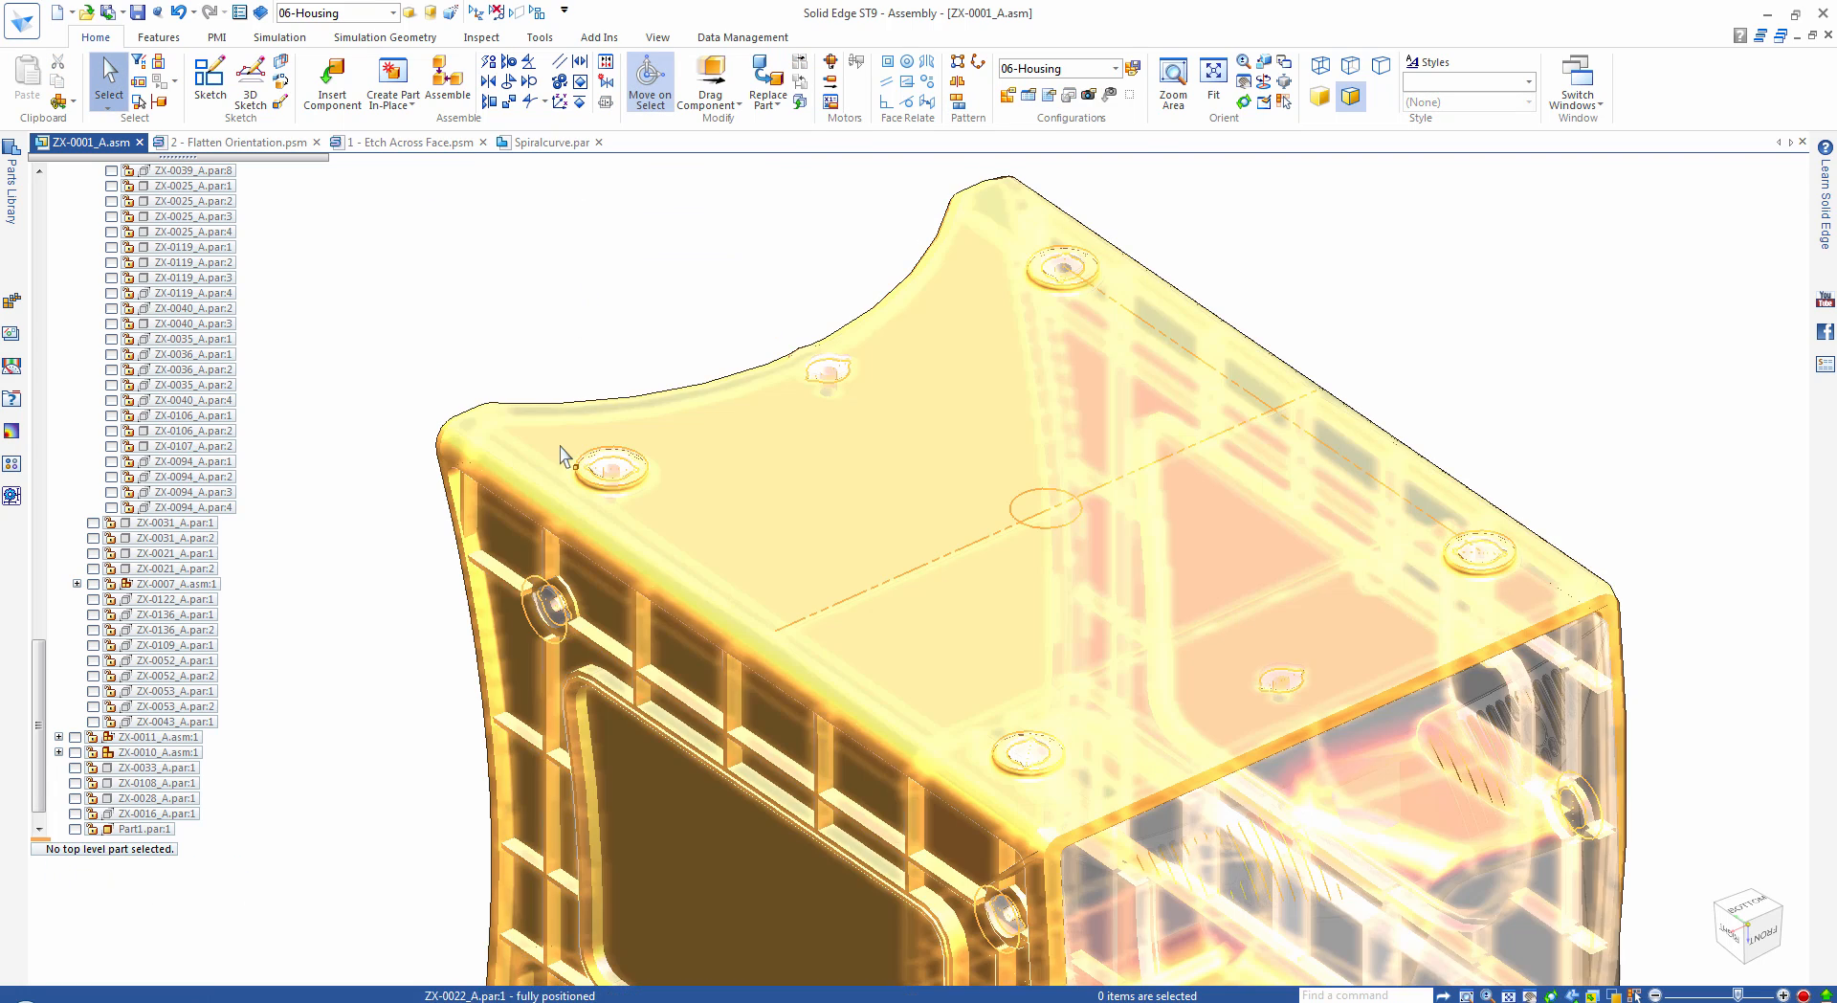
{"action": "left_click", "coordinate": [565, 457]}
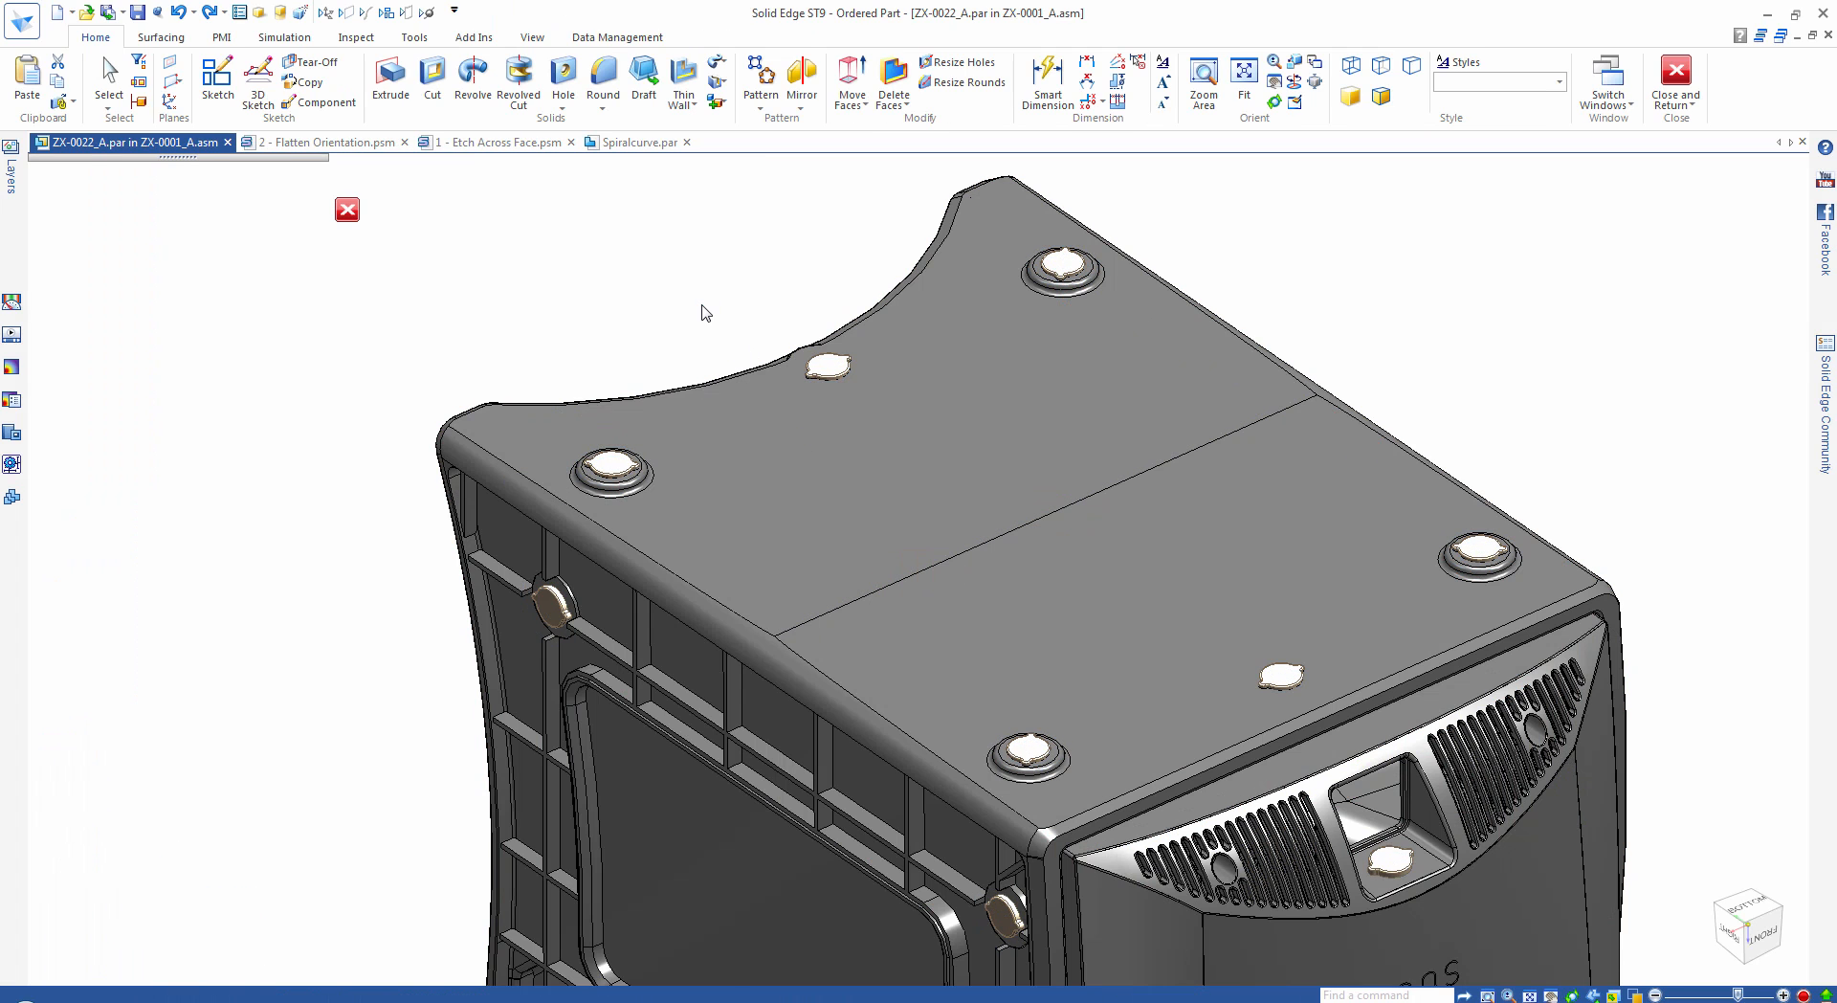
{"action": "left_click", "coordinate": [818, 371]}
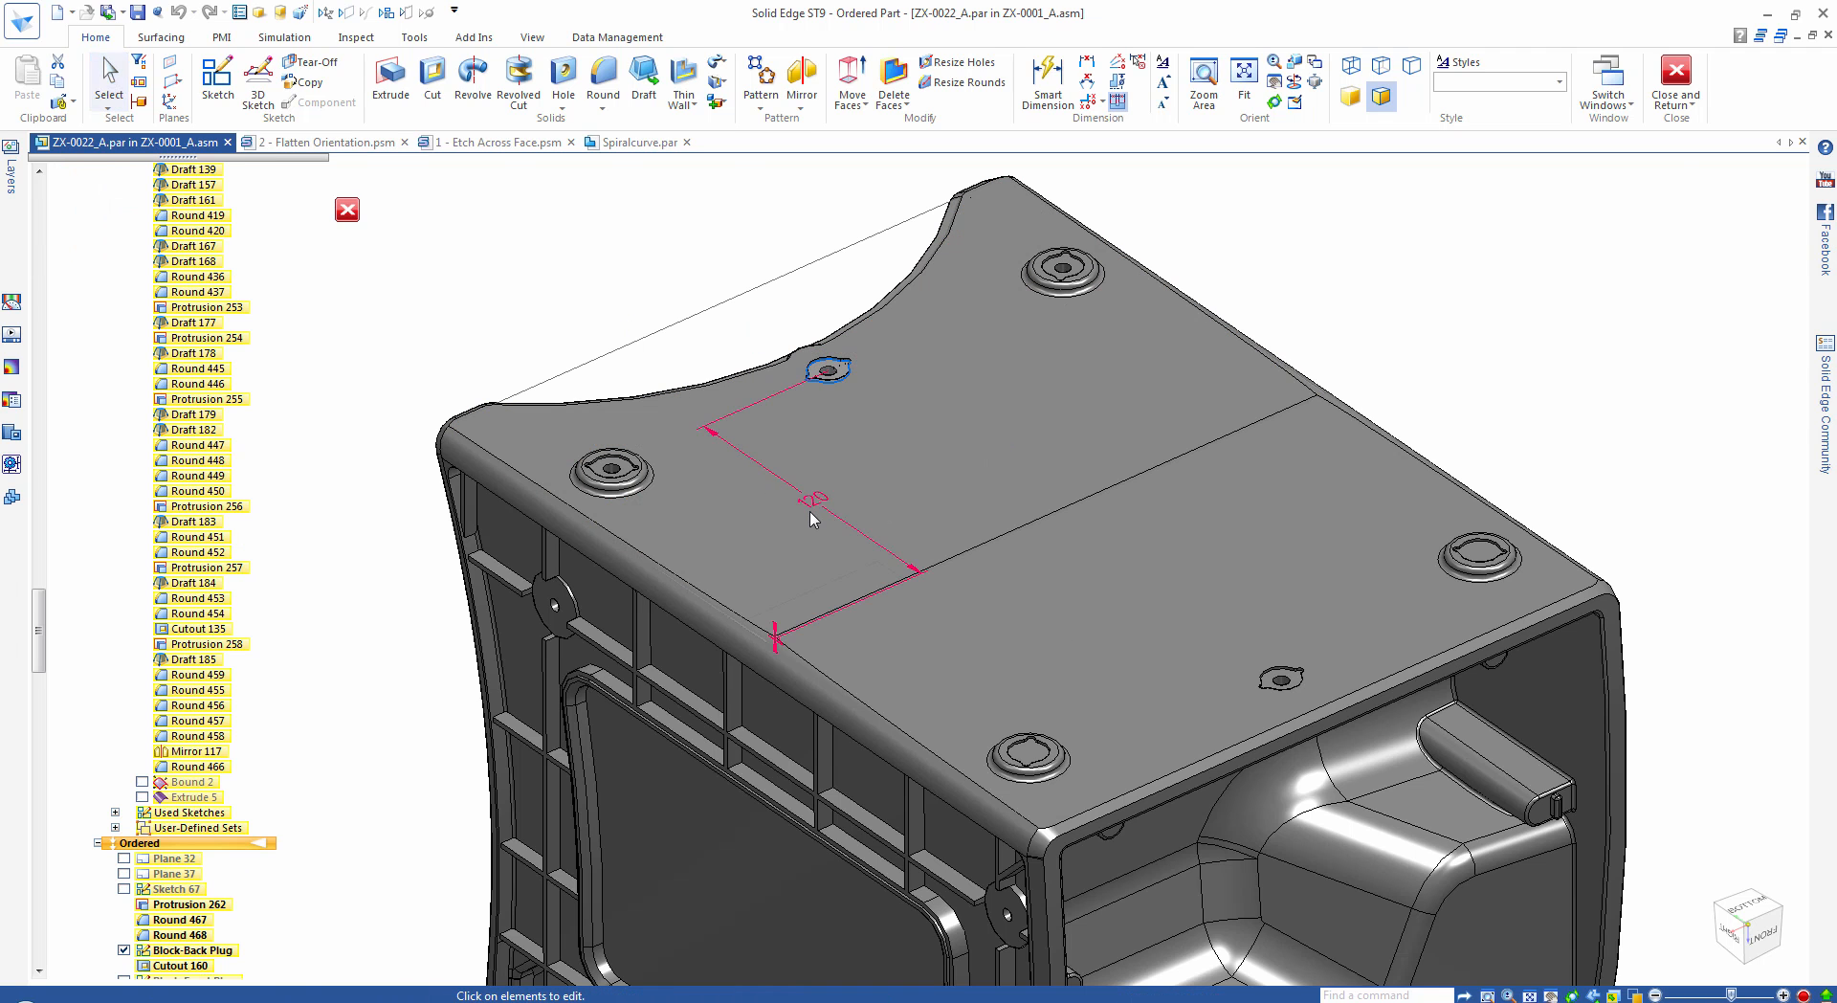
{"action": "left_click", "coordinate": [818, 511]}
{"action": "type", "text": "90"}
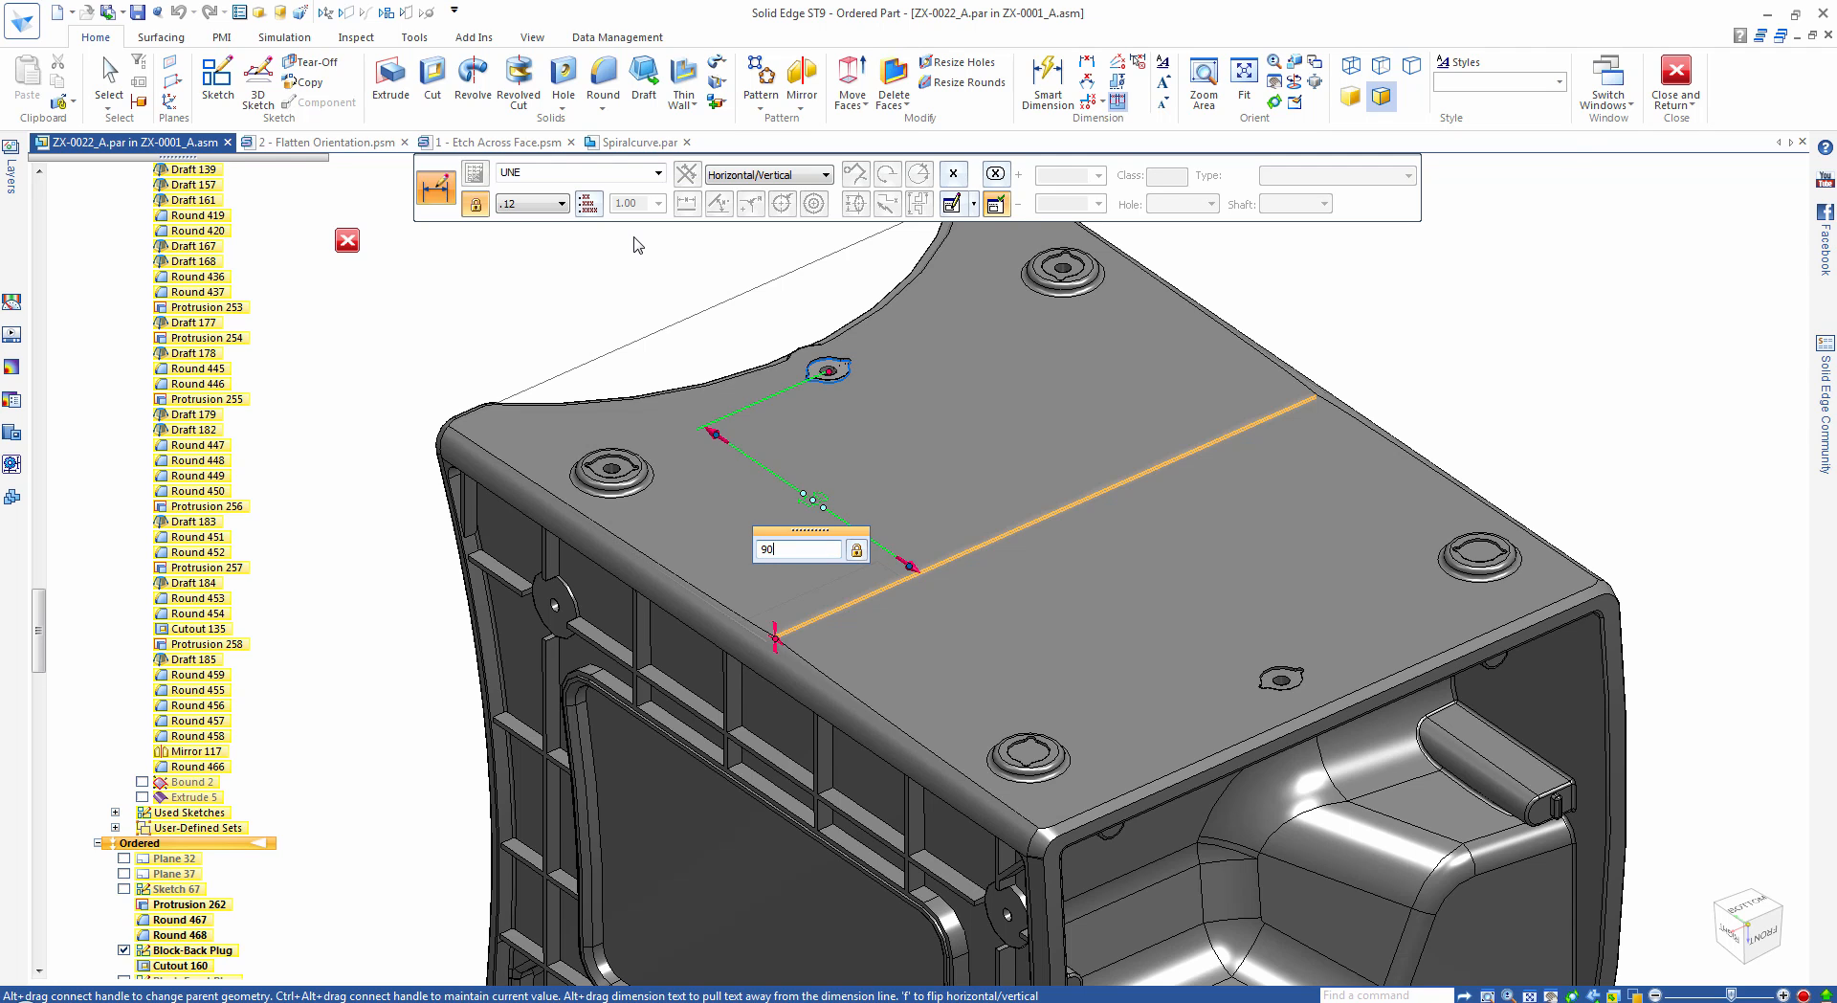
{"action": "key", "text": "Return"}
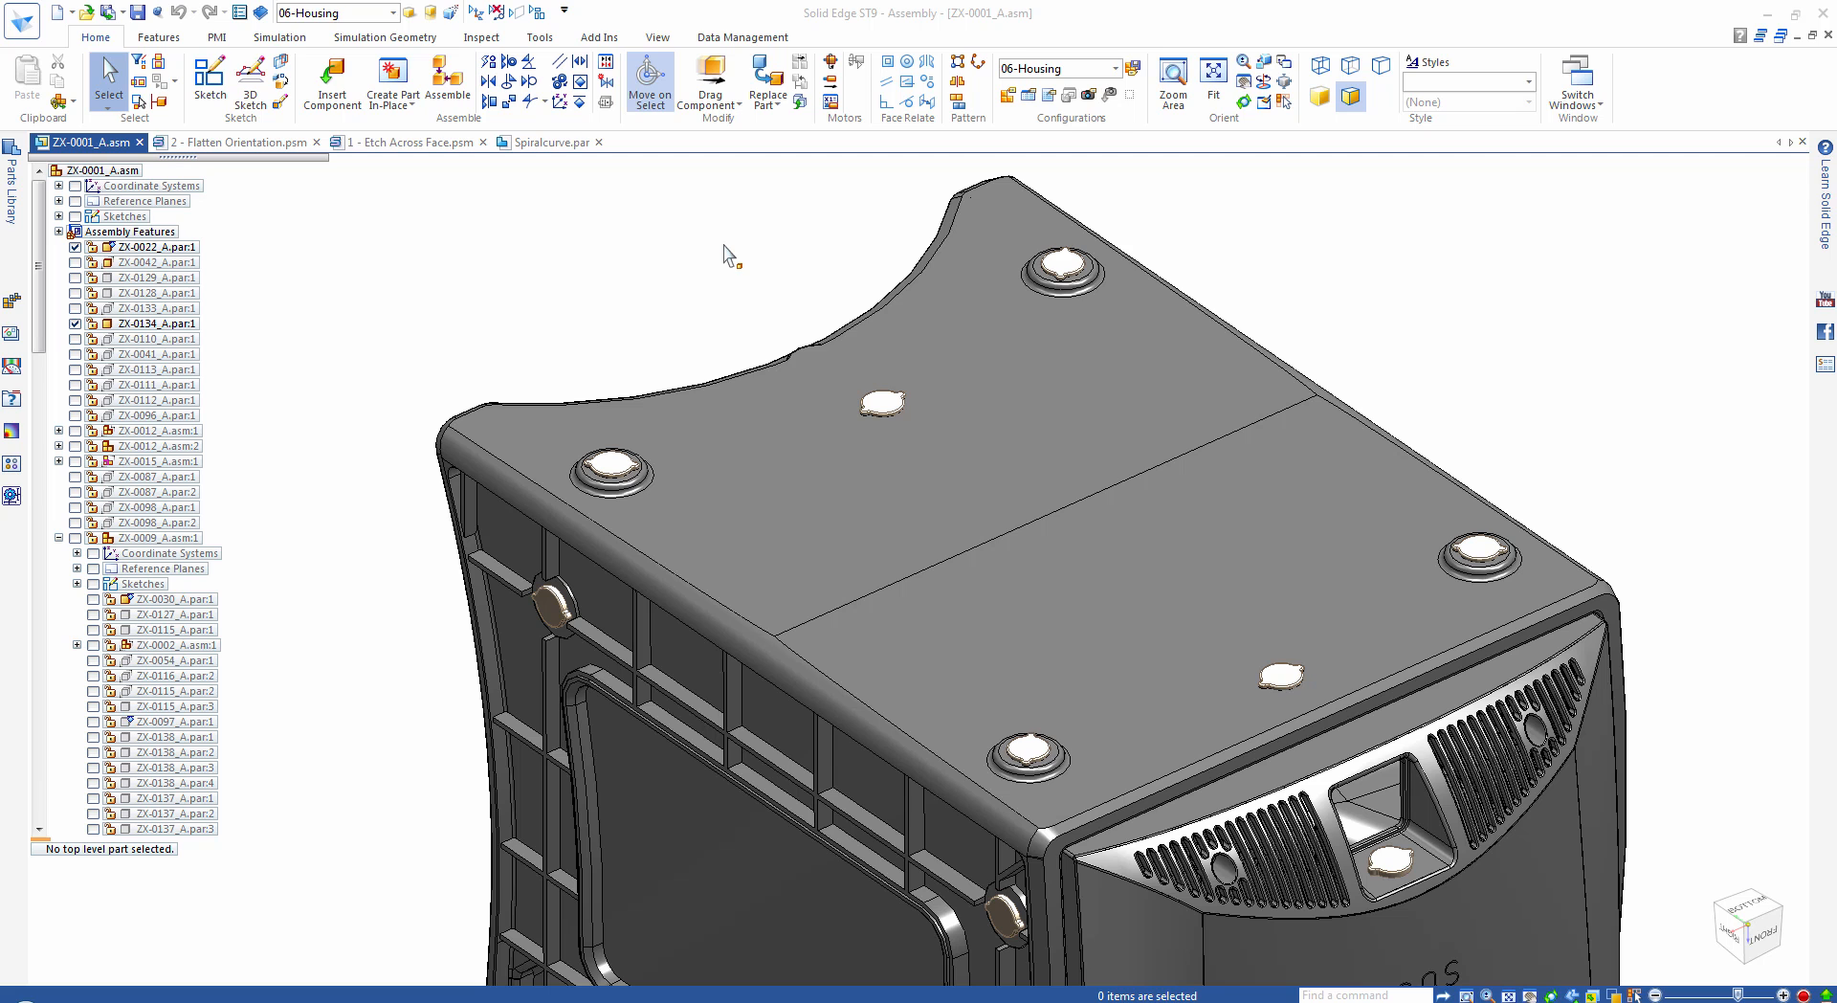
Show the ribbed housing's peer variables grouped by feature structure, with the Block-Feet entry expanded.
{"action": "left_click", "coordinate": [552, 39]}
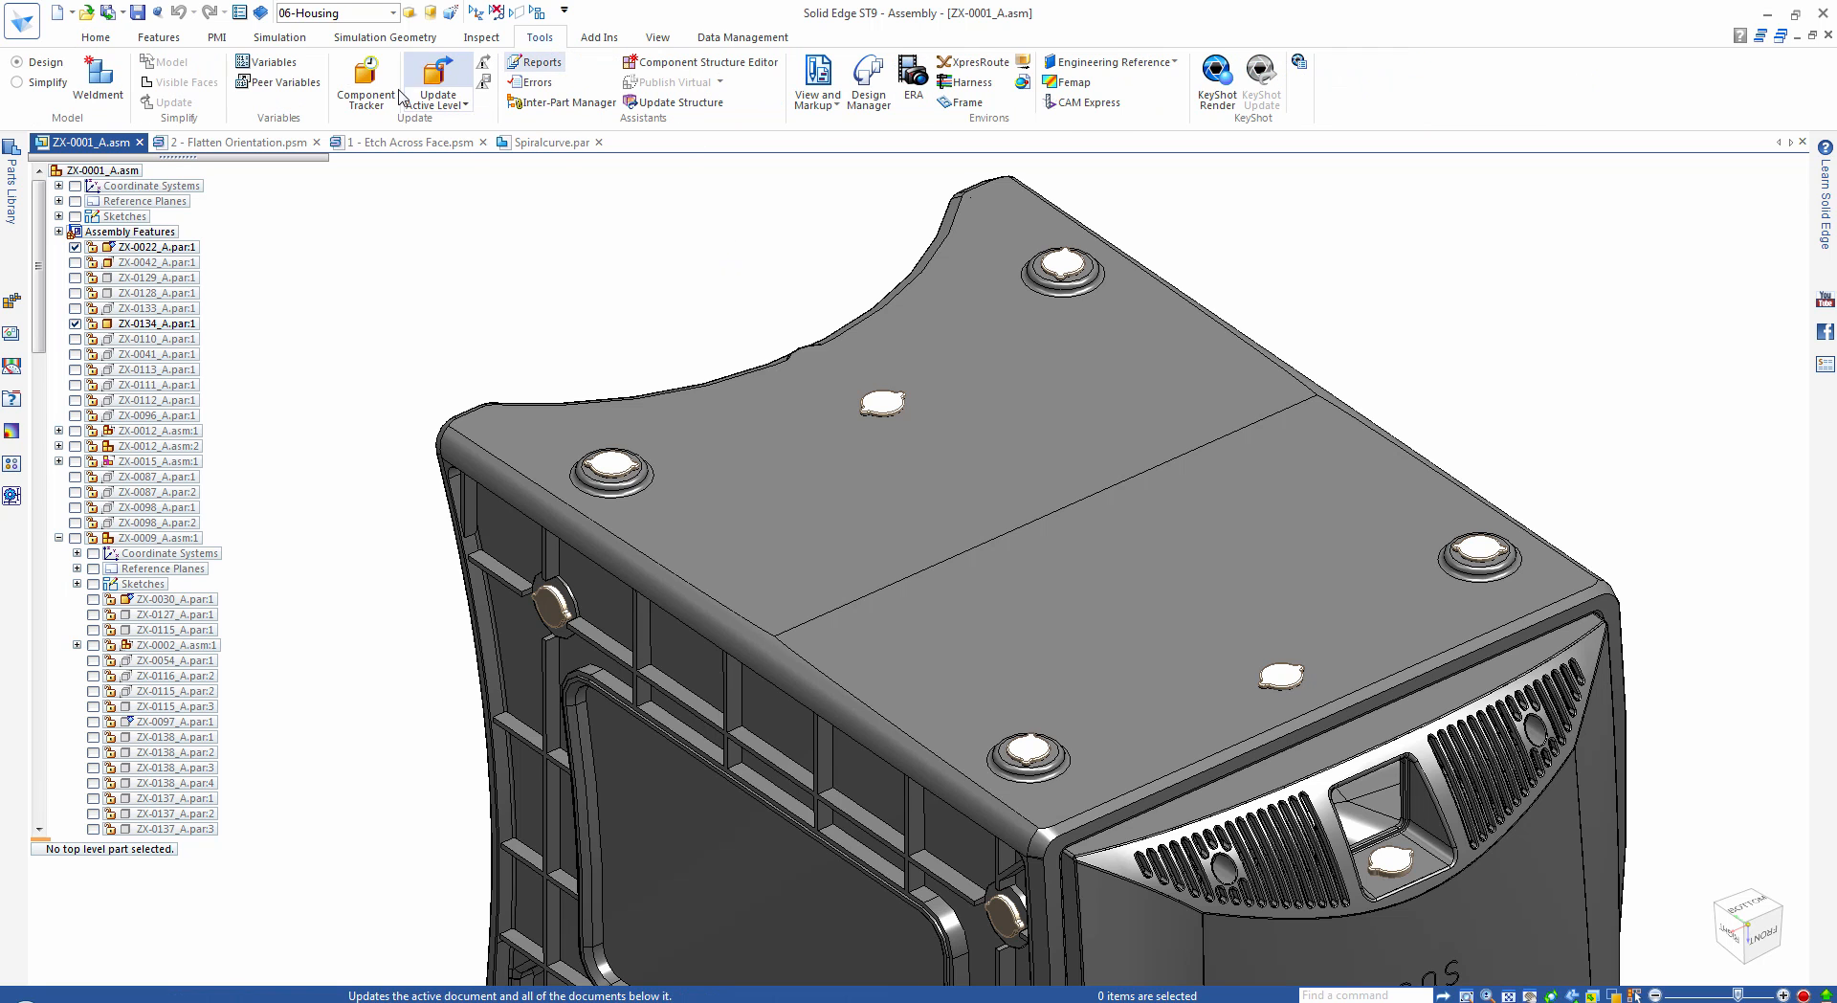
{"action": "left_click", "coordinate": [312, 93]}
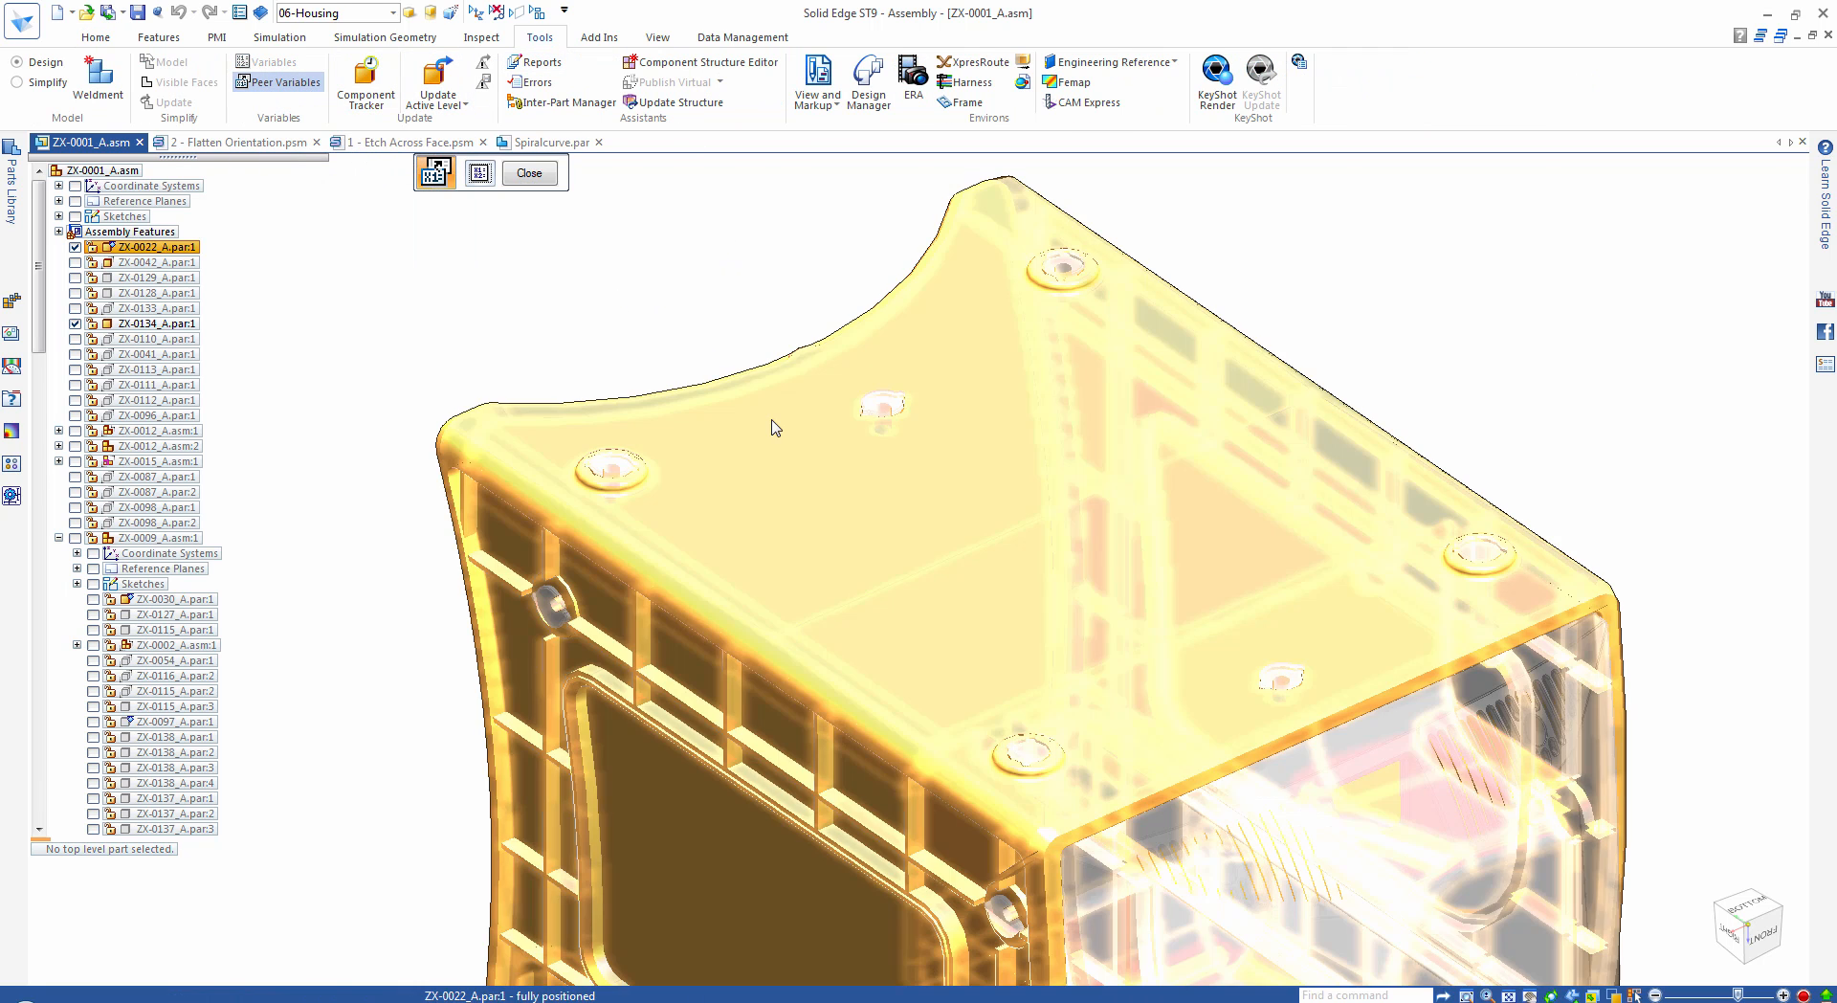
{"action": "left_click", "coordinate": [708, 330]}
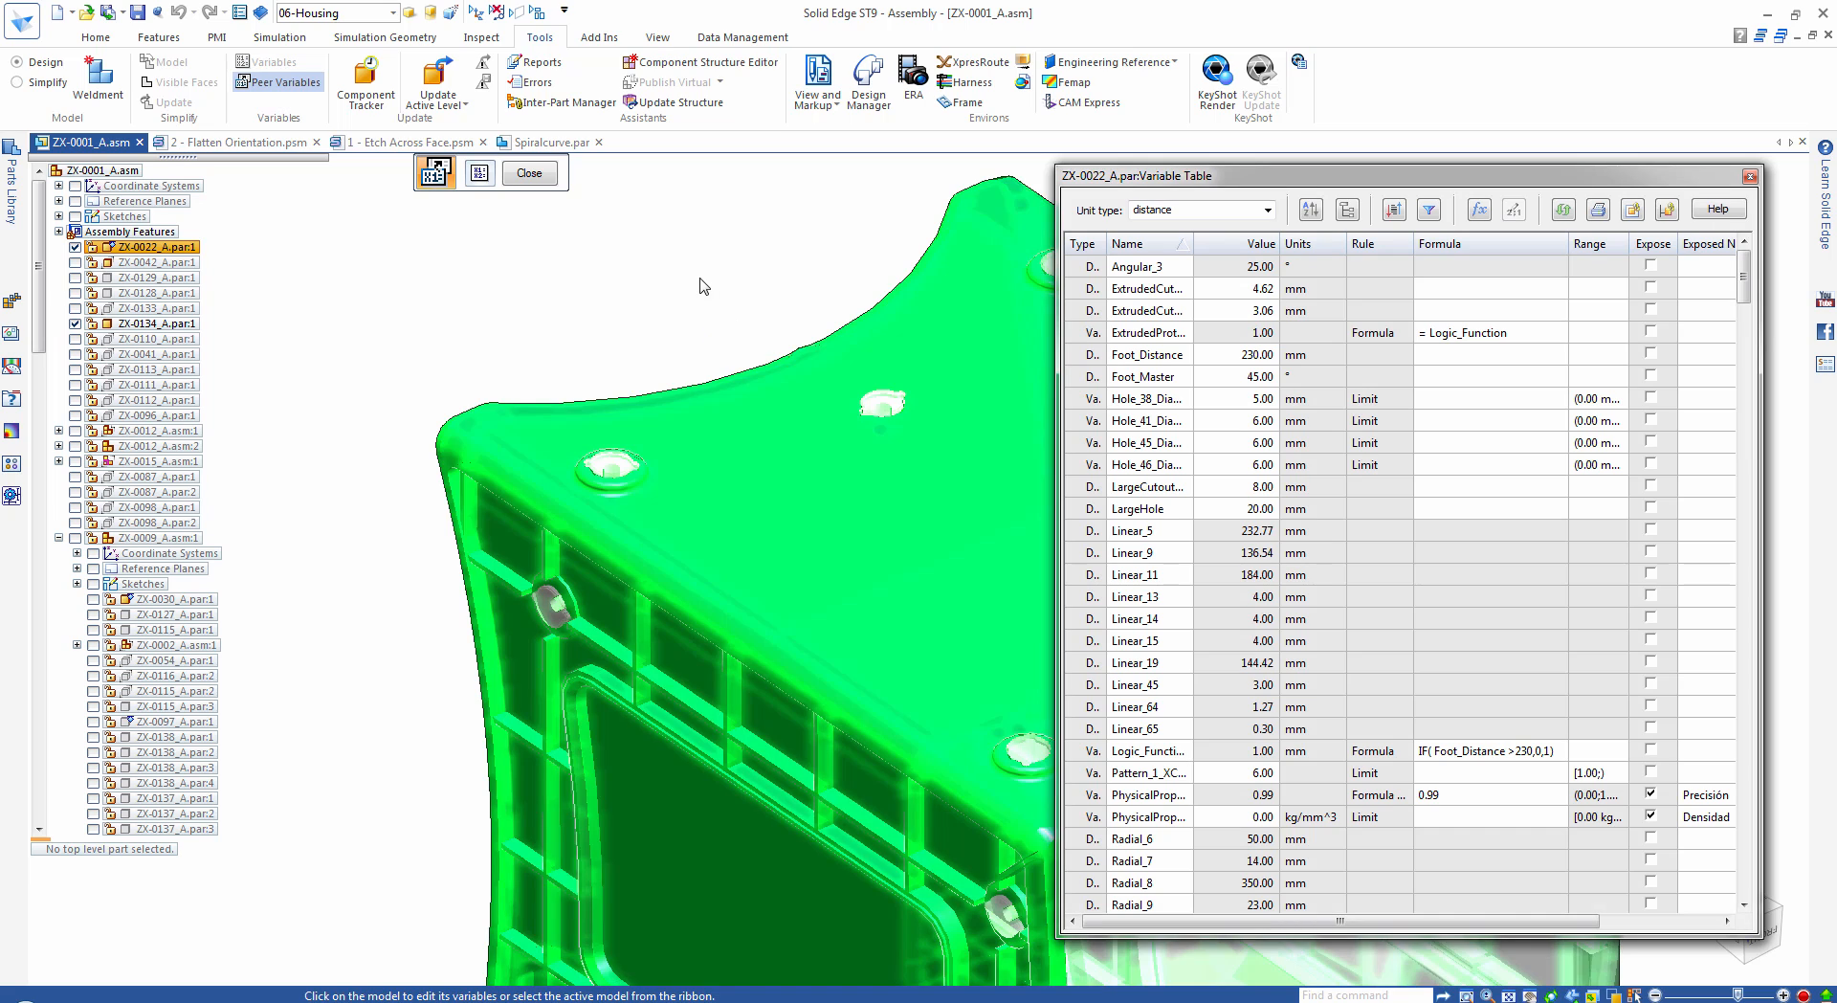
{"action": "middle_click_drag", "start_coordinate": [695, 240], "coordinate": [986, 268]}
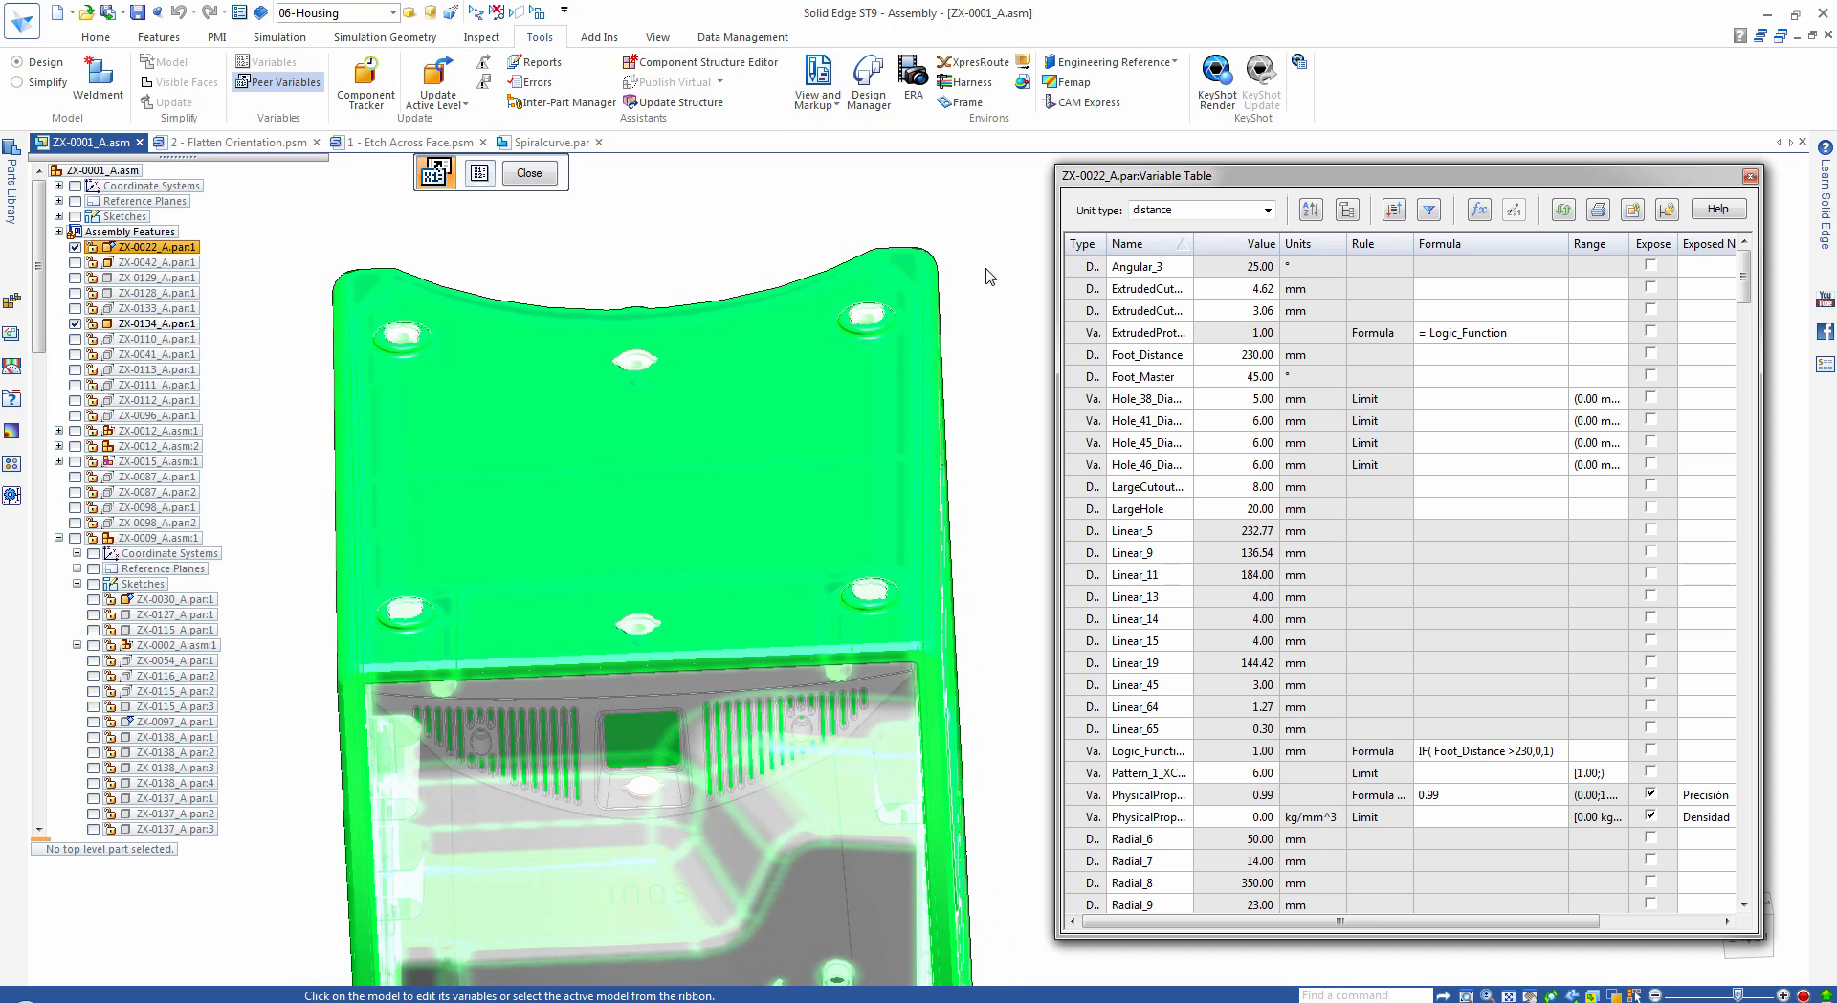
{"action": "left_click", "coordinate": [1347, 209]}
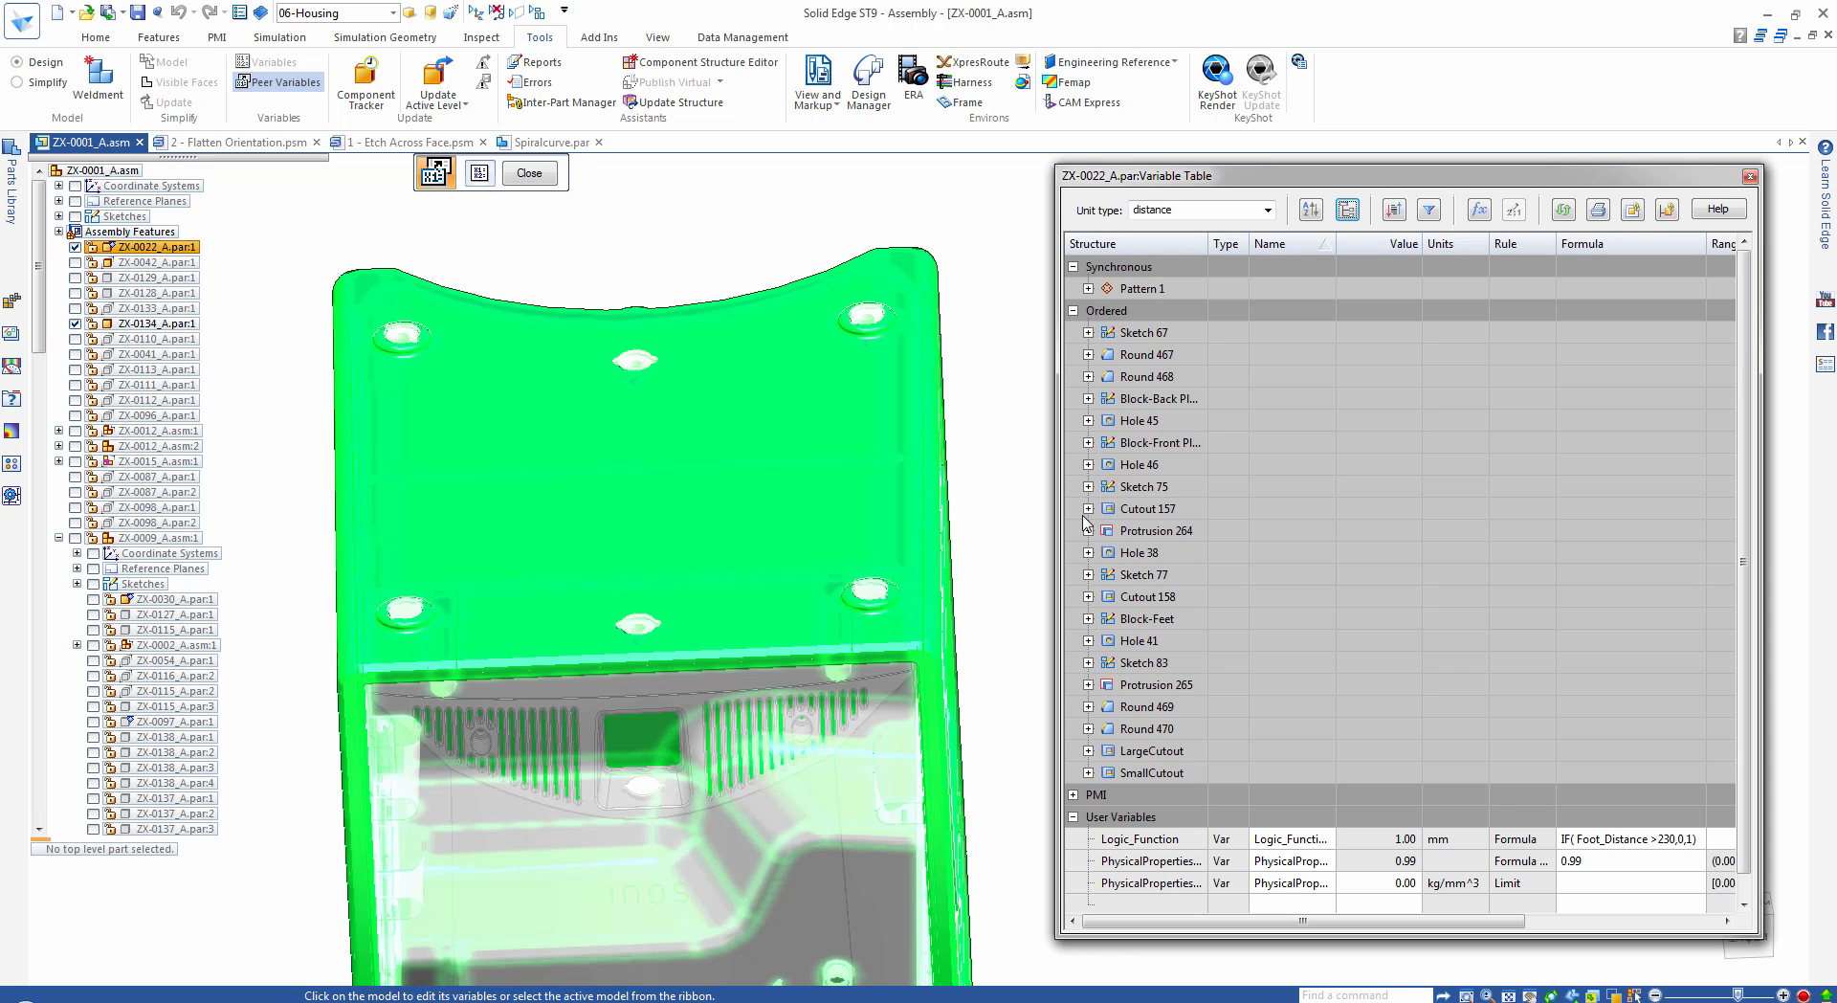
{"action": "left_click", "coordinate": [1088, 620]}
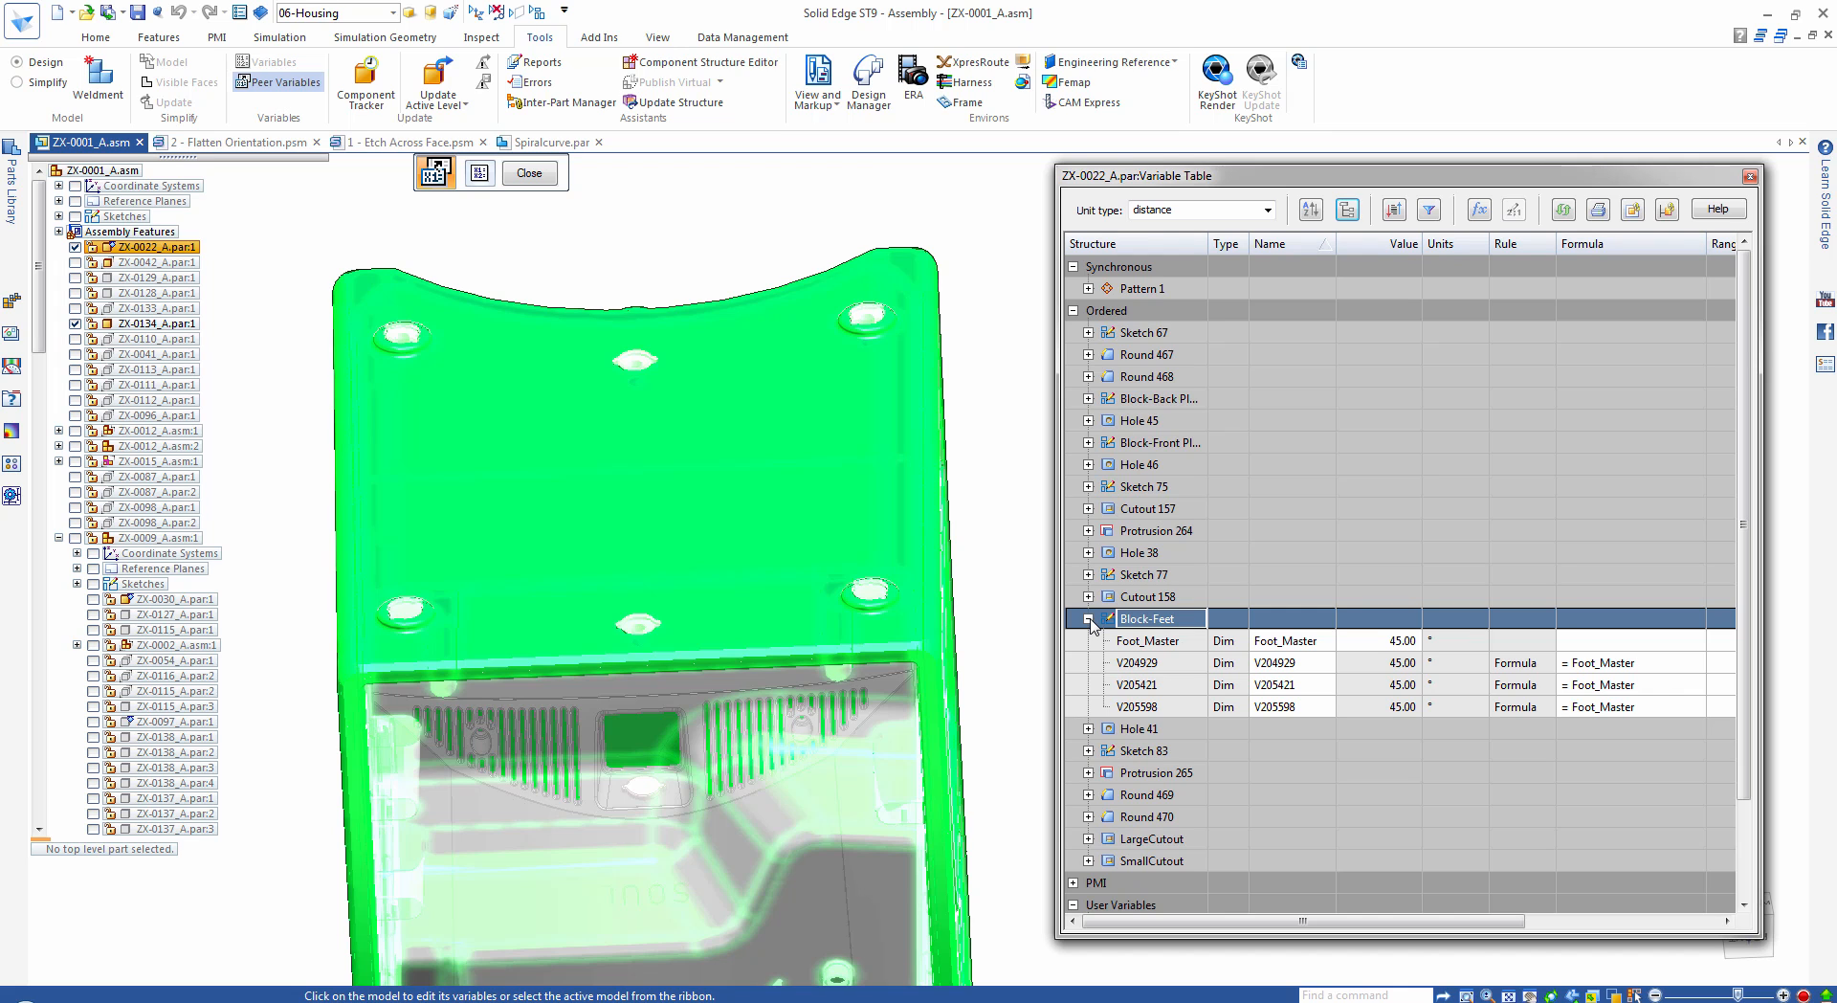
Set the Foot_Master angle to 90° and turn on assembly updating from the variable table.
{"action": "left_click", "coordinate": [1396, 641]}
{"action": "left_click_drag", "start_coordinate": [1418, 641], "coordinate": [1384, 643]}
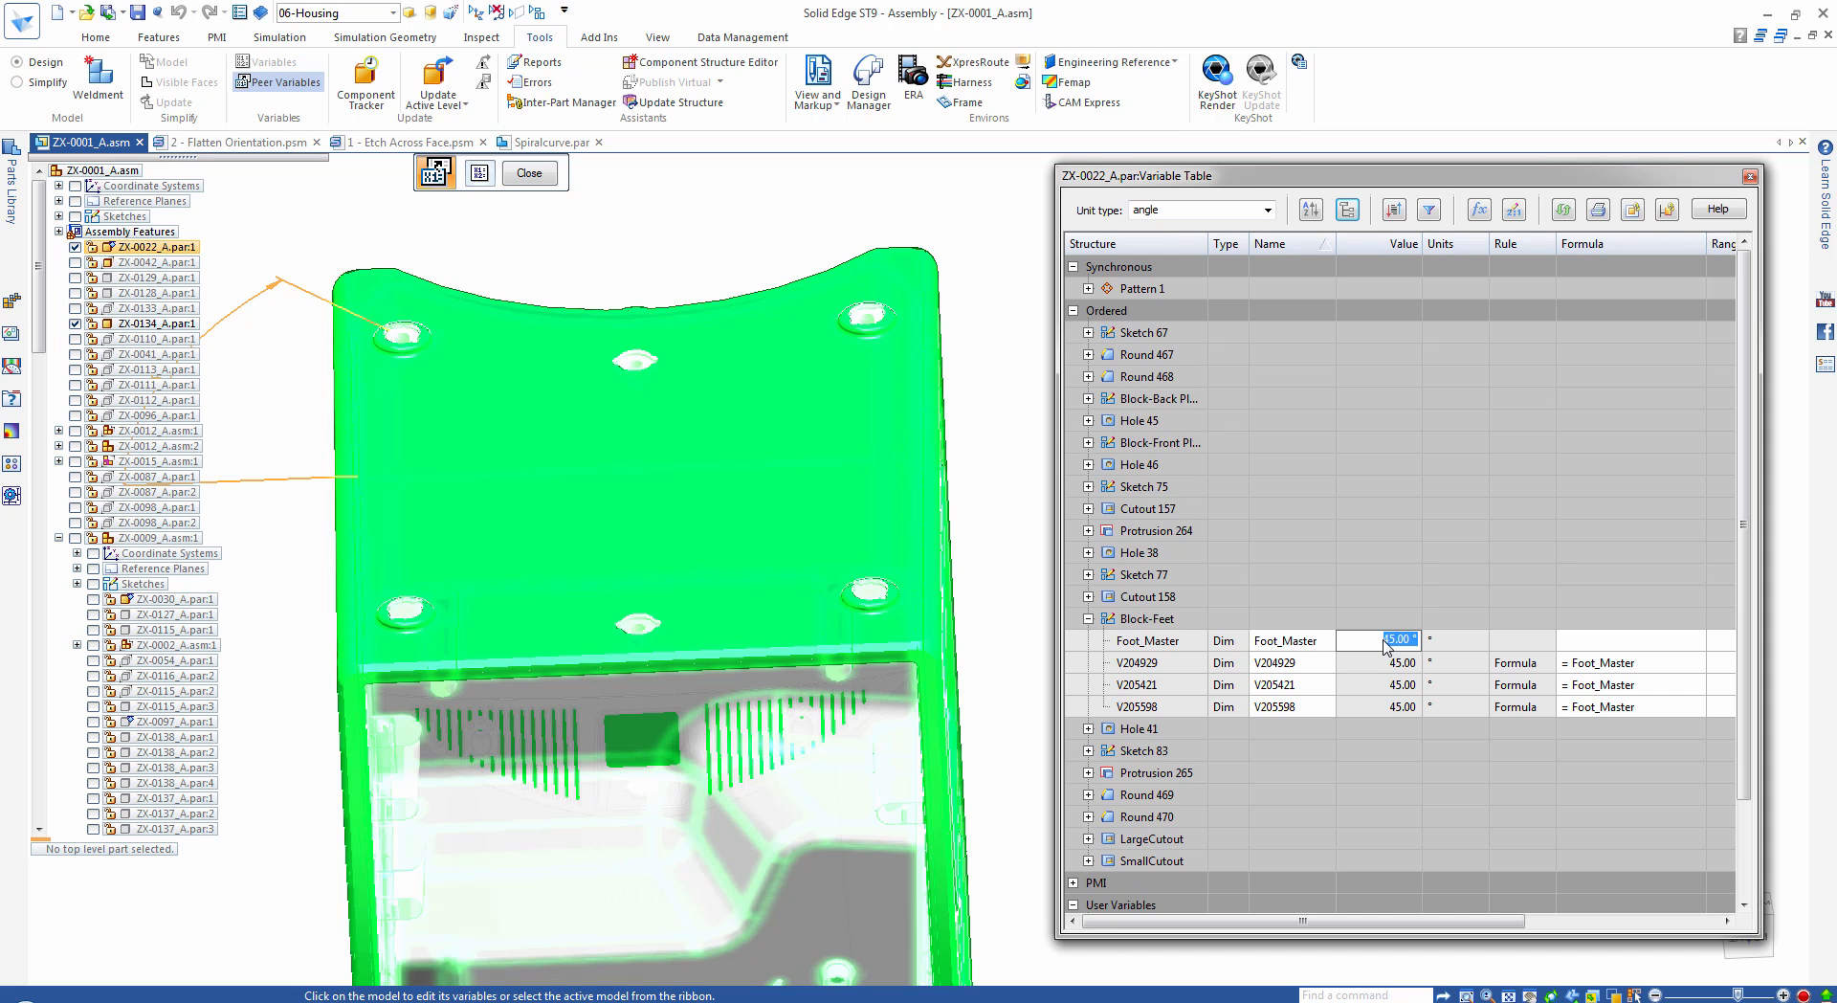
{"action": "type", "text": "90"}
{"action": "key", "text": "Return"}
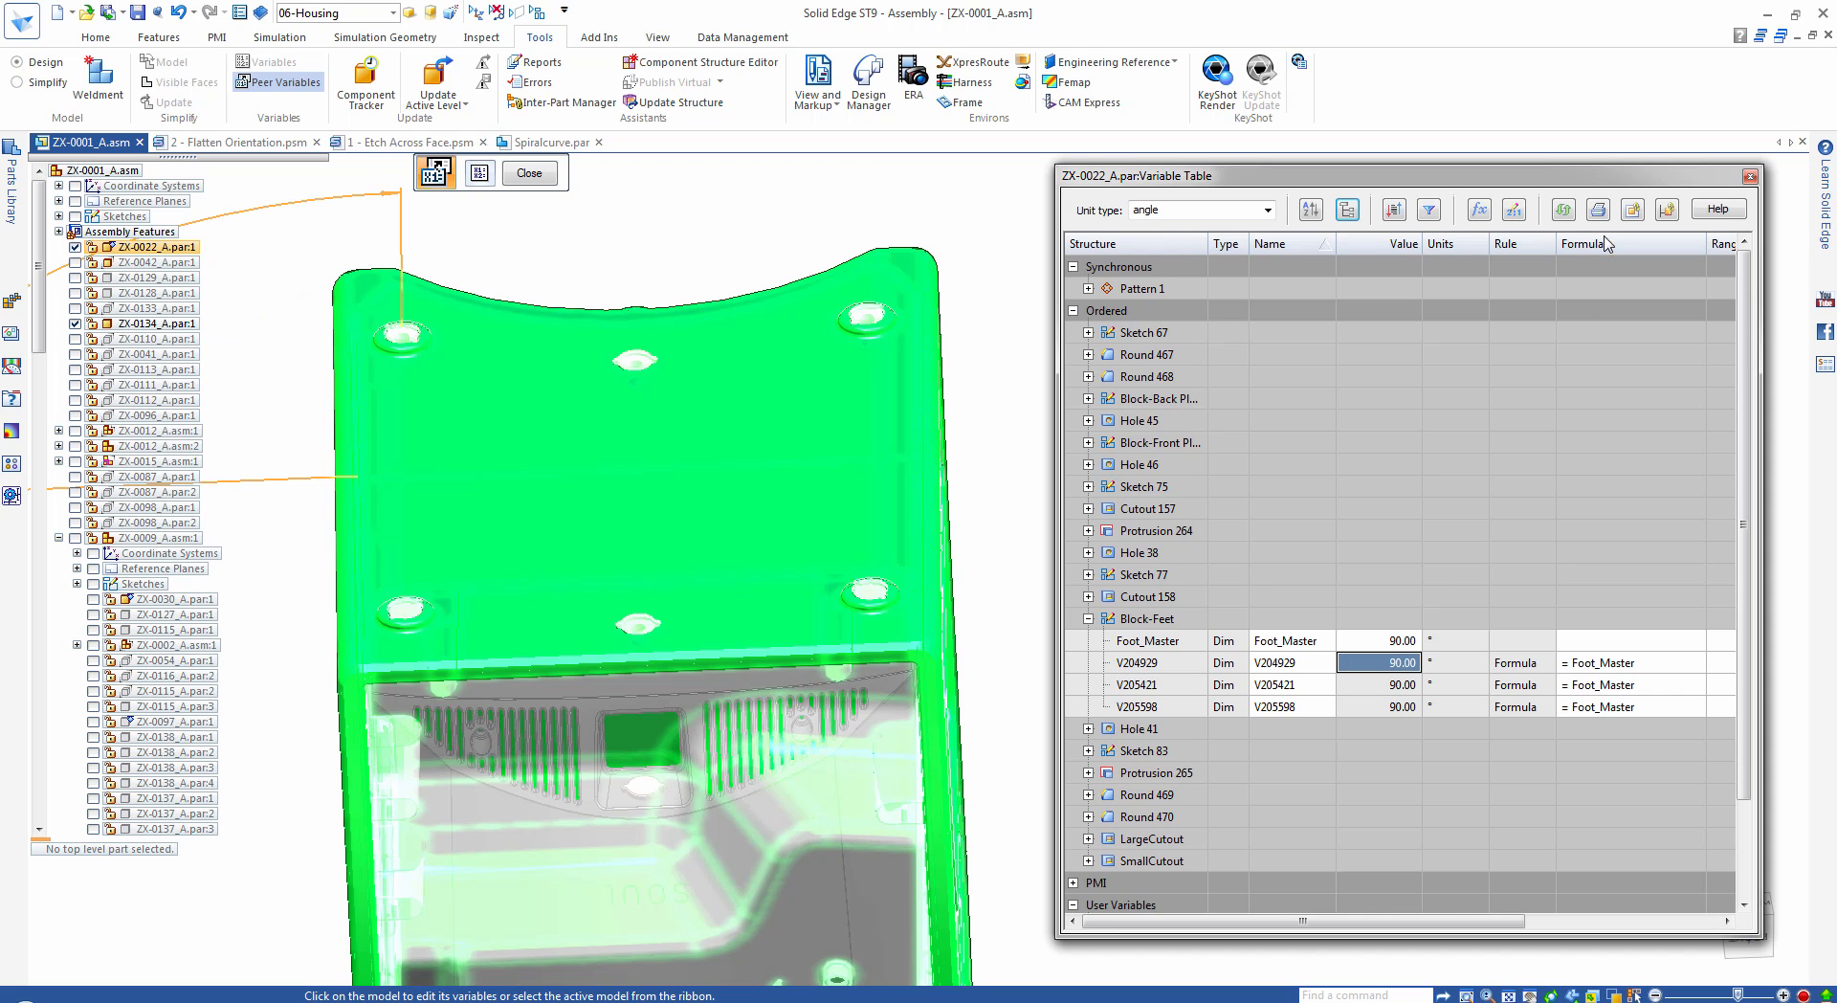
{"action": "left_click", "coordinate": [1634, 210]}
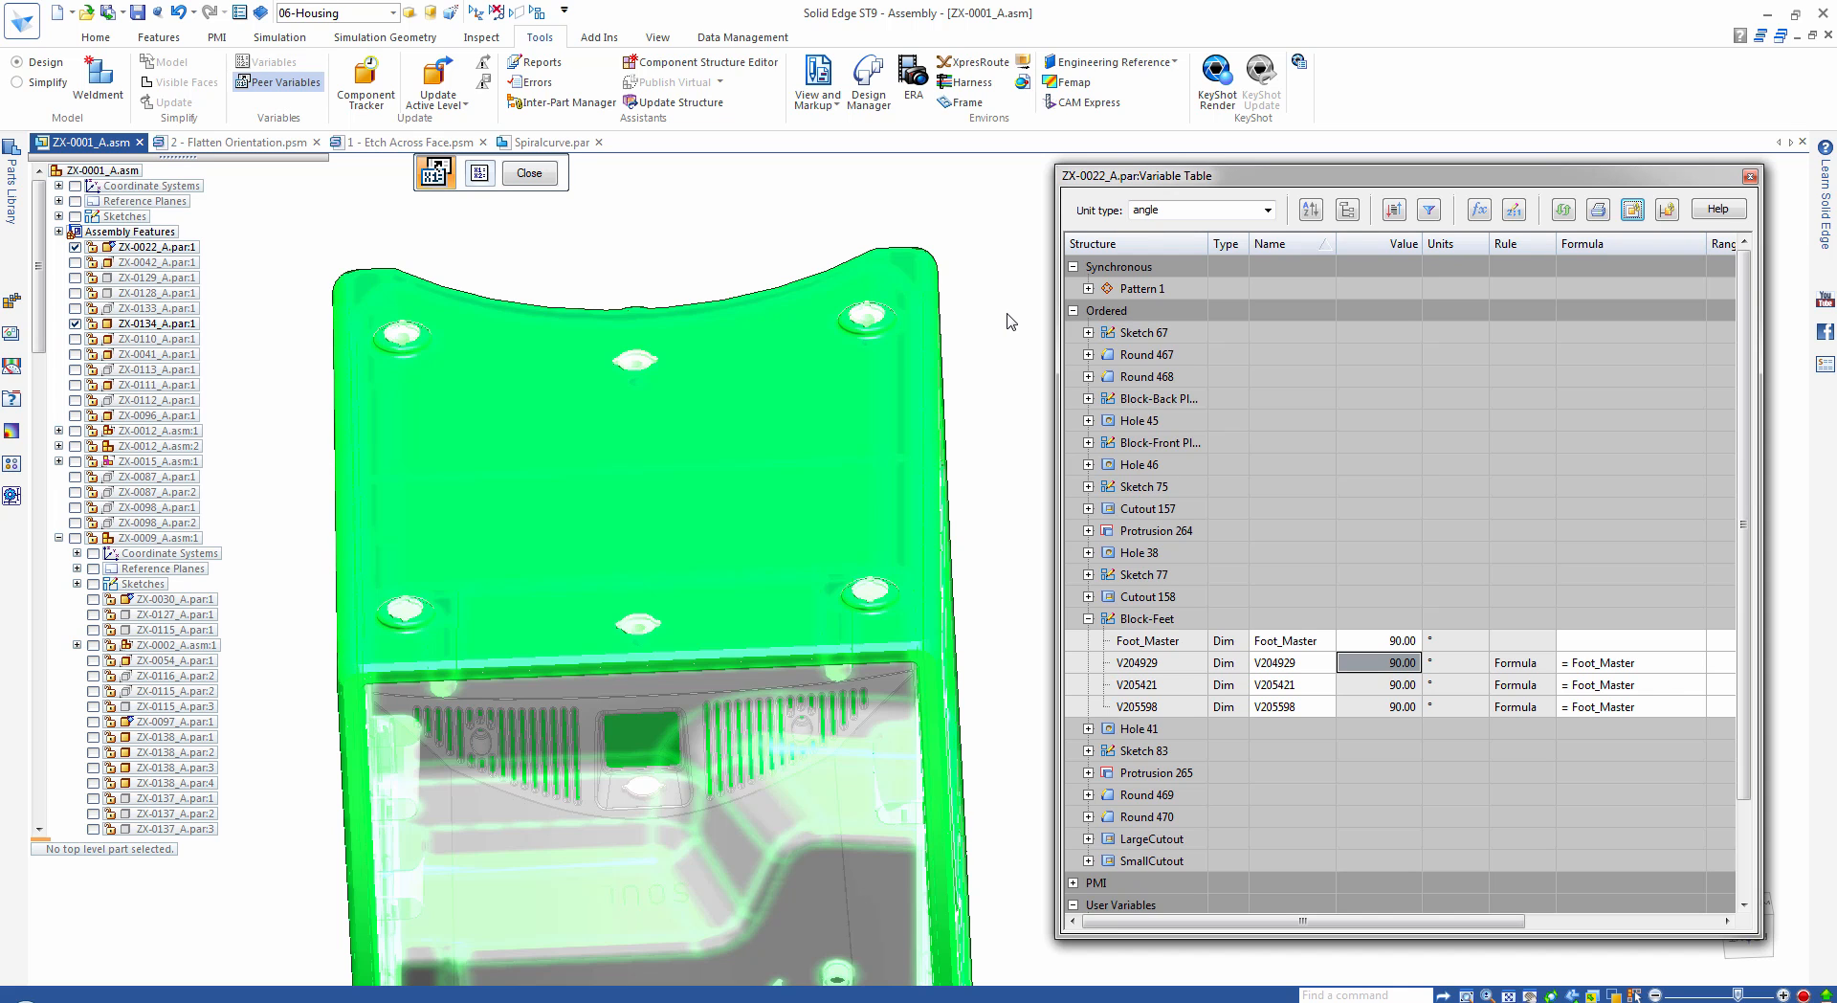
Set the Foot_Master angle under Block-Feet to 135°.
{"action": "left_click", "coordinate": [1400, 641]}
{"action": "left_click", "coordinate": [1403, 641]}
{"action": "left_click_drag", "start_coordinate": [1418, 639], "coordinate": [1378, 643]}
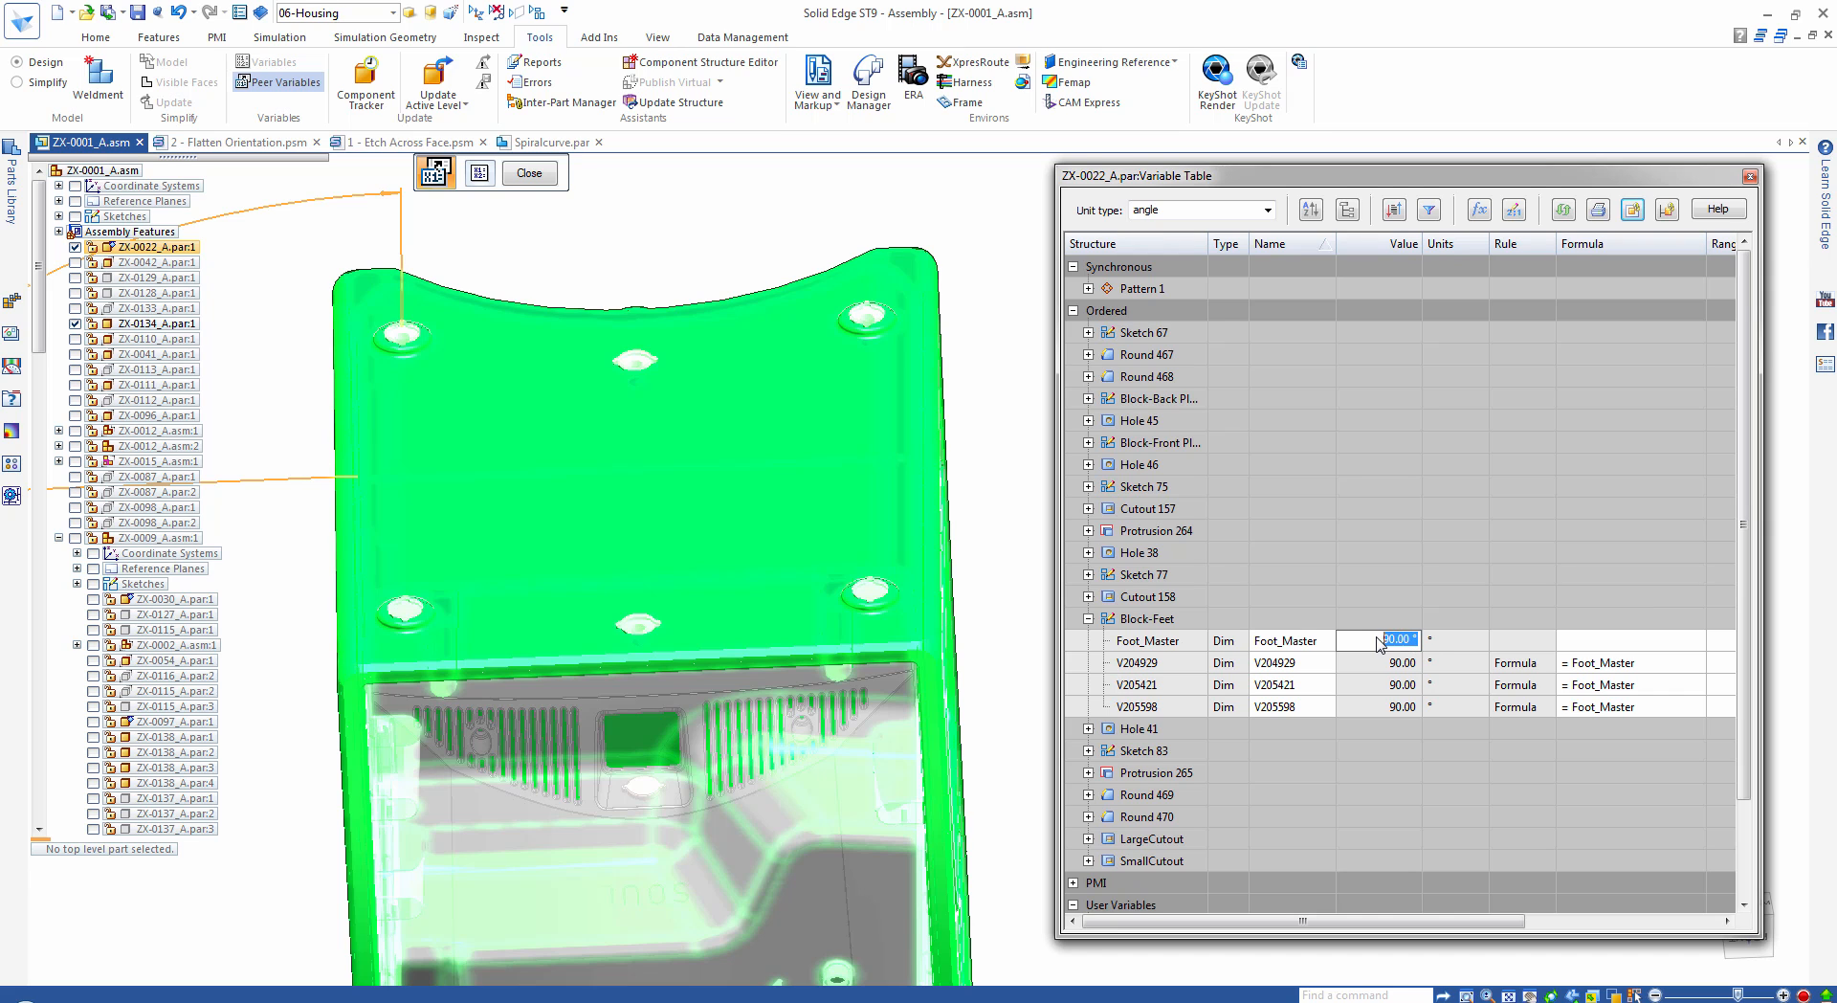
{"action": "type", "text": "135"}
{"action": "key", "text": "Return"}
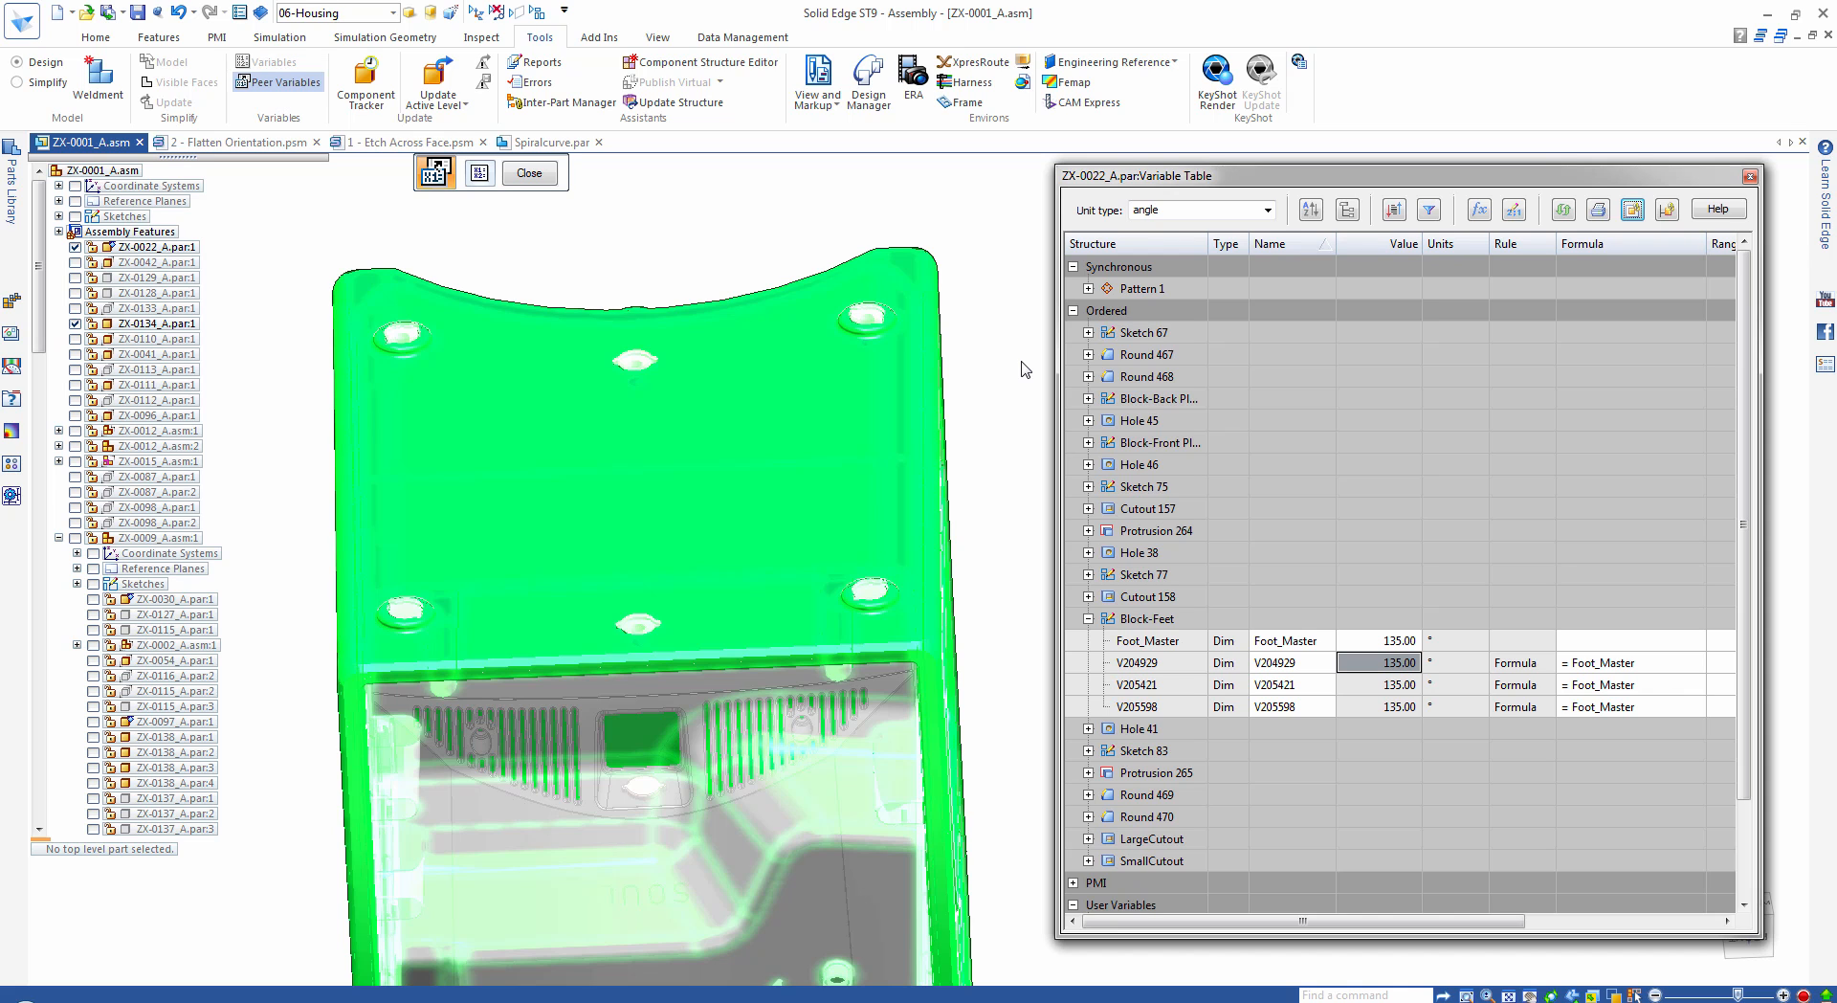
Return the variables to a flat list and apply a custom sort by Name and then Type, both ascending.
{"action": "left_click", "coordinate": [1310, 210]}
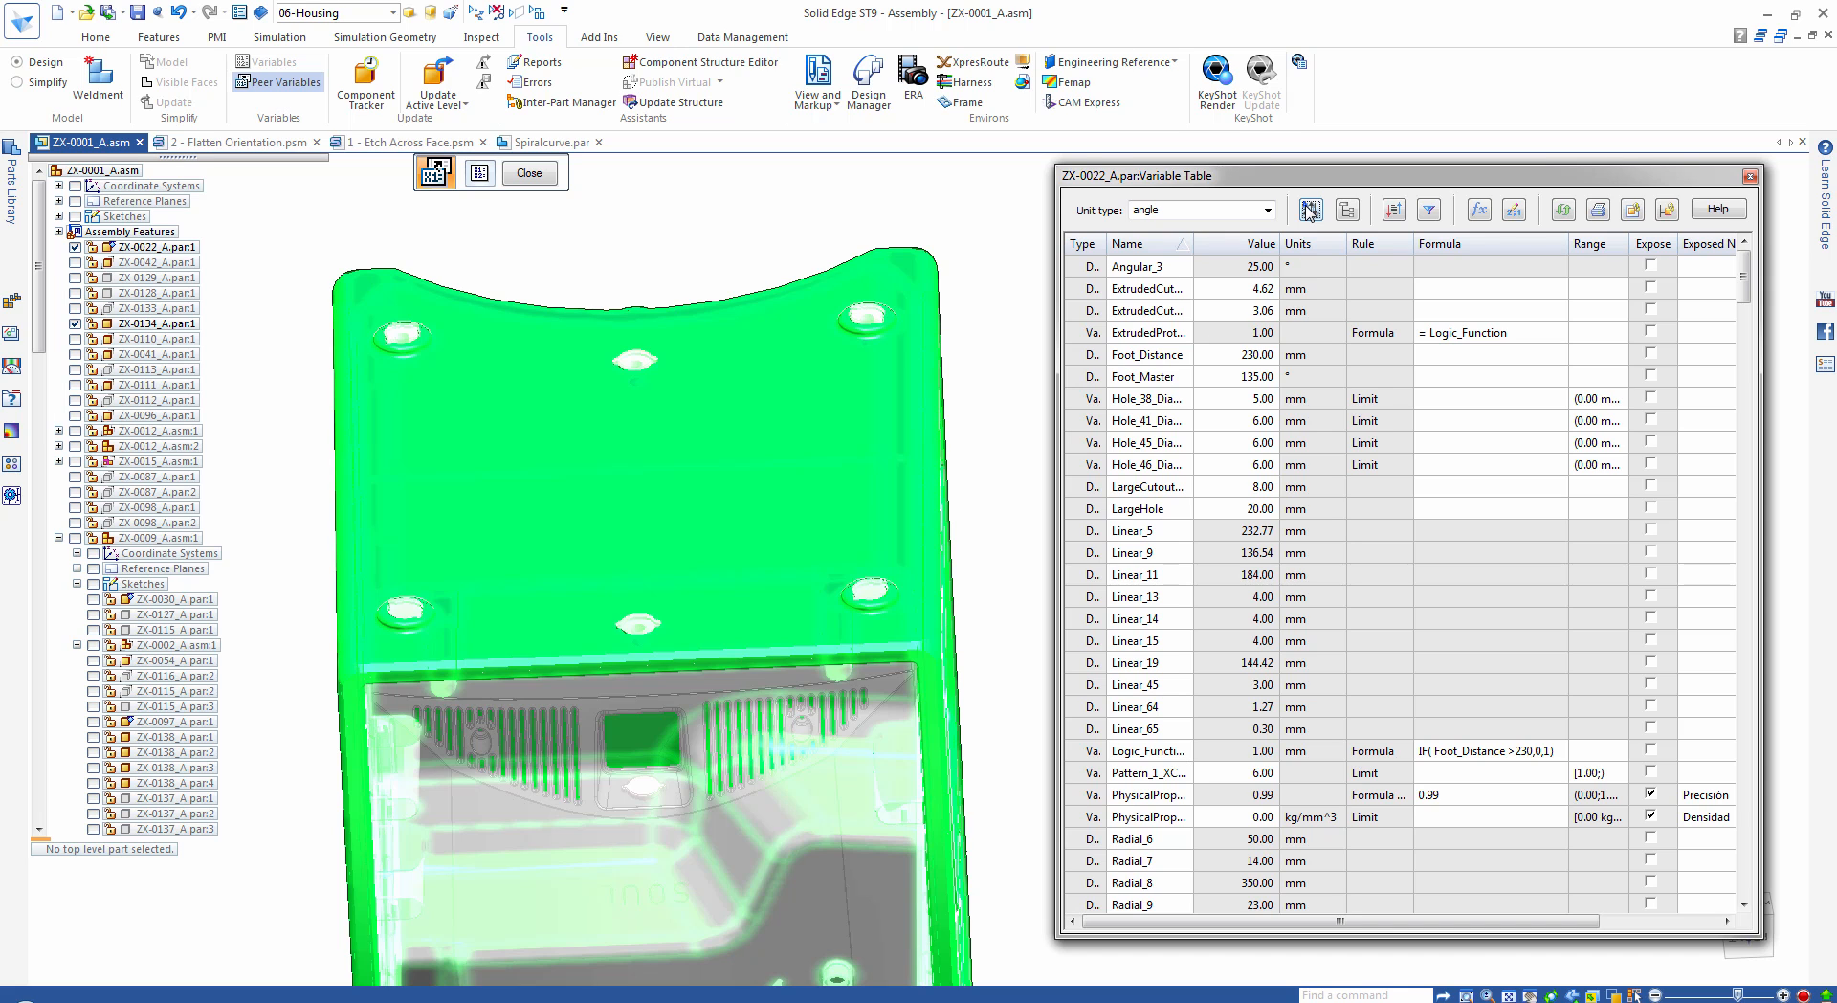
{"action": "left_click", "coordinate": [1394, 210]}
{"action": "left_click_drag", "start_coordinate": [1036, 382], "coordinate": [1043, 383]}
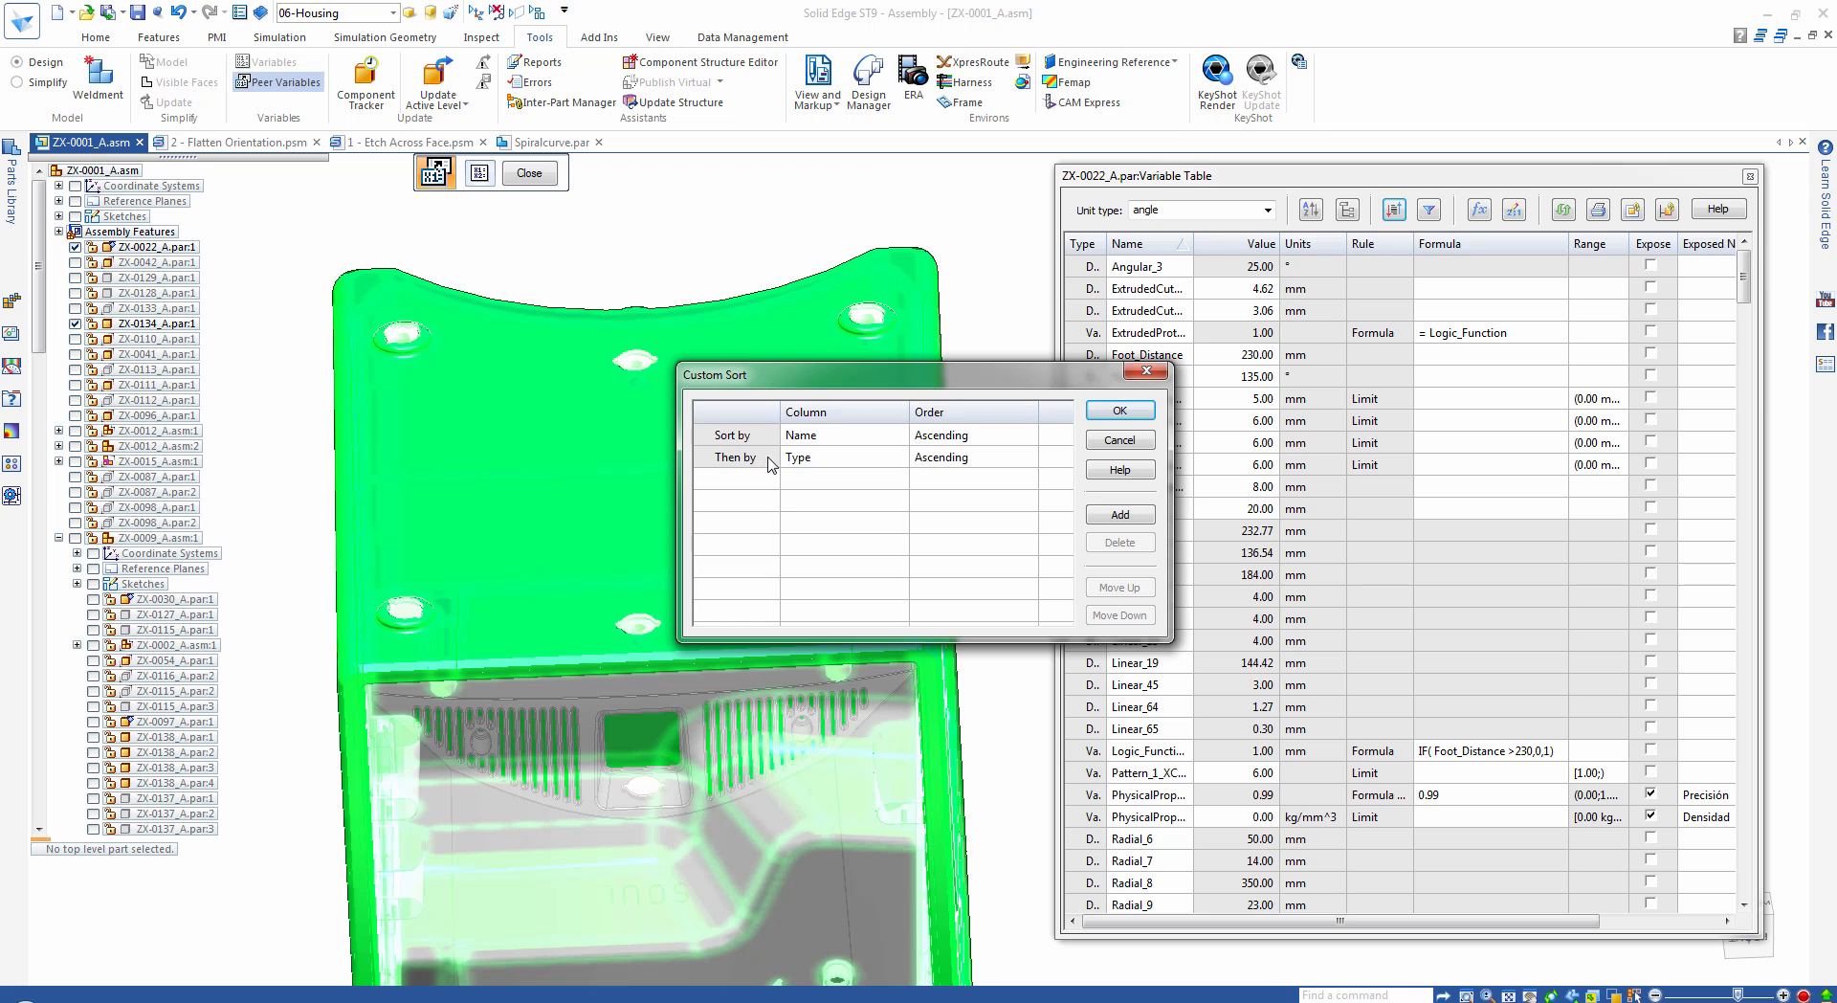
{"action": "left_click", "coordinate": [816, 457]}
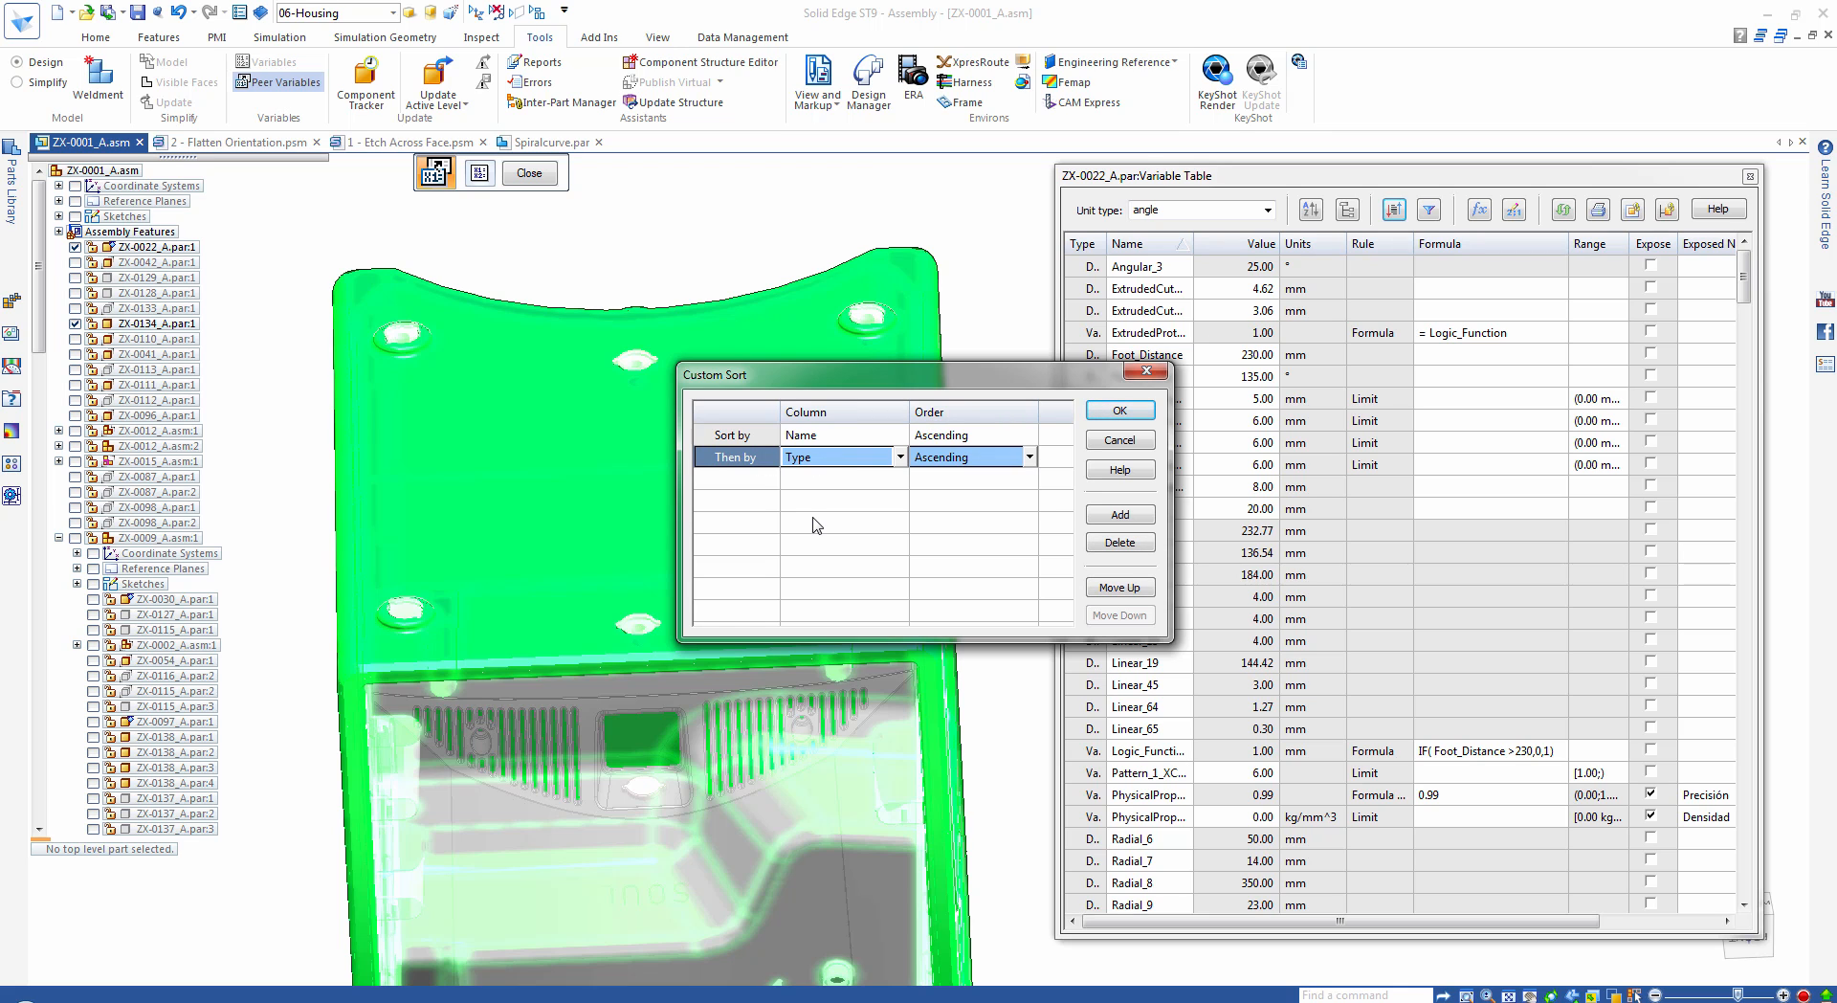
{"action": "left_click", "coordinate": [1119, 411]}
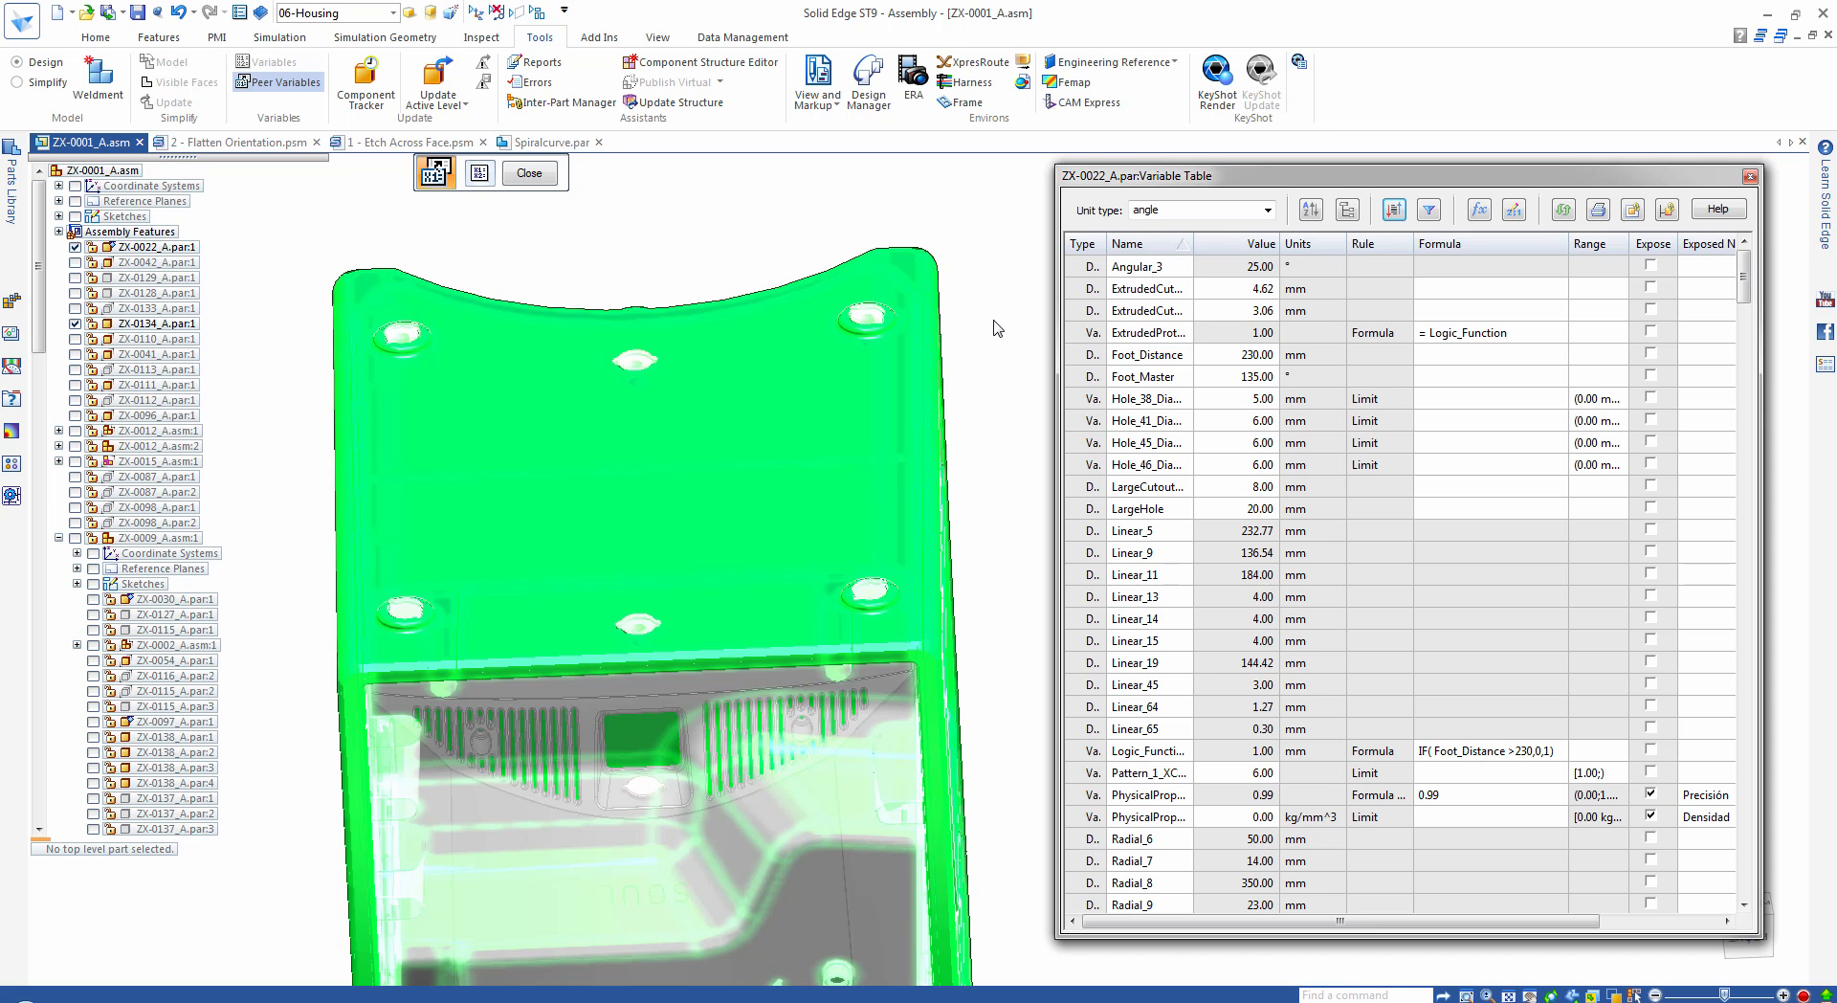
Examine the Function Wizard's Math & Trig function PI and the arguments of the Logical function IF.
{"action": "left_click", "coordinate": [1480, 213]}
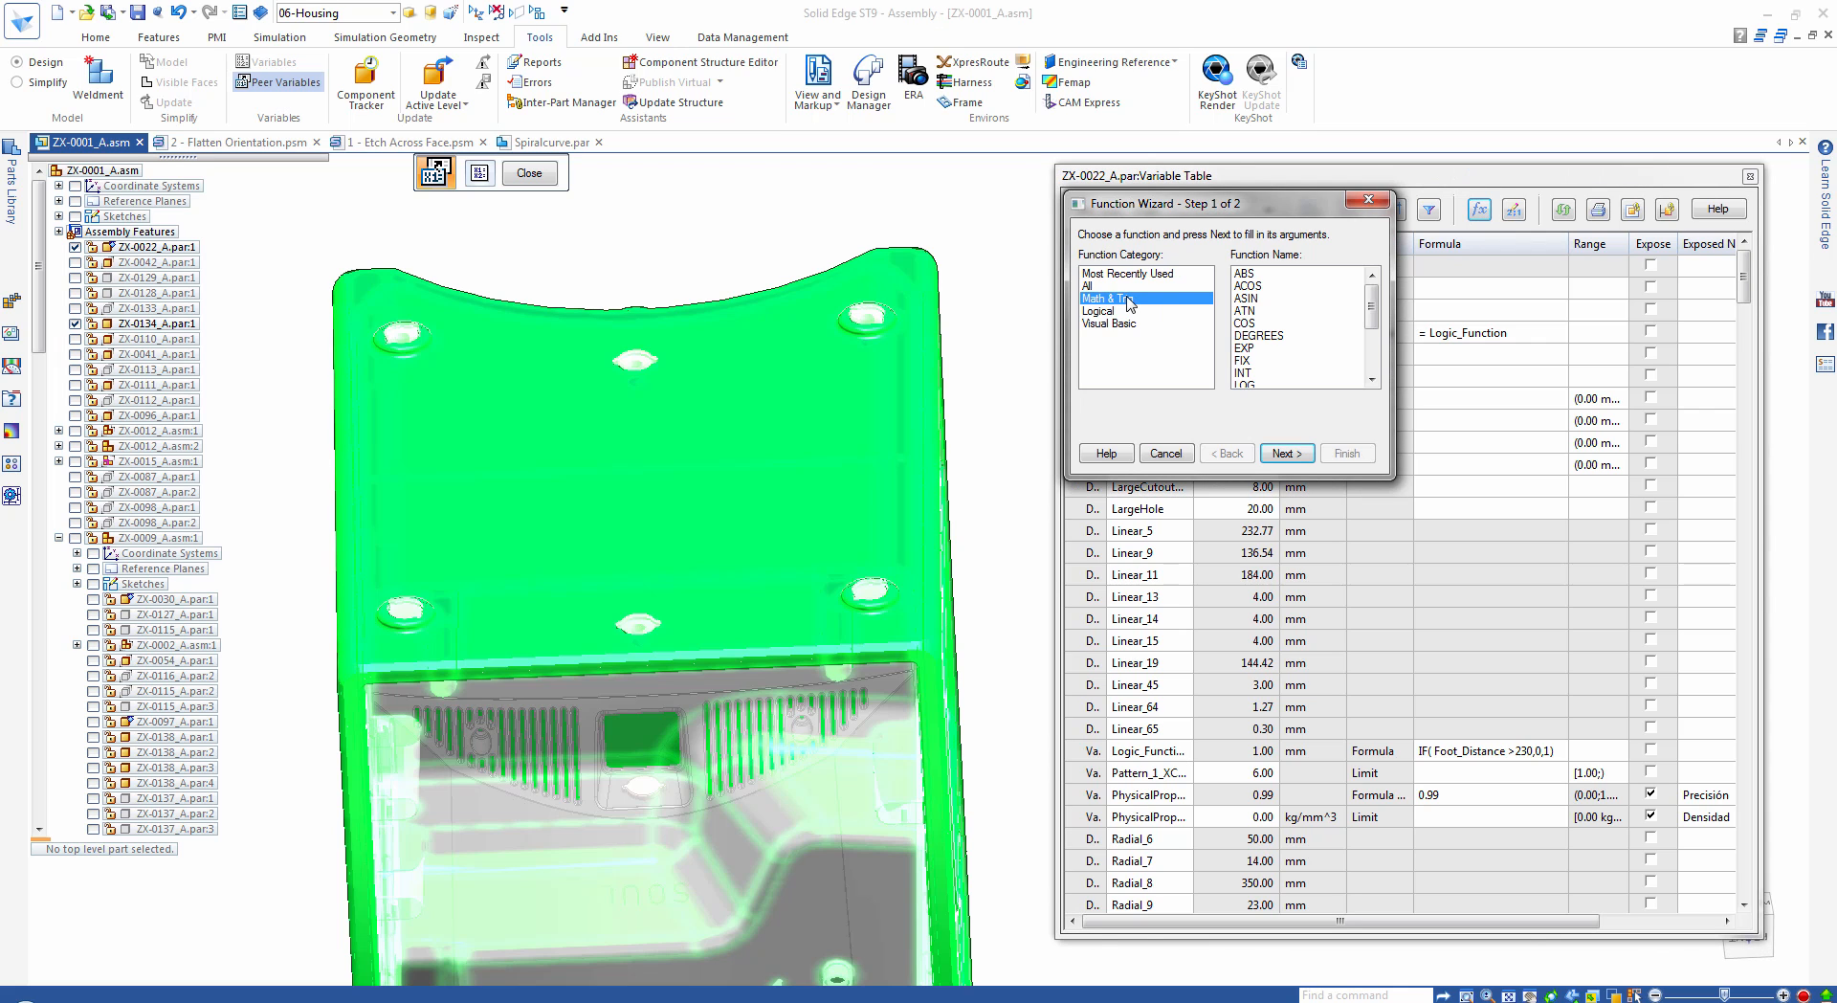
{"action": "left_click_drag", "start_coordinate": [1372, 304], "coordinate": [1371, 328]}
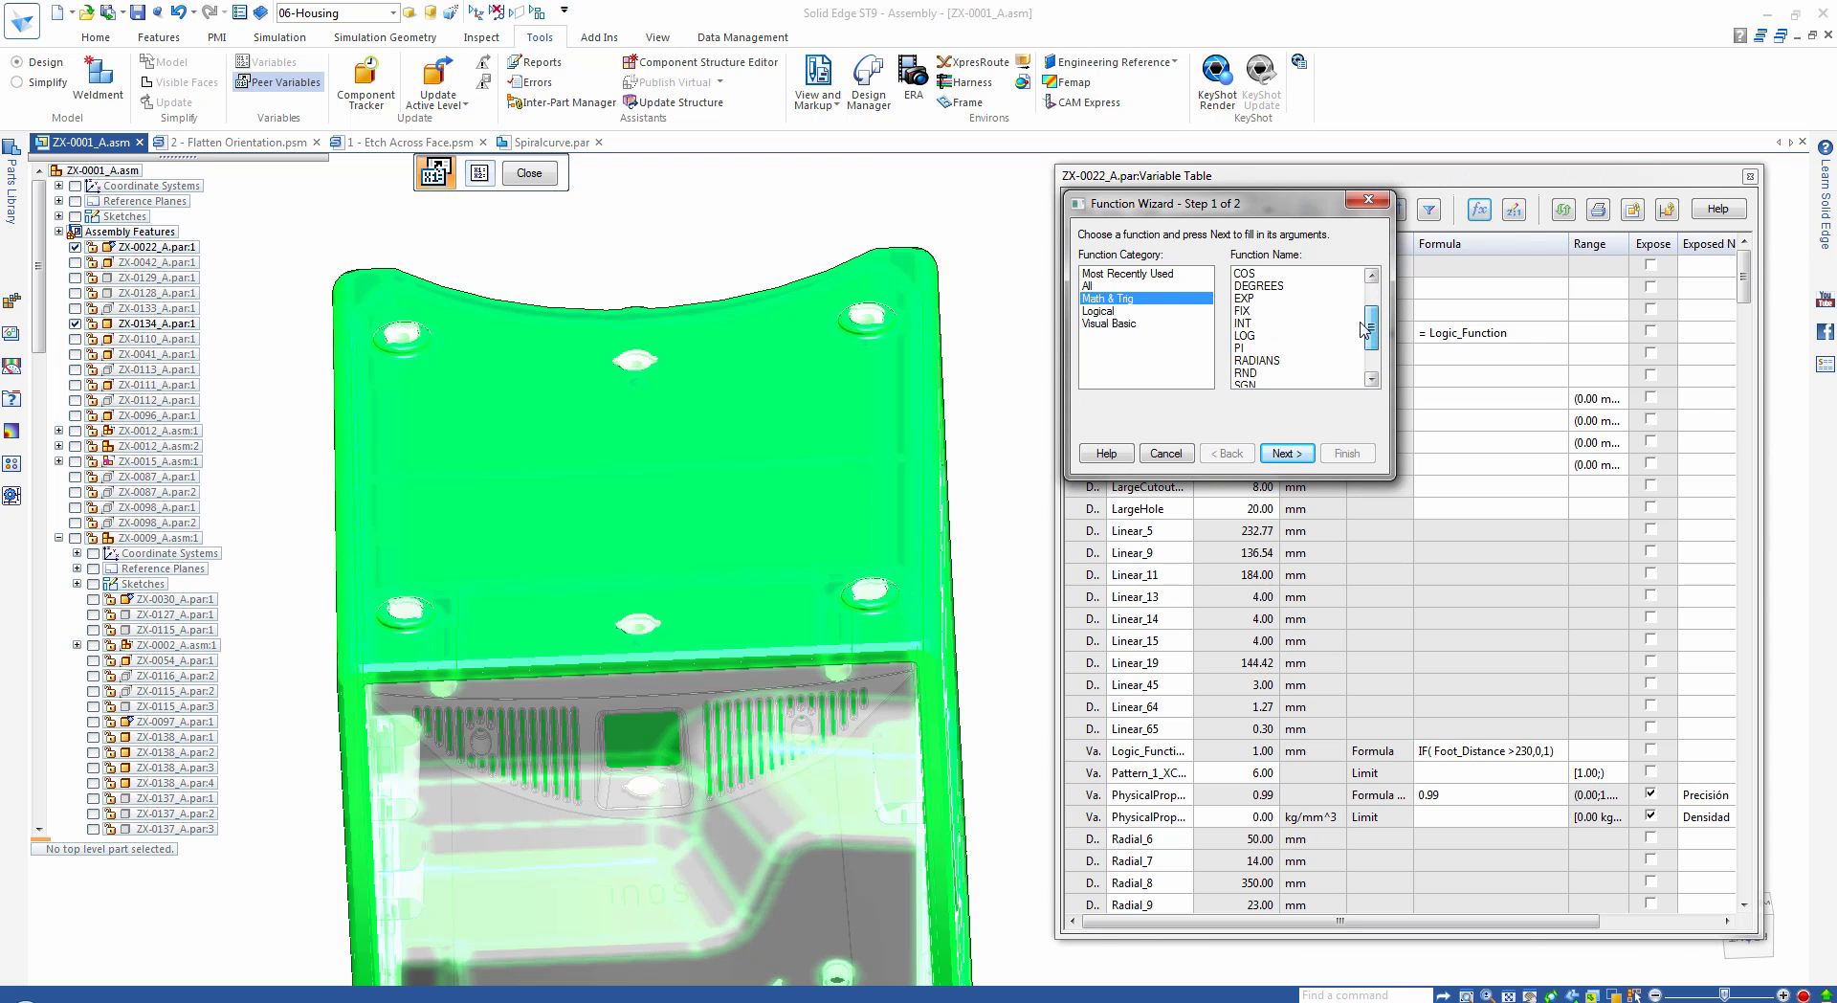
{"action": "left_click", "coordinate": [1243, 348]}
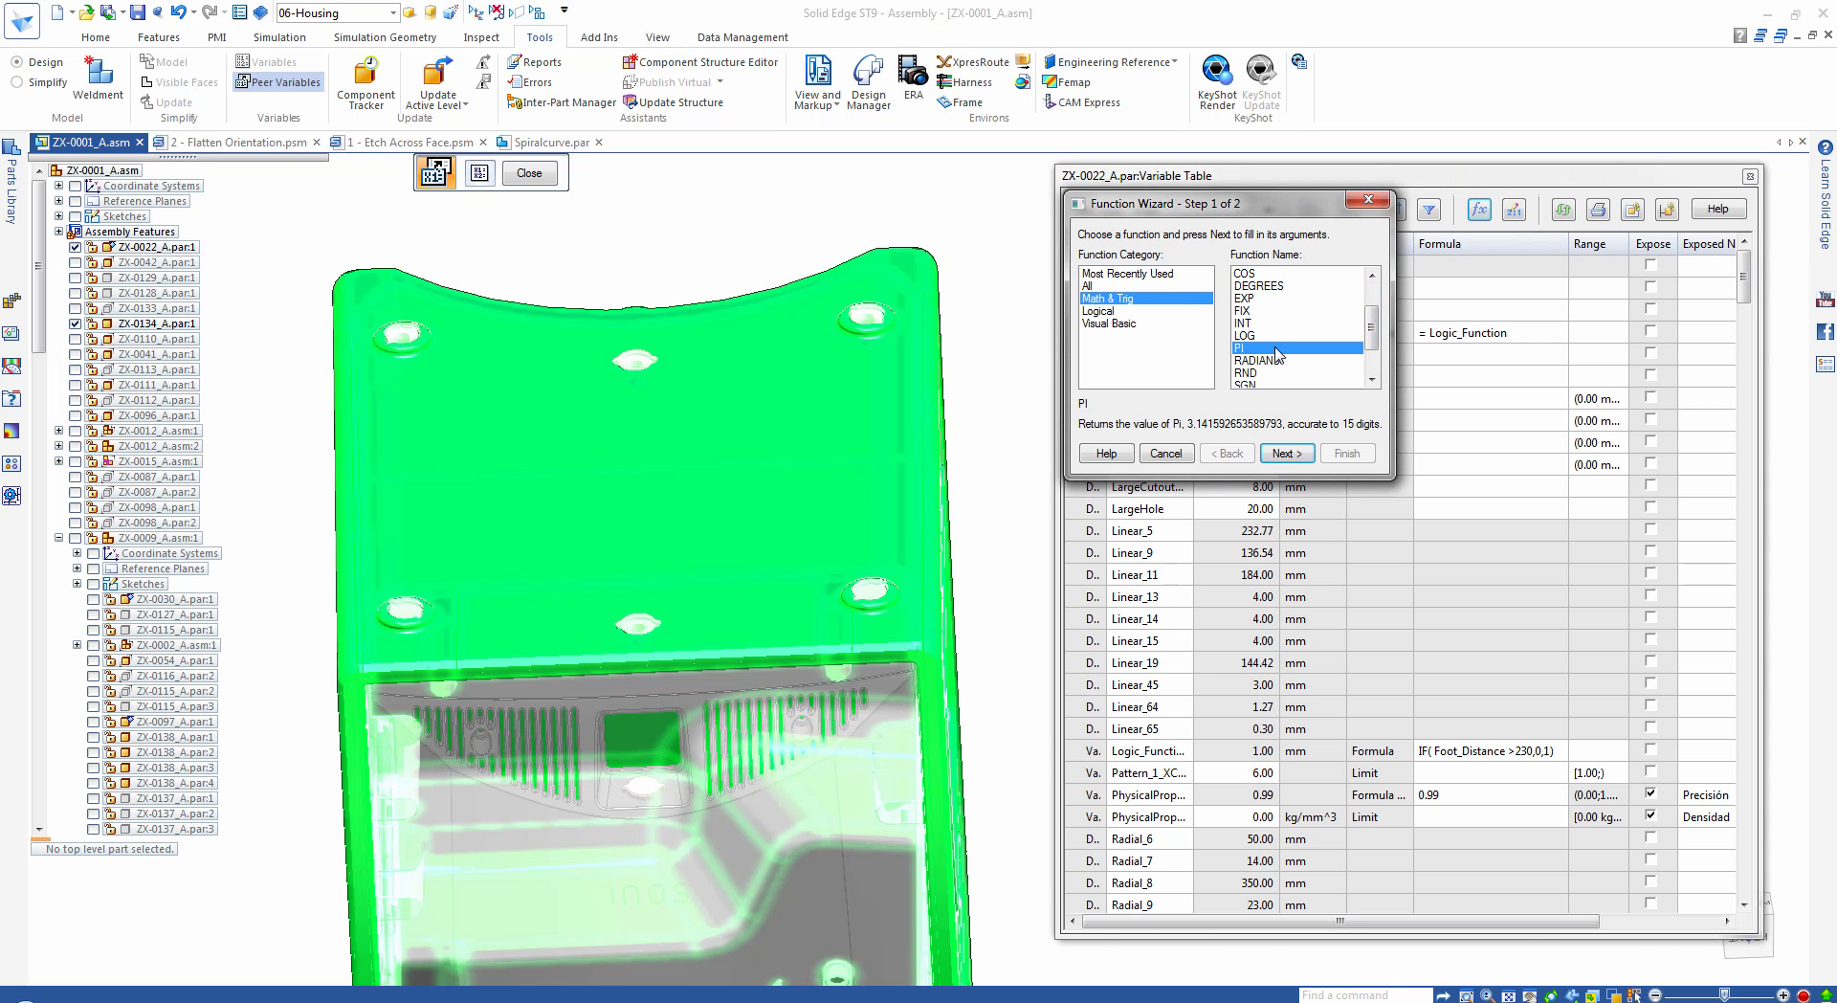
{"action": "left_click", "coordinate": [1110, 312]}
{"action": "left_click", "coordinate": [1245, 273]}
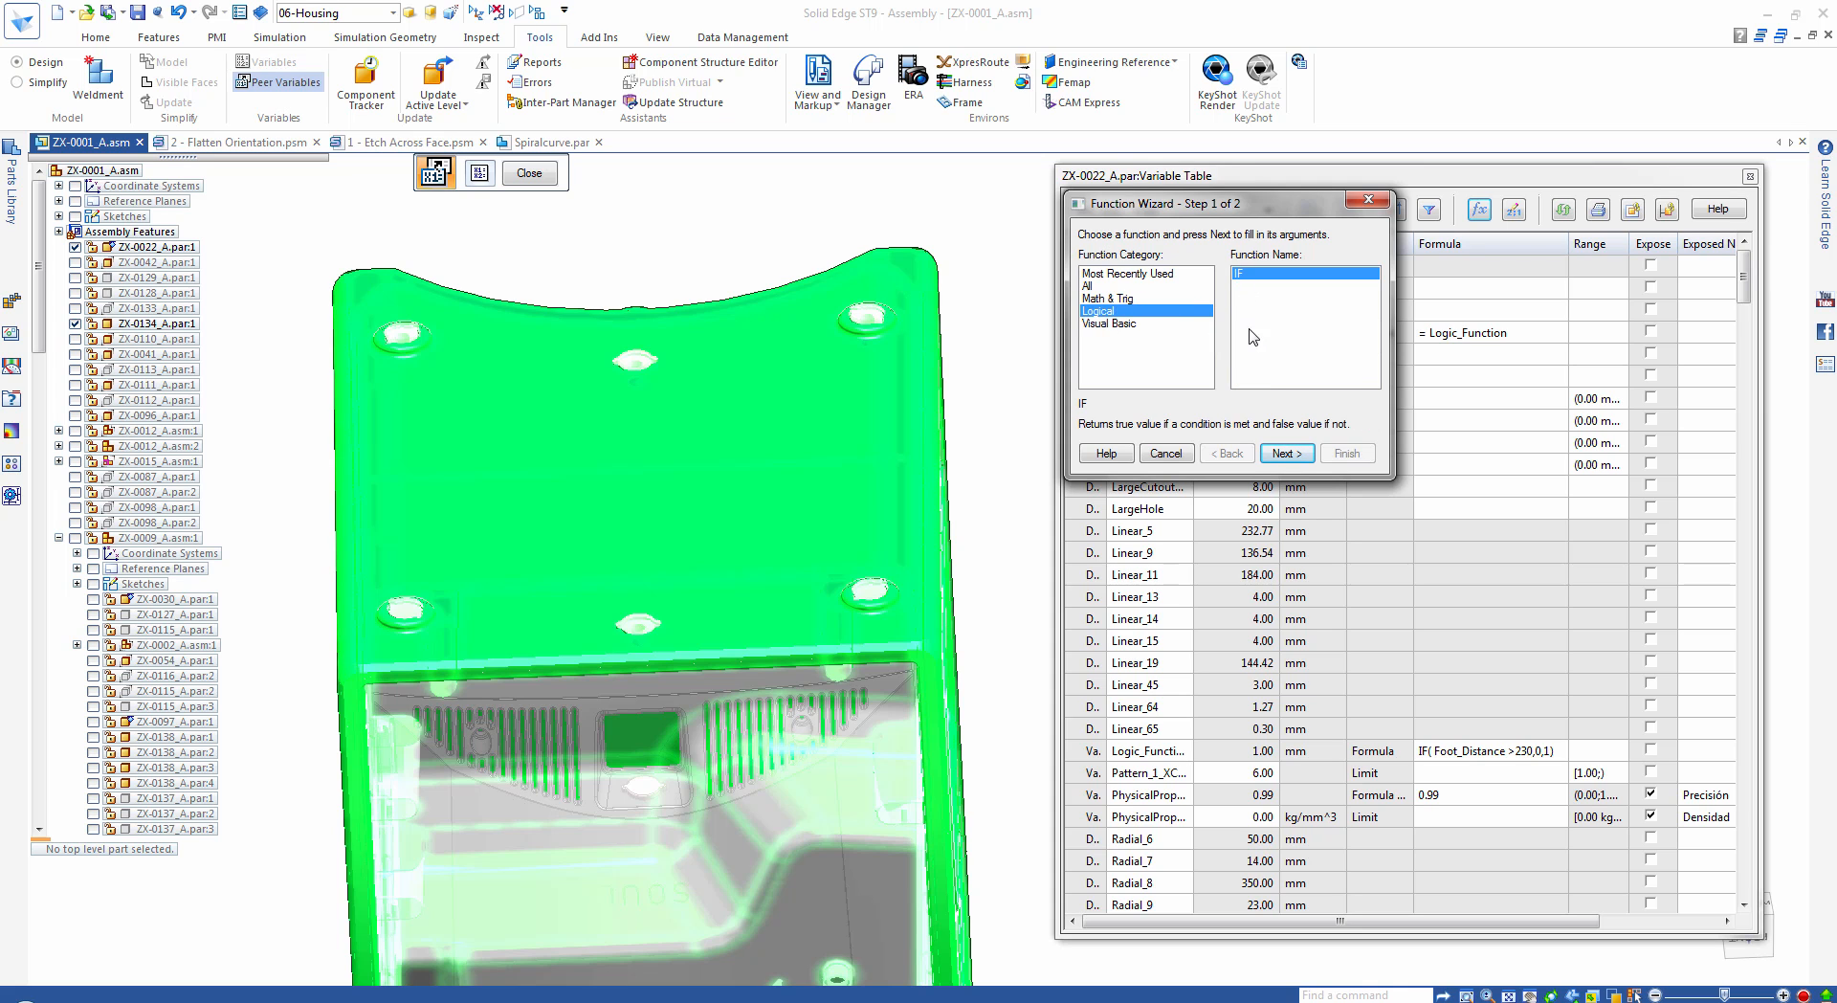
{"action": "left_click", "coordinate": [1289, 454]}
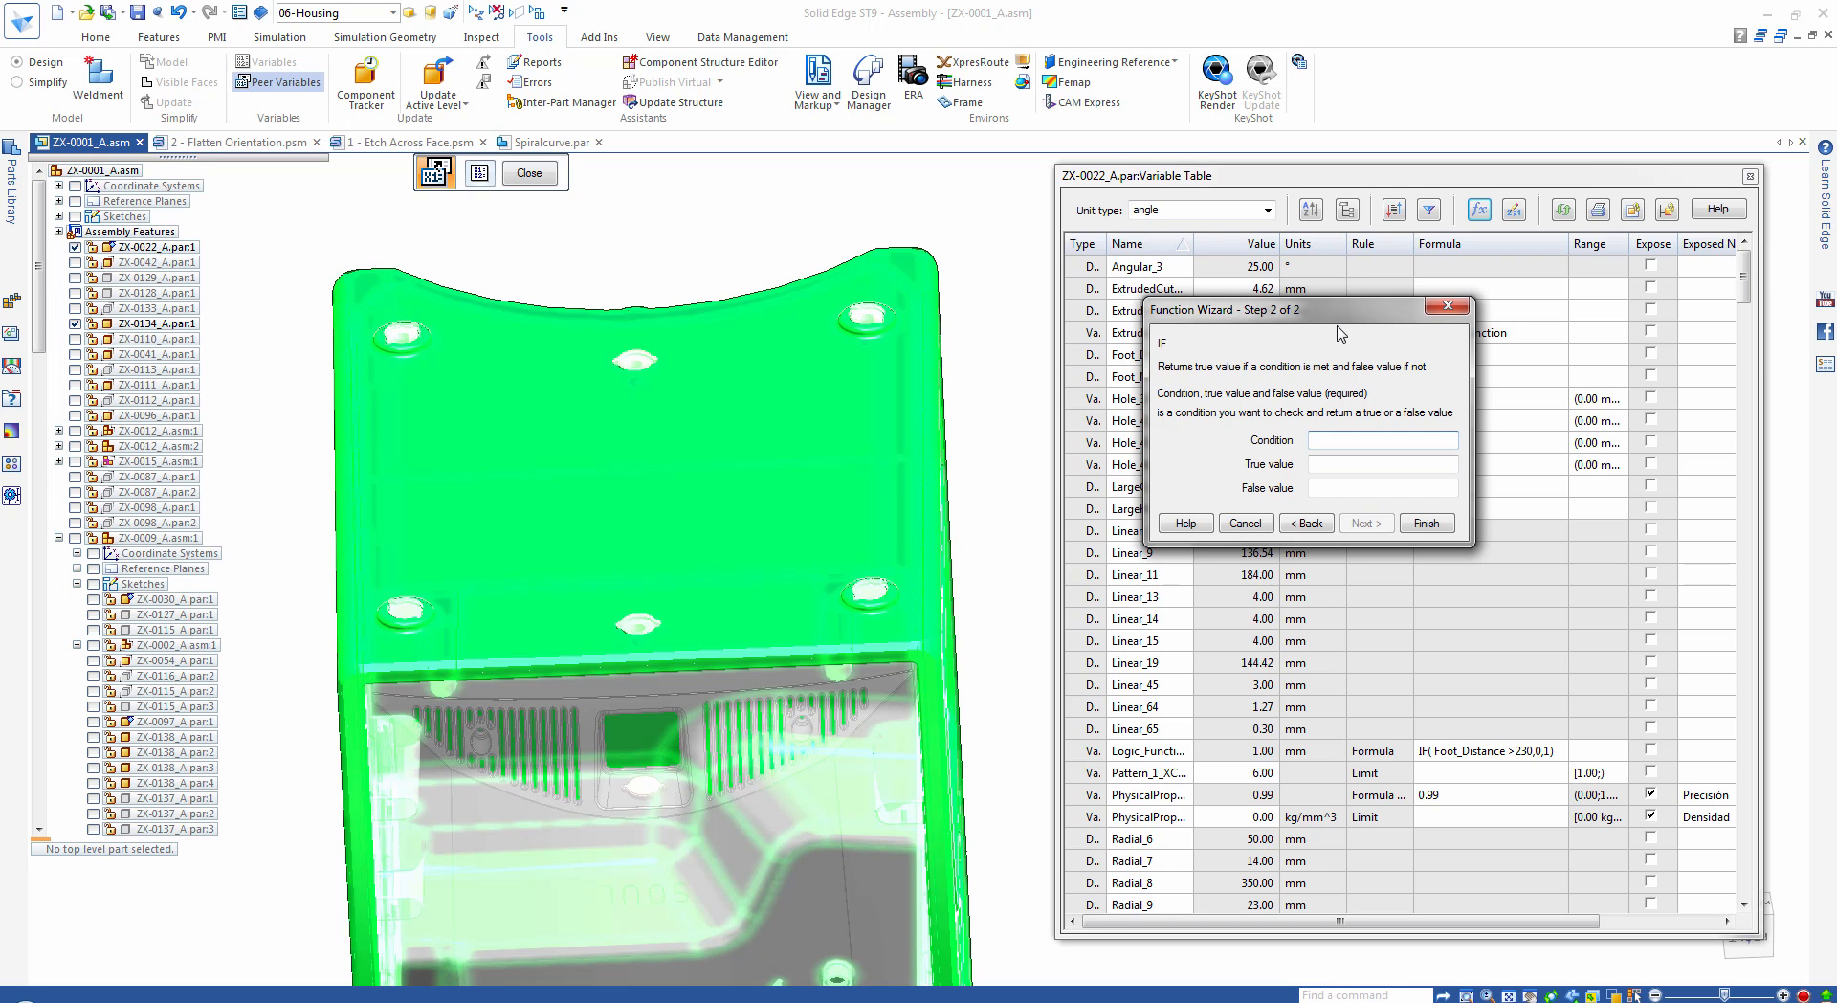
{"action": "left_click", "coordinate": [1448, 305]}
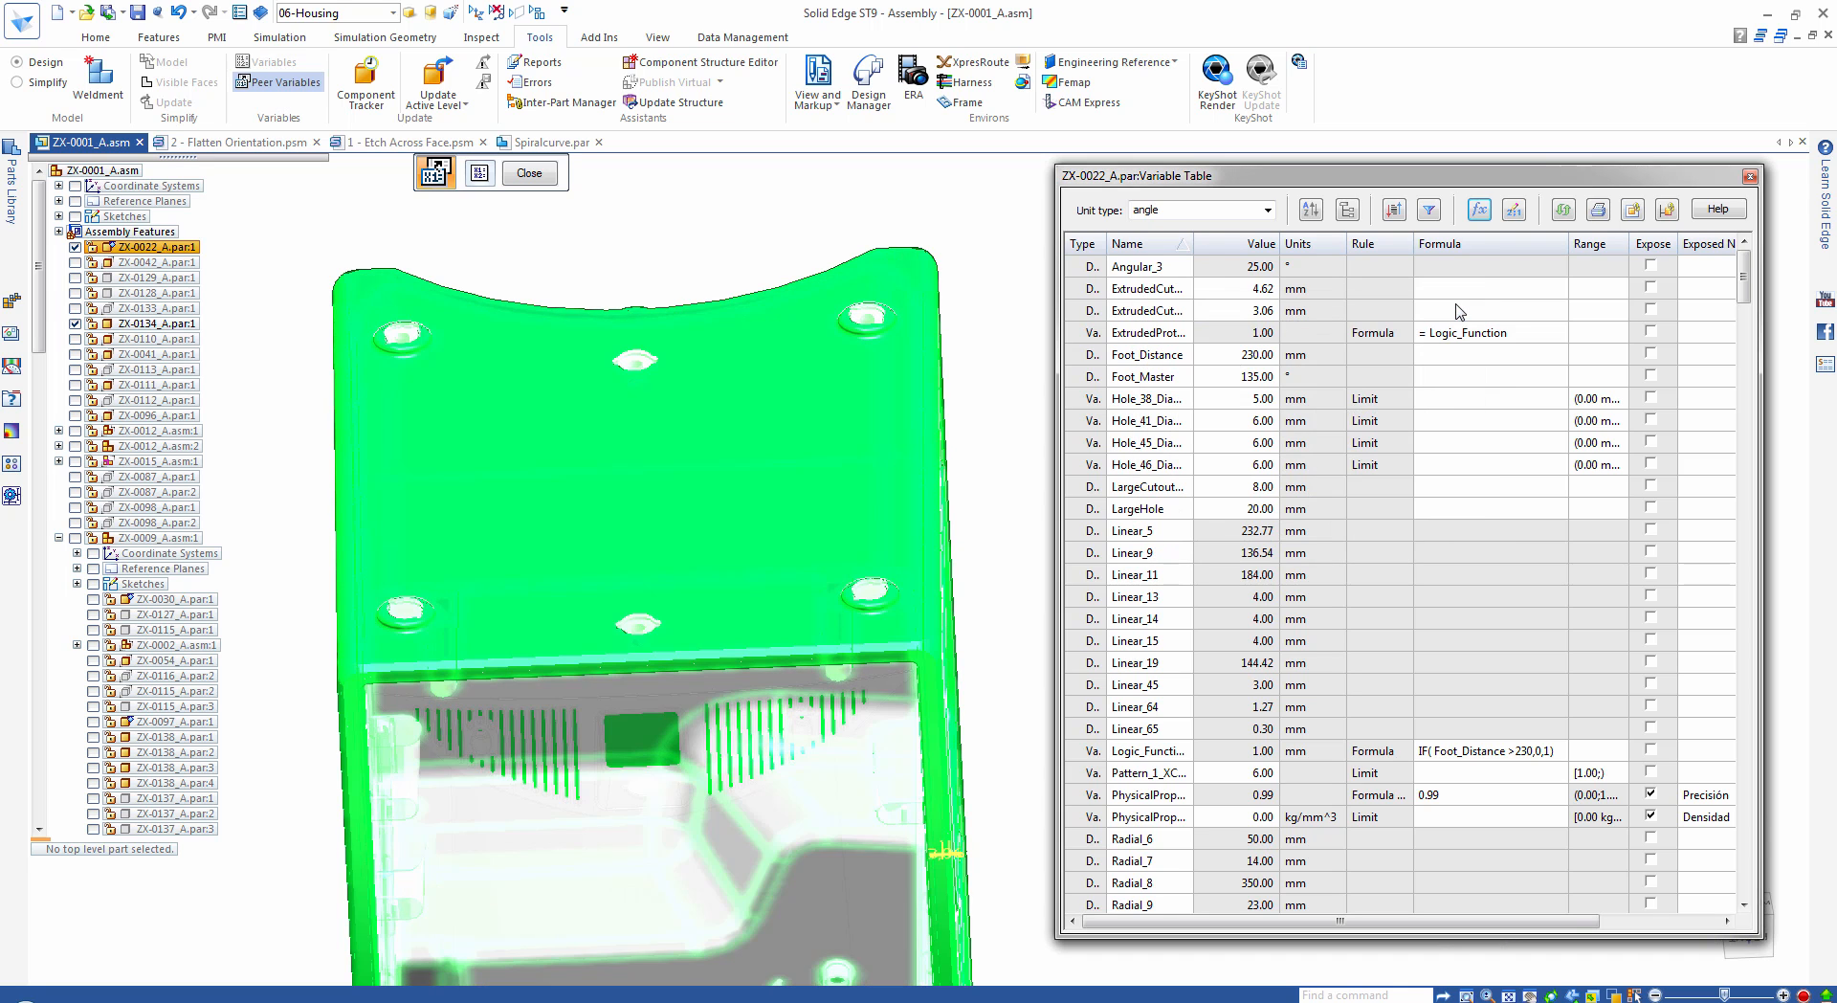
Review the Logic_Function IF formula, set Foot_Distance to 250 mm, and leave the peer variables.
{"action": "left_click", "coordinate": [1461, 755]}
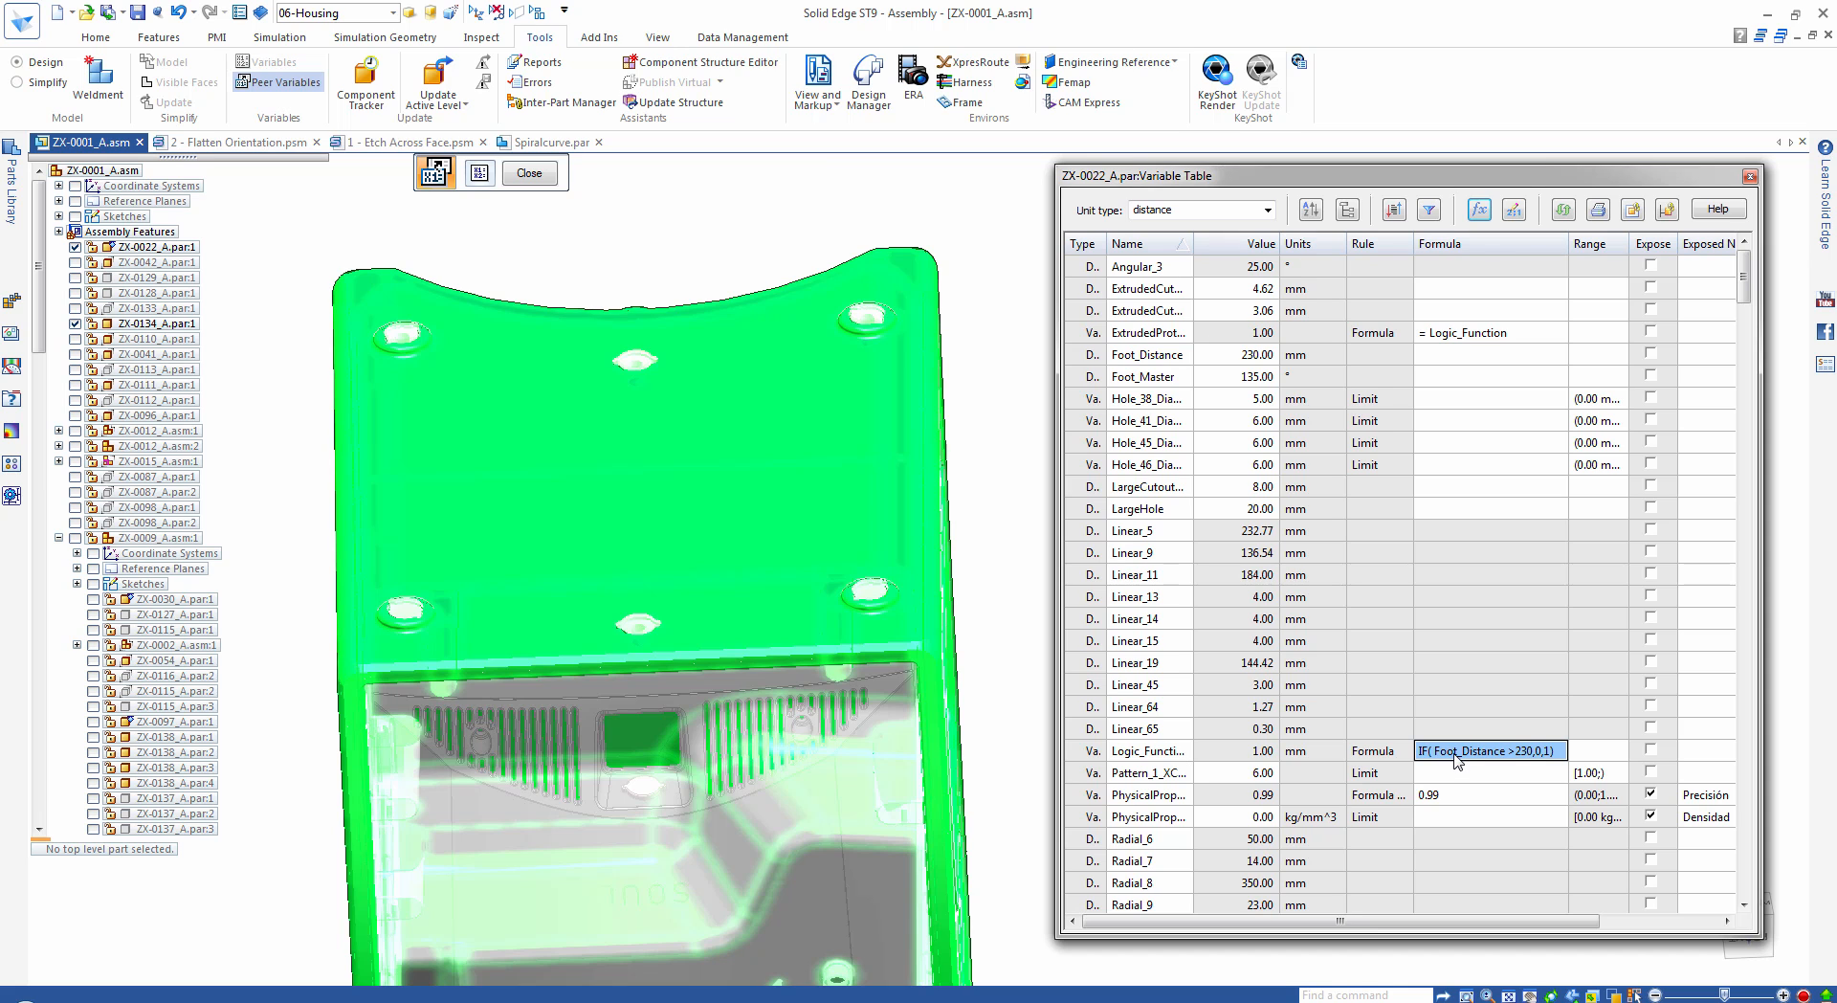
{"action": "left_click", "coordinate": [1455, 753]}
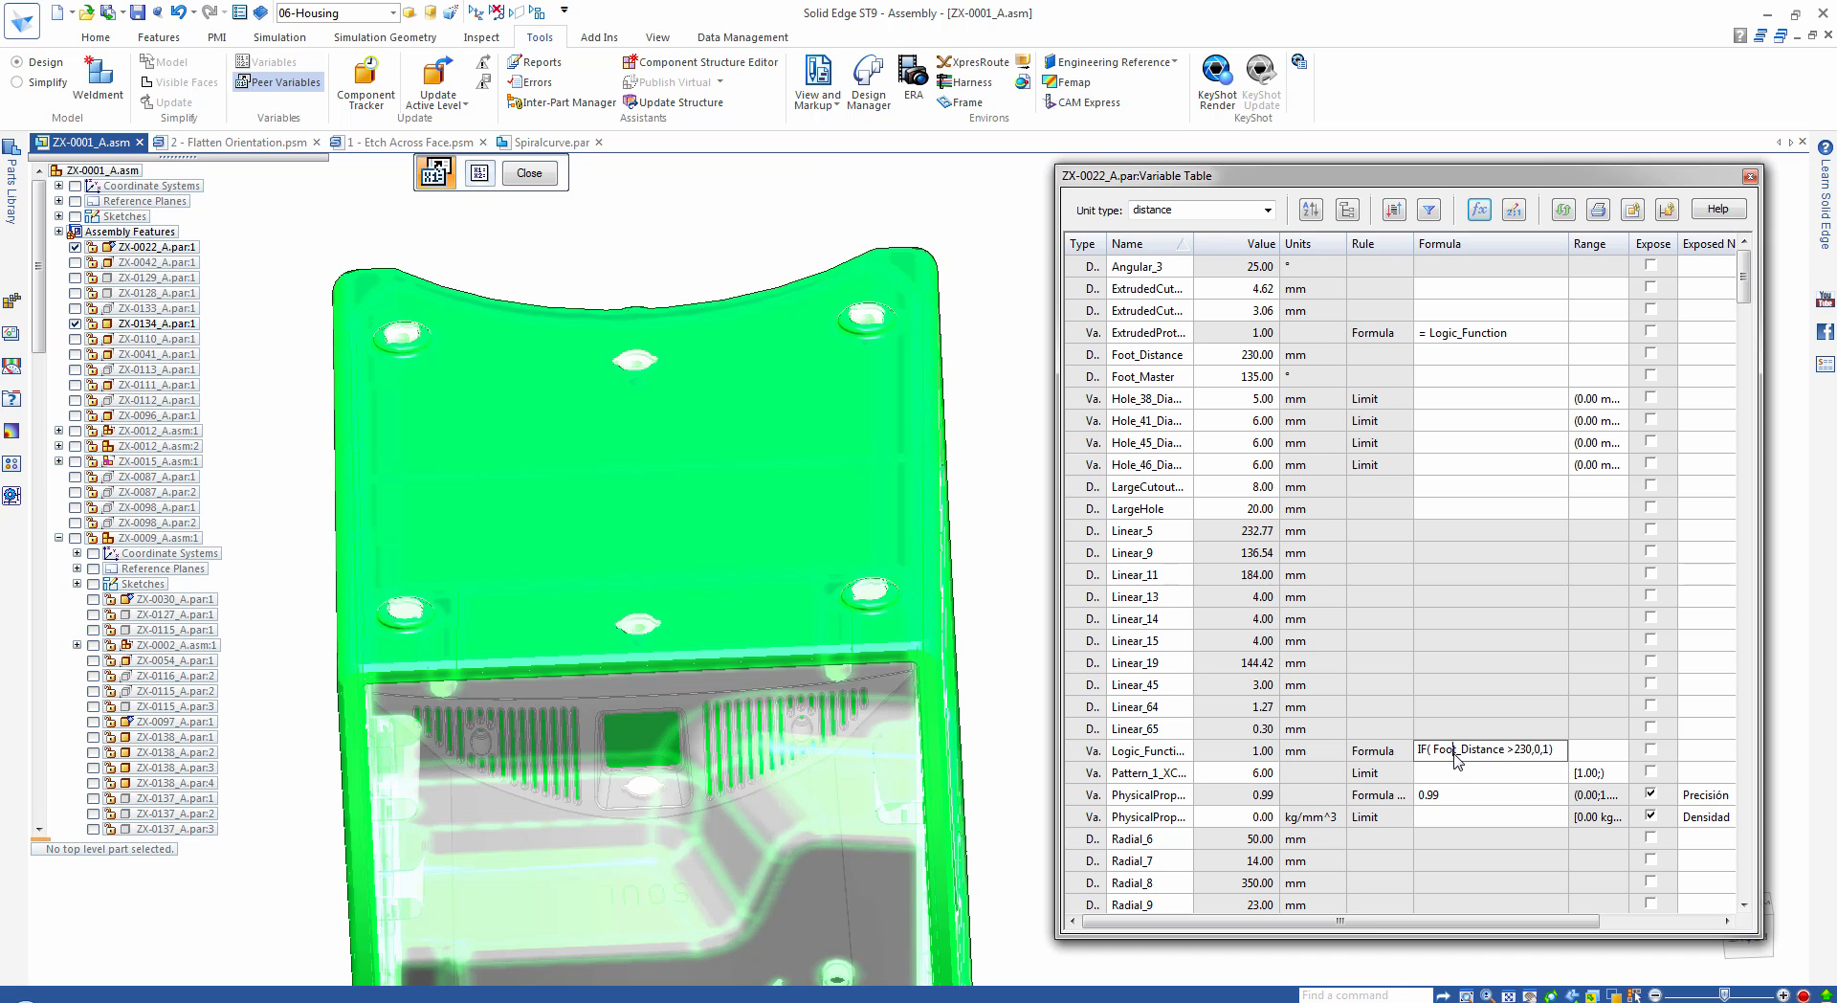
{"action": "left_click", "coordinate": [1539, 750]}
{"action": "left_click", "coordinate": [1258, 354]}
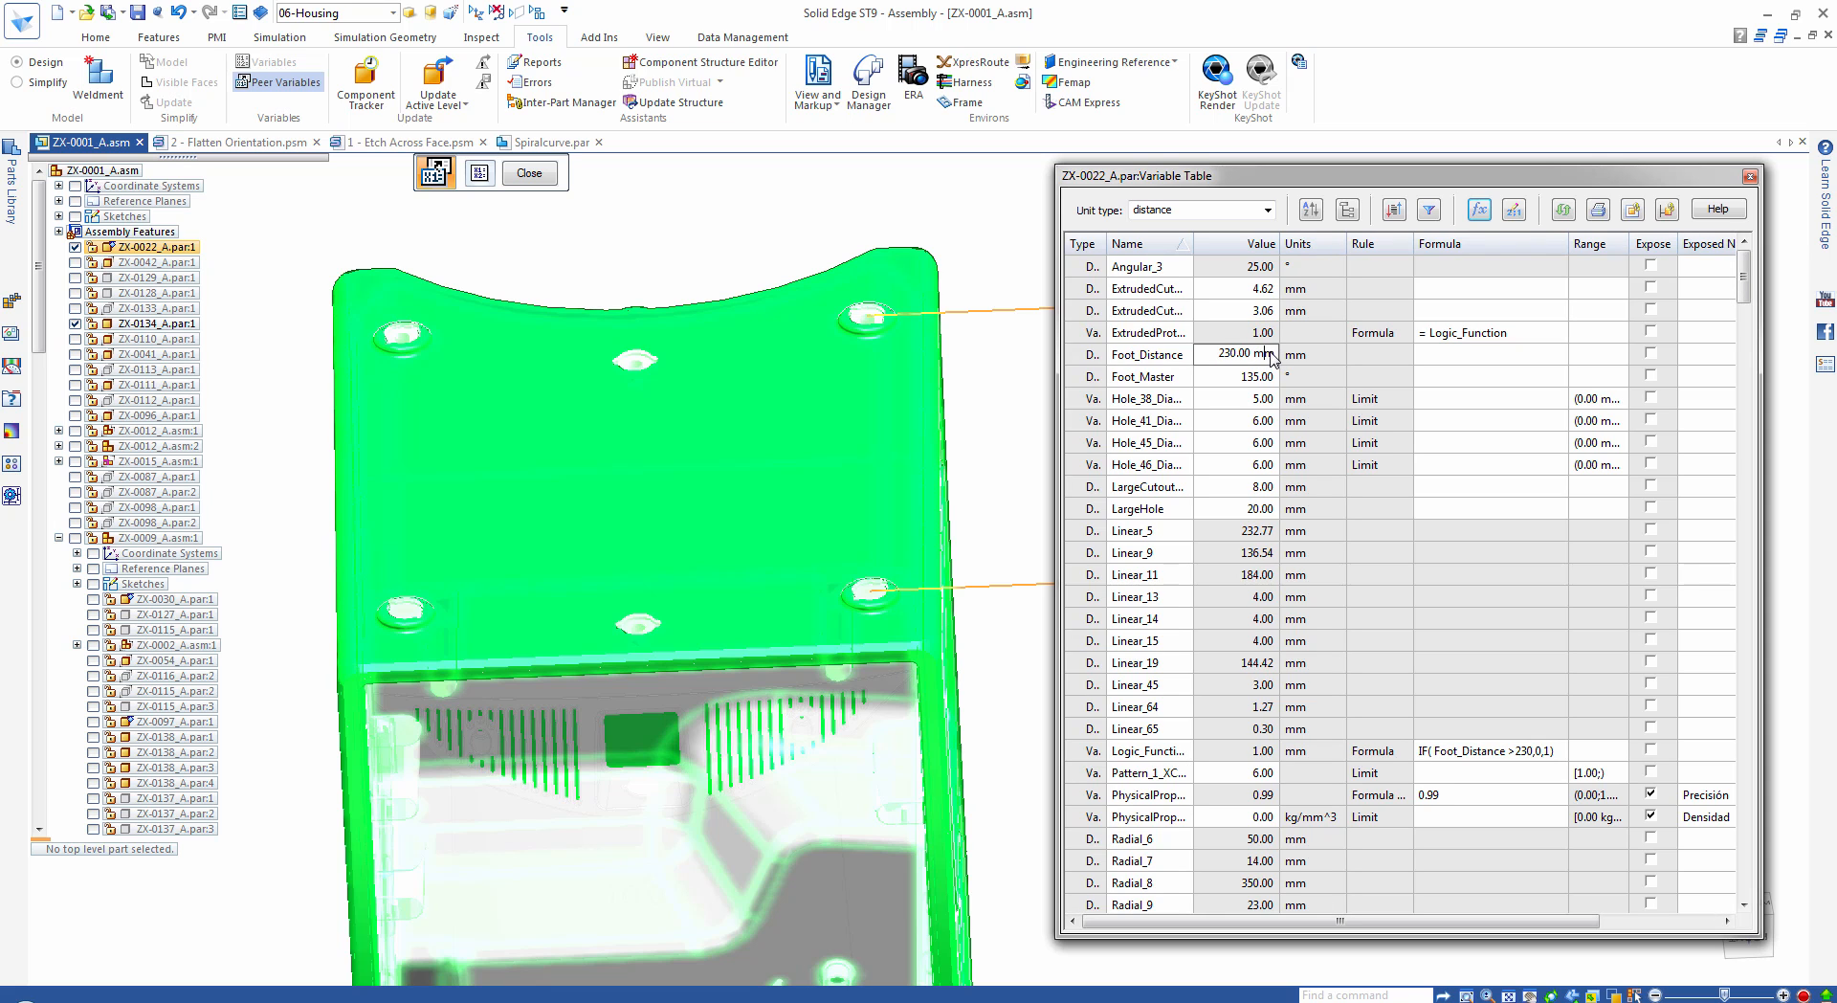
{"action": "left_click_drag", "start_coordinate": [1275, 354], "coordinate": [1213, 354]}
{"action": "type", "text": "250"}
{"action": "key", "text": "Return"}
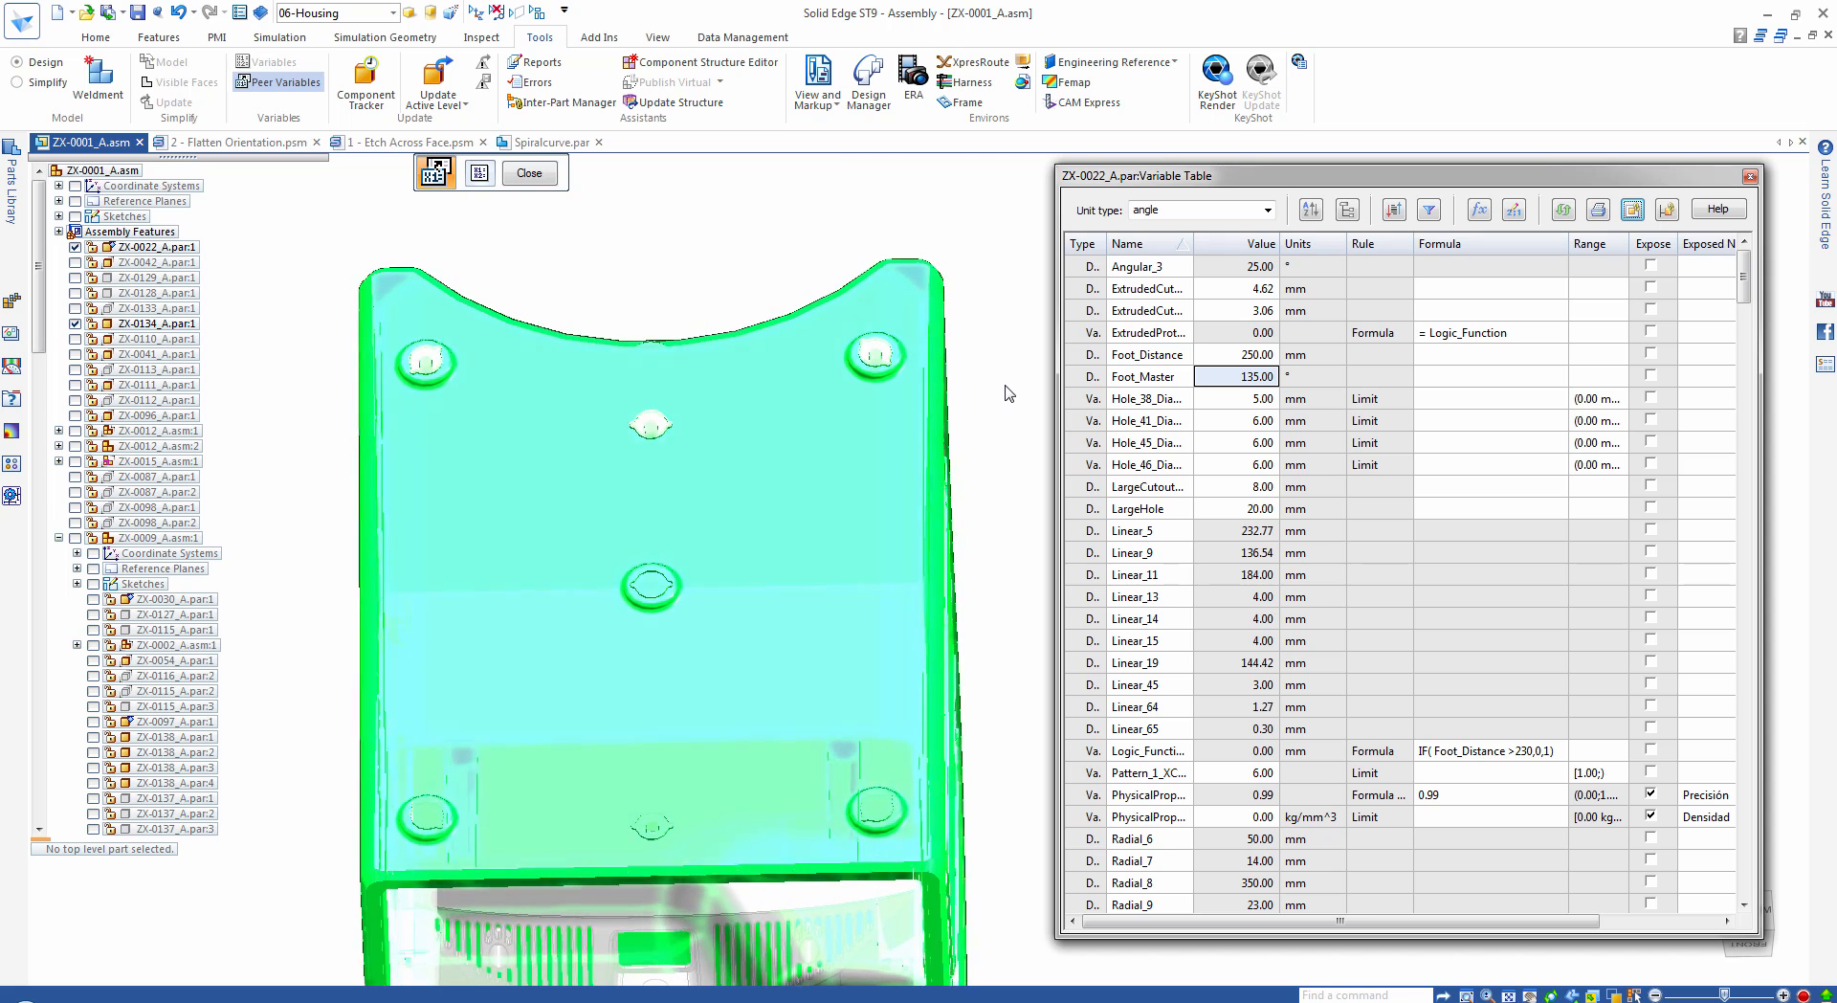
{"action": "left_click", "coordinate": [552, 178]}
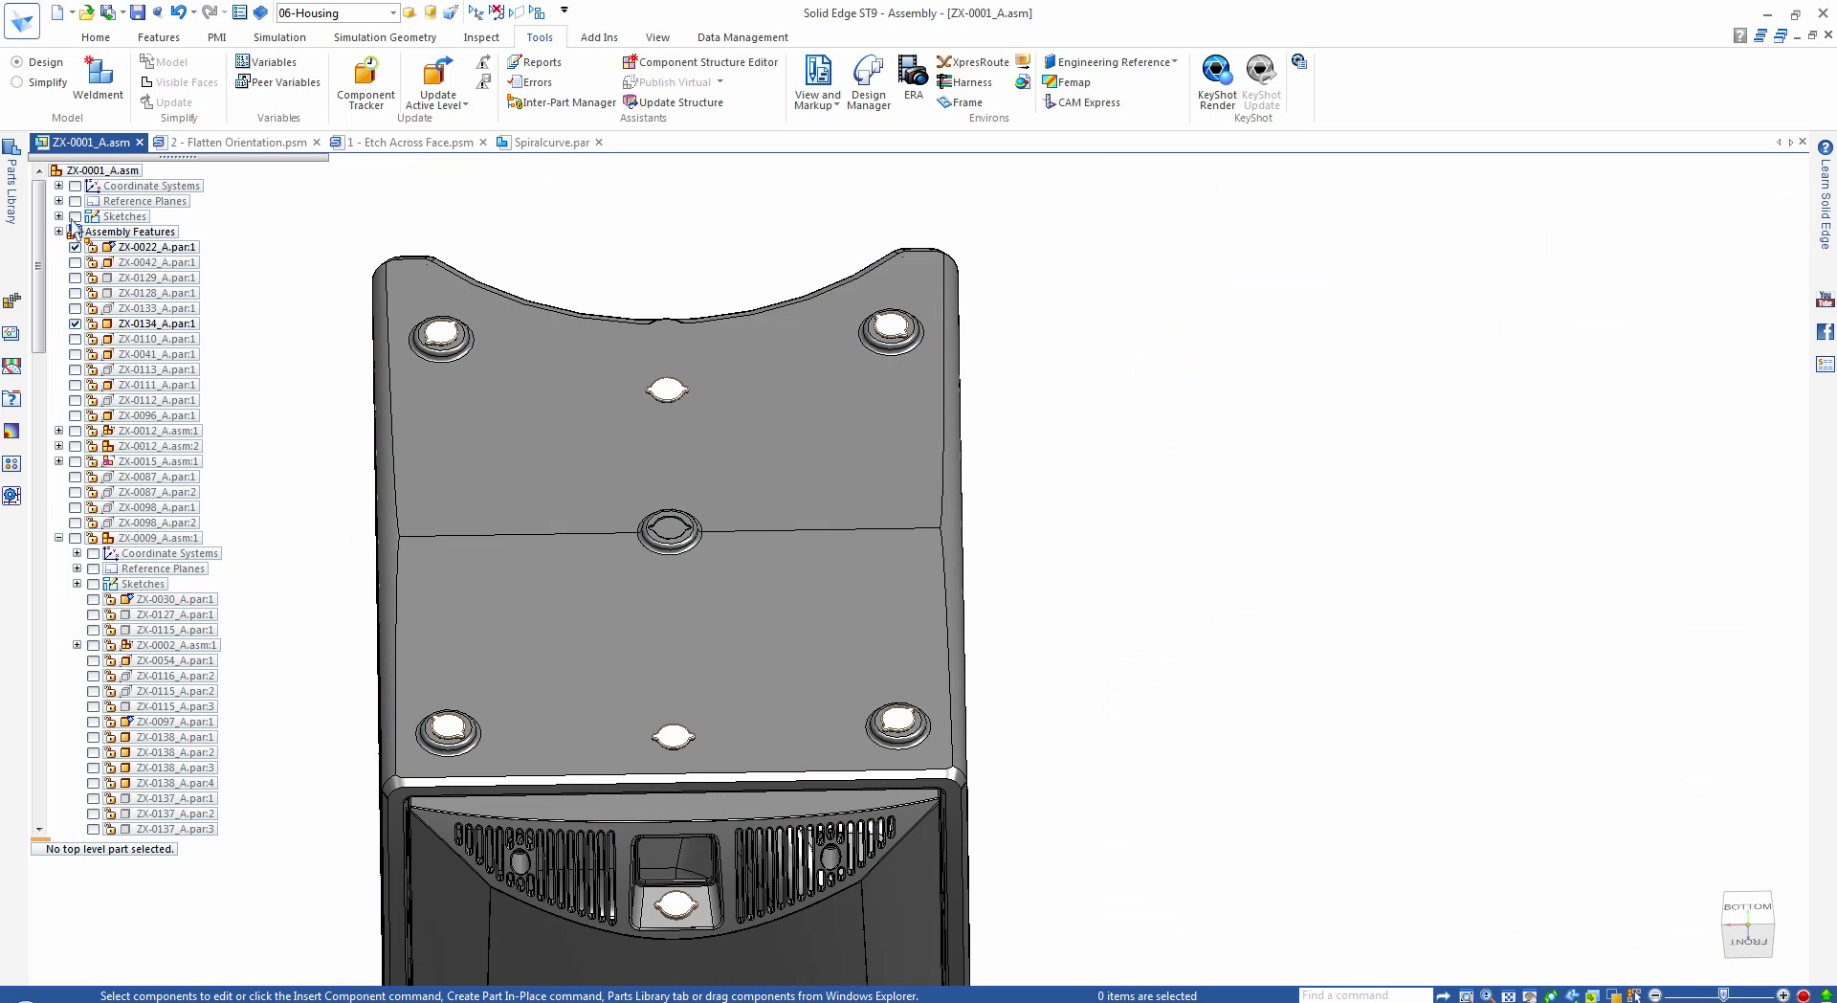
Edit the definition of Pattern_1 and accept its target locations to include the housing's new centre foot opening.
{"action": "left_click", "coordinate": [73, 218]}
{"action": "left_click_drag", "start_coordinate": [43, 331], "coordinate": [38, 802]}
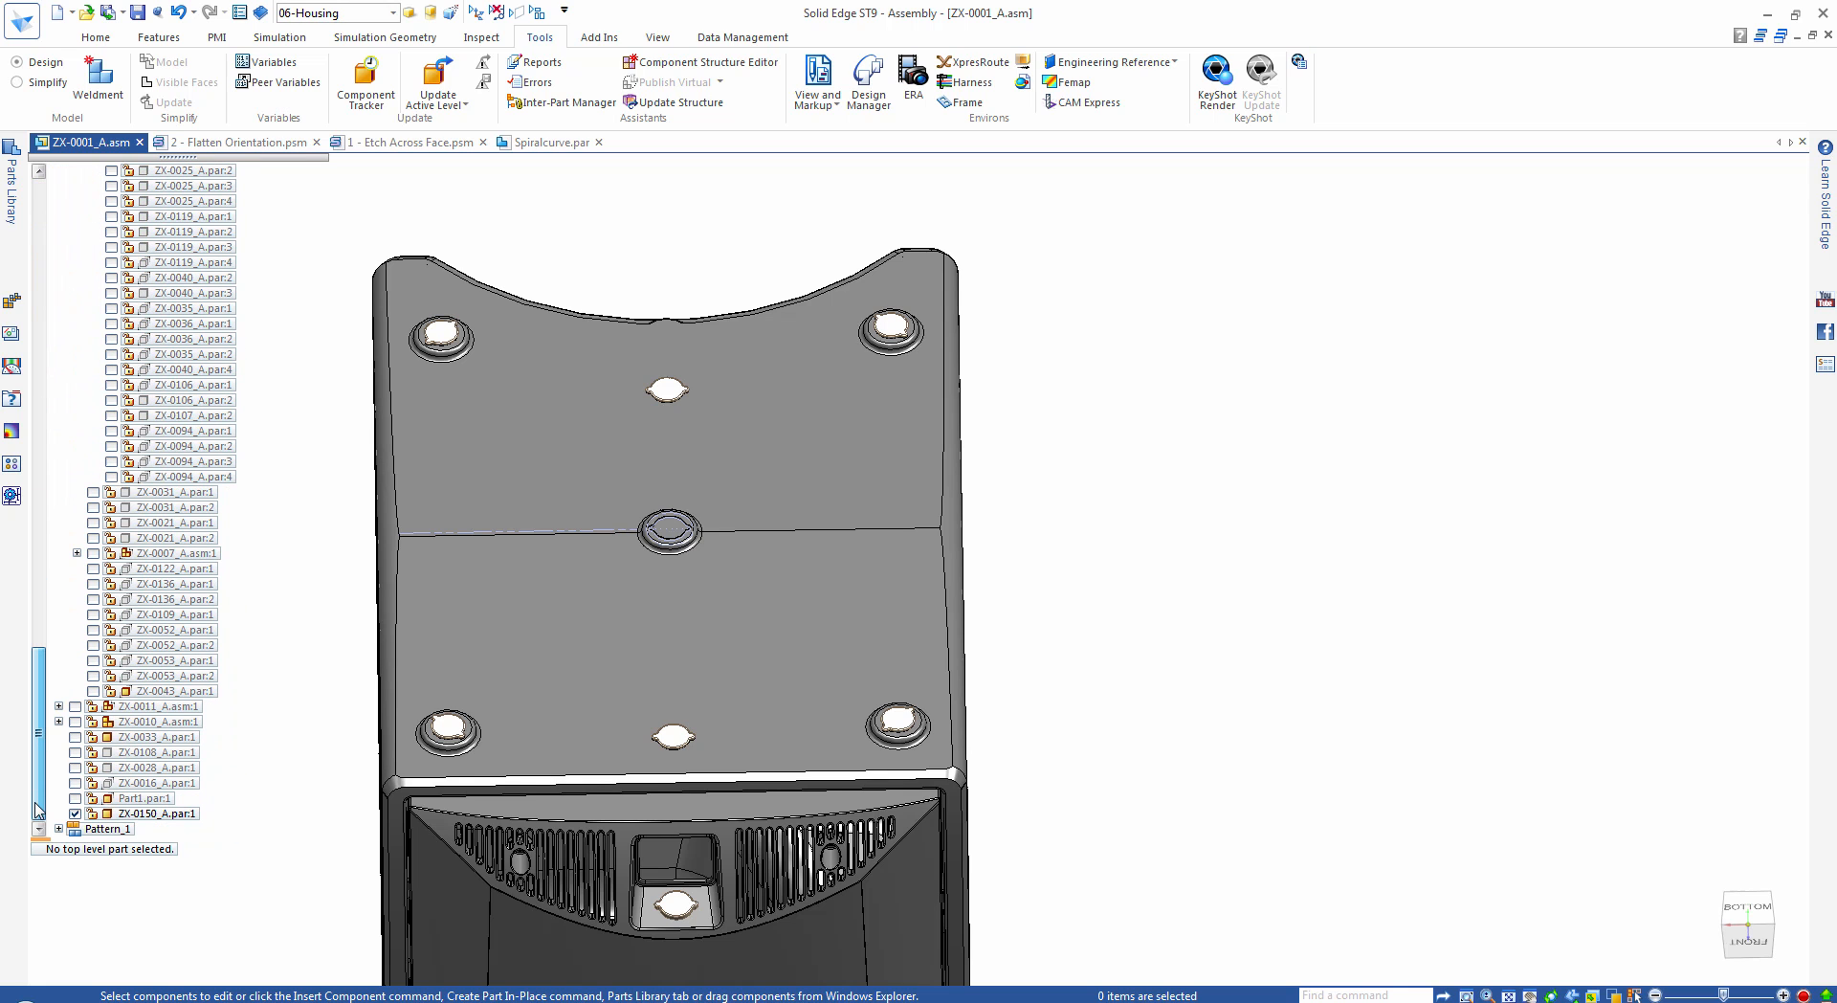
{"action": "left_click", "coordinate": [105, 828]}
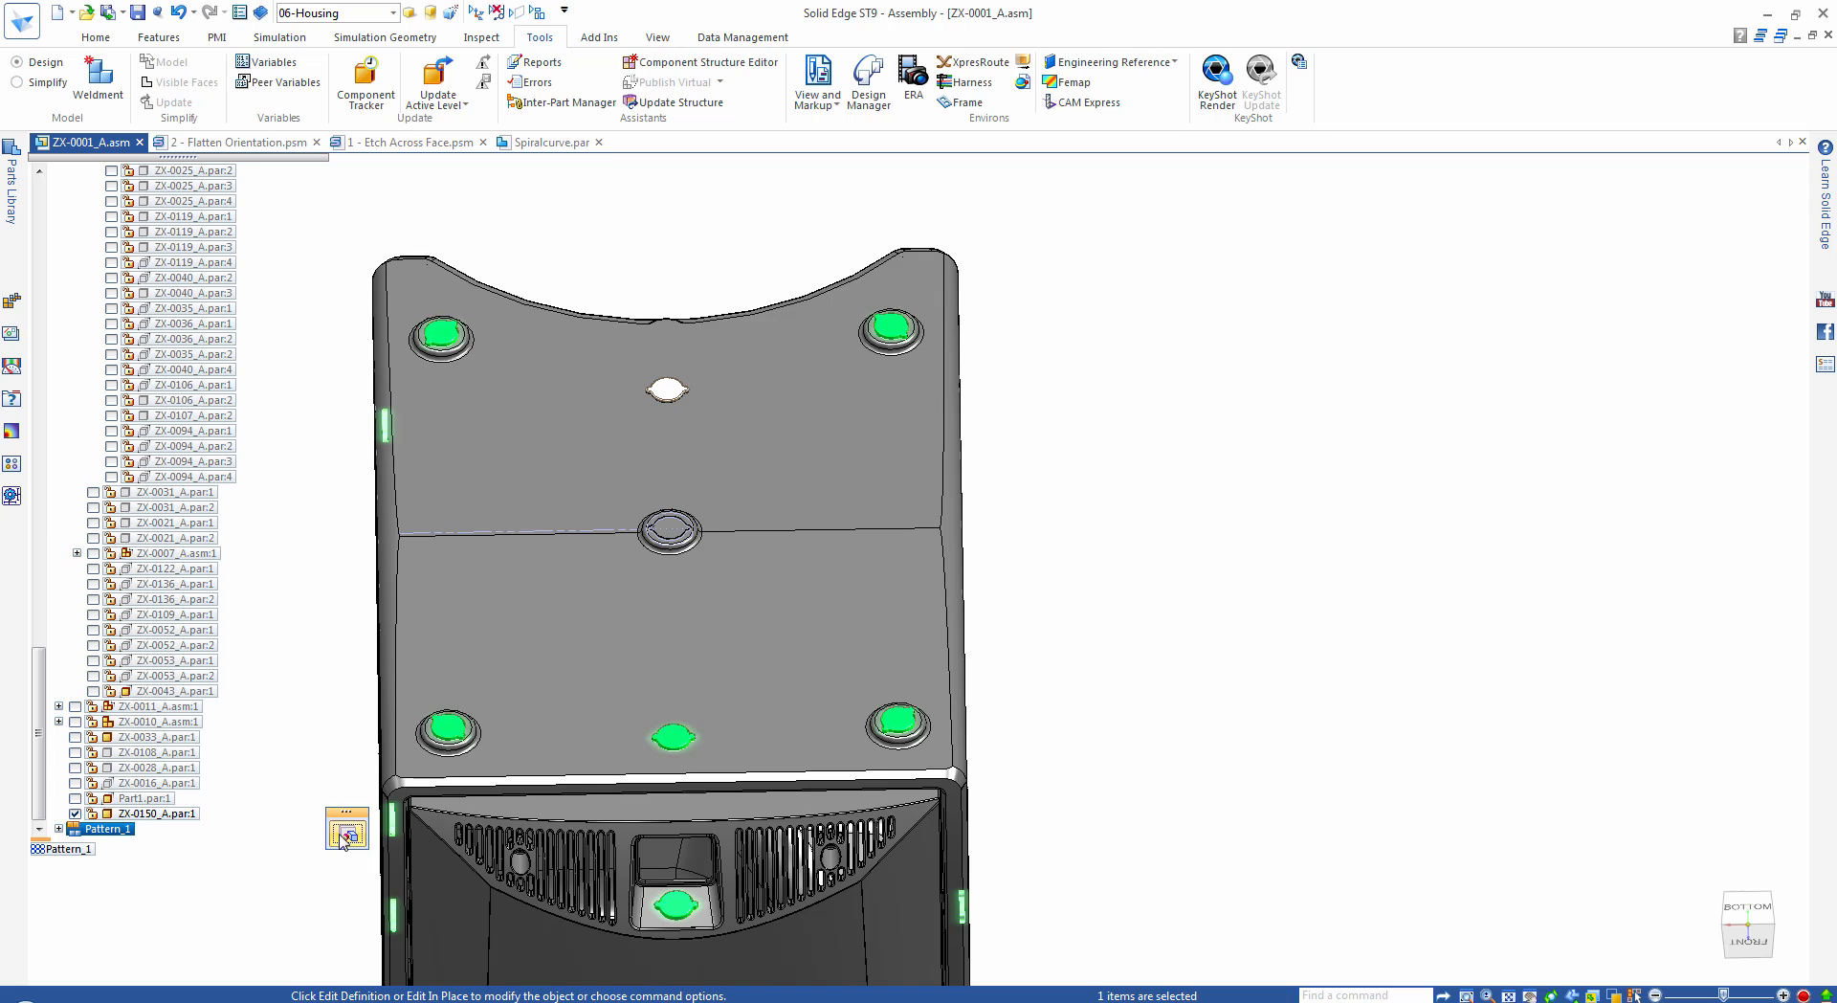
{"action": "left_click", "coordinate": [346, 833]}
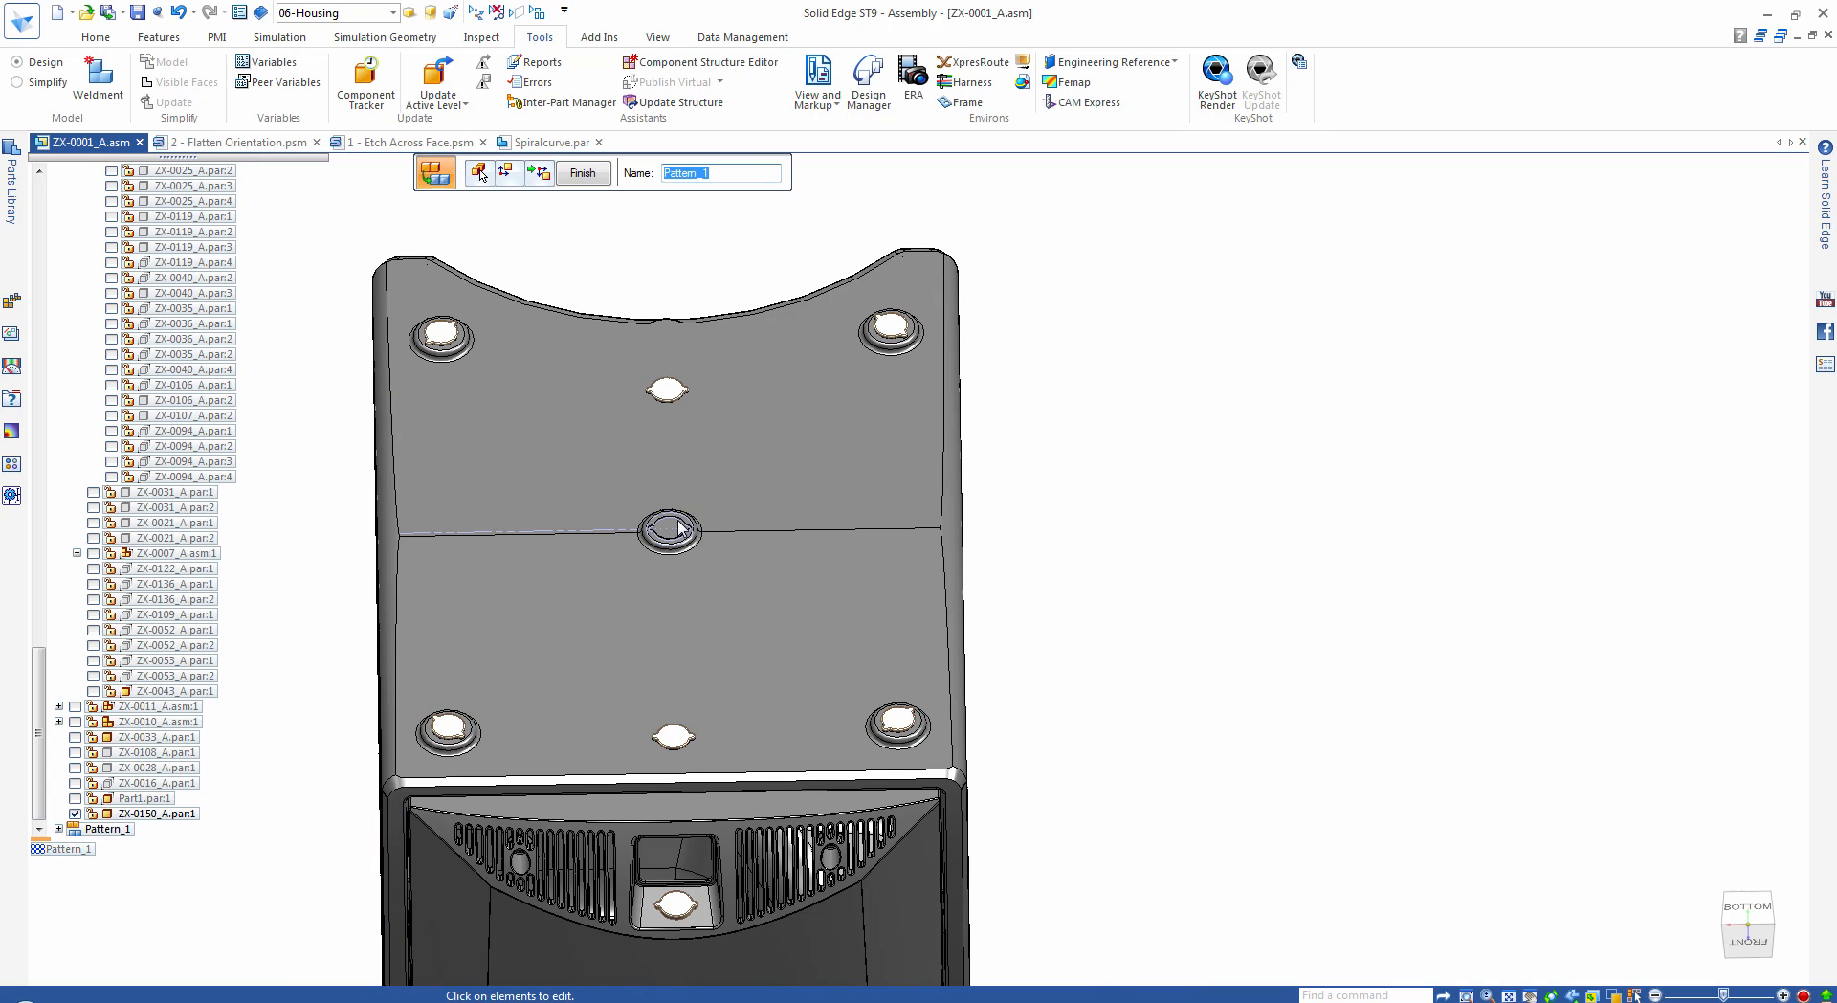
{"action": "left_click", "coordinate": [541, 174]}
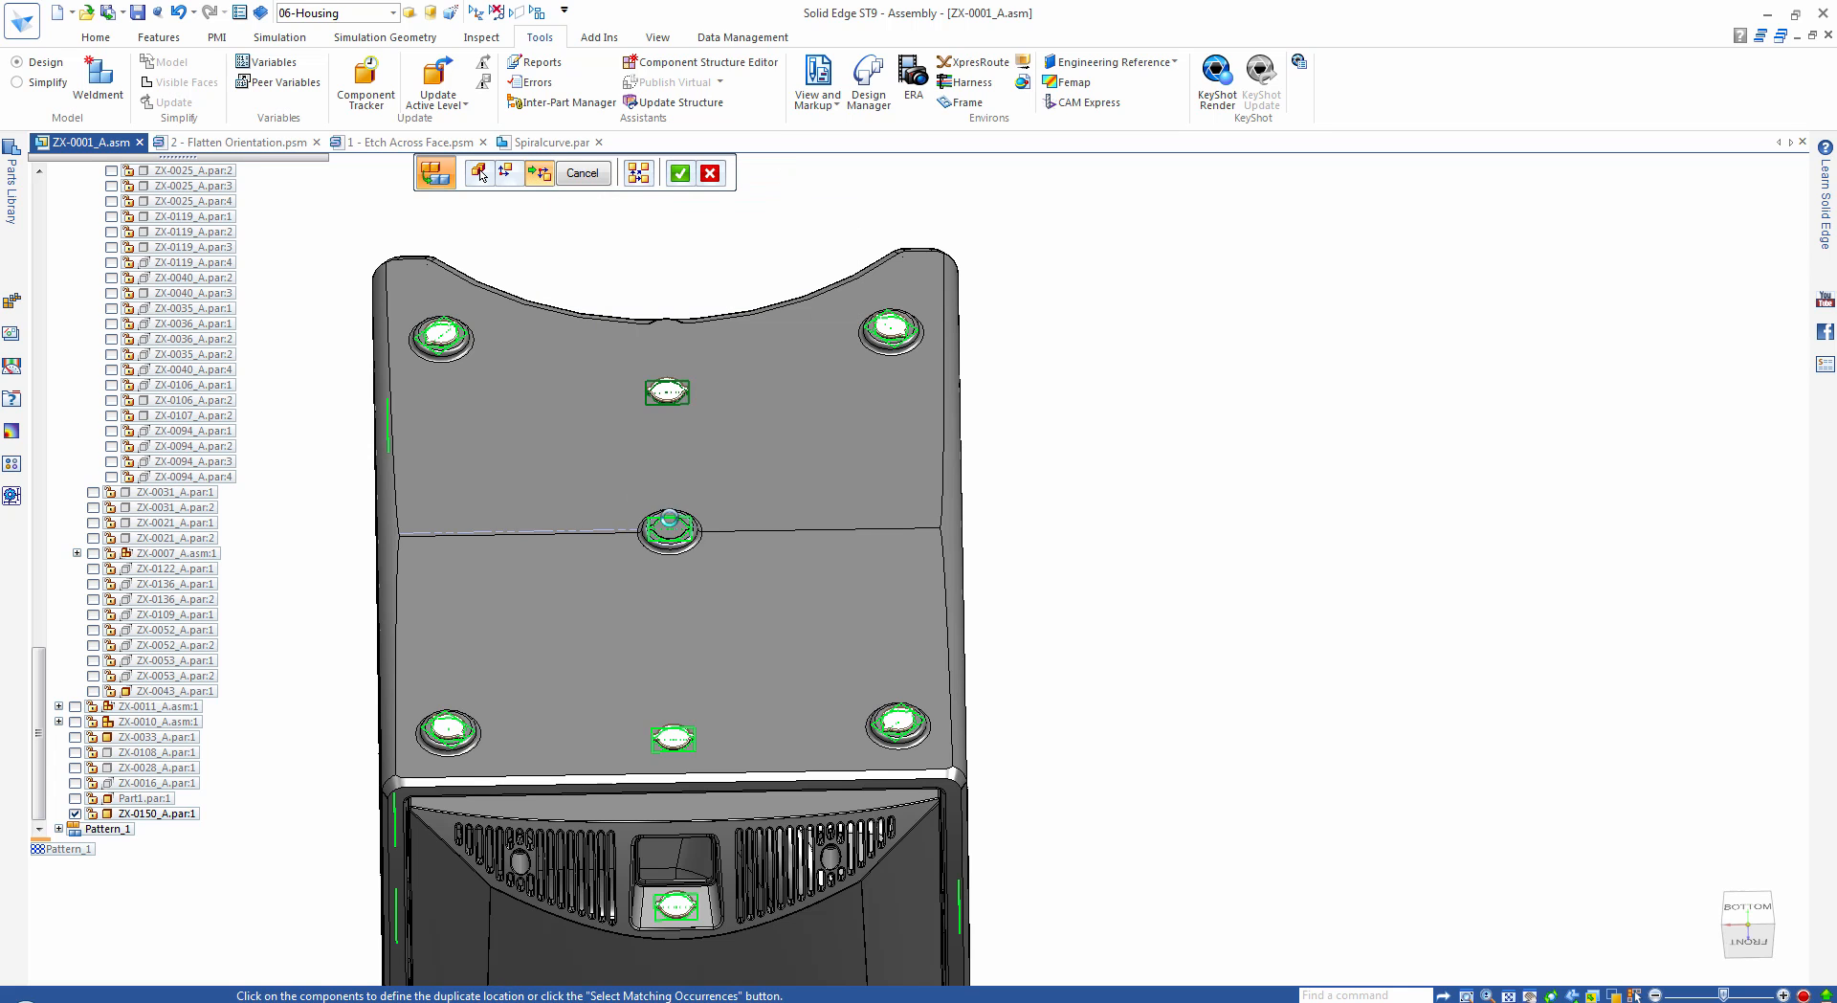
{"action": "right_click", "coordinate": [756, 239]}
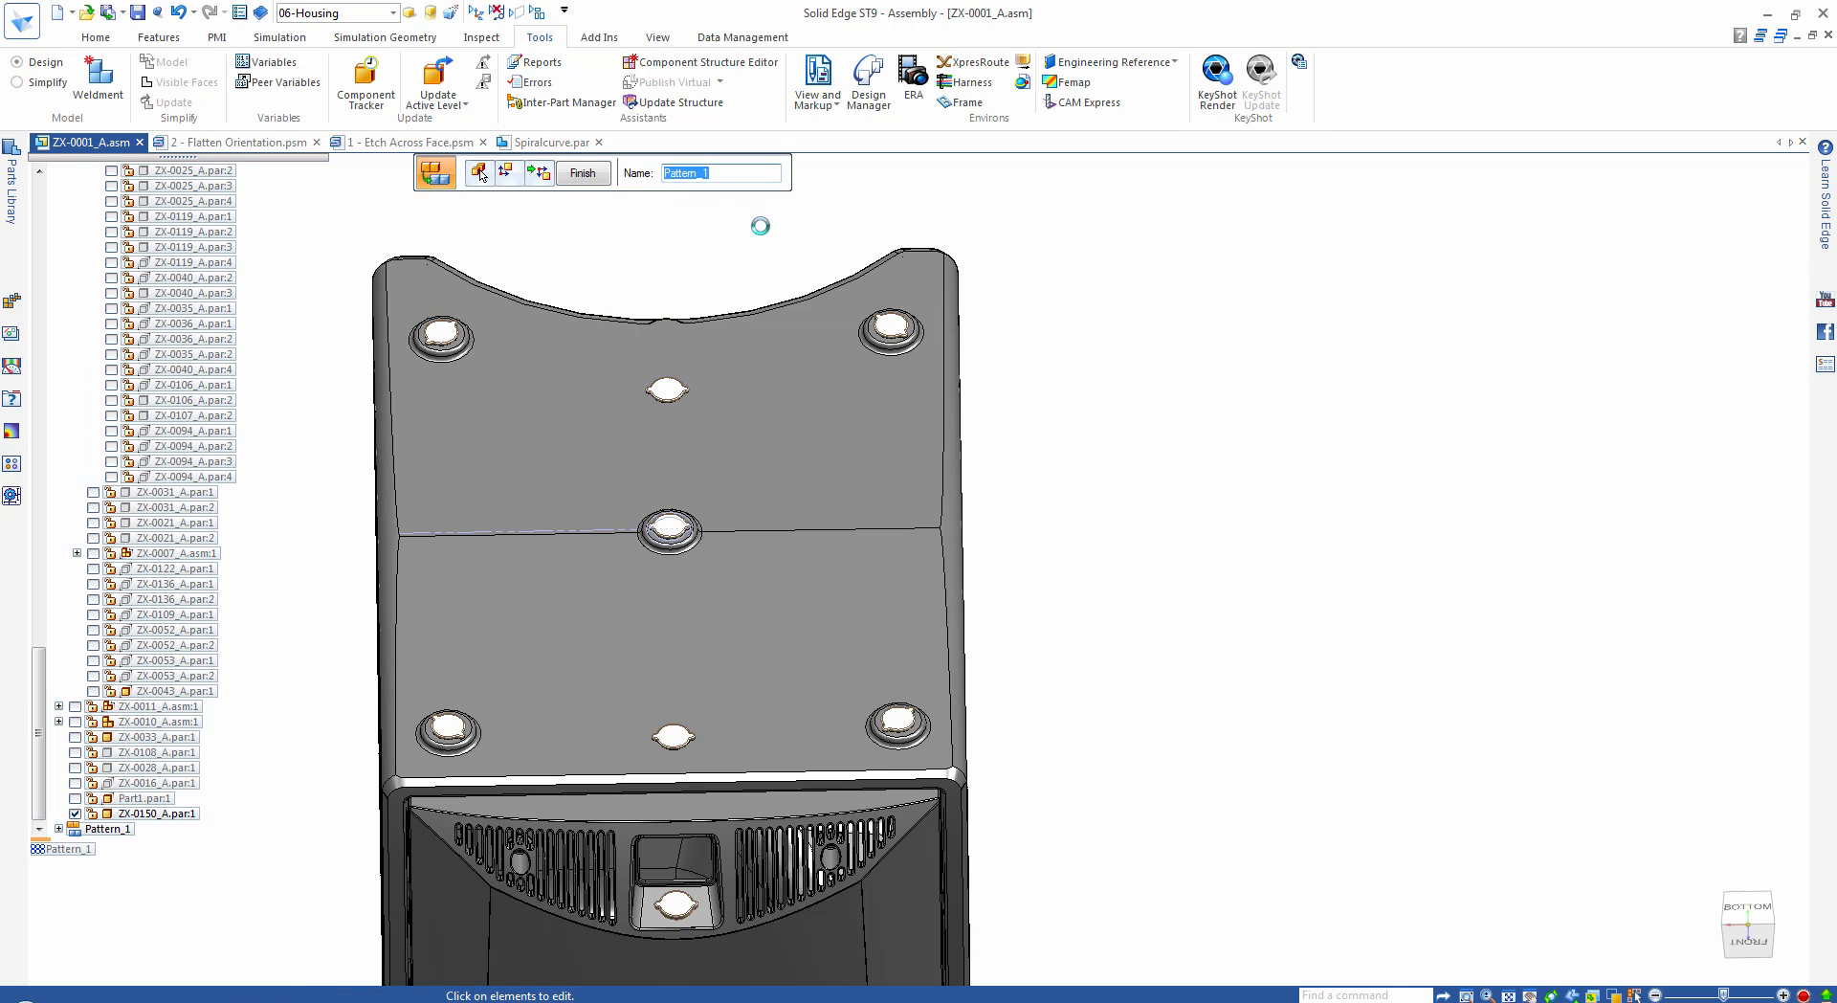
{"action": "left_click", "coordinate": [1406, 318]}
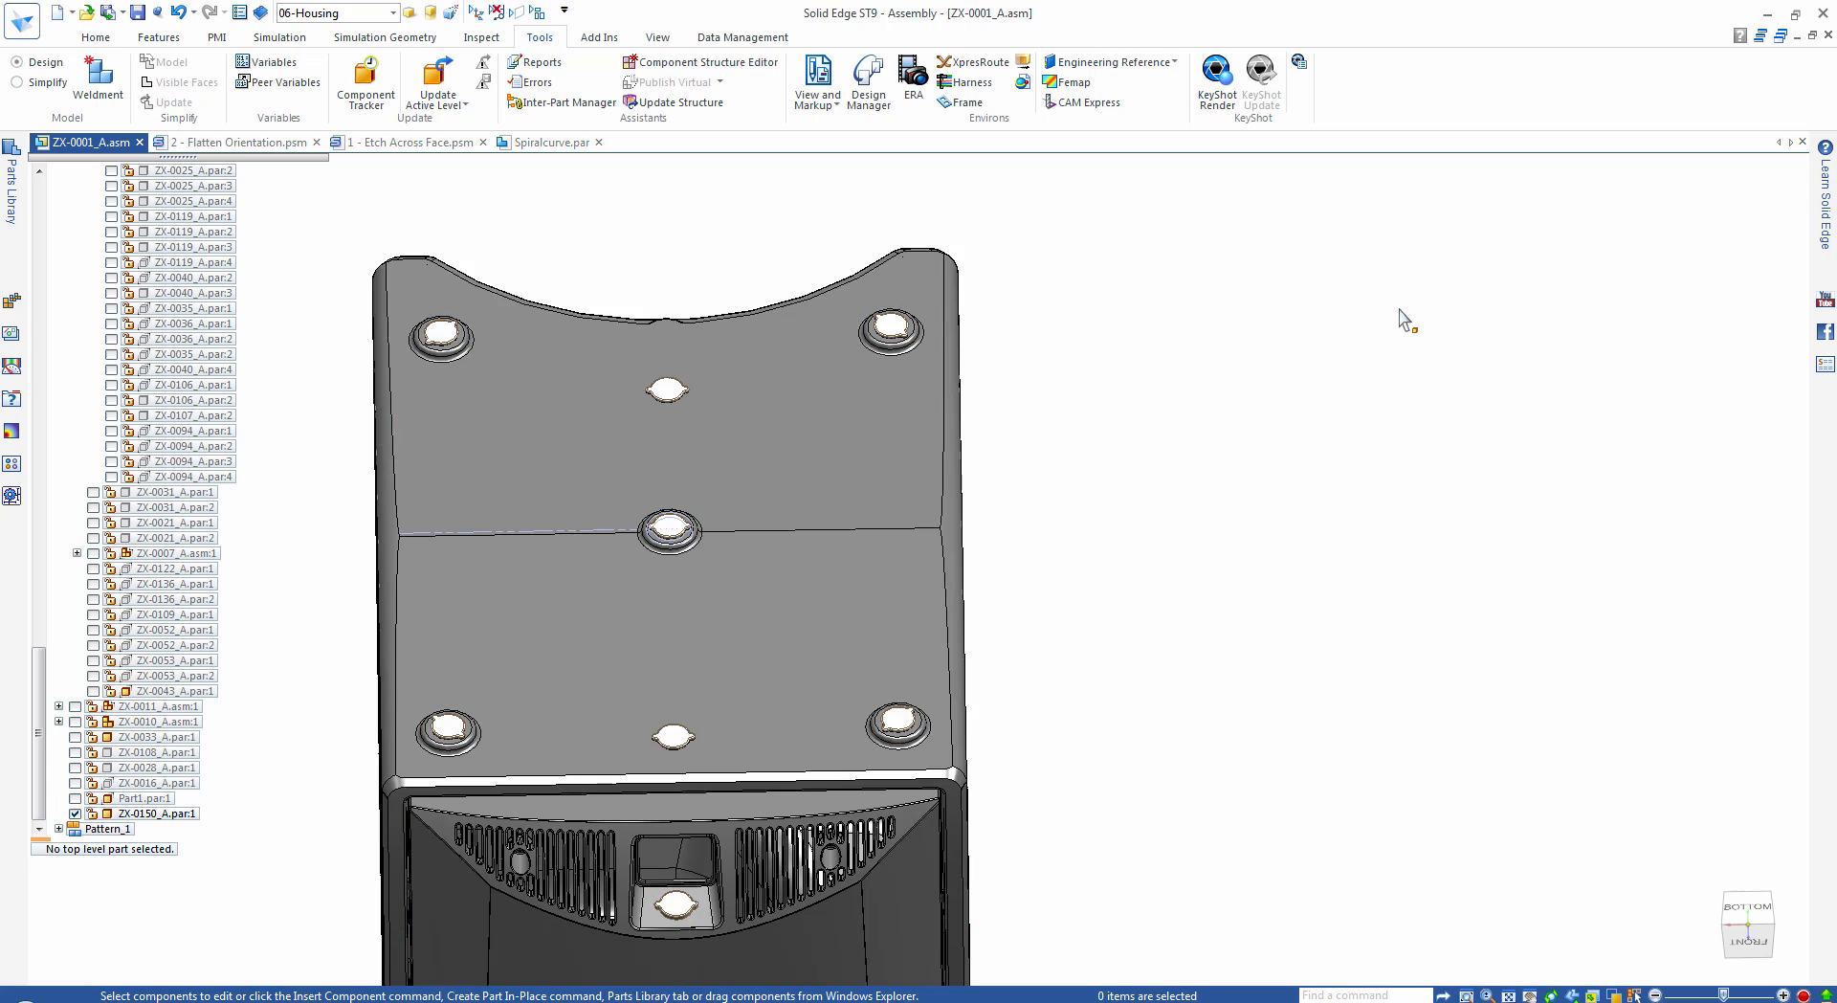
Switch the assembly display from the housing to the 07-Drive Gears configuration.
{"action": "left_click", "coordinate": [541, 17]}
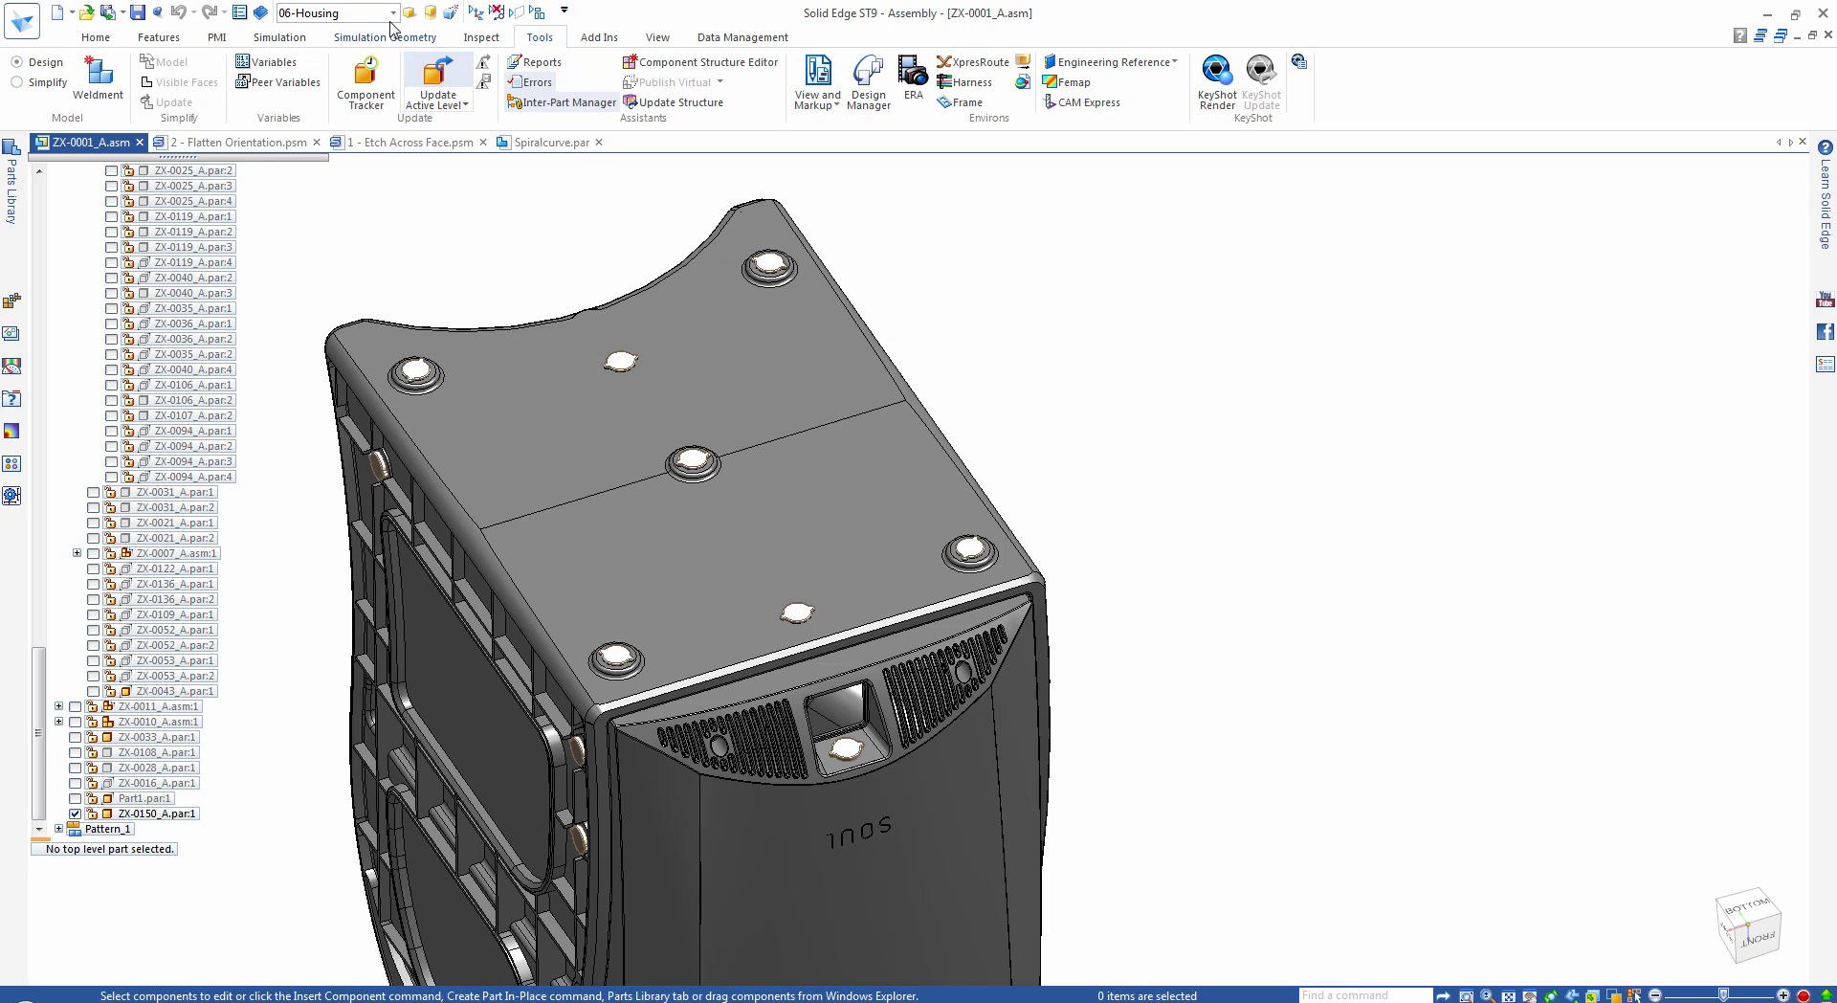
{"action": "left_click", "coordinate": [389, 14]}
{"action": "left_click", "coordinate": [373, 132]}
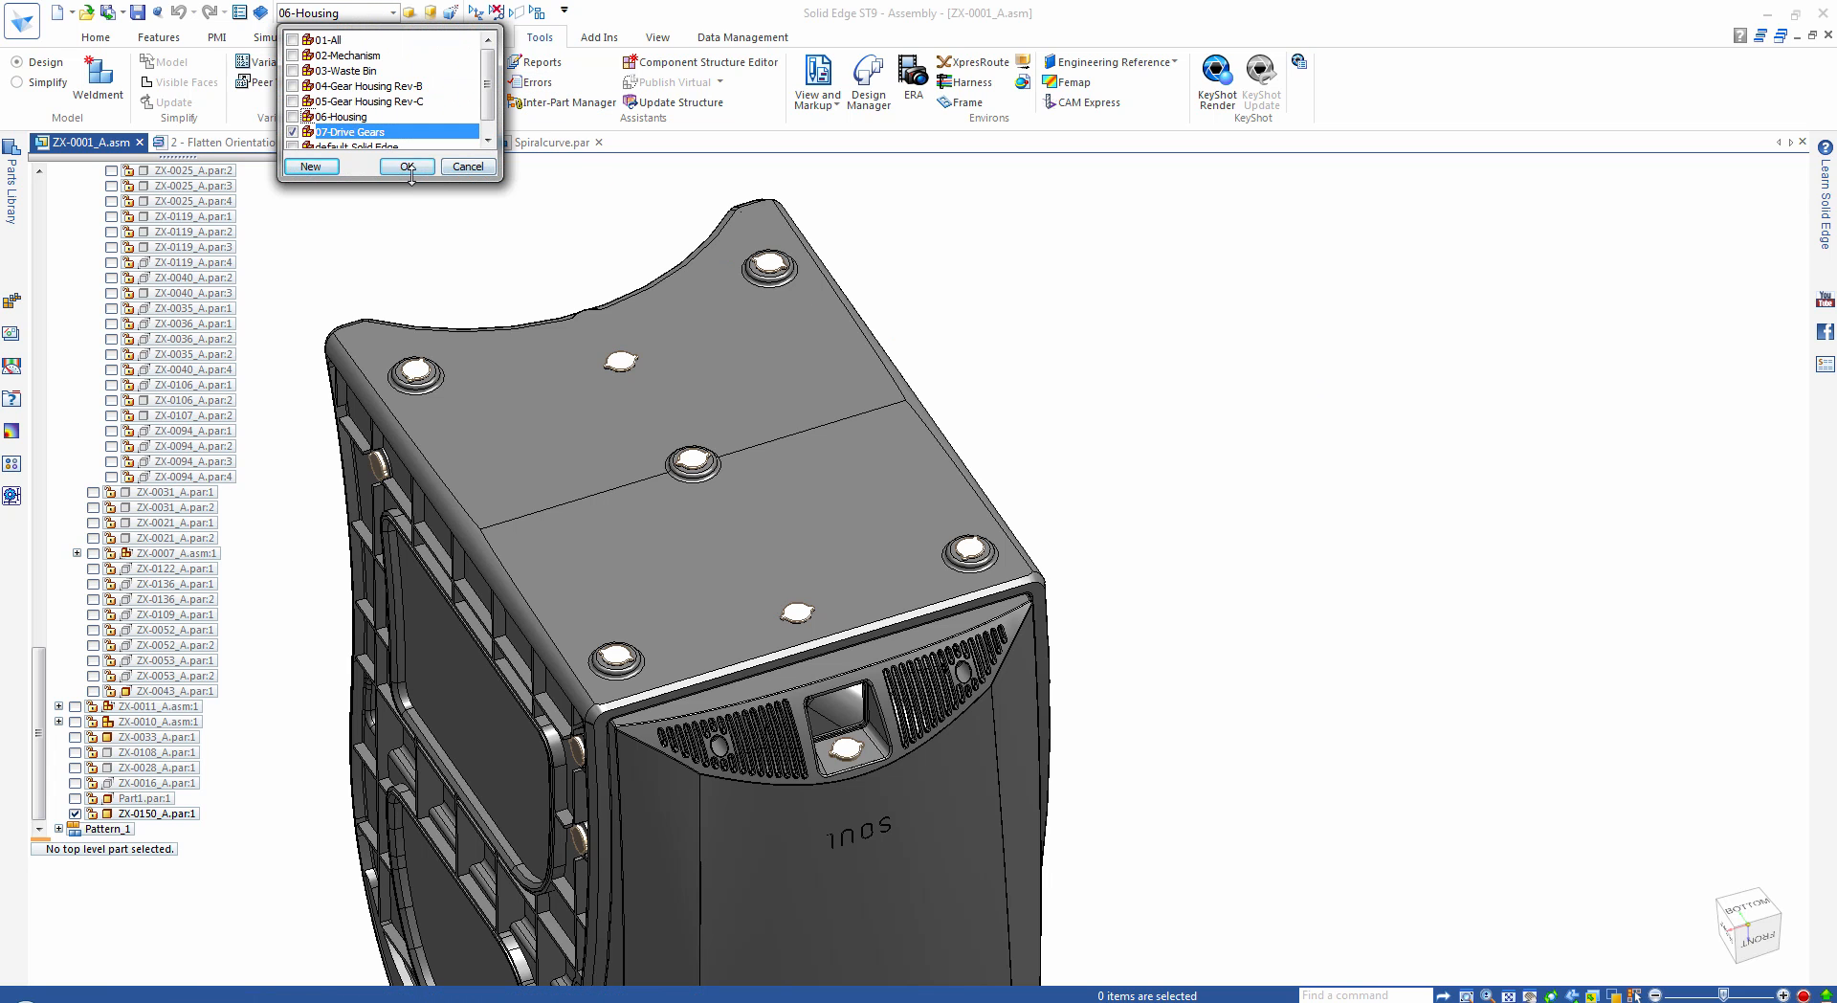
{"action": "left_click", "coordinate": [407, 166]}
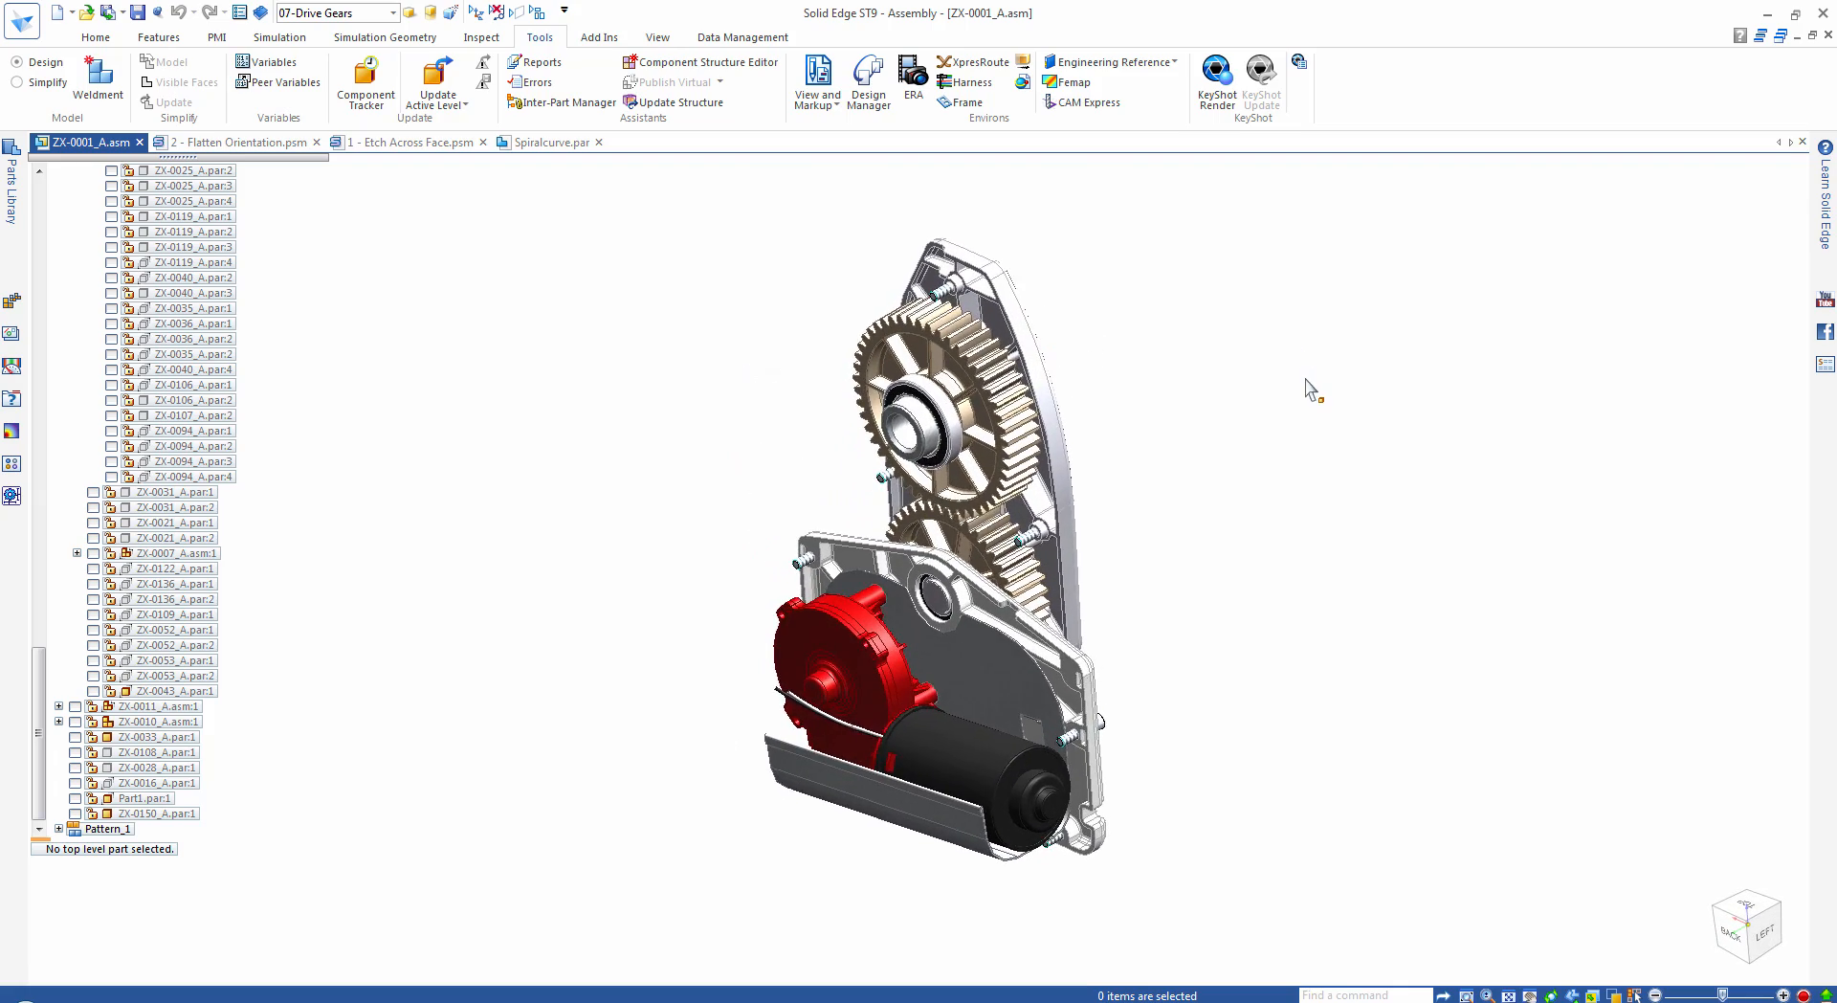
Edit the sheet metal bracket ZX-0140_A.psm in place and create its flat pattern with the bottom face oriented upward.
{"action": "left_click", "coordinate": [985, 645]}
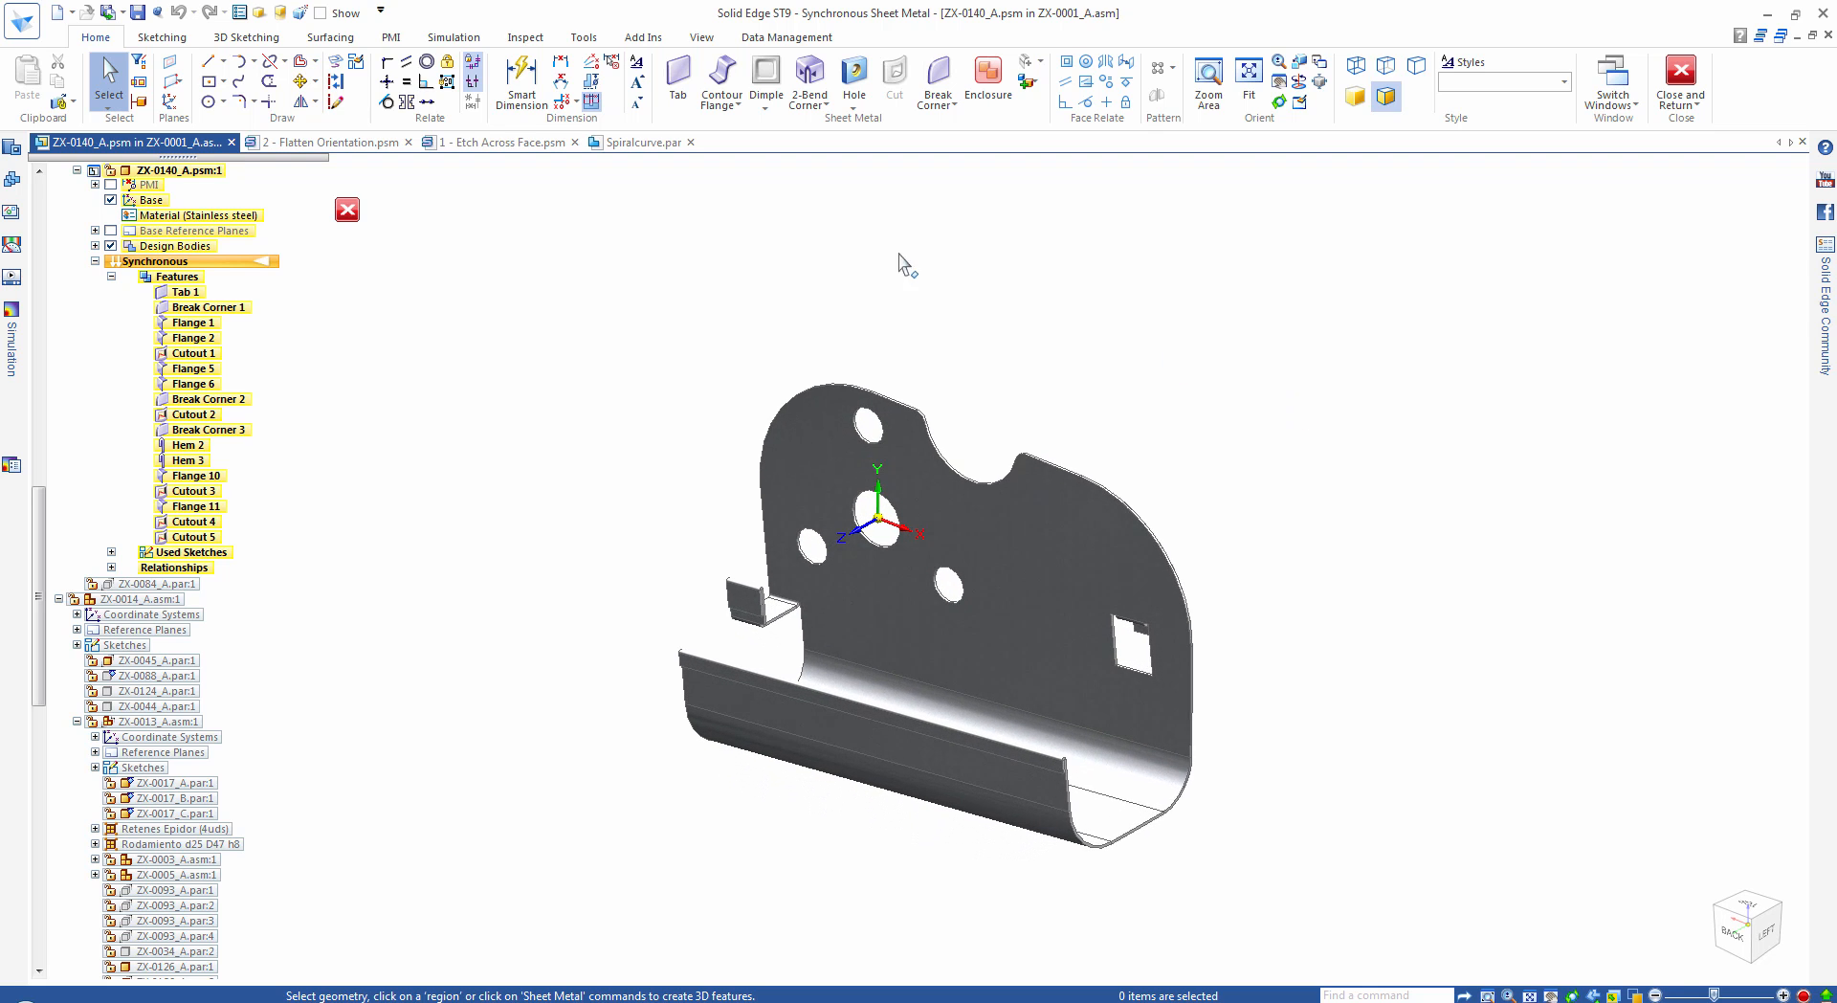
{"action": "left_click", "coordinate": [584, 37]}
{"action": "left_click", "coordinate": [112, 61]}
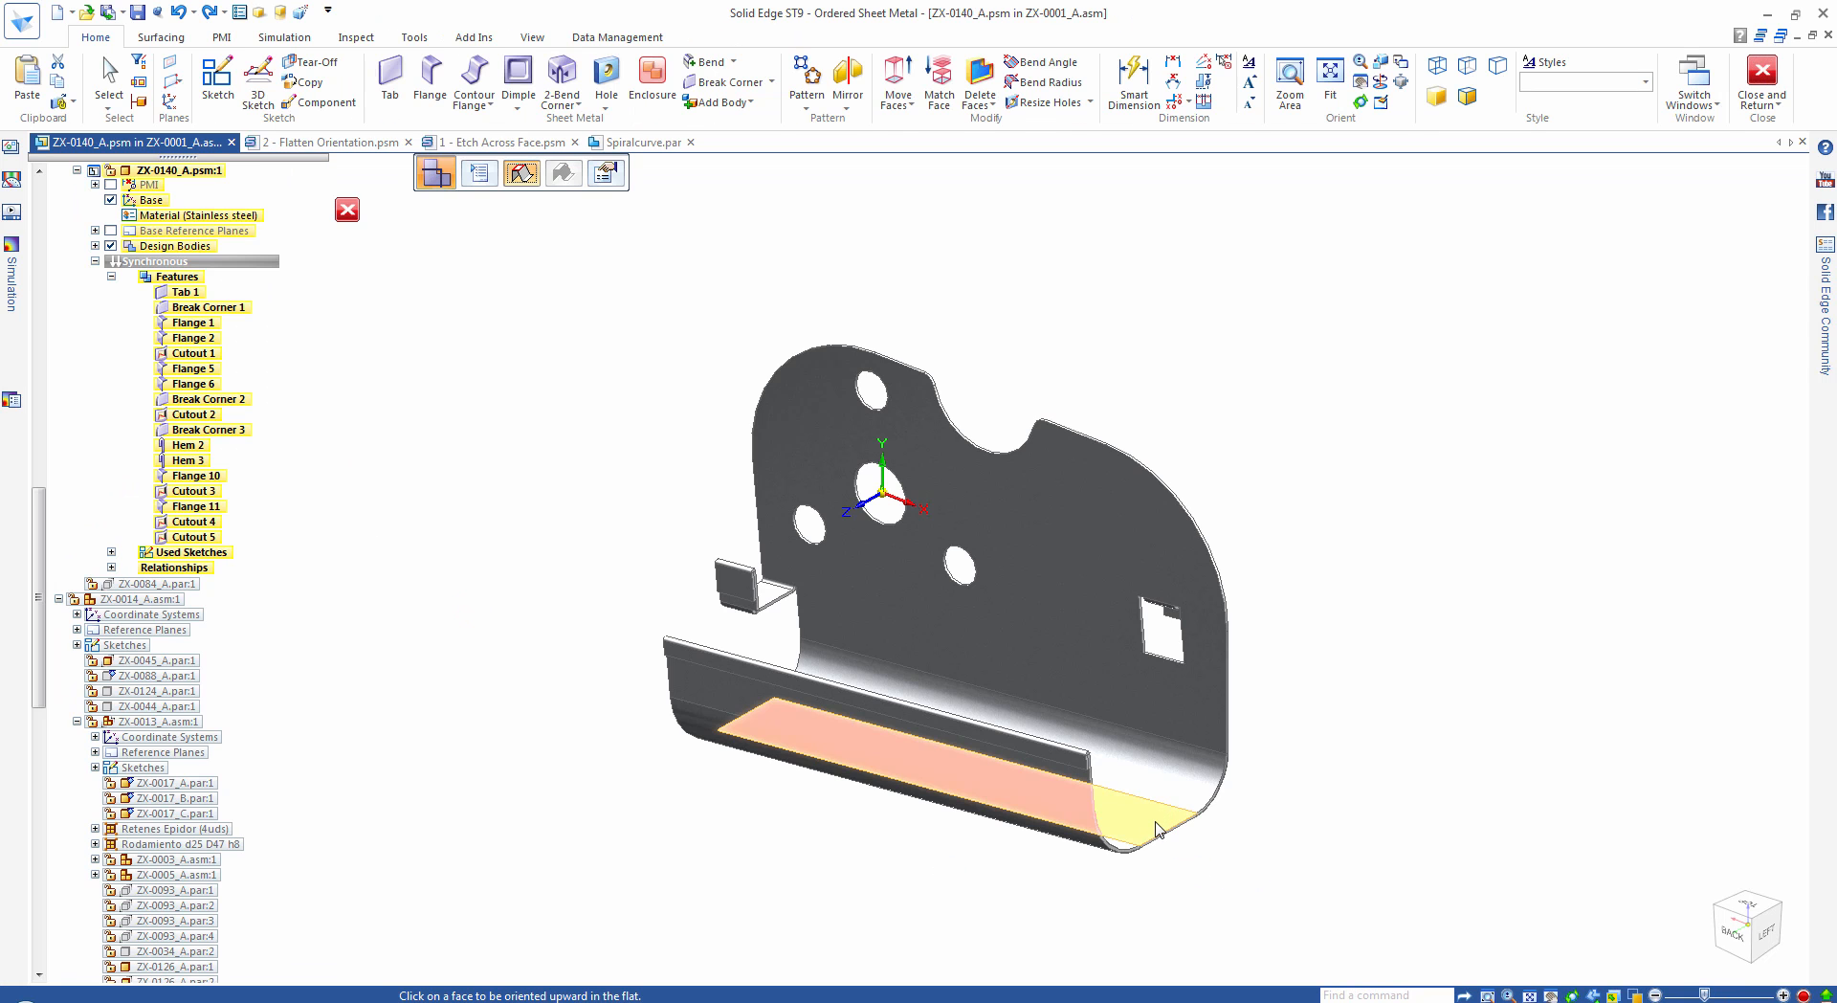
{"action": "left_click", "coordinate": [1158, 828]}
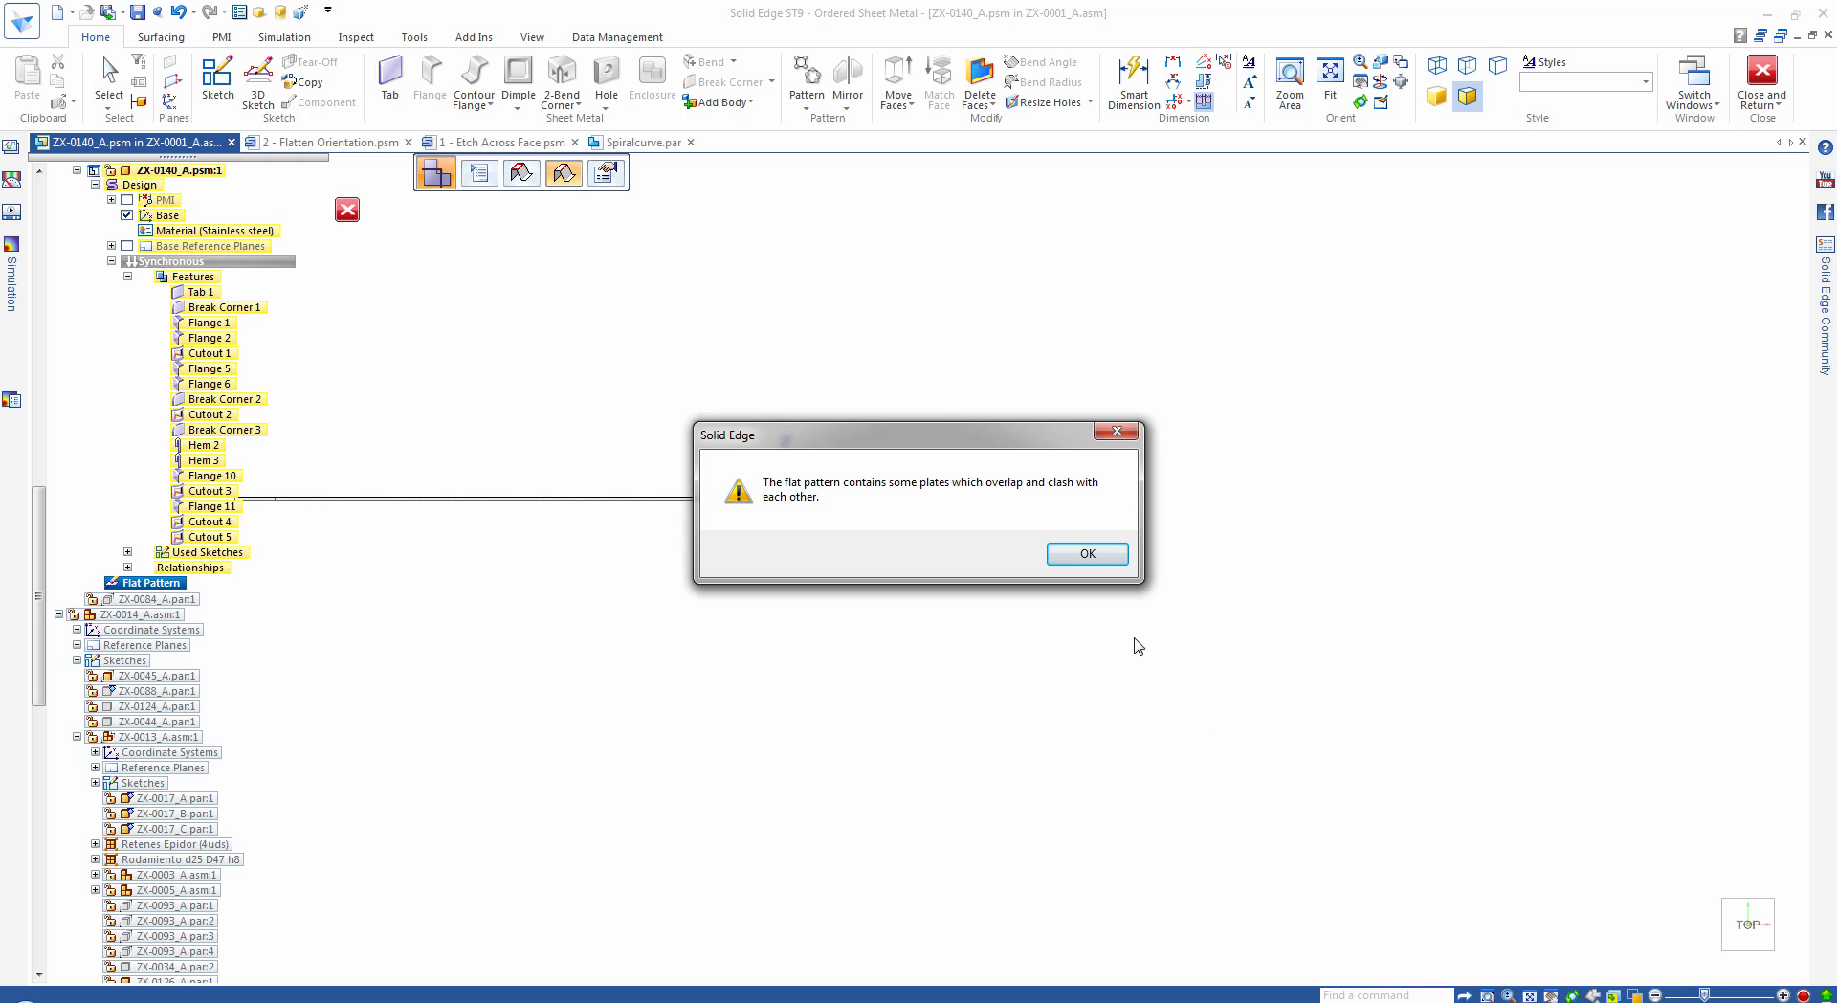
{"action": "left_click", "coordinate": [1088, 553]}
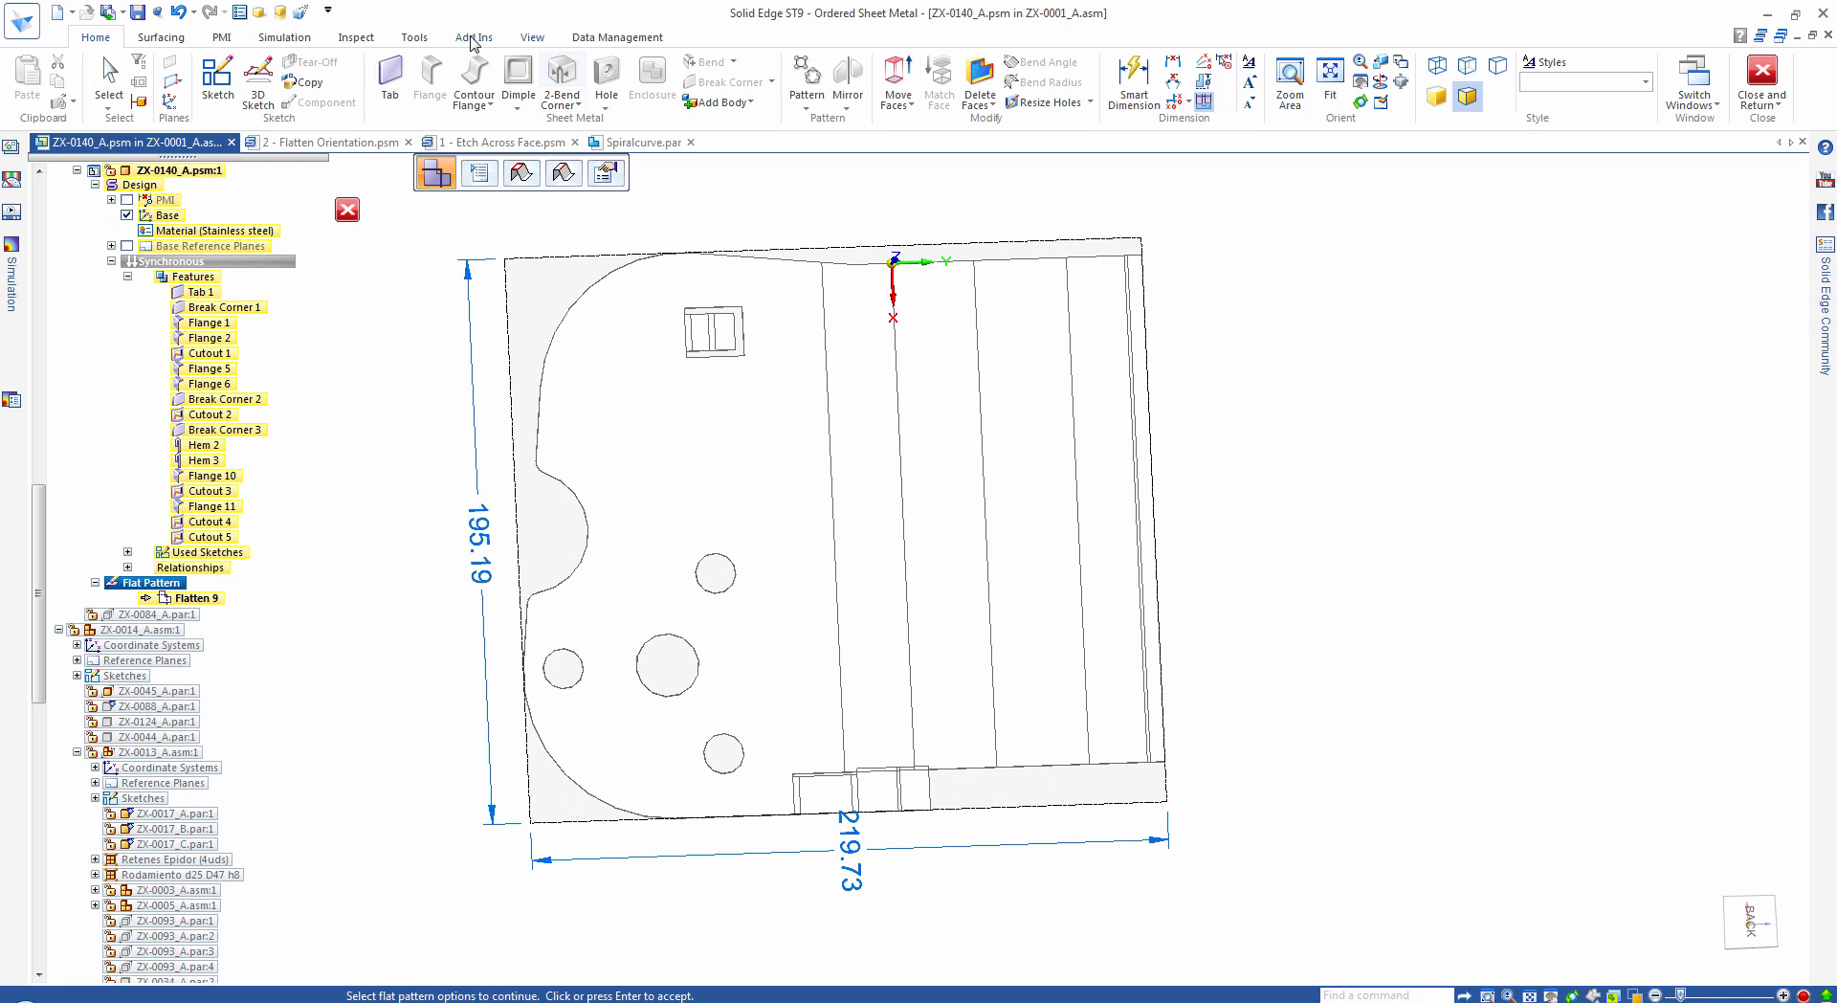
Inspect all active models for faults and small entities with Geometry Inspector and highlight the ZX-0140_A.psm findings.
{"action": "left_click", "coordinate": [369, 39]}
{"action": "left_click", "coordinate": [334, 64]}
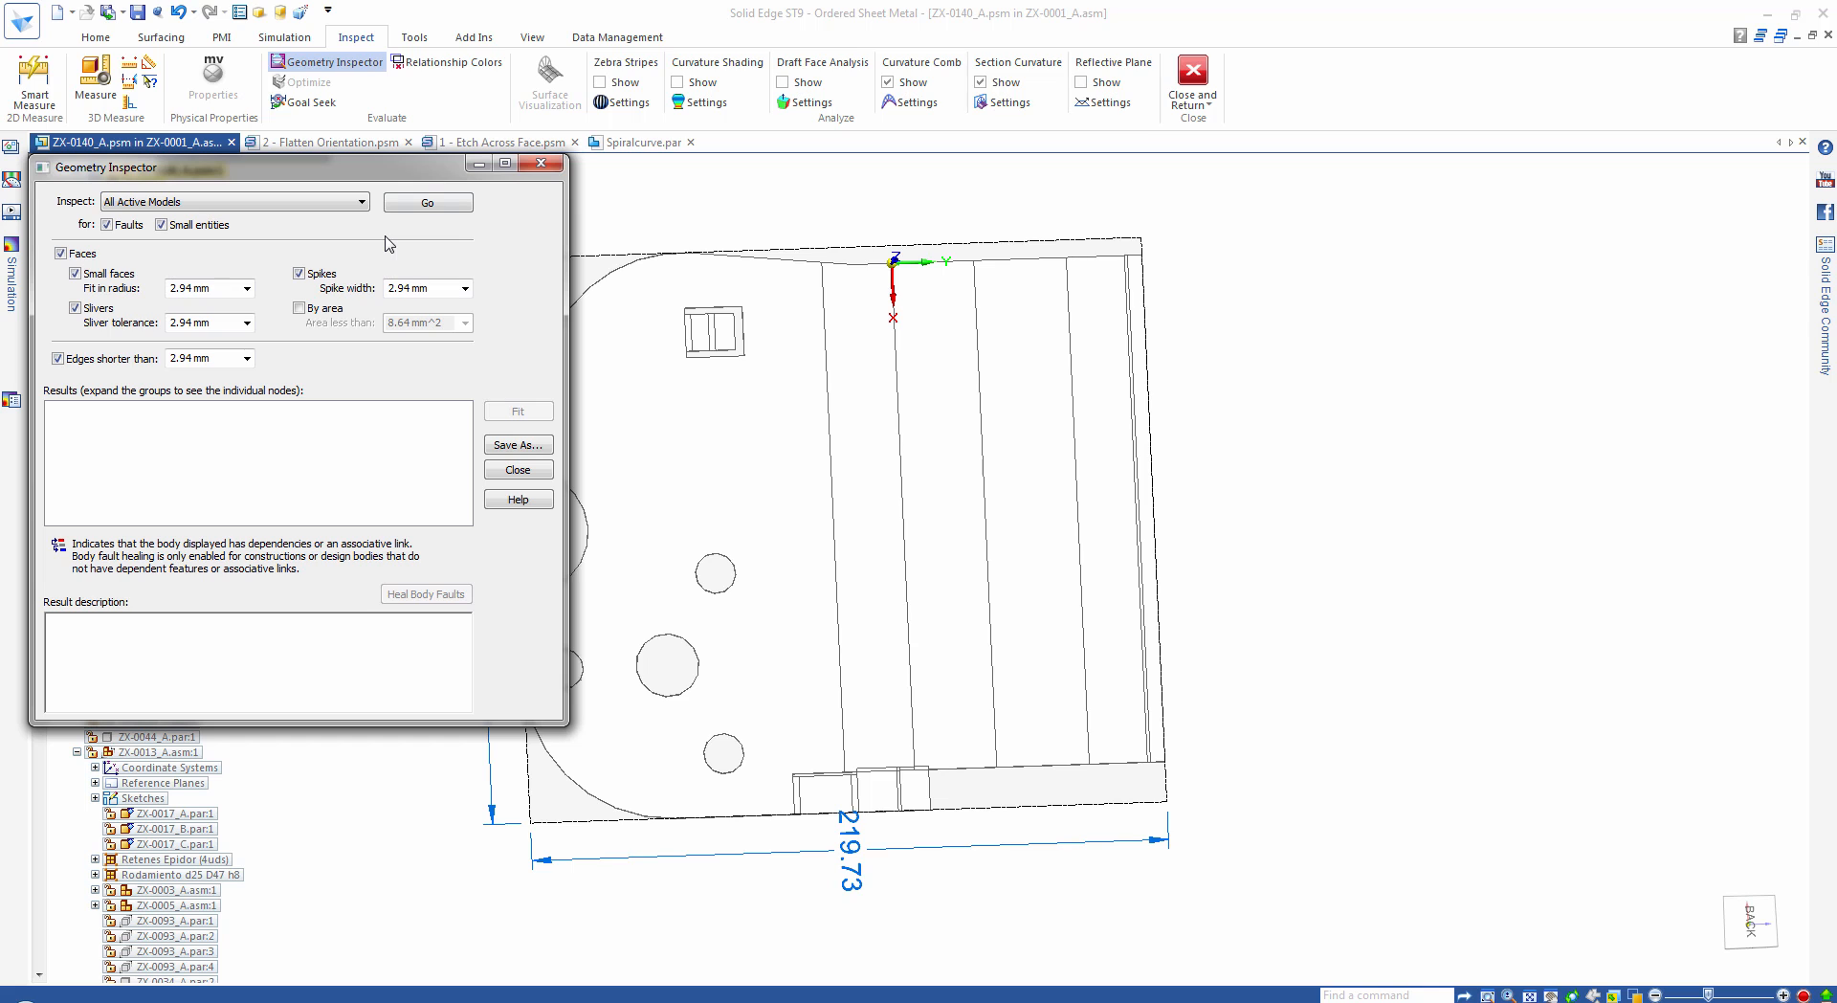
{"action": "left_click", "coordinate": [413, 205]}
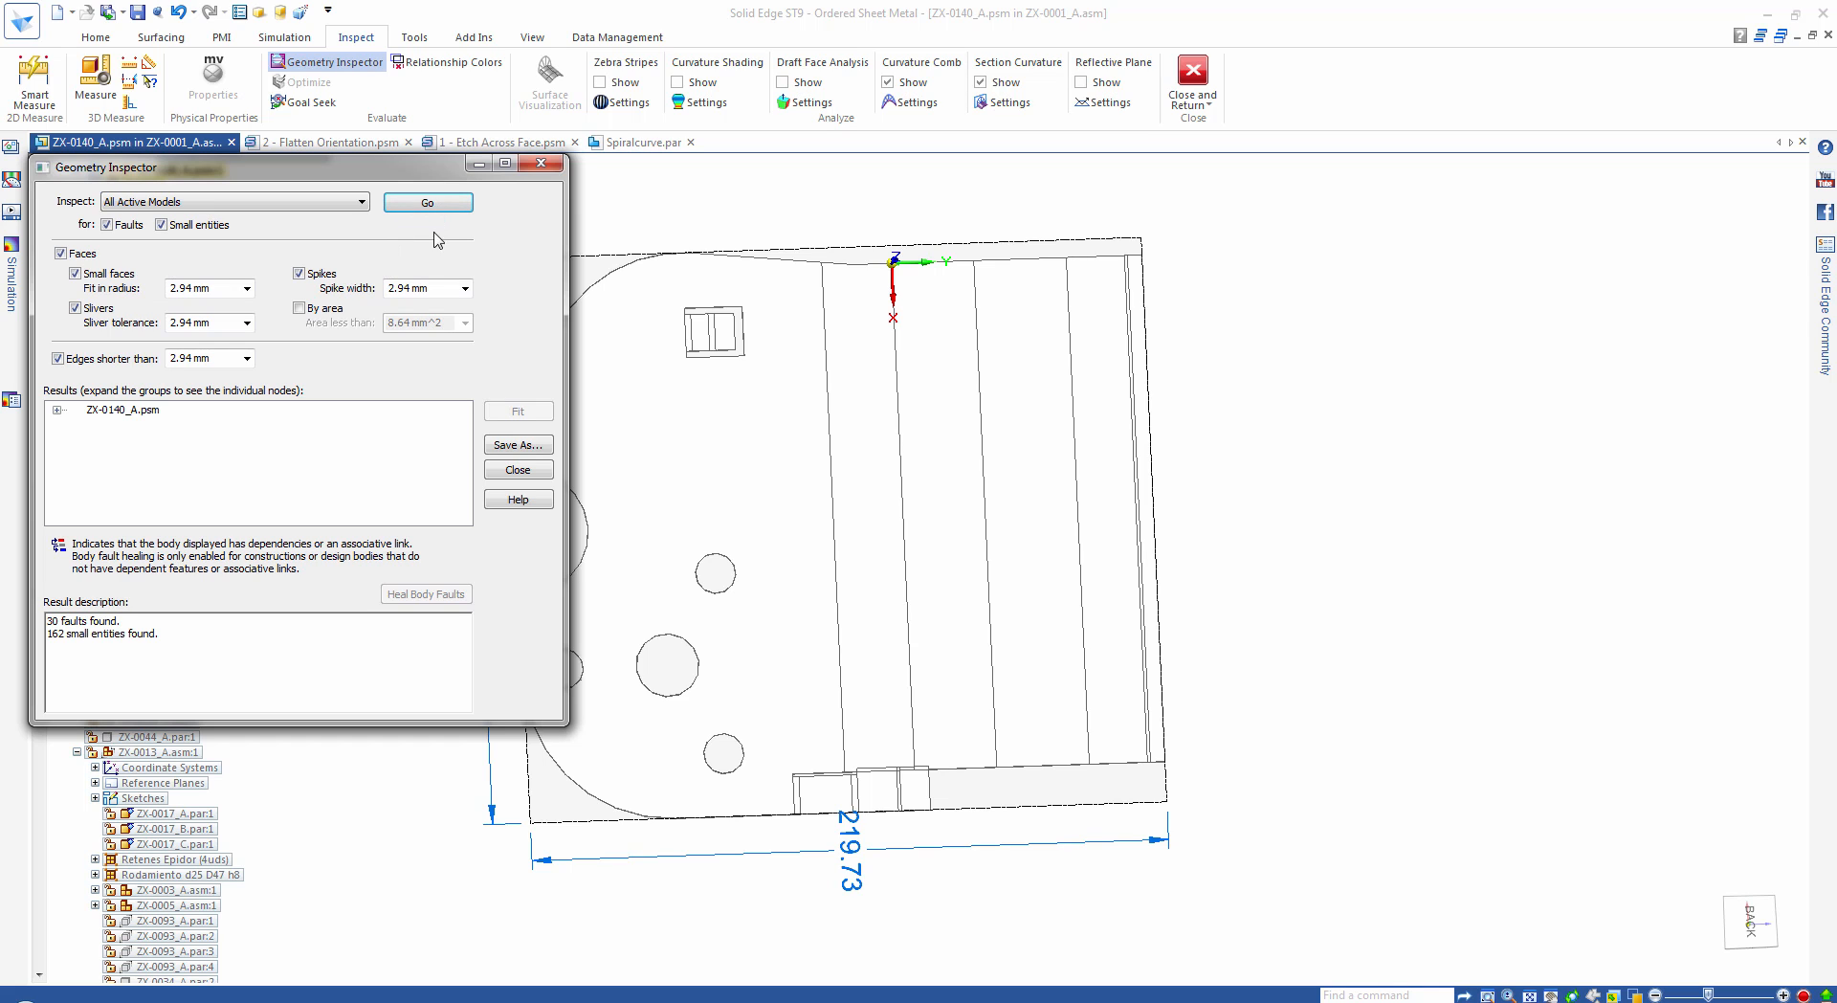
{"action": "left_click", "coordinate": [112, 412]}
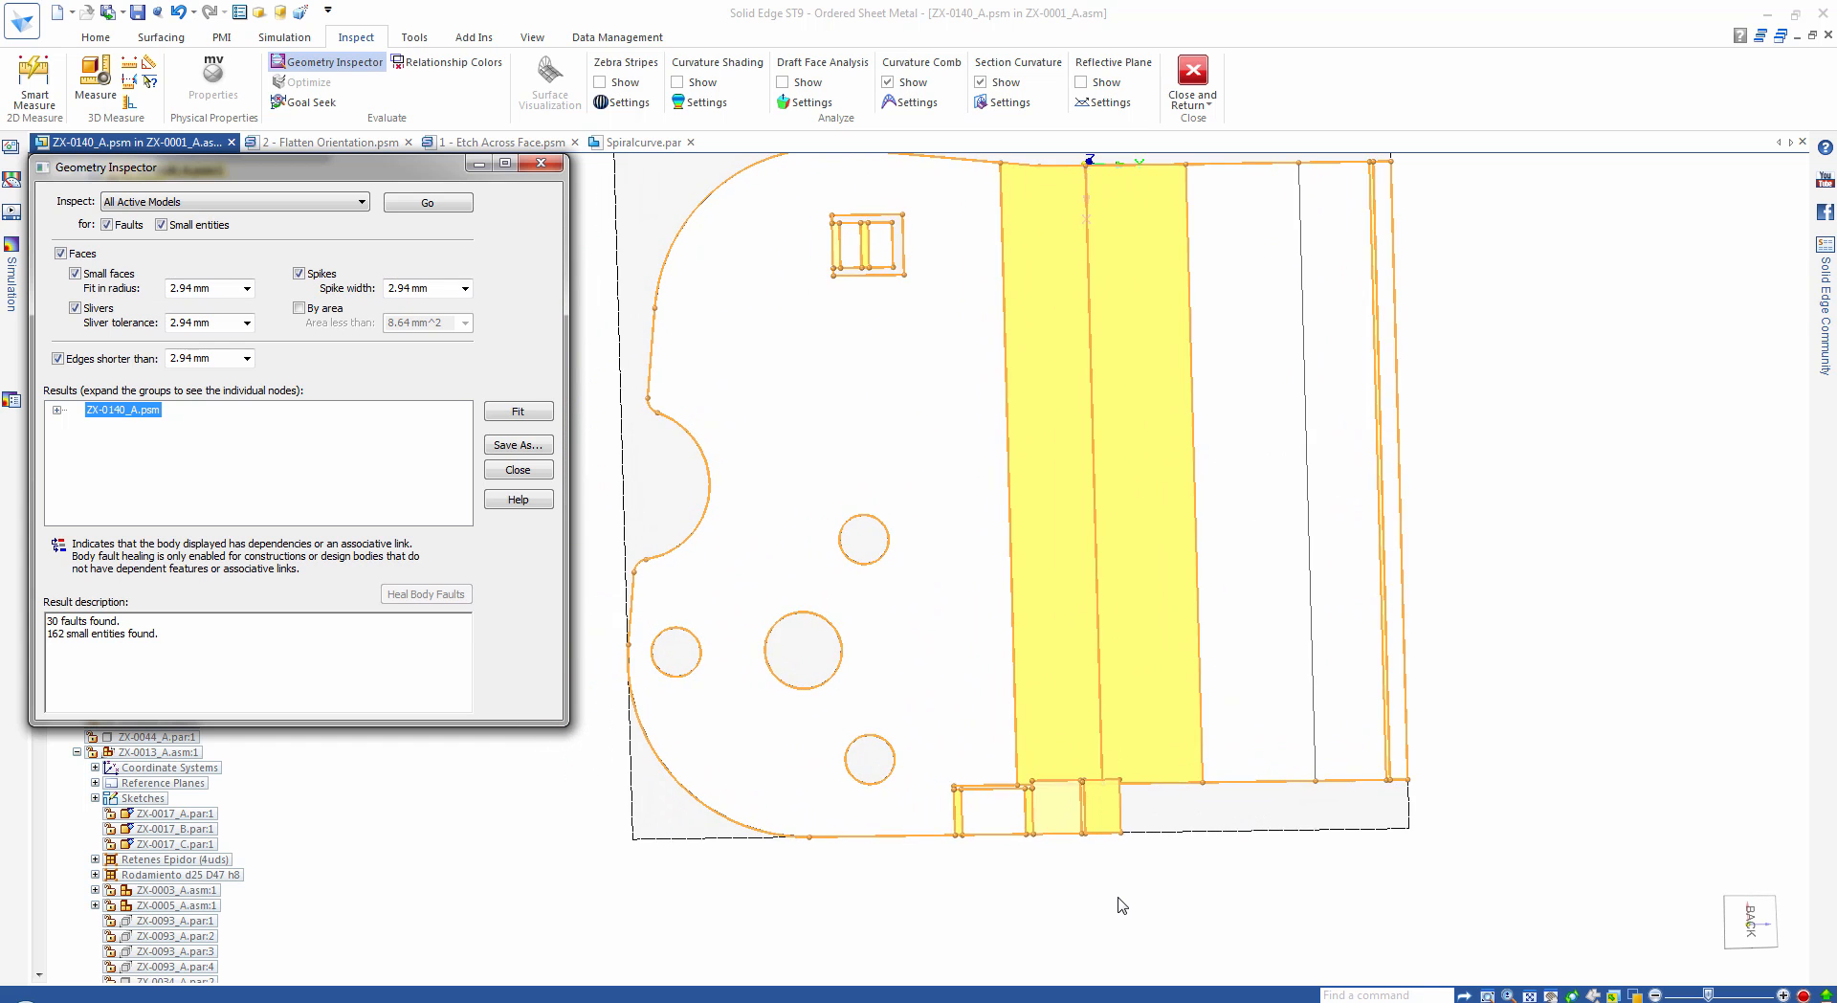
{"action": "left_click", "coordinate": [540, 162]}
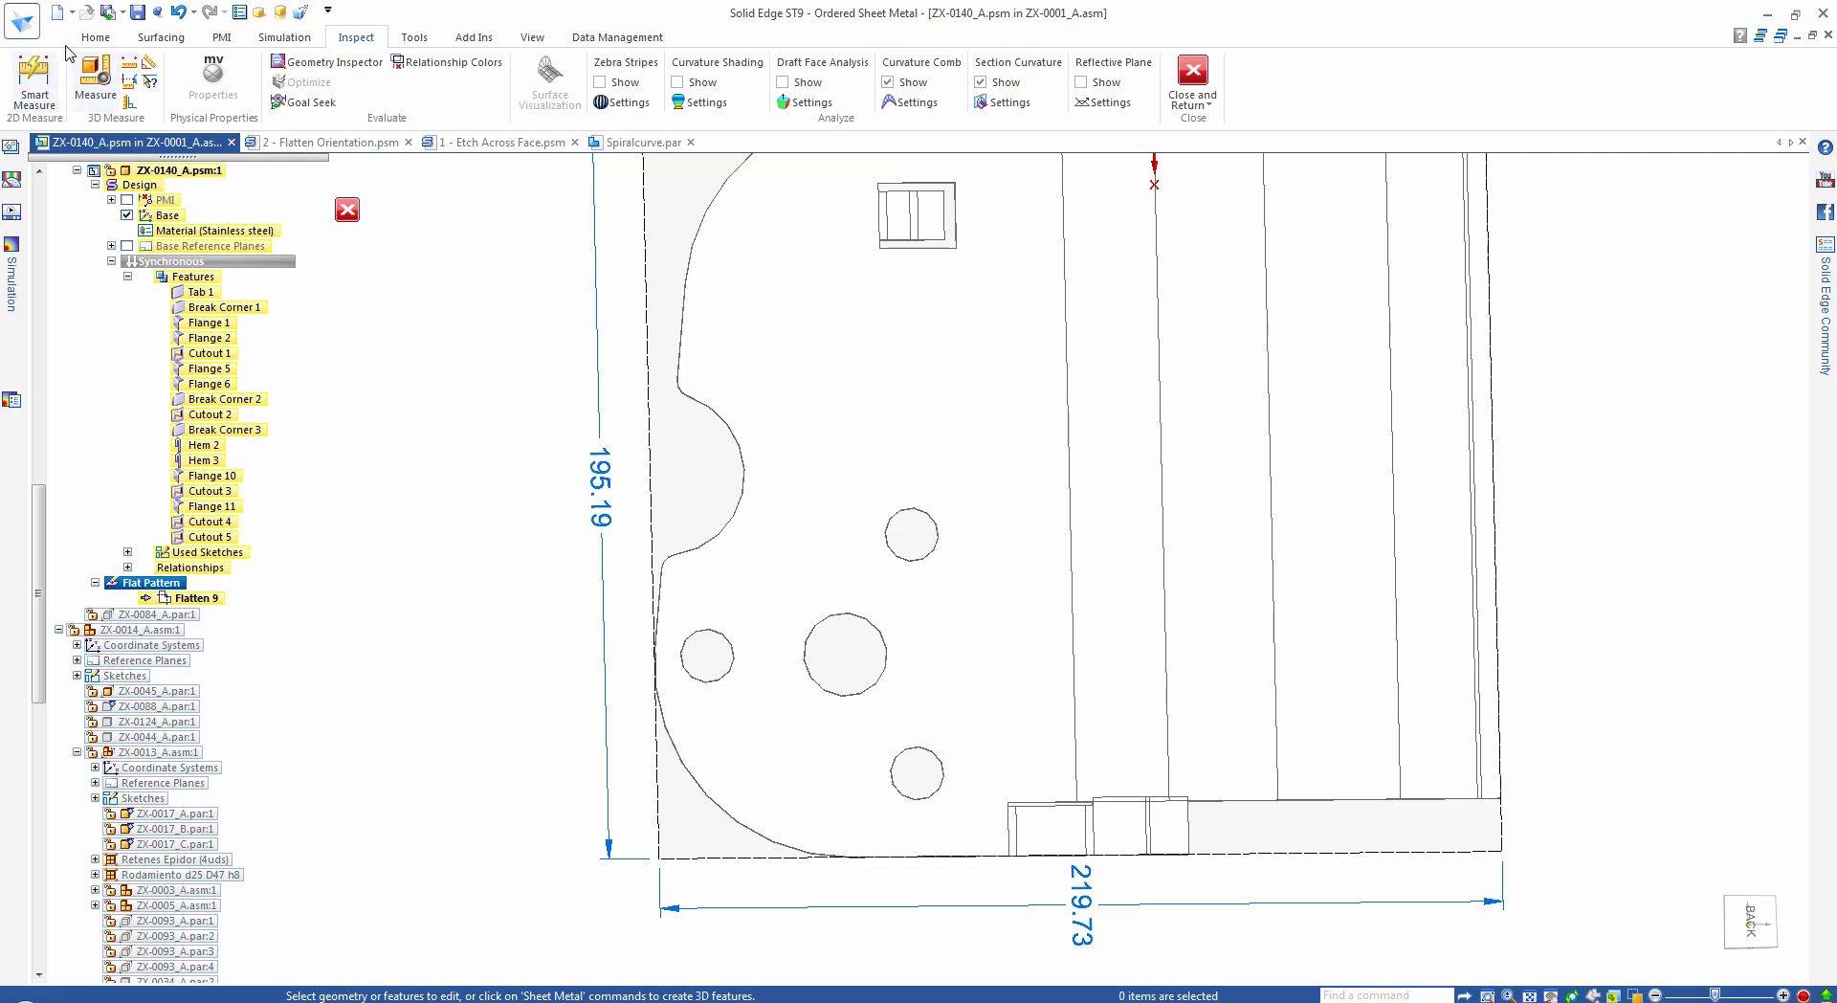
Move the small hemmed tab's side face inward to the bend corner in the synchronous model and update the flat pattern.
{"action": "left_click", "coordinate": [96, 36]}
{"action": "left_click", "coordinate": [254, 261]}
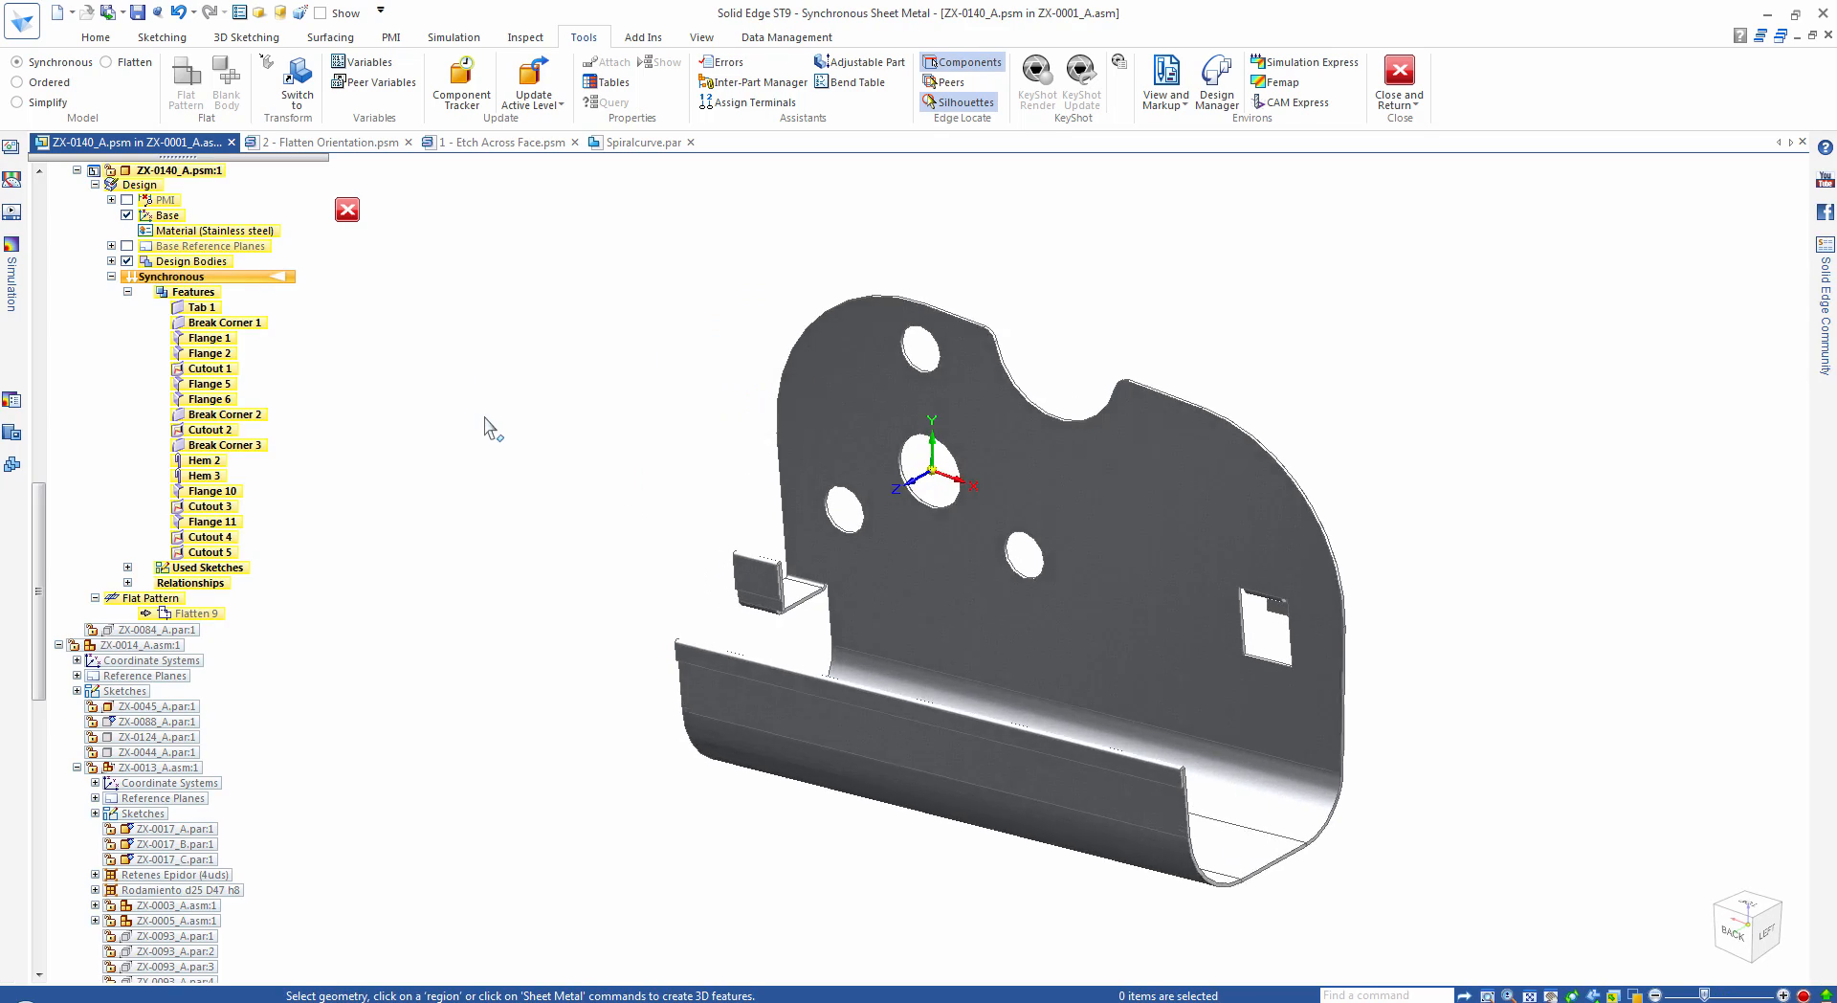
{"action": "scroll", "coordinate": [557, 480], "scroll_direction": "up", "scroll_amount": 7}
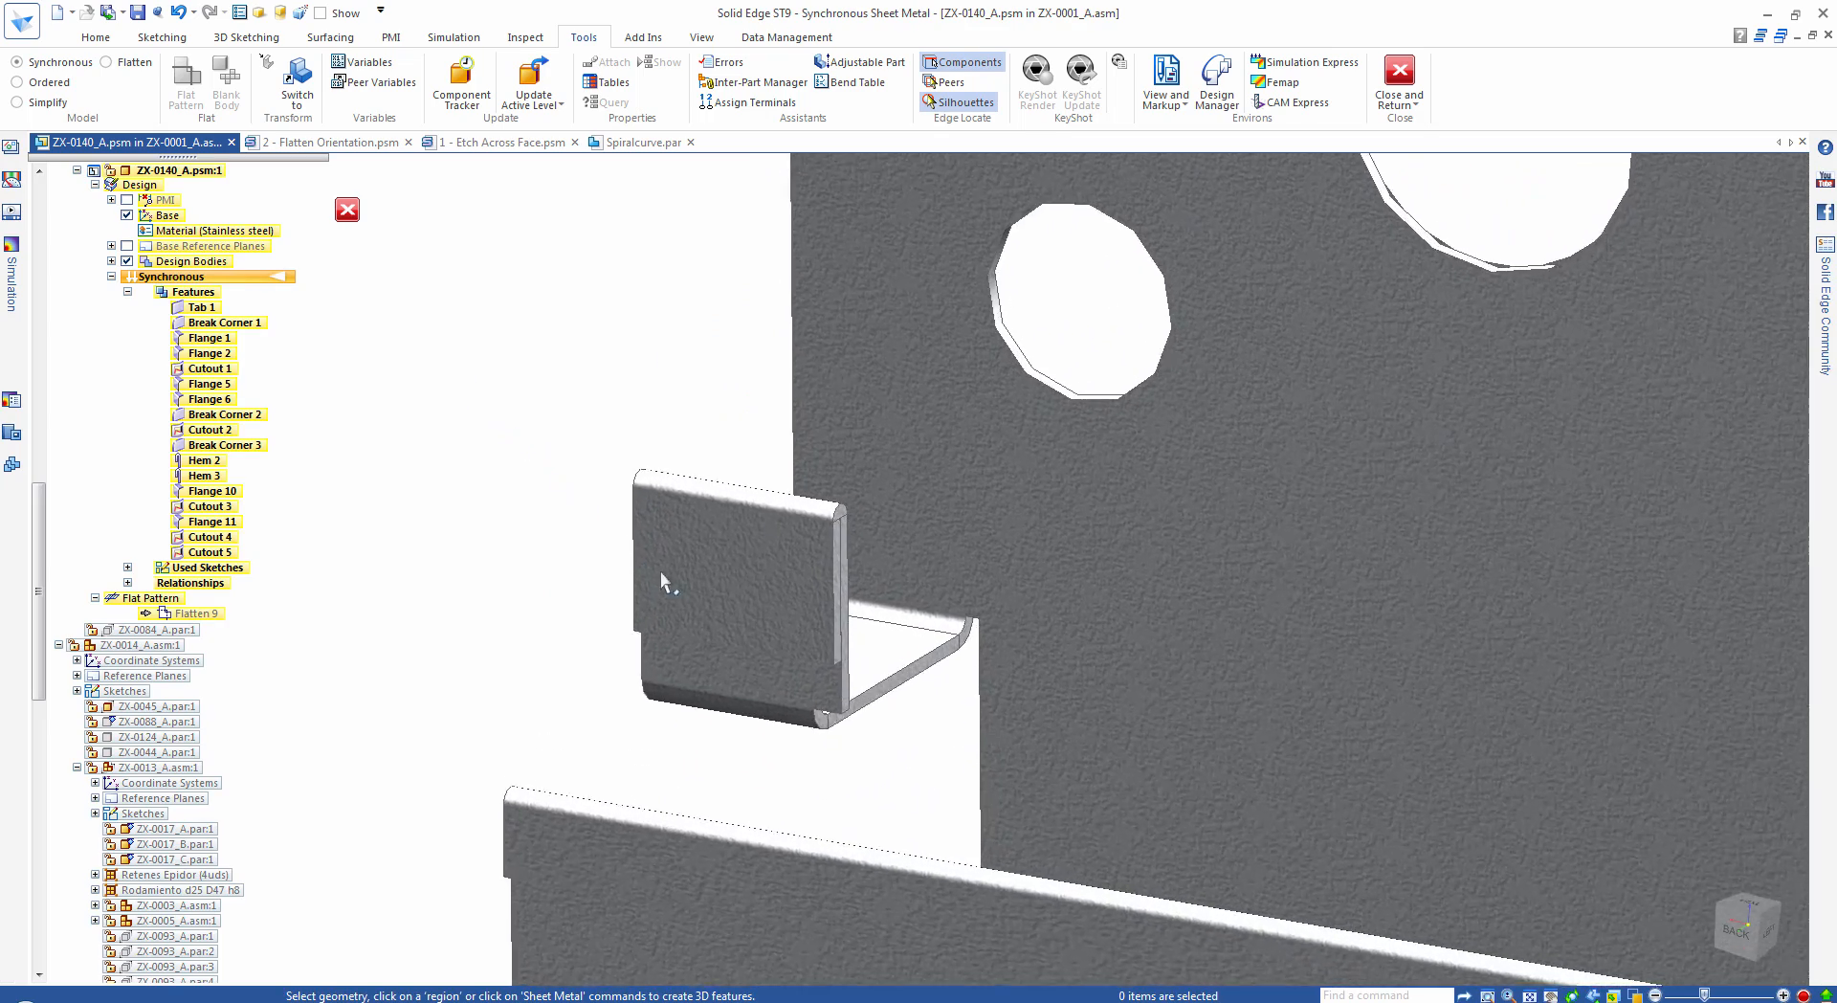
{"action": "left_click", "coordinate": [869, 620]}
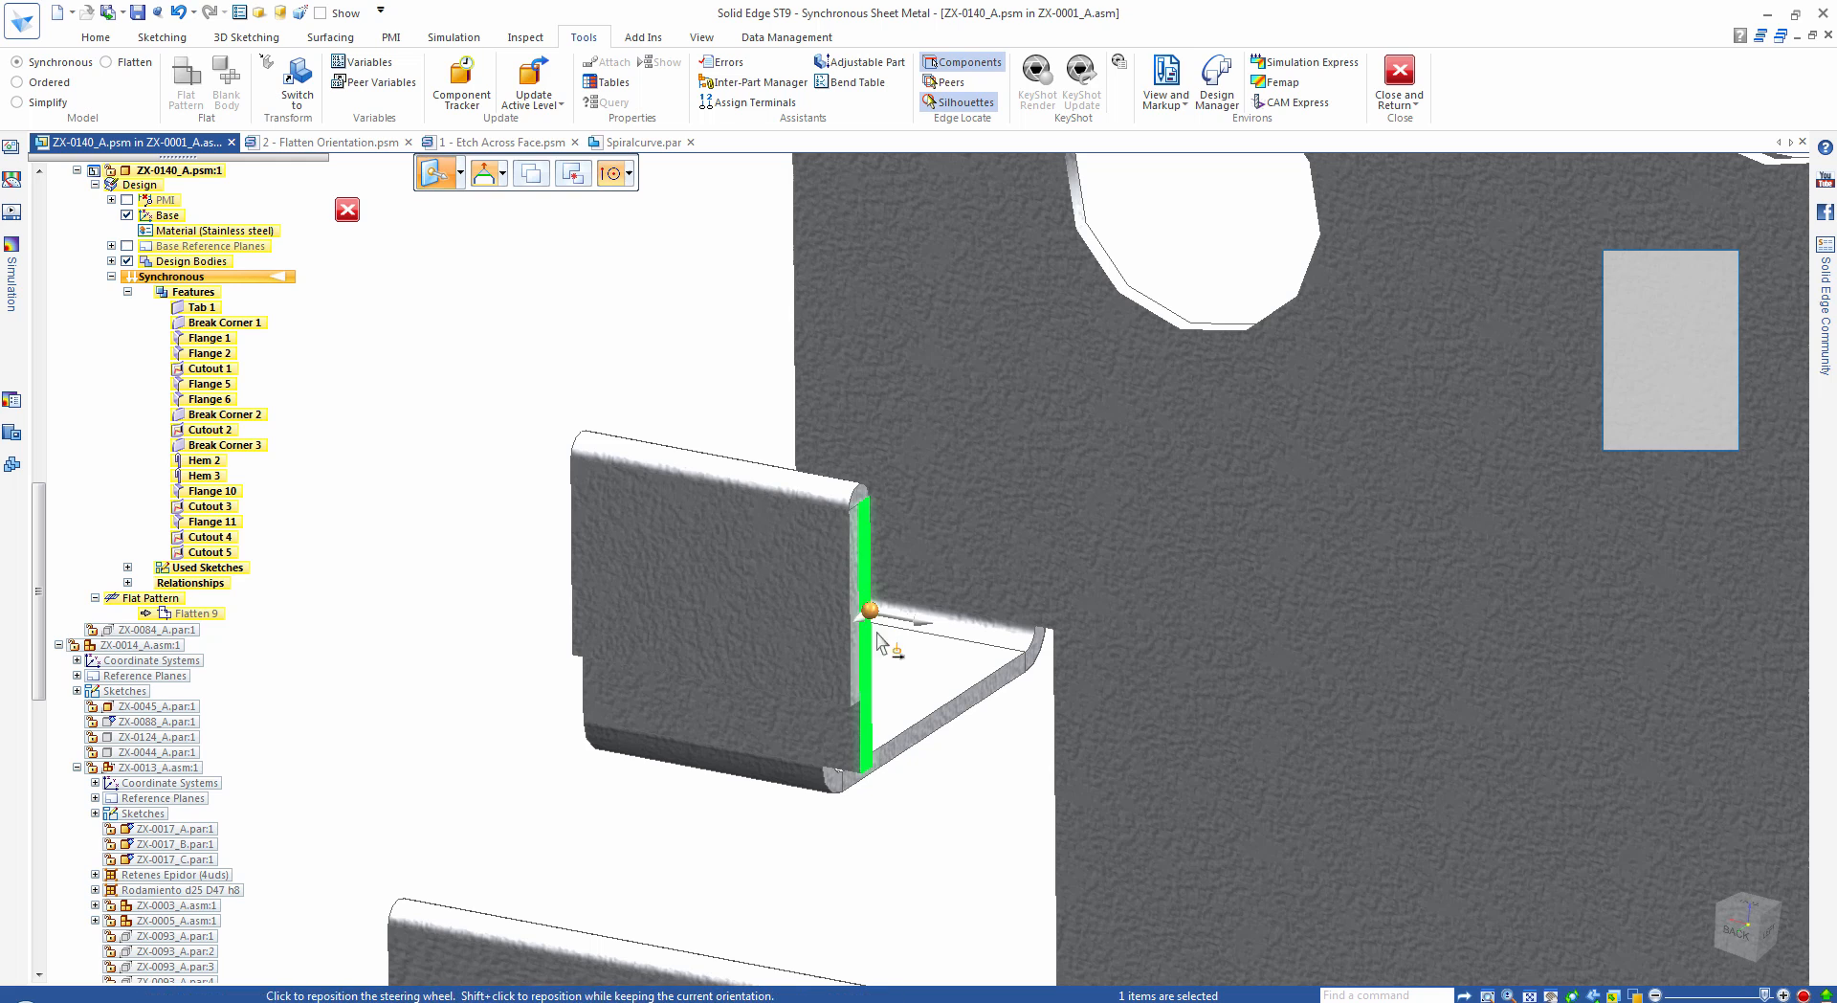
{"action": "left_click", "coordinate": [916, 630]}
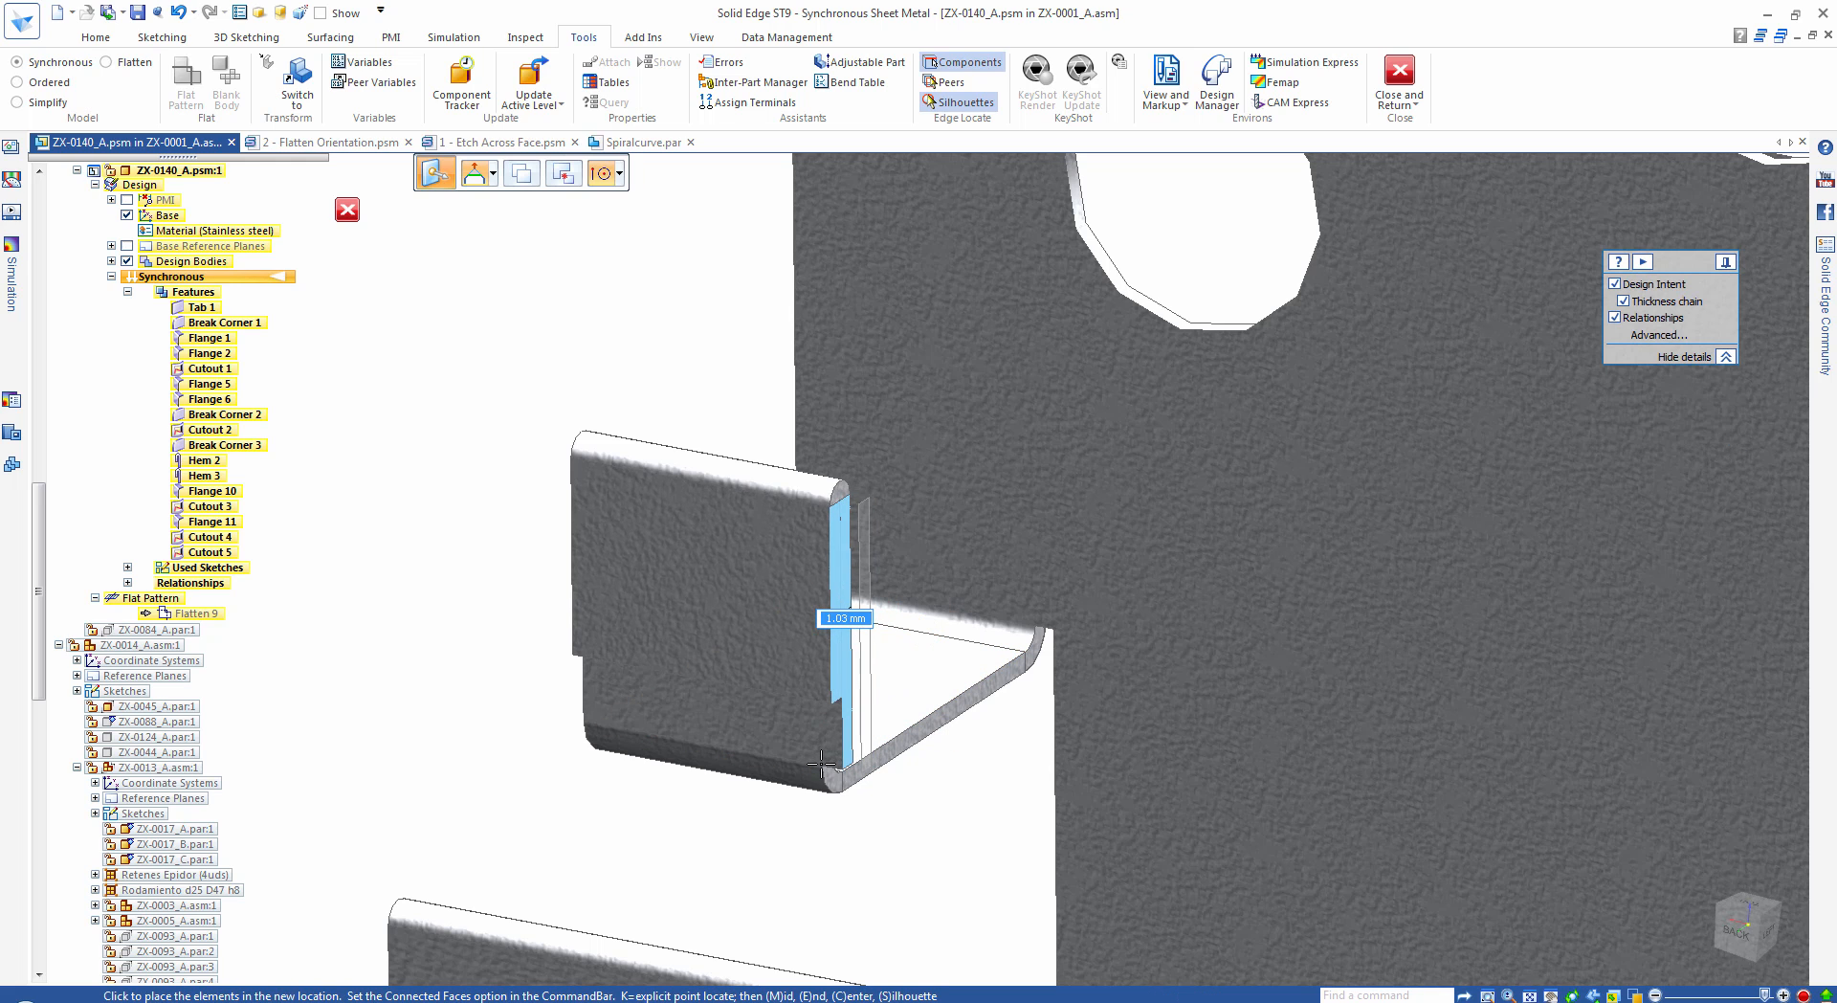
{"action": "left_click", "coordinate": [825, 784]}
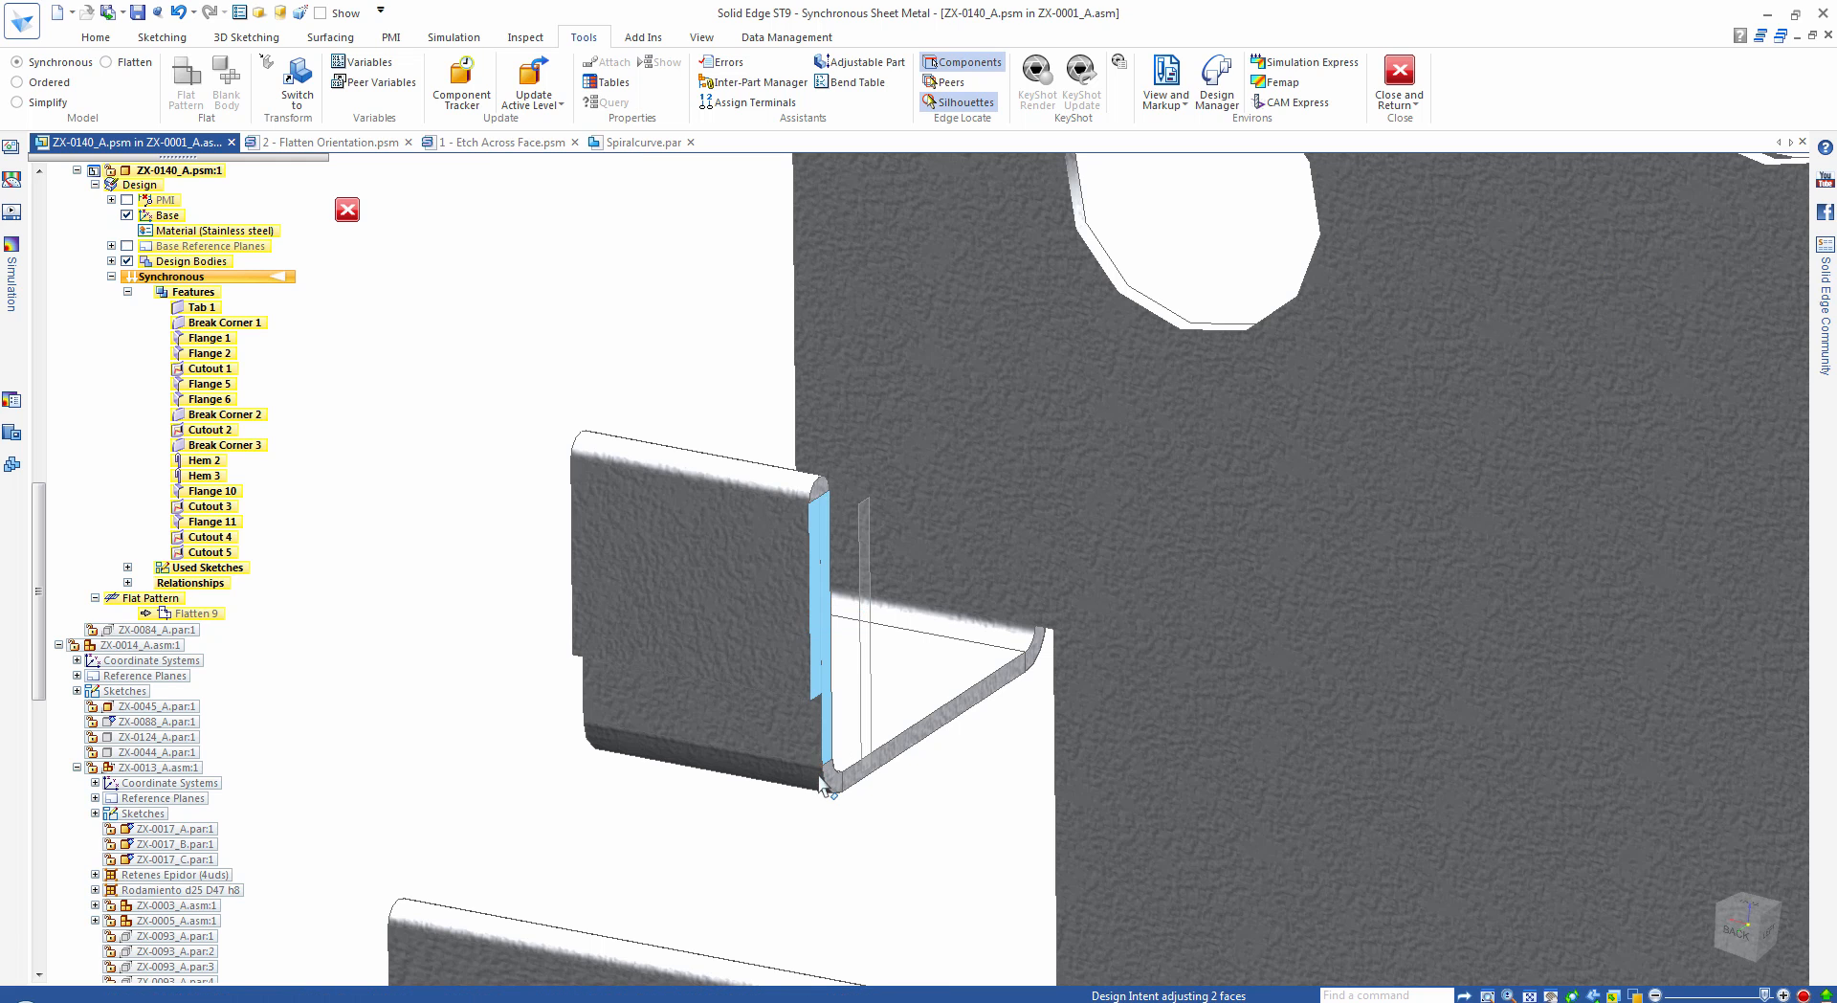
{"action": "middle_click", "coordinate": [457, 406]}
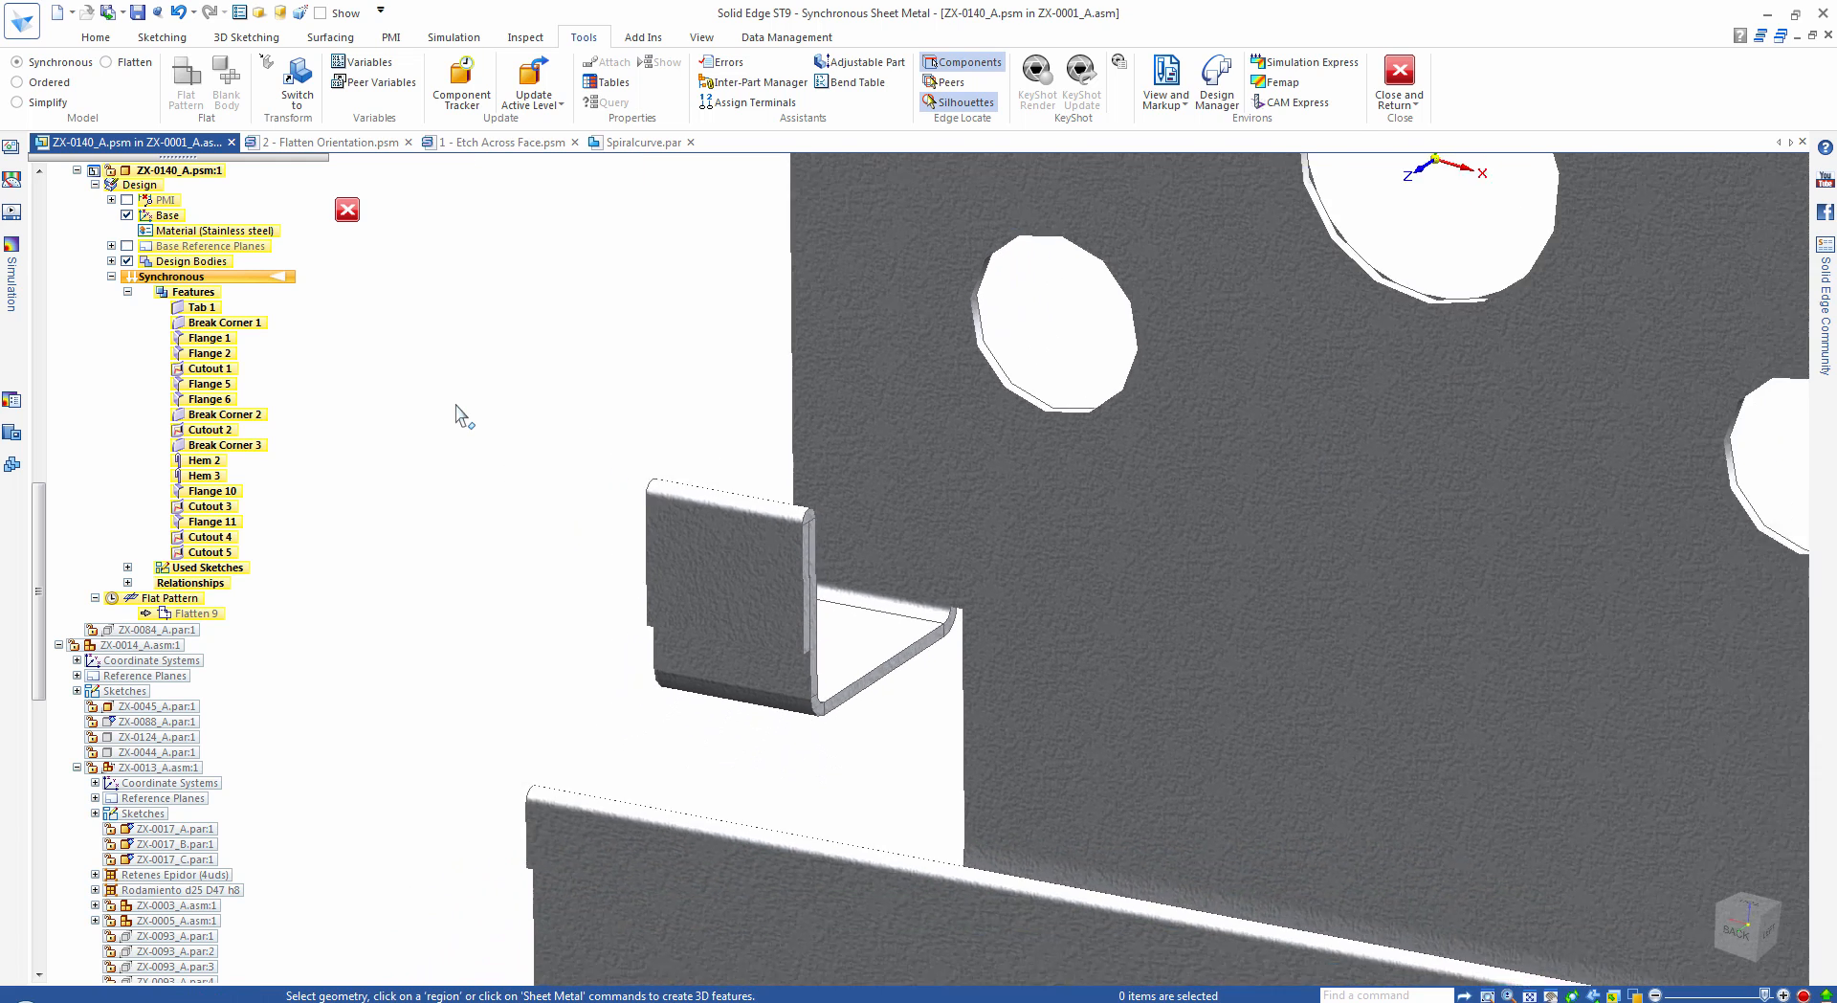
{"action": "left_click", "coordinate": [106, 62]}
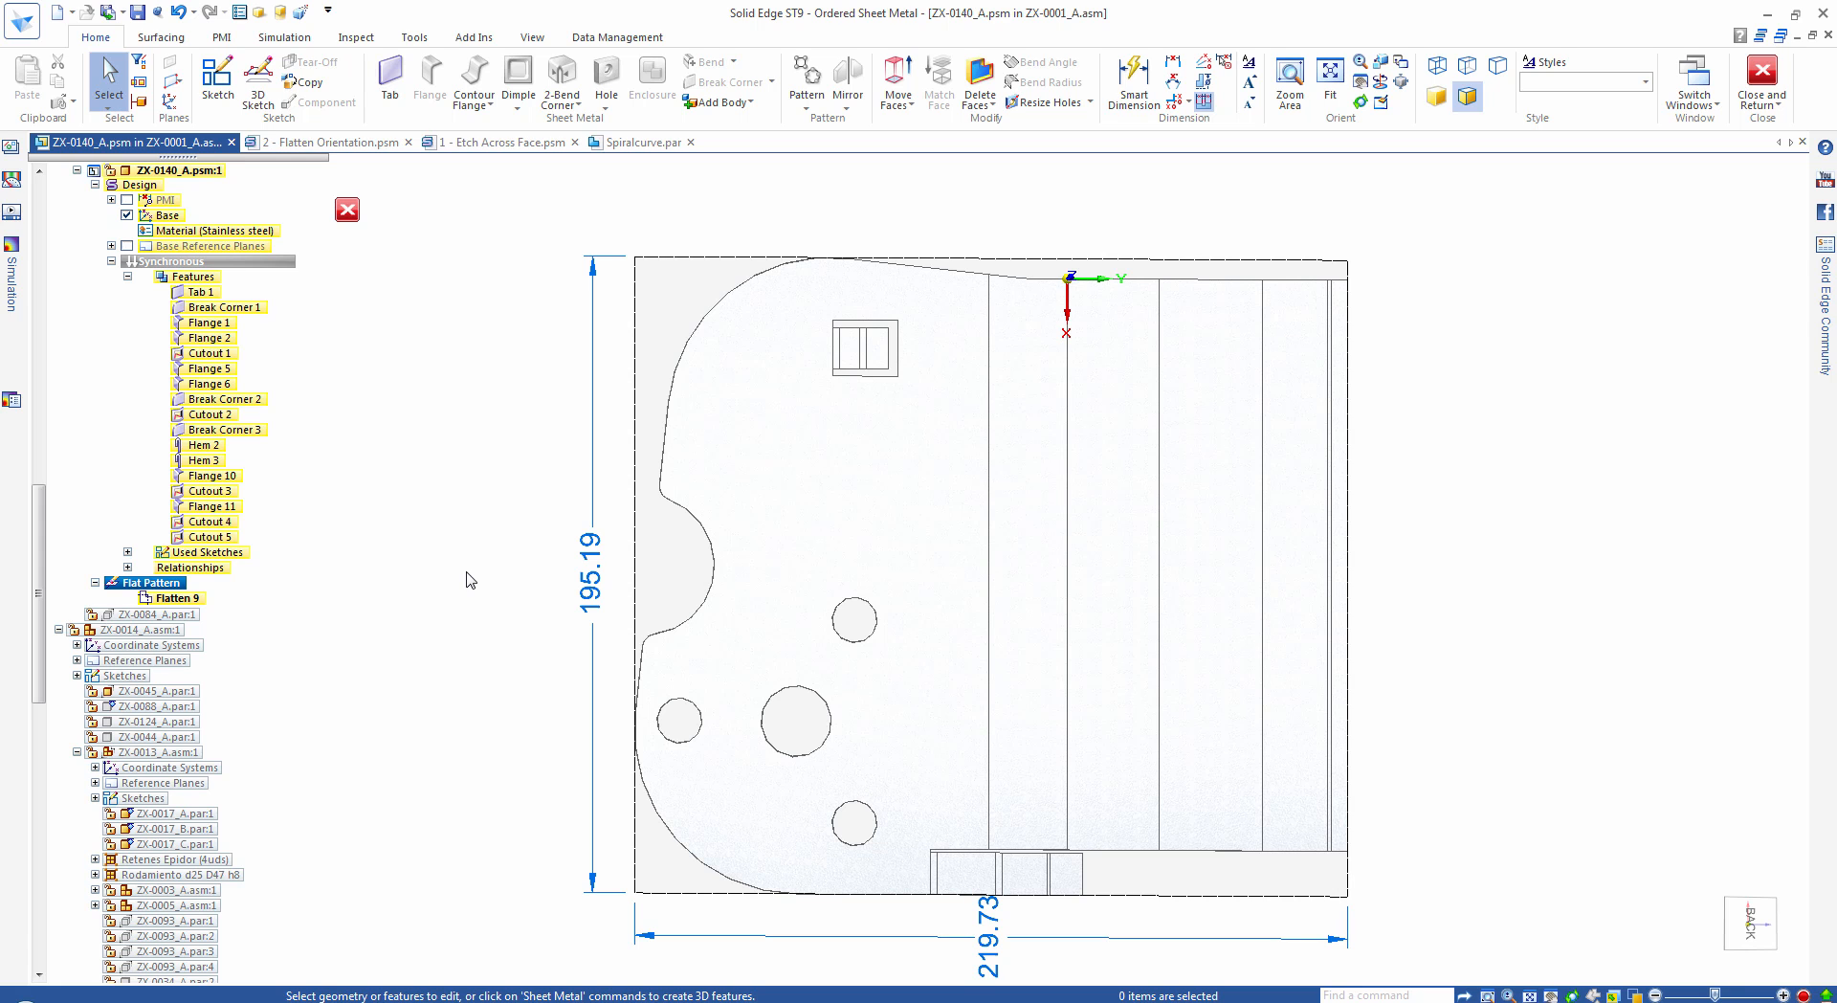
Switch to Spiralcurve.par and start a helical curve from the circular top edge of the large cylinder.
{"action": "left_click", "coordinate": [634, 143]}
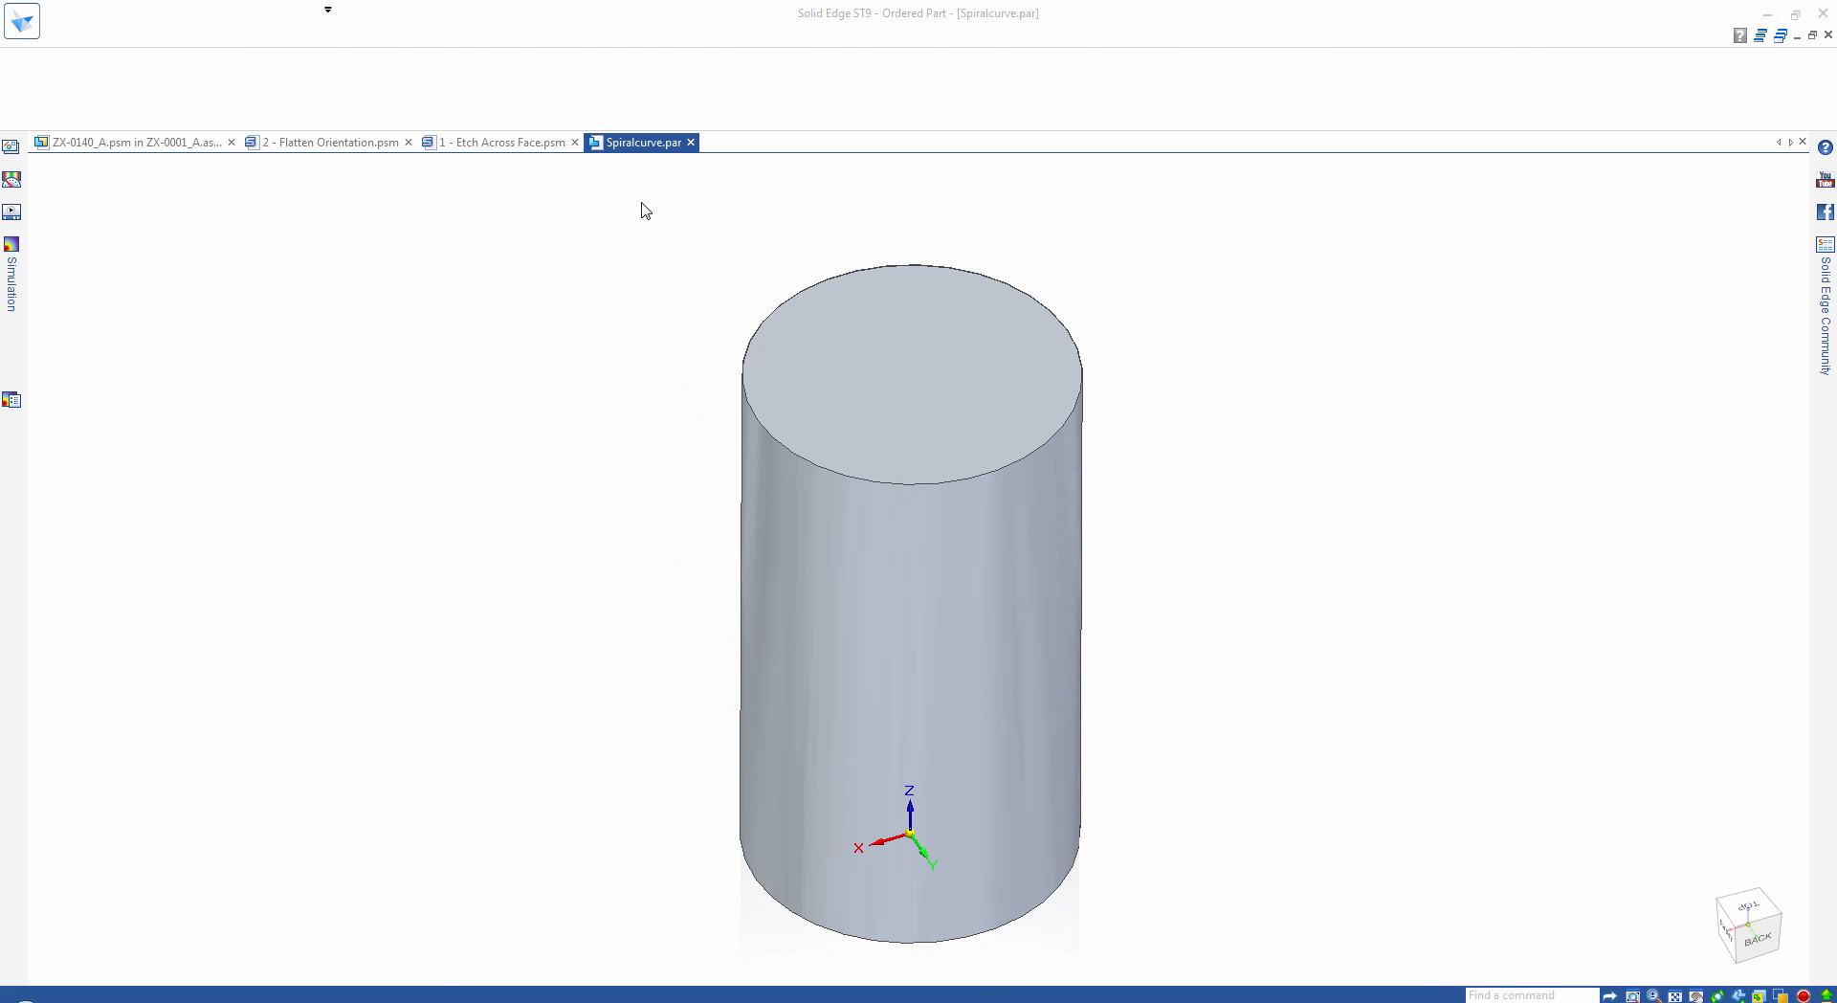
{"action": "scroll", "coordinate": [650, 239], "scroll_direction": "up", "scroll_amount": 2}
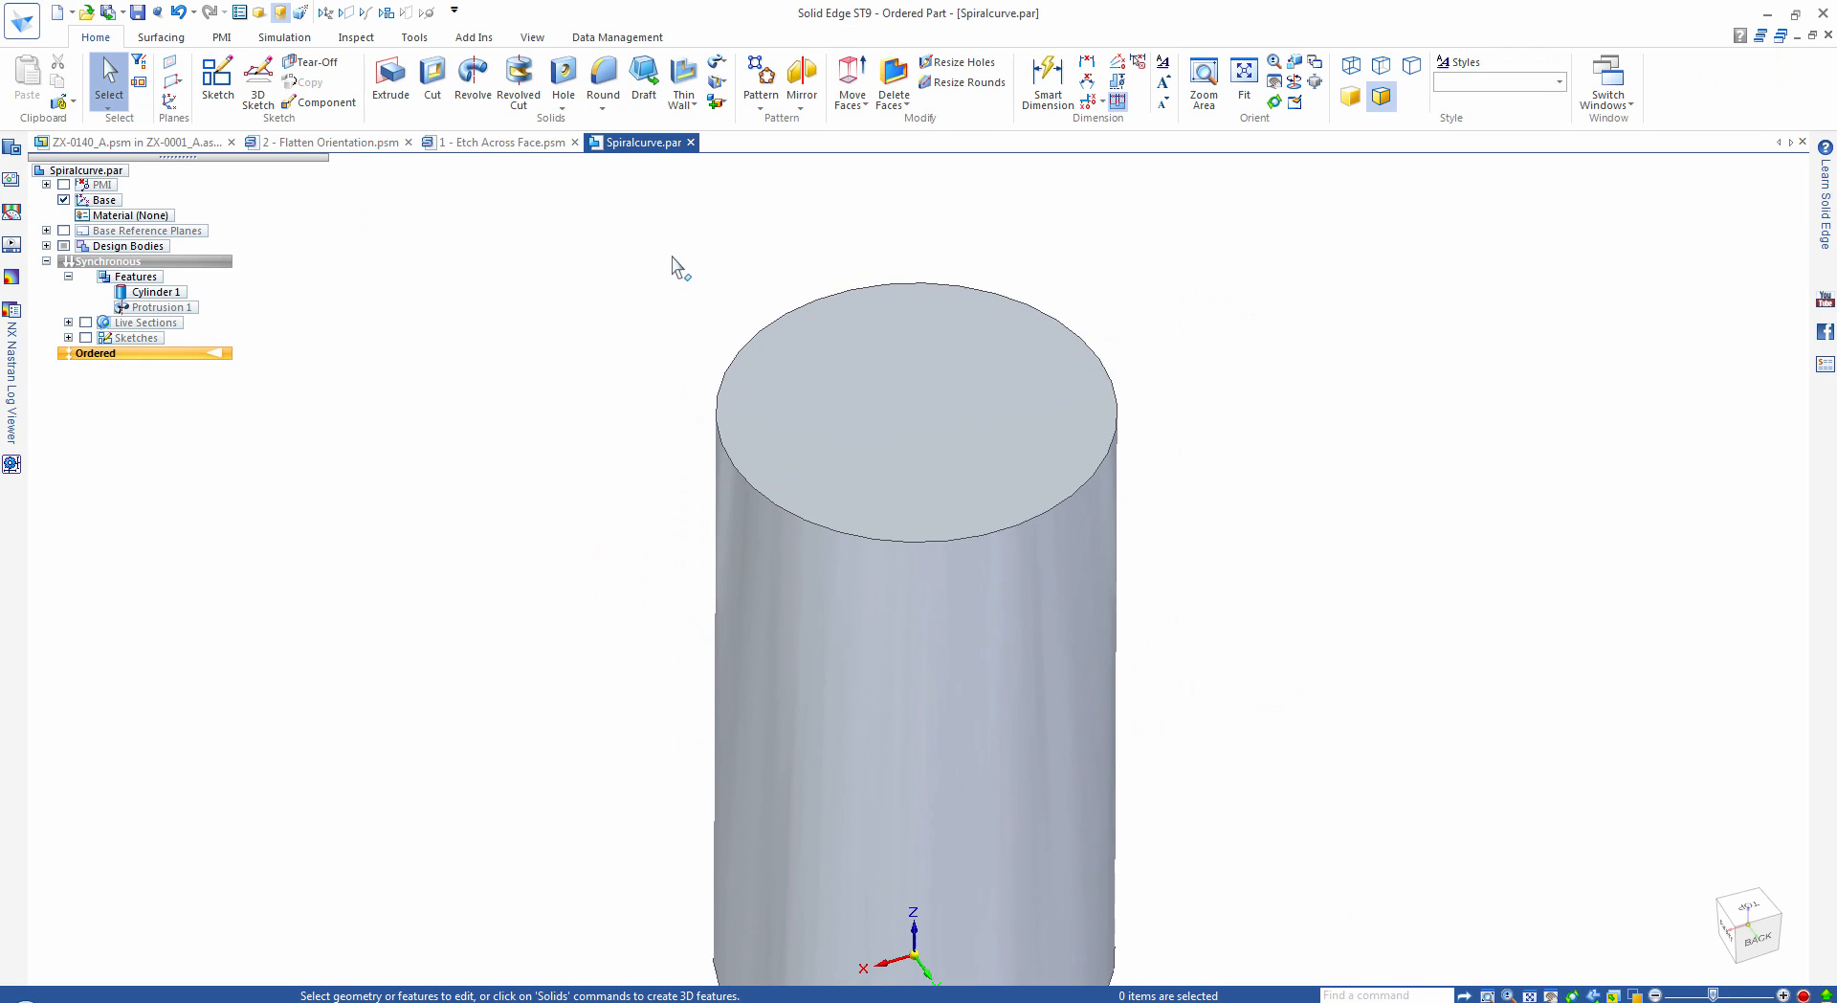
{"action": "scroll", "coordinate": [603, 308], "scroll_direction": "up", "scroll_amount": 2}
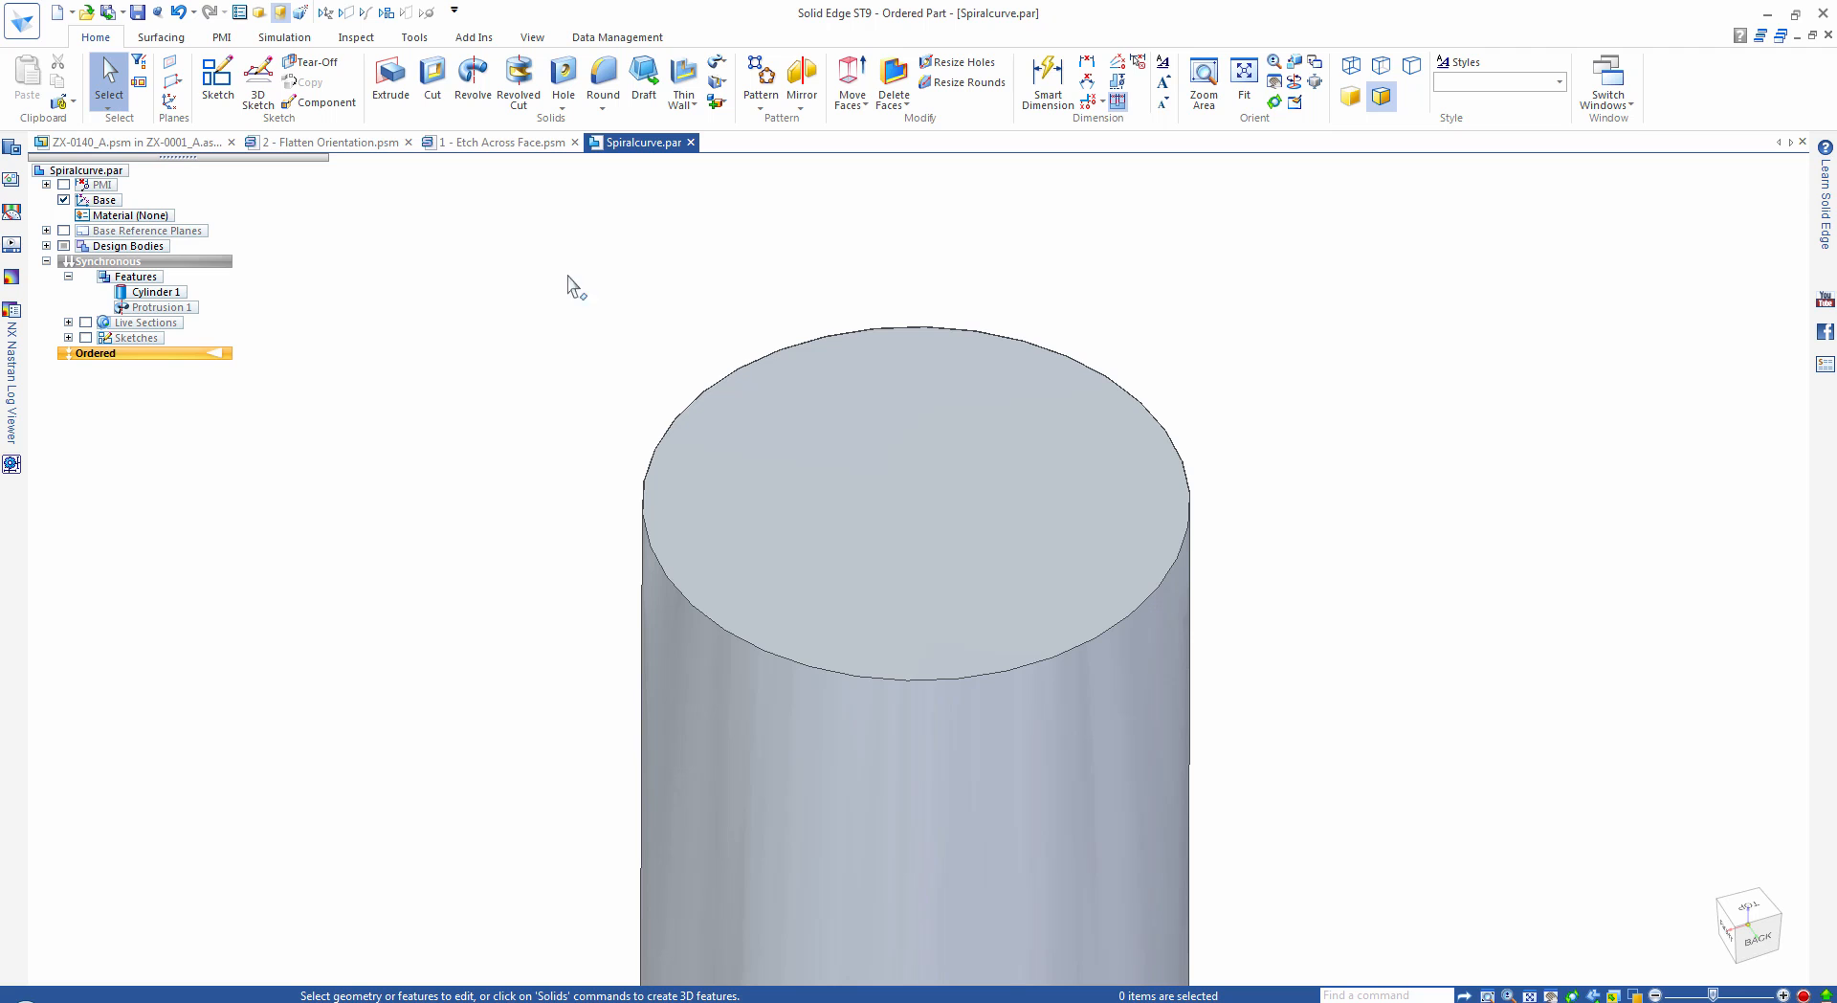
{"action": "left_click", "coordinate": [162, 37]}
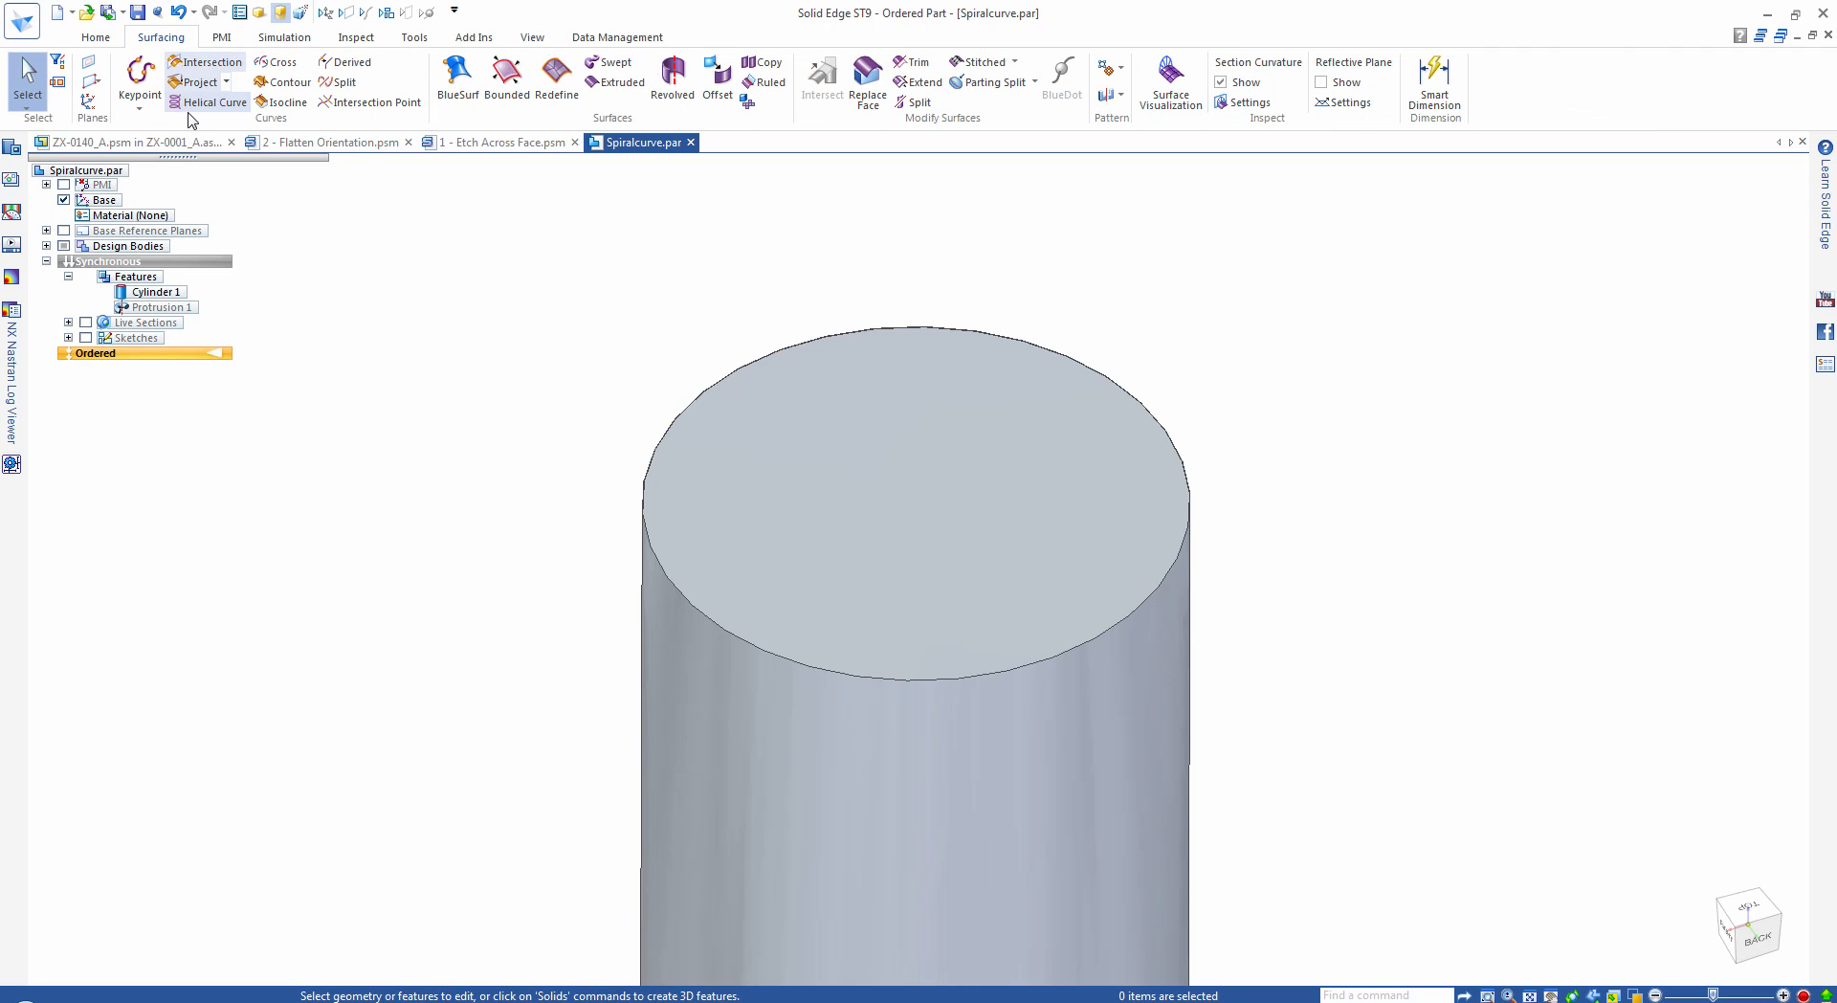
{"action": "left_click", "coordinate": [207, 102]}
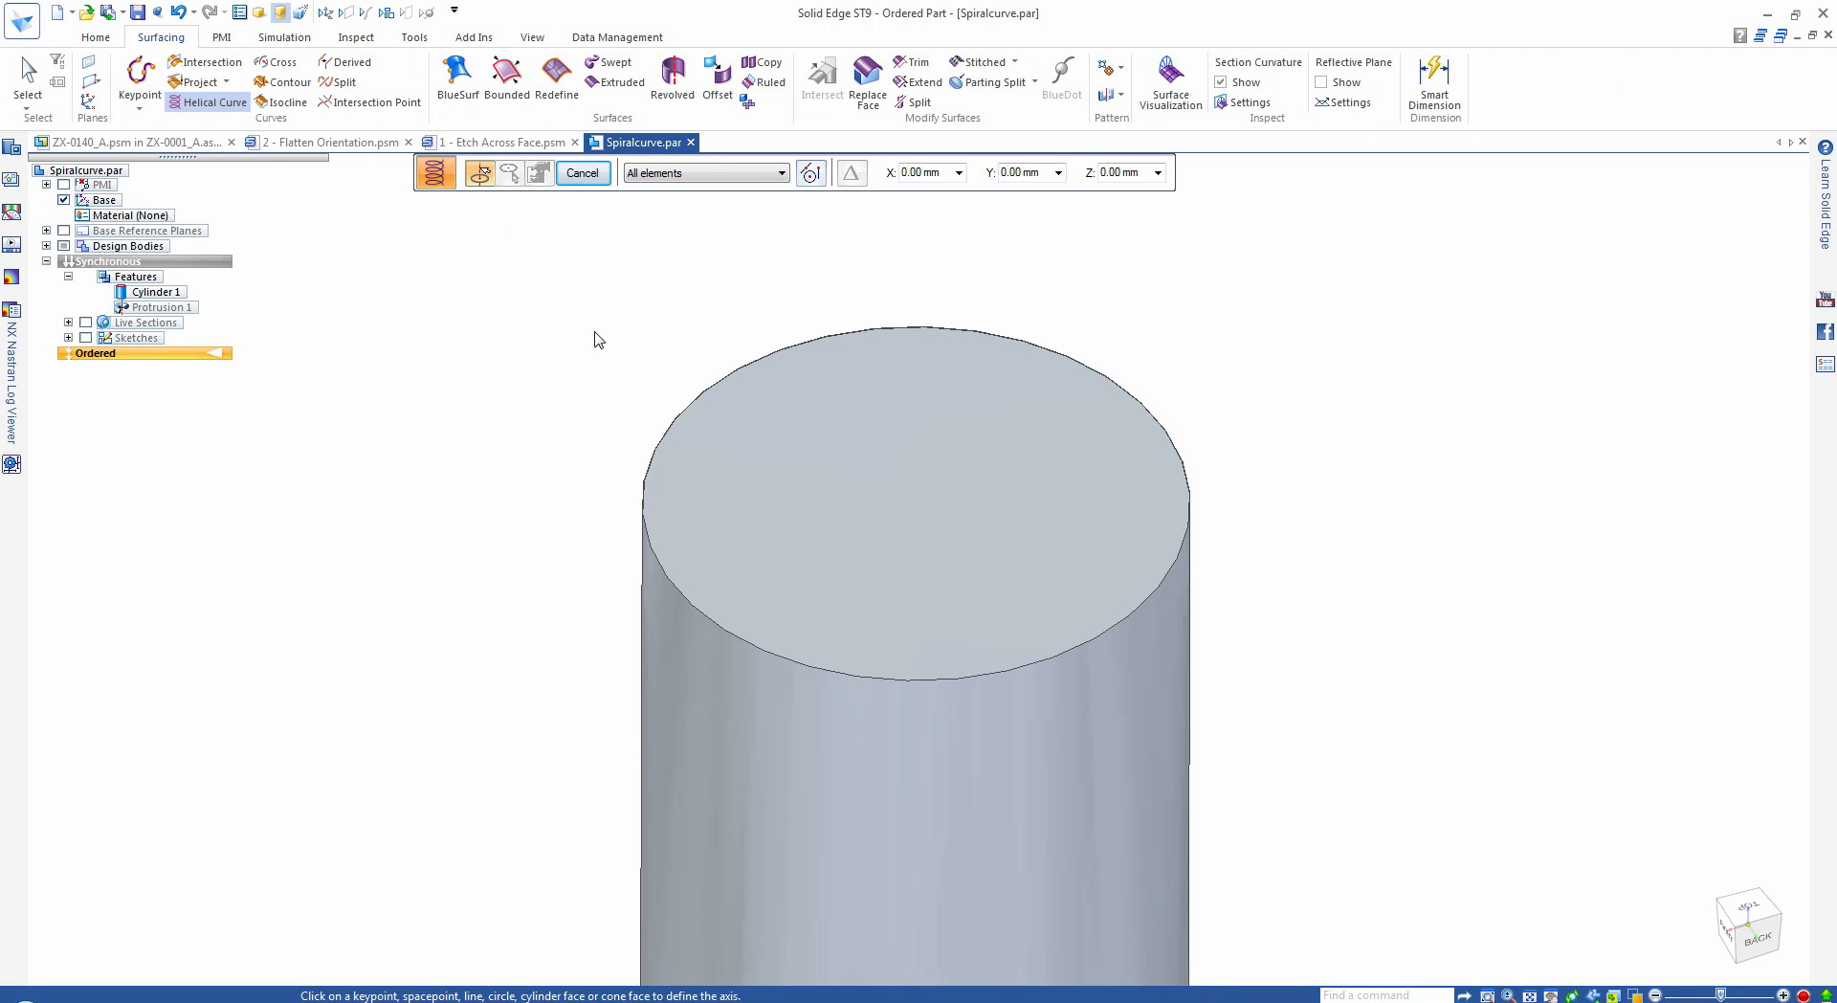
{"action": "left_click", "coordinate": [679, 663]}
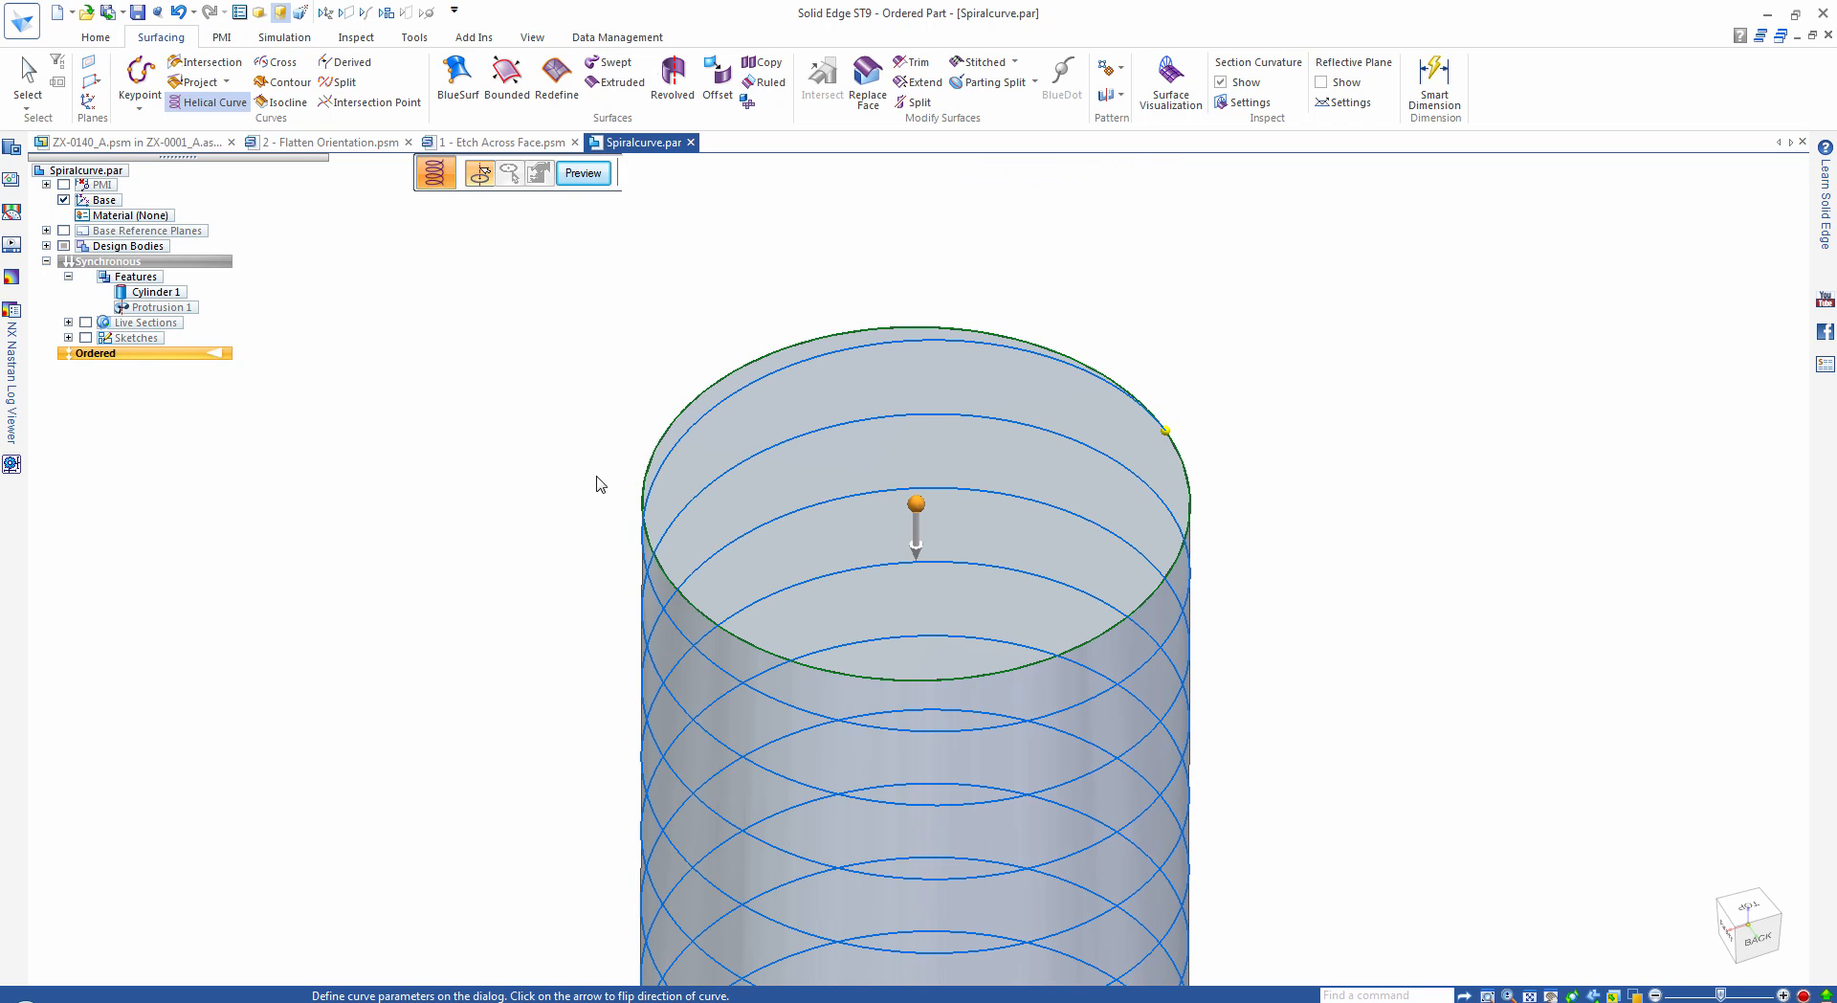
Set the helical curve's type to Spiral and its method to Radial pitch and Turns.
{"action": "left_click", "coordinate": [181, 50]}
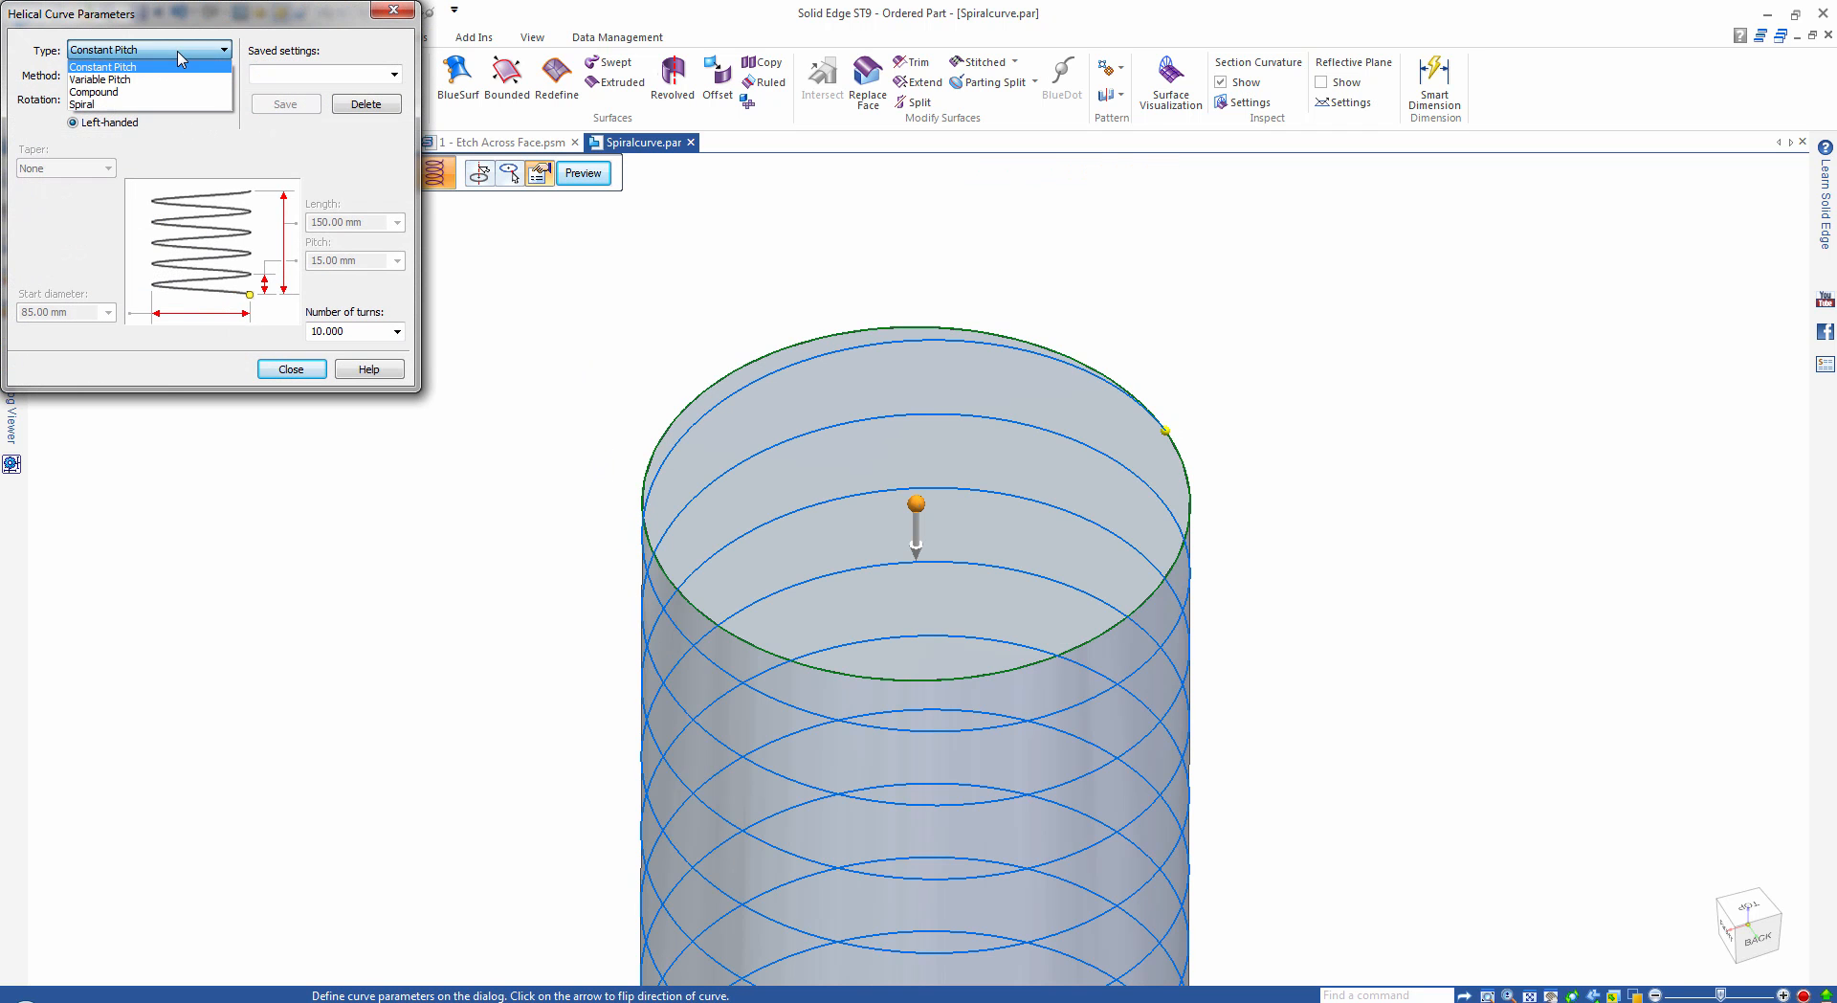
{"action": "left_click", "coordinate": [96, 104]}
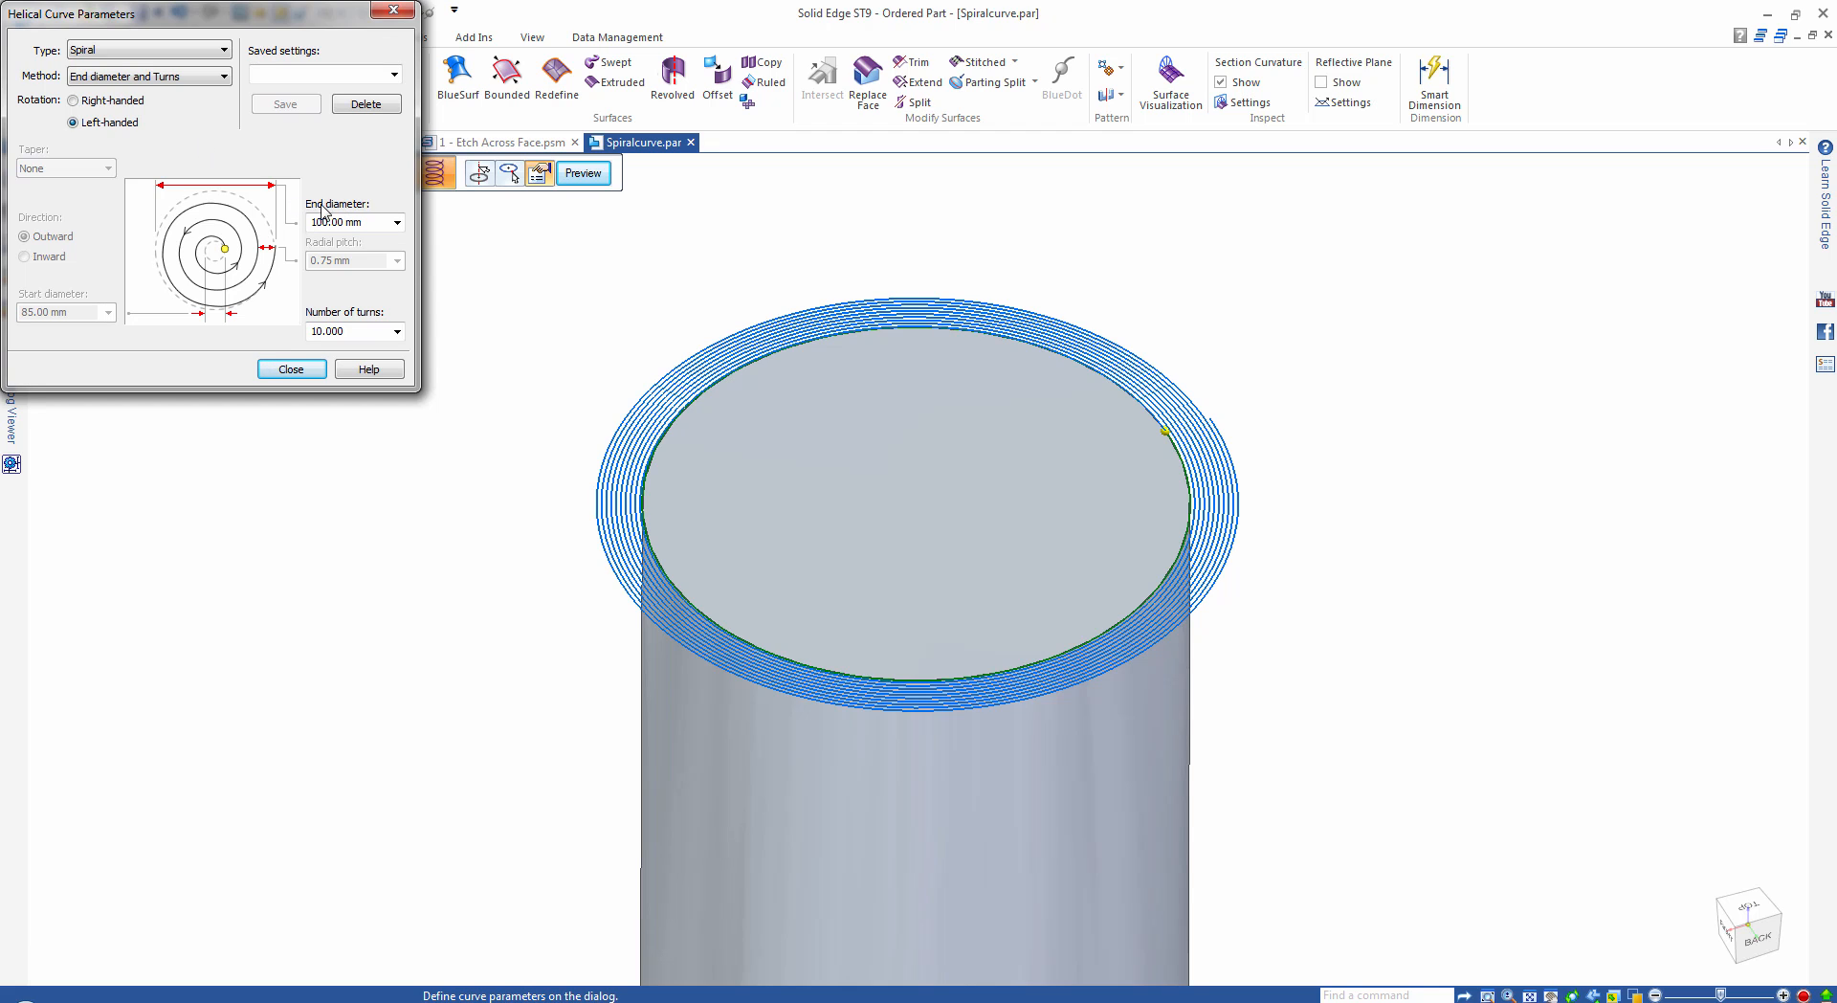
{"action": "left_click", "coordinate": [196, 84]}
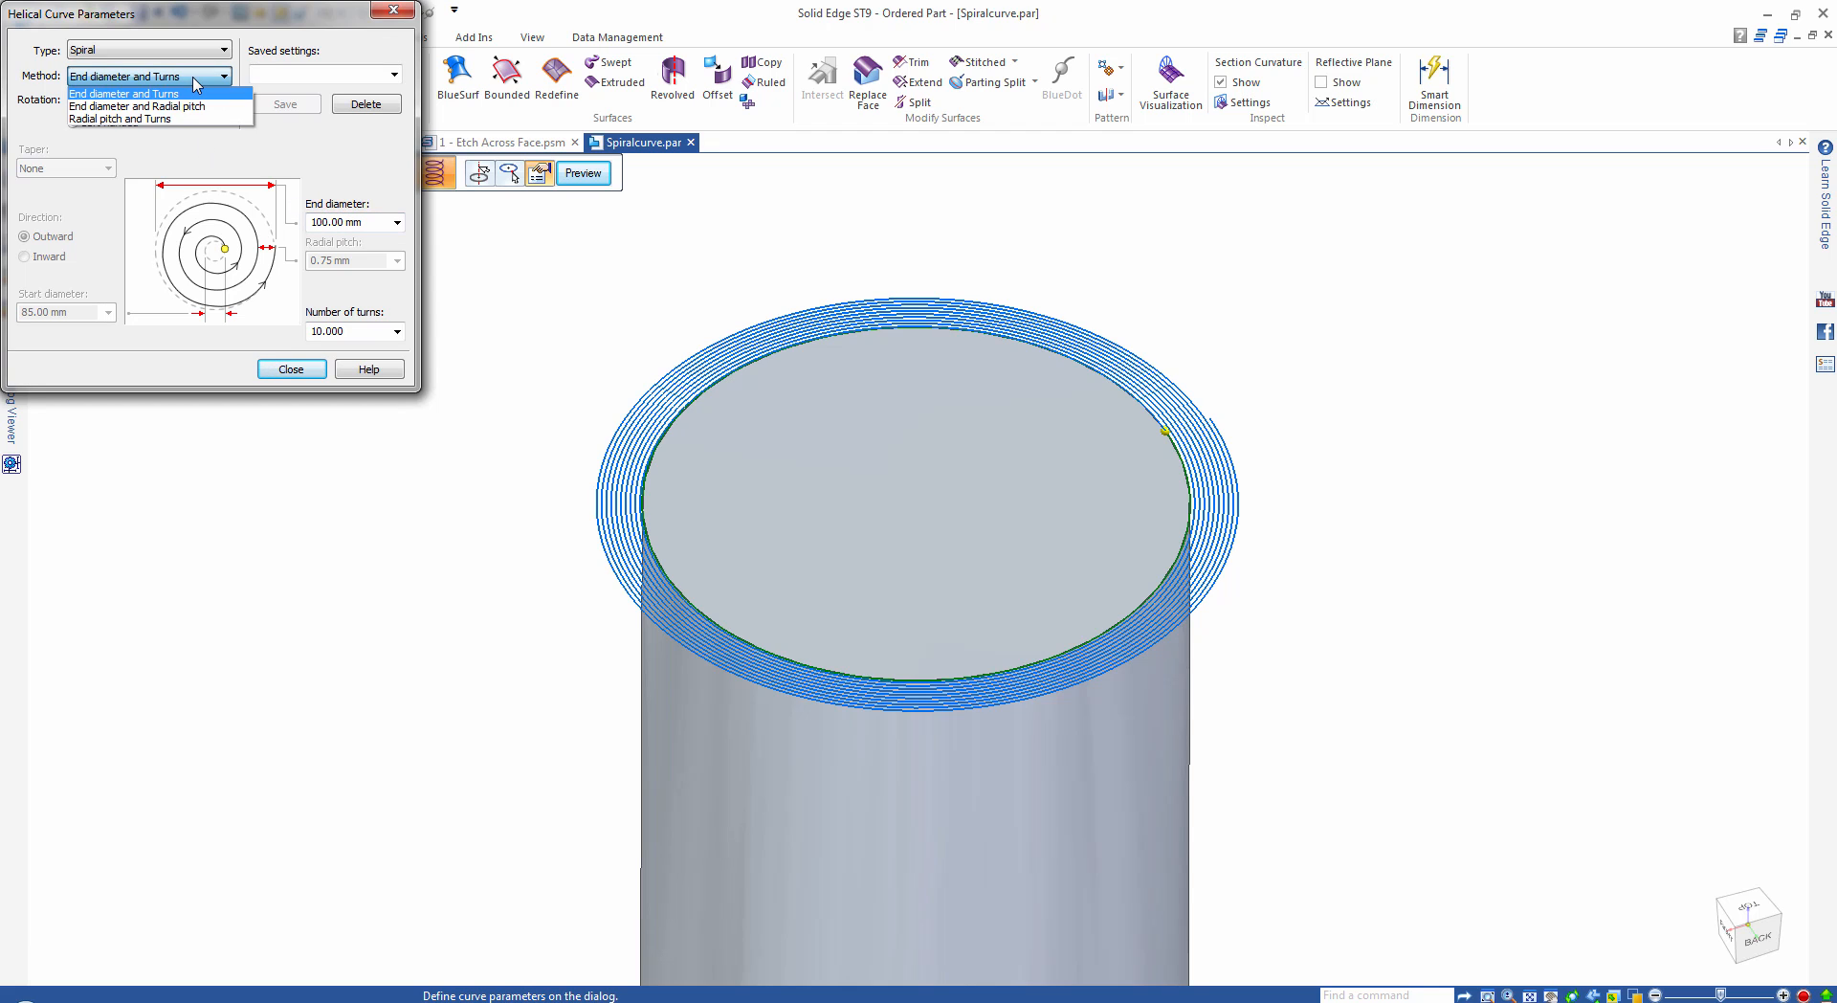
{"action": "left_click", "coordinate": [191, 119]}
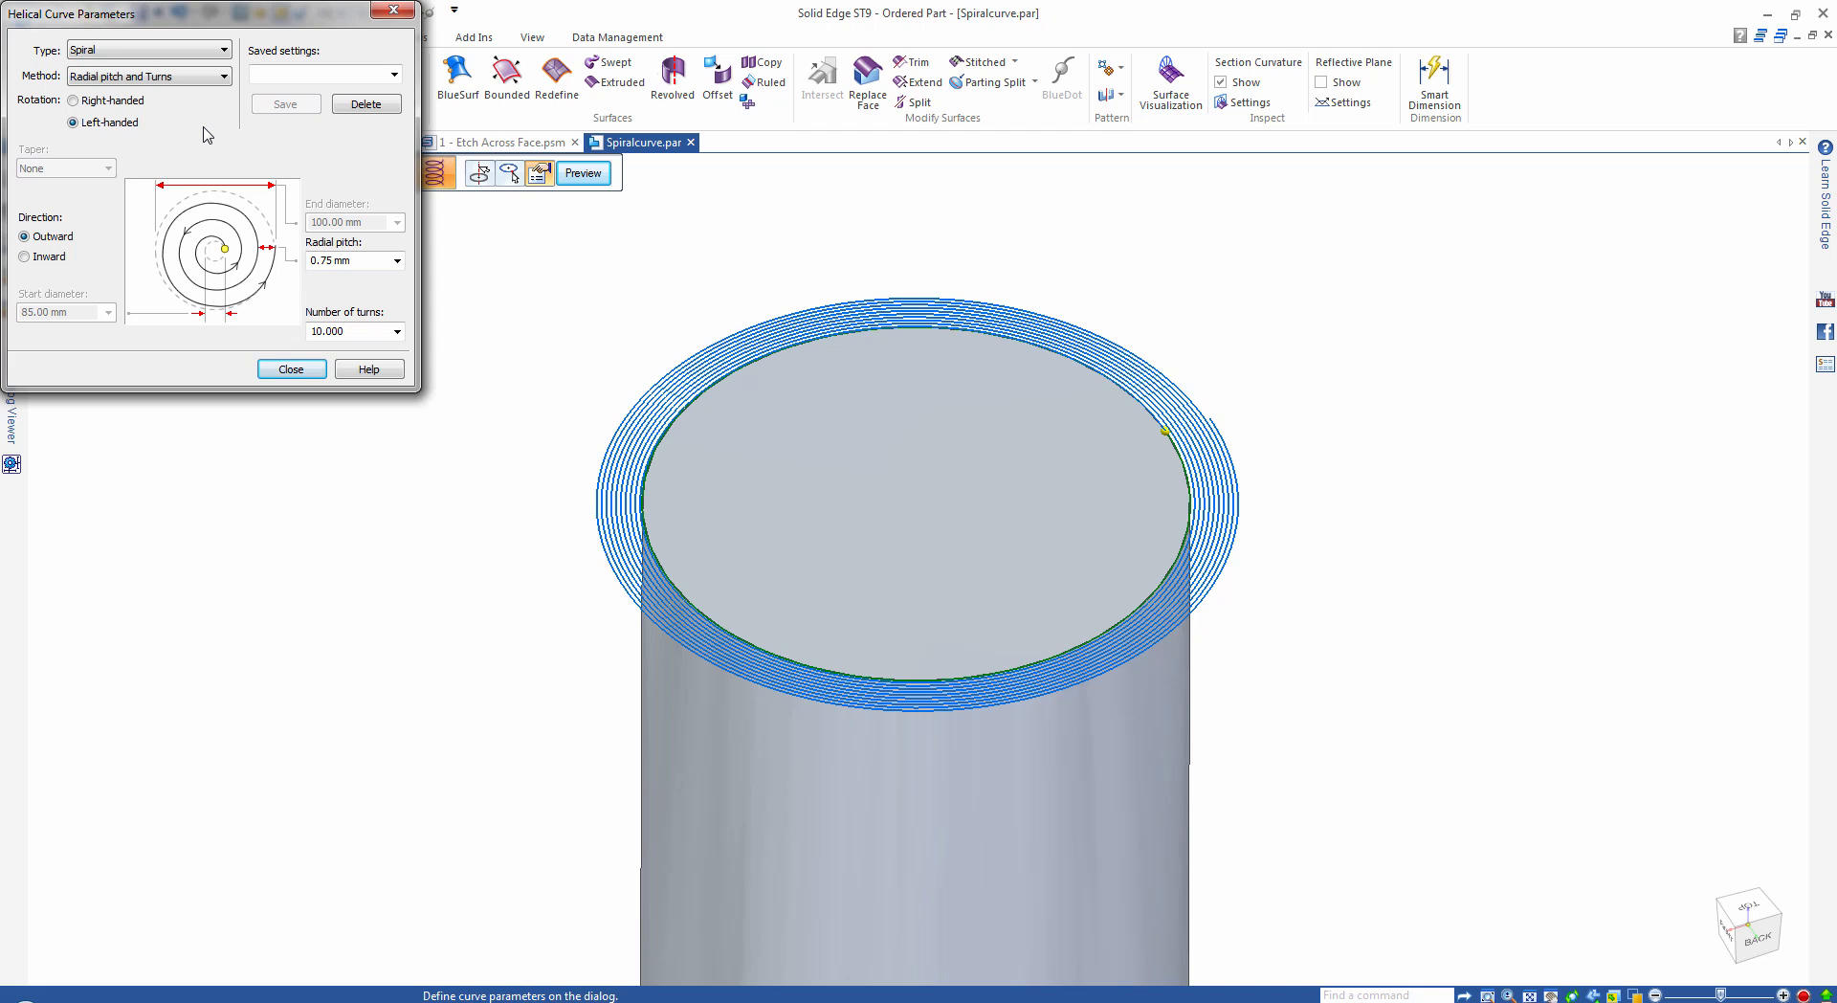
Give the spiral an 8 mm radial pitch, 5 turns and inward direction, and finish the curve.
{"action": "double_click", "coordinate": [357, 262]}
{"action": "type", "text": "8"}
{"action": "key", "text": "Tab"}
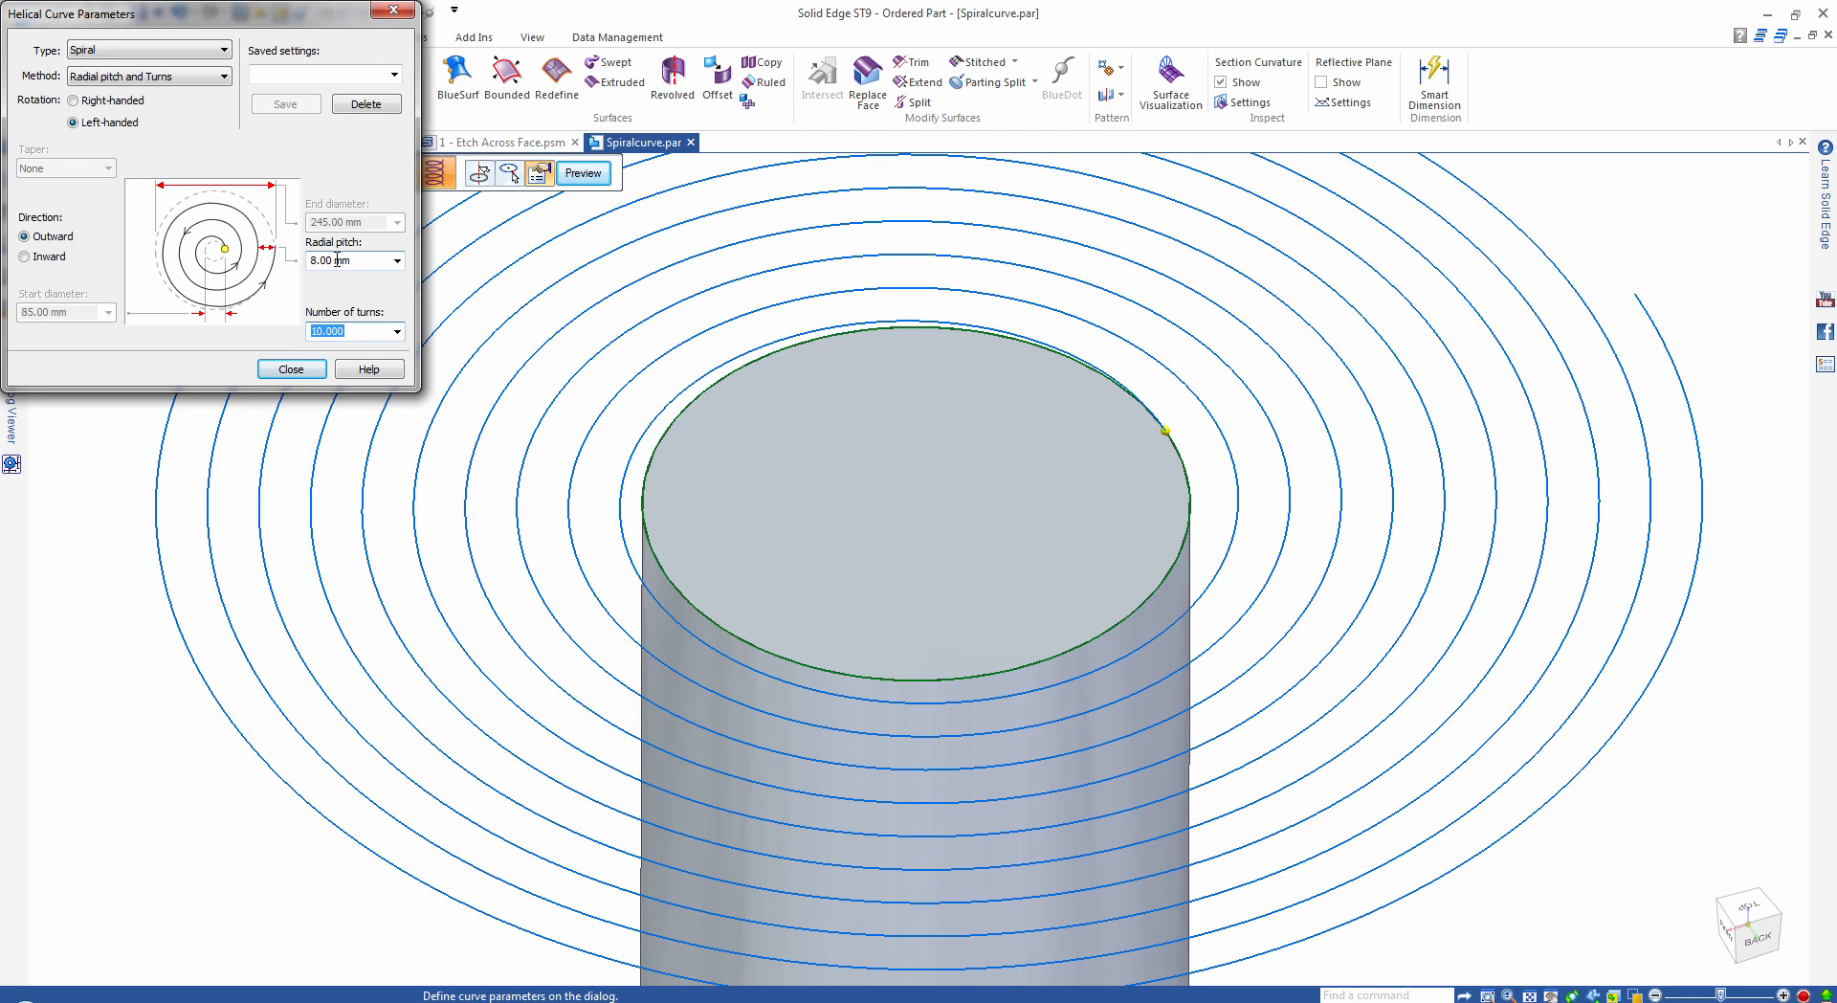
{"action": "type", "text": "5"}
{"action": "key", "text": "Tab"}
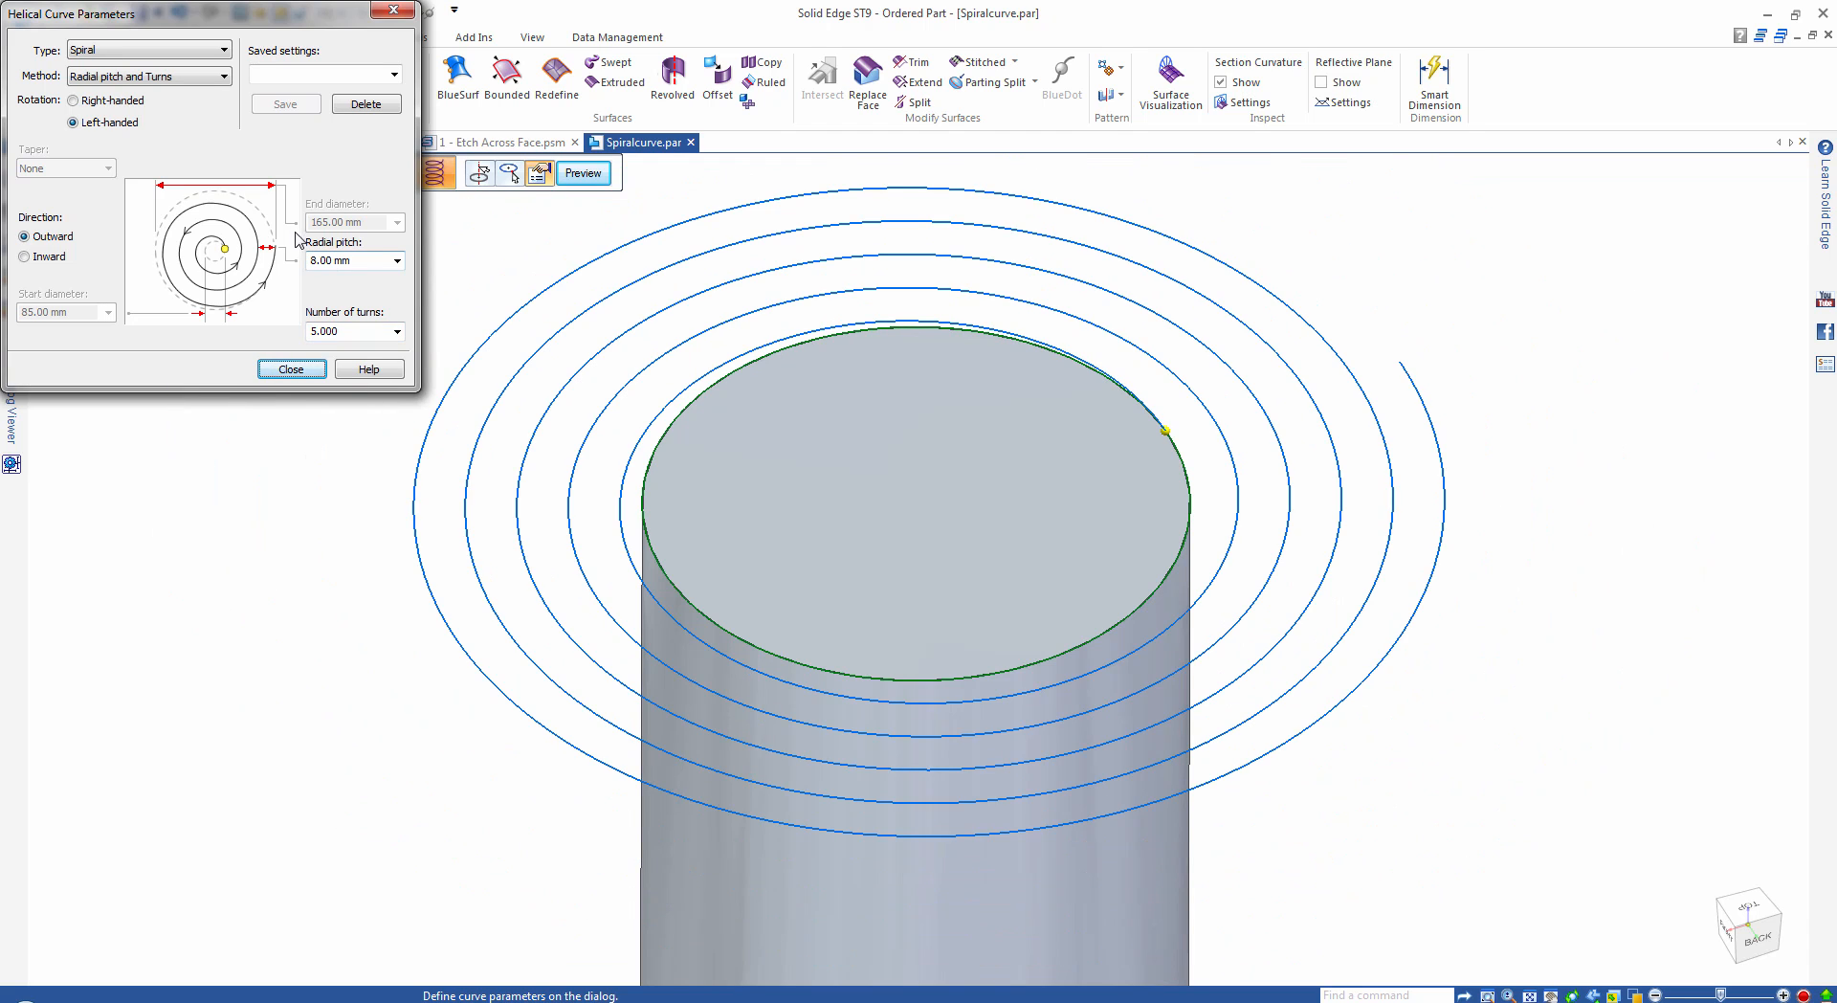
{"action": "left_click", "coordinate": [25, 256]}
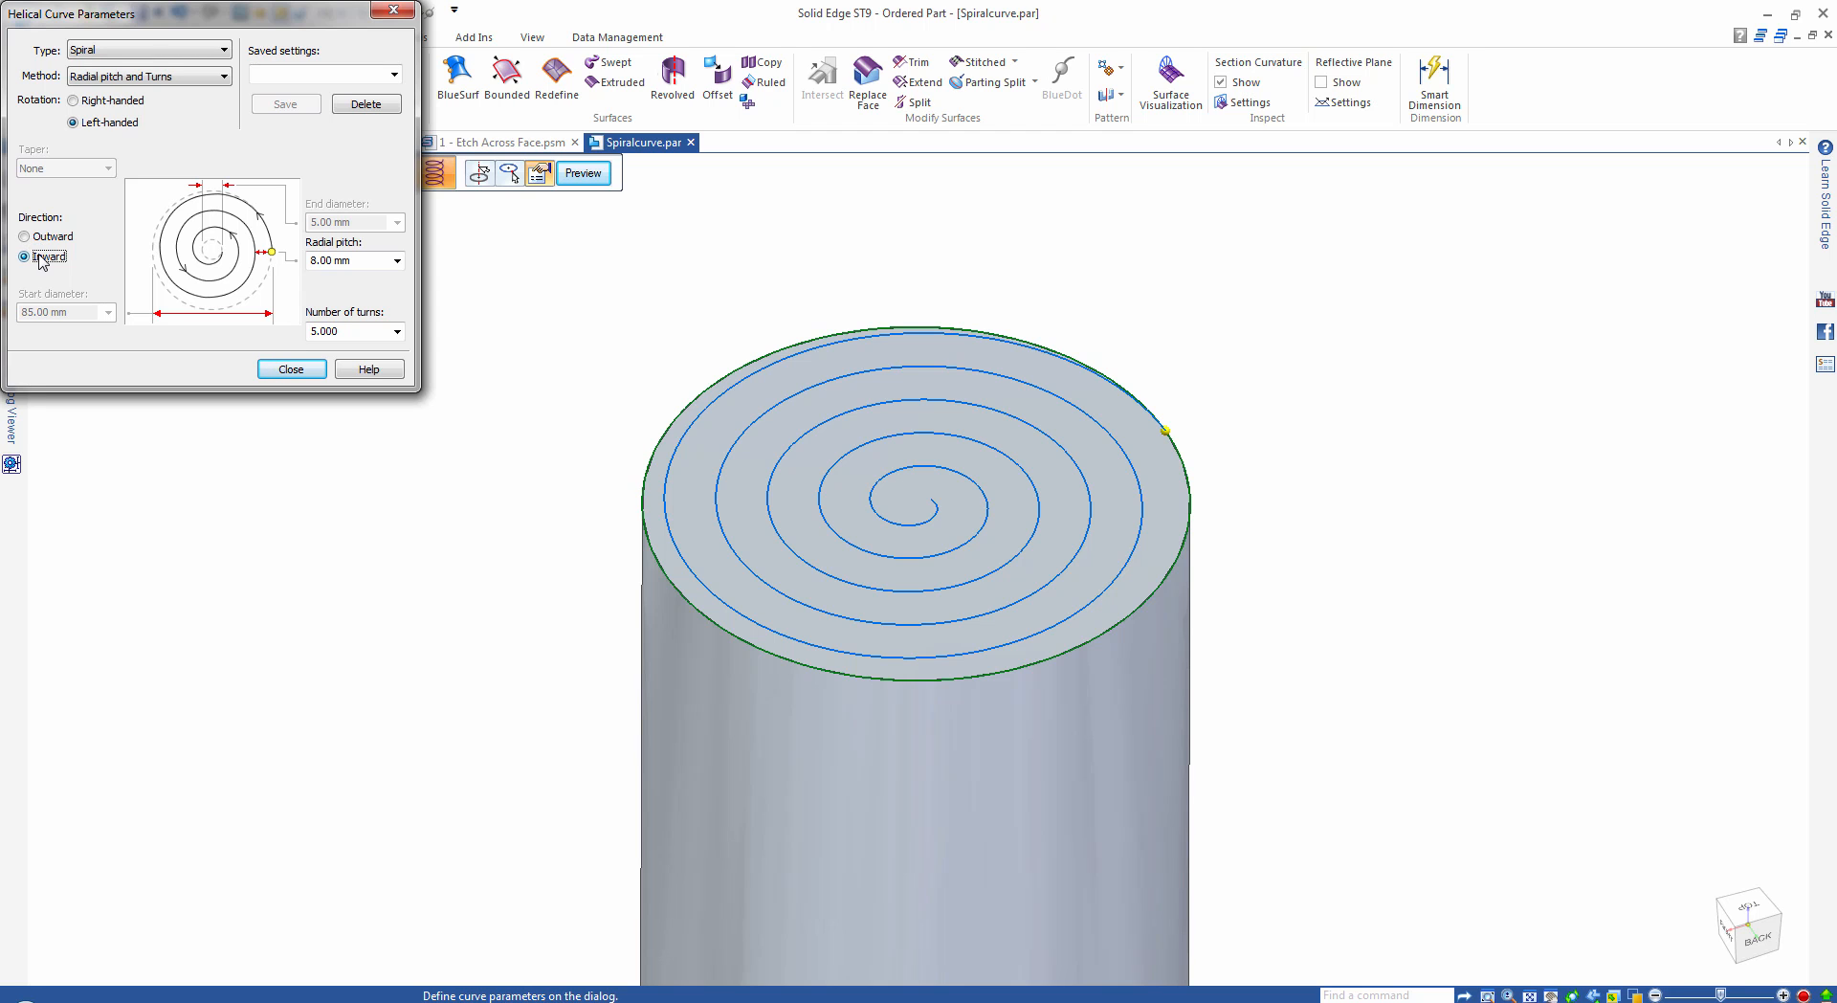
{"action": "left_click", "coordinate": [291, 369]}
{"action": "left_click", "coordinate": [585, 174]}
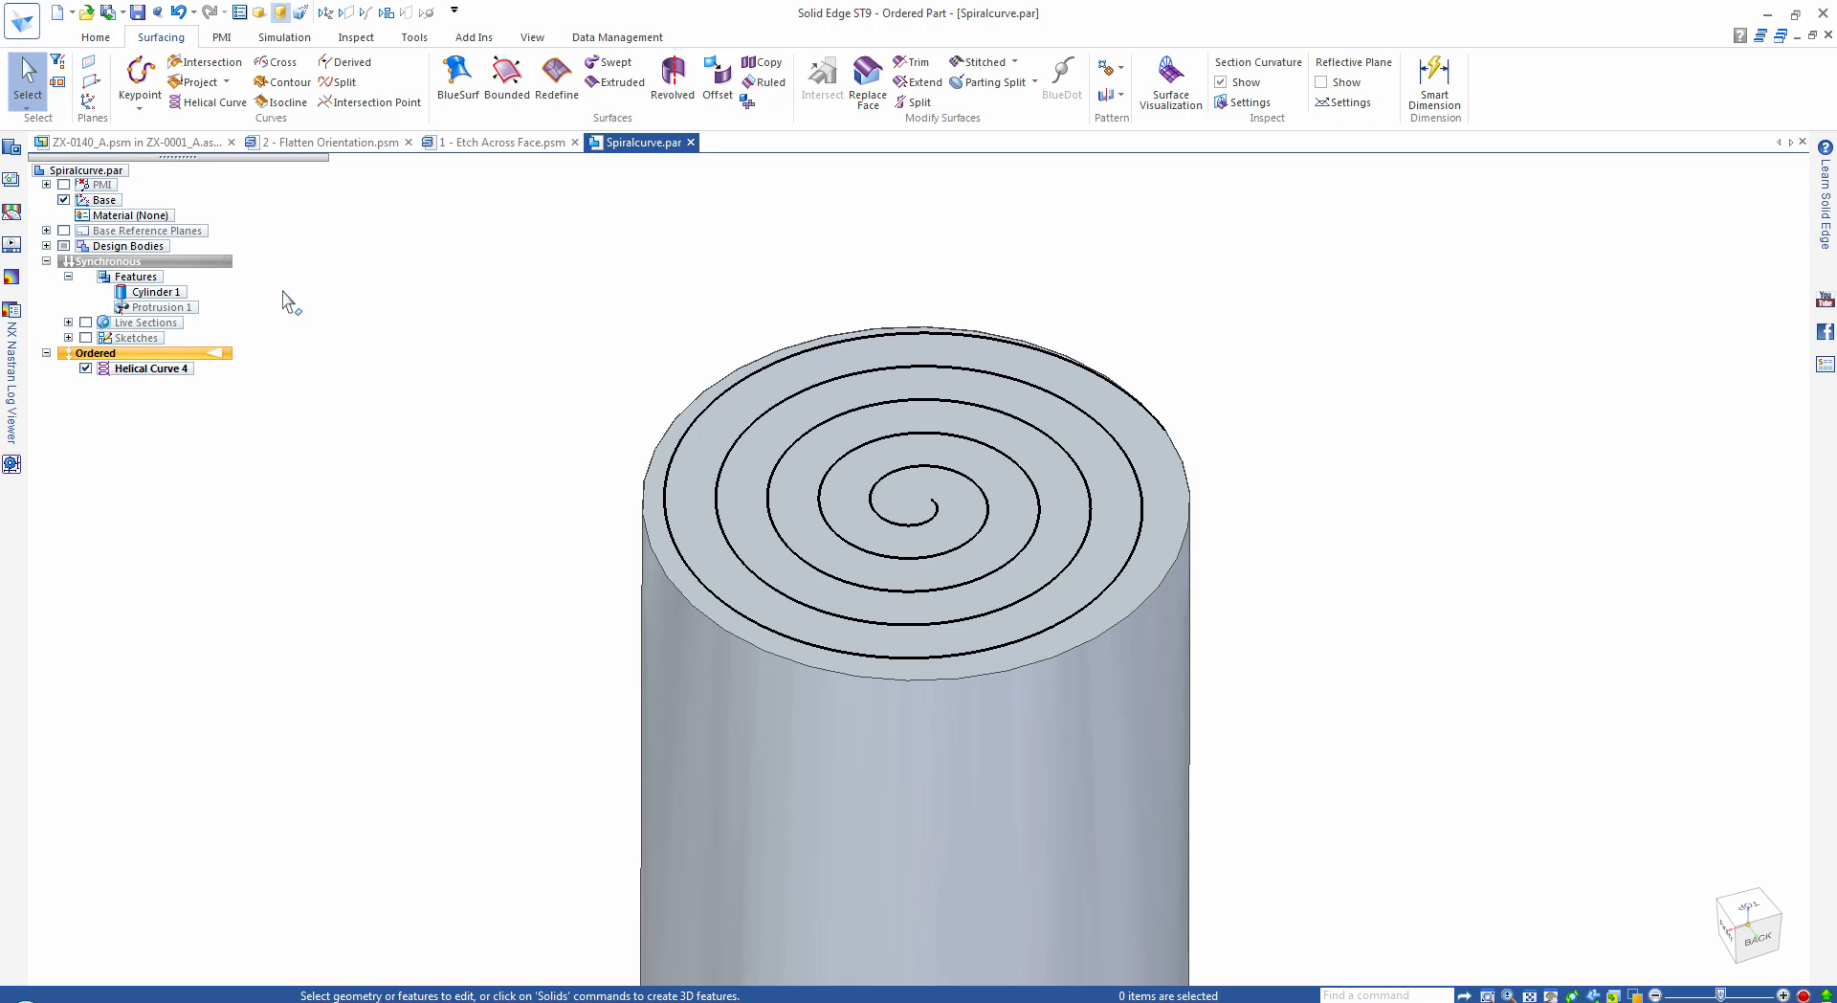
Show the hidden tool body Protrusion 1 at the rim of the large cylinder.
{"action": "left_click", "coordinate": [185, 310]}
{"action": "right_click", "coordinate": [186, 317]}
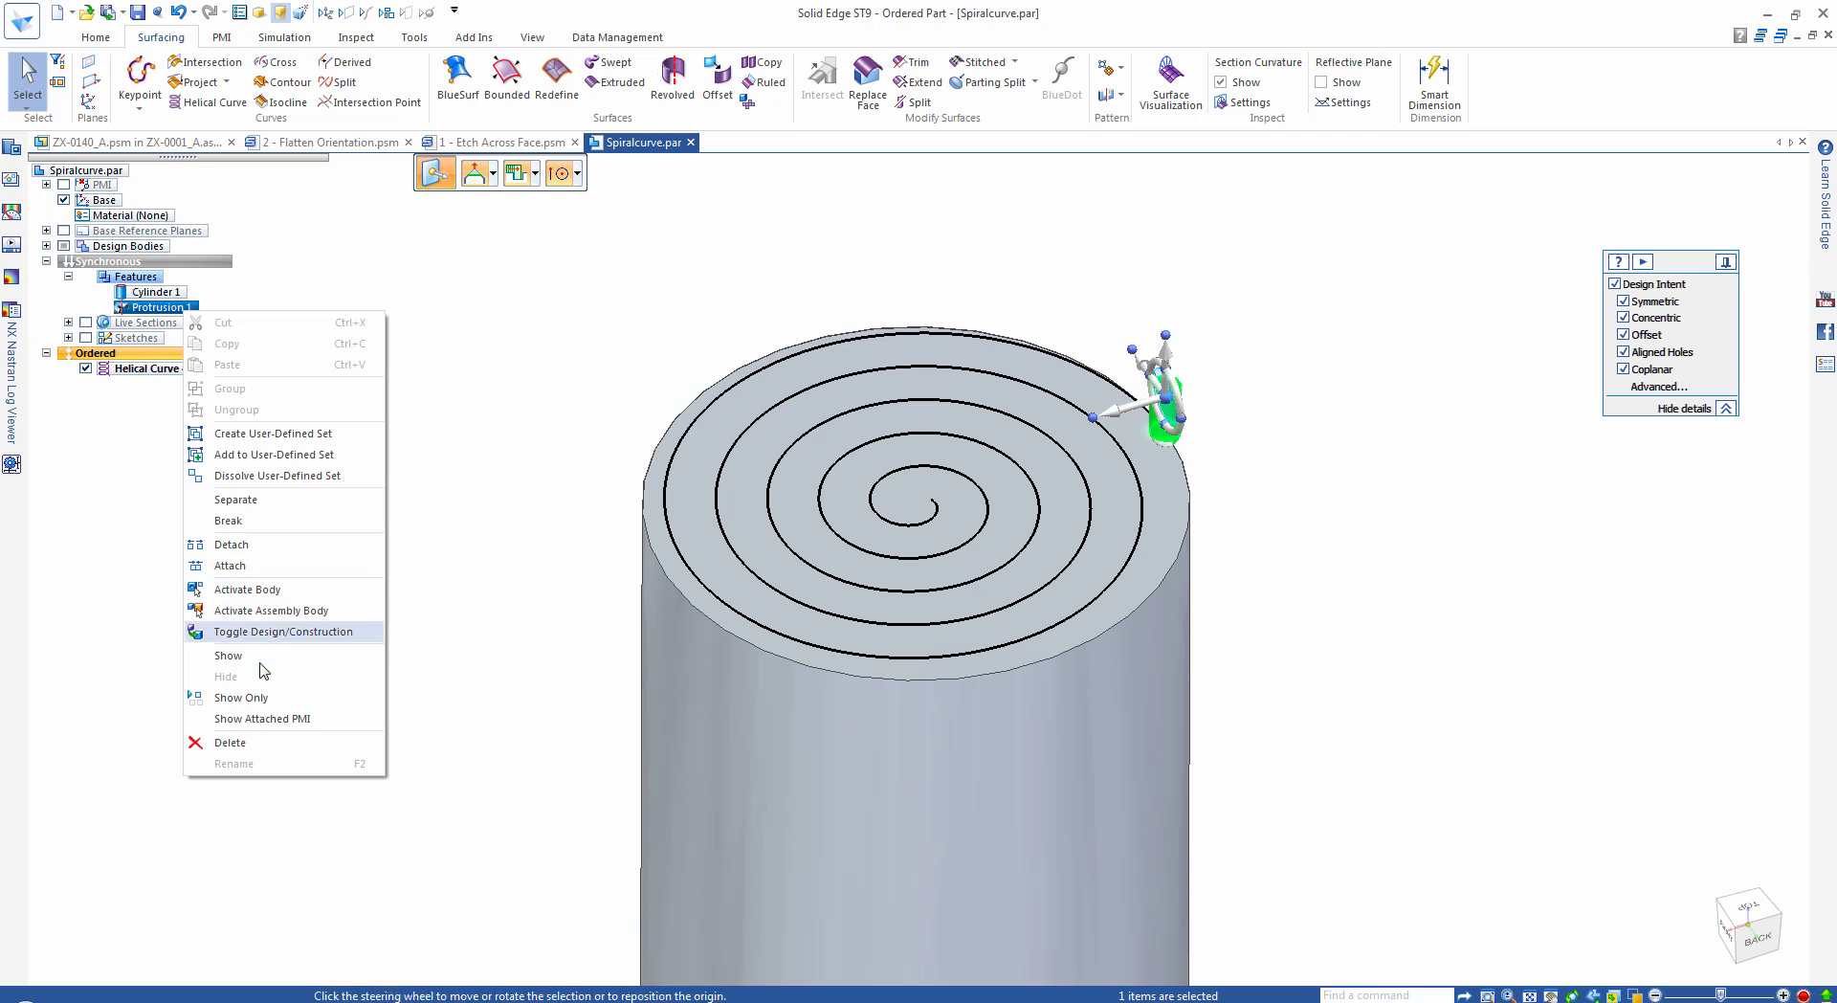
{"action": "left_click", "coordinate": [250, 631]}
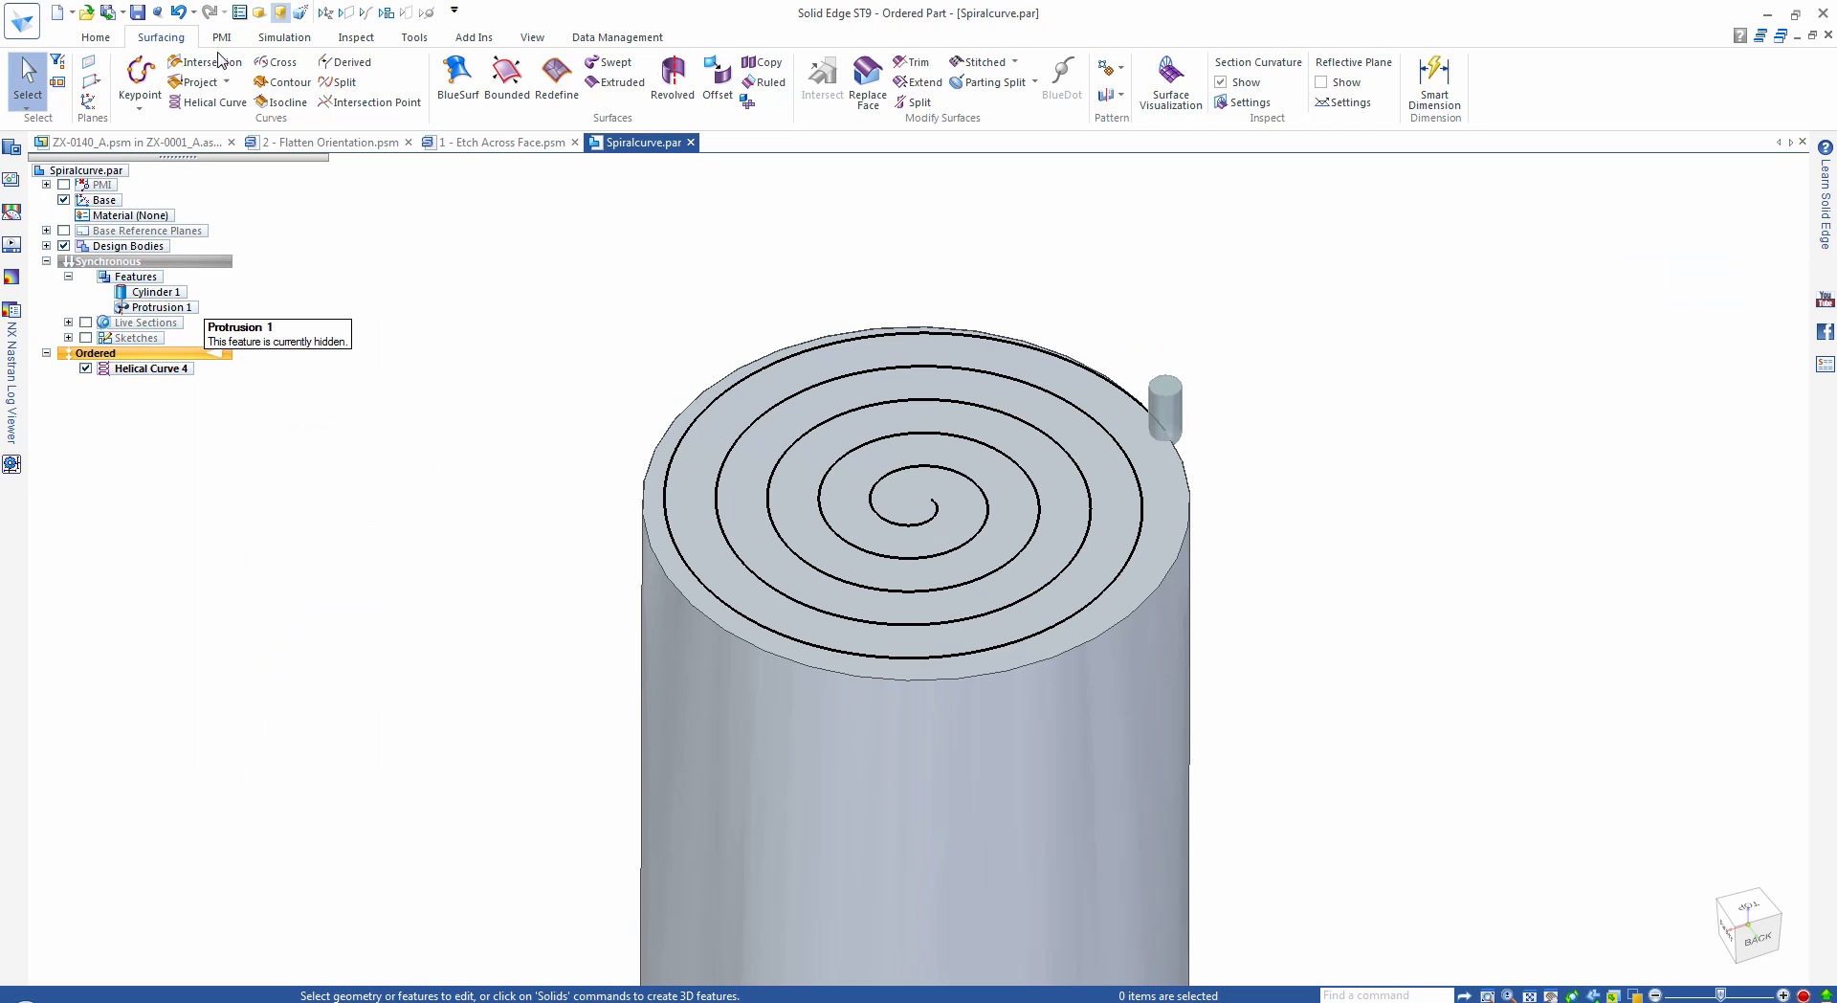
Cut a groove into the cylinder's top face with a solid sweep of the small cylinder along the spiral, and hide the curve.
{"action": "left_click", "coordinate": [98, 39]}
{"action": "left_click", "coordinate": [717, 82]}
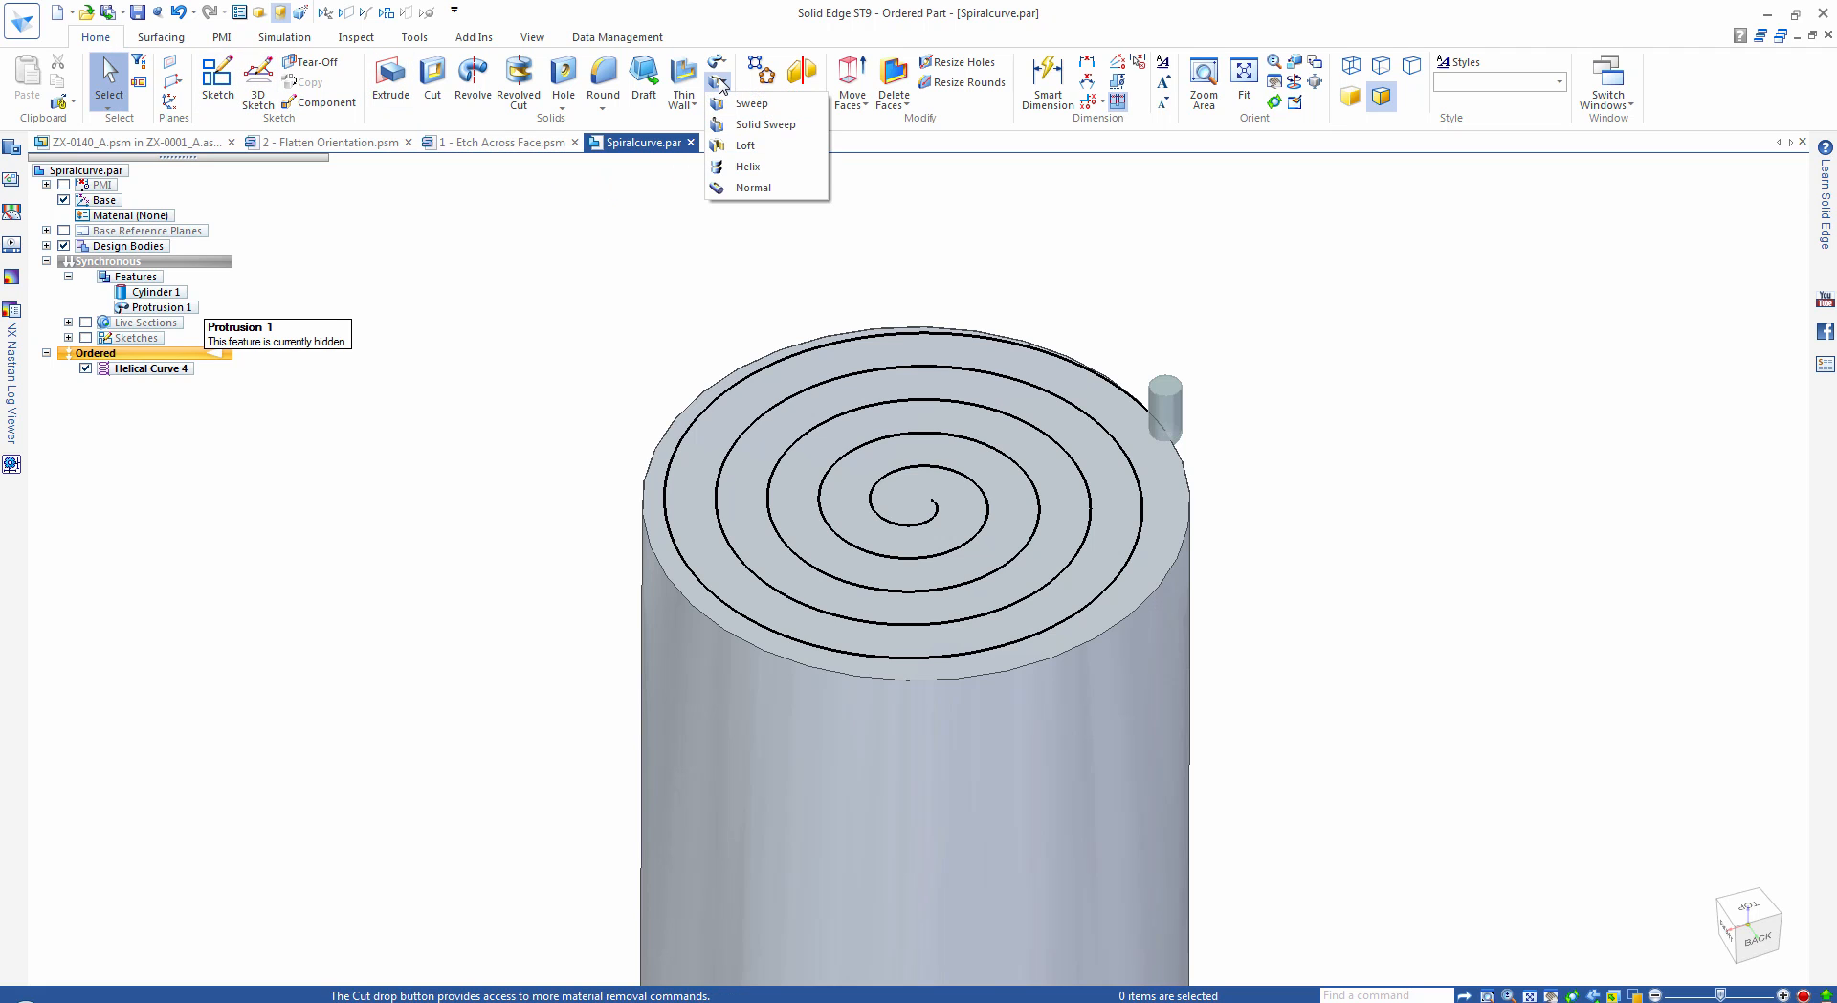
{"action": "left_click", "coordinate": [756, 125]}
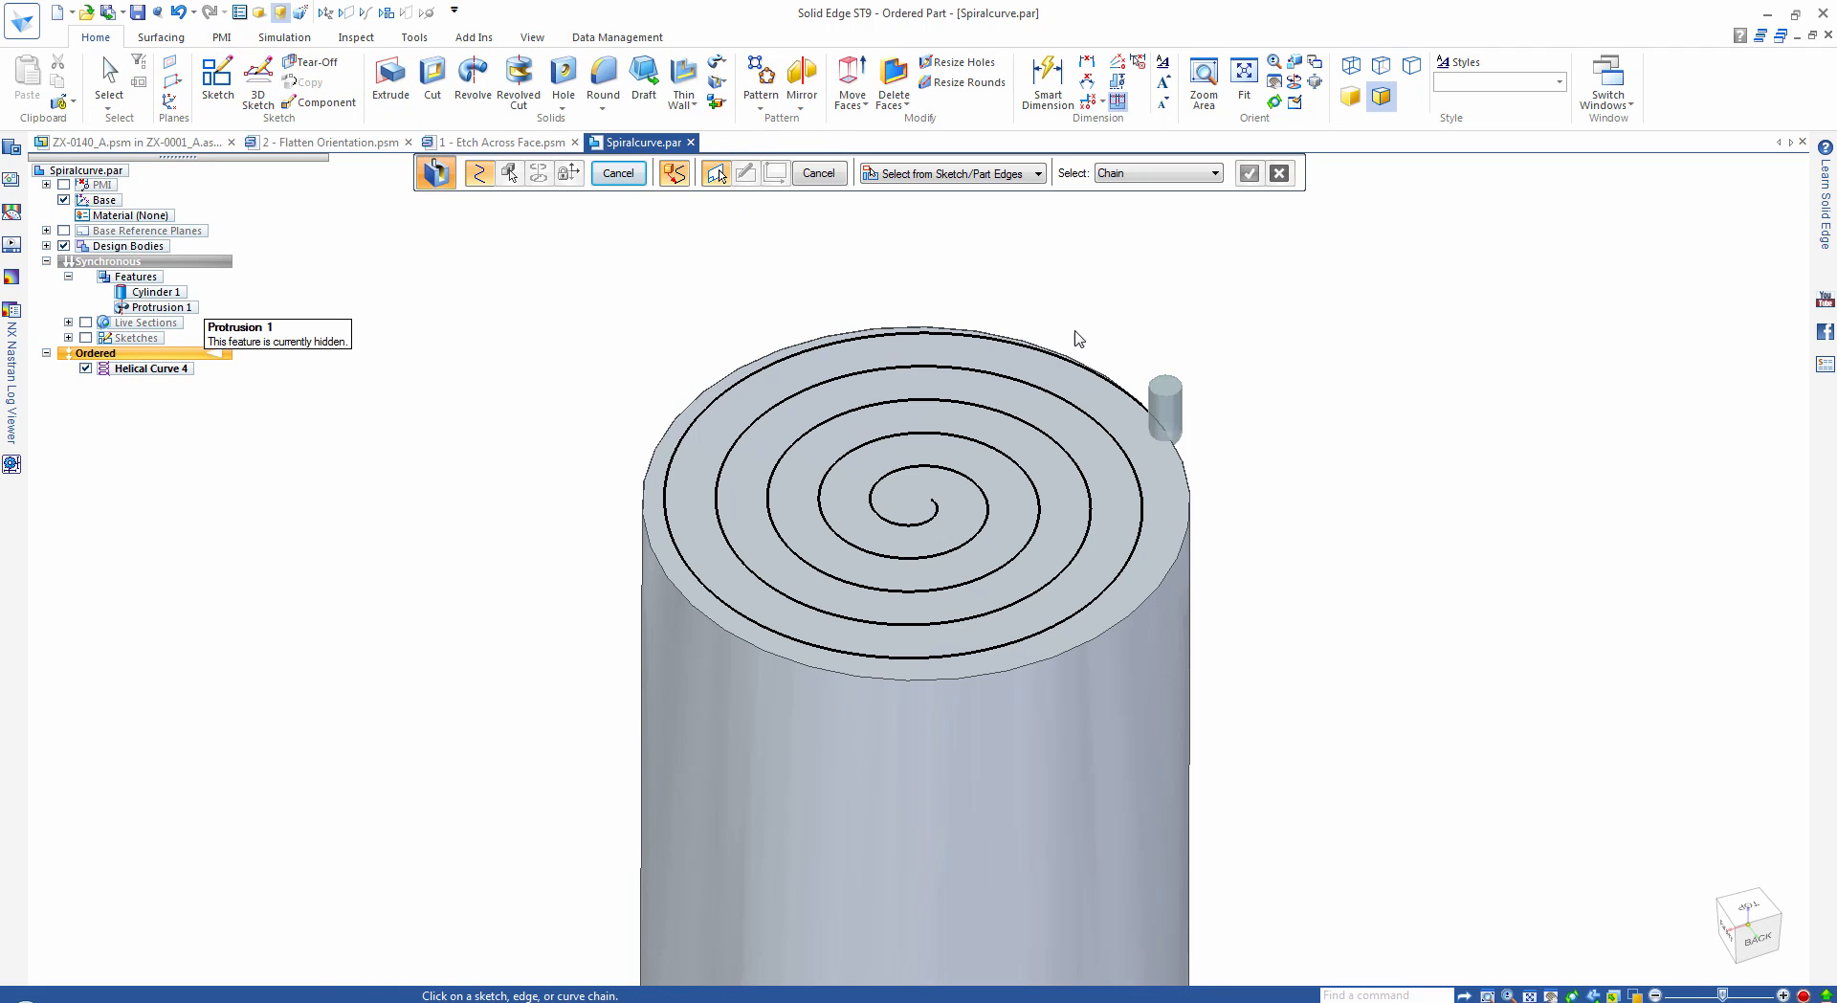
{"action": "left_click", "coordinate": [1080, 343]}
{"action": "right_click", "coordinate": [1161, 280]}
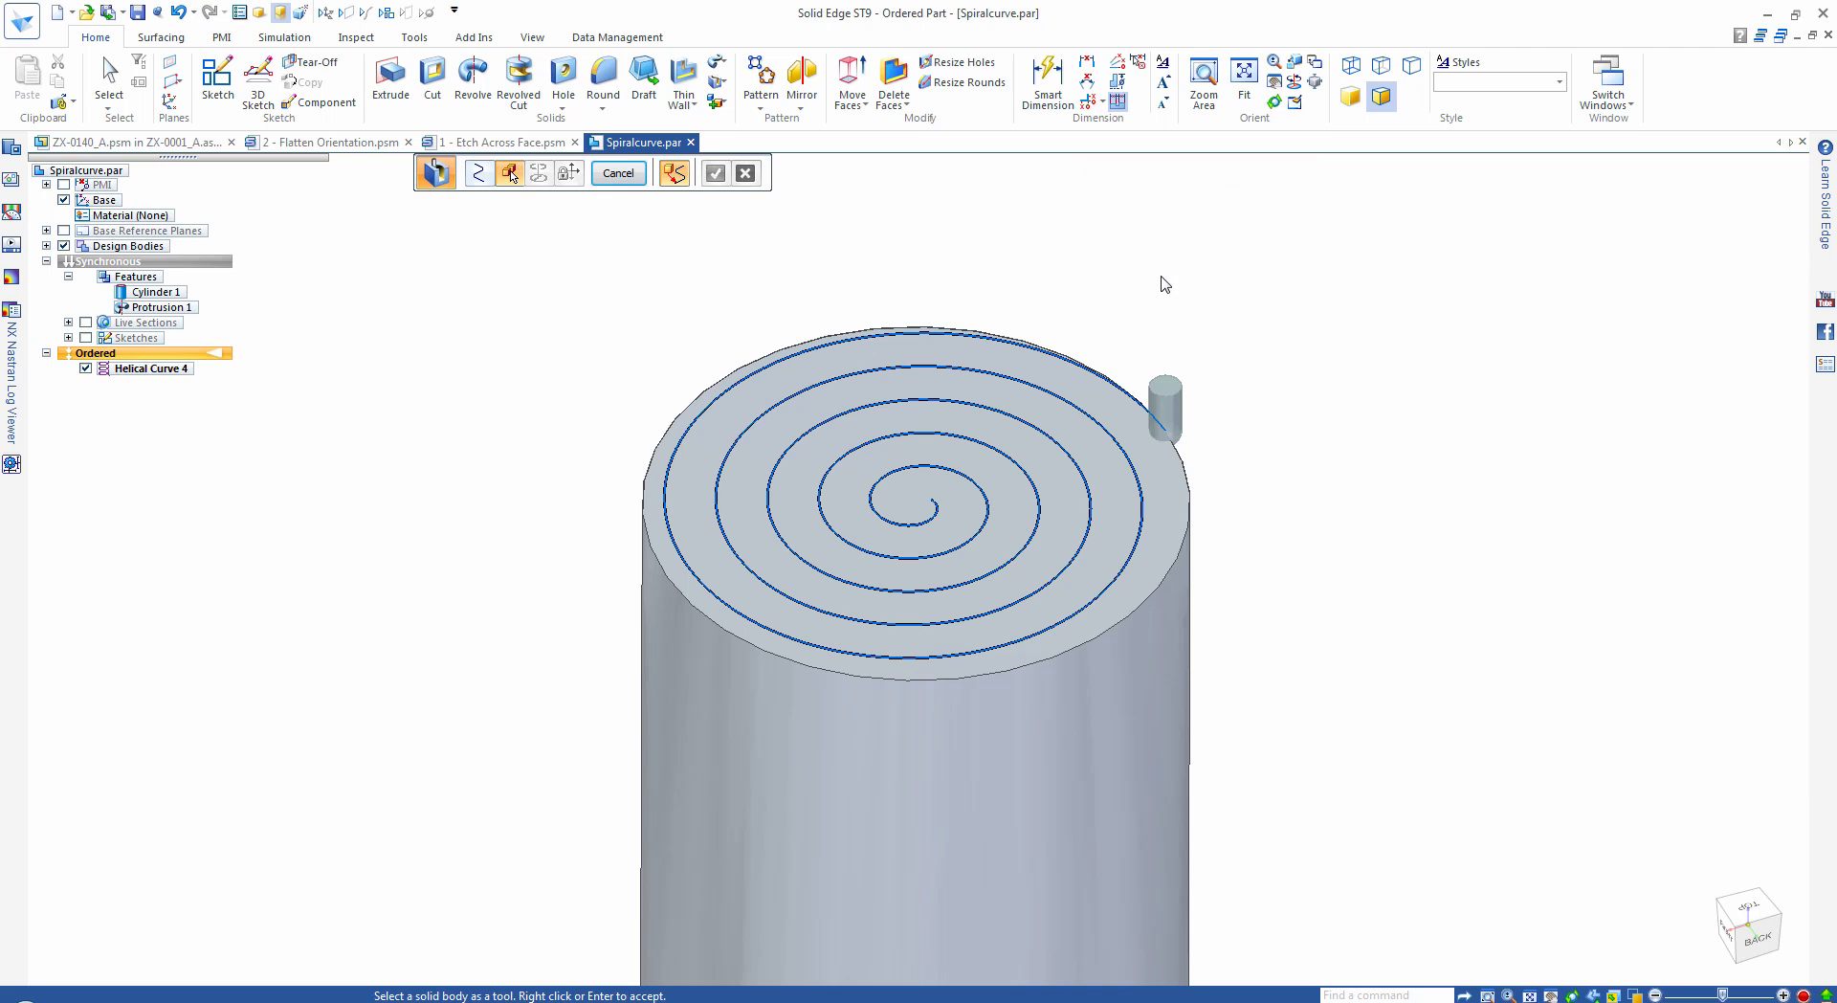
{"action": "left_click", "coordinate": [1177, 414]}
{"action": "right_click", "coordinate": [1308, 352]}
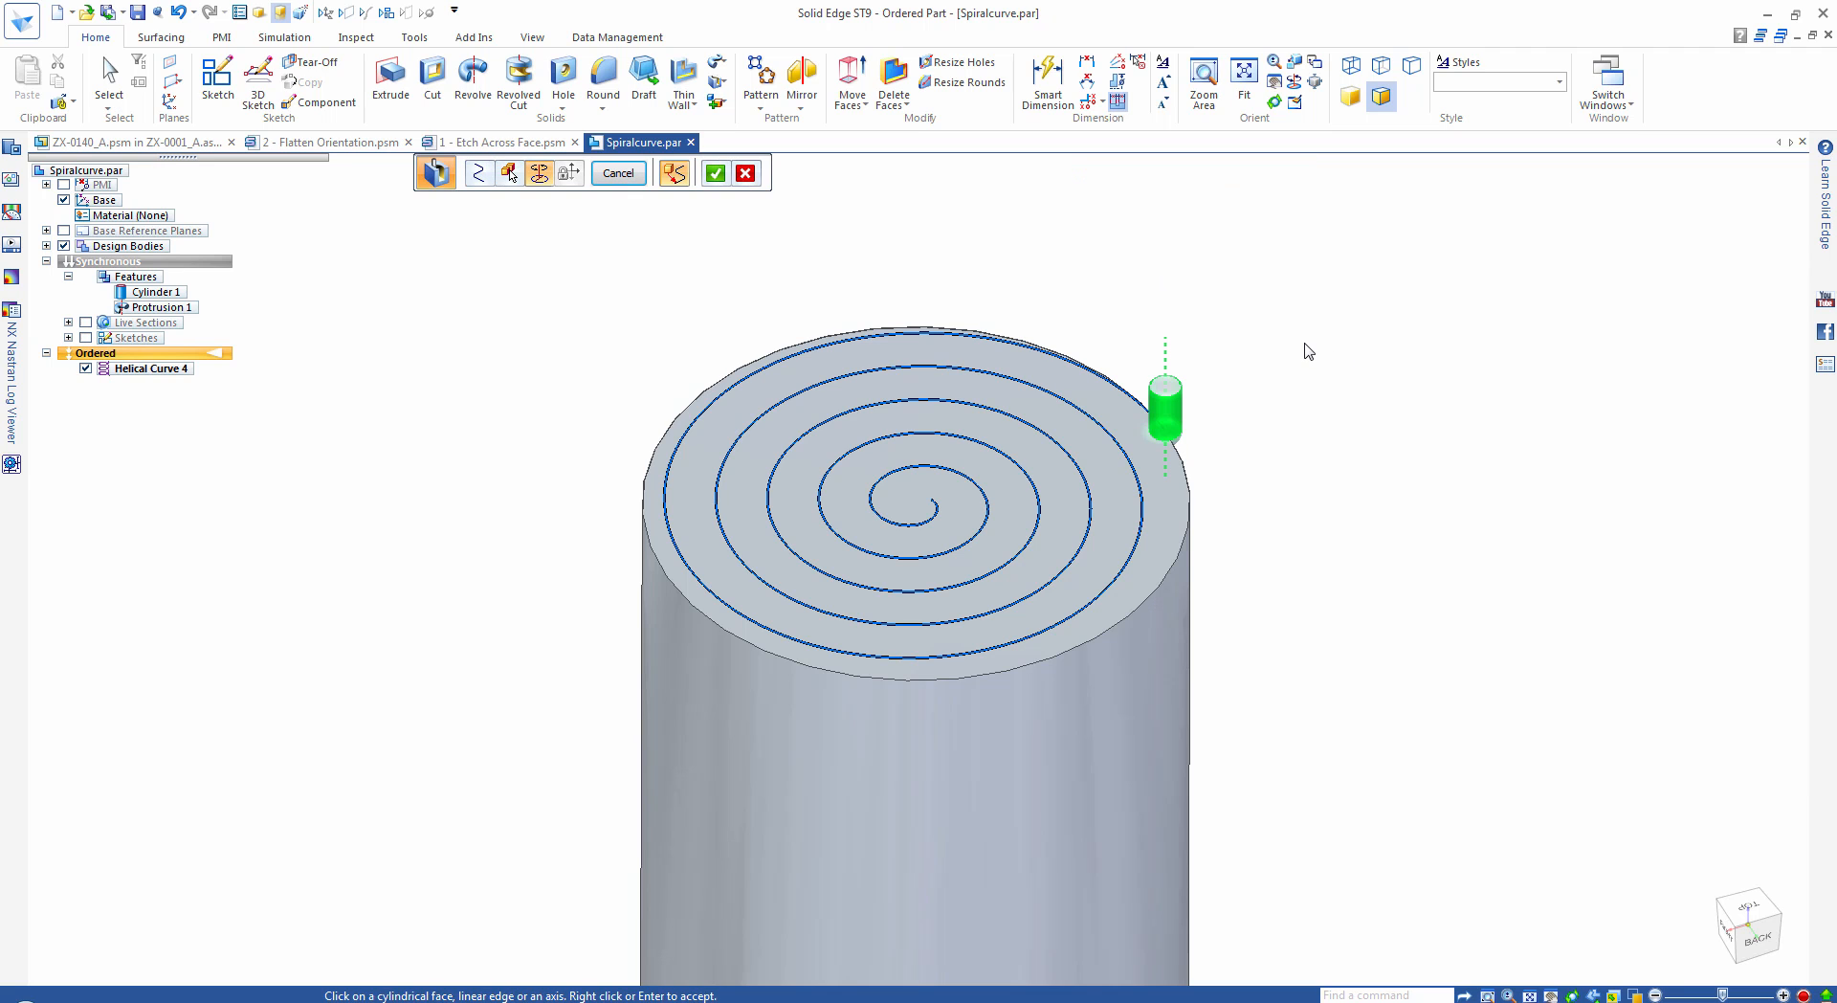
{"action": "right_click", "coordinate": [1326, 387]}
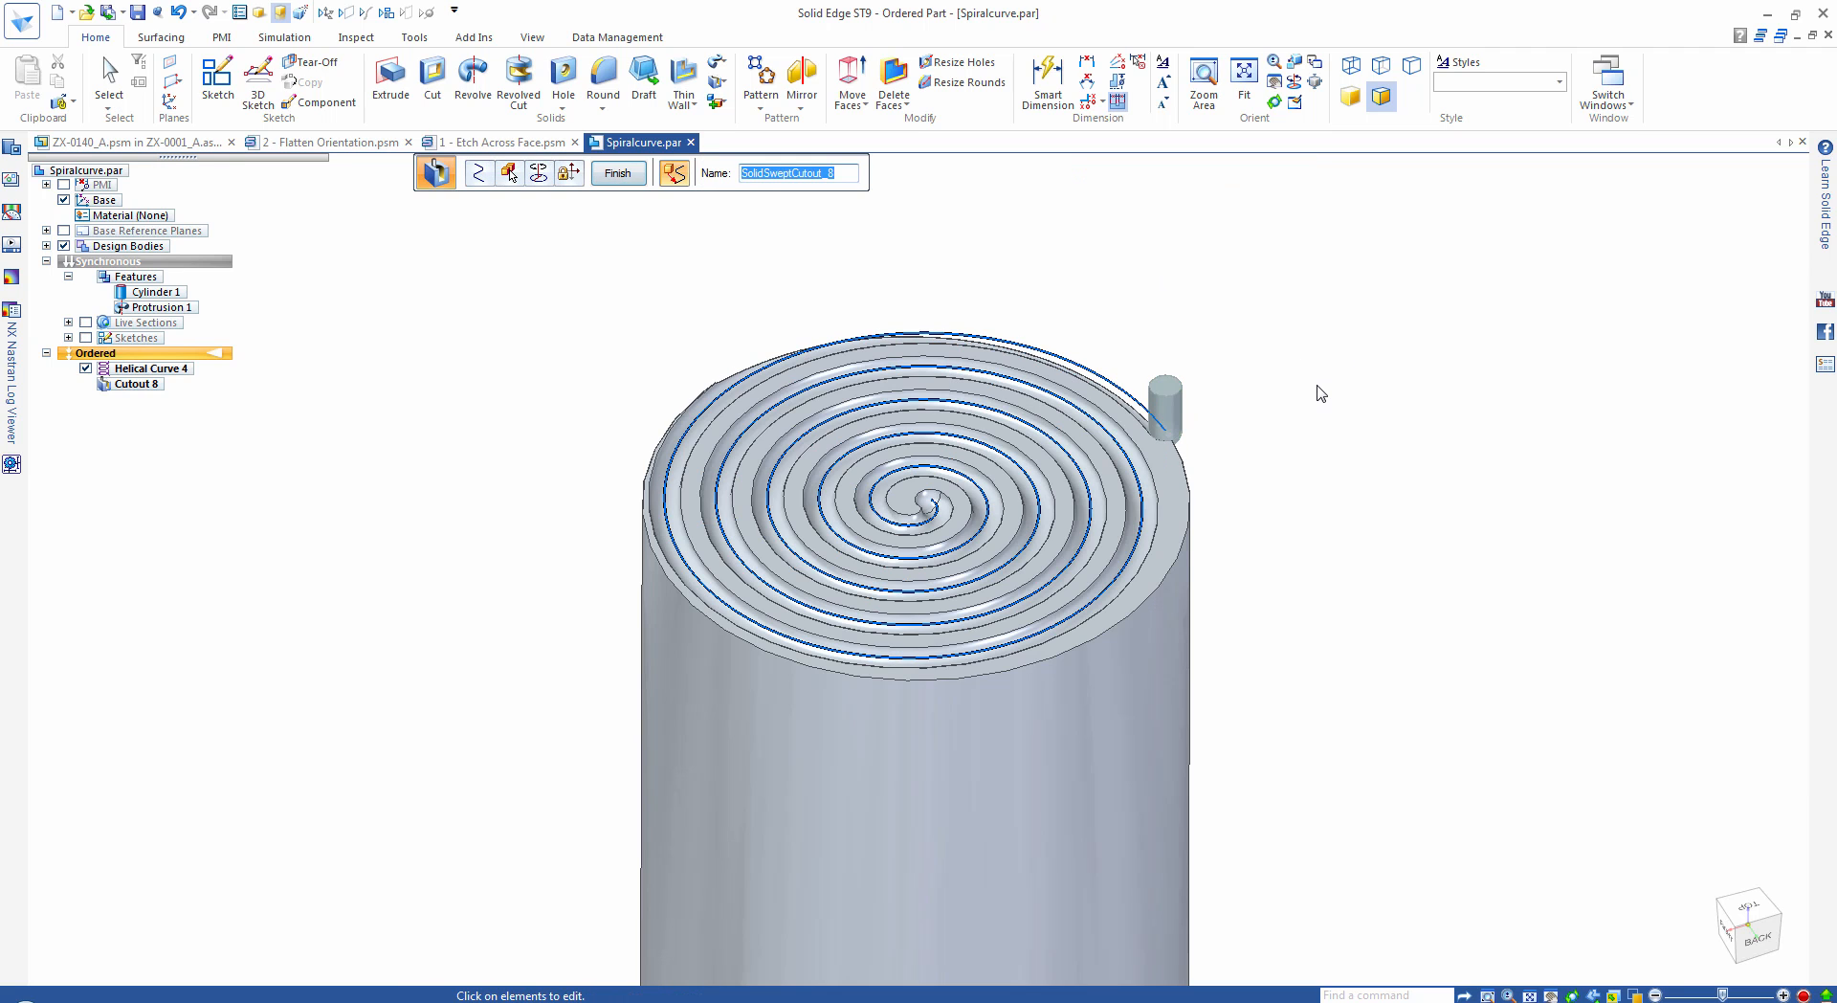
{"action": "left_click", "coordinate": [615, 173]}
{"action": "key", "text": "Escape"}
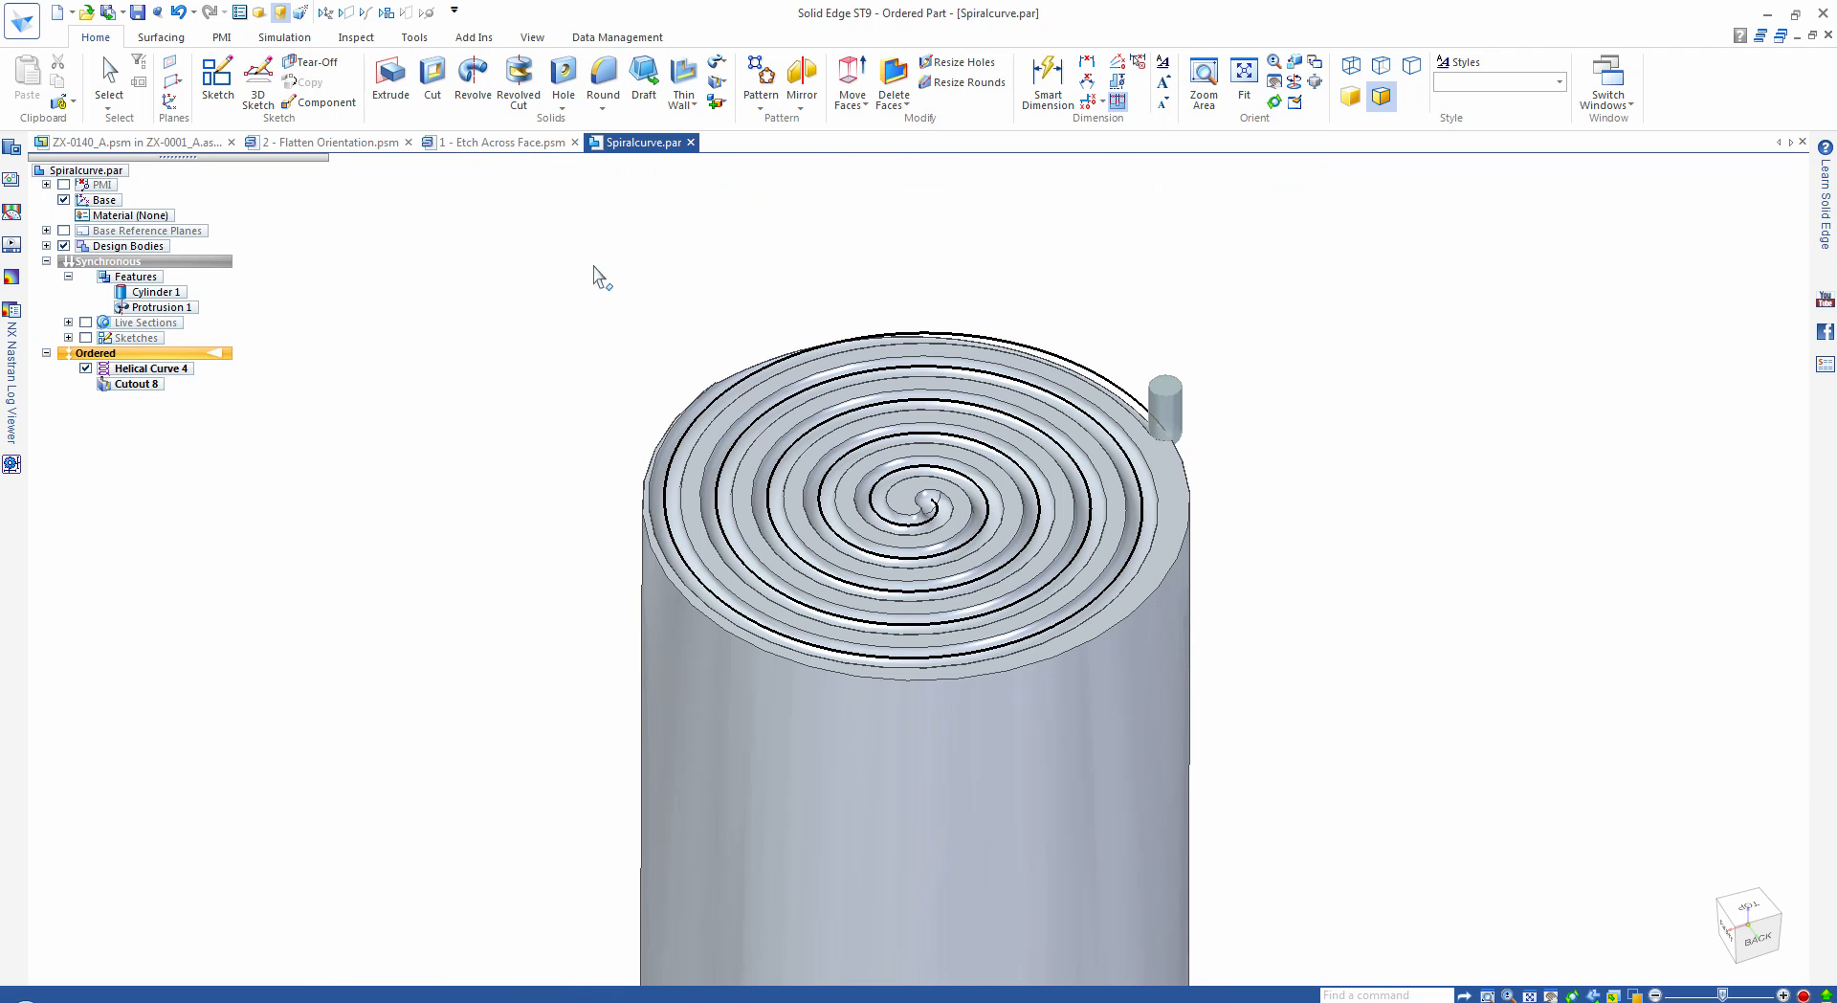
{"action": "left_click", "coordinate": [85, 369]}
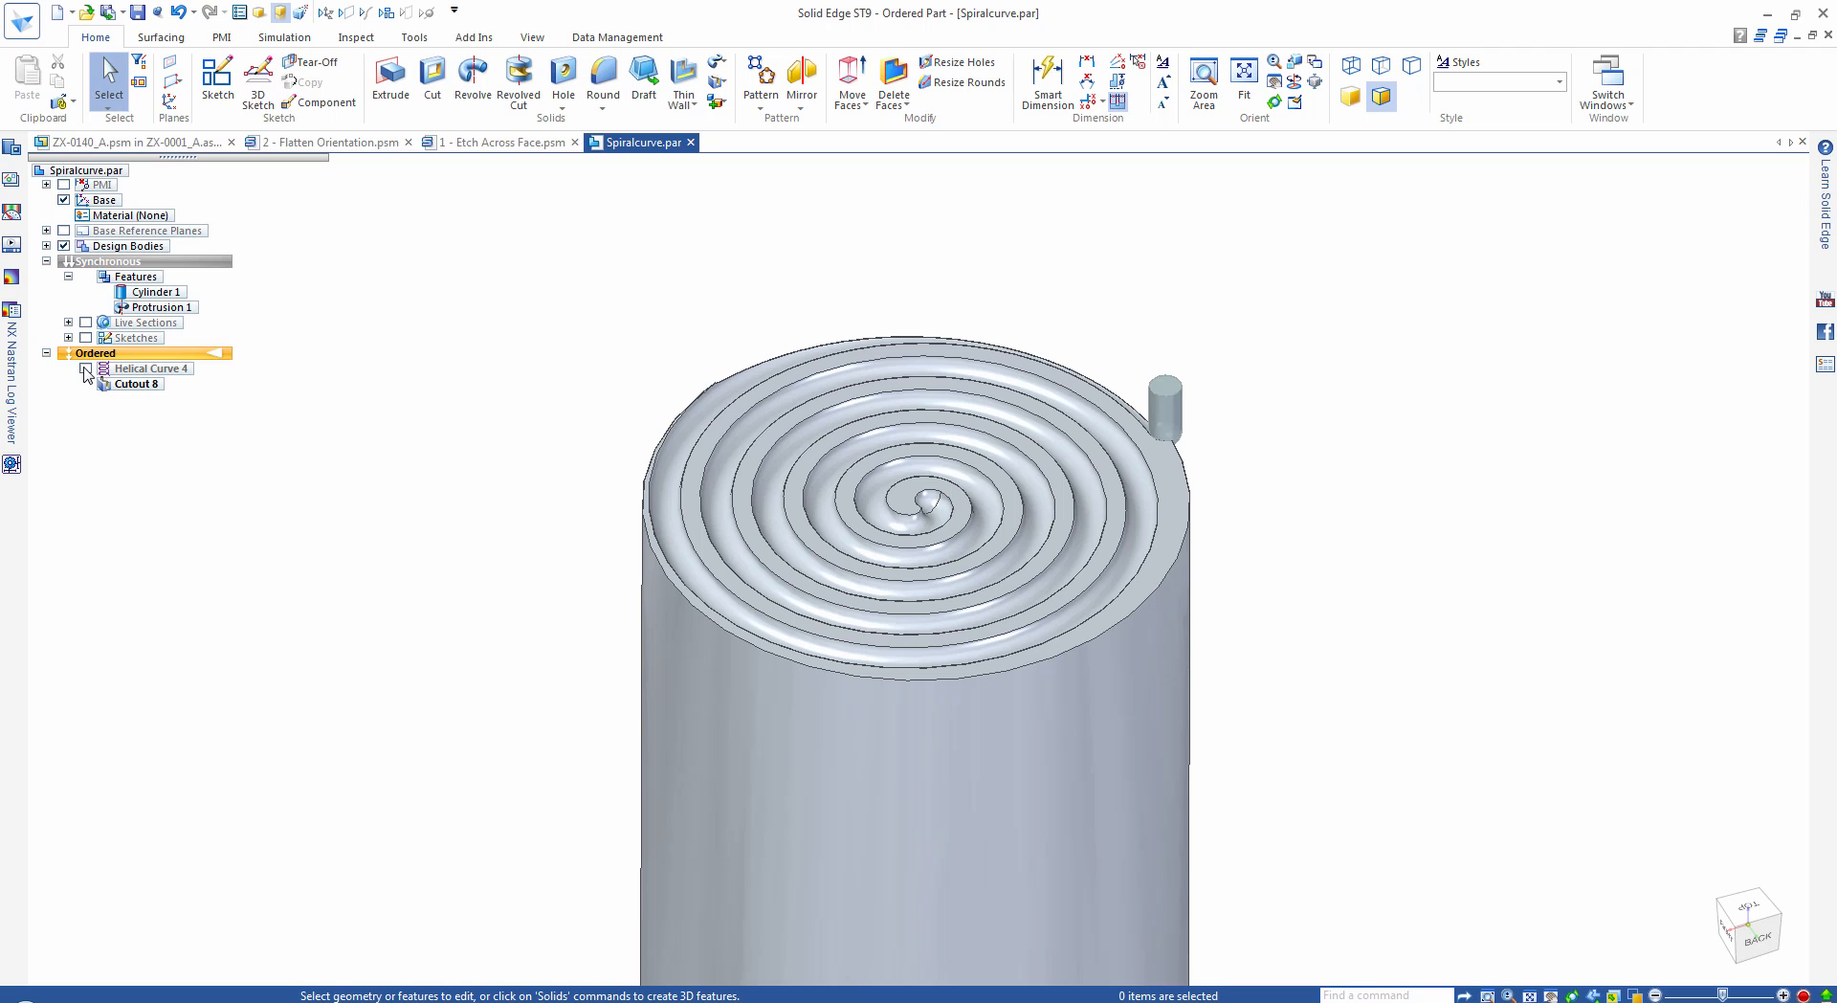
Redisplay the spiral curve, set its radial pitch to 7 mm to update the groove, and hide the curve again.
{"action": "left_click", "coordinate": [85, 368]}
{"action": "left_click", "coordinate": [105, 371]}
{"action": "left_click", "coordinate": [726, 471]}
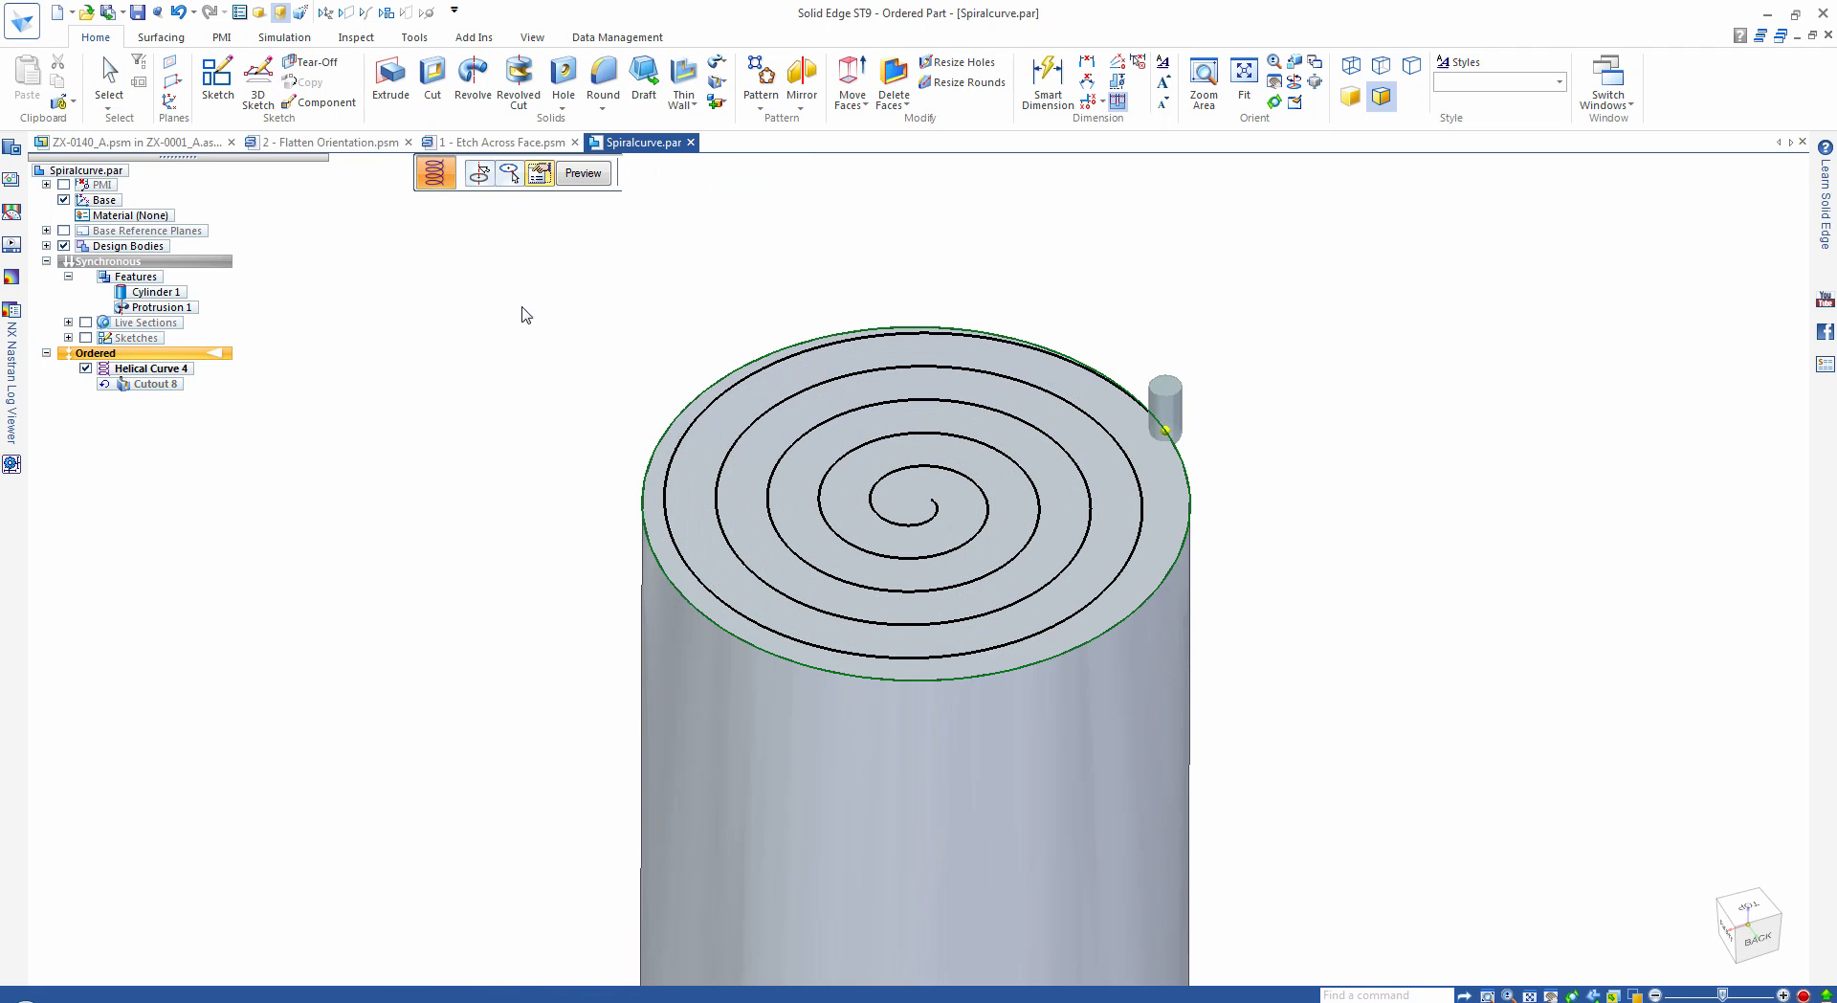
{"action": "left_click", "coordinate": [370, 262]}
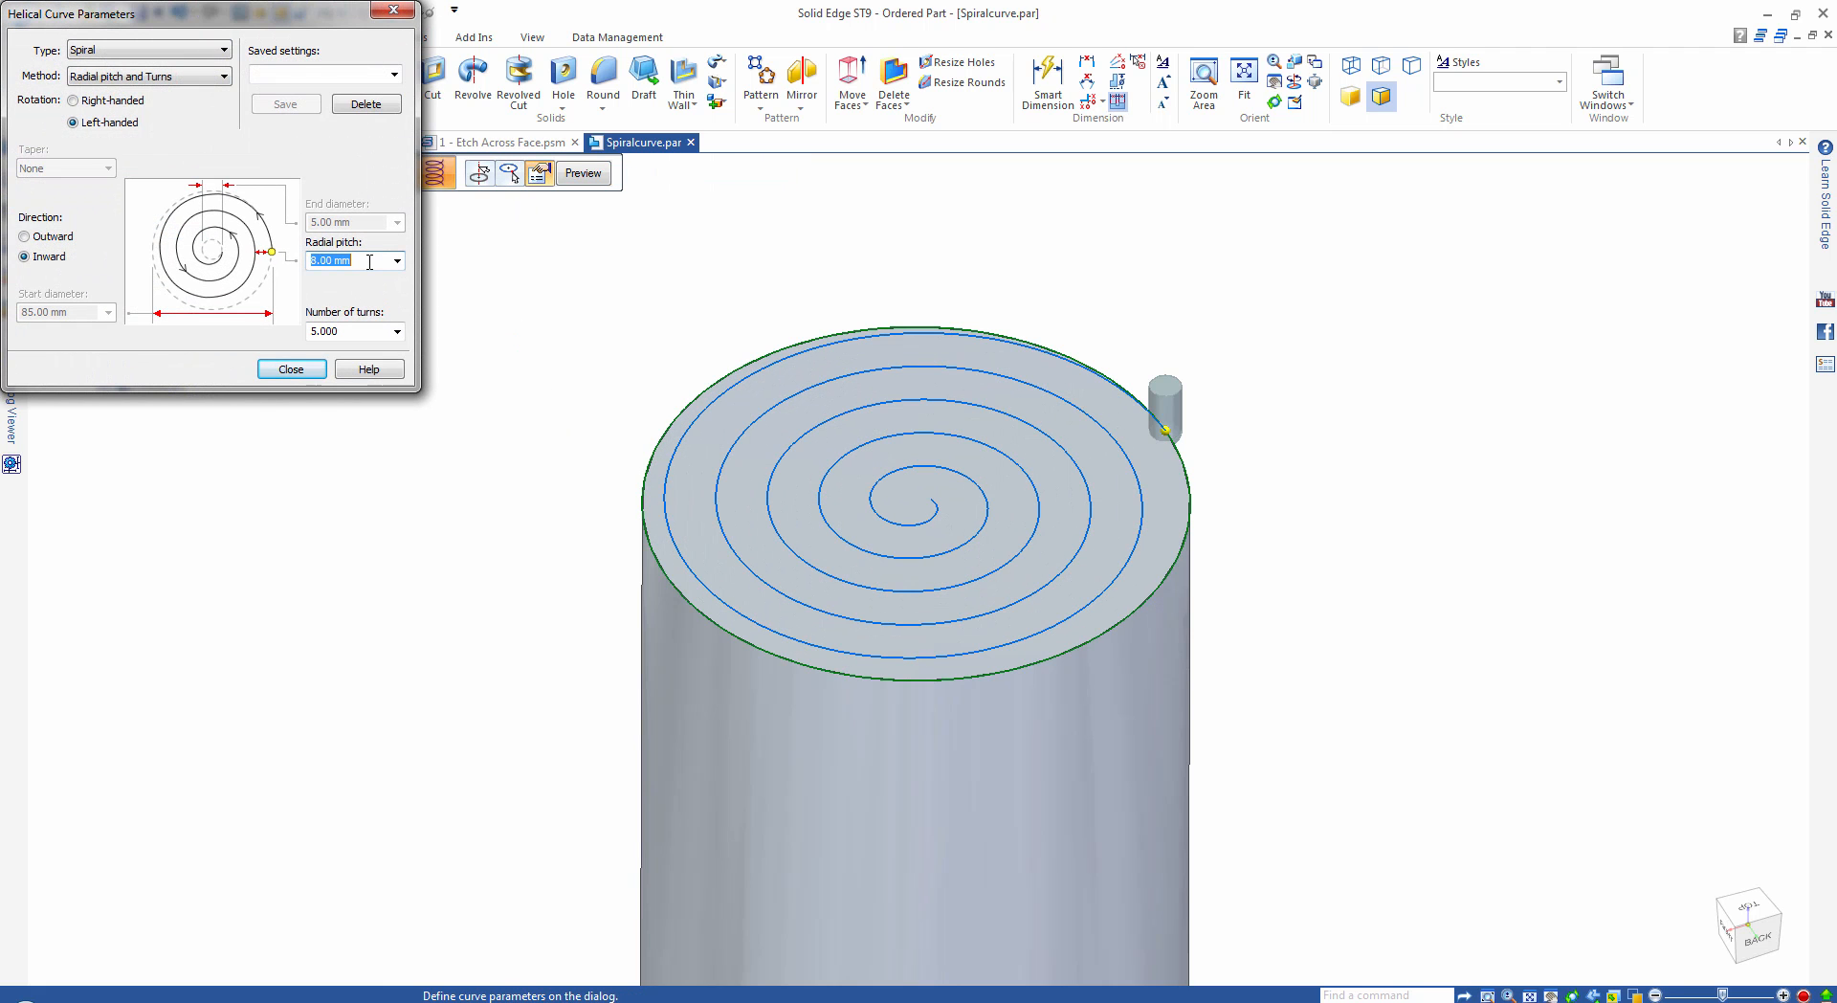
{"action": "type", "text": "7"}
{"action": "key", "text": "Return"}
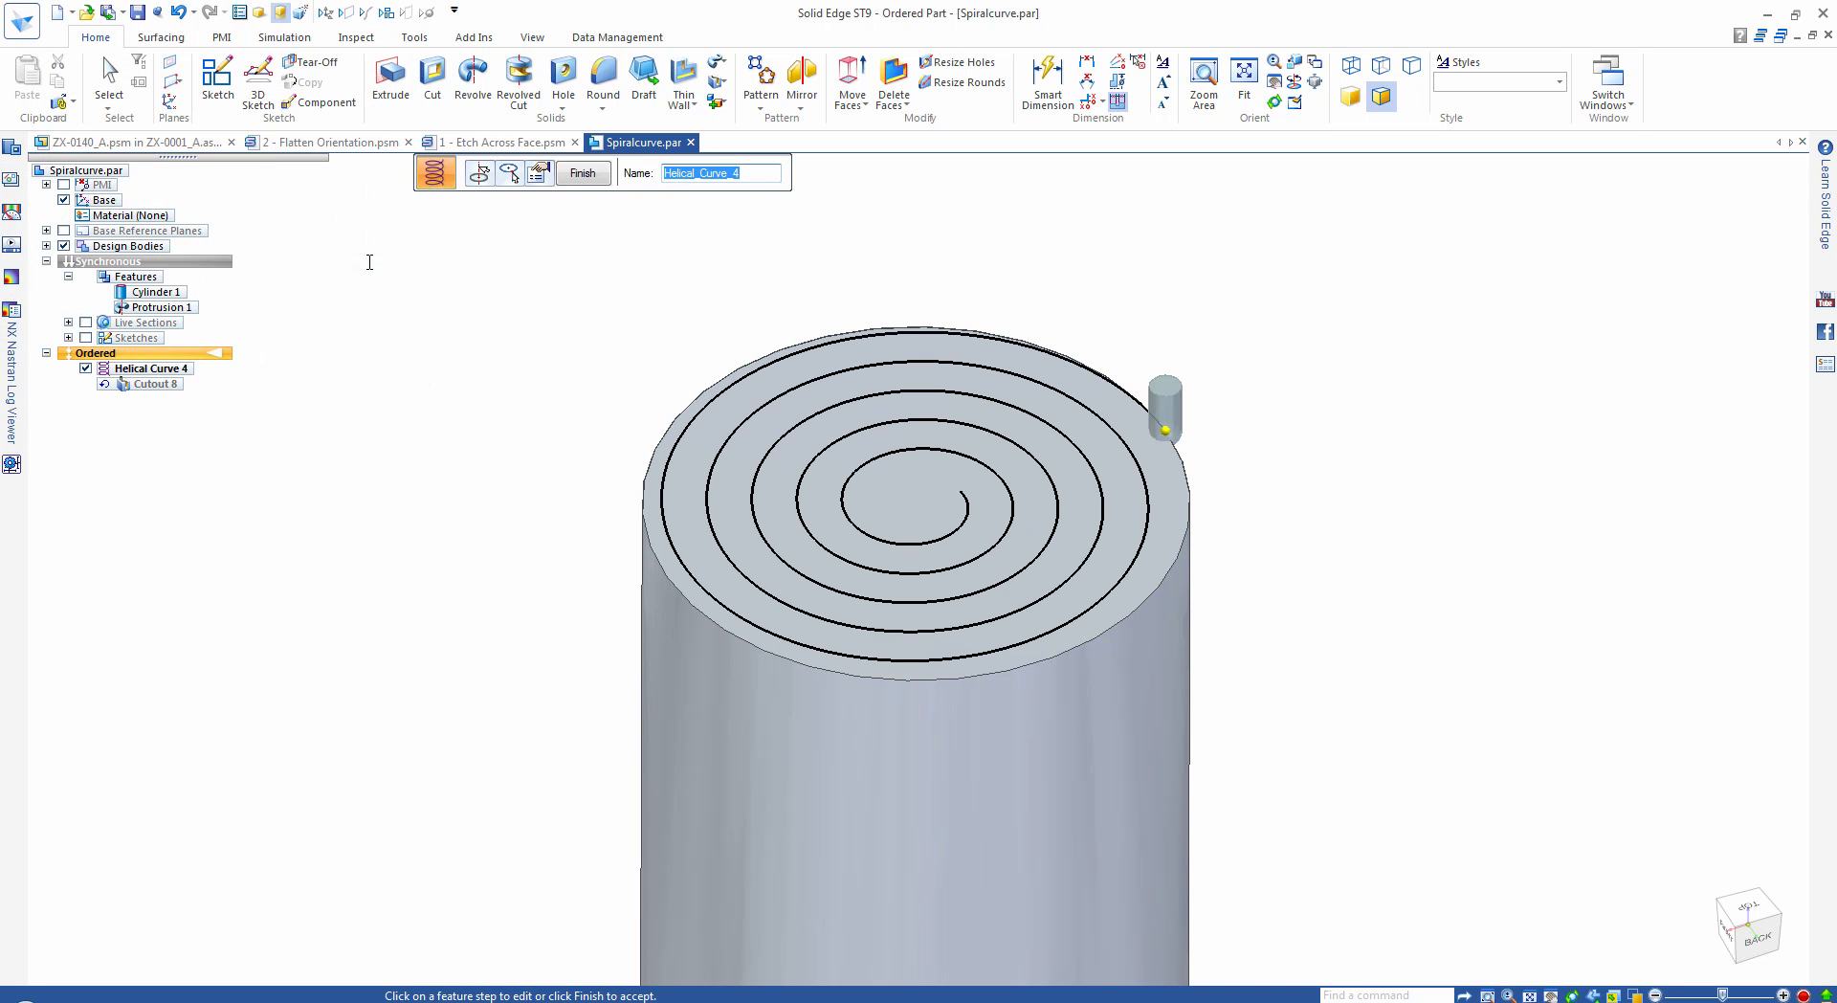
{"action": "left_click", "coordinate": [583, 173]}
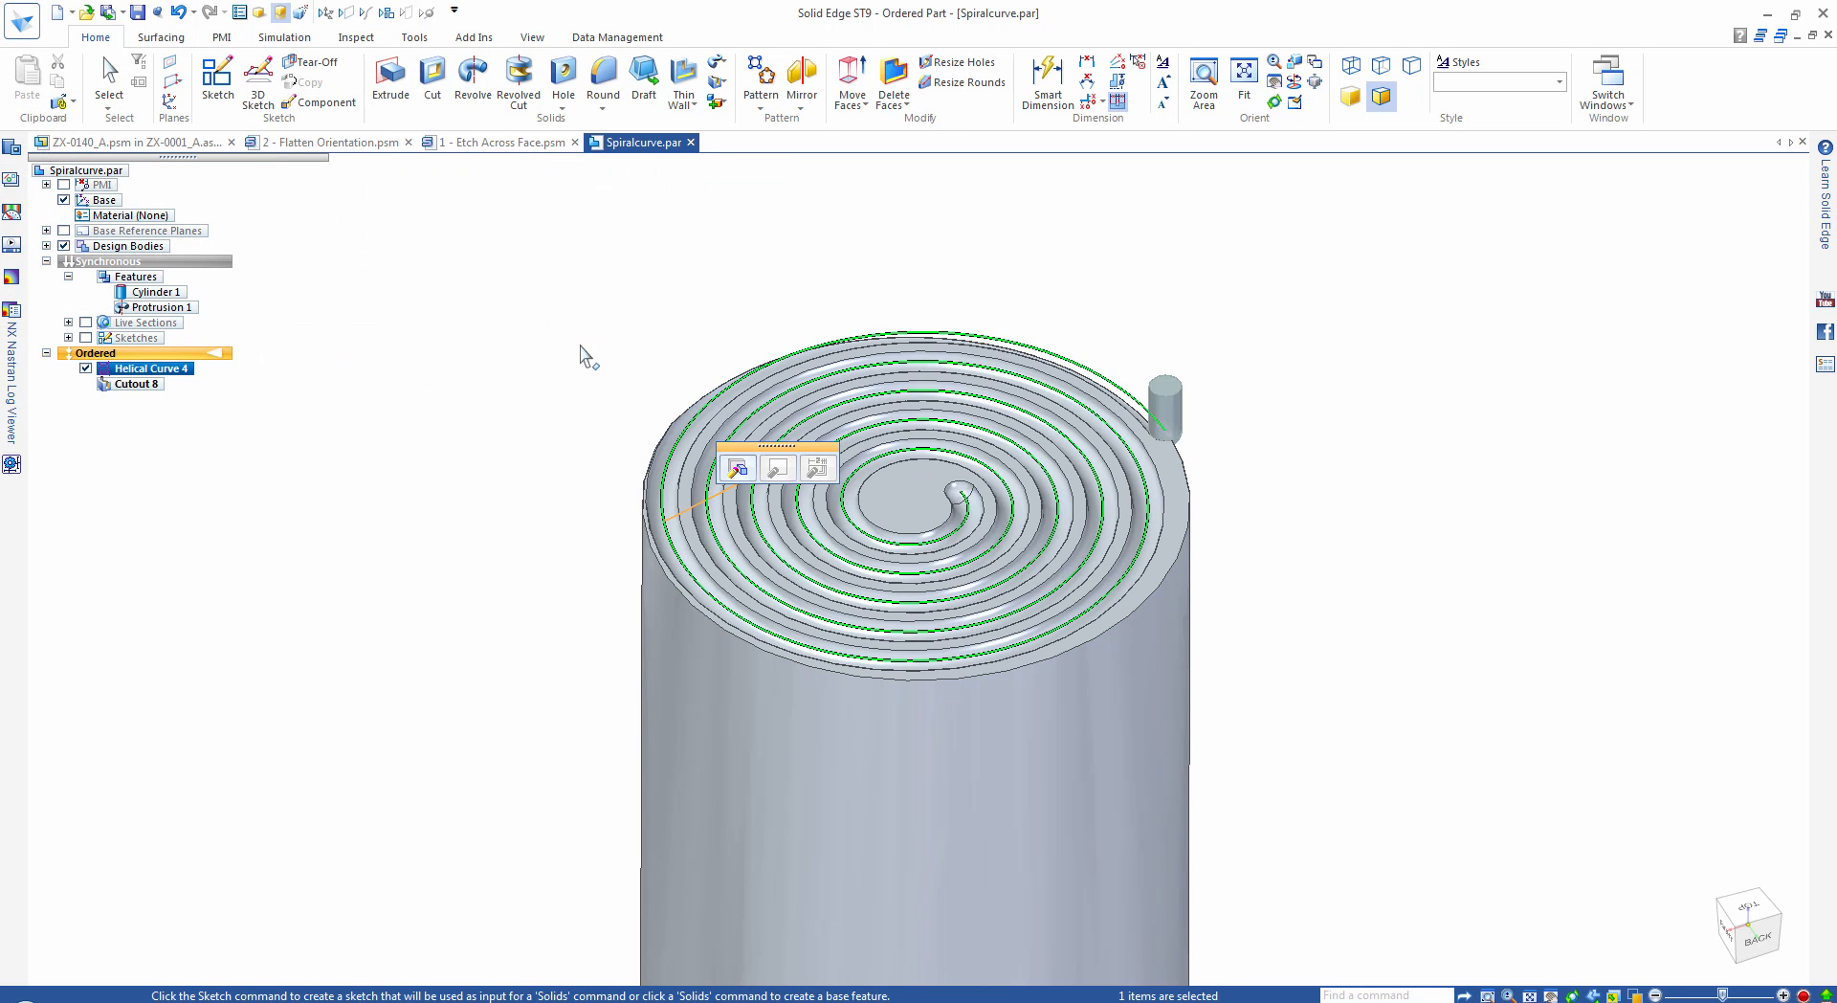
{"action": "key", "text": "Escape"}
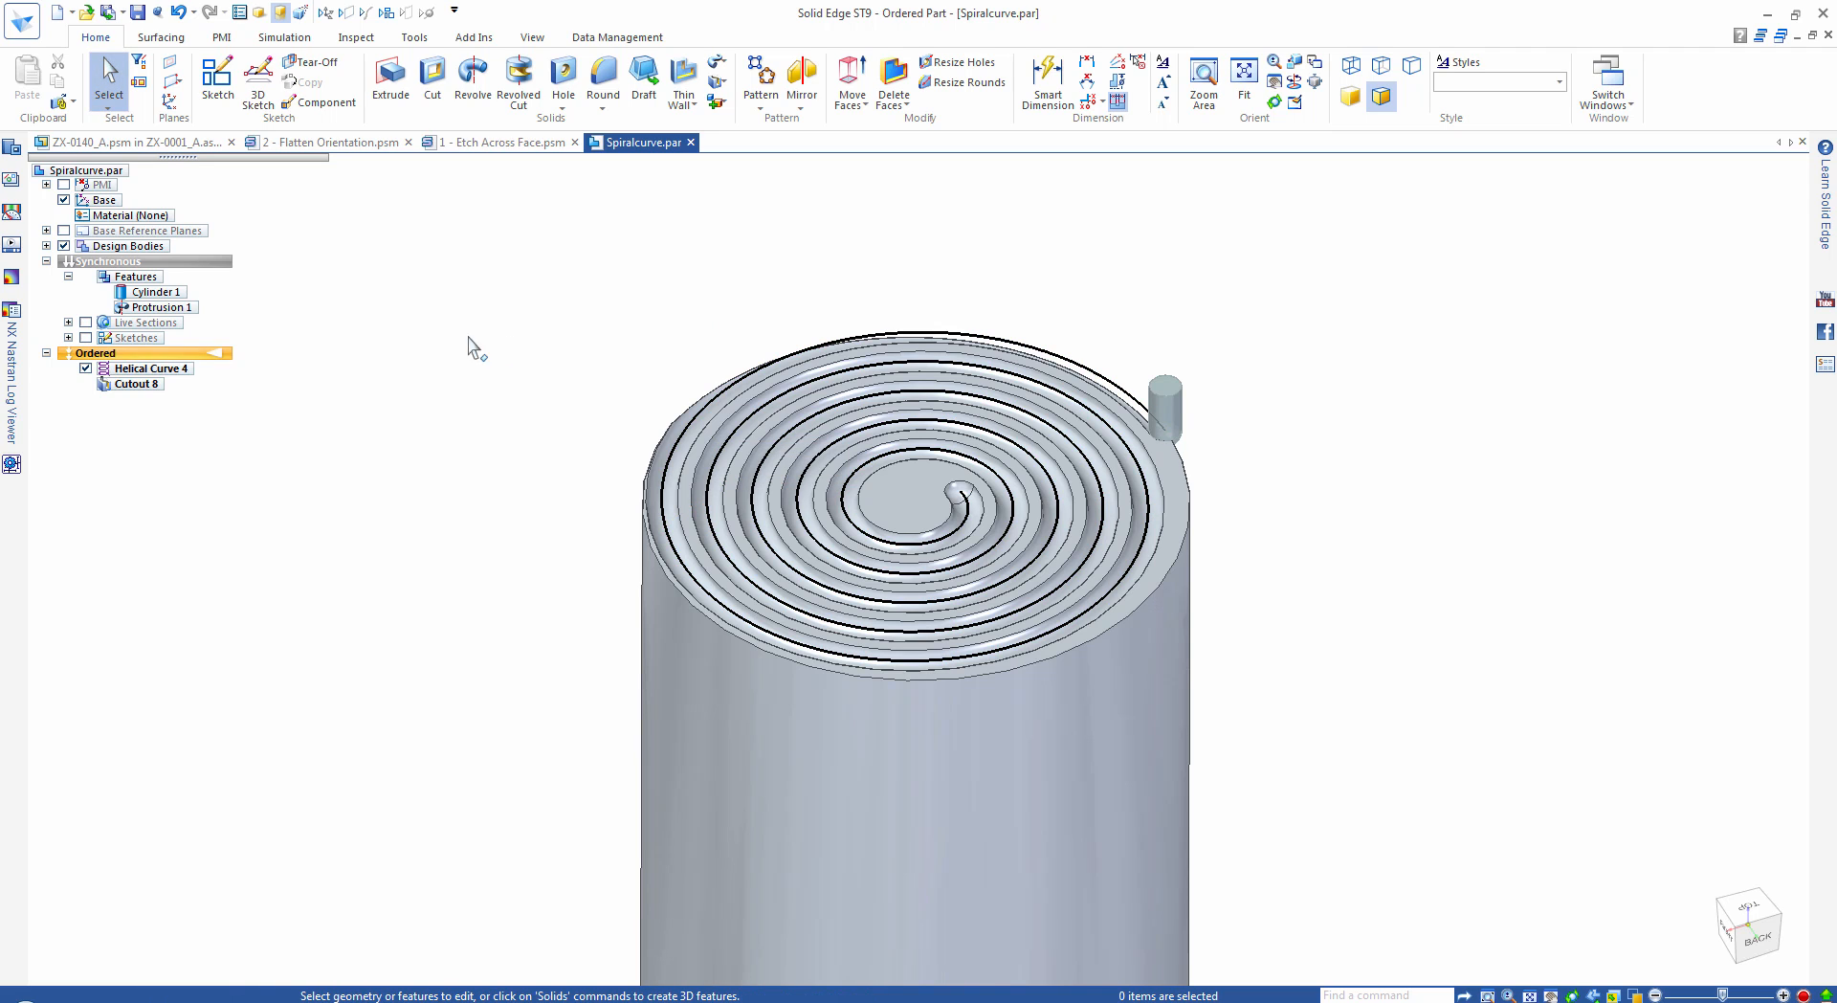
{"action": "left_click", "coordinate": [86, 368]}
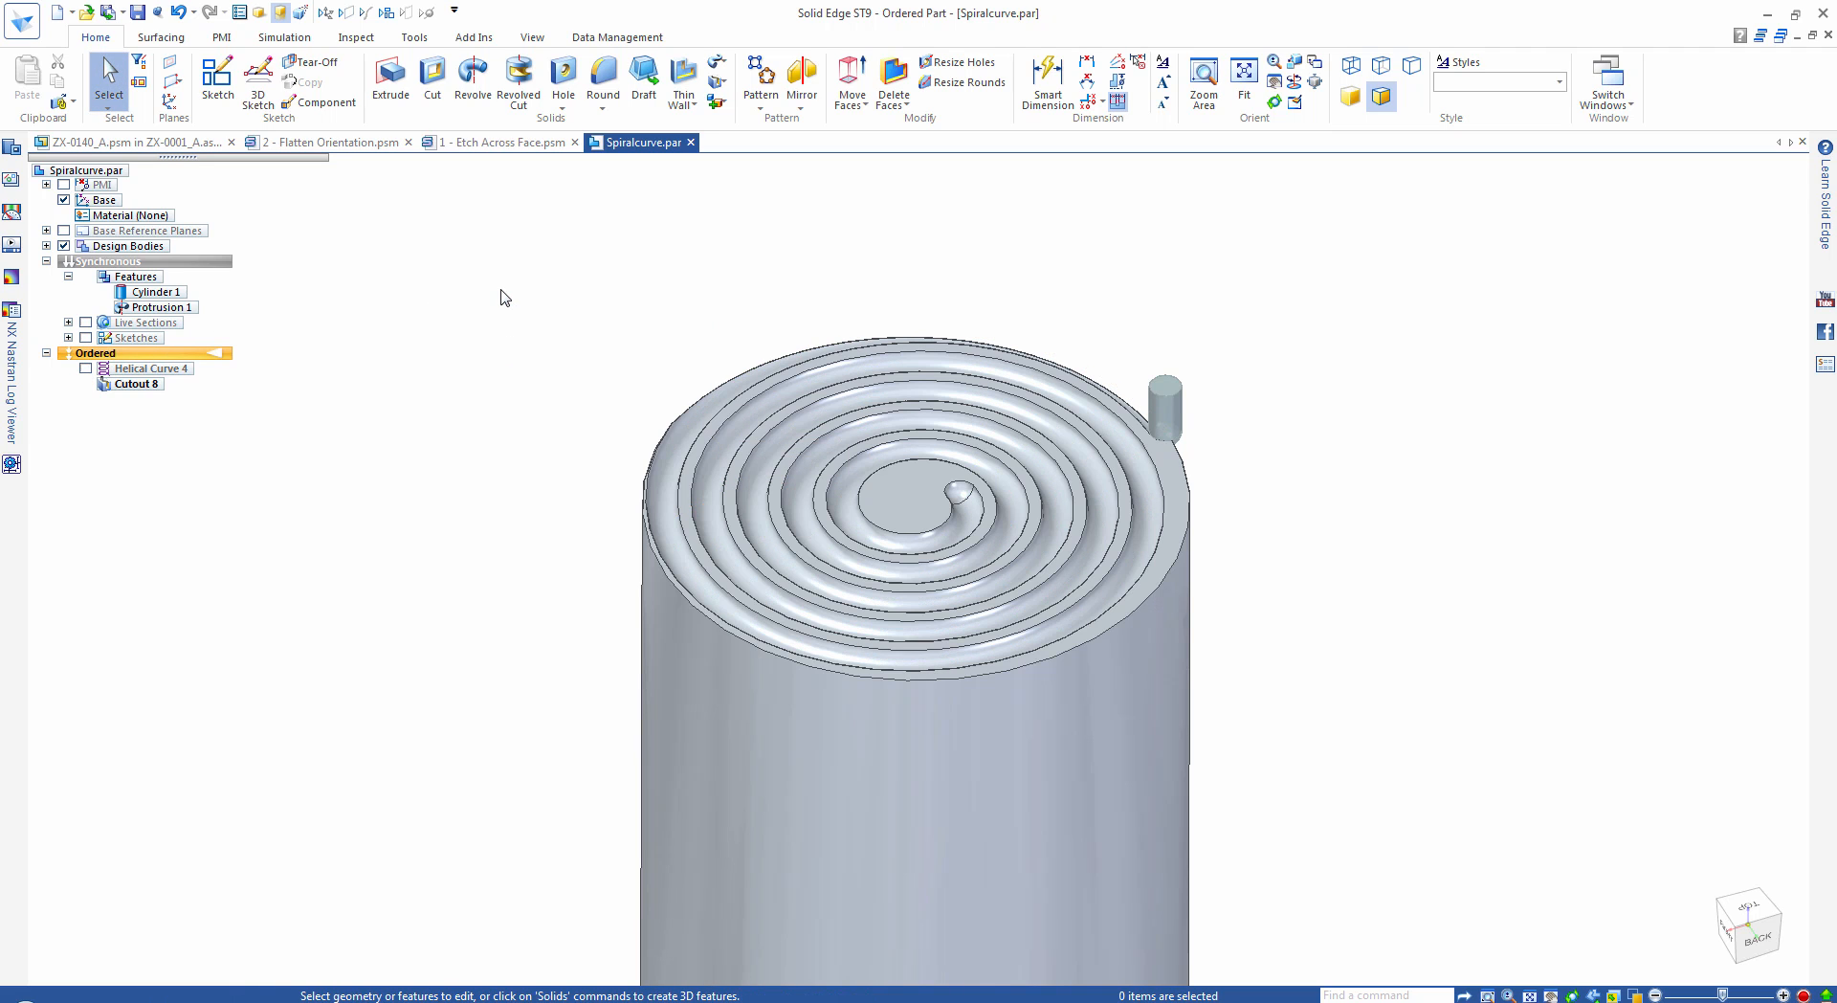